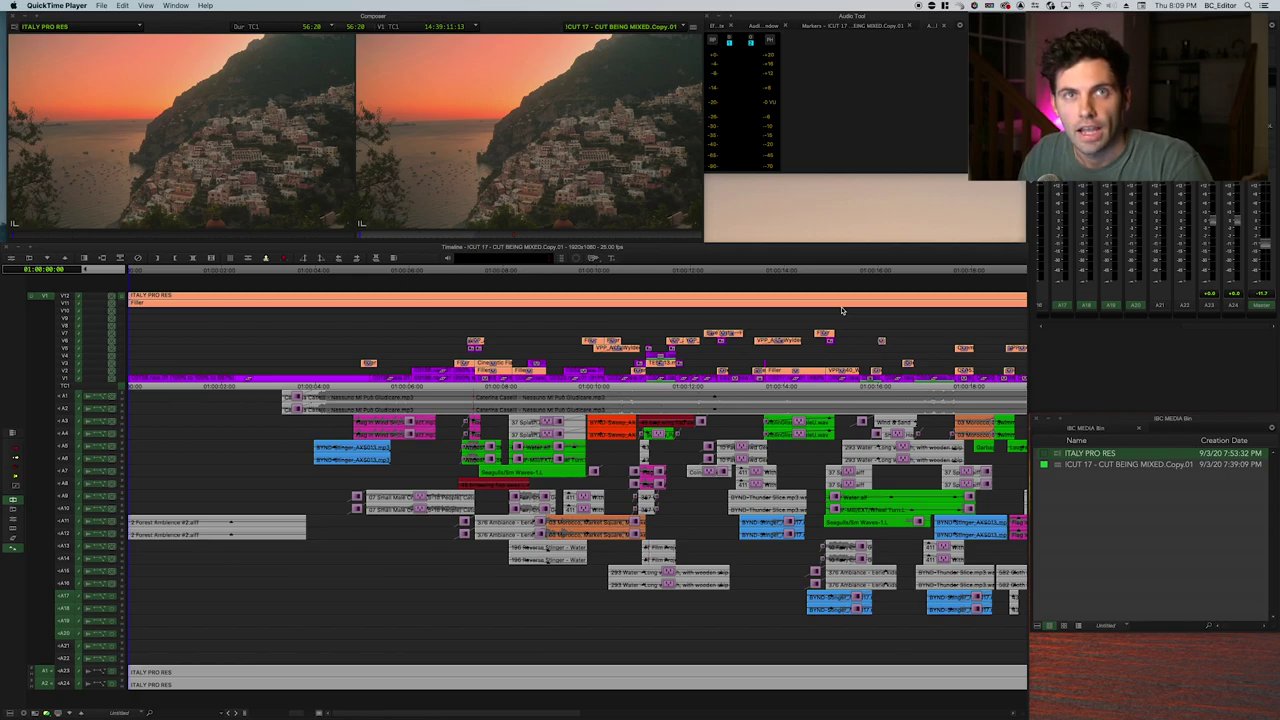
# Move along the ICUT 17 timeline and zoom out to show the entire sequence.
pyautogui.moveTo(280, 313); pyautogui.dragTo(326, 312)
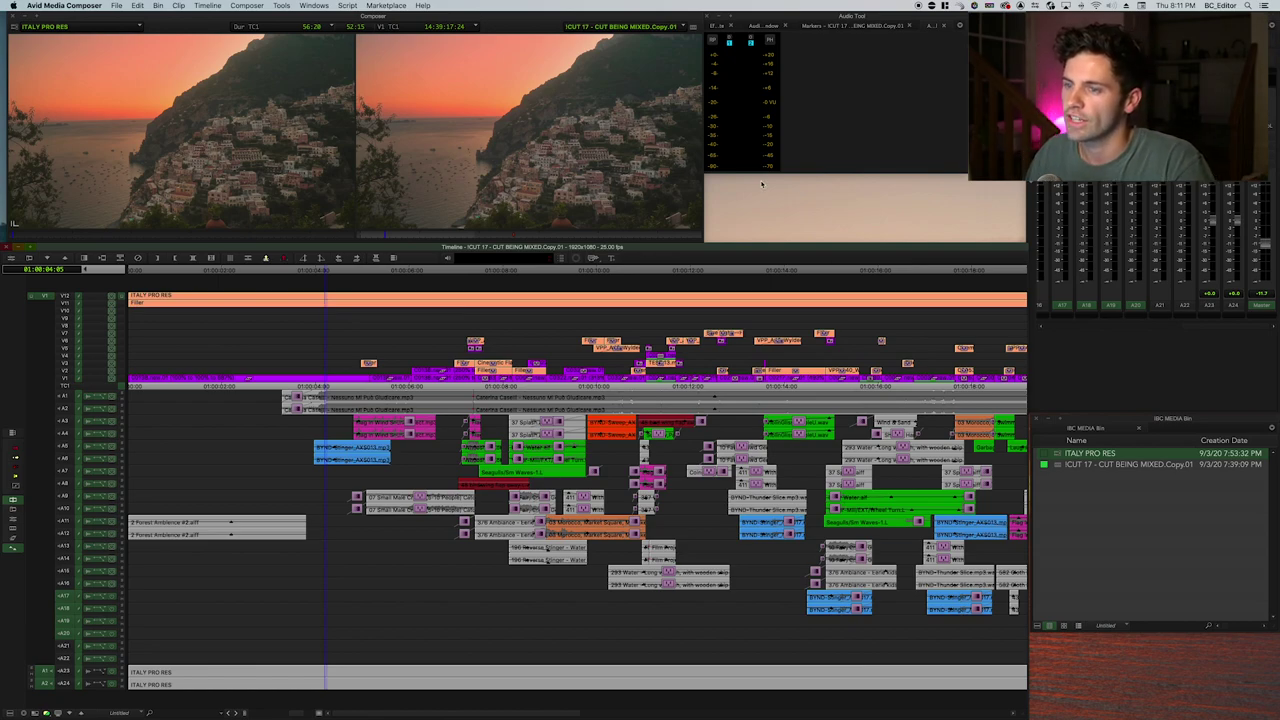
pyautogui.click(391, 357)
pyautogui.hscroll(10, 346, 326)
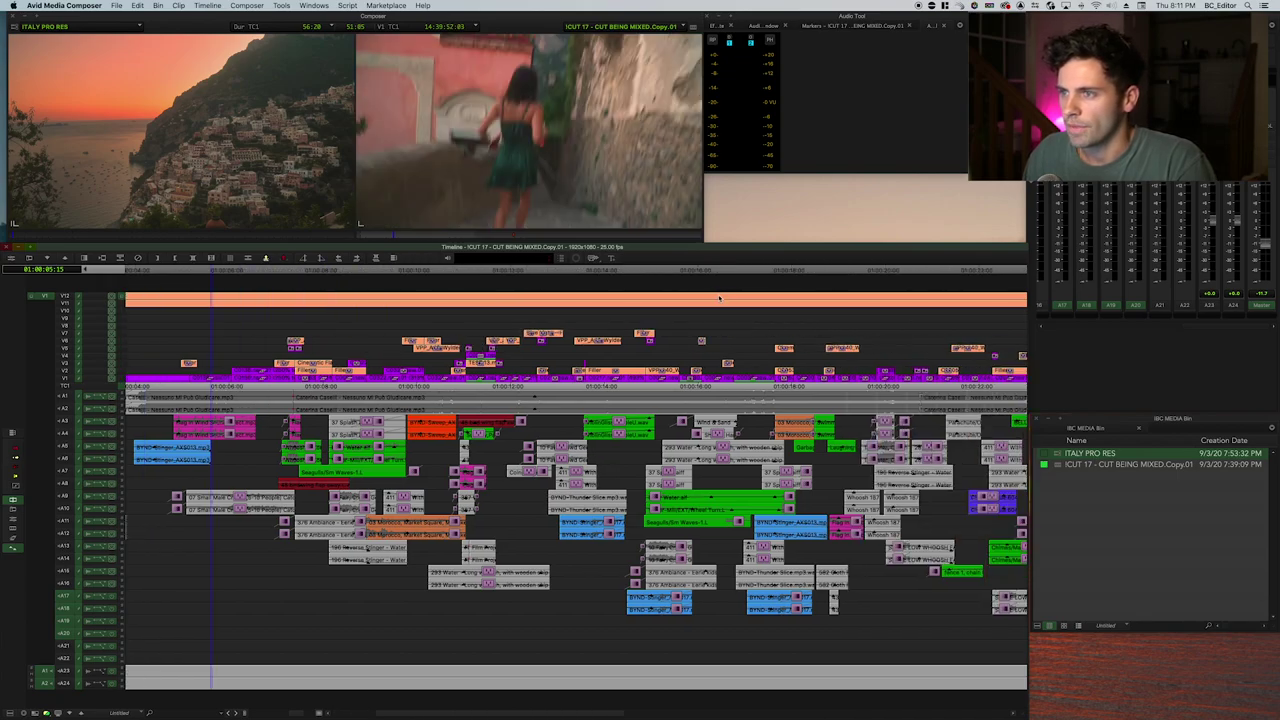
pyautogui.hscroll(4, 346, 326)
pyautogui.click(316, 311)
pyautogui.press('super+[')
pyautogui.press('super+[')
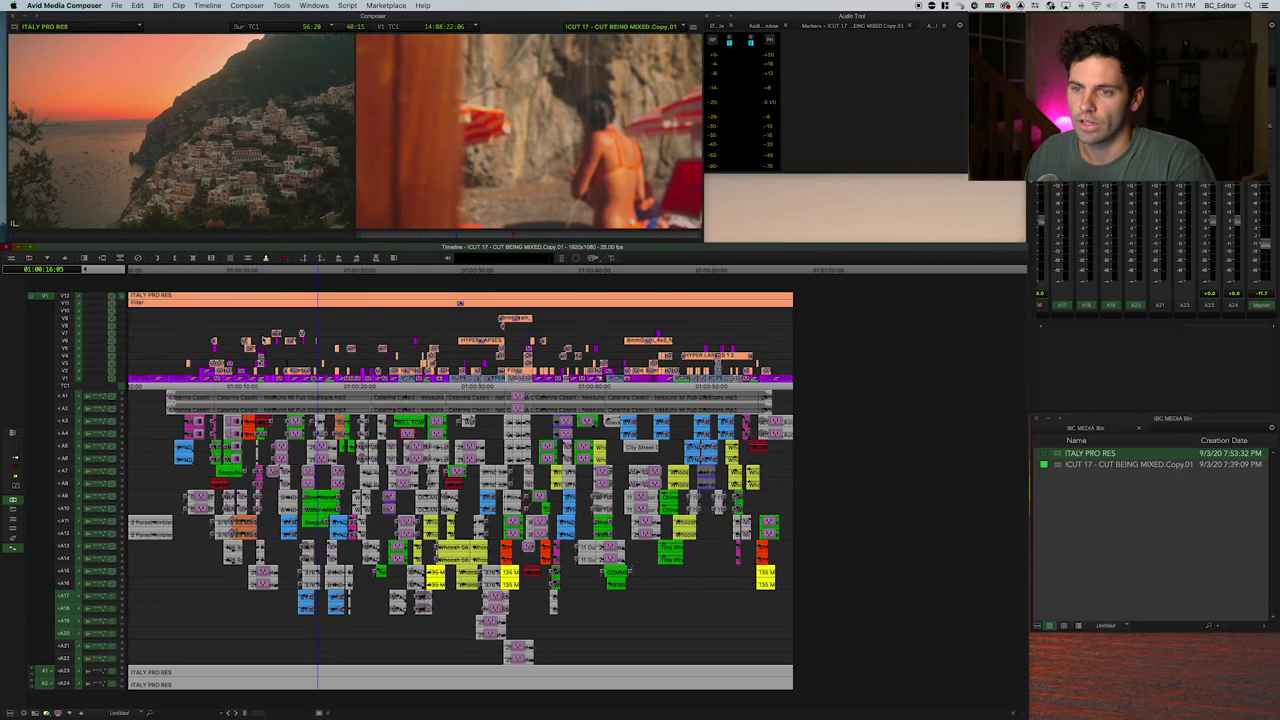
# Park the playhead near 01:00:03:23, zoom the timeline in and play the sequence from there.
pyautogui.moveTo(205, 321); pyautogui.dragTo(188, 323)
pyautogui.click(174, 323)
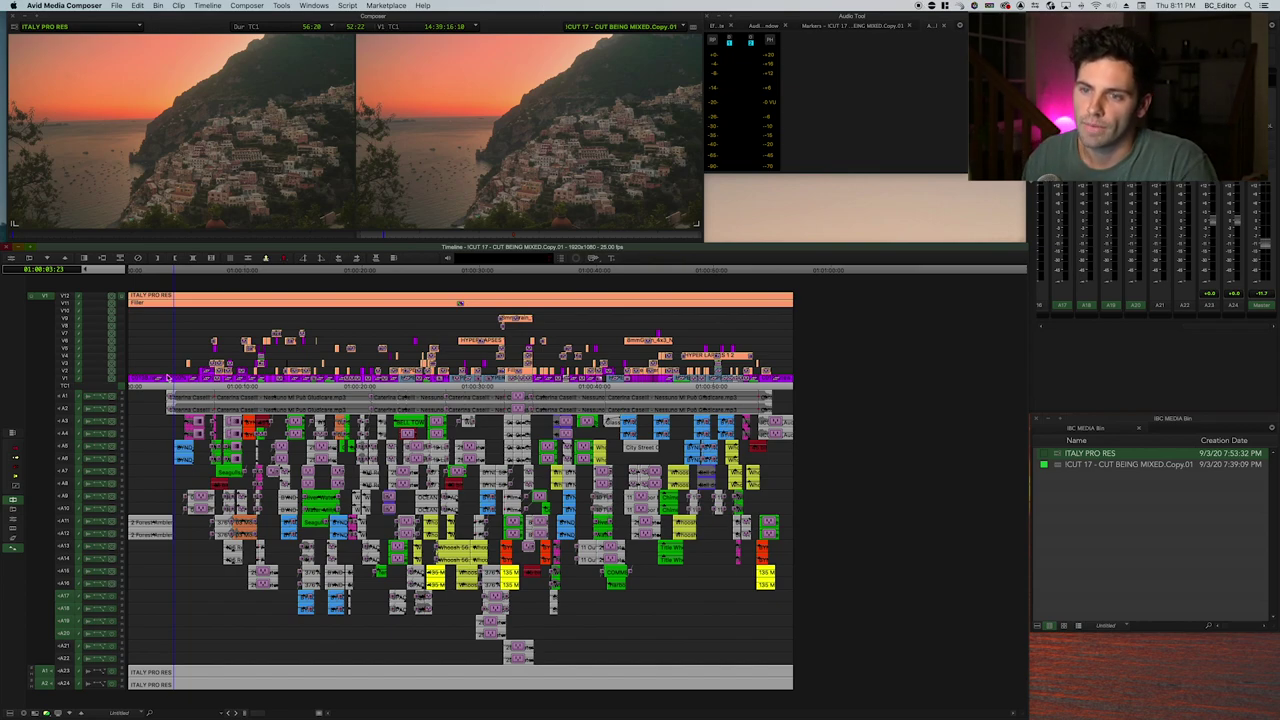
pyautogui.click(175, 336)
pyautogui.press('super+]')
pyautogui.press('super+bracketright')
pyautogui.press('space')
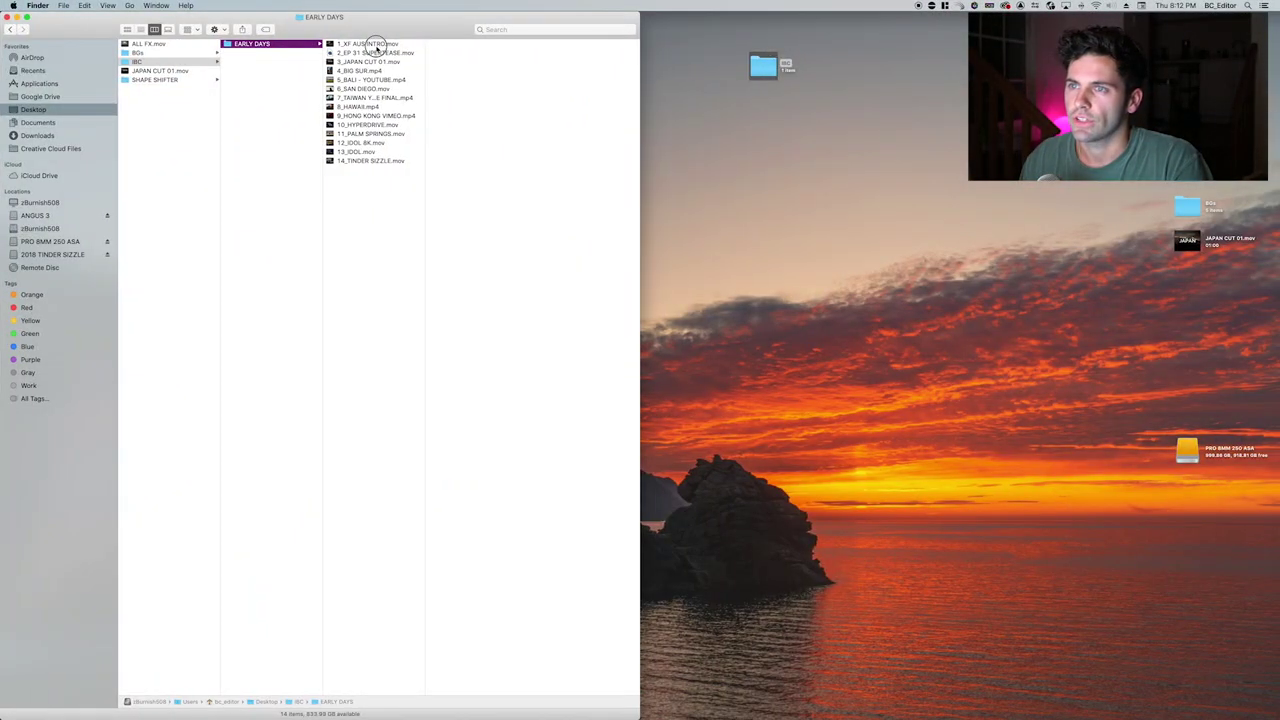
# Switch to Finder and open 2_EP 31 SUPERTEASE.mov from the EARLY DAYS folder in VLC.
pyautogui.click(372, 46)
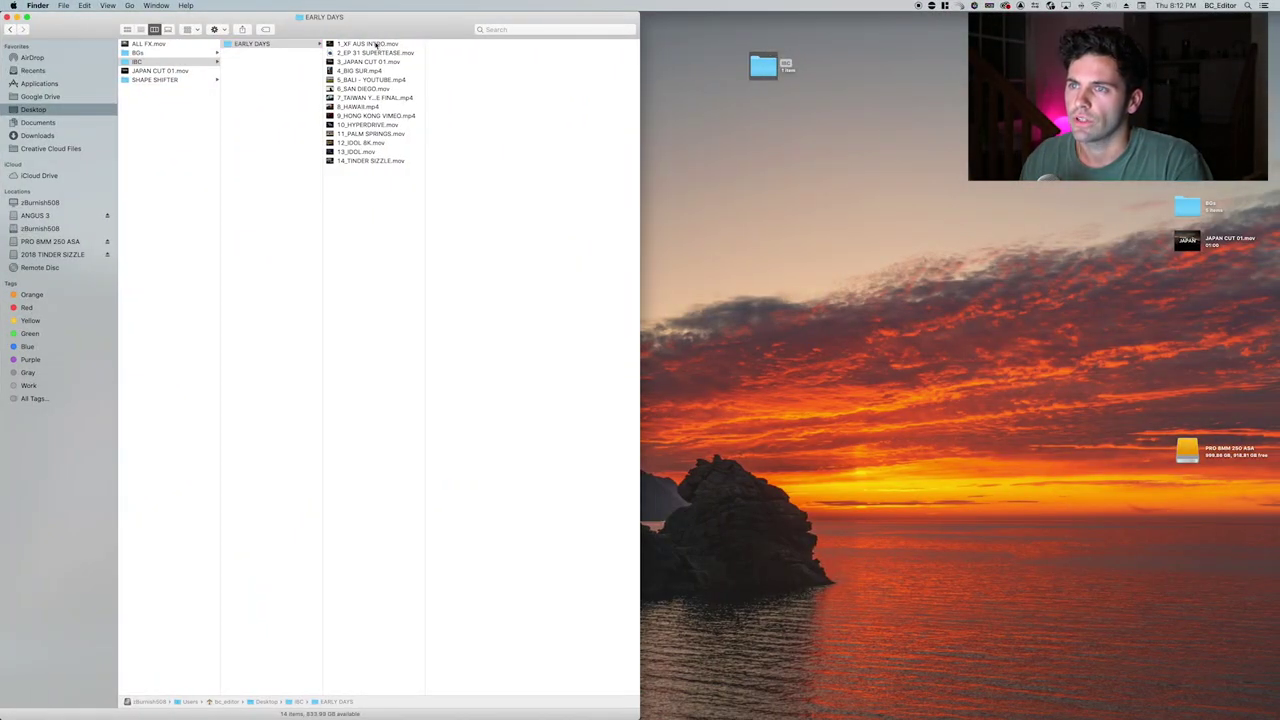
pyautogui.click(378, 43)
pyautogui.click(370, 53)
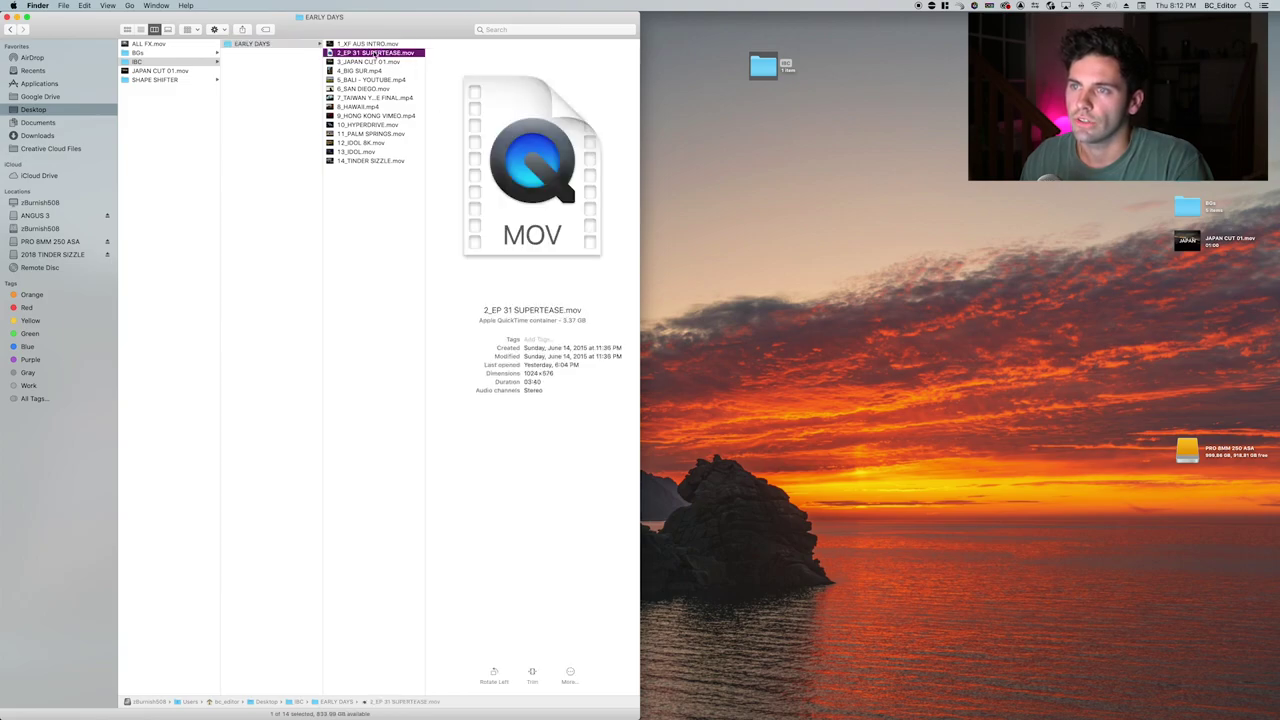
pyautogui.rightClick(374, 52)
pyautogui.moveTo(410, 65)
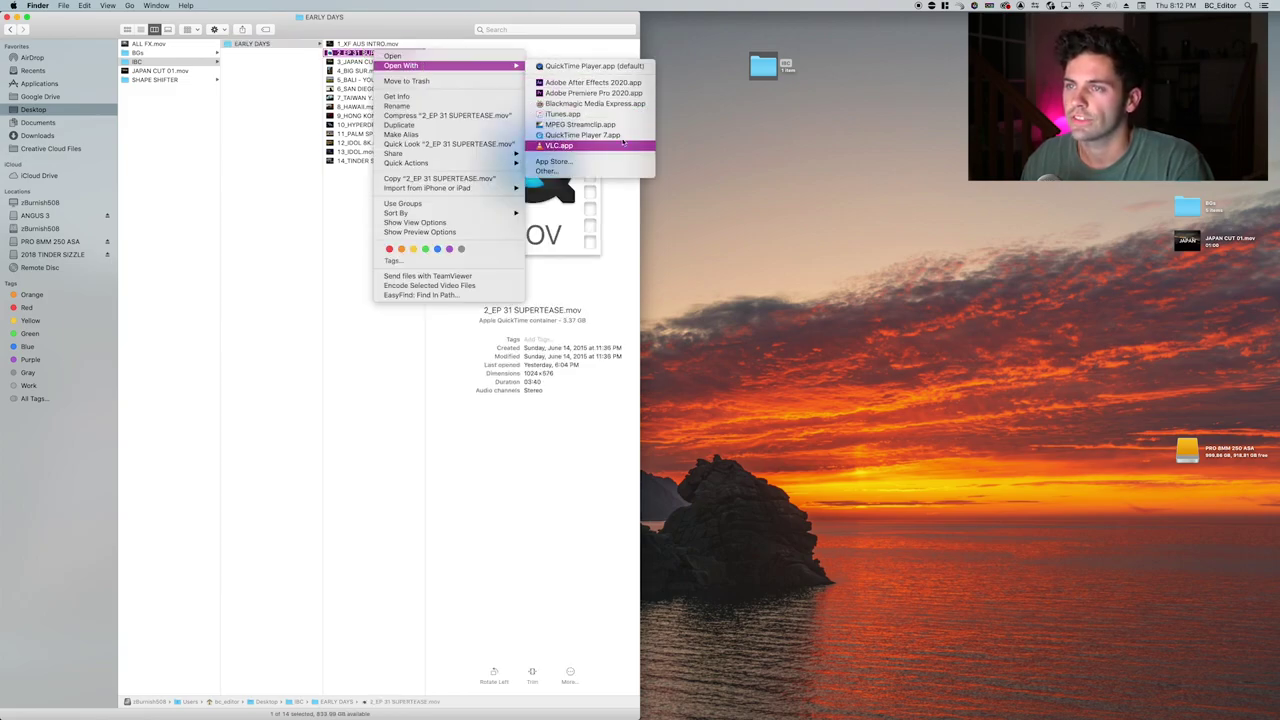
pyautogui.click(562, 134)
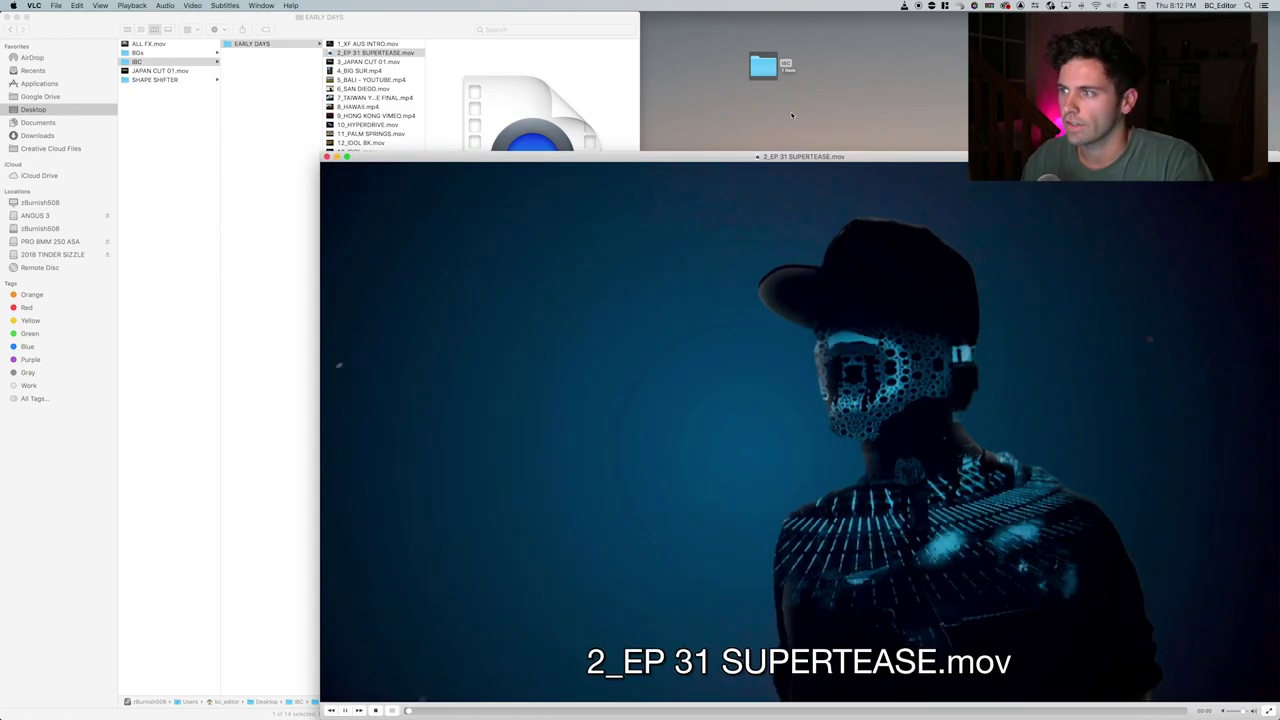
# Reposition the video window, watch the opening of 2_EP 31 SUPERTEASE.mov, and close it.
pyautogui.press('space')
pyautogui.moveTo(789, 161); pyautogui.dragTo(667, 102)
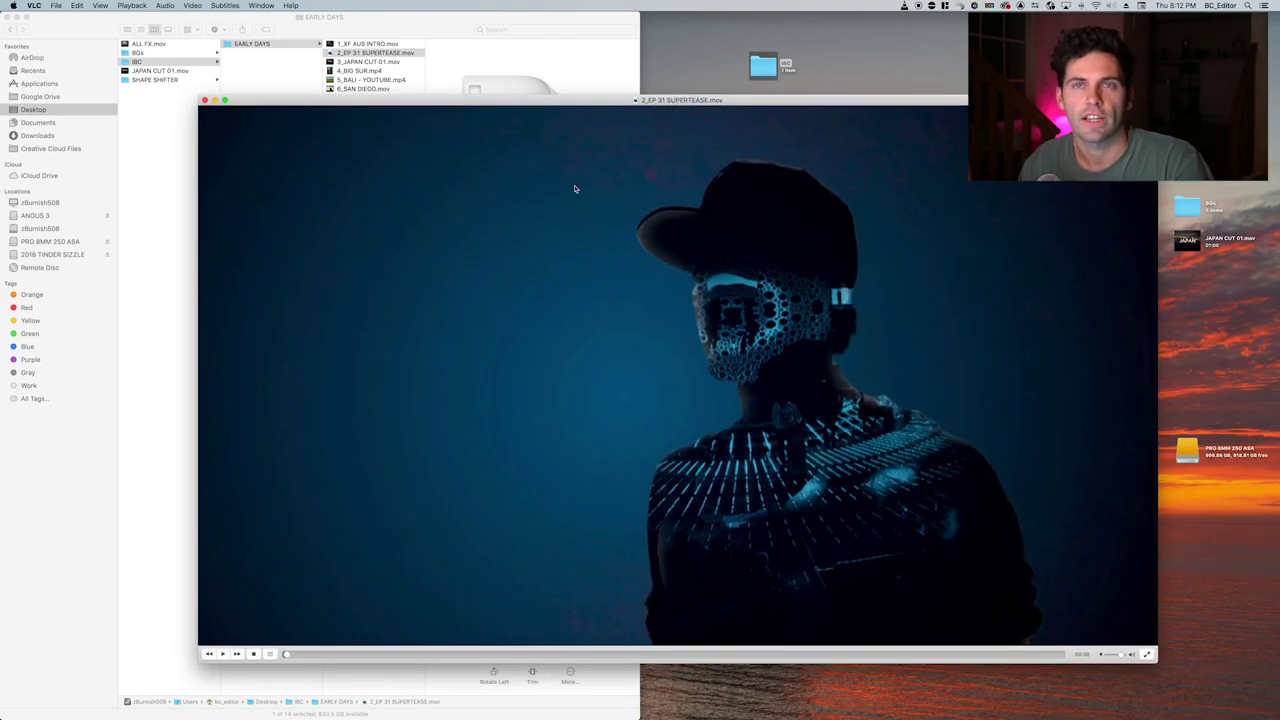
pyautogui.moveTo(679, 101); pyautogui.dragTo(662, 95)
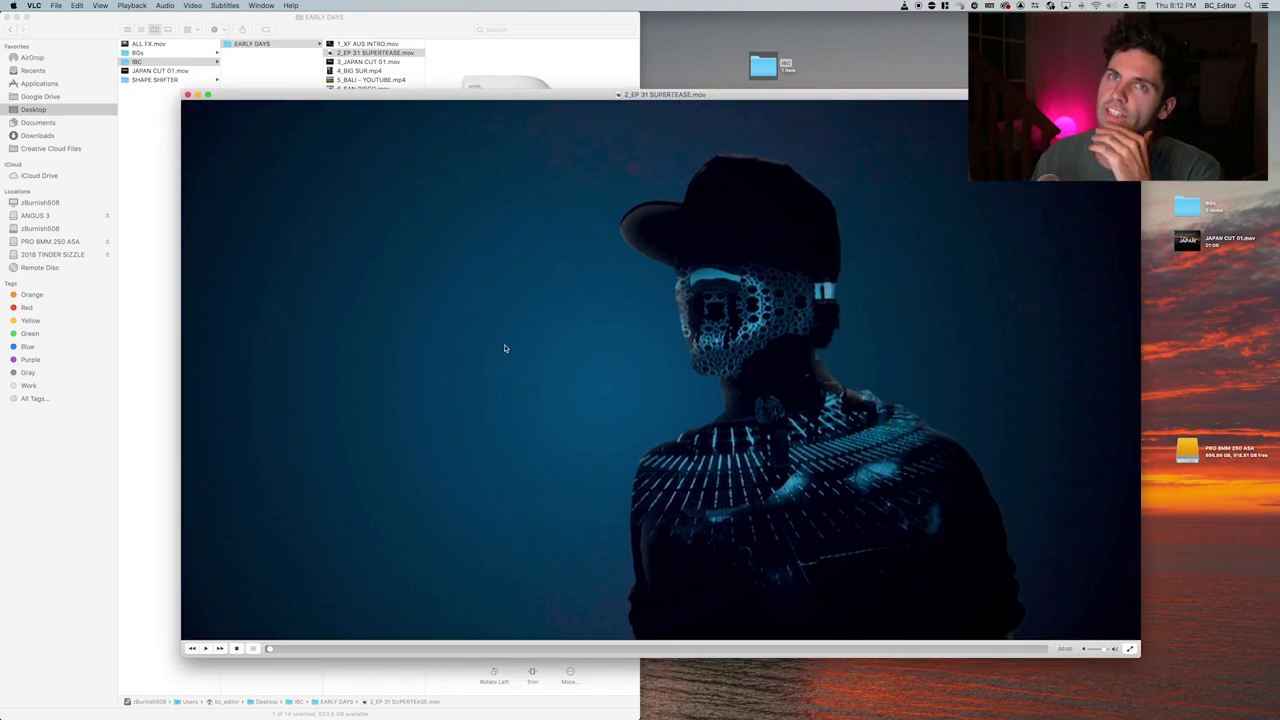
pyautogui.press('space')
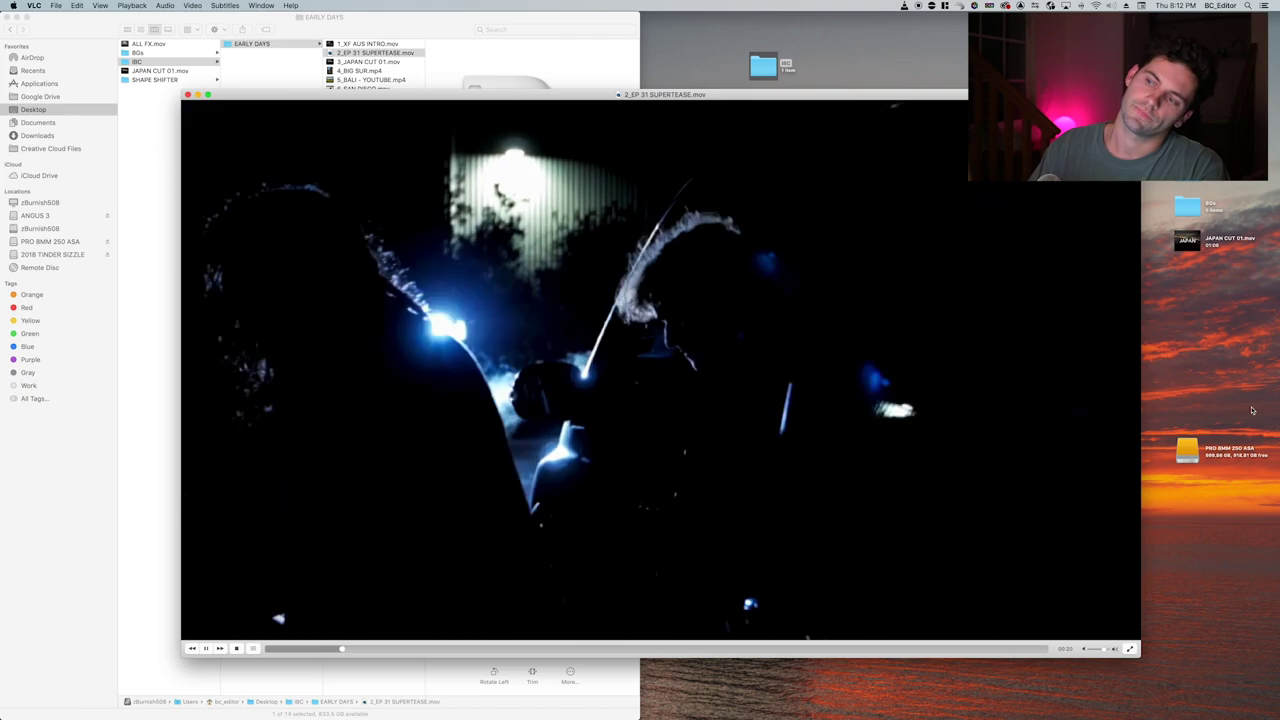
pyautogui.press('space')
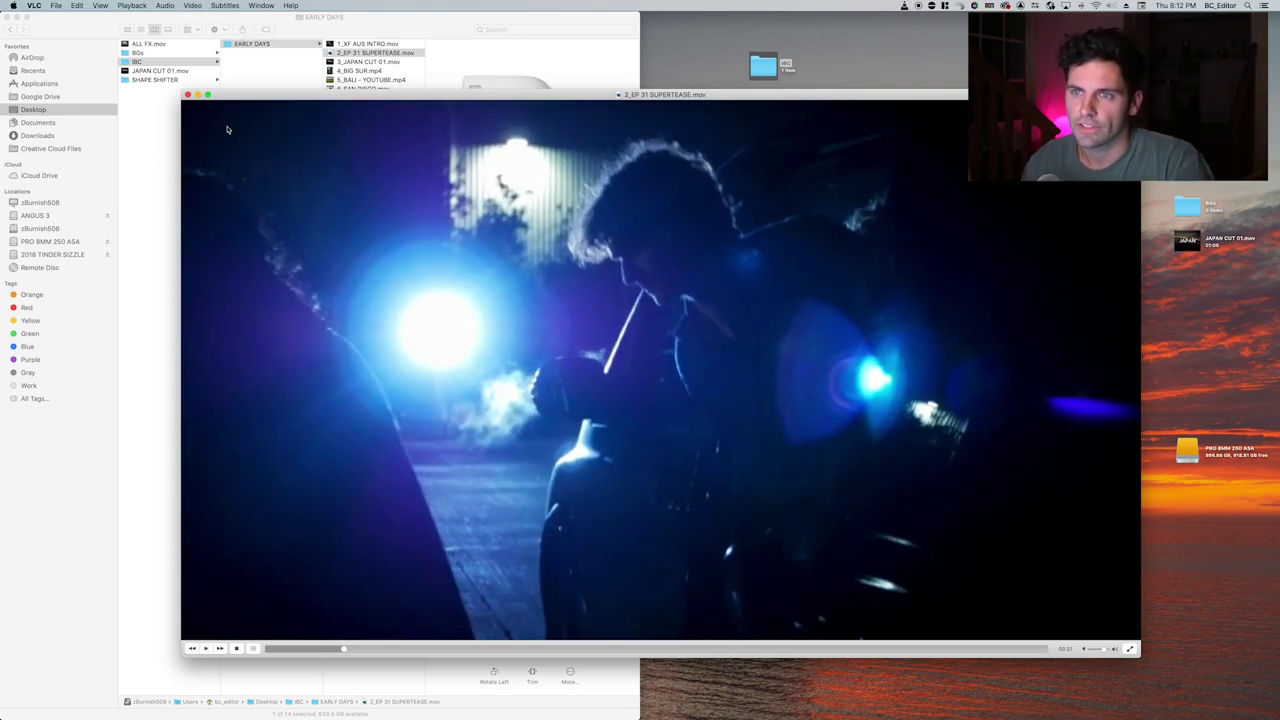
pyautogui.click(187, 95)
pyautogui.click(370, 225)
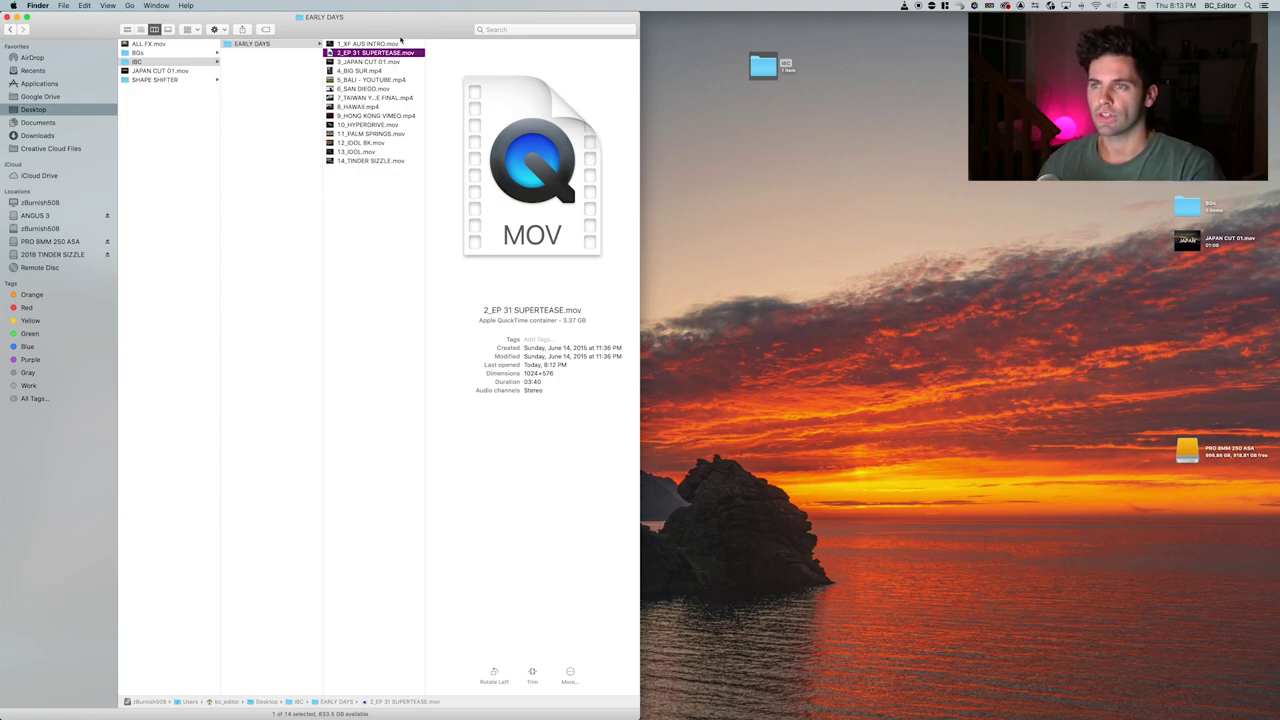
# Preview 1_XF AUS INTRO.mov with its volume adjusted, close the preview, and select 3_JAPAN CUT 01.mov.
pyautogui.click(395, 44)
pyautogui.moveTo(465, 124)
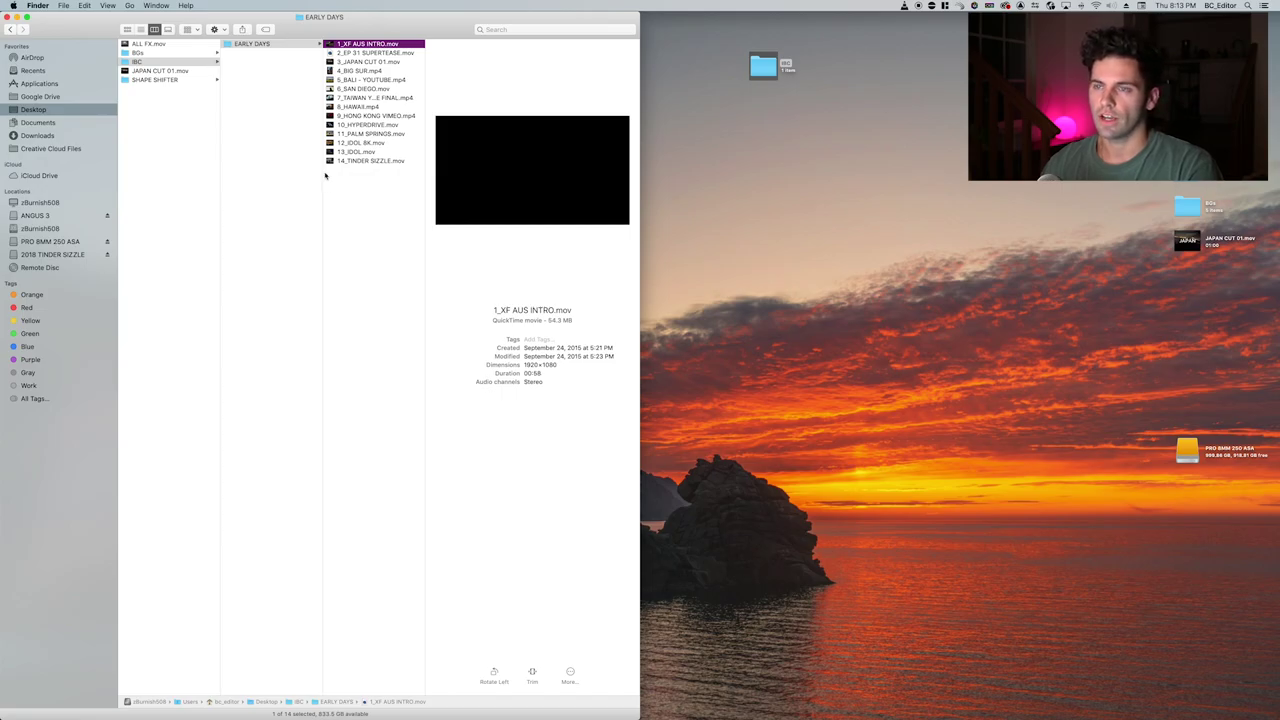
pyautogui.press('space')
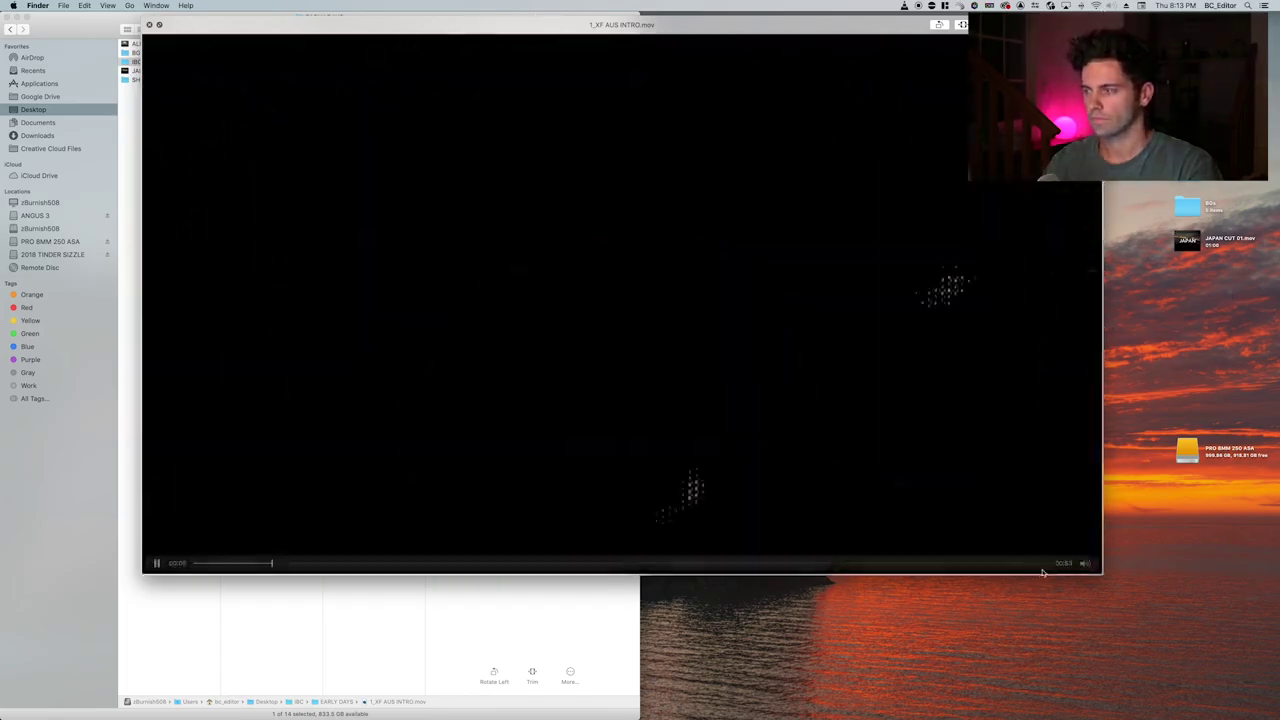
pyautogui.moveTo(1085, 564); pyautogui.dragTo(1087, 537)
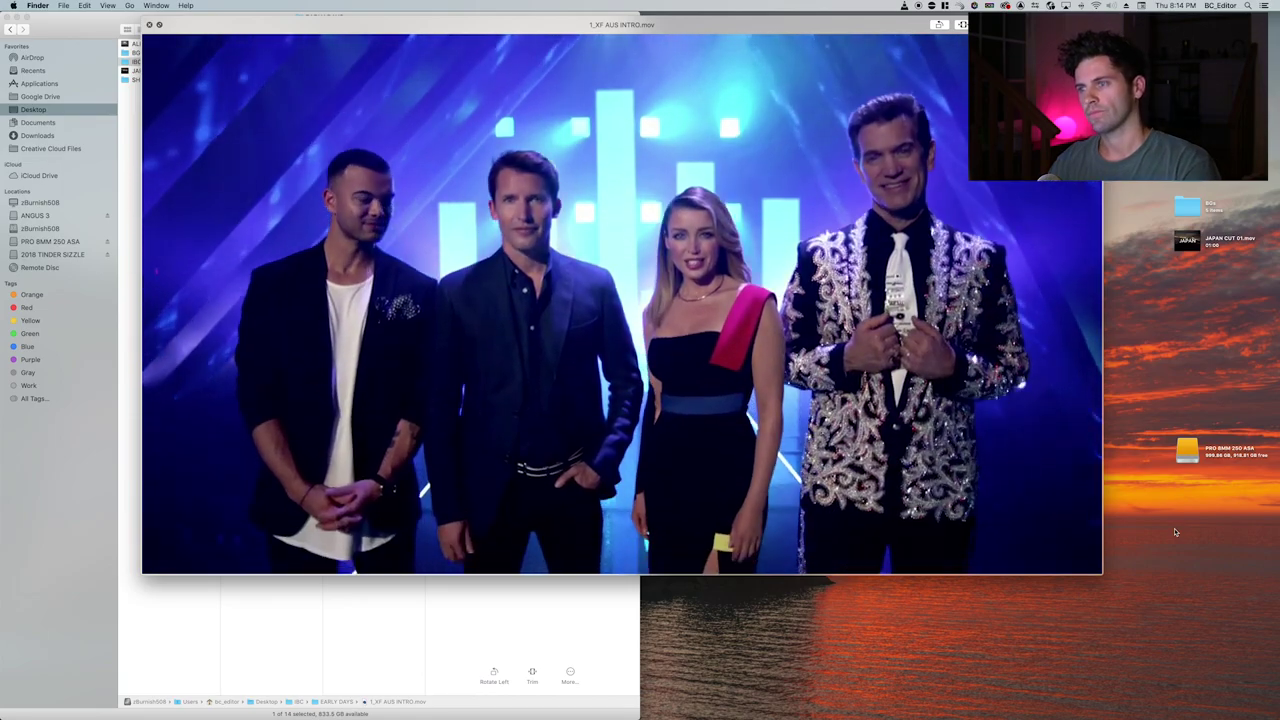
pyautogui.press('space')
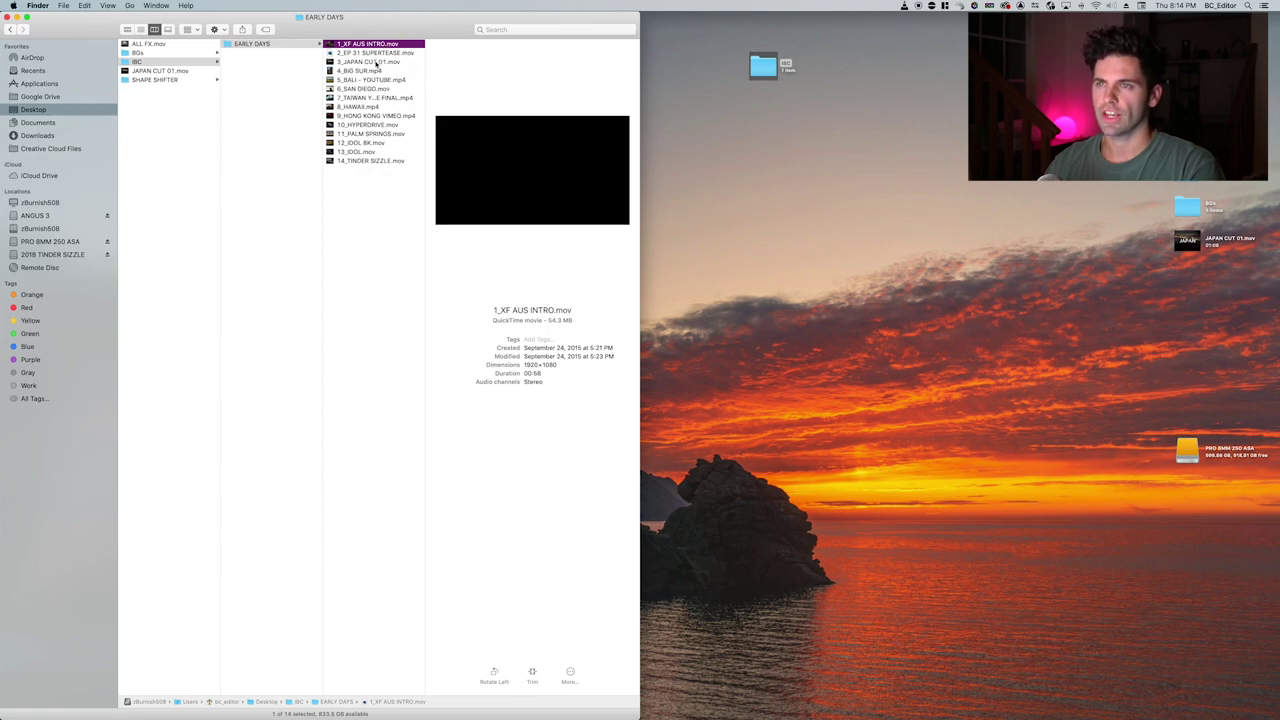
pyautogui.press('Down')
pyautogui.press('Down')
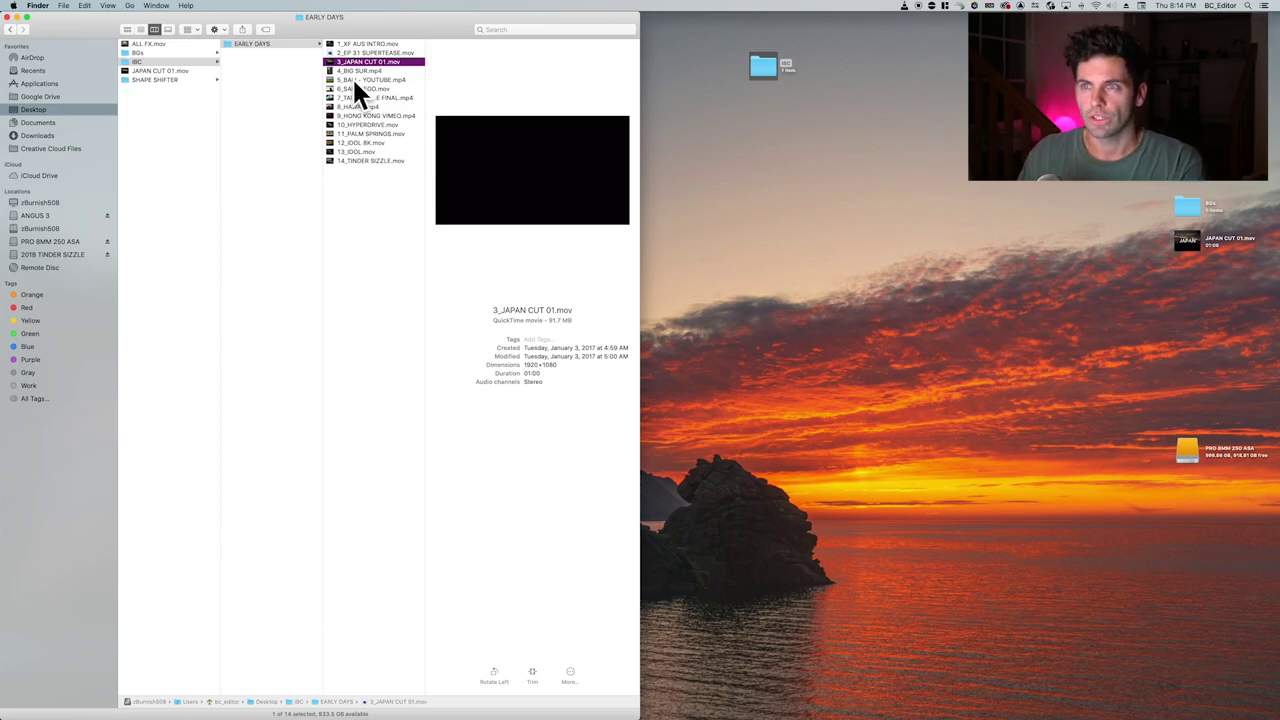
# Switch to Chrome and open burnishcreative.com in the new tab.
pyautogui.hotkey('ctrl', 'Left')
pyautogui.hotkey('ctrl', 'Right')
pyautogui.click(165, 24)
pyautogui.write('burnish')
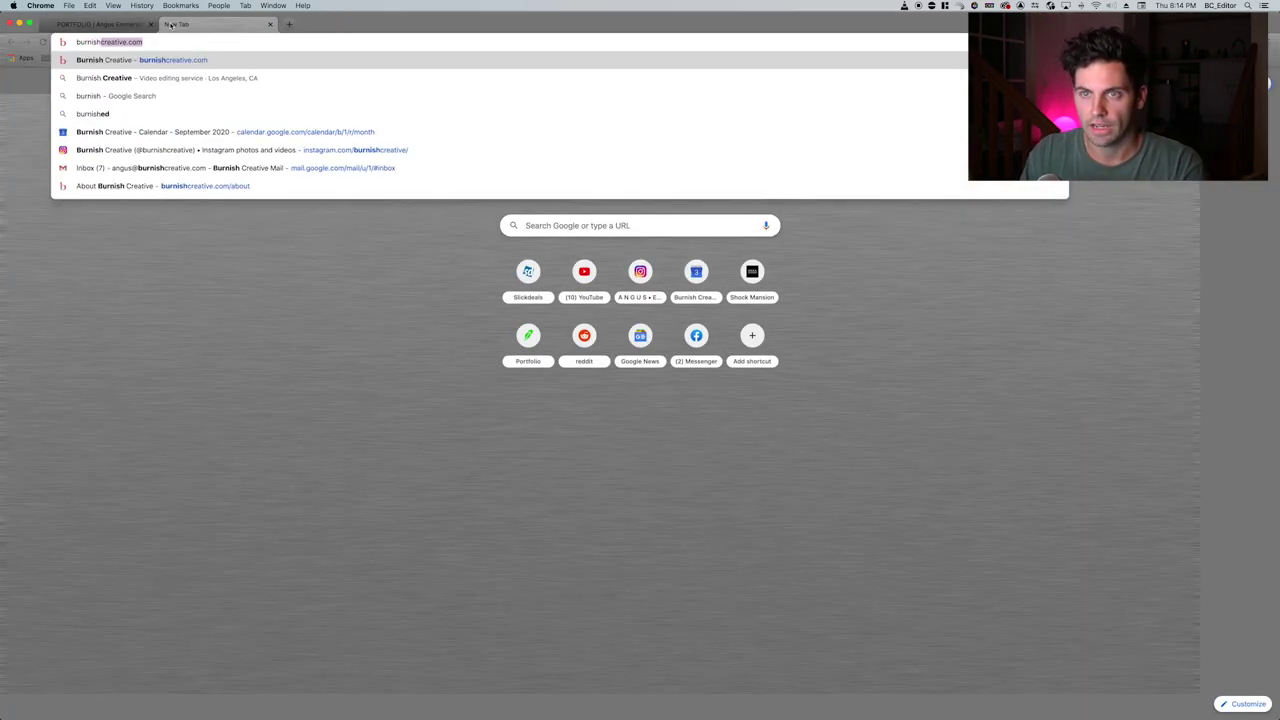
pyautogui.press('Return')
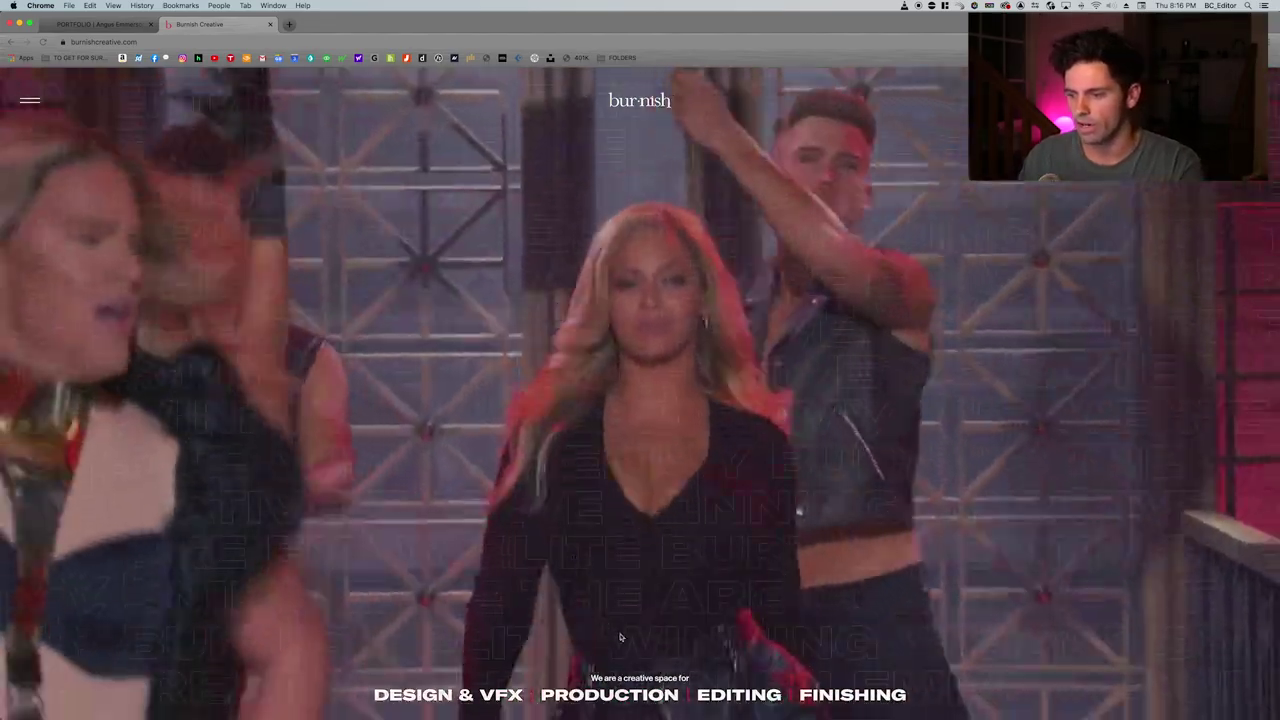
# Open the site's Production category and browse back and forth through its project thumbnails.
pyautogui.moveTo(620, 698)
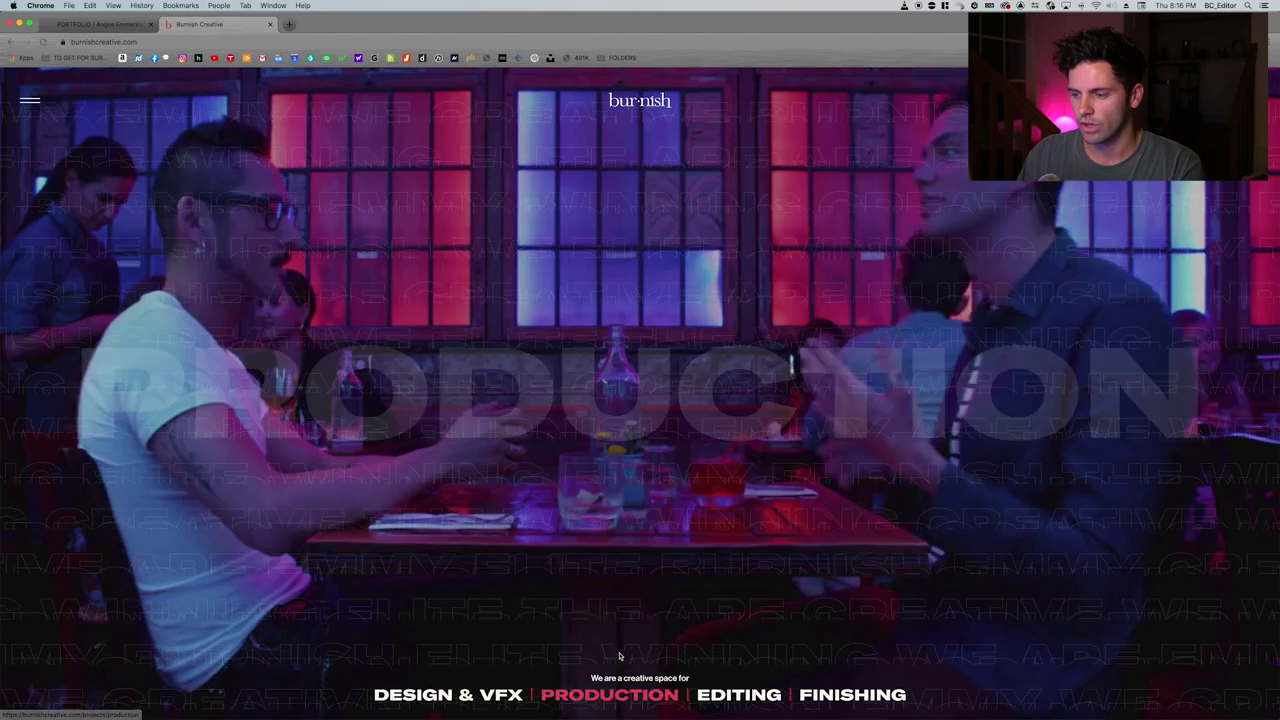
pyautogui.click(620, 698)
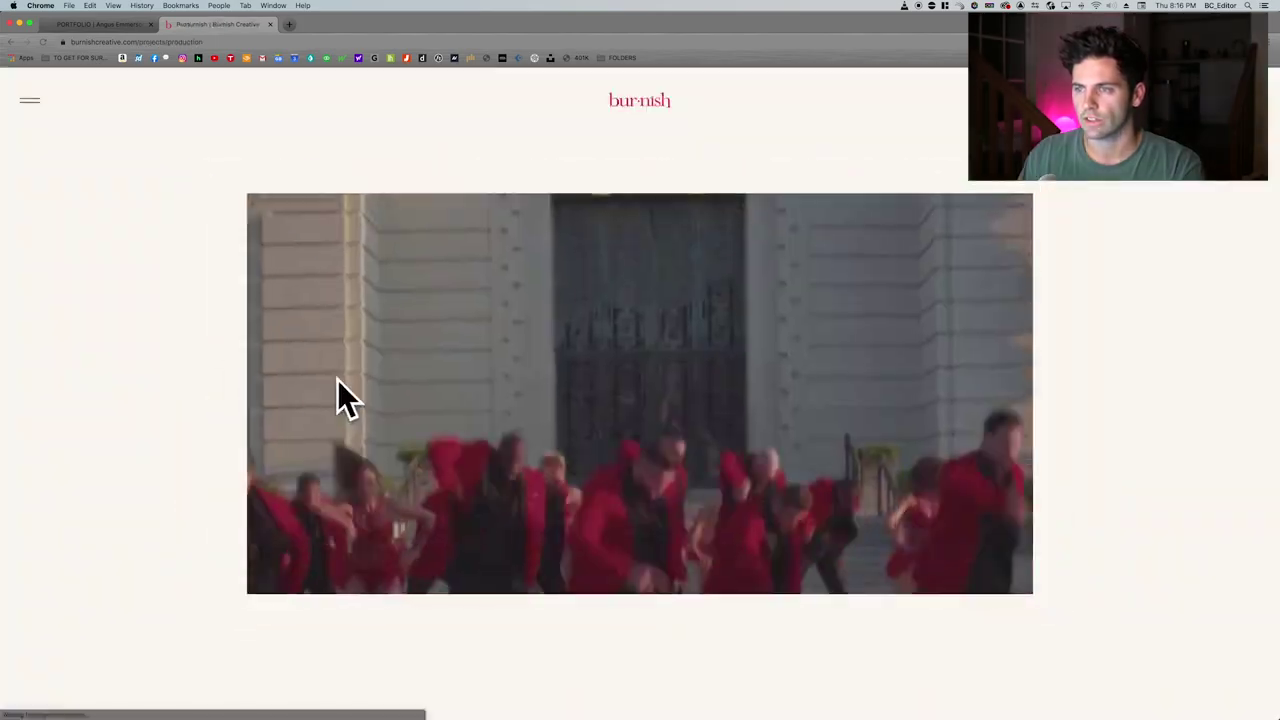
pyautogui.scroll(-2, 800, 315)
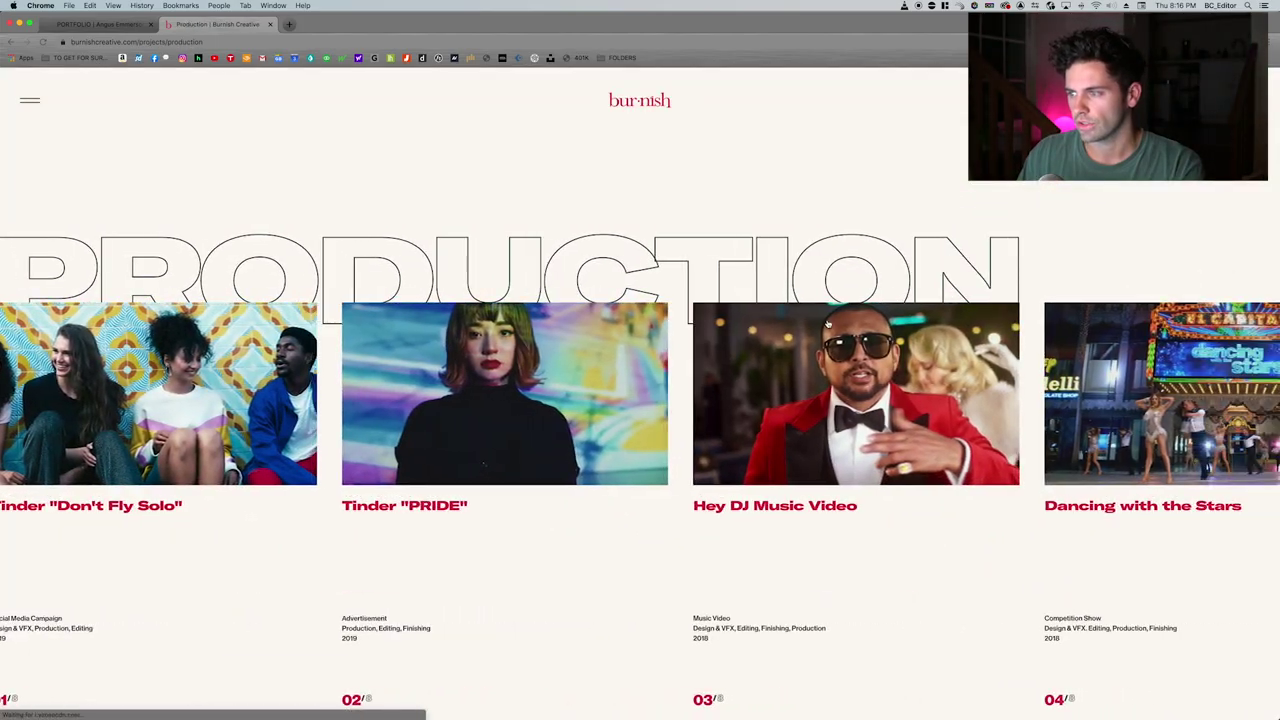
pyautogui.scroll(-8, 845, 354)
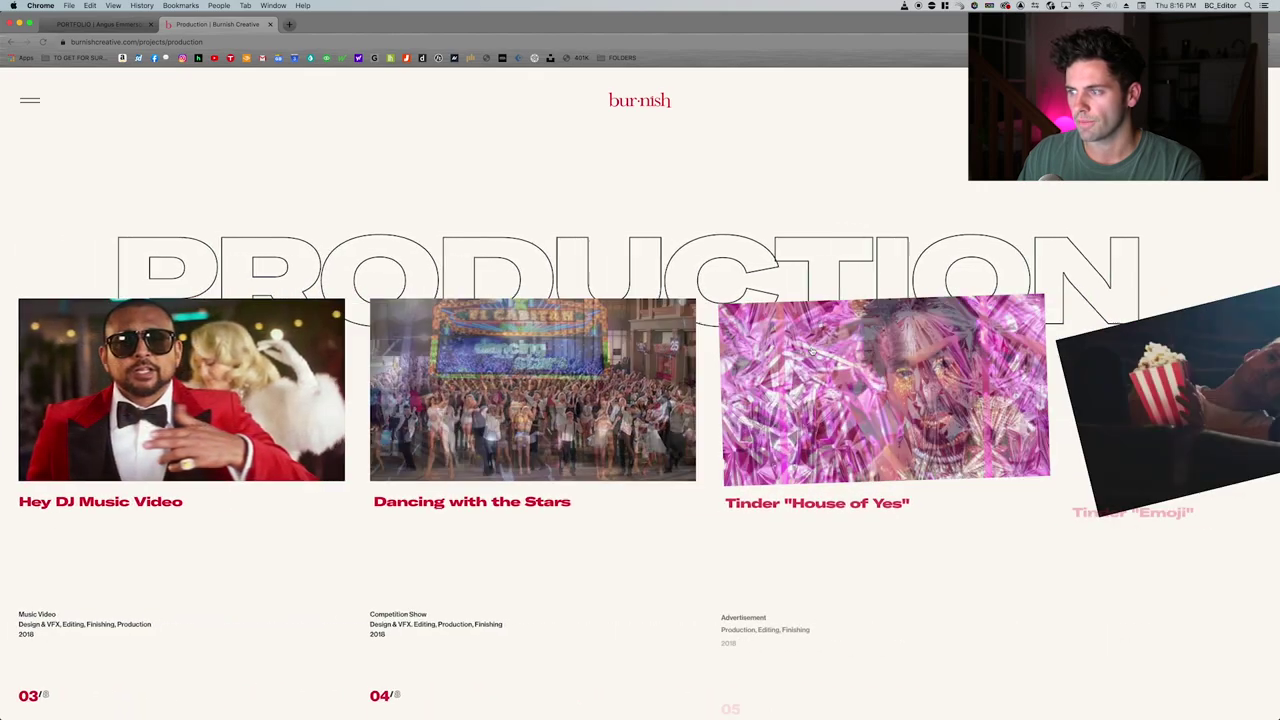
pyautogui.scroll(4, 800, 346)
pyautogui.scroll(5, 797, 344)
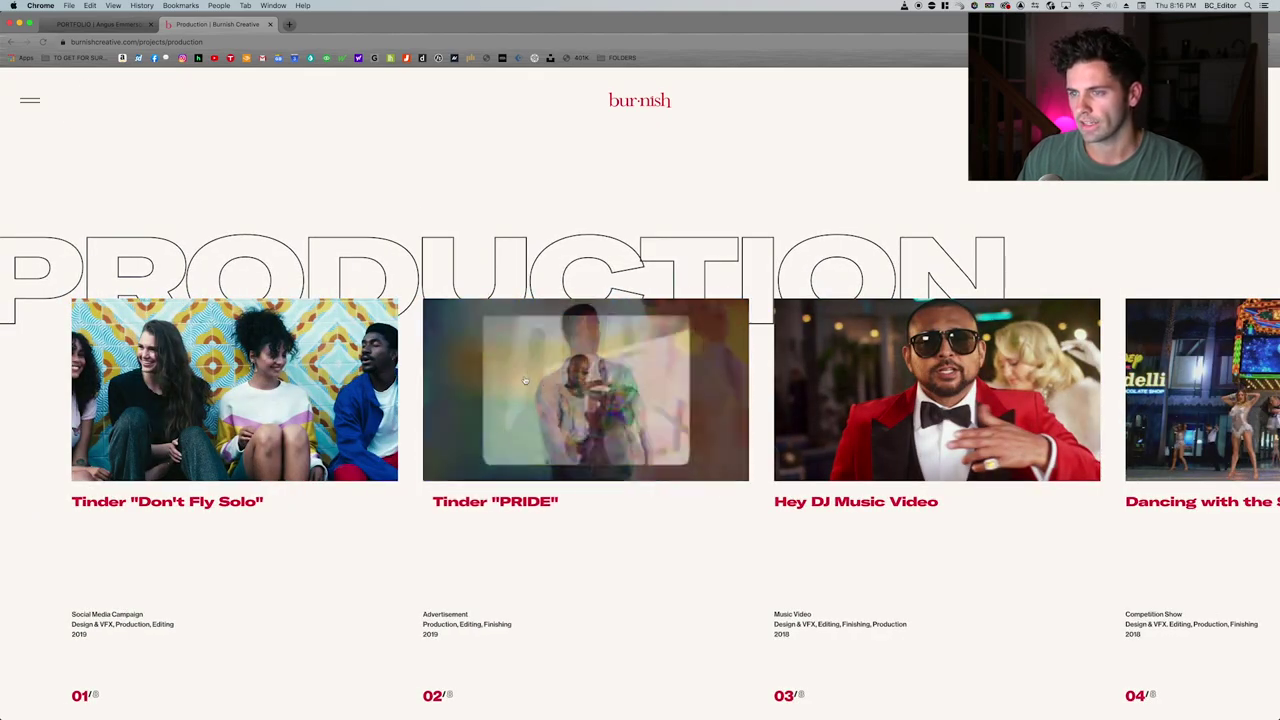
pyautogui.hscroll(-5, 525, 380)
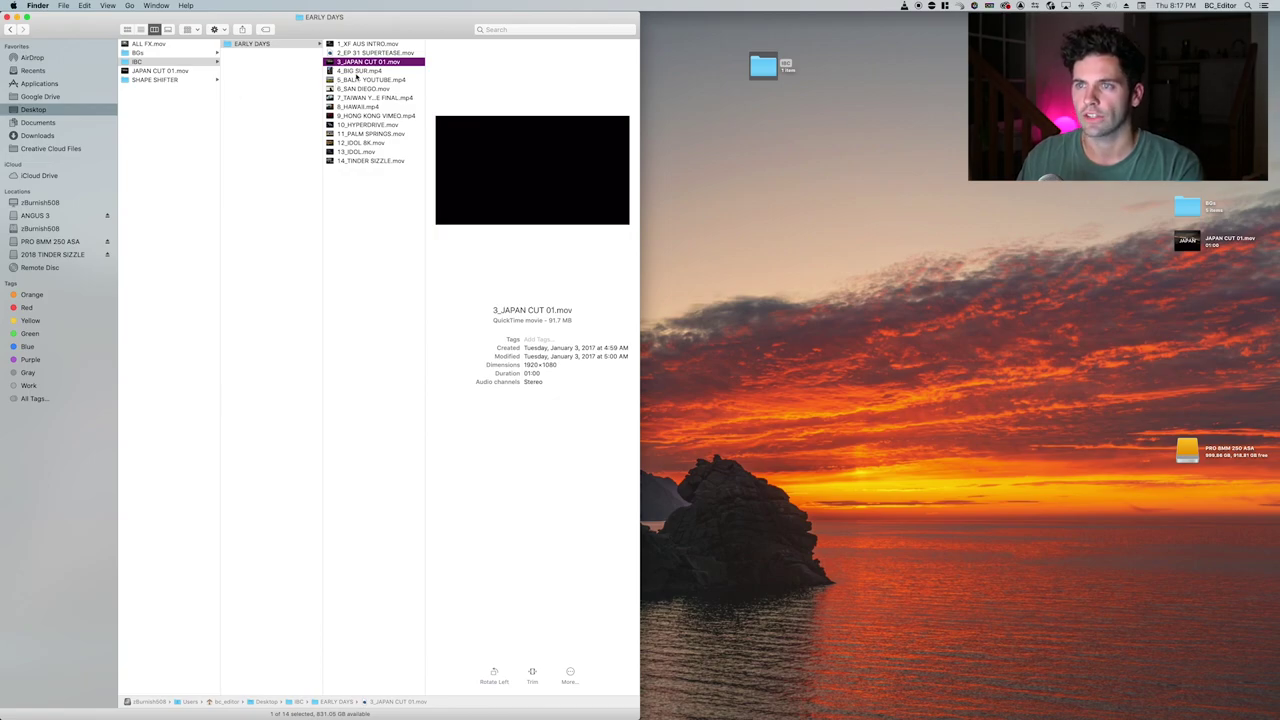
# Switch back to Finder, preview 5_BALI - YOUTUBE.mp4 from the EARLY DAYS folder, and close the preview.
pyautogui.click(360, 71)
pyautogui.click(377, 63)
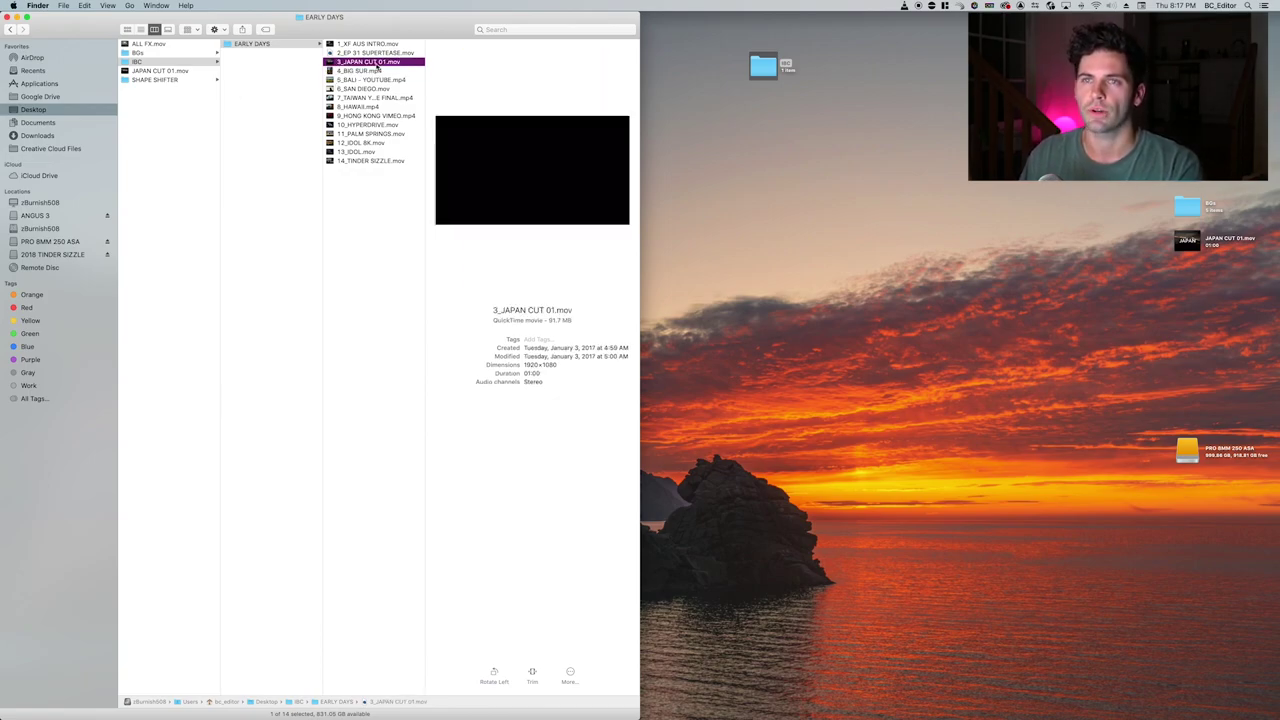
pyautogui.press('Down')
pyautogui.press('Down')
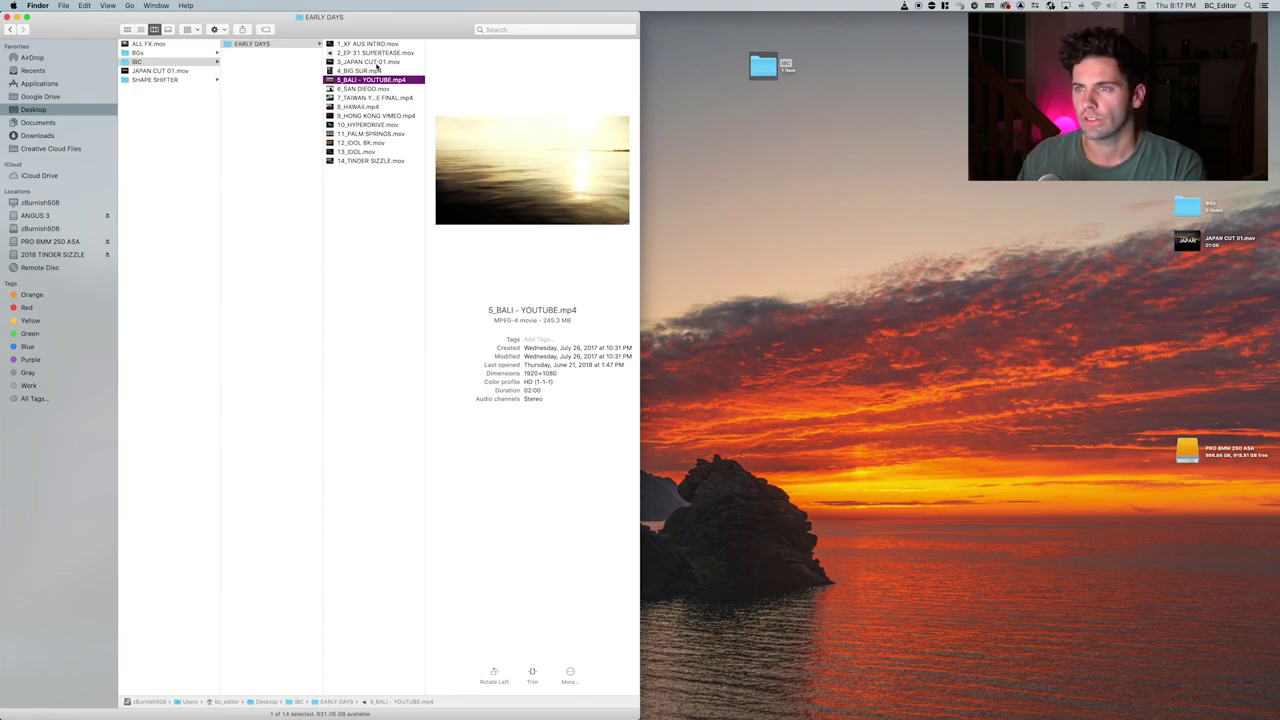
pyautogui.press('space')
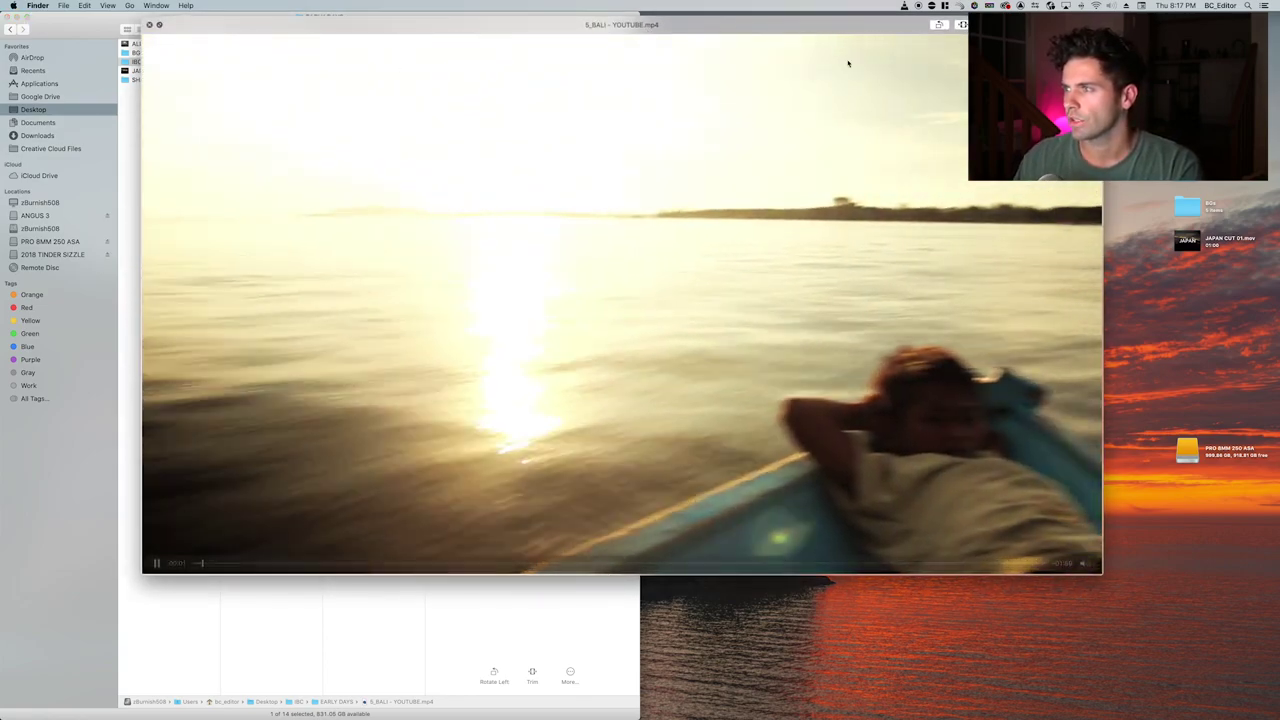
pyautogui.press('space')
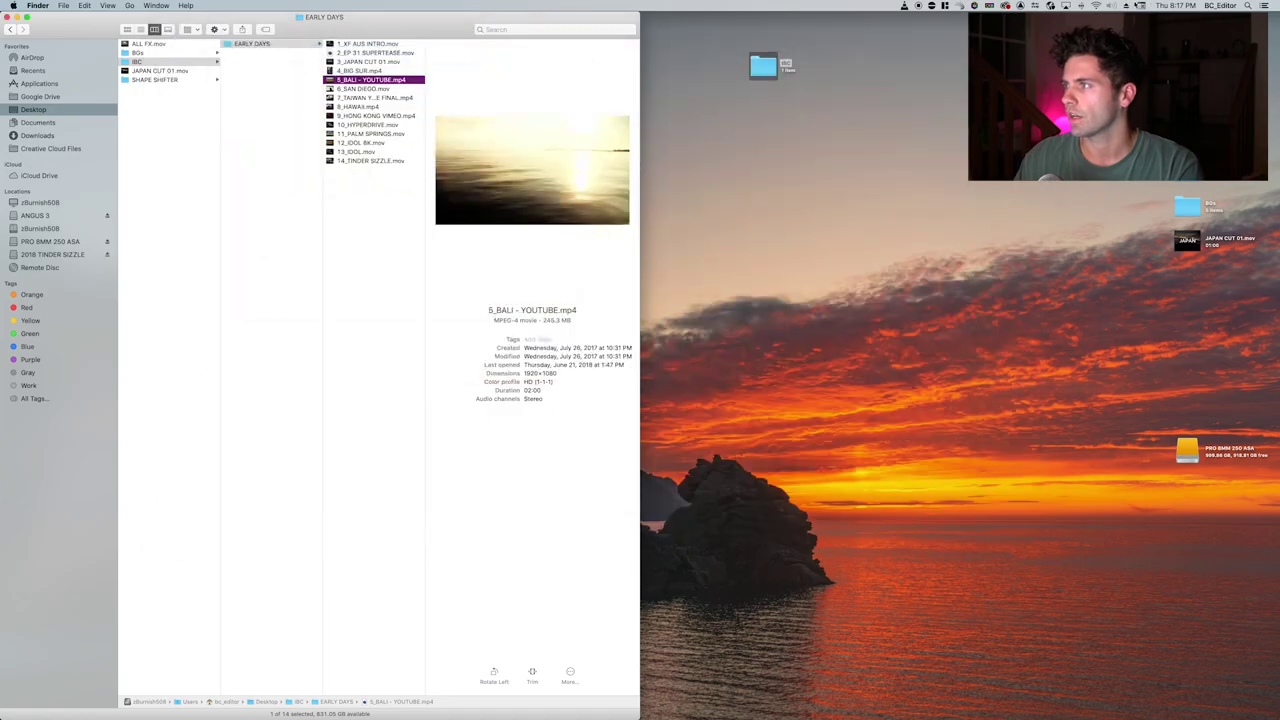
pyautogui.press('space')
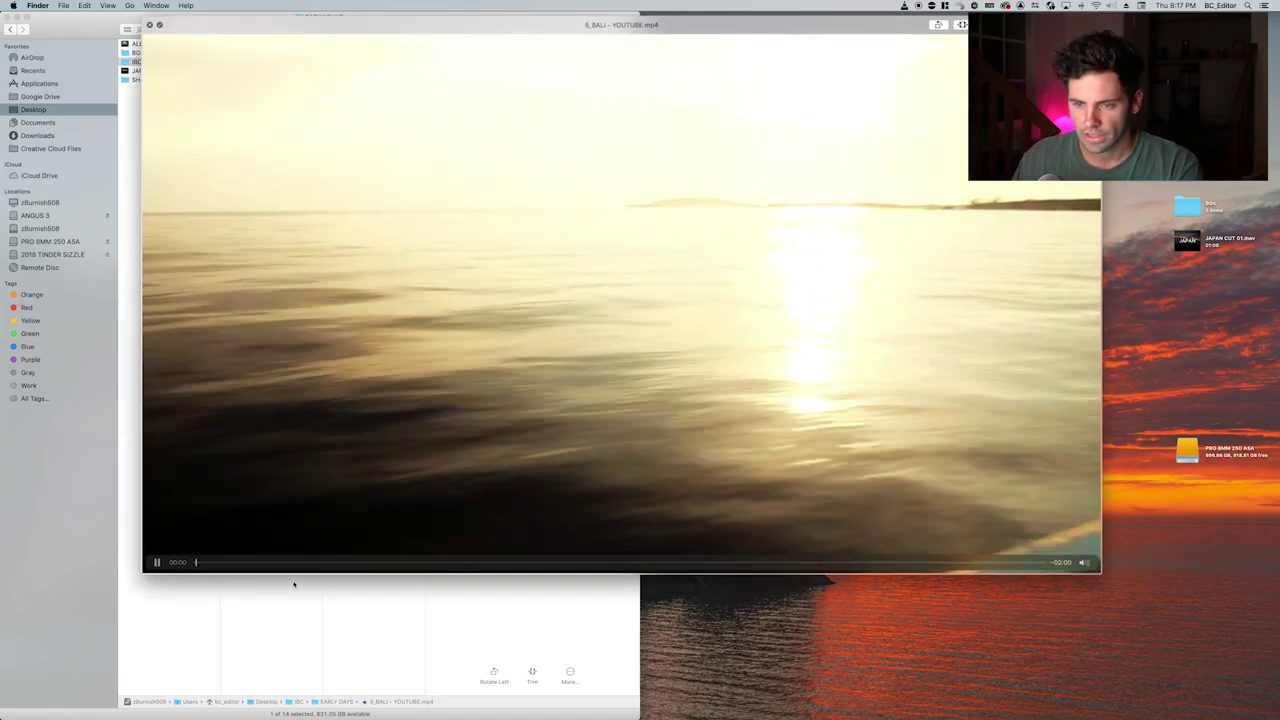
pyautogui.moveTo(1085, 563)
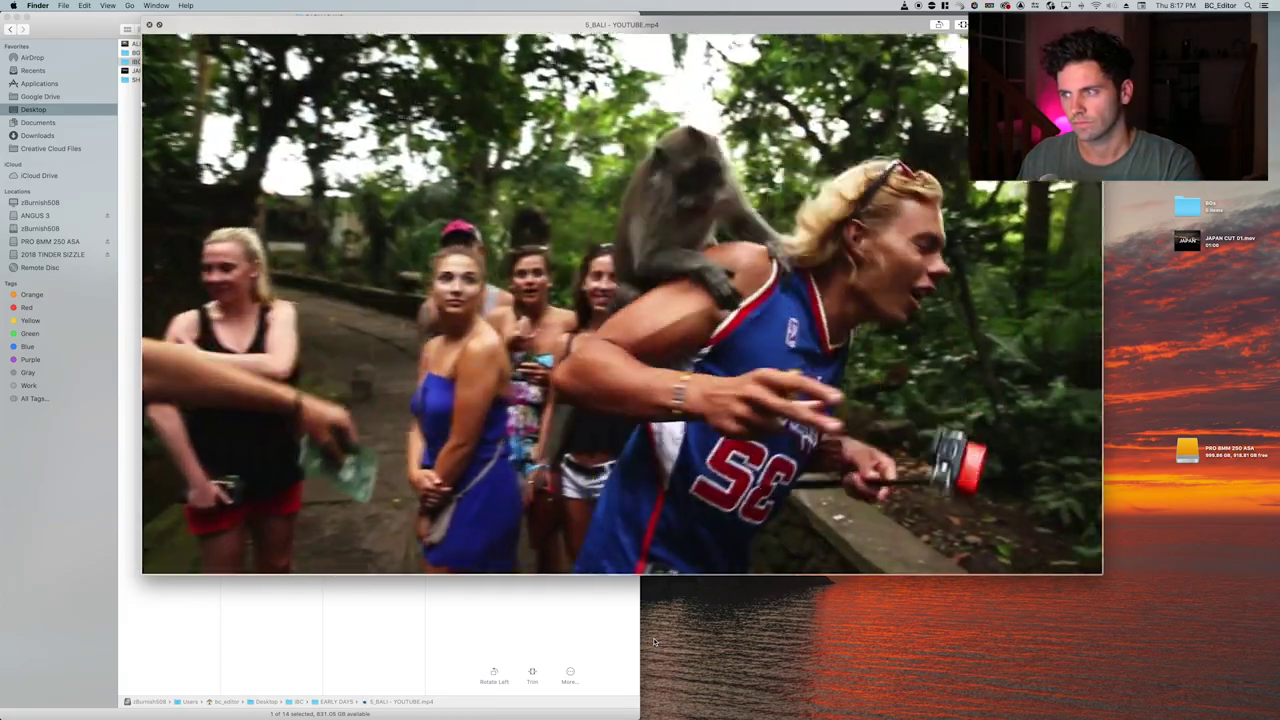
pyautogui.press('space')
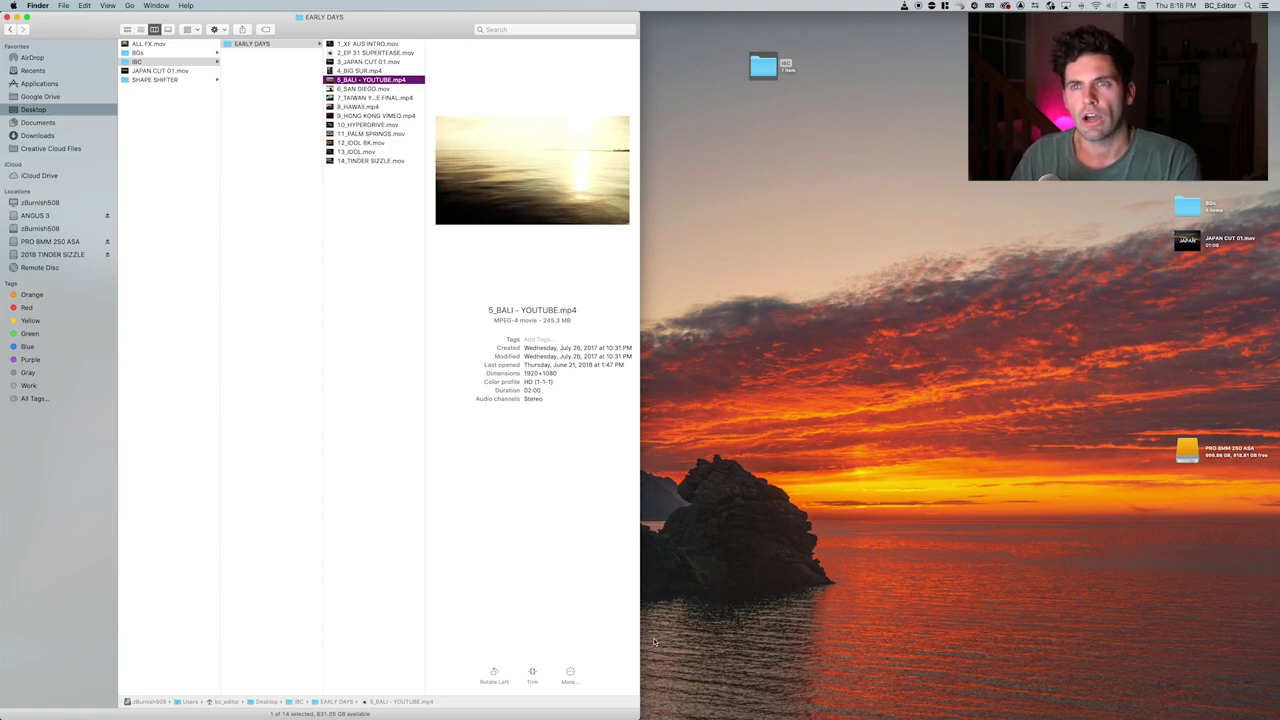
# Look through the travel videos in the EARLY DAYS folder from 5_BALI - YOUTUBE.mp4 past 8_HAWAII.mp4 and back.
pyautogui.press('Down')
pyautogui.press('Down')
pyautogui.press('Down')
pyautogui.press('Down')
pyautogui.press('Down')
pyautogui.press('Down')
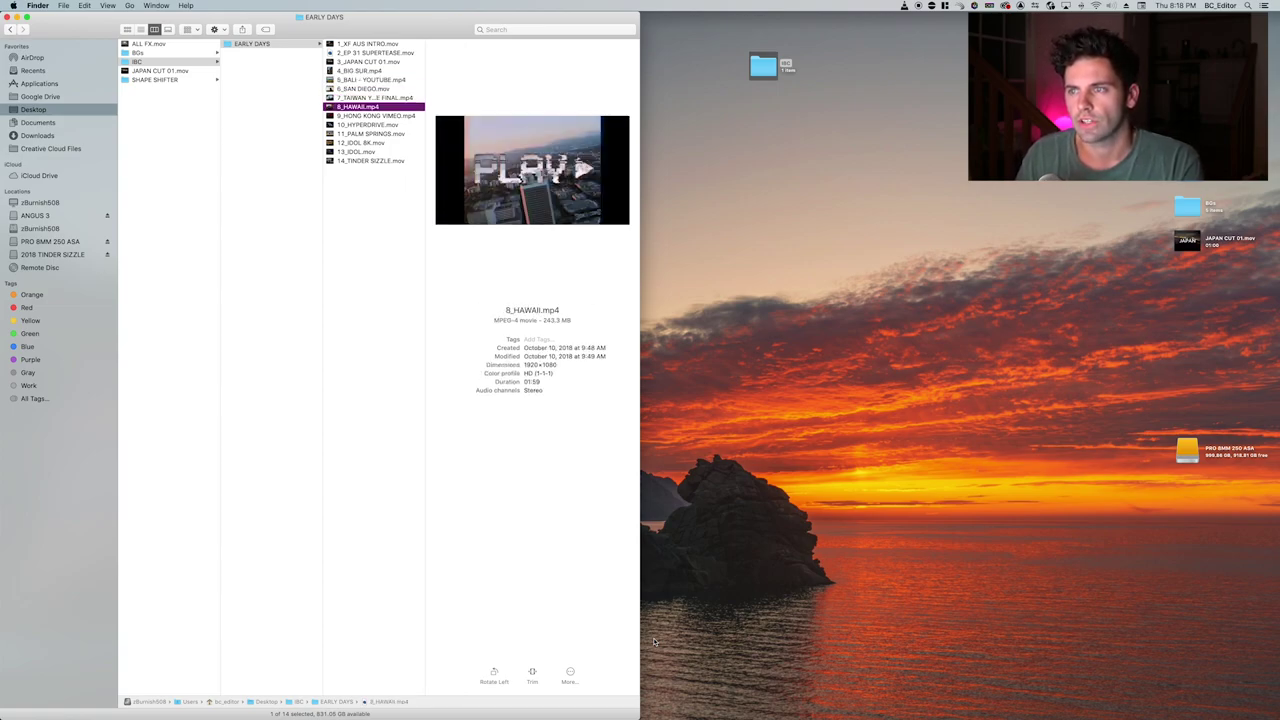
pyautogui.press('Down')
pyautogui.press('Up')
pyautogui.press('Up')
pyautogui.press('Up')
pyautogui.press('Up')
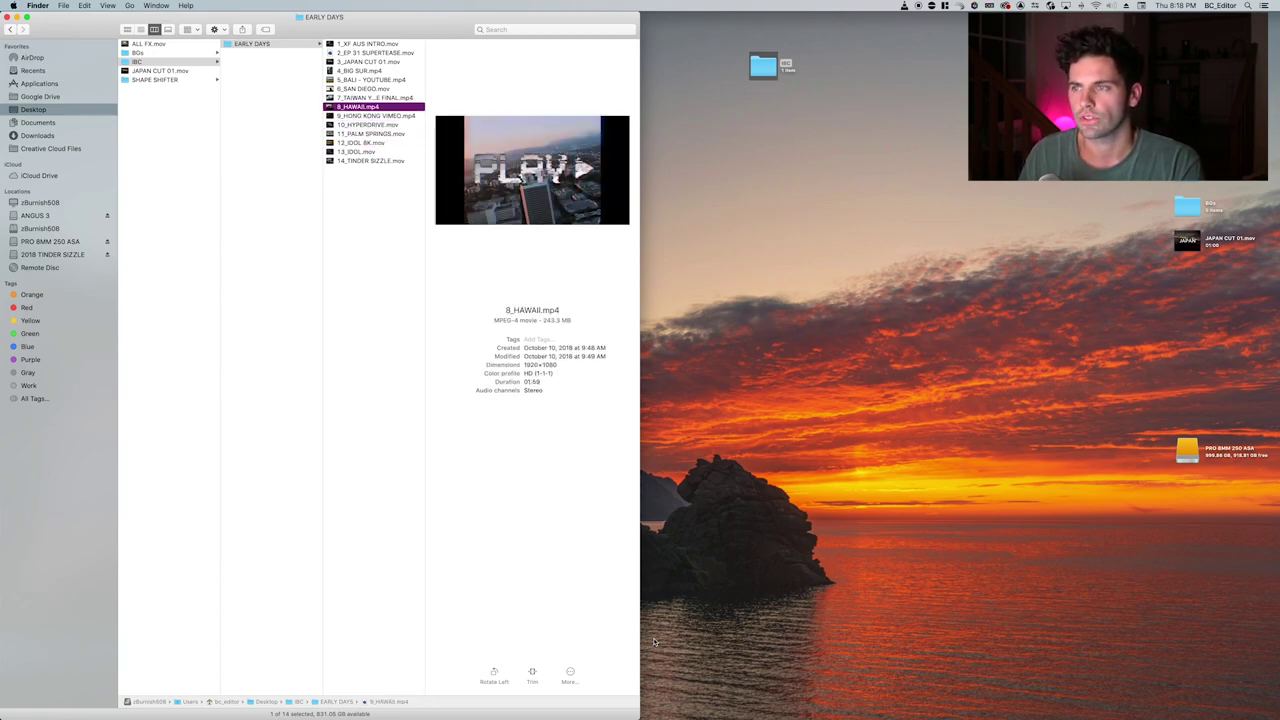
pyautogui.press('Up')
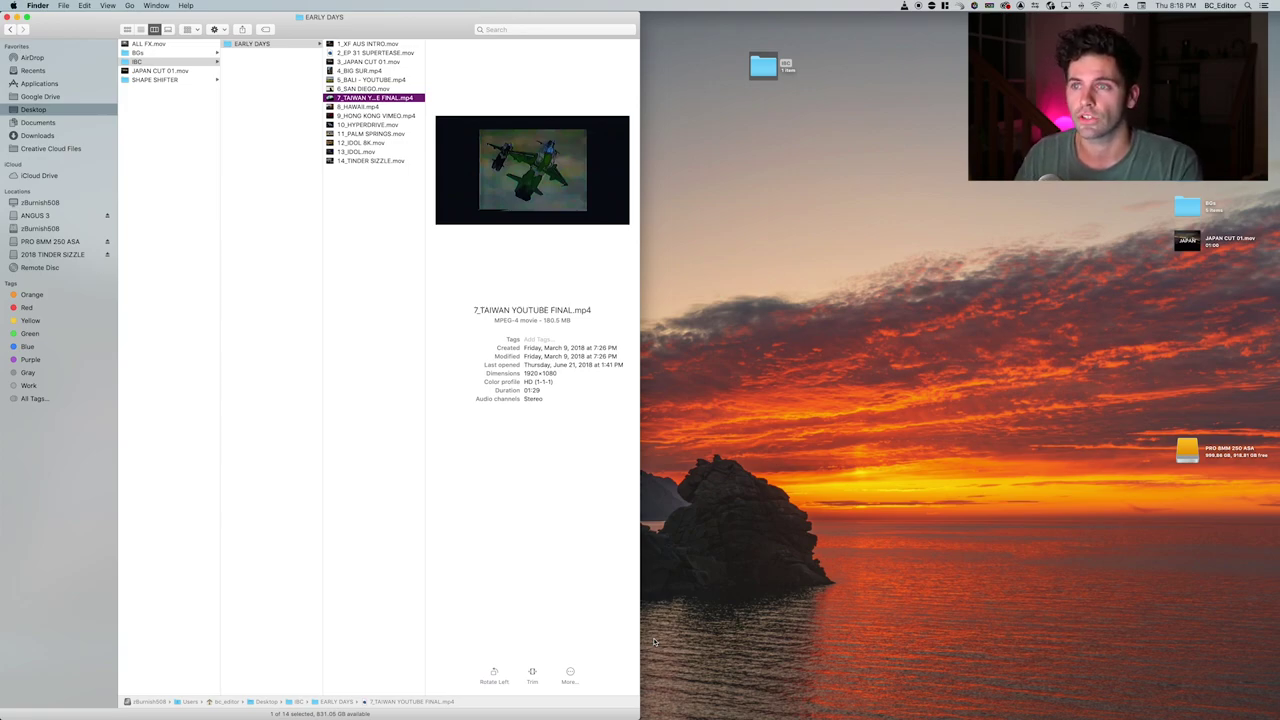
pyautogui.press('Up')
pyautogui.press('Up')
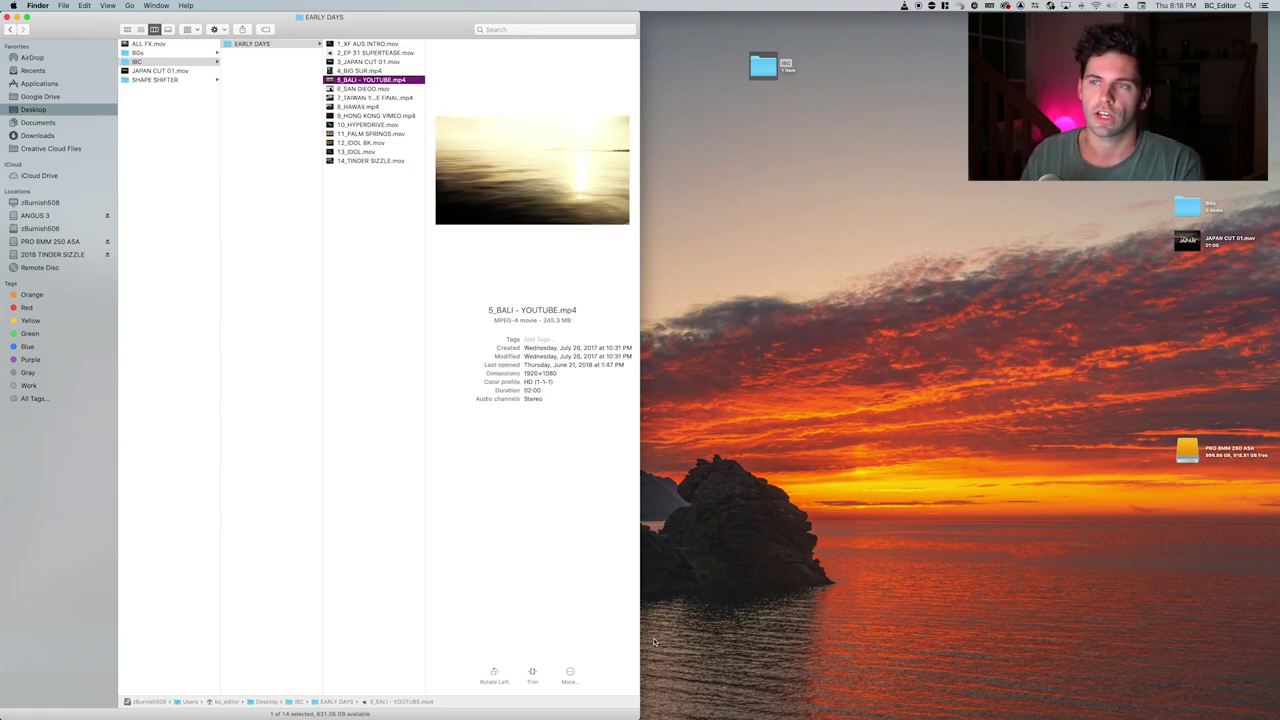
# Compare the thumbnails and file details of 5_BALI - YOUTUBE.mp4, 6_SAN DIEGO.mov and 7_TAIWAN YOUTUBE FINAL.mp4.
pyautogui.press('Down')
pyautogui.press('Down')
pyautogui.press('Down')
pyautogui.press('Up')
pyautogui.press('Up')
pyautogui.press('Down')
pyautogui.press('Up')
pyautogui.press('Up')
pyautogui.press('Down')
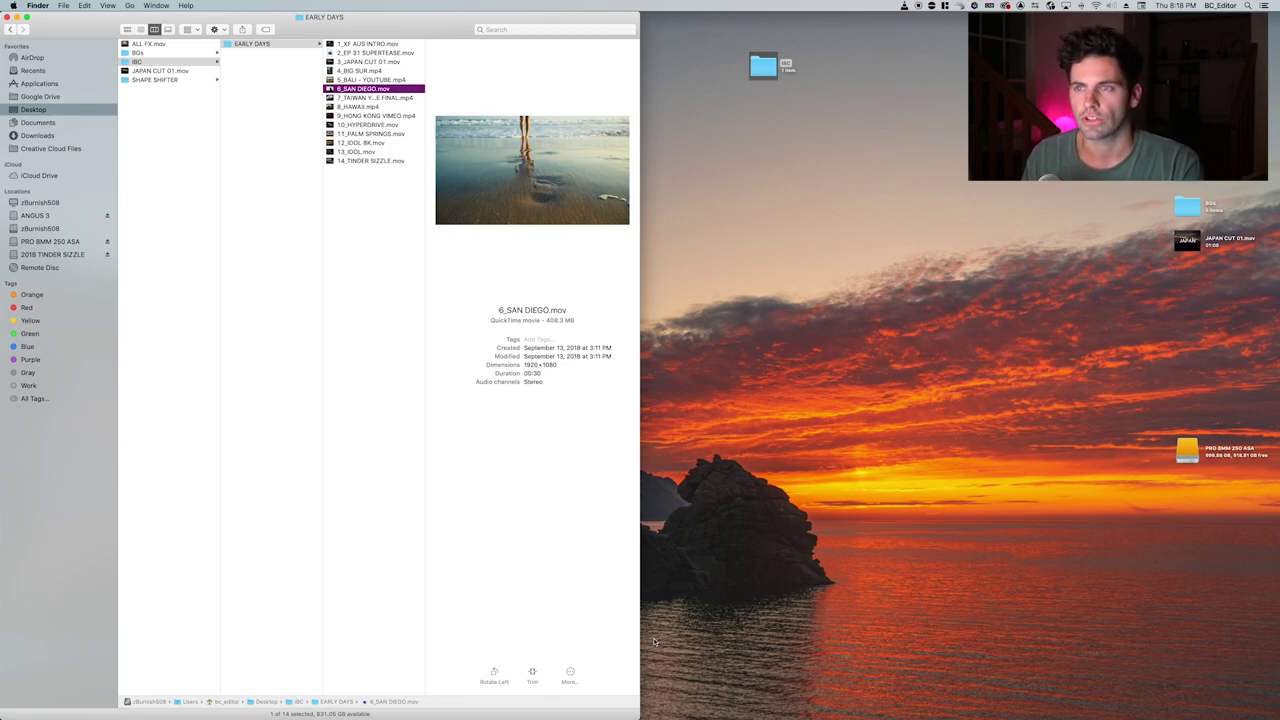
pyautogui.press('Up')
pyautogui.press('Down')
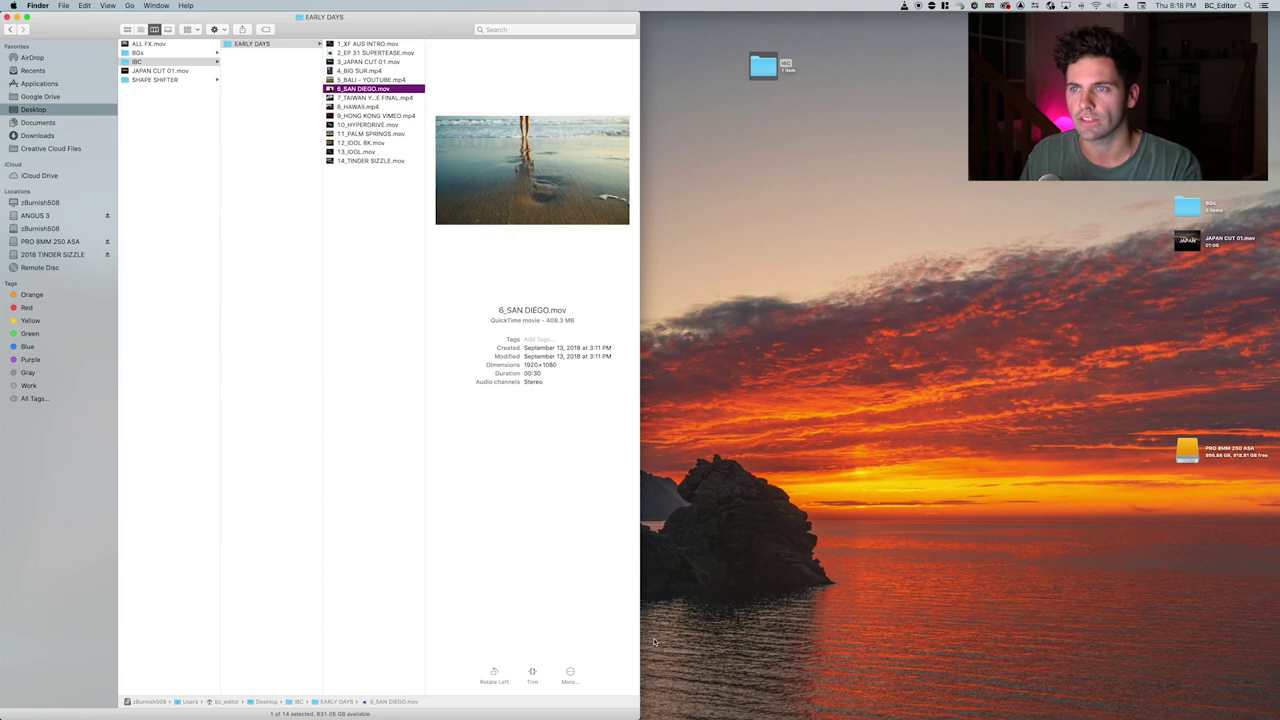
pyautogui.press('Down')
pyautogui.press('Up')
pyautogui.press('Up')
pyautogui.press('Down')
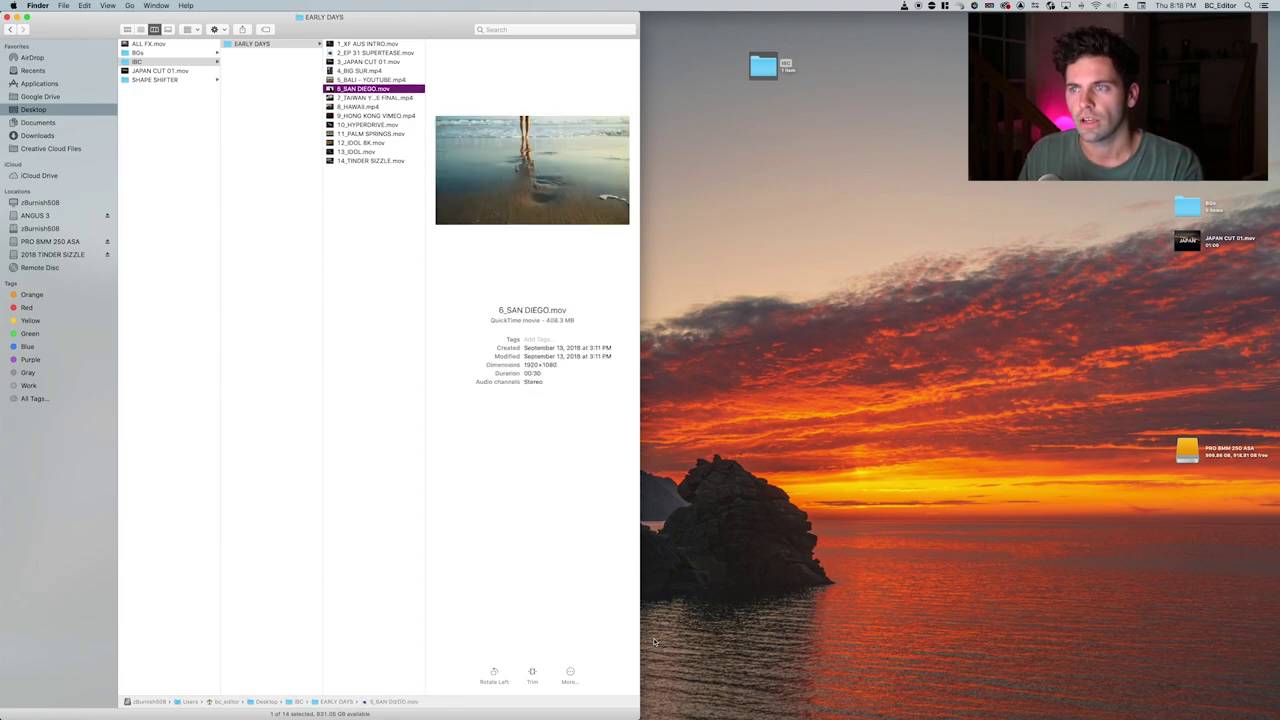
pyautogui.press('Down')
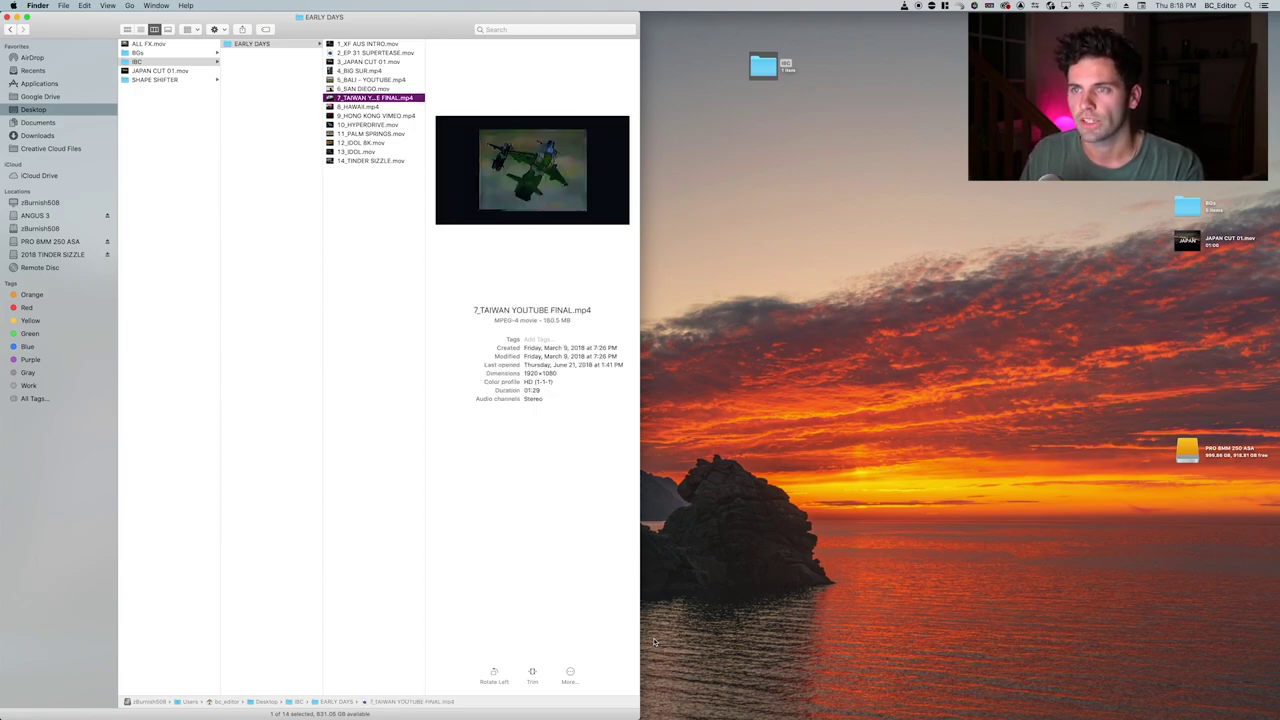
# Preview 6_SAN DIEGO.mov from the EARLY DAYS folder and close the preview.
pyautogui.press('Up')
pyautogui.press('space')
pyautogui.press('space')
pyautogui.press('Up')
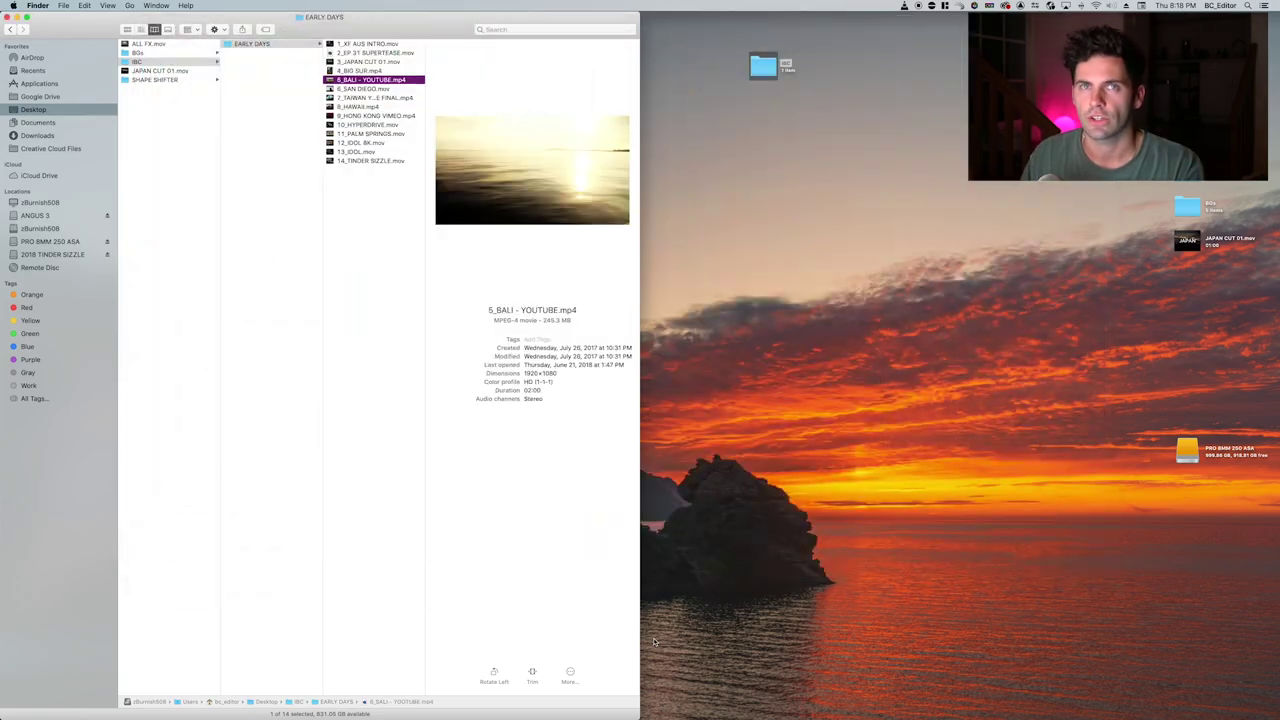
pyautogui.press('Down')
pyautogui.press('space')
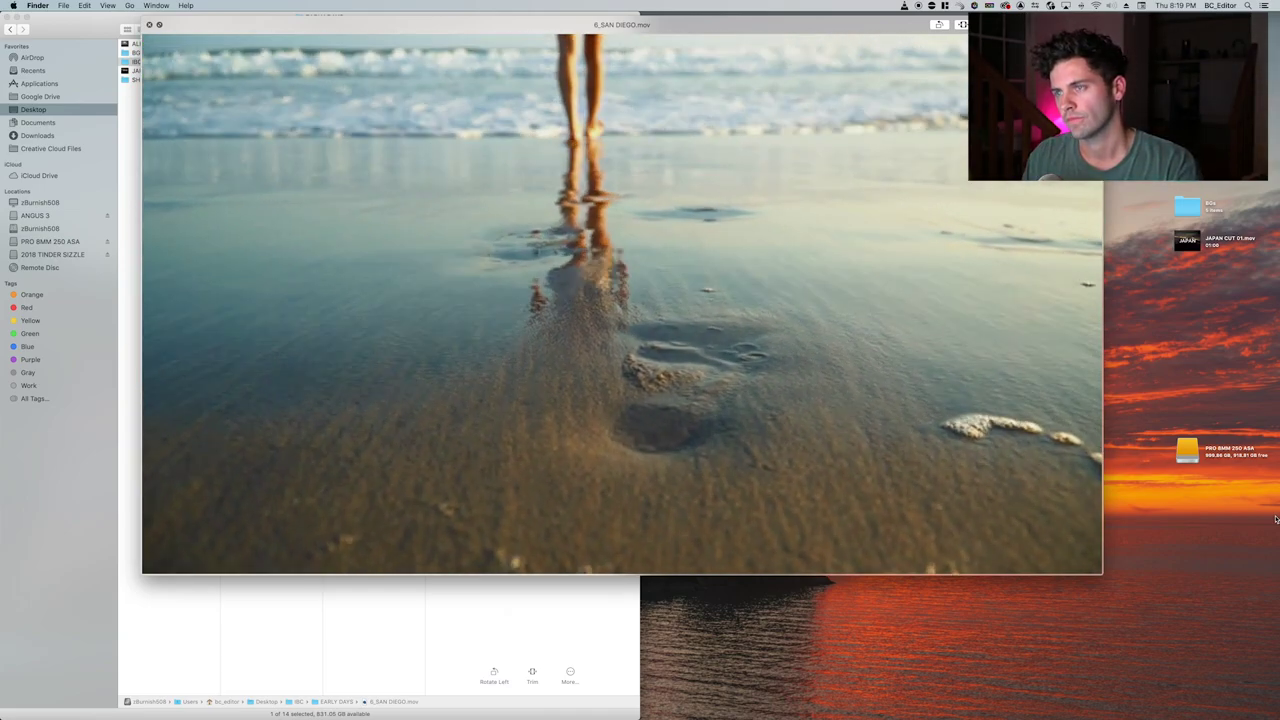
pyautogui.press('space')
pyautogui.press('space')
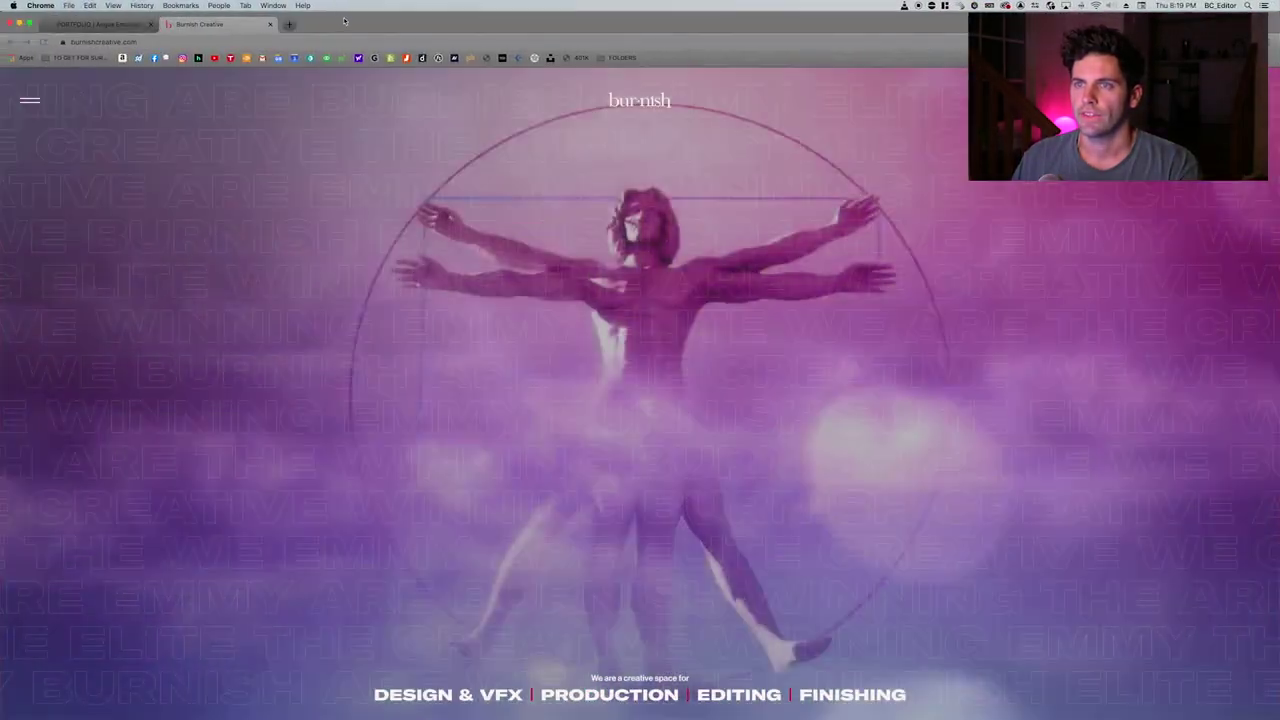
# In Chrome, open instagram.com in a new tab and go to the signed-in account's profile page.
pyautogui.press('super+t')
pyautogui.write('instagram.com')
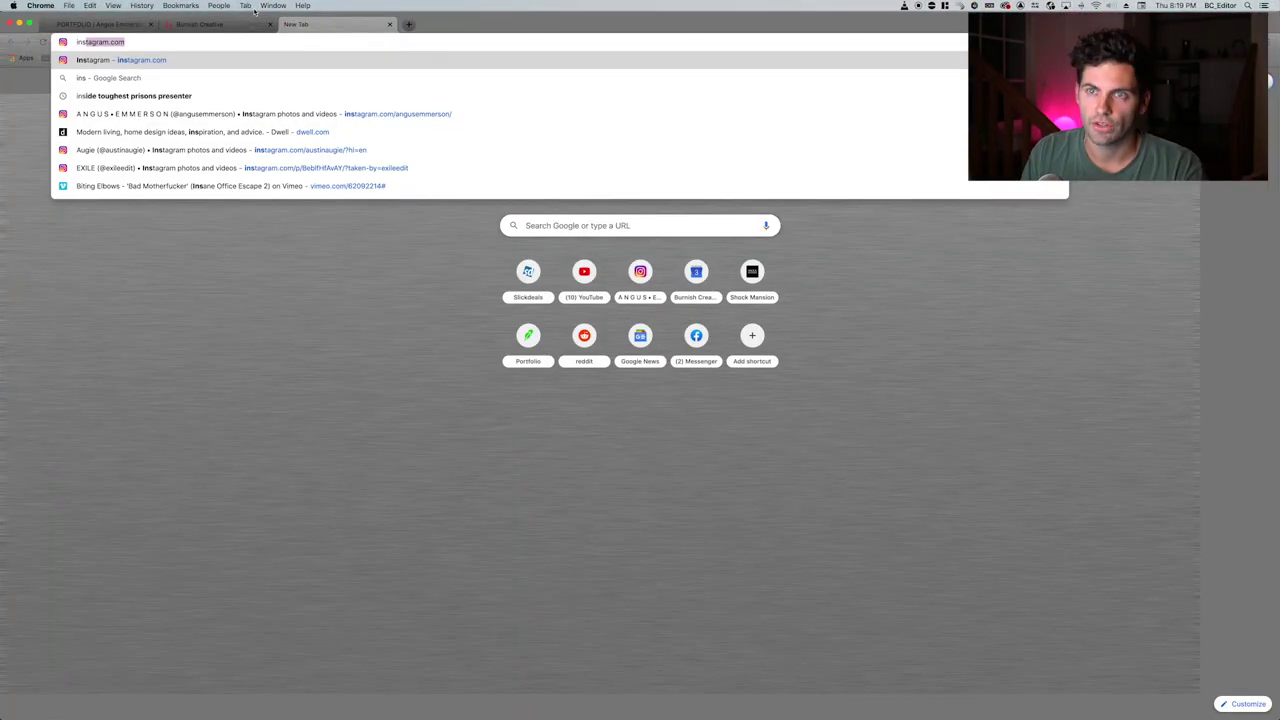
pyautogui.press('Return')
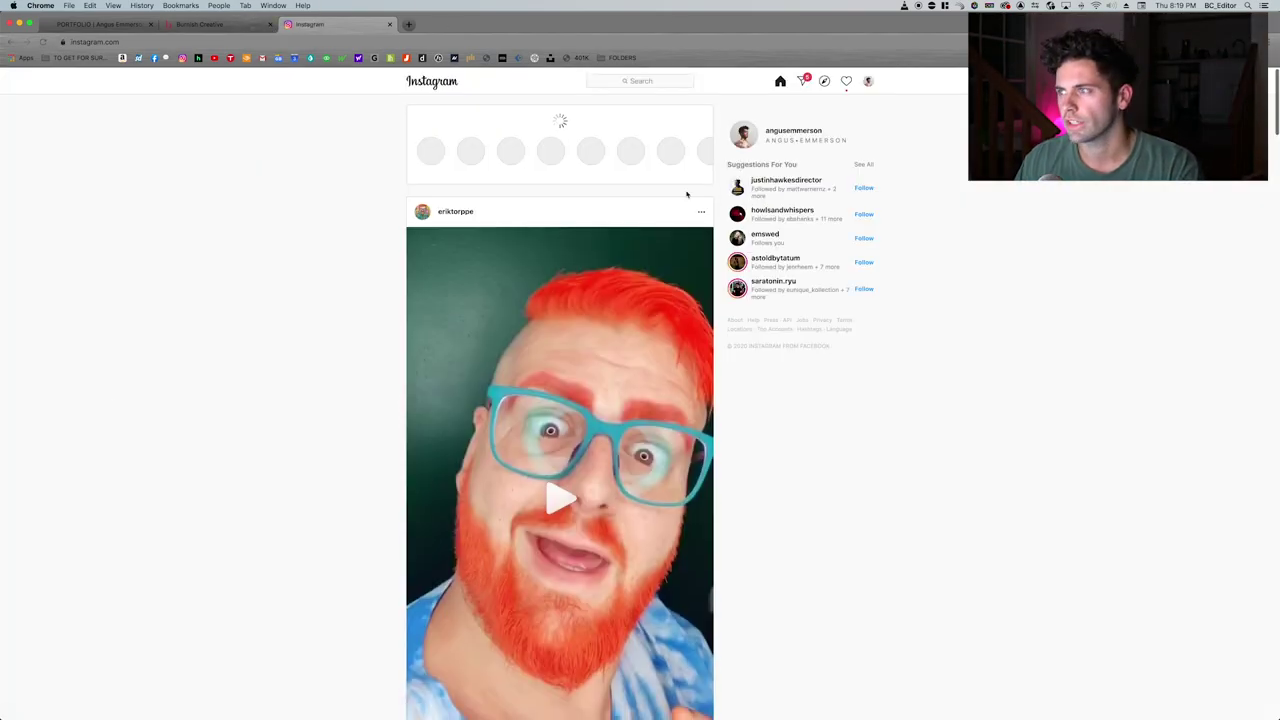
pyautogui.click(867, 81)
pyautogui.click(804, 104)
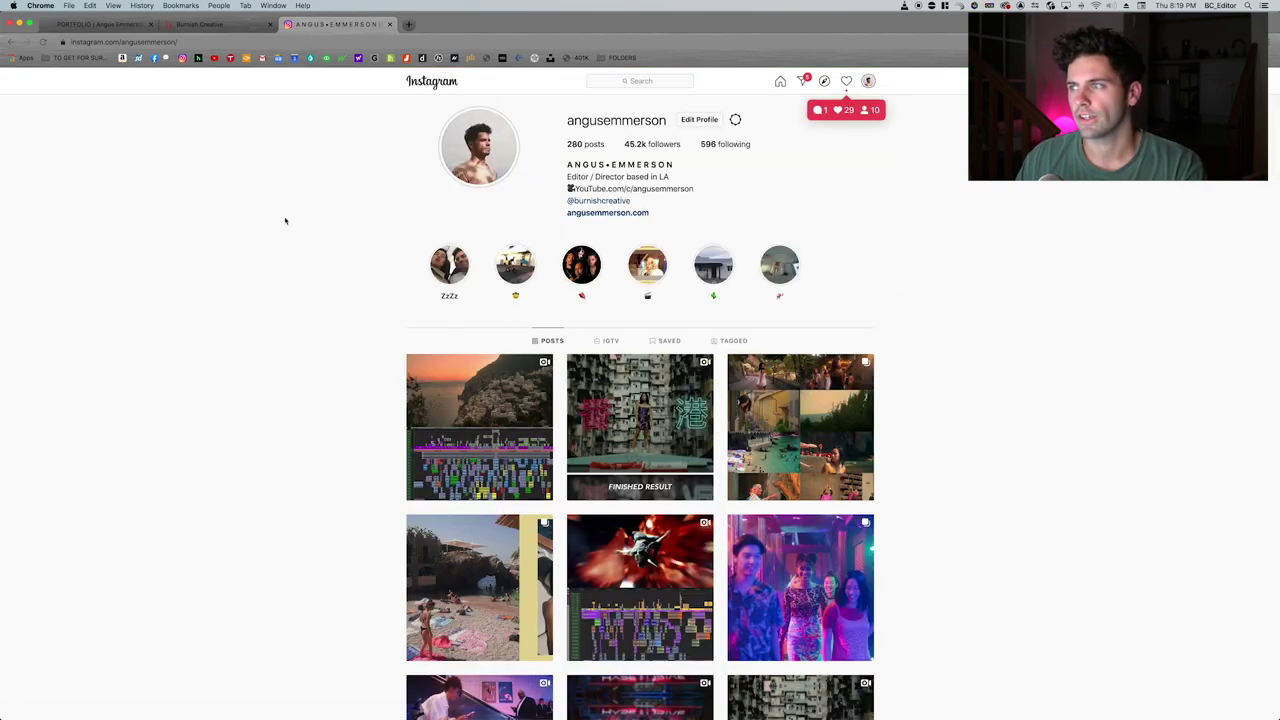
# Browse the profile's post grid down past the Tinder, American Idol and San Diego posts and return to the top.
pyautogui.scroll(-1, 285, 220)
pyautogui.scroll(1, 285, 218)
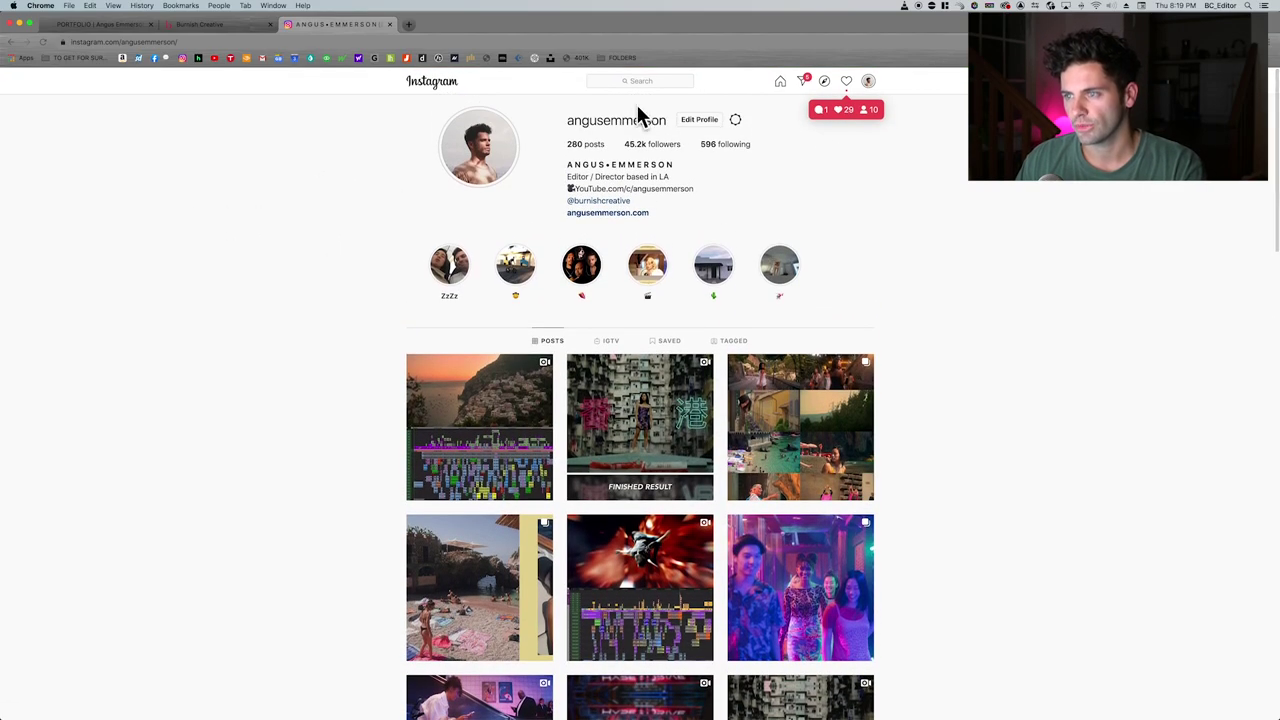
pyautogui.scroll(-5, 1054, 300)
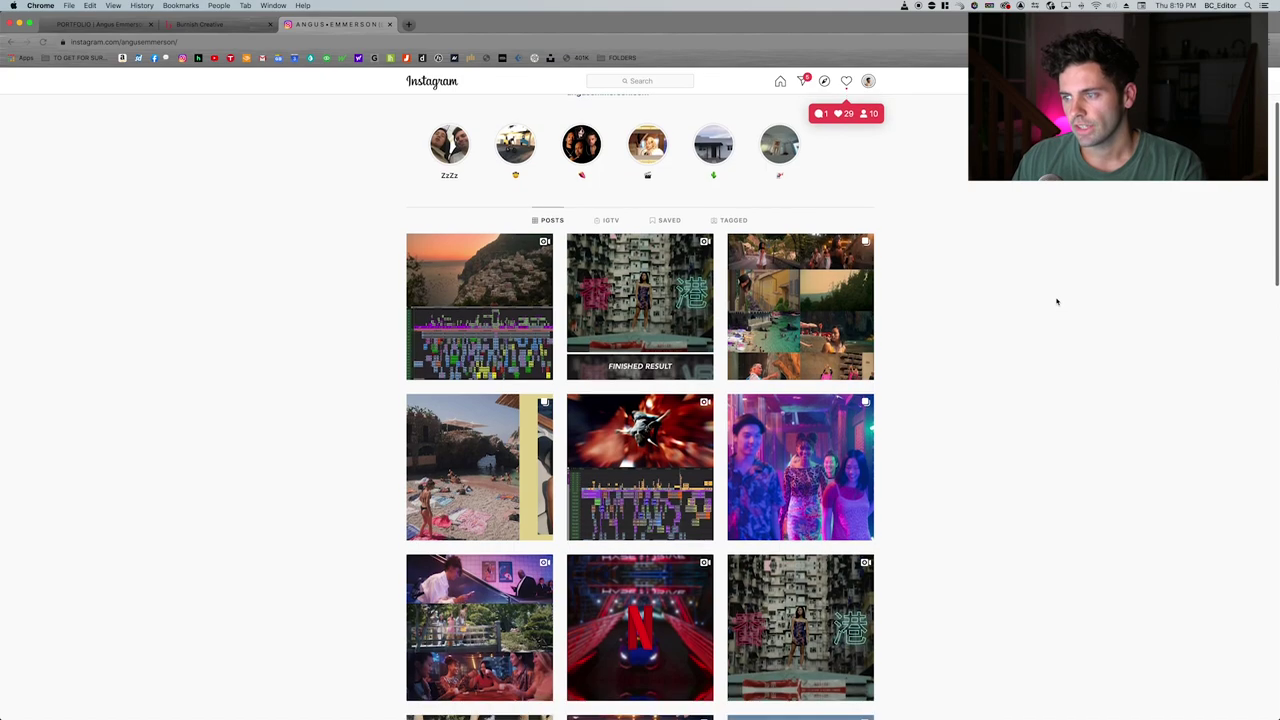
pyautogui.scroll(-10, 1043, 295)
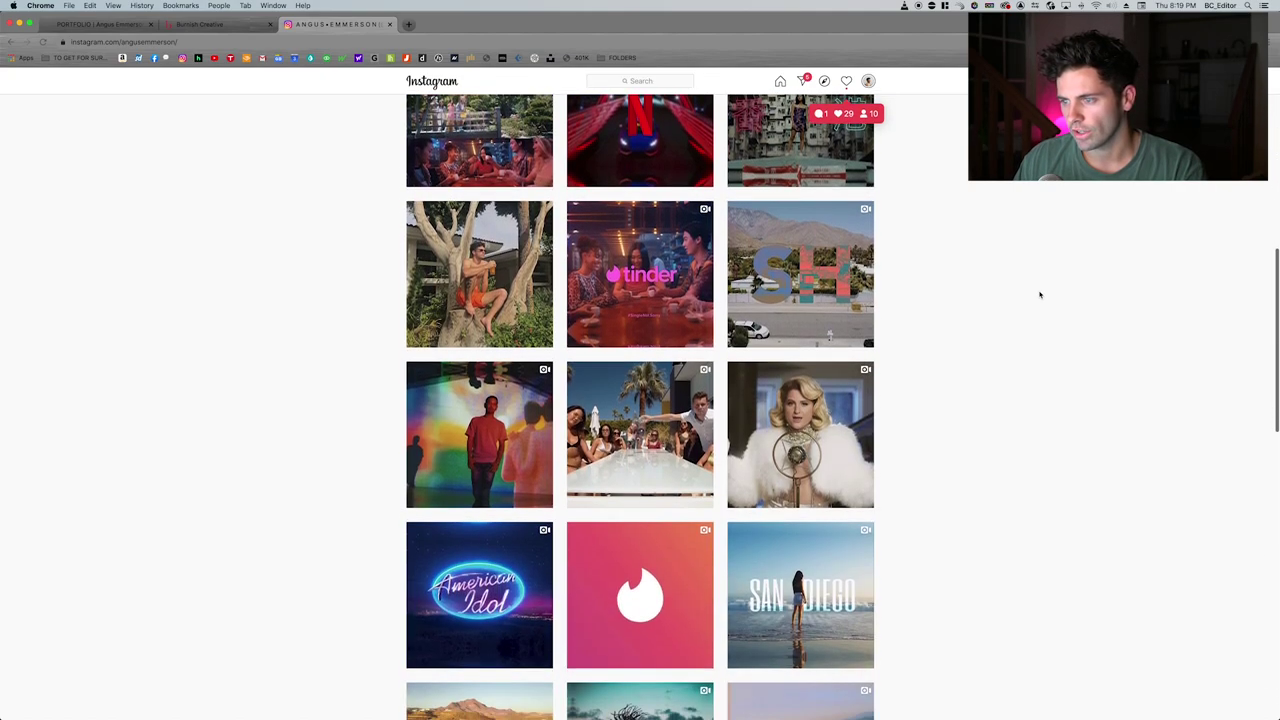
pyautogui.scroll(-2, 1031, 297)
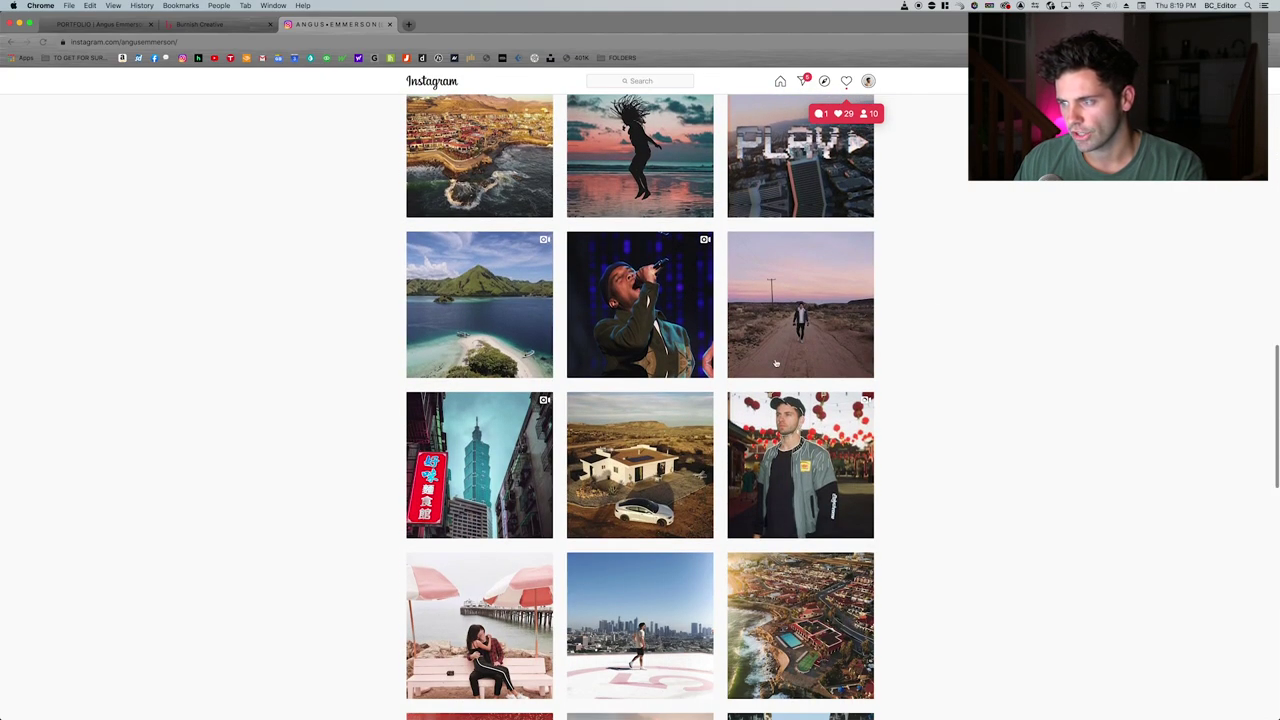
pyautogui.scroll(3, 869, 330)
pyautogui.scroll(7, 869, 330)
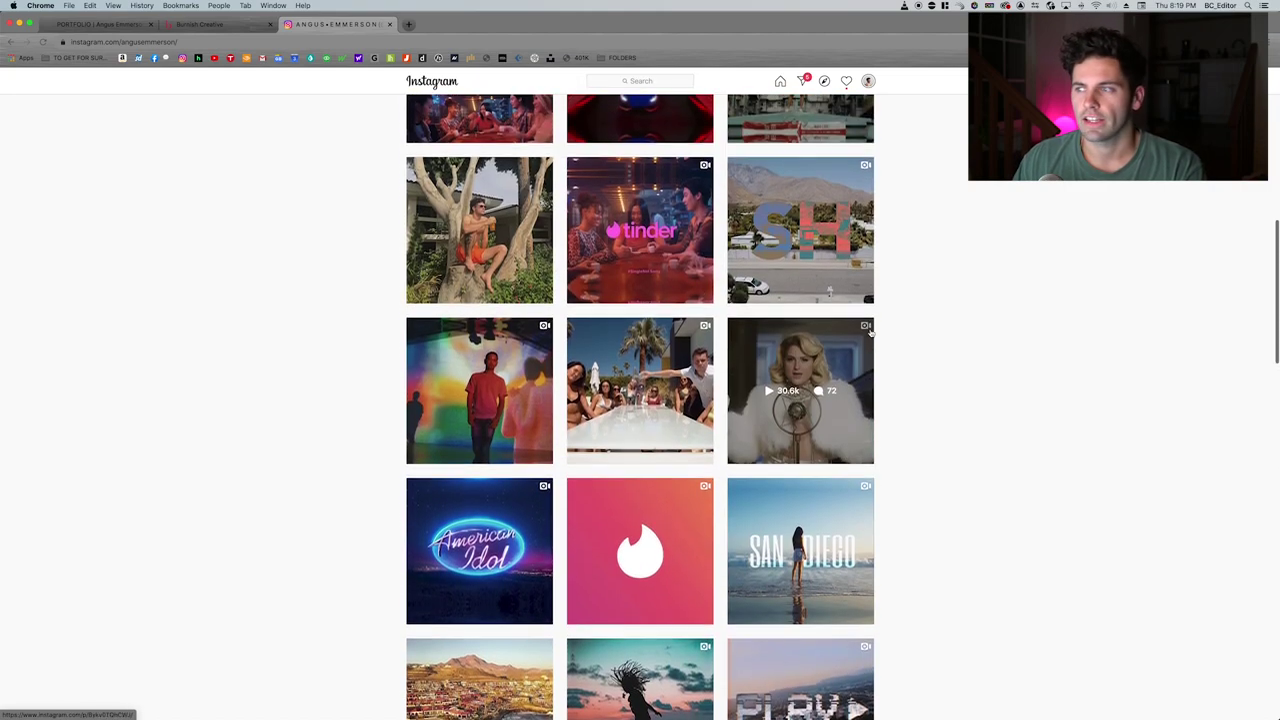
pyautogui.scroll(7, 925, 322)
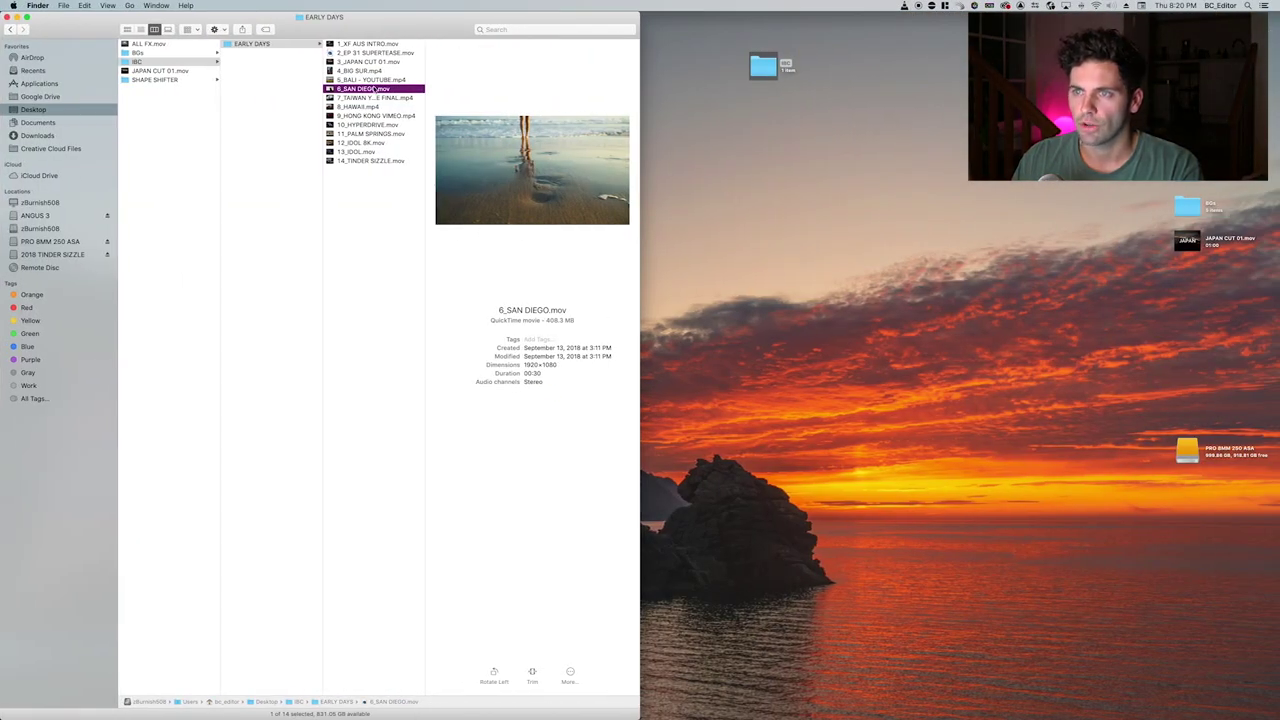
# Switch back to Finder, preview 7_TAIWAN YOUTUBE FINAL.mp4 from the EARLY DAYS folder, and close the preview.
pyautogui.click(374, 89)
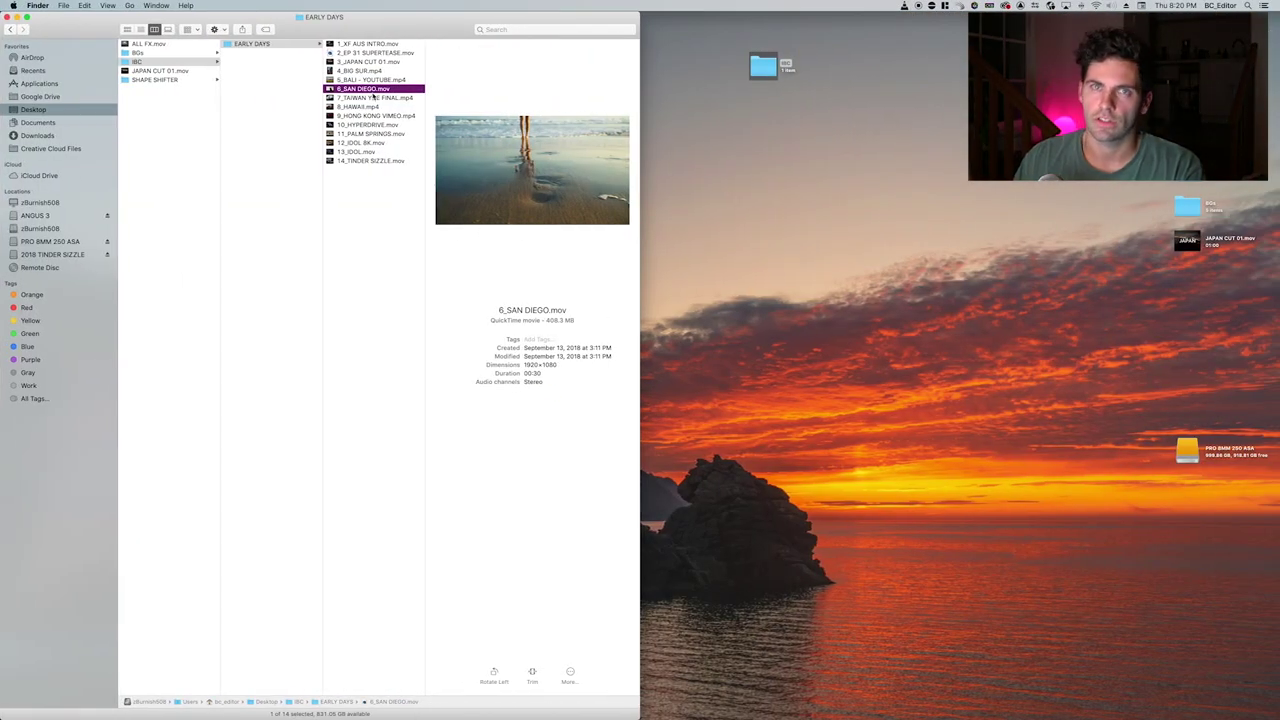
pyautogui.press('Right')
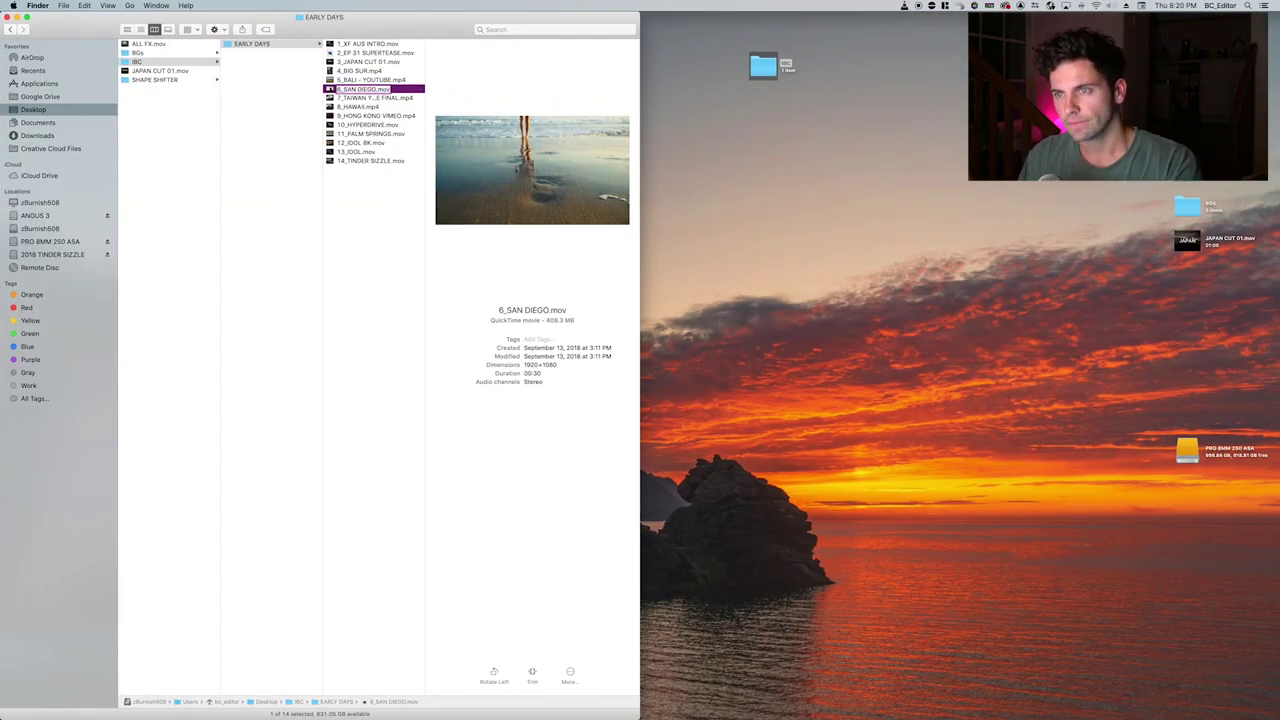
pyautogui.press('Return')
pyautogui.press('Down')
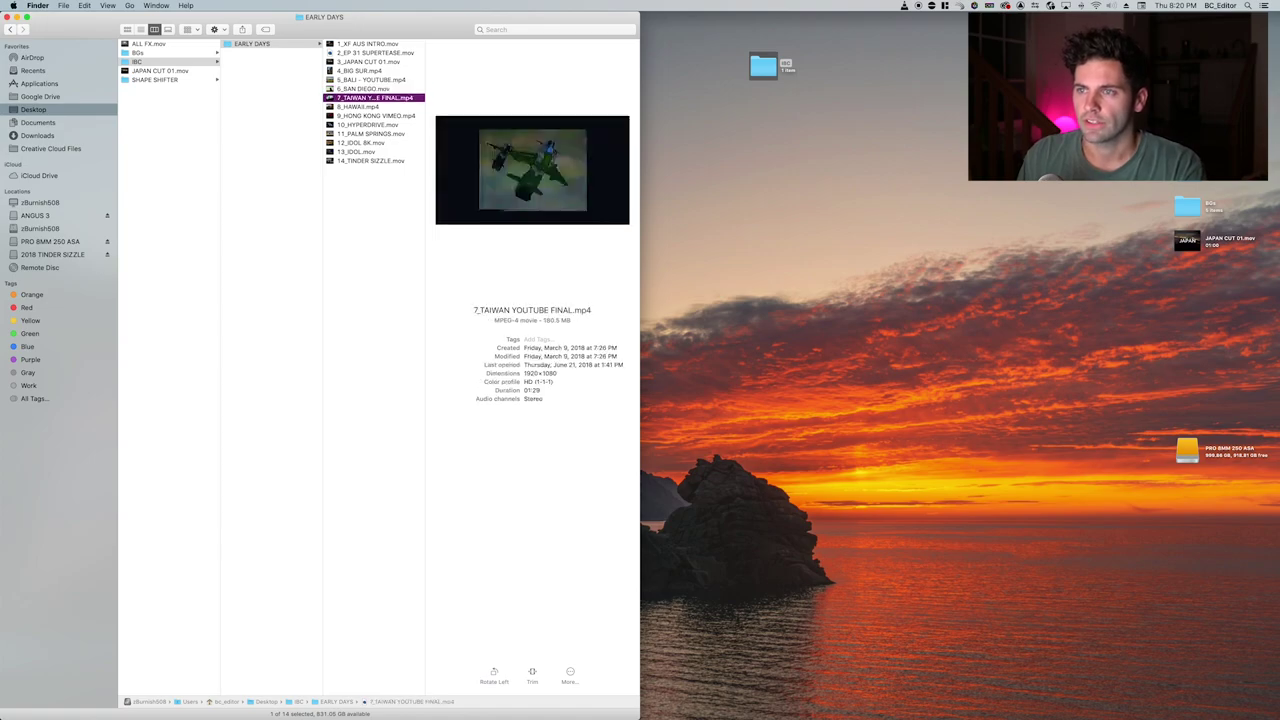
pyautogui.press('space')
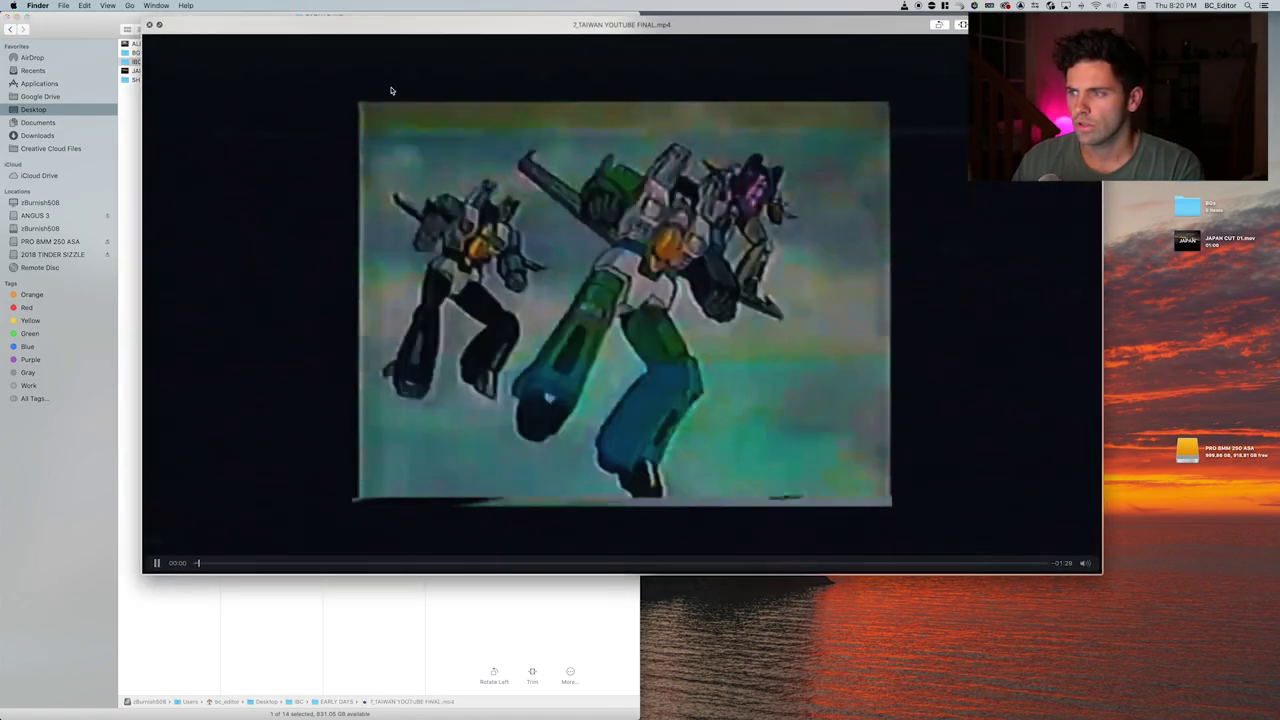
pyautogui.moveTo(1087, 562)
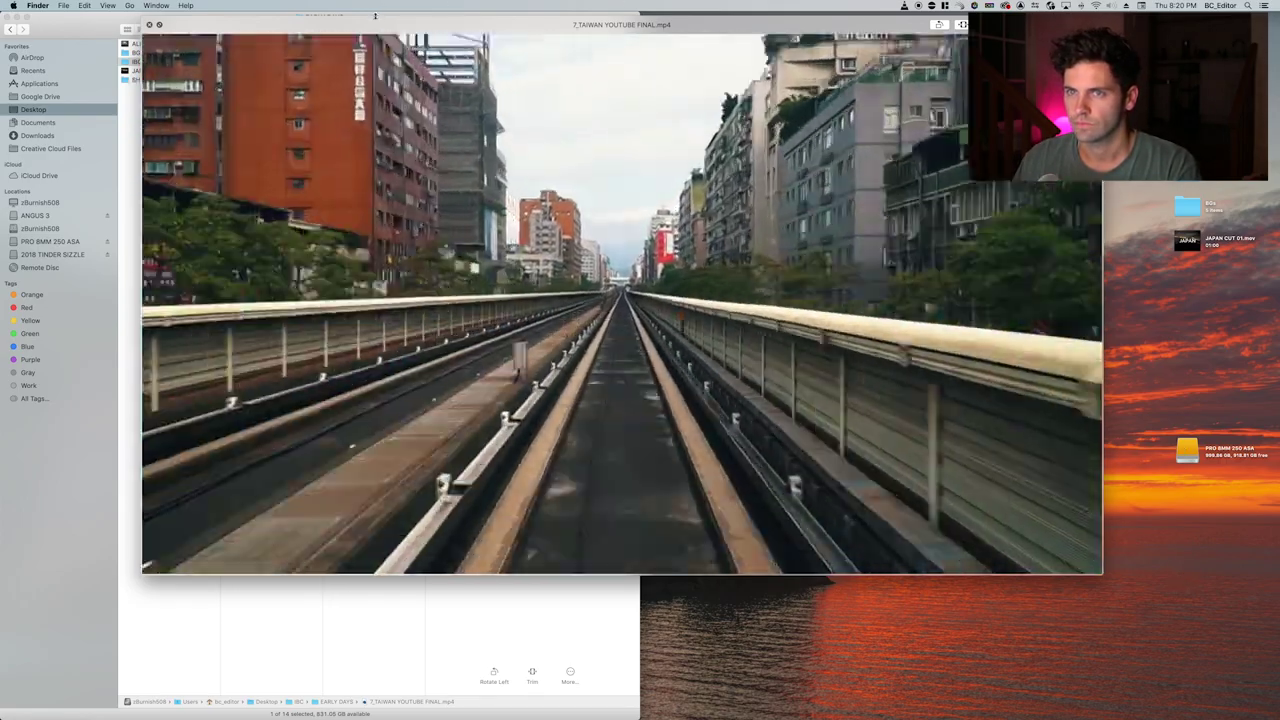
pyautogui.click(159, 25)
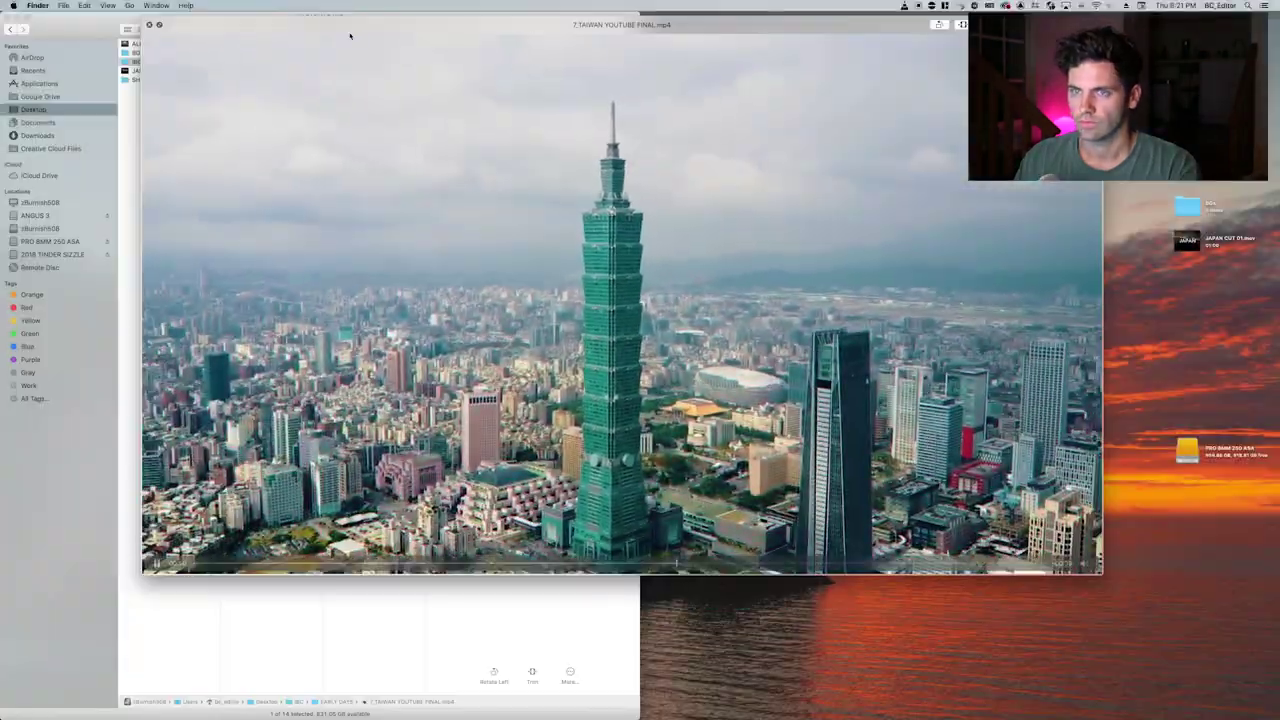
pyautogui.press('space')
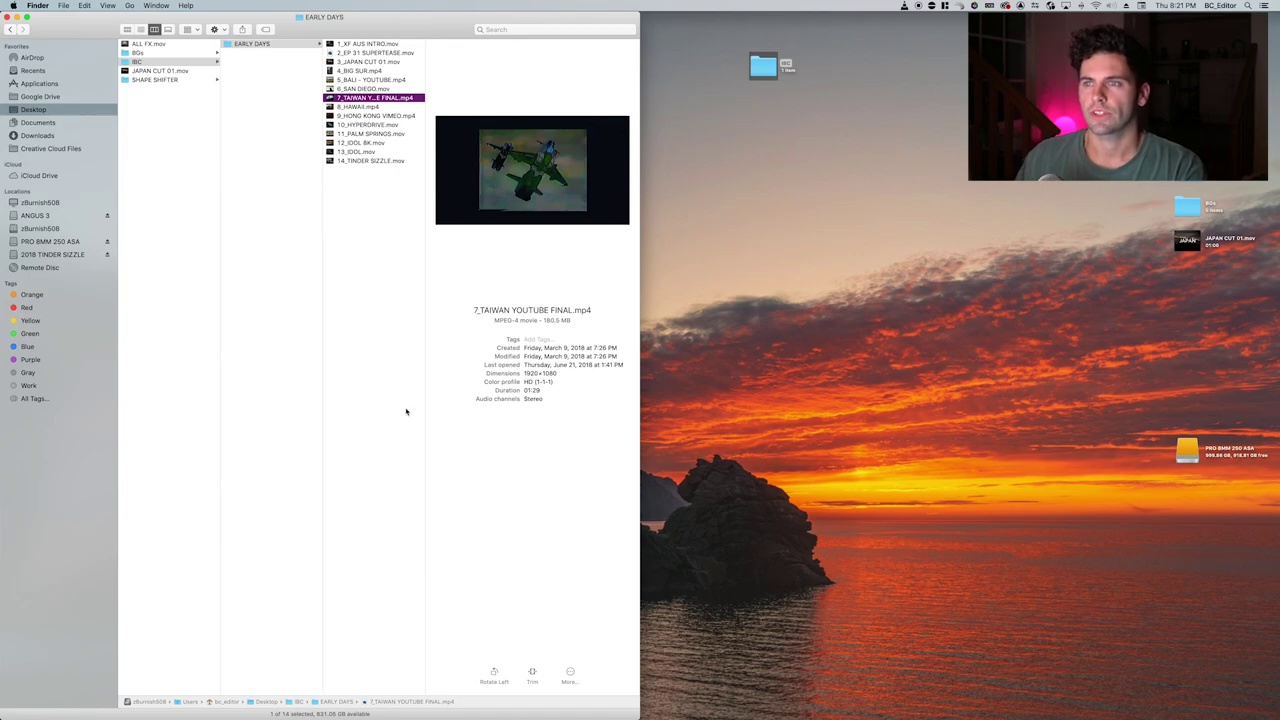
# Preview 8_HAWAII.mp4, pause it on the shot of the editing desk, and close the preview.
pyautogui.click(381, 108)
pyautogui.press('space')
pyautogui.press('space')
pyautogui.press('space')
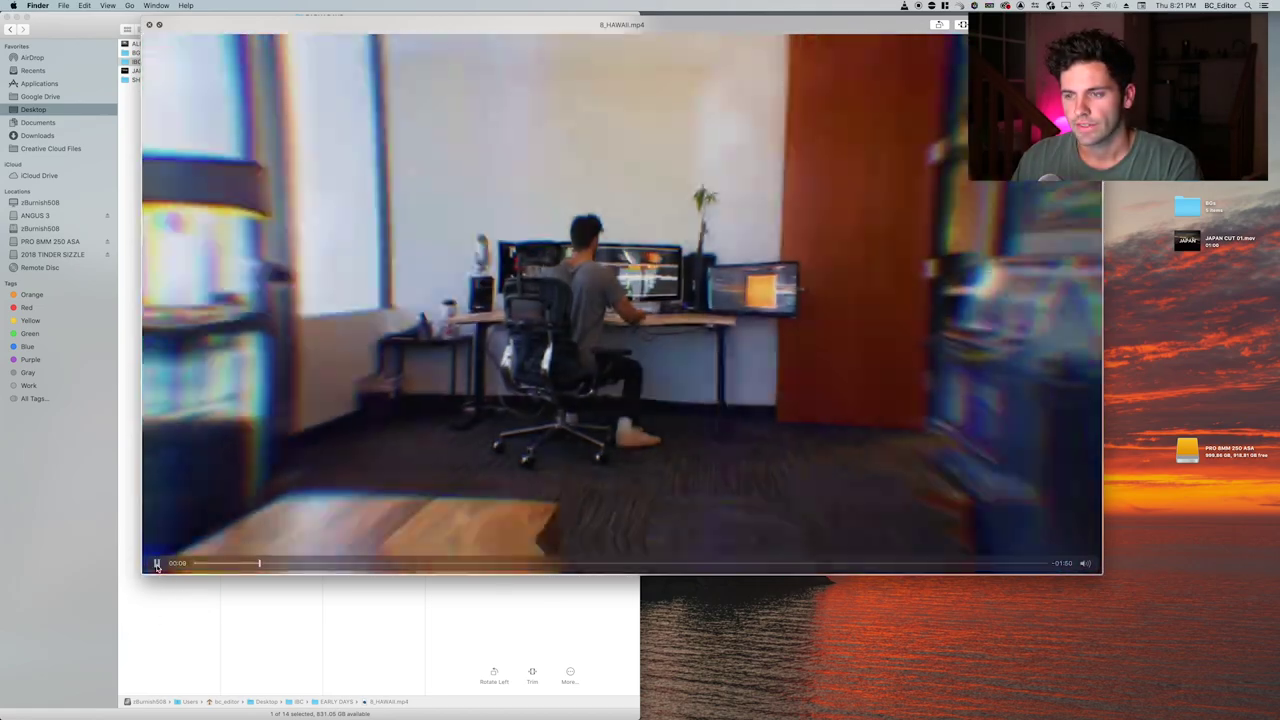
pyautogui.click(157, 566)
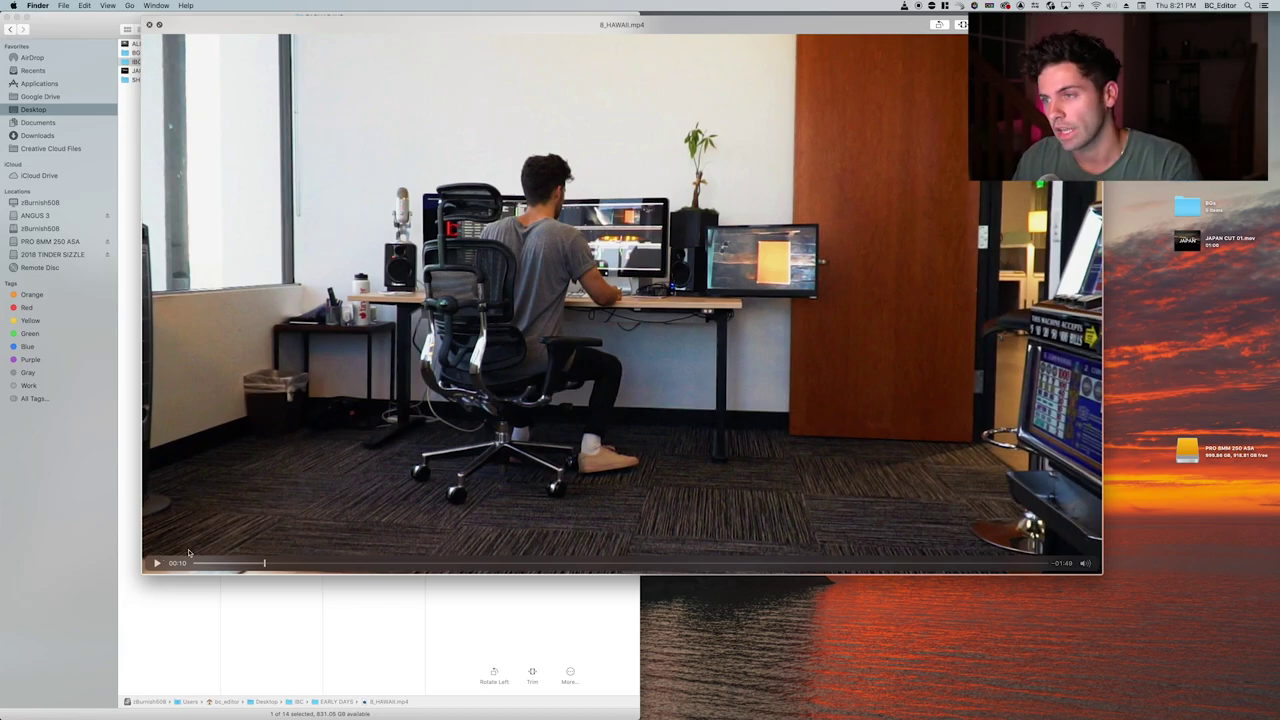
pyautogui.press('space')
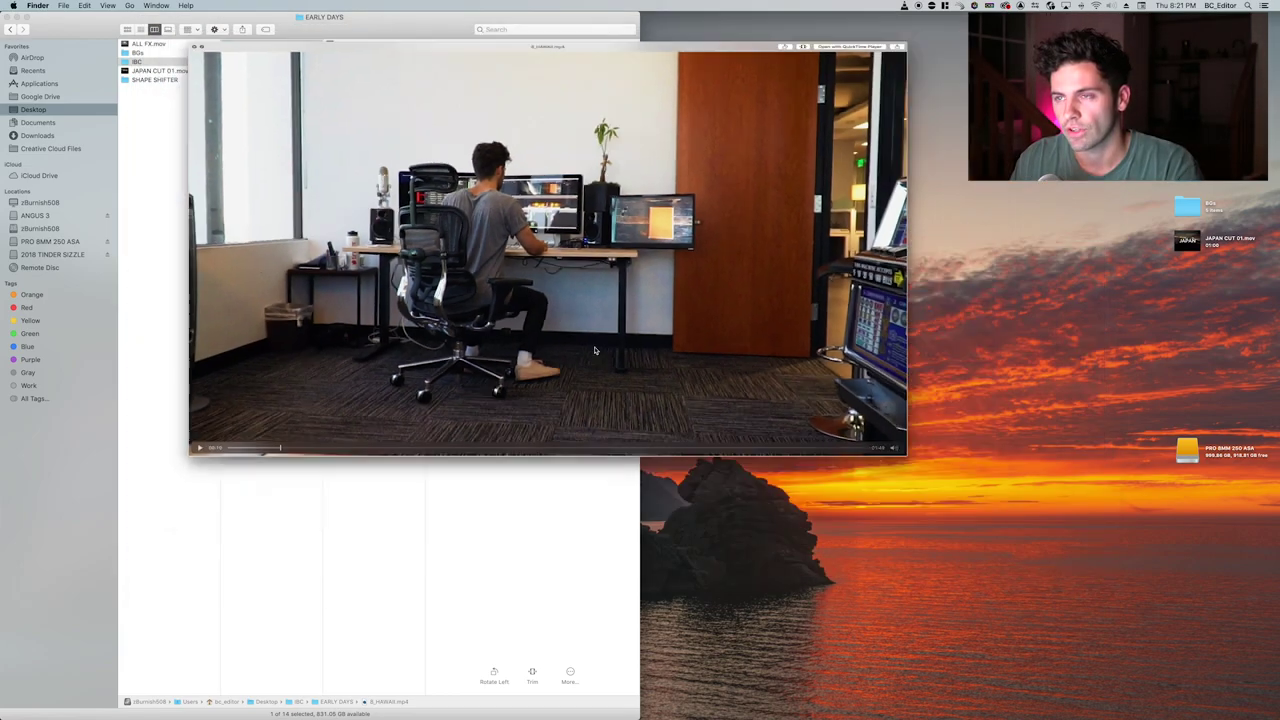
# Switch to the Instagram profile in Chrome and open the Hong Kong video post with the neon Chinese characters.
pyautogui.hotkey('ctrl', 'Left')
pyautogui.hotkey('ctrl', 'Left')
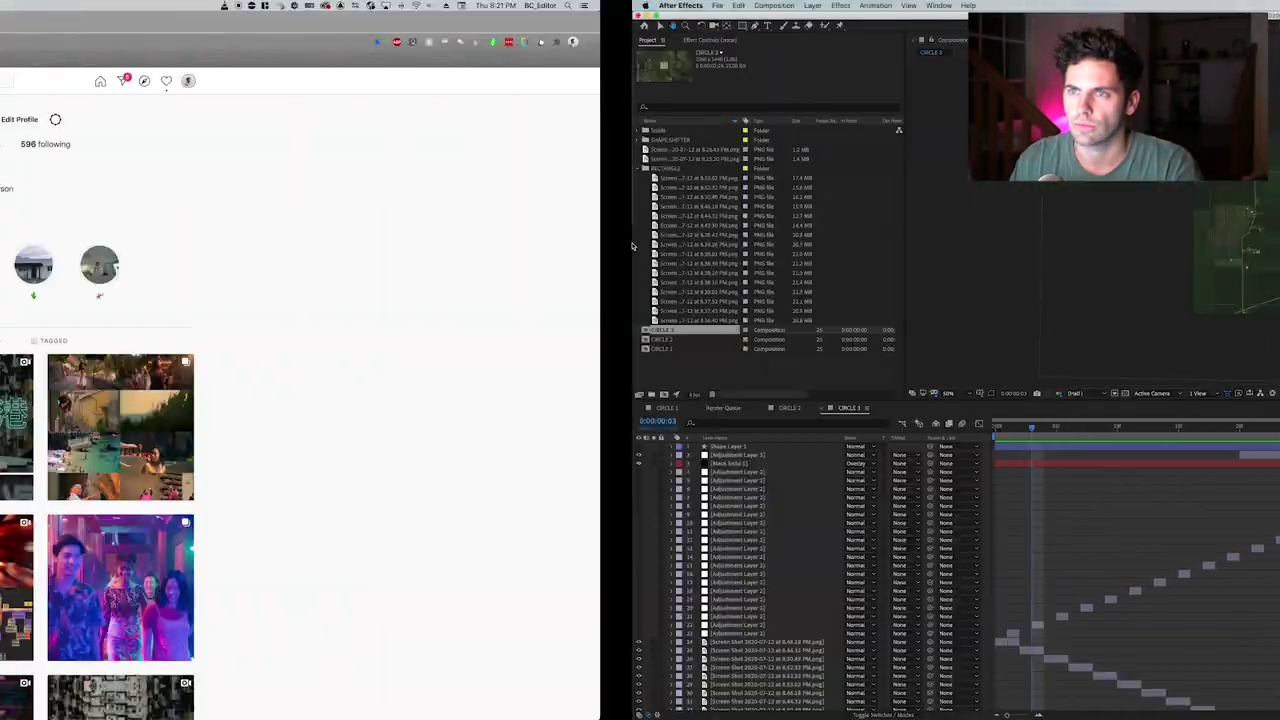
pyautogui.scroll(-5, 781, 321)
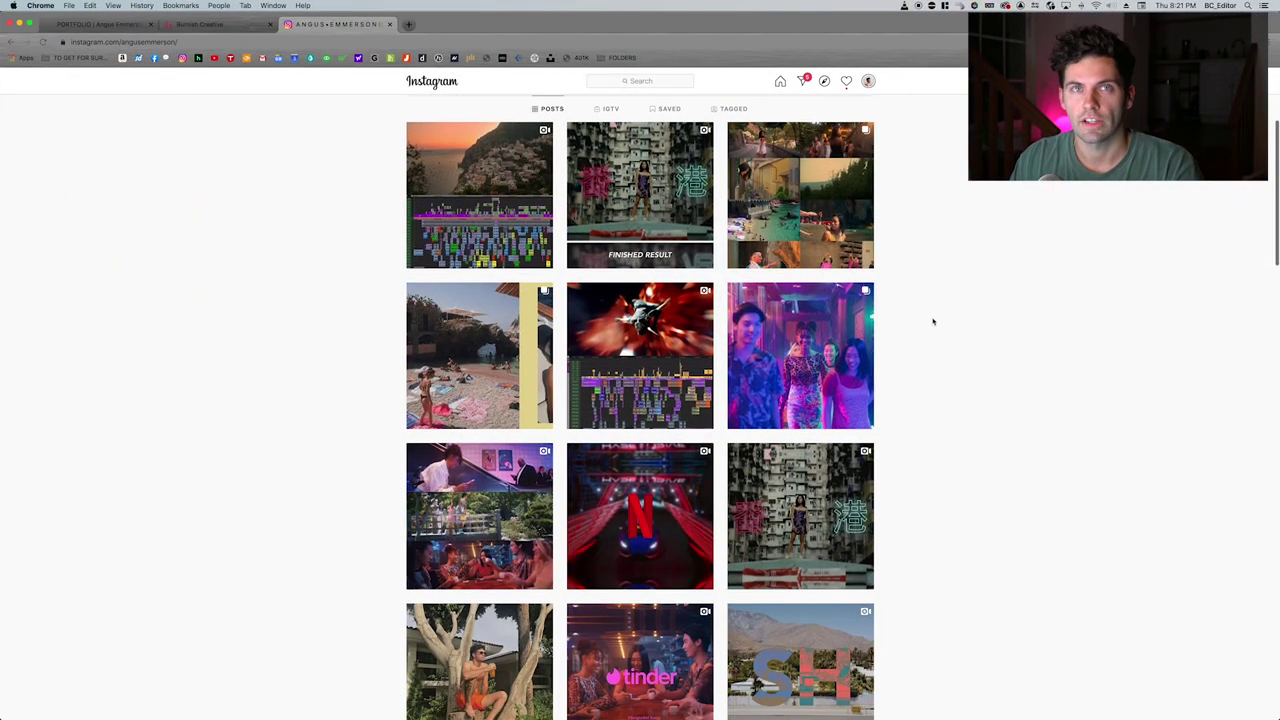
pyautogui.scroll(-2, 917, 329)
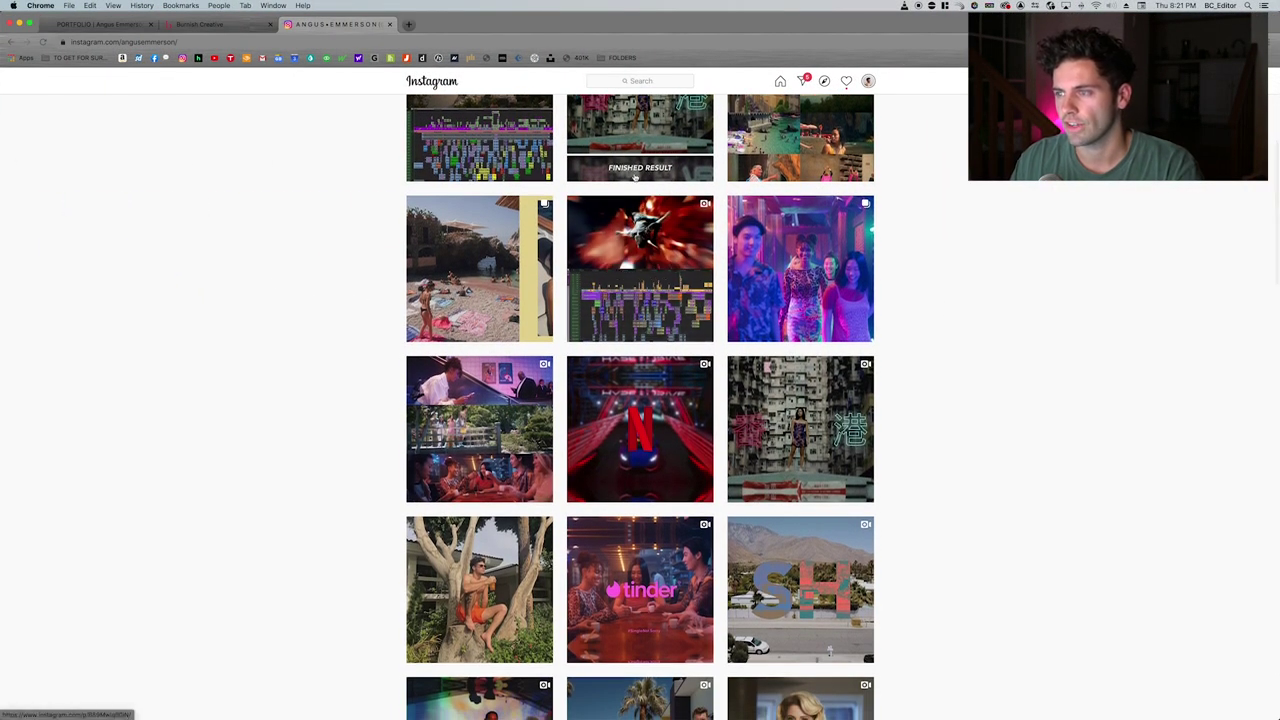
pyautogui.scroll(-2, 940, 355)
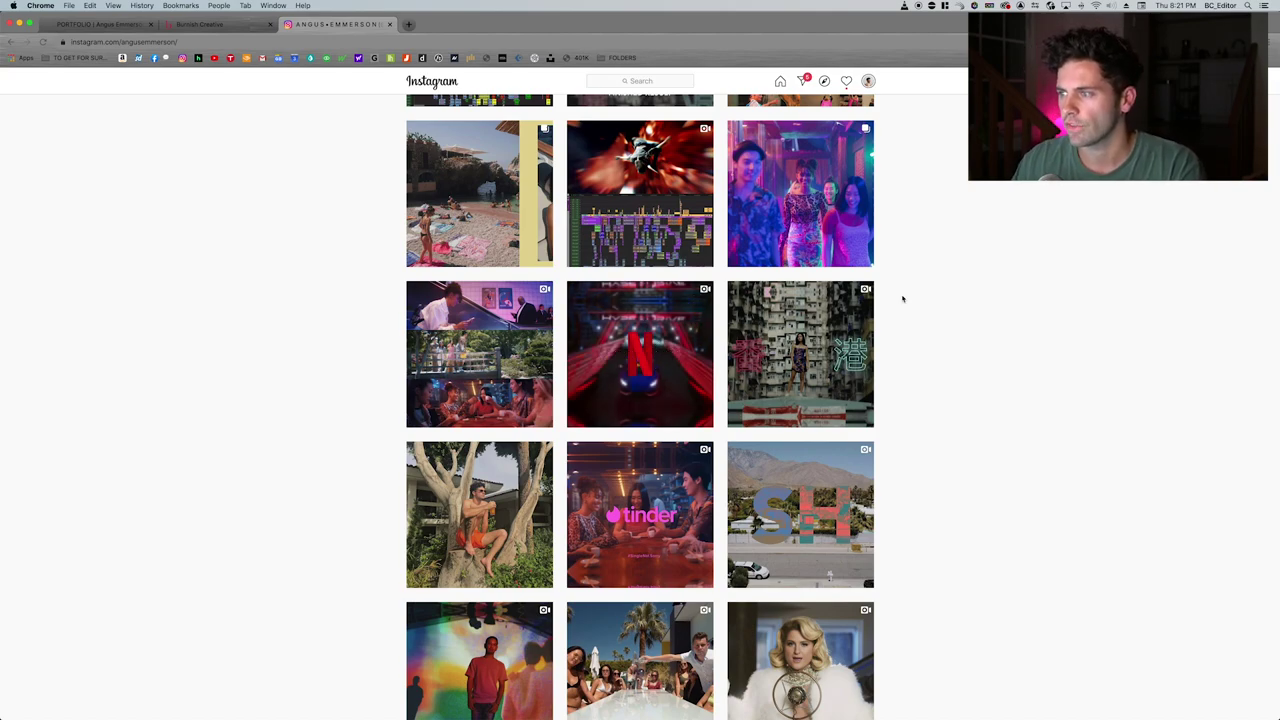
pyautogui.click(838, 355)
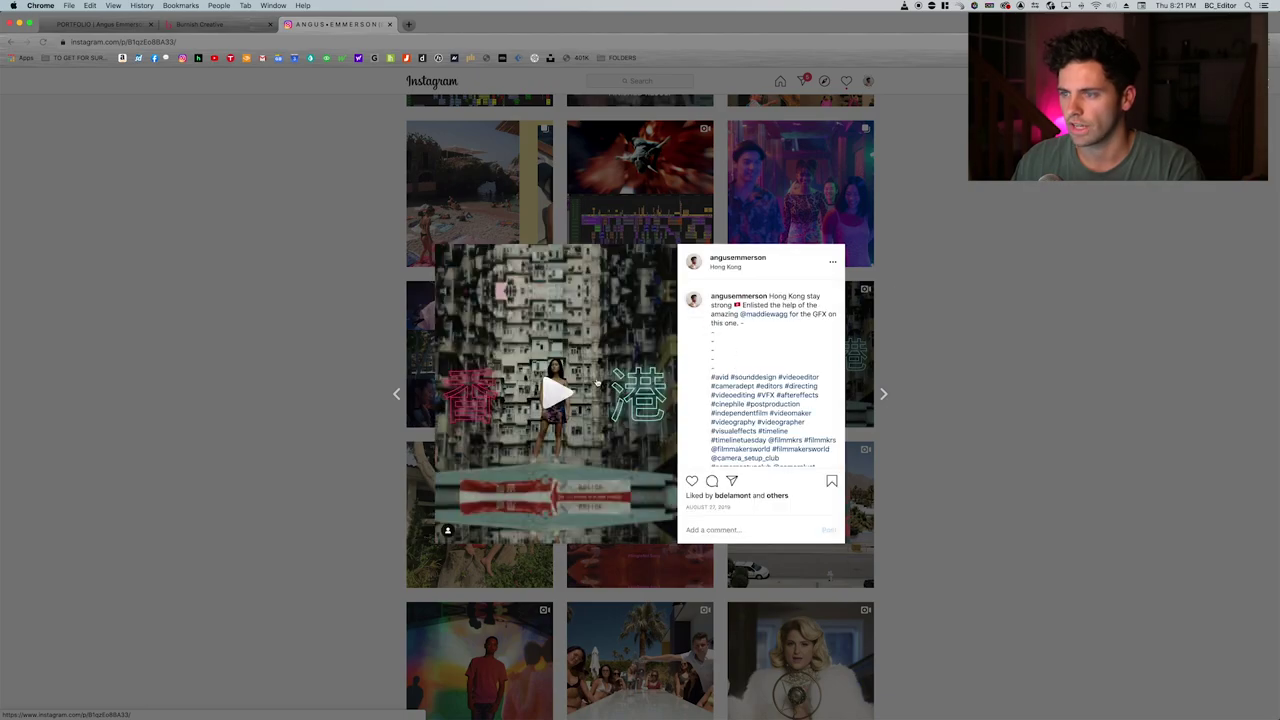
# Close the Hong Kong post and open the Hawaii timeline post with the PLAY title from further down the profile grid.
pyautogui.click(1011, 449)
pyautogui.scroll(-5, 1030, 465)
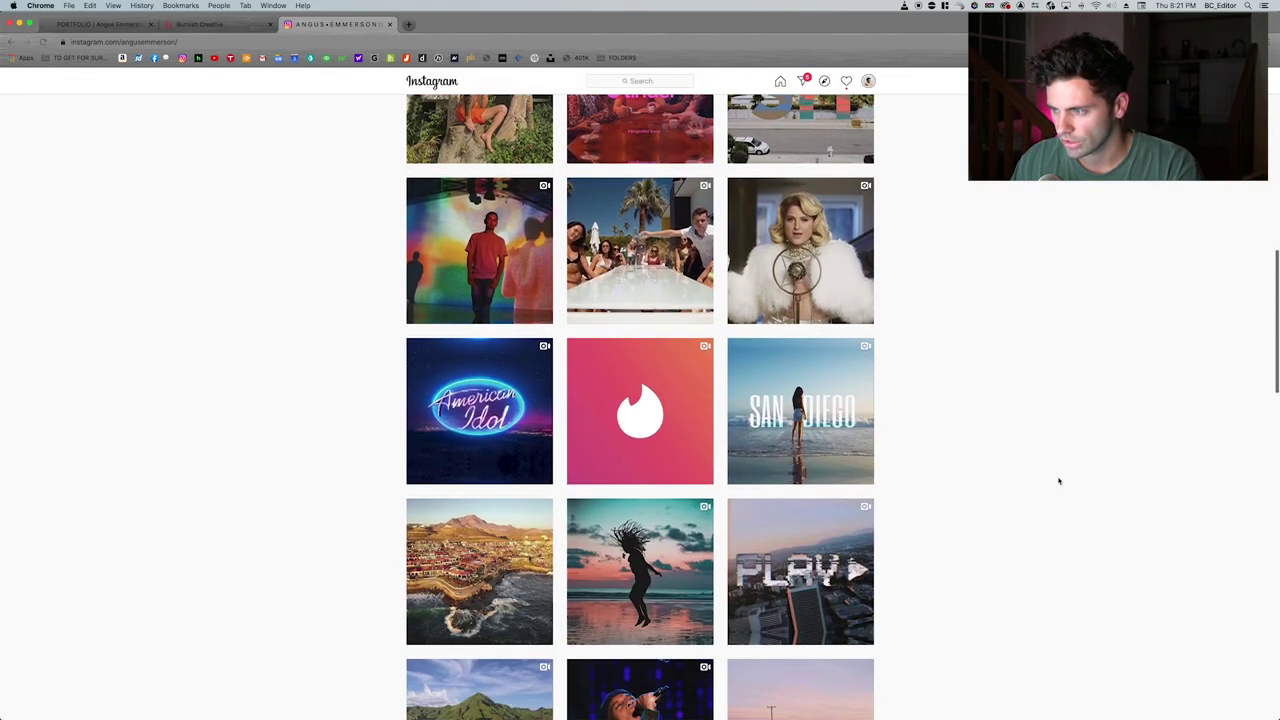
pyautogui.scroll(-3, 1059, 481)
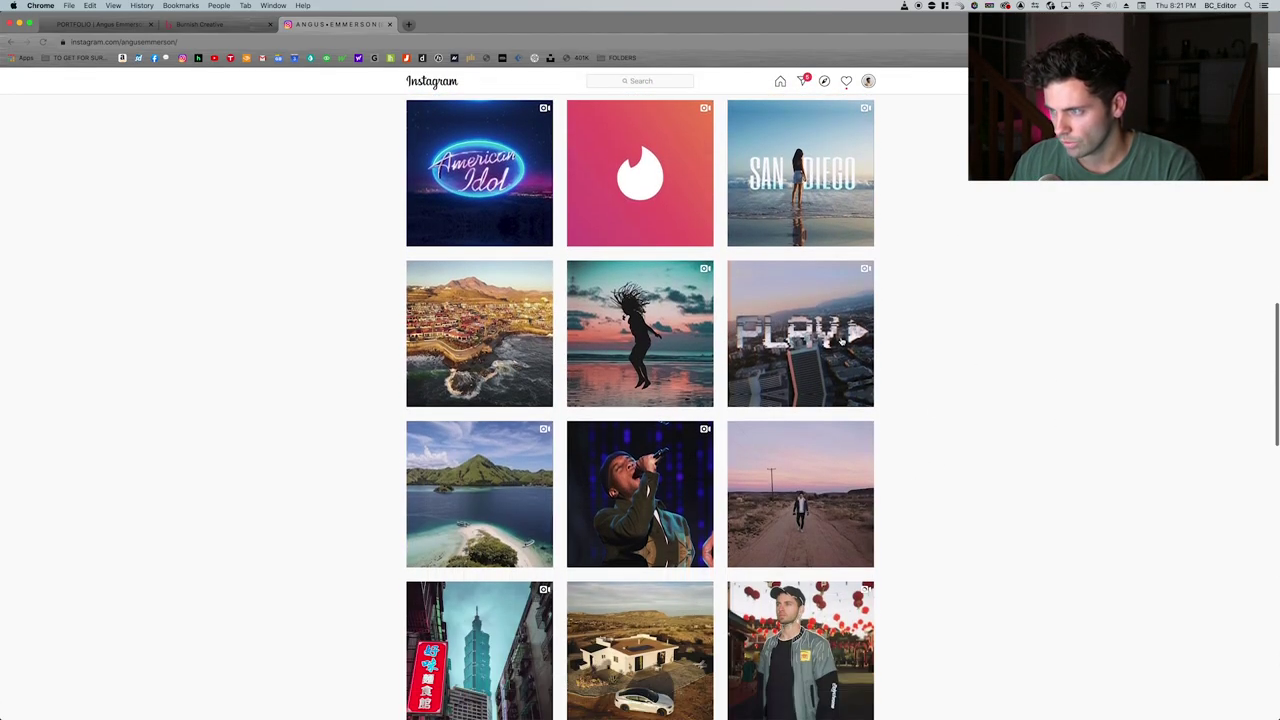
pyautogui.click(842, 341)
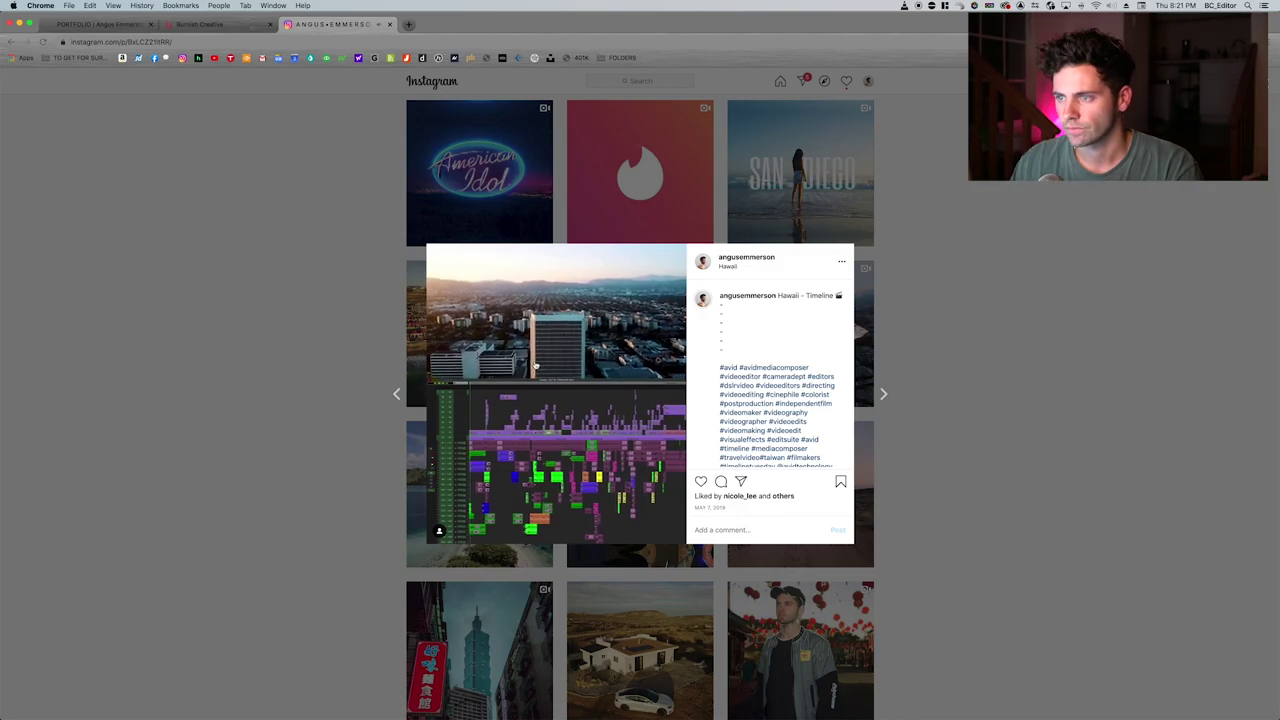
# Examine the Hawaii post's video and editing timeline up close, close the post, and restore the page to normal size.
pyautogui.scroll(10, 536, 366)
pyautogui.scroll(2, 536, 366)
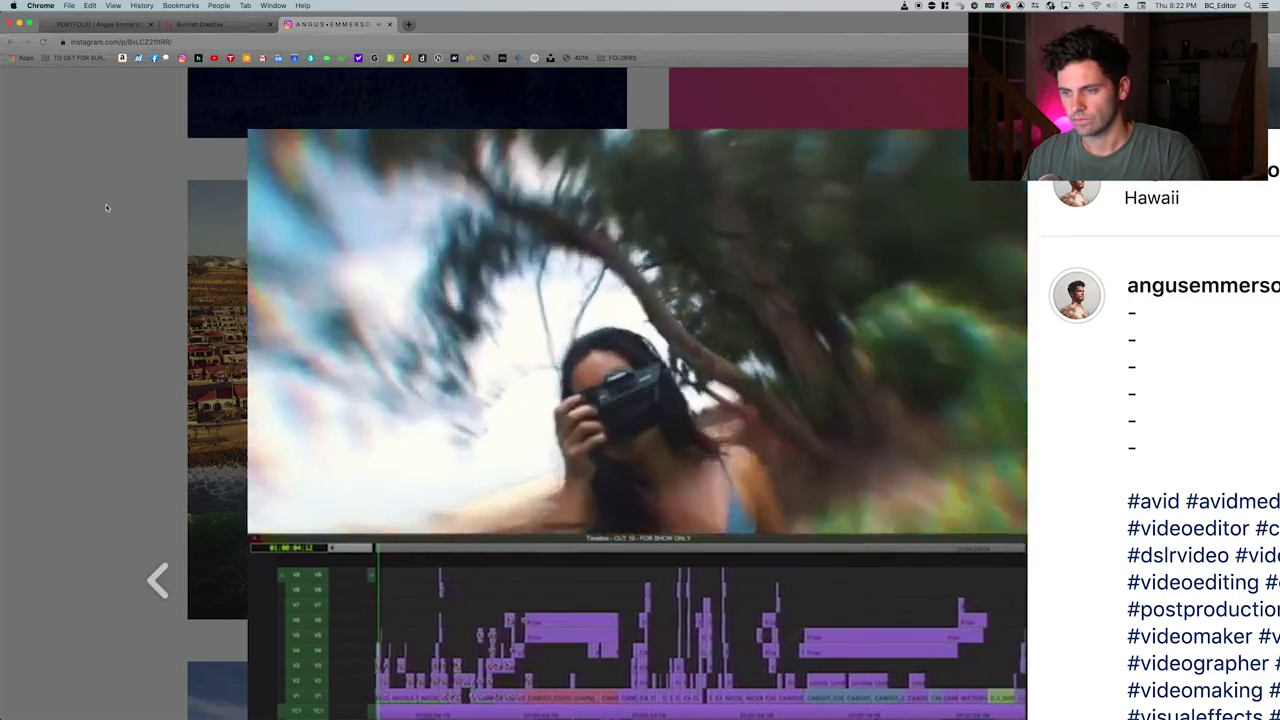
pyautogui.scroll(-5, 106, 207)
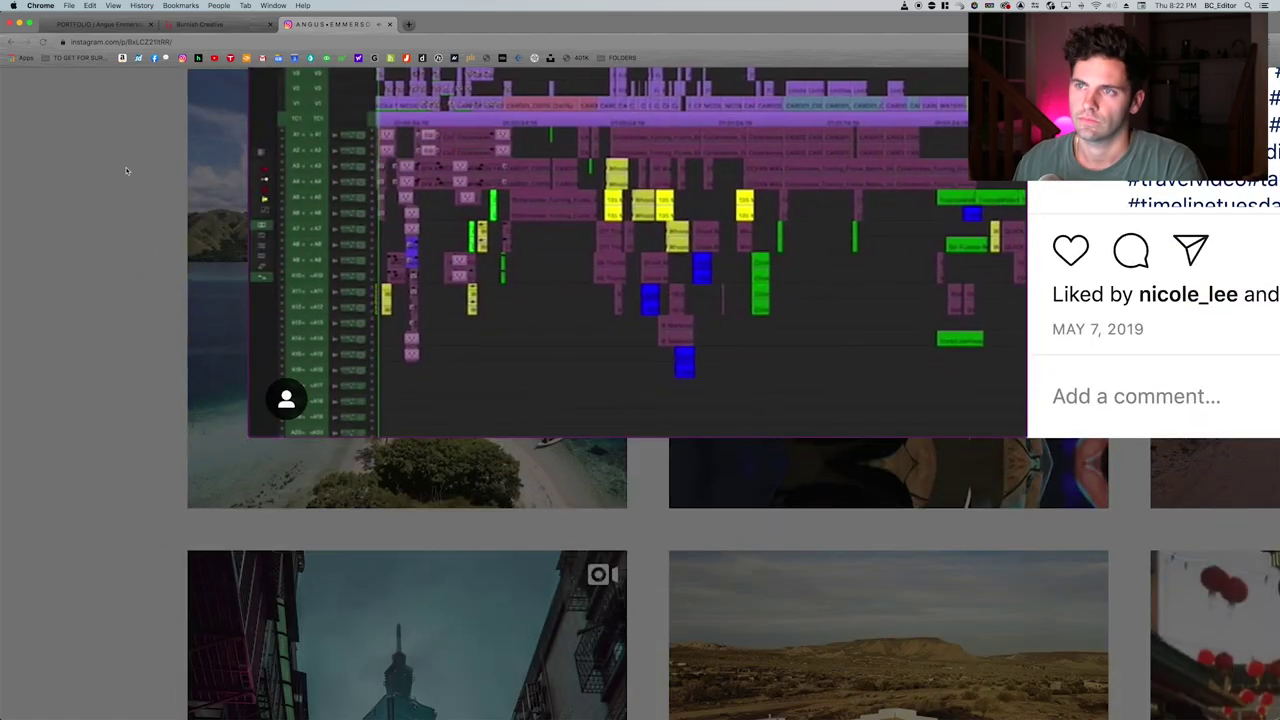
pyautogui.click(157, 184)
pyautogui.press('super+minus')
pyautogui.press('super+minus')
pyautogui.press('super+minus')
pyautogui.press('super+minus')
pyautogui.press('super+minus')
pyautogui.press('super+minus')
pyautogui.press('super+minus')
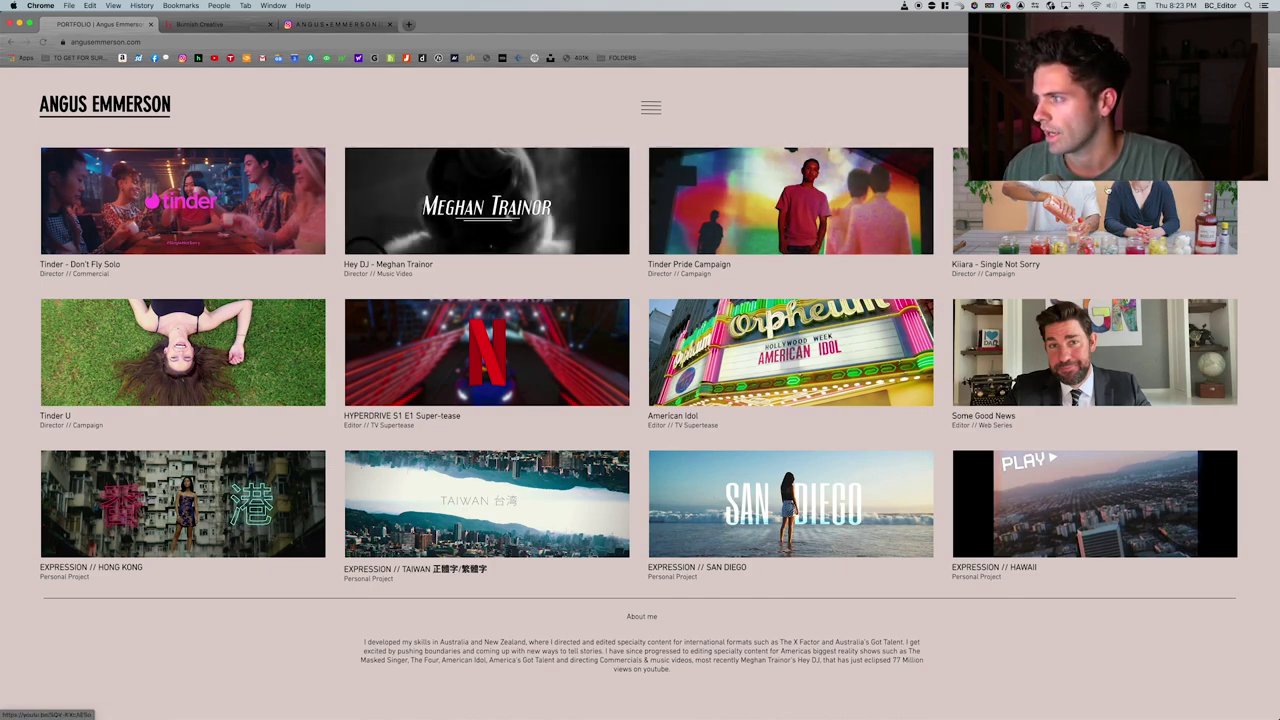
# Open the Hey DJ - Meghan Trainor video from the portfolio, play the intro, pause it and skip ahead to 1:04.
pyautogui.click(413, 249)
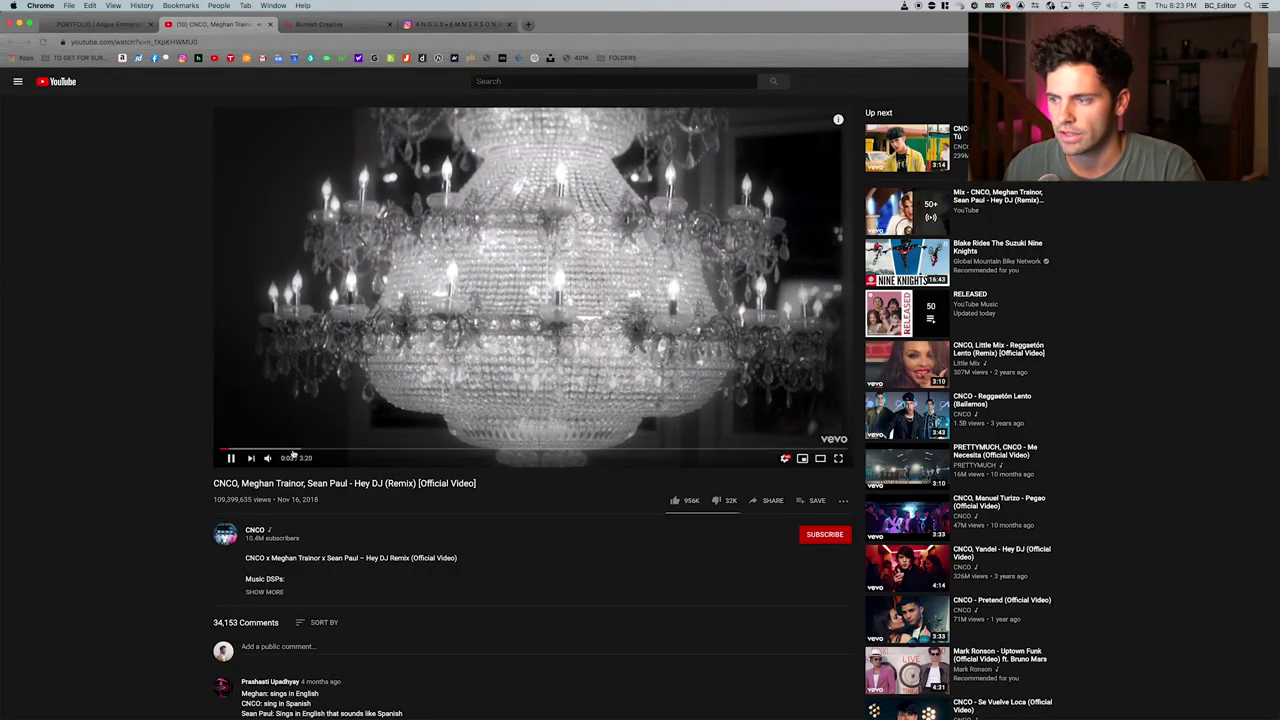
pyautogui.click(262, 450)
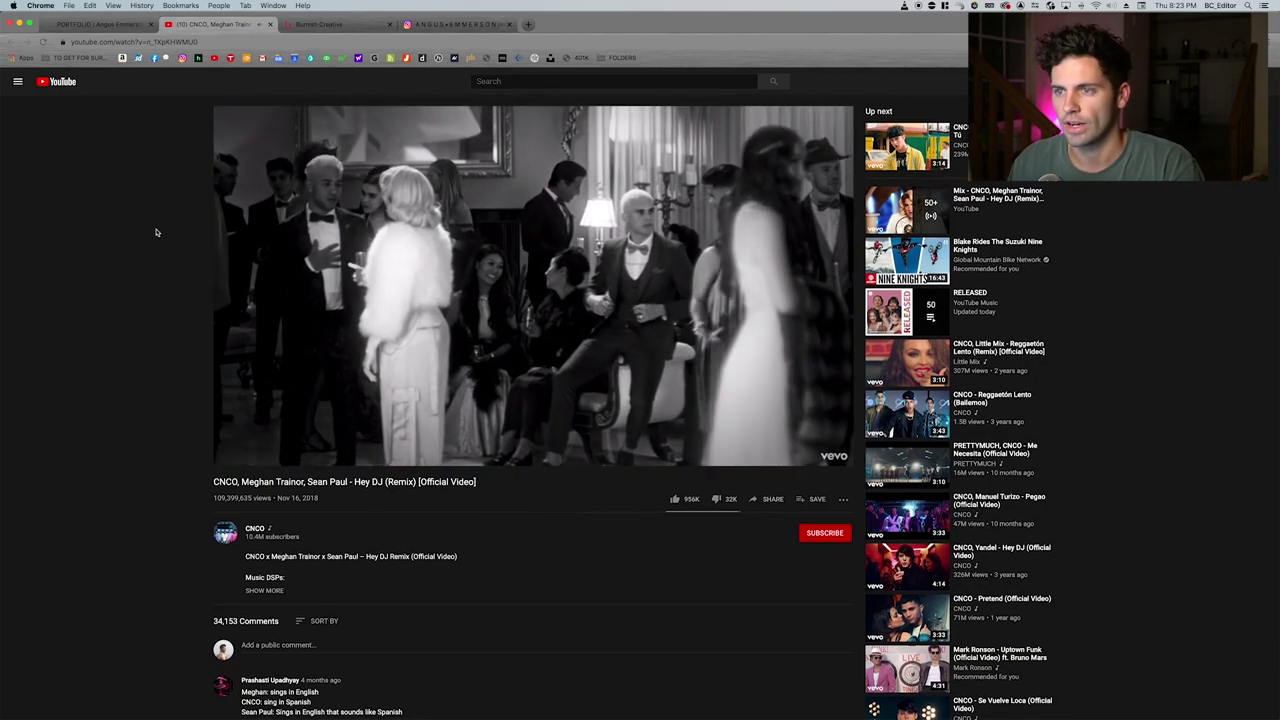
pyautogui.press('space')
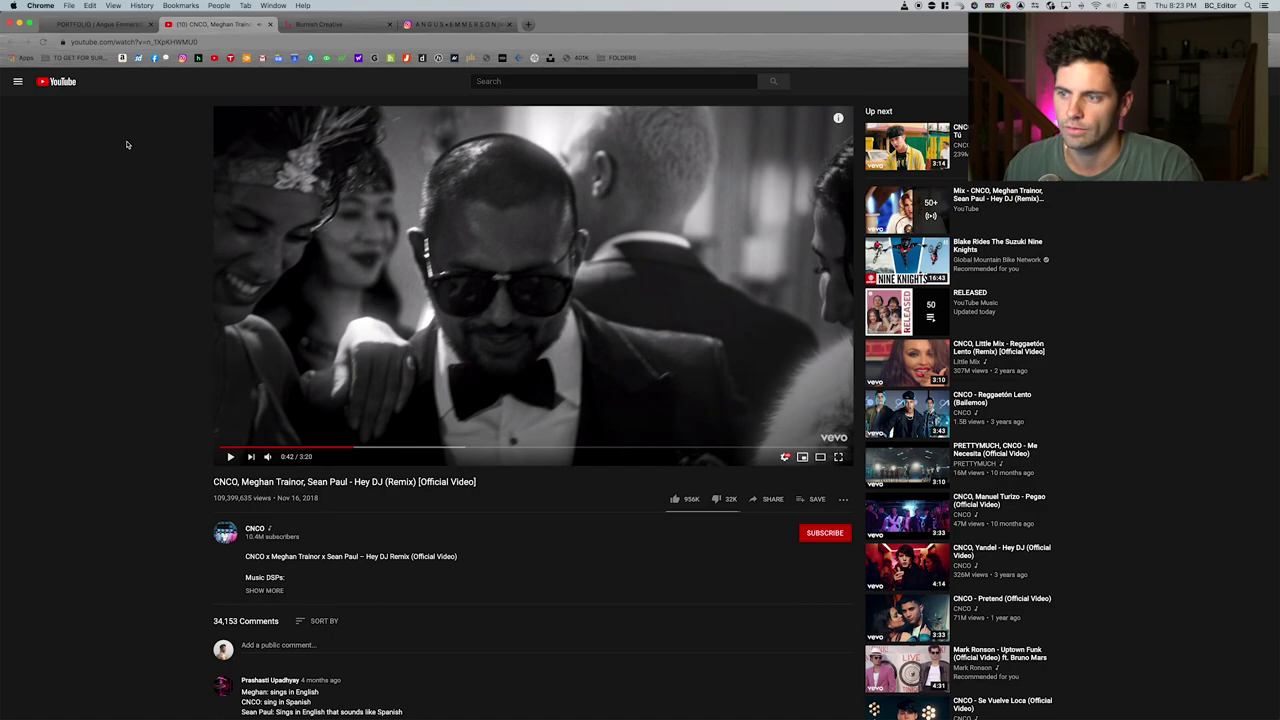
pyautogui.click(395, 444)
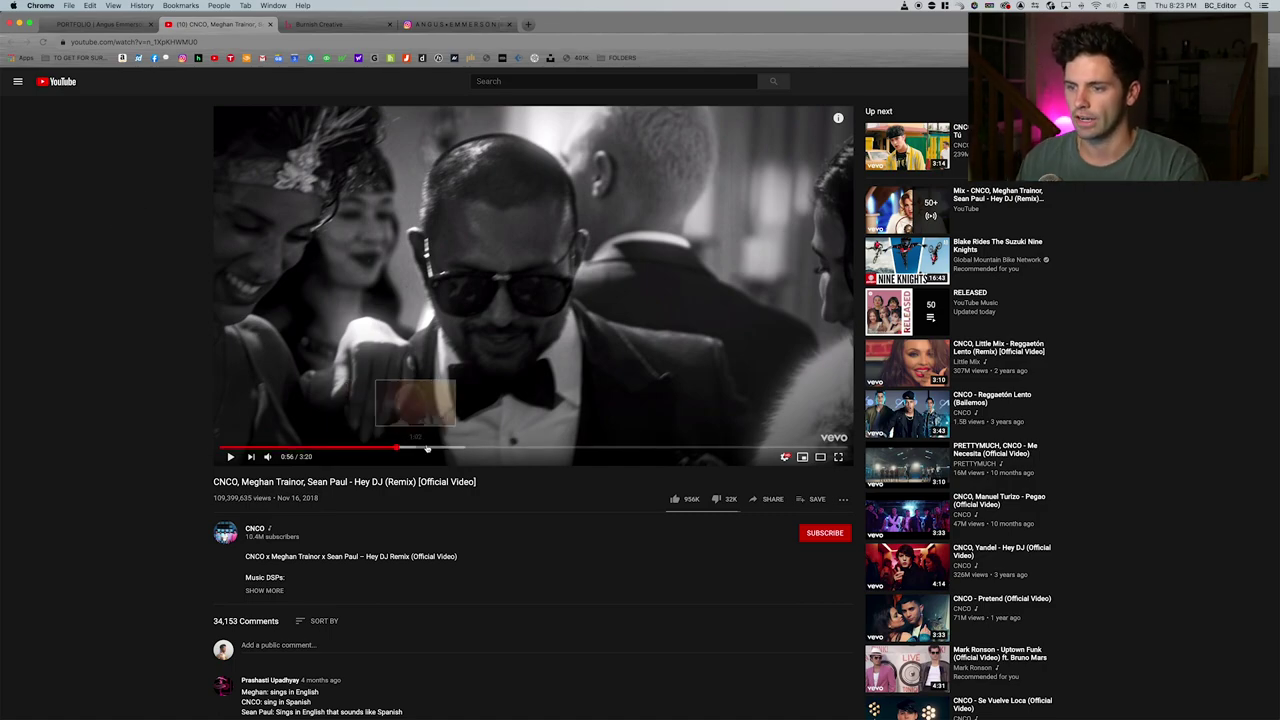
pyautogui.click(421, 447)
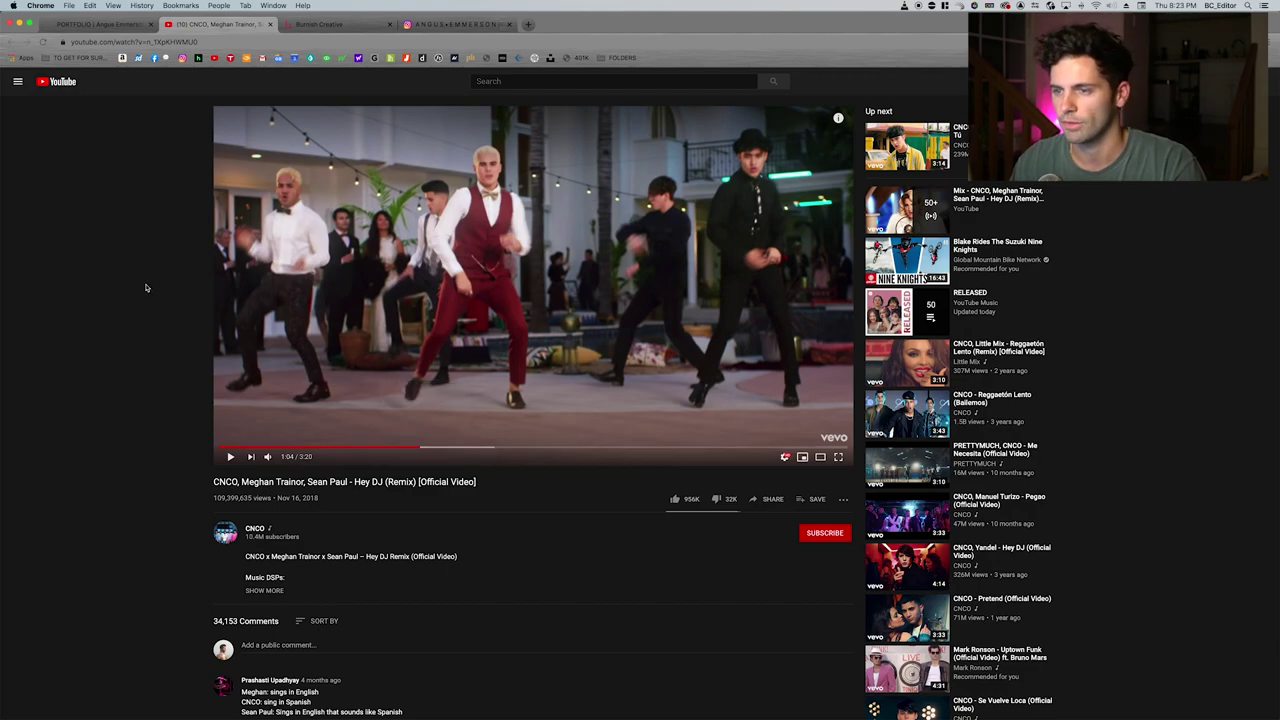
# Return to the portfolio, open Tinder - Don't Fly Solo, play it in theater mode and pause at 0:12.
pyautogui.click(100, 24)
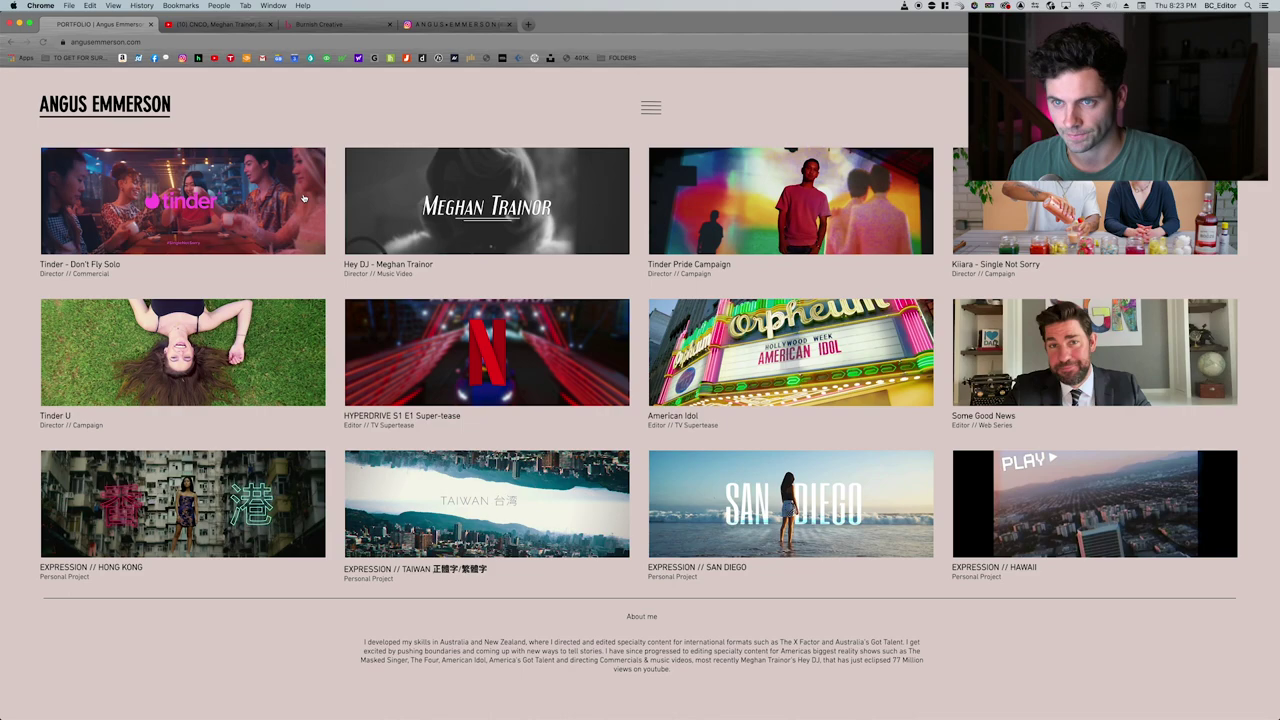
pyautogui.click(256, 184)
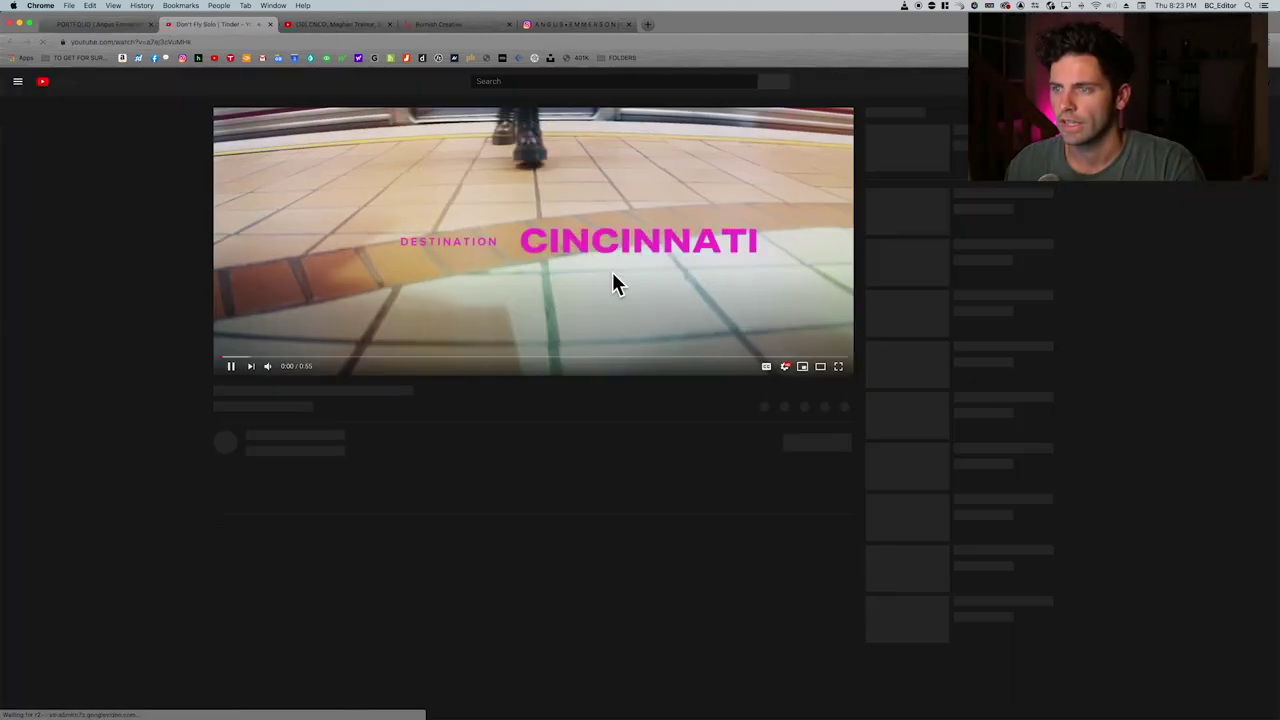
pyautogui.click(612, 274)
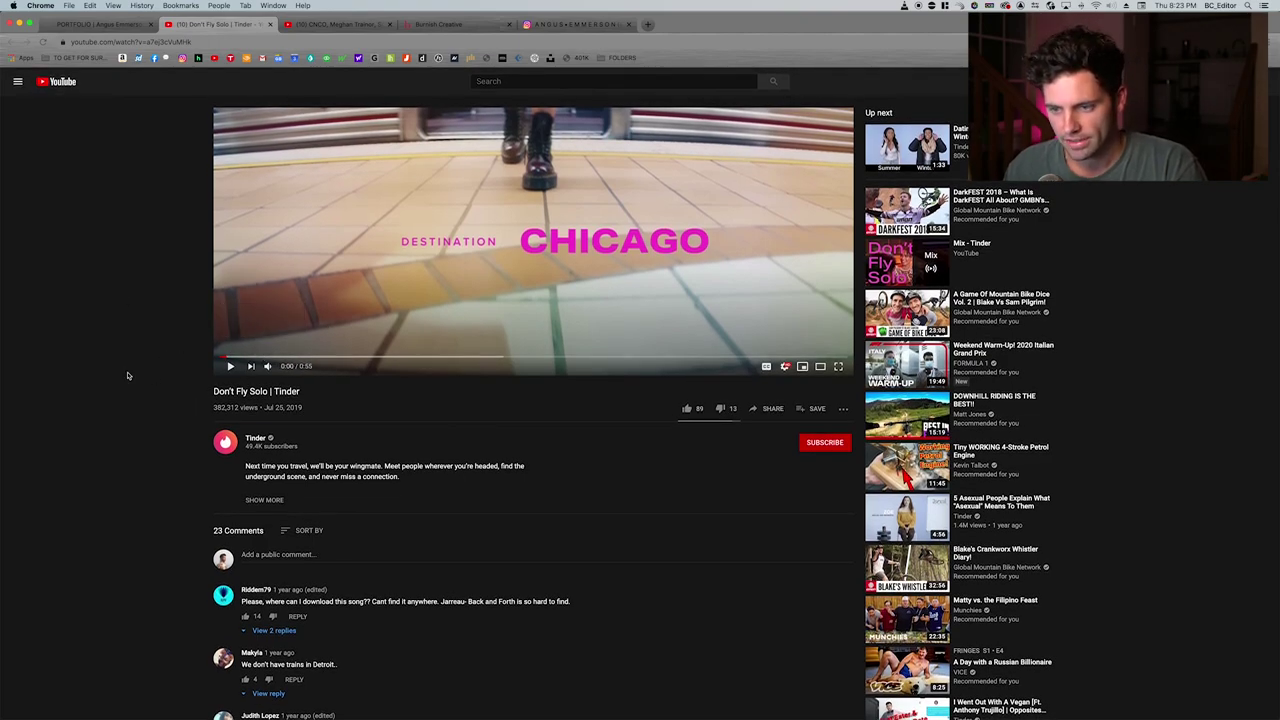
pyautogui.press('space')
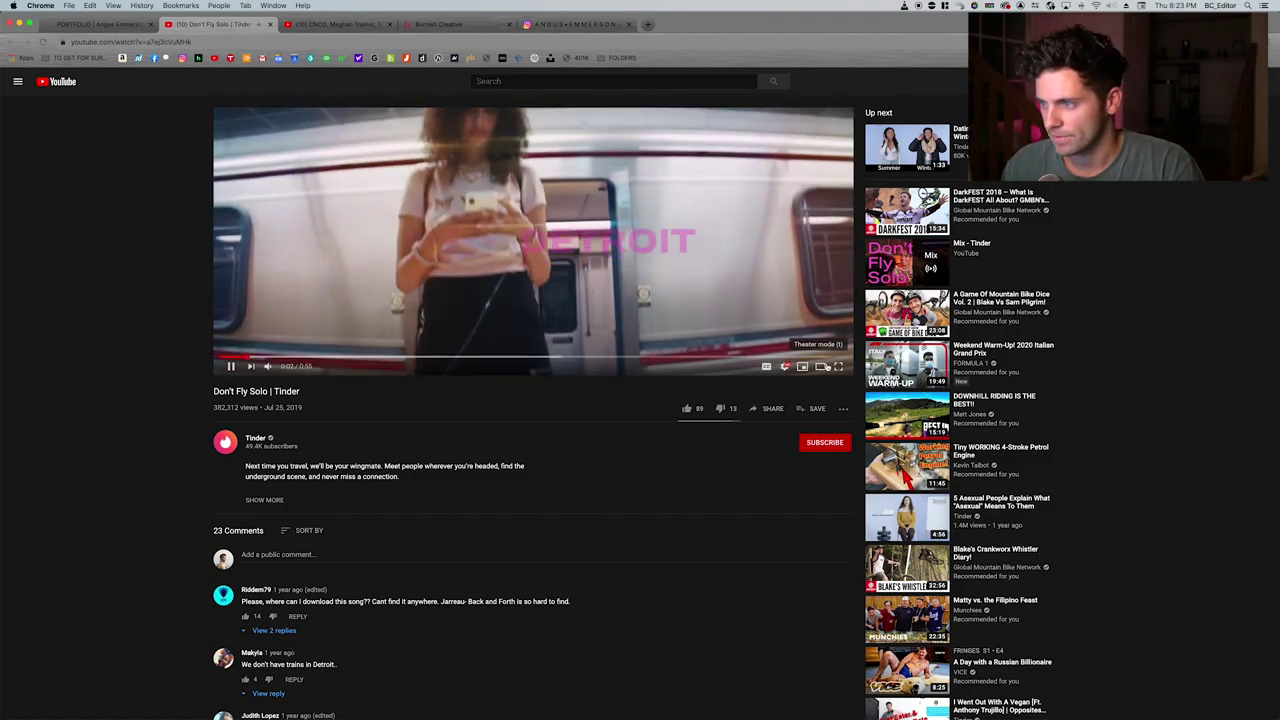
pyautogui.click(822, 366)
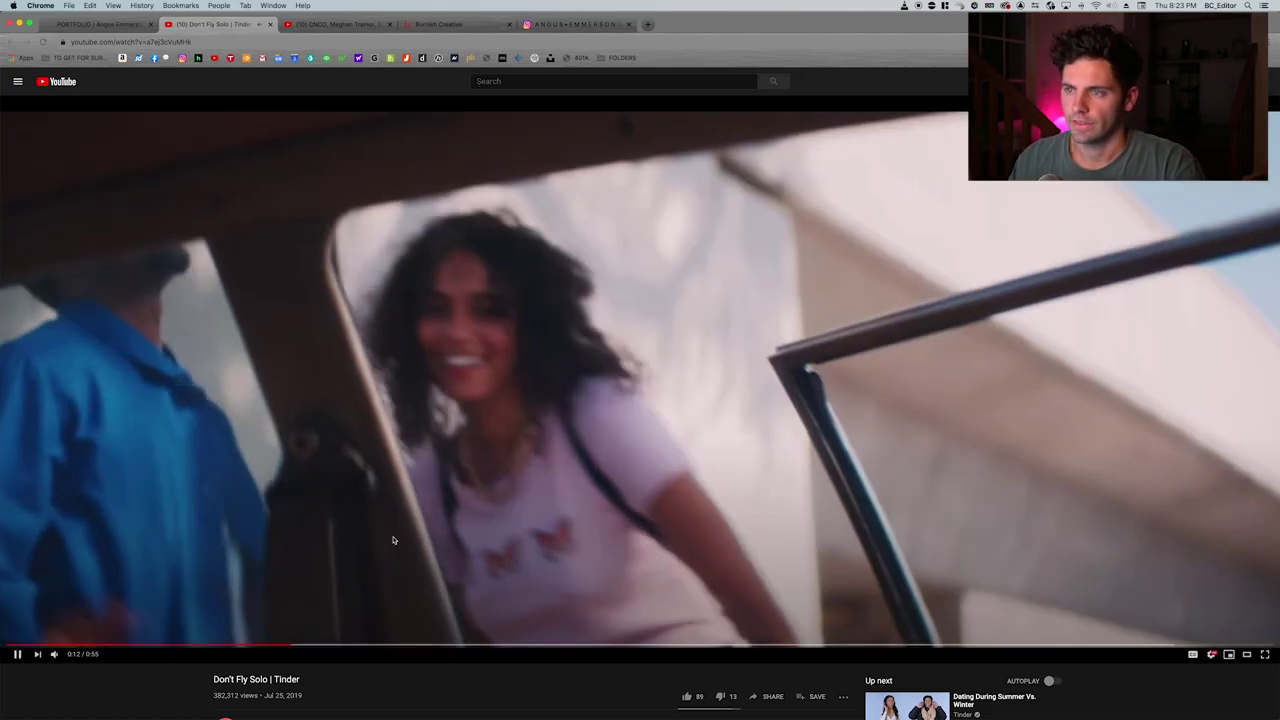
pyautogui.click(323, 458)
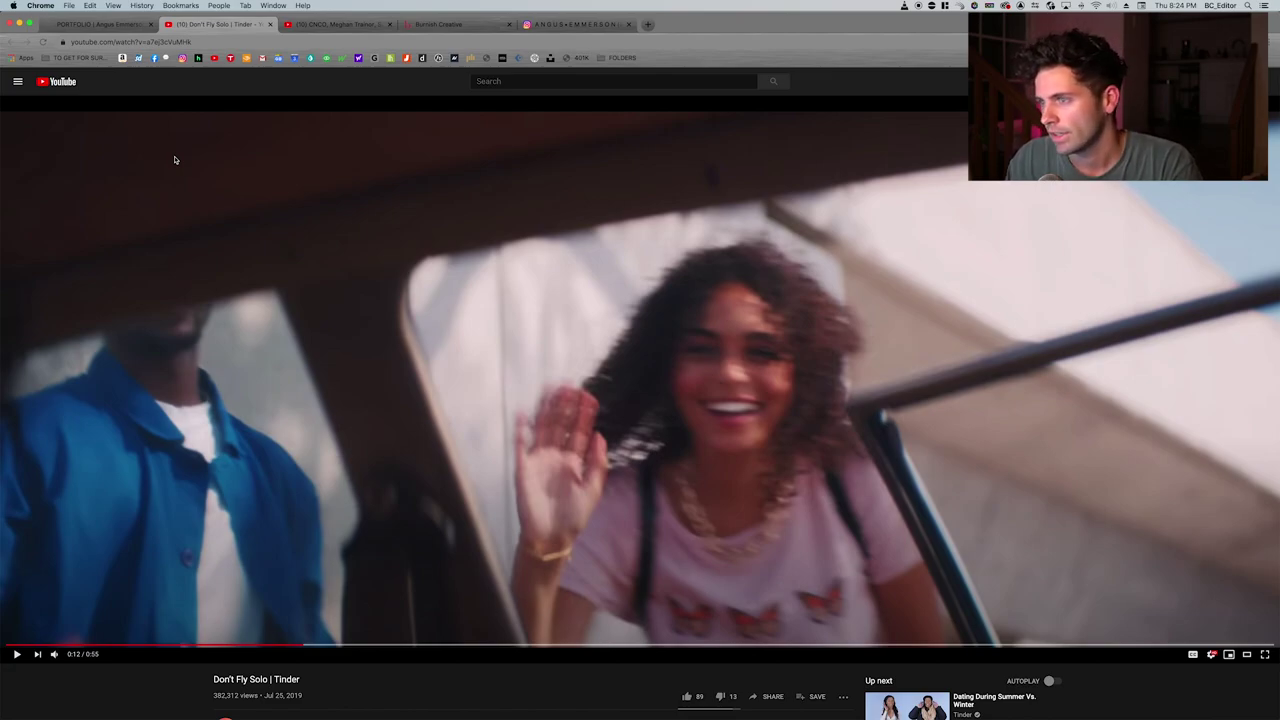
# Switch to Finder and select 10_HYPERDRIVE.mov in the EARLY DAYS folder.
pyautogui.click(76, 24)
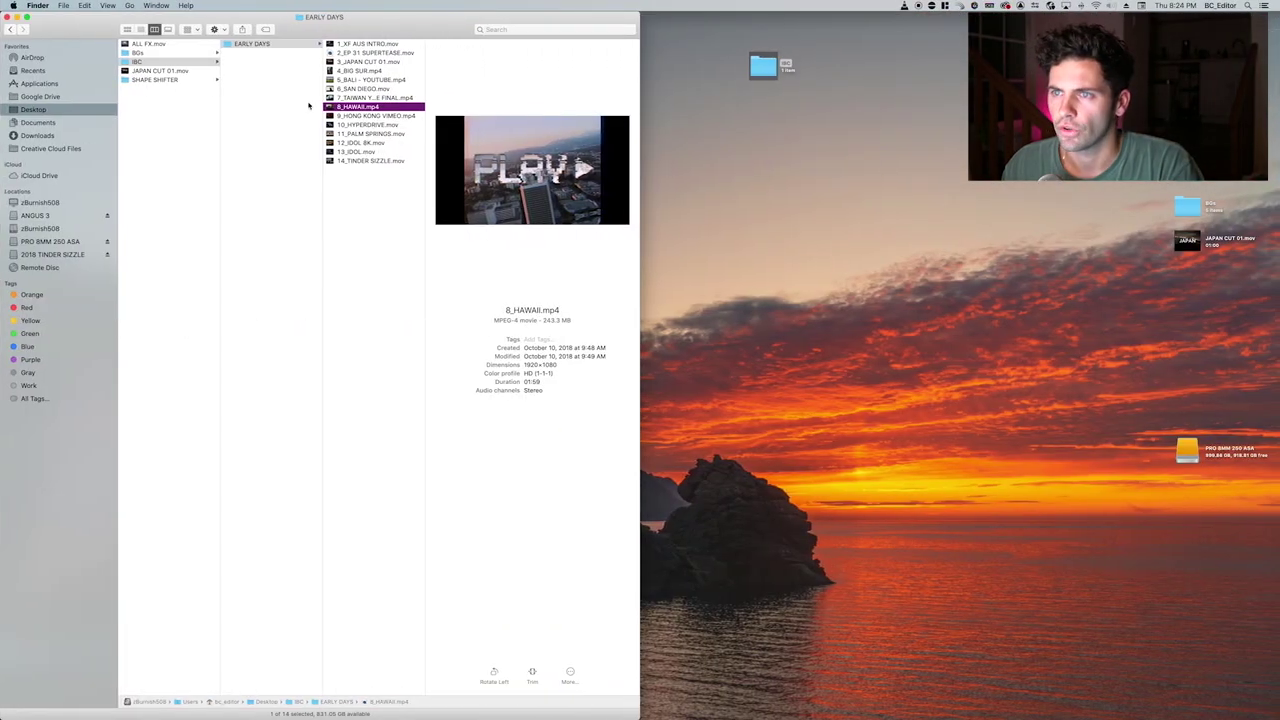
pyautogui.click(386, 126)
pyautogui.press('Up')
pyautogui.press('Down')
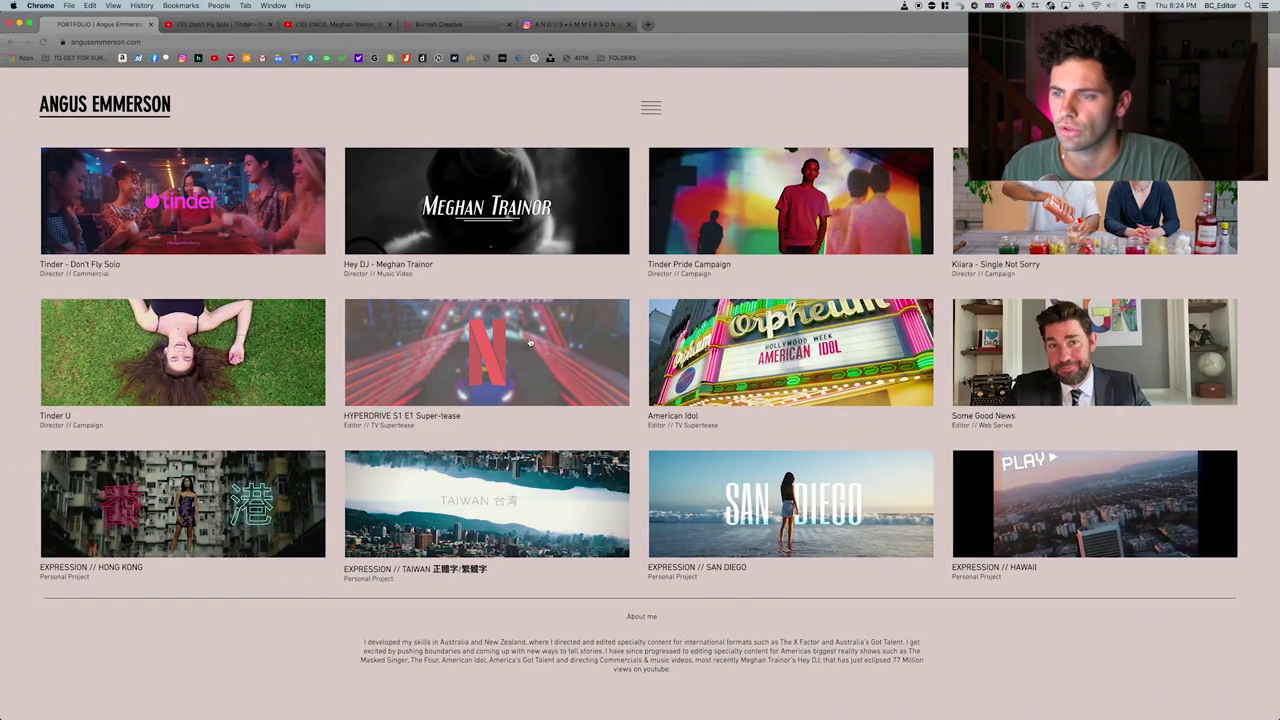
# Open HYPERDRIVE S1 E1 Super-tease from the portfolio in Chrome and play the Instagram video with its editing timeline.
pyautogui.click(529, 342)
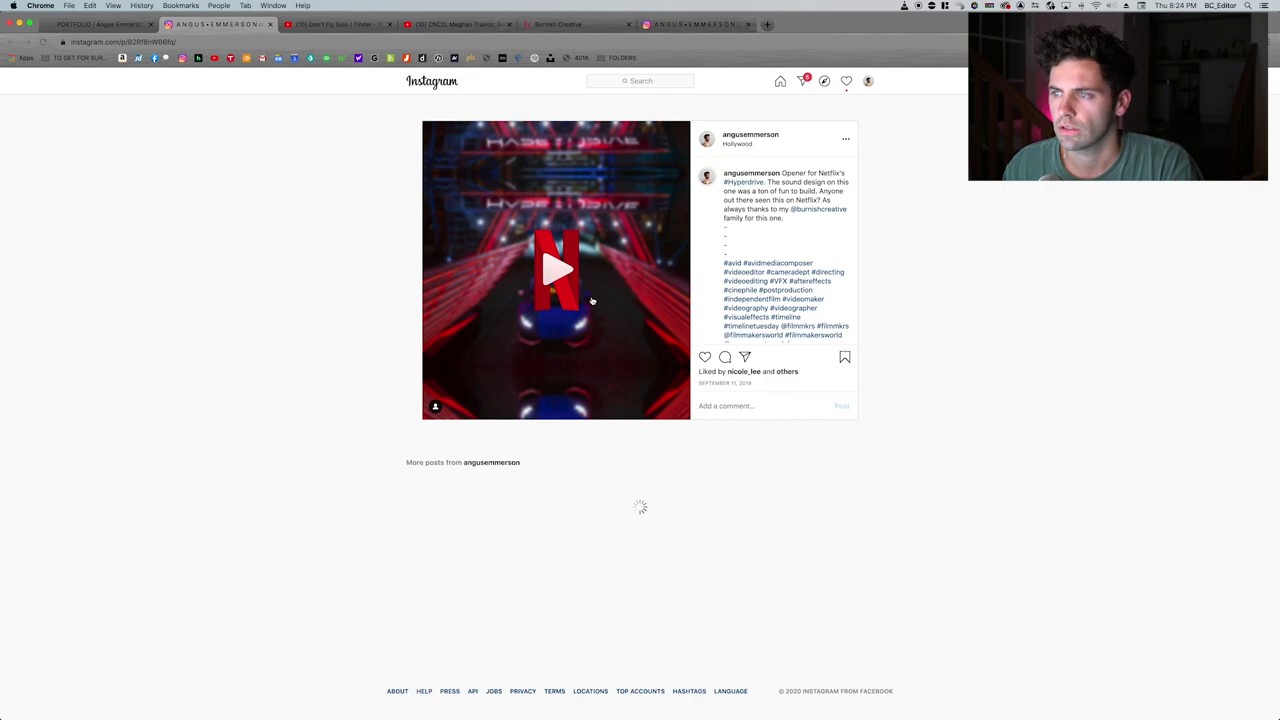
pyautogui.scroll(-3, 583, 315)
pyautogui.scroll(3, 583, 315)
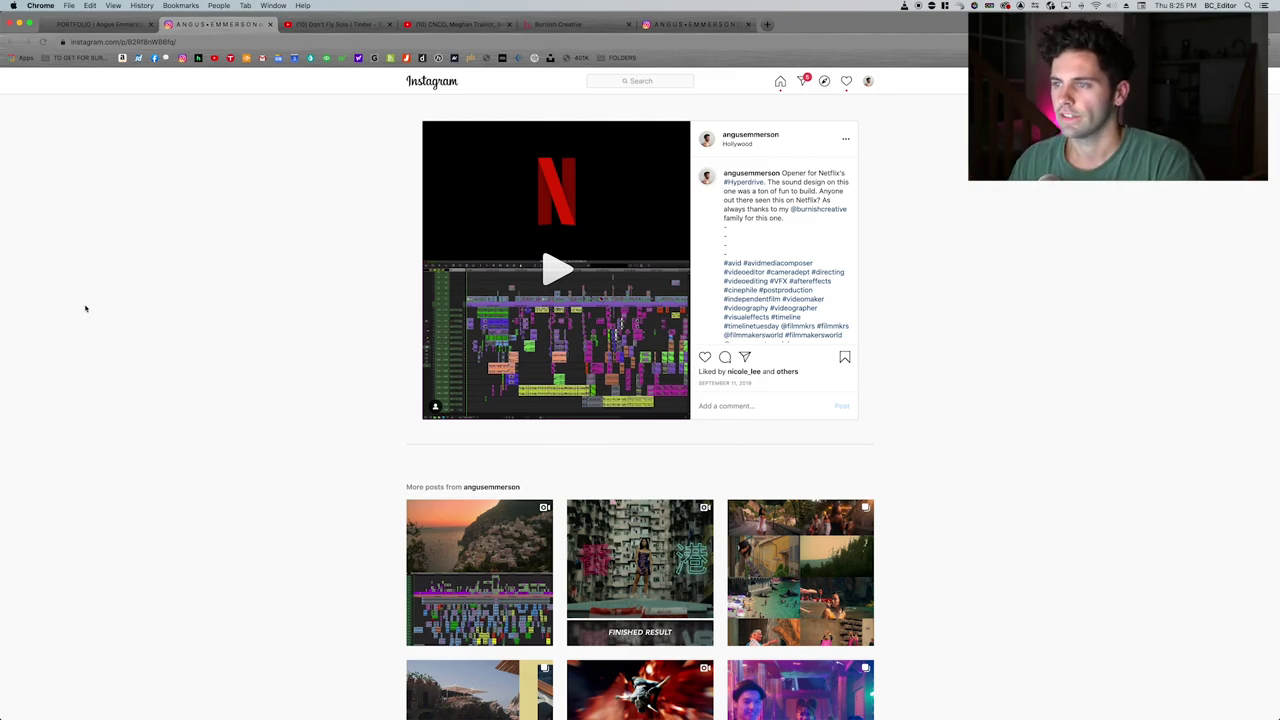
pyautogui.scroll(2, 86, 308)
pyautogui.hscroll(1, 328, 349)
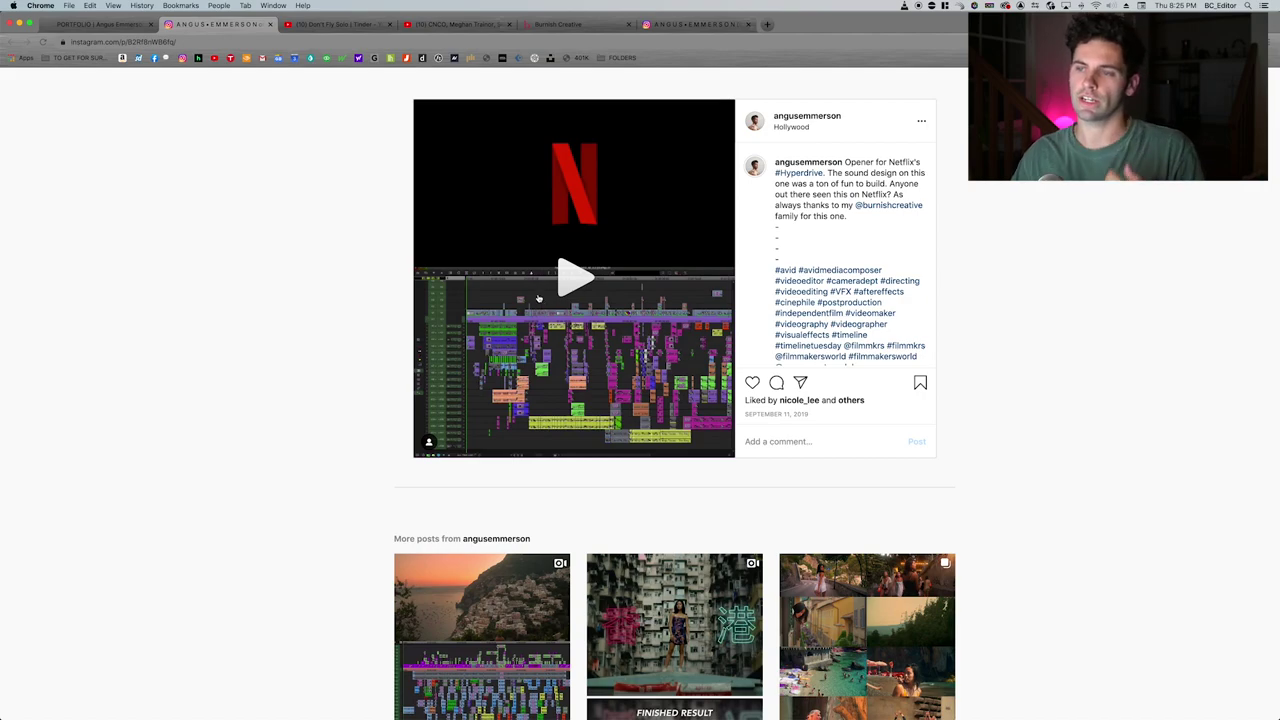
pyautogui.scroll(1, 516, 330)
pyautogui.click(478, 278)
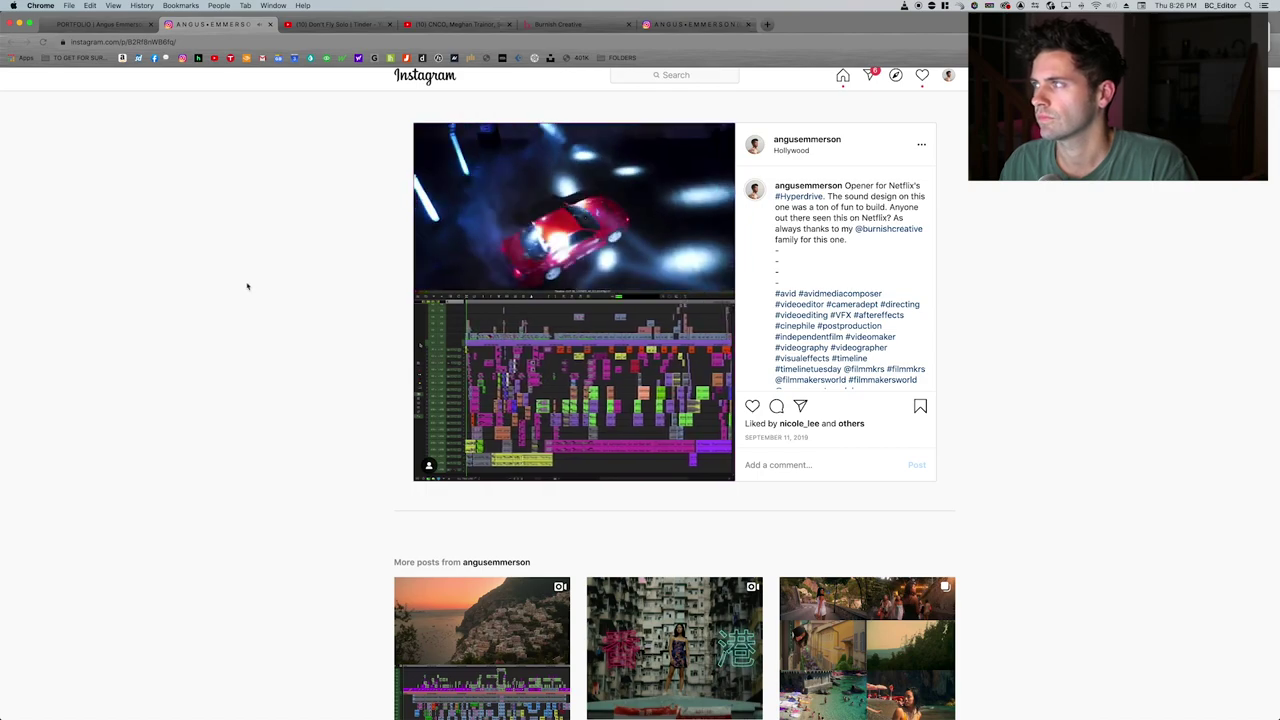
# Dismiss the notifications list, then pause the Hyperdrive video and close its tab to return to the portfolio.
pyautogui.click(1264, 6)
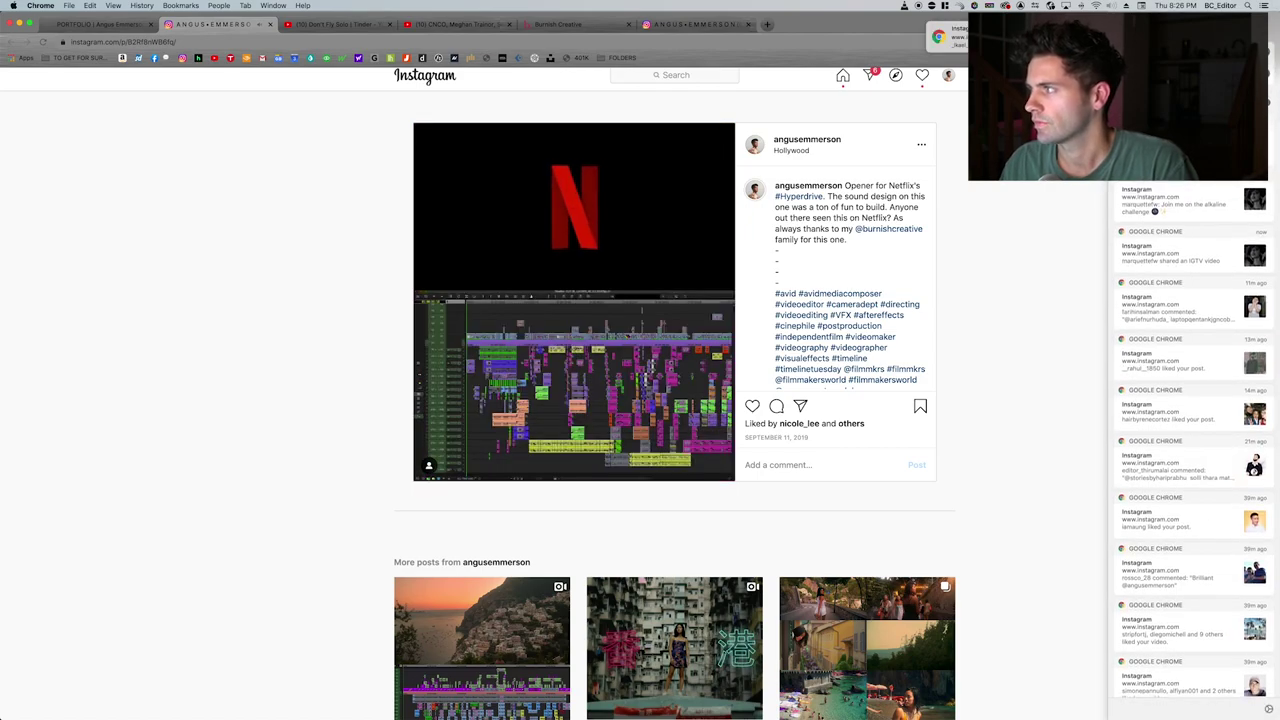
pyautogui.click(971, 214)
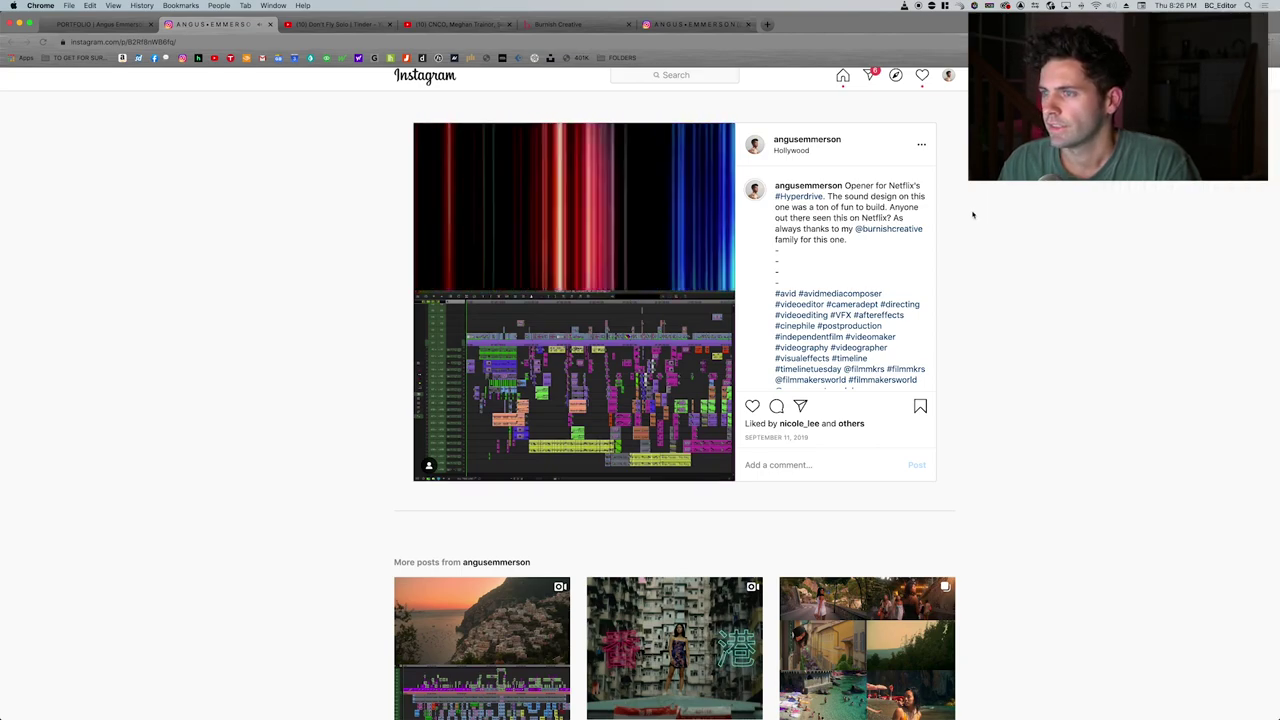
pyautogui.click(566, 208)
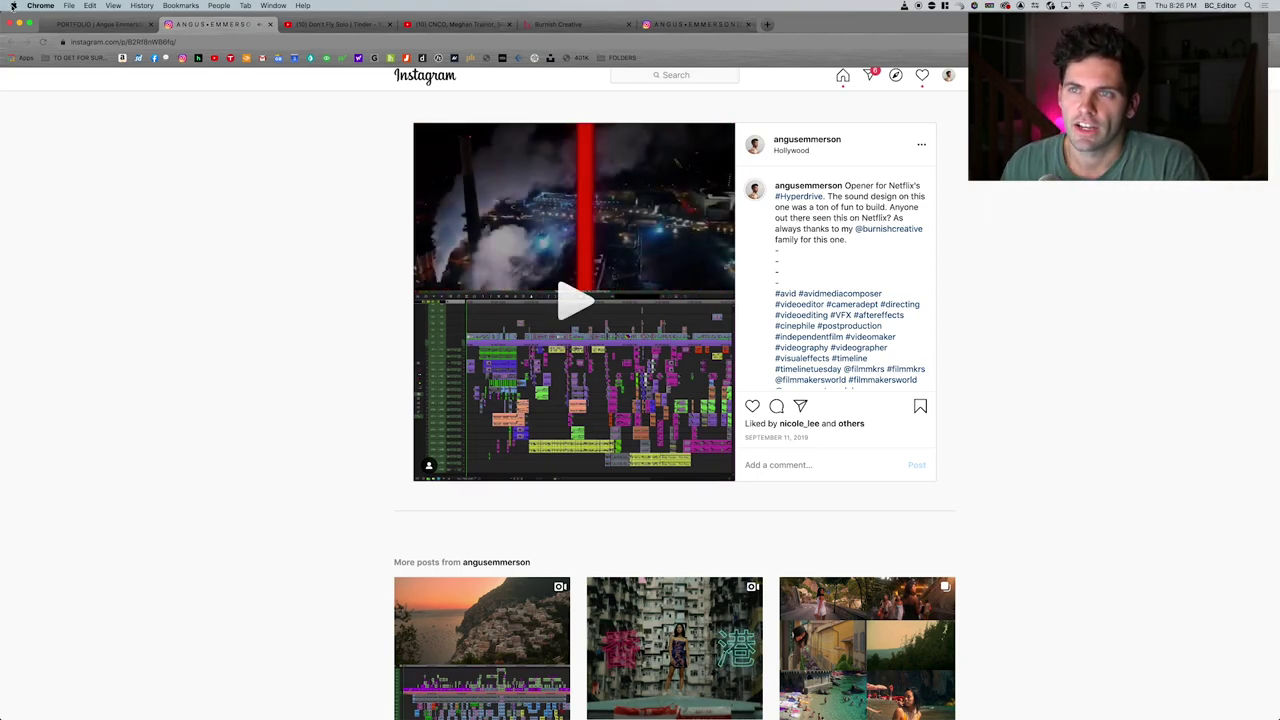
pyautogui.click(271, 24)
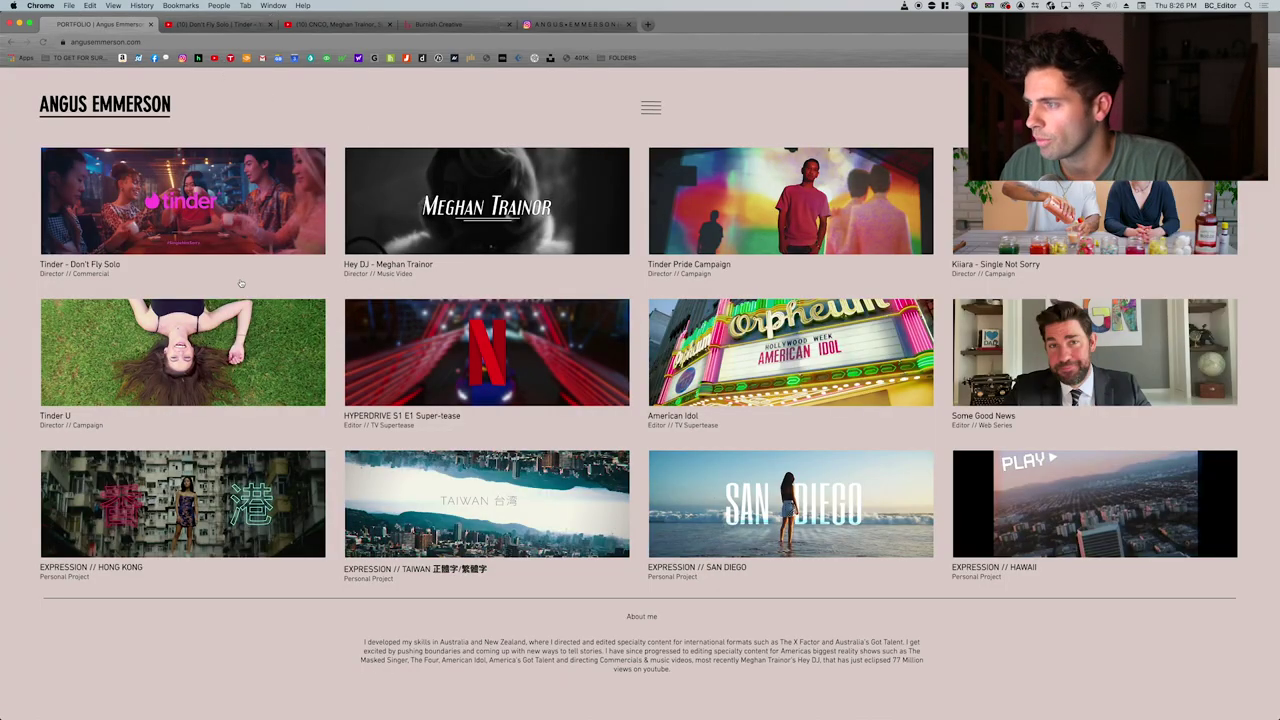
# Switch to Finder and look through the EARLY DAYS files around 9_HONG KONG VIMEO.mp4, 10_HYPERDRIVE.mov and 11_PALM SPRINGS.mov.
pyautogui.hotkey('ctrl', 'Right')
pyautogui.hotkey('ctrl', 'Right')
pyautogui.press('Down')
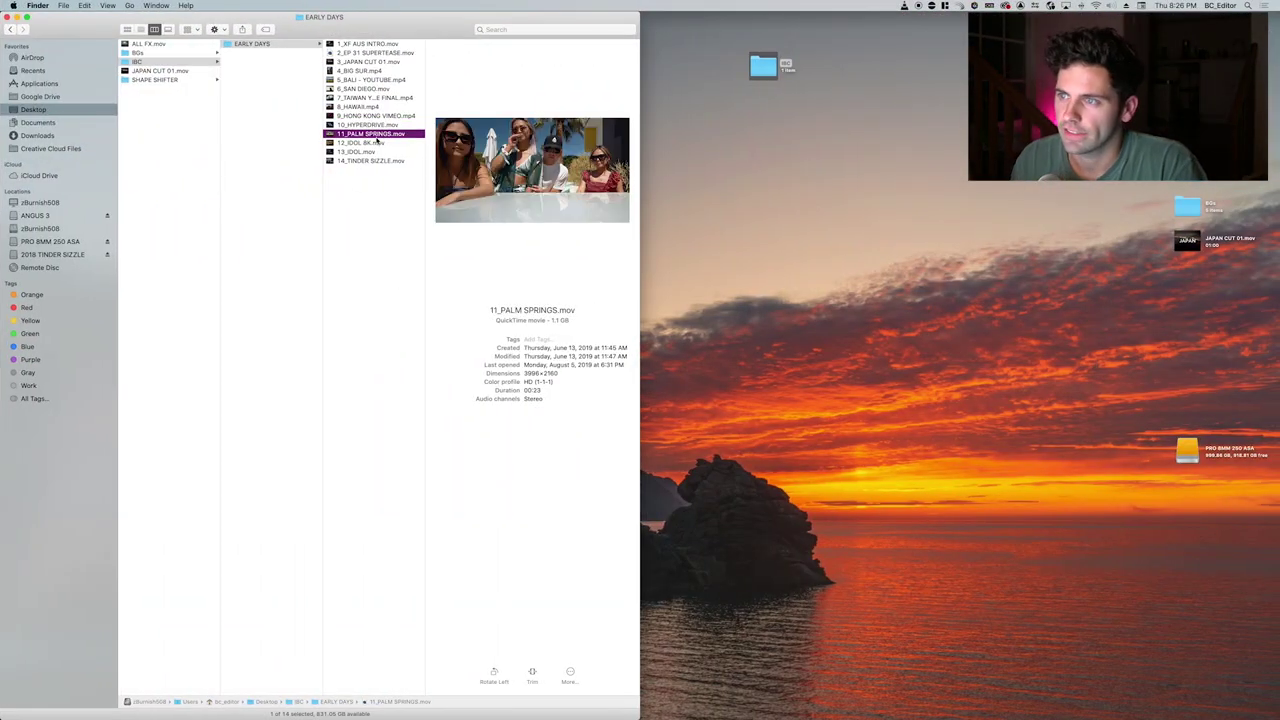
pyautogui.press('Up')
pyautogui.press('Down')
pyautogui.press('Up')
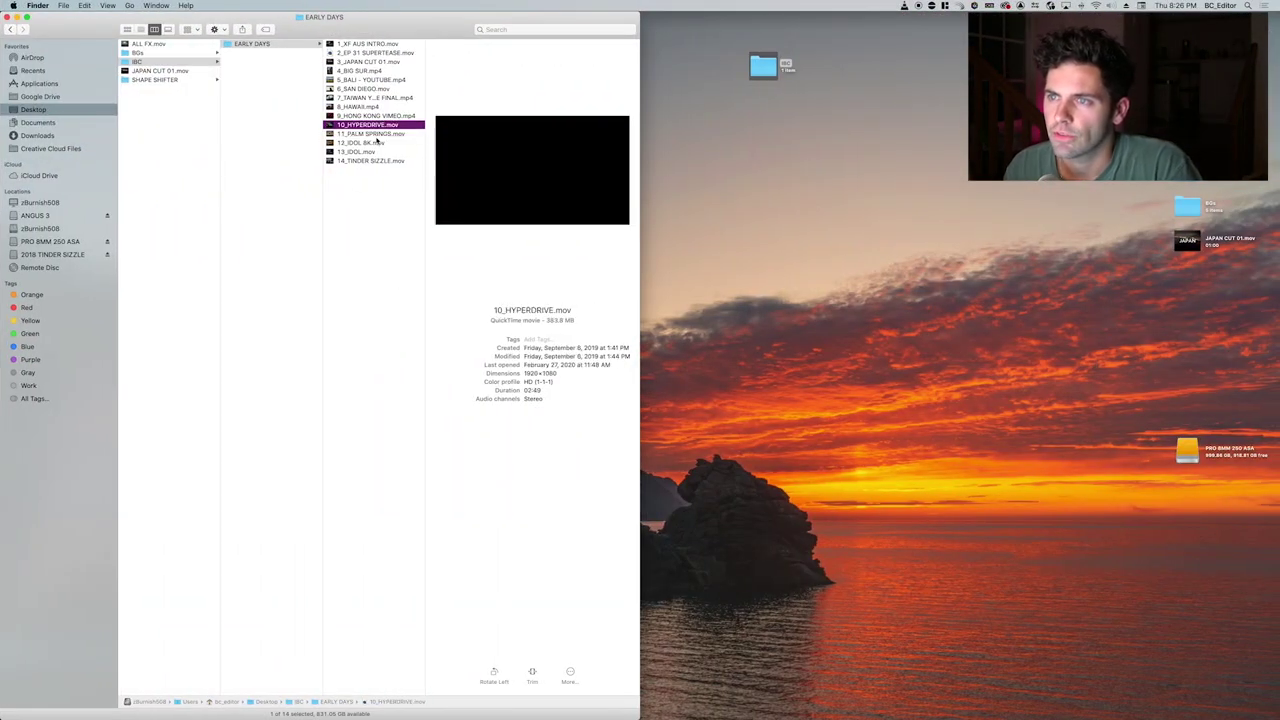
pyautogui.press('Up')
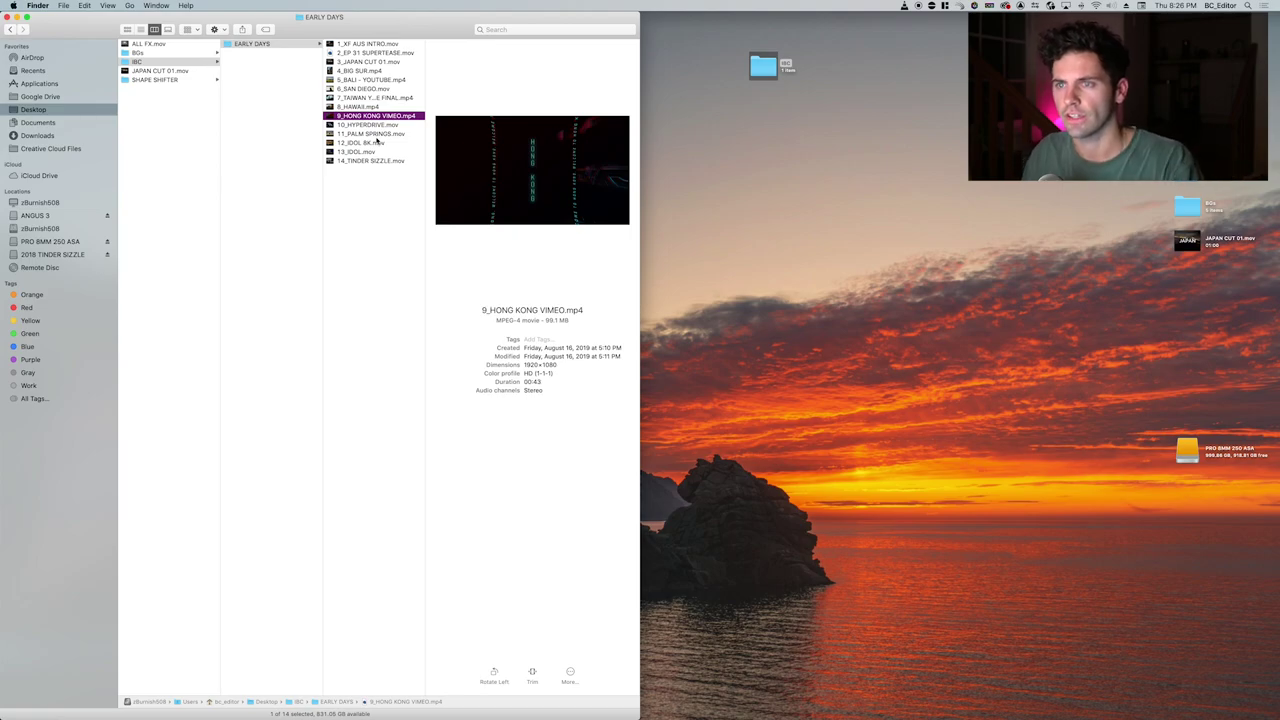
pyautogui.press('Down')
pyautogui.press('Down')
pyautogui.press('Down')
pyautogui.press('Up')
pyautogui.press('Up')
pyautogui.press('Down')
pyautogui.press('Down')
pyautogui.press('Down')
pyautogui.press('Up')
pyautogui.press('Up')
pyautogui.press('Down')
pyautogui.press('Up')
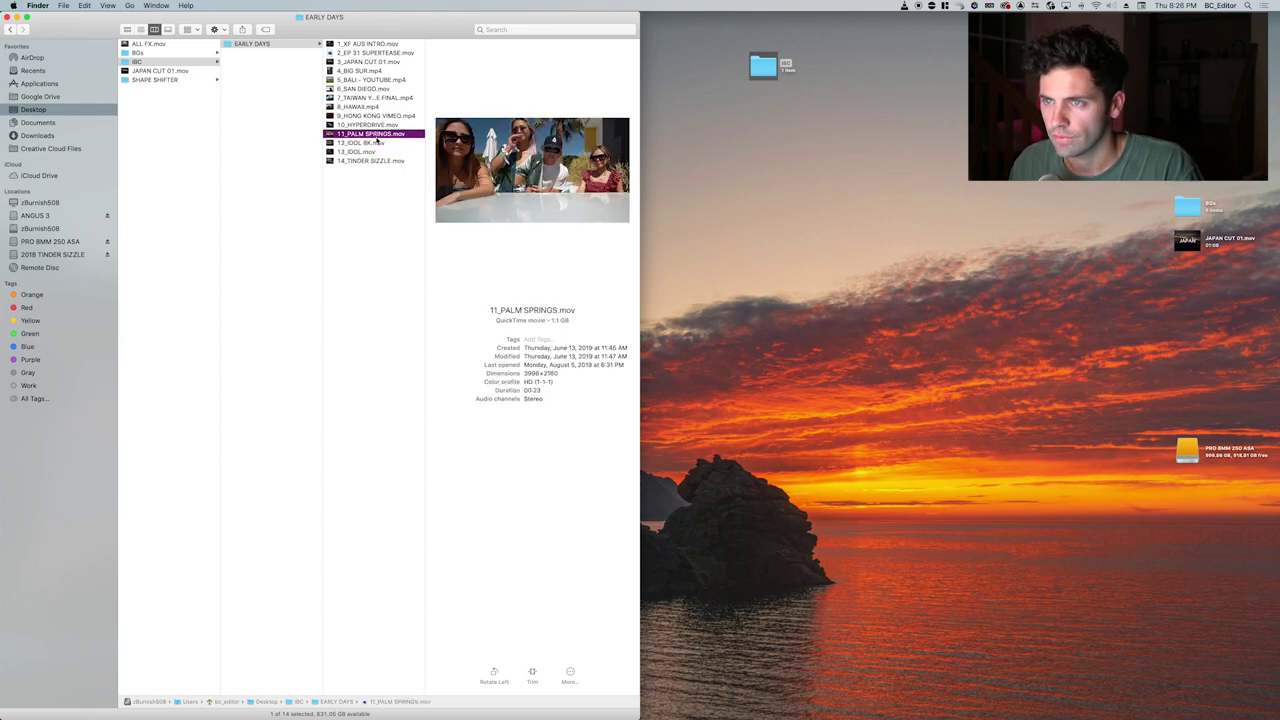
# Preview 12_IDOL BK.mov from the EARLY DAYS folder and close the preview.
pyautogui.press('Down')
pyautogui.press('space')
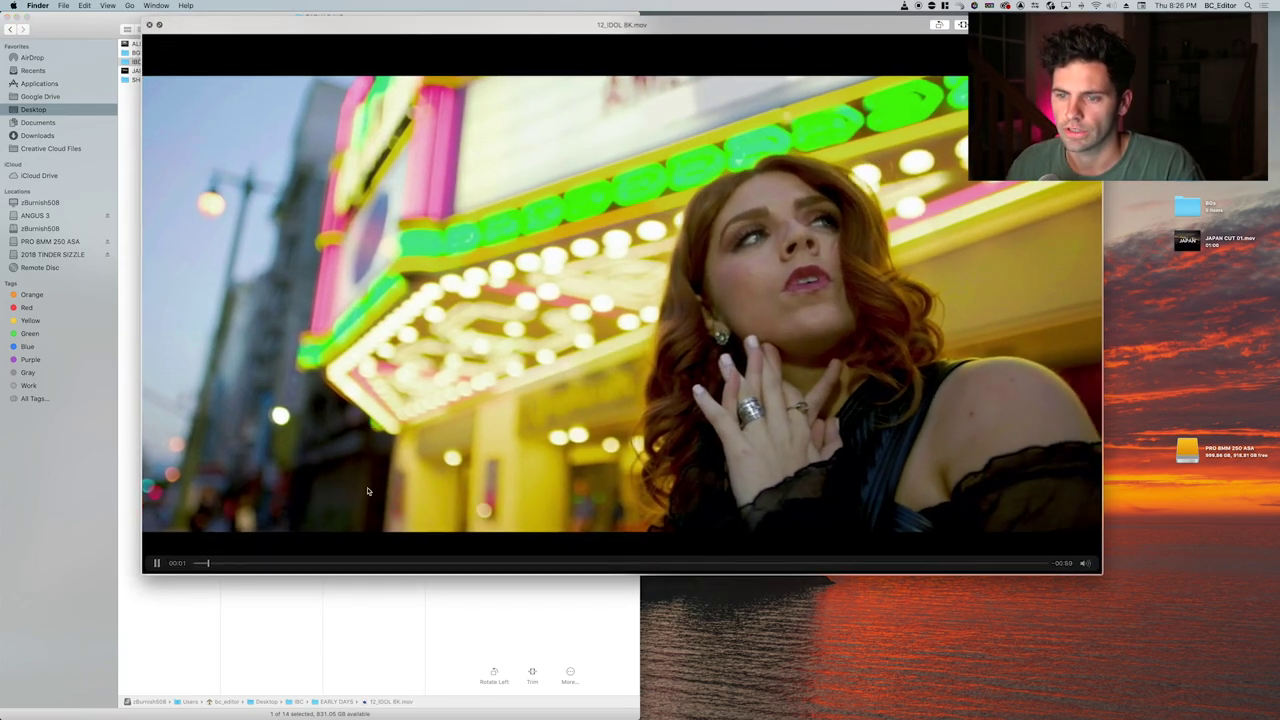
pyautogui.press('space')
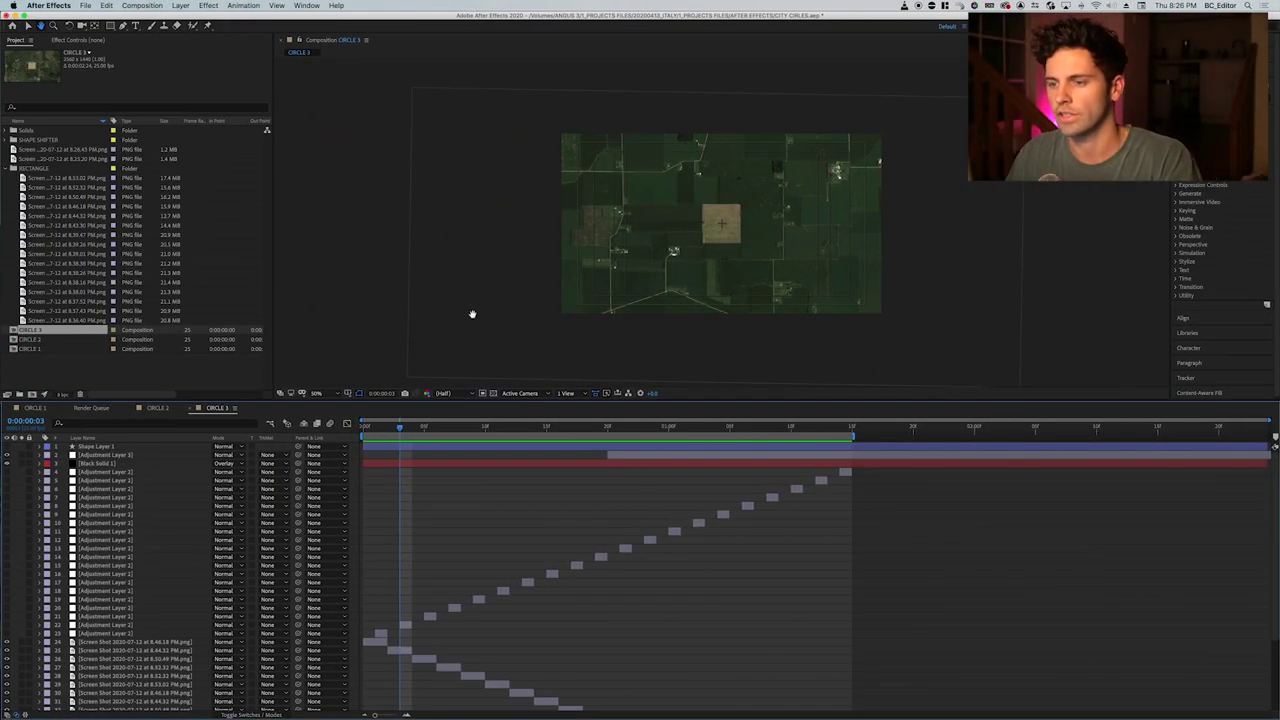
# Switch back to the portfolio in Chrome and open the American Idol project's Instagram post.
pyautogui.press('super+Tab')
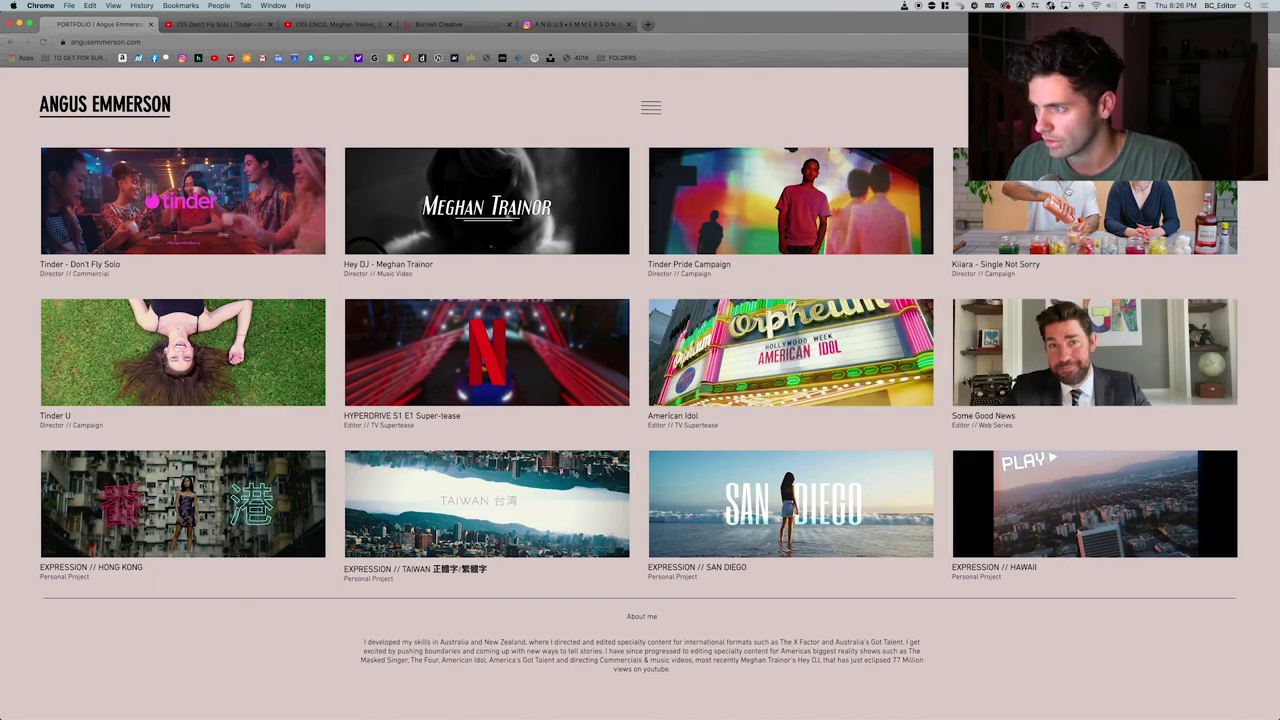
pyautogui.click(812, 355)
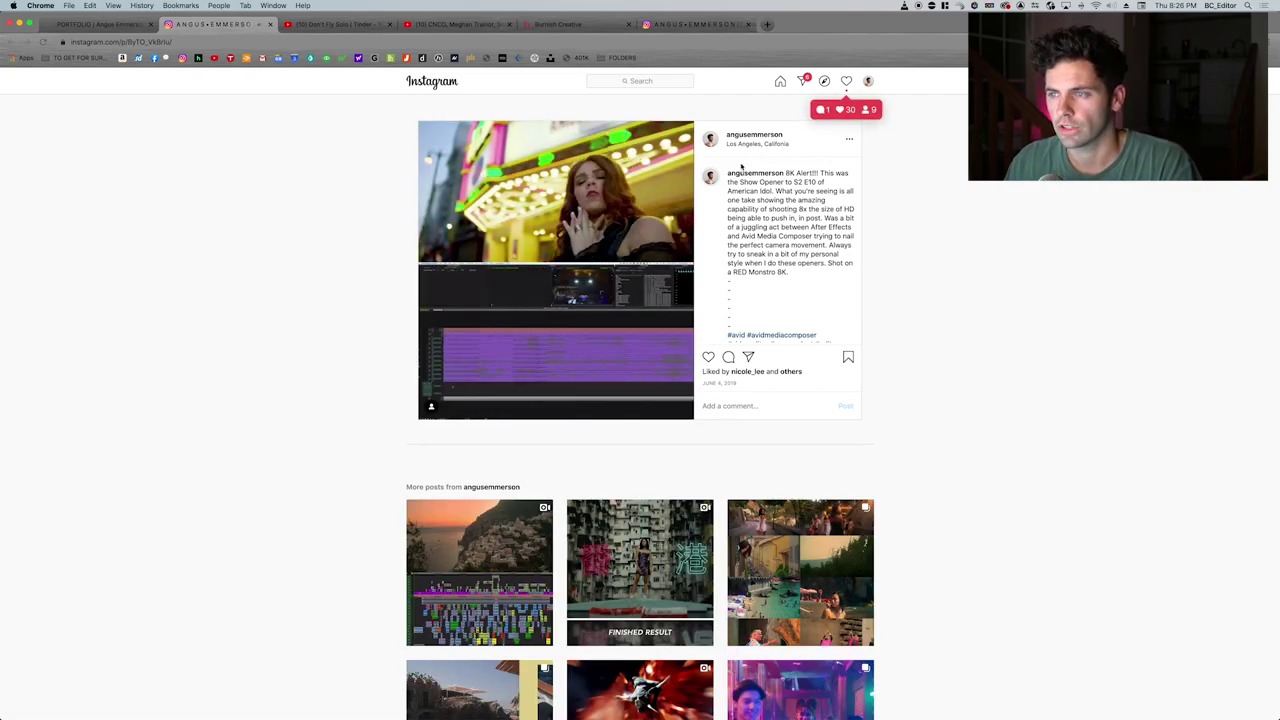
# Pause and resume the American Idol show opener video, then open the Italy post from the same Instagram profile.
pyautogui.click(528, 348)
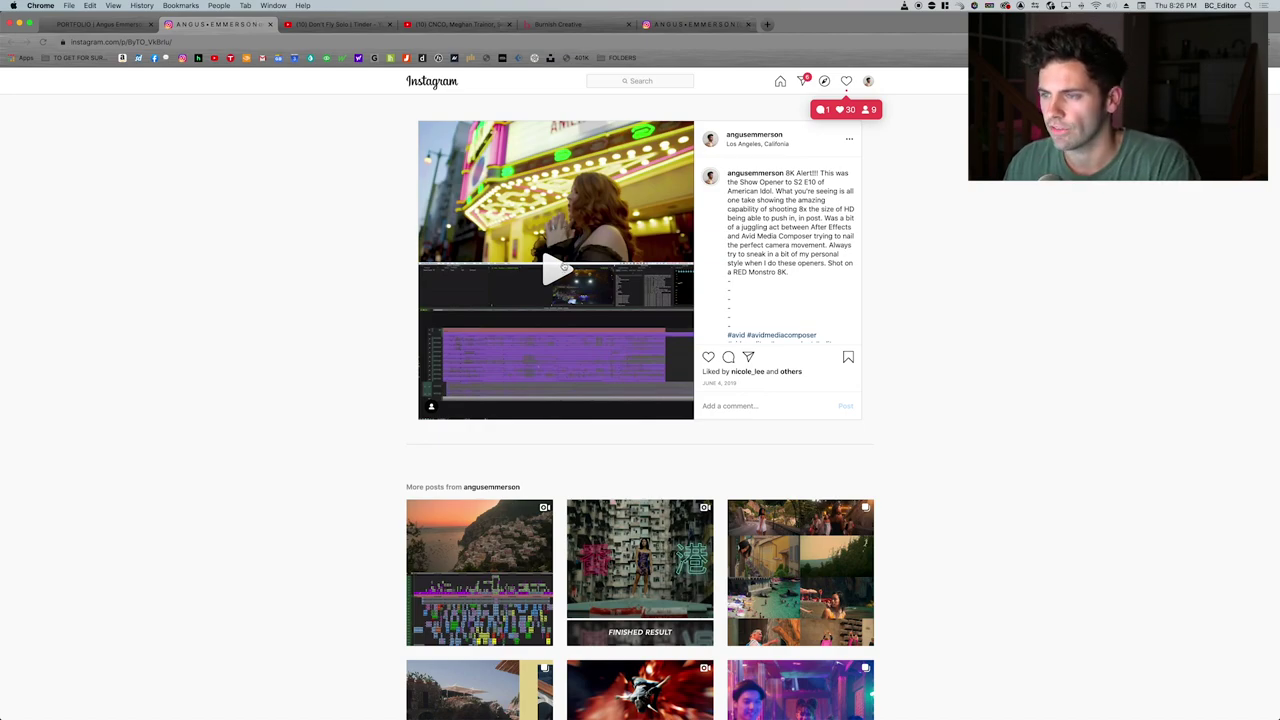
pyautogui.click(638, 268)
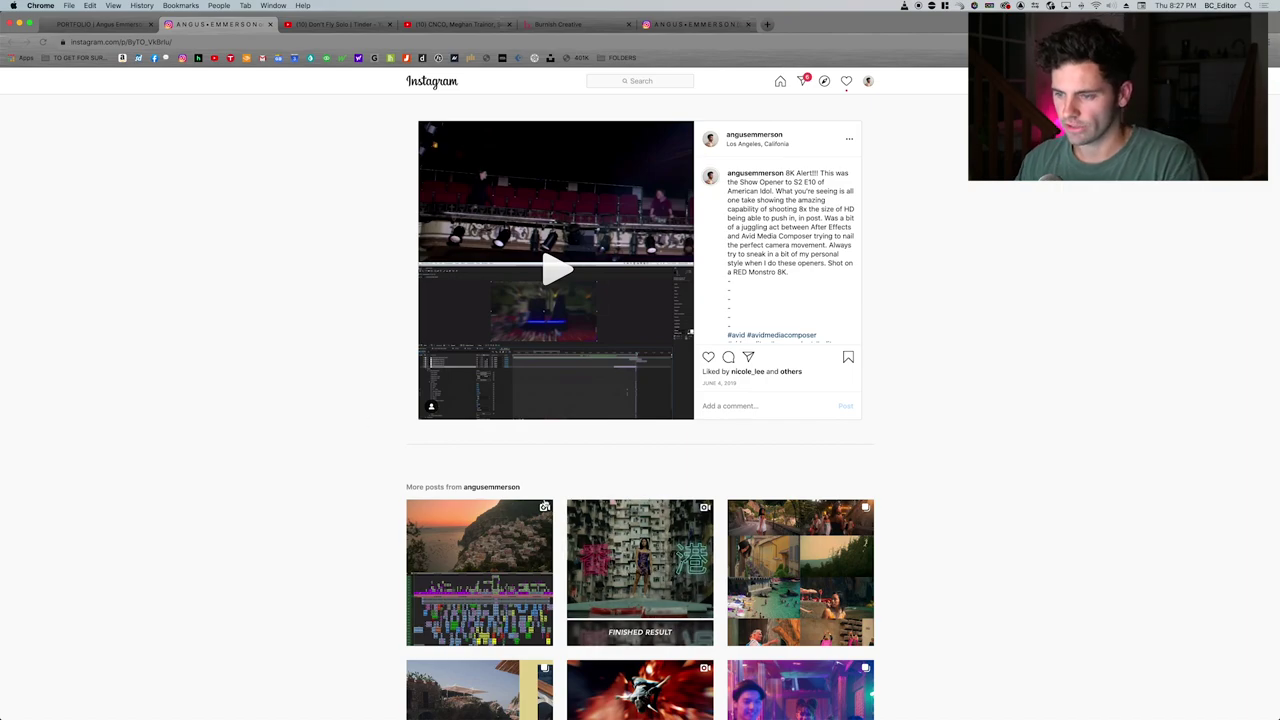
pyautogui.click(474, 550)
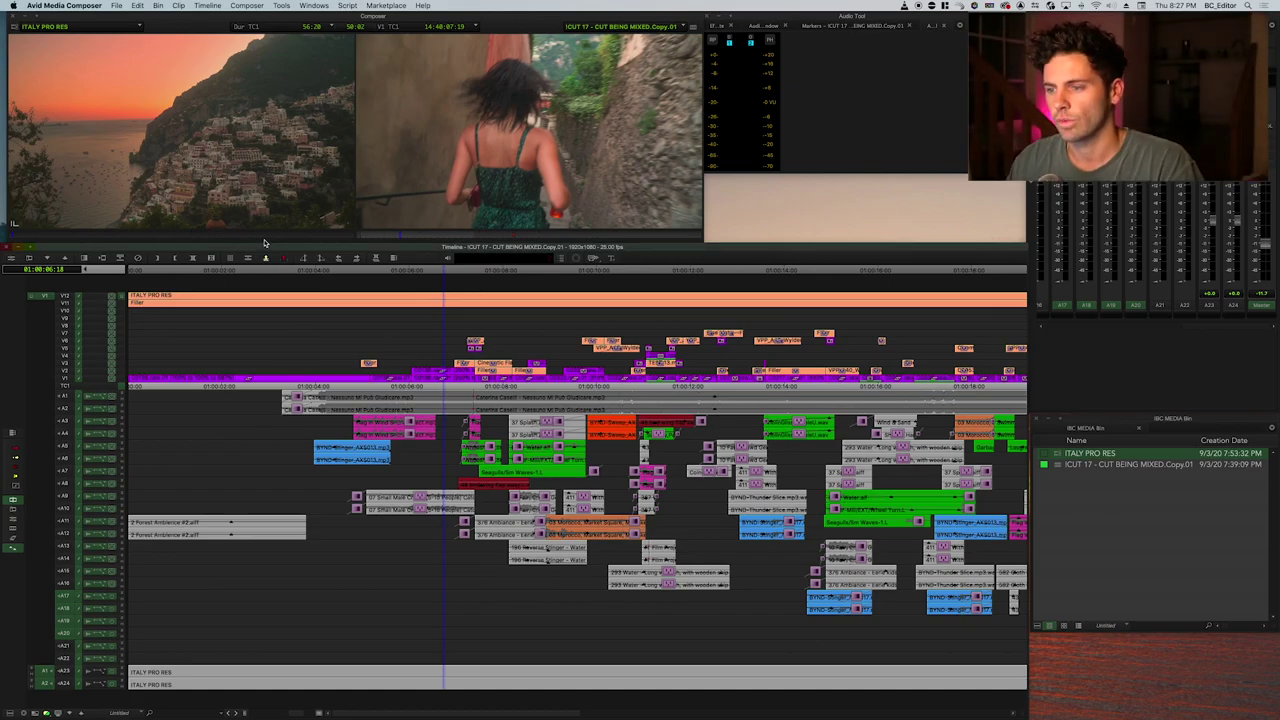
# Switch to Avid Media Composer, show the whole Italy sequence and play a stretch from about 01:00:07:04.
pyautogui.press('super+slash')
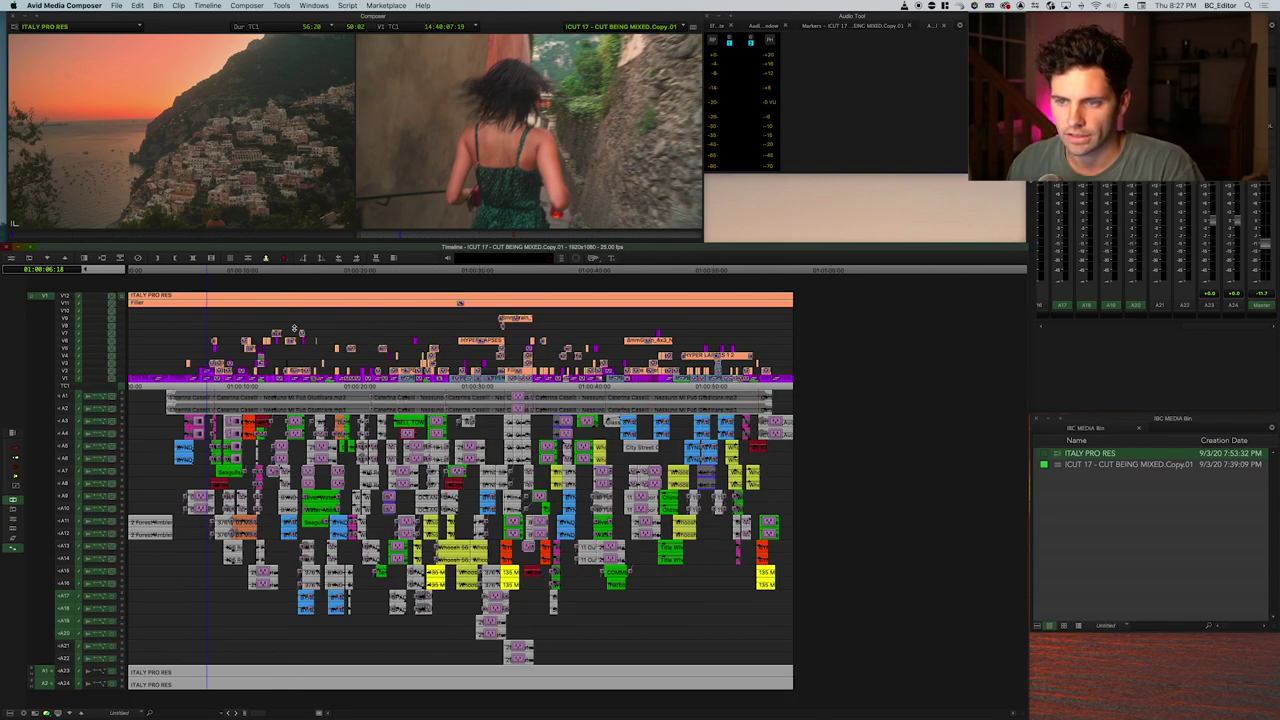
pyautogui.press('super+bracketright')
pyautogui.moveTo(284, 315); pyautogui.dragTo(296, 314)
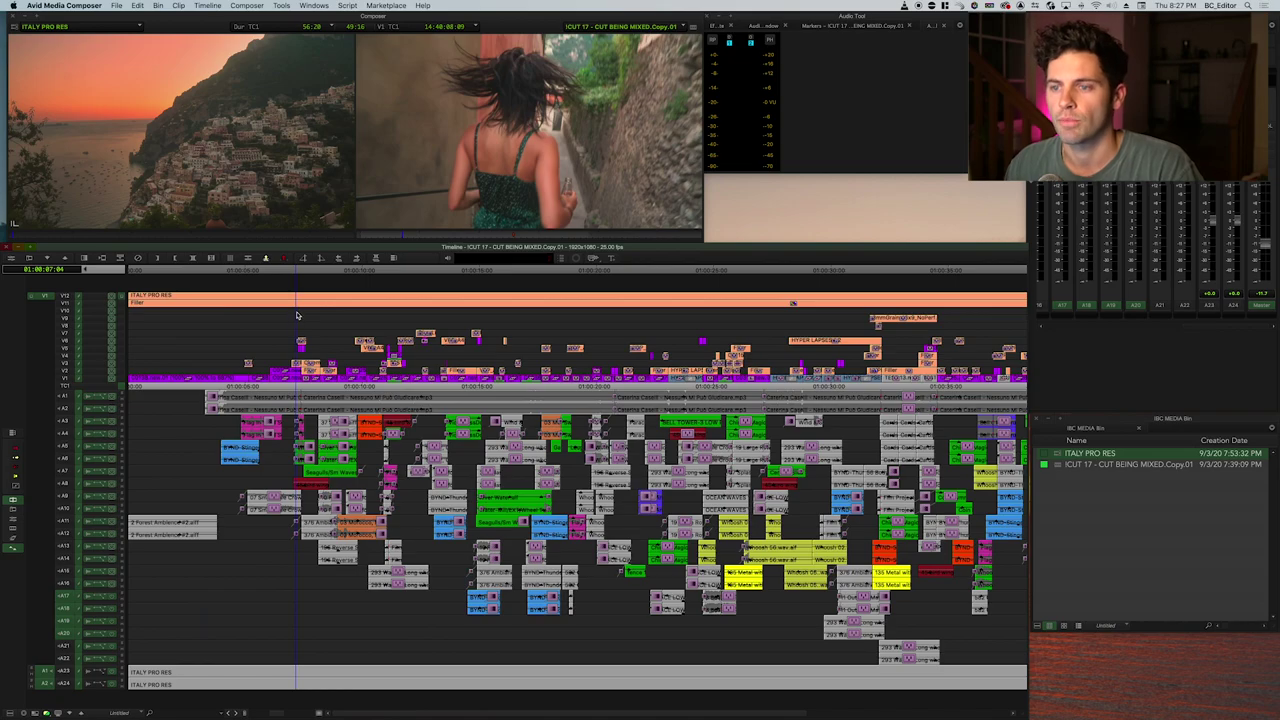
pyautogui.press('space')
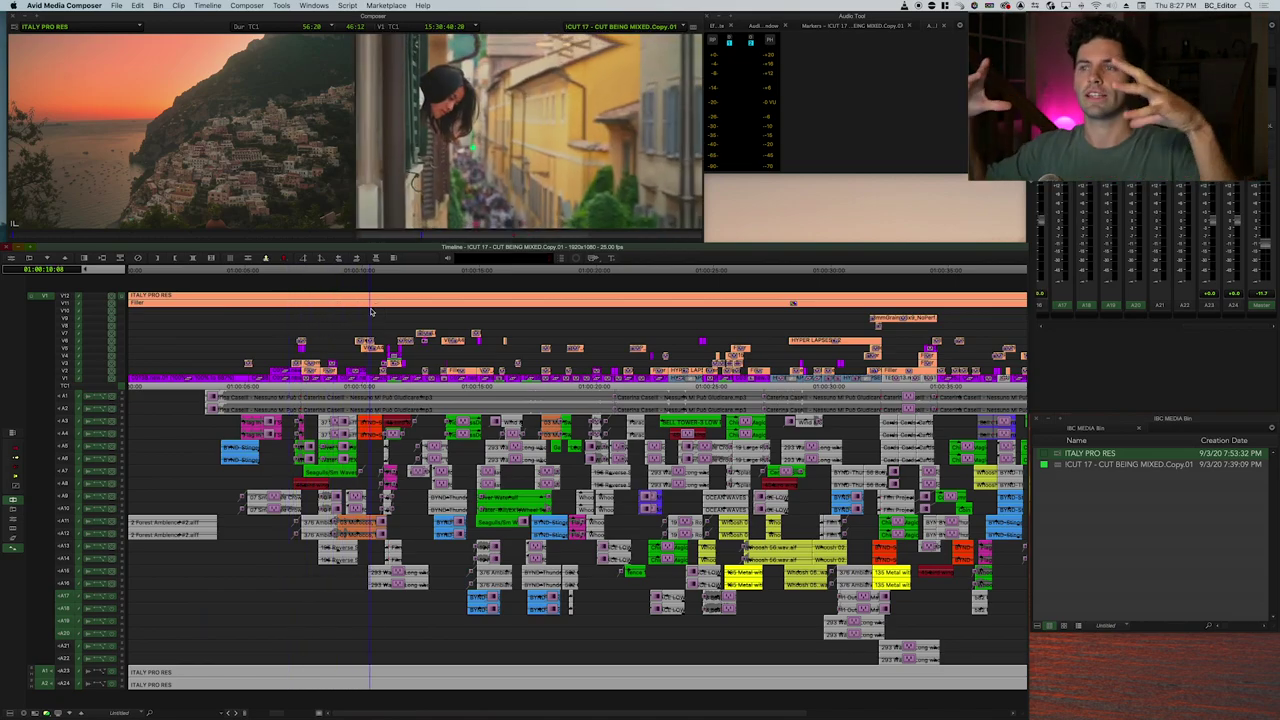
pyautogui.press('space')
pyautogui.hotkey('ctrl', ']')
pyautogui.hotkey('ctrl', ']')
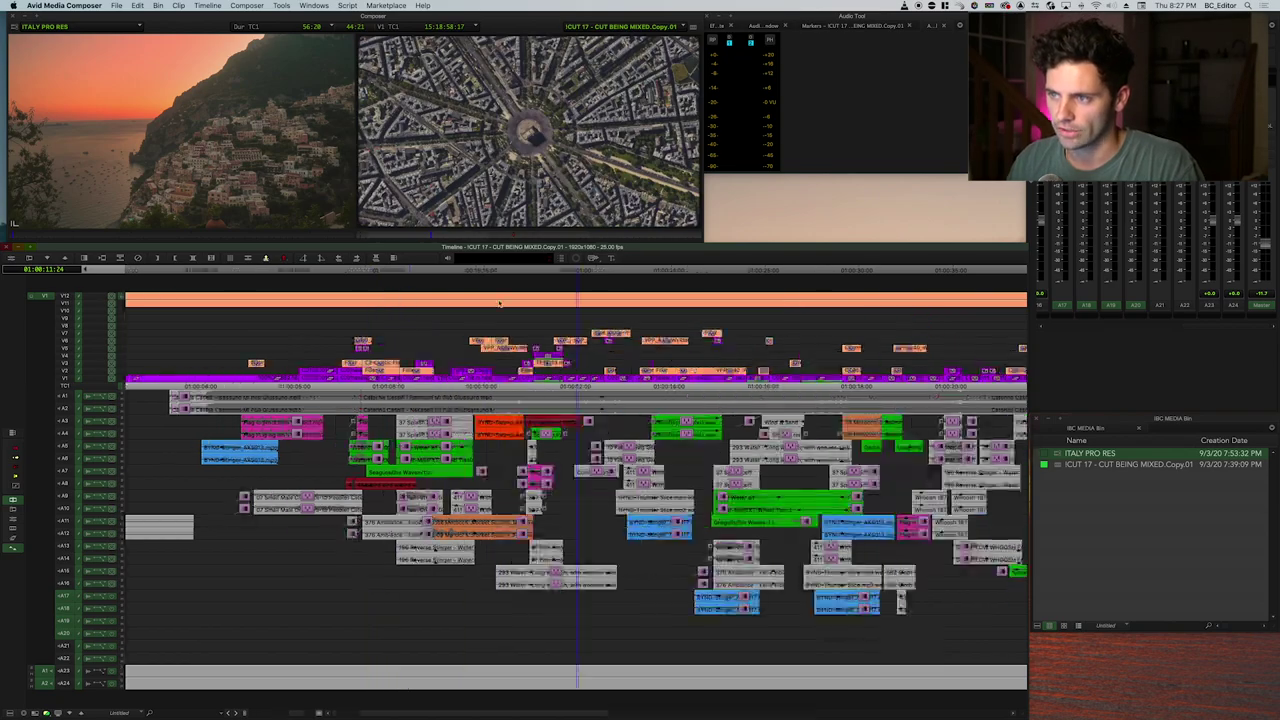
# Scrub through the Italy sequence from about 01:00:10 to inspect its layered effects and sound clips.
pyautogui.click(466, 309)
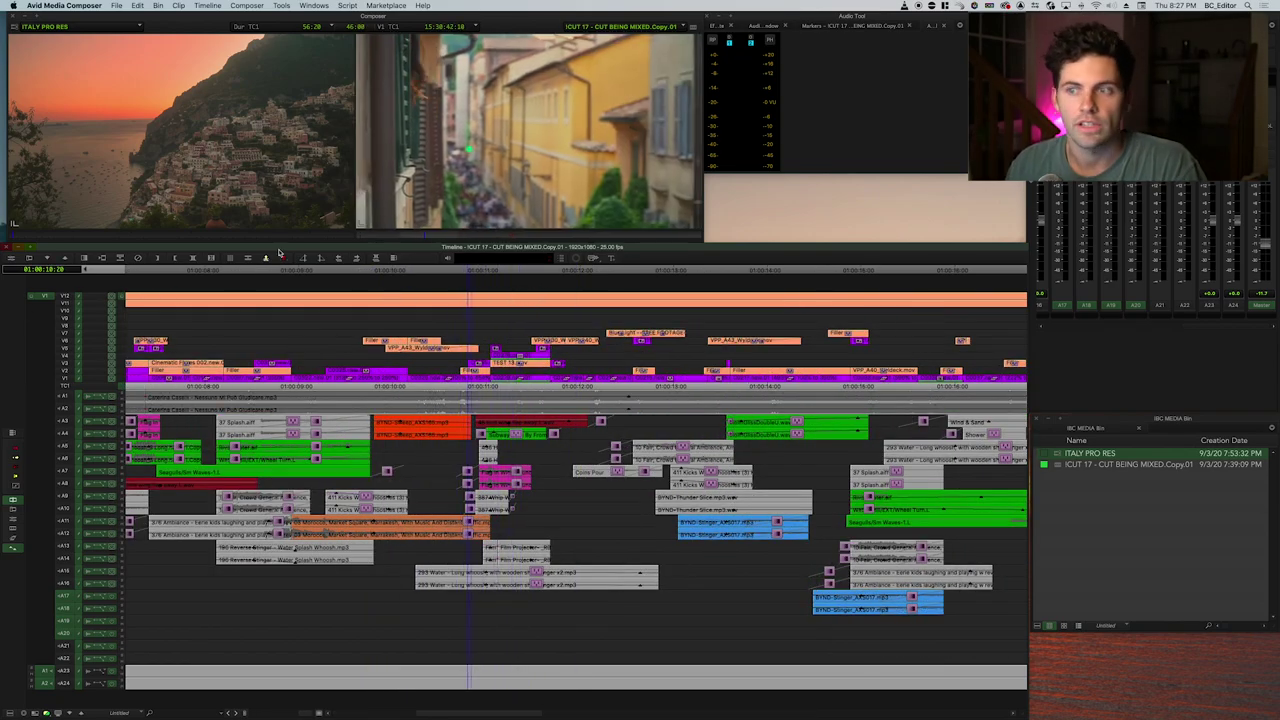
pyautogui.moveTo(520, 319); pyautogui.dragTo(585, 336)
pyautogui.press('super+[')
pyautogui.hotkey('ctrl', ']')
pyautogui.hotkey('ctrl', '[')
pyautogui.hotkey('ctrl', '[')
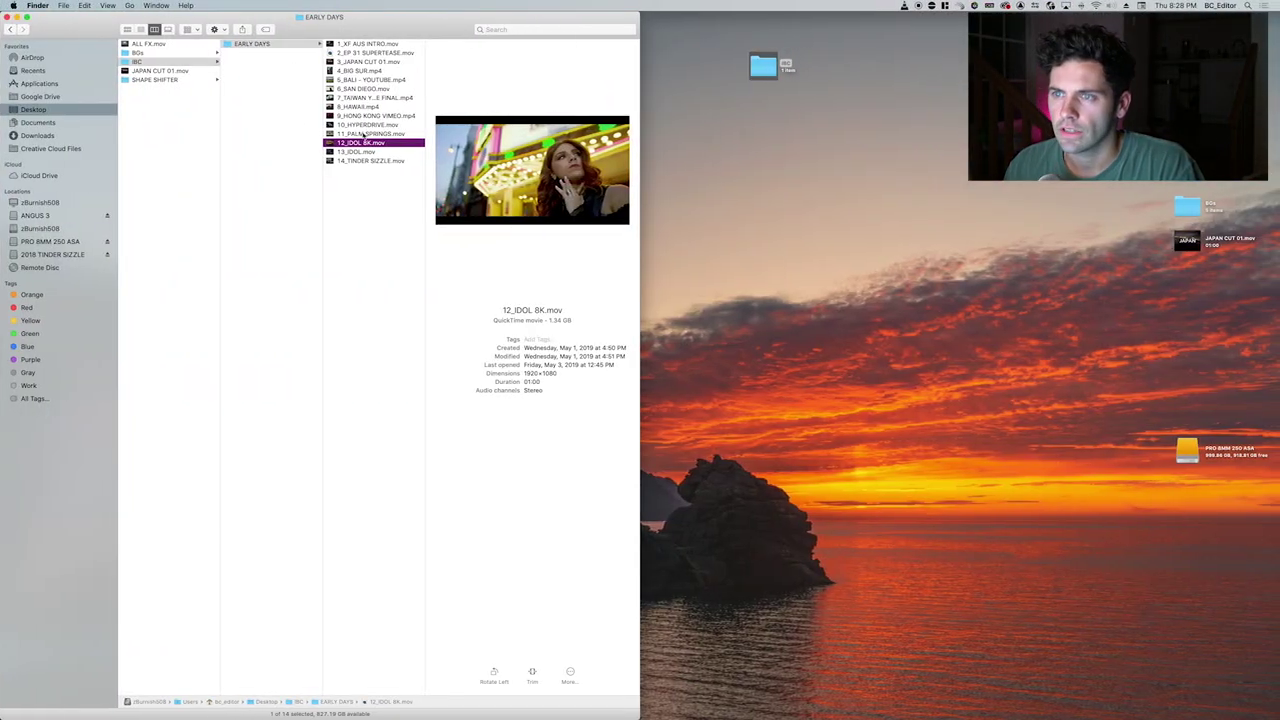
# Switch to Finder and preview 13_IDOL.mov and 14_TINDER SIZZLE.mov from the EARLY DAYS folder.
pyautogui.click(368, 151)
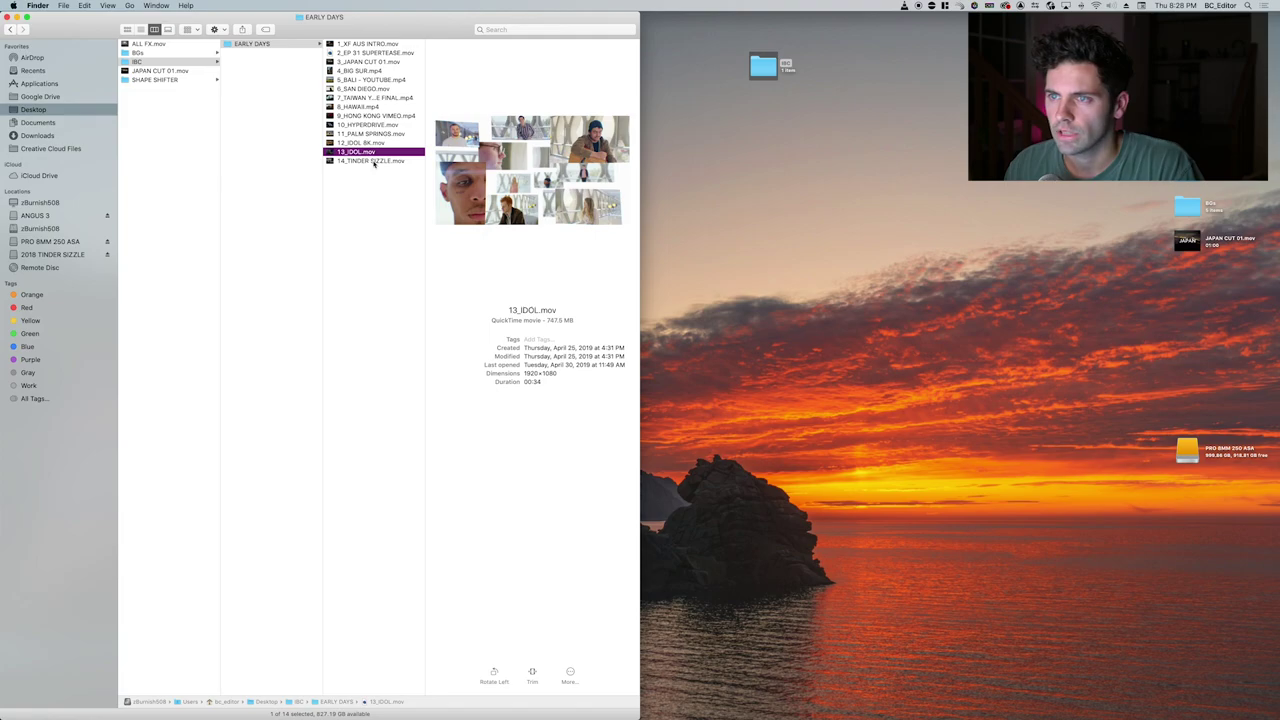
pyautogui.press('space')
pyautogui.press('space')
pyautogui.click(372, 161)
pyautogui.press('space')
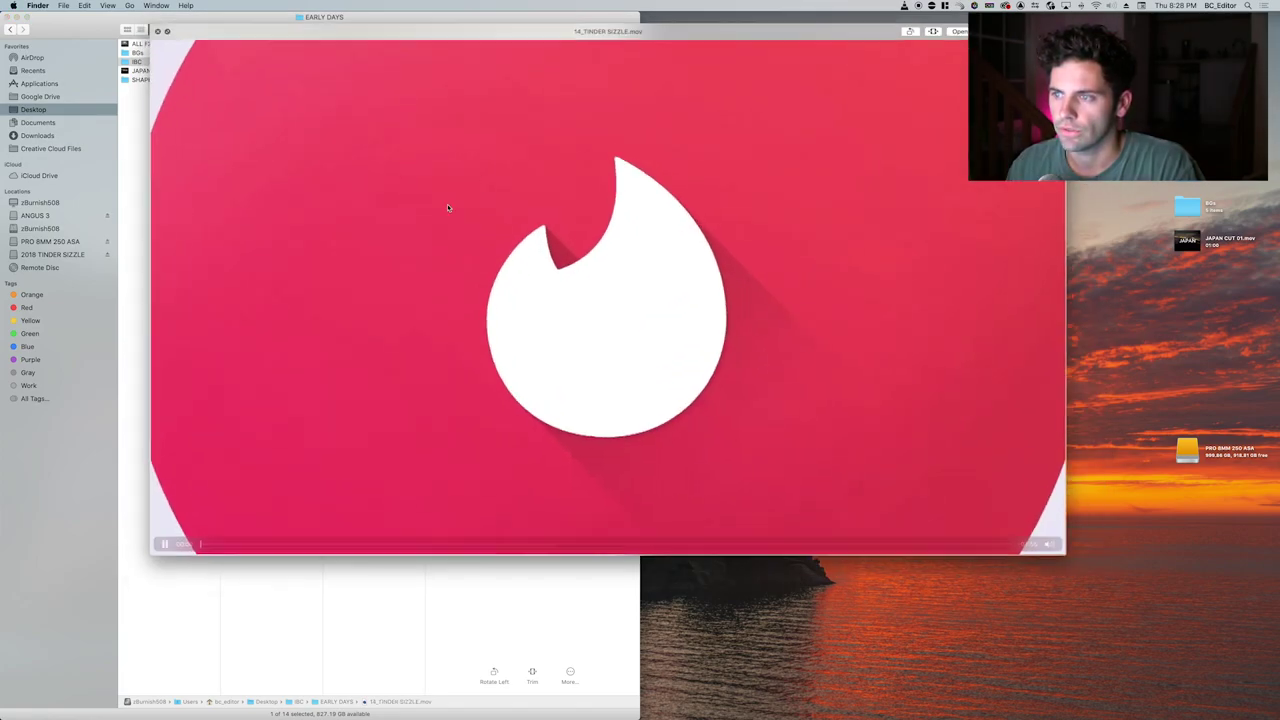
pyautogui.press('space')
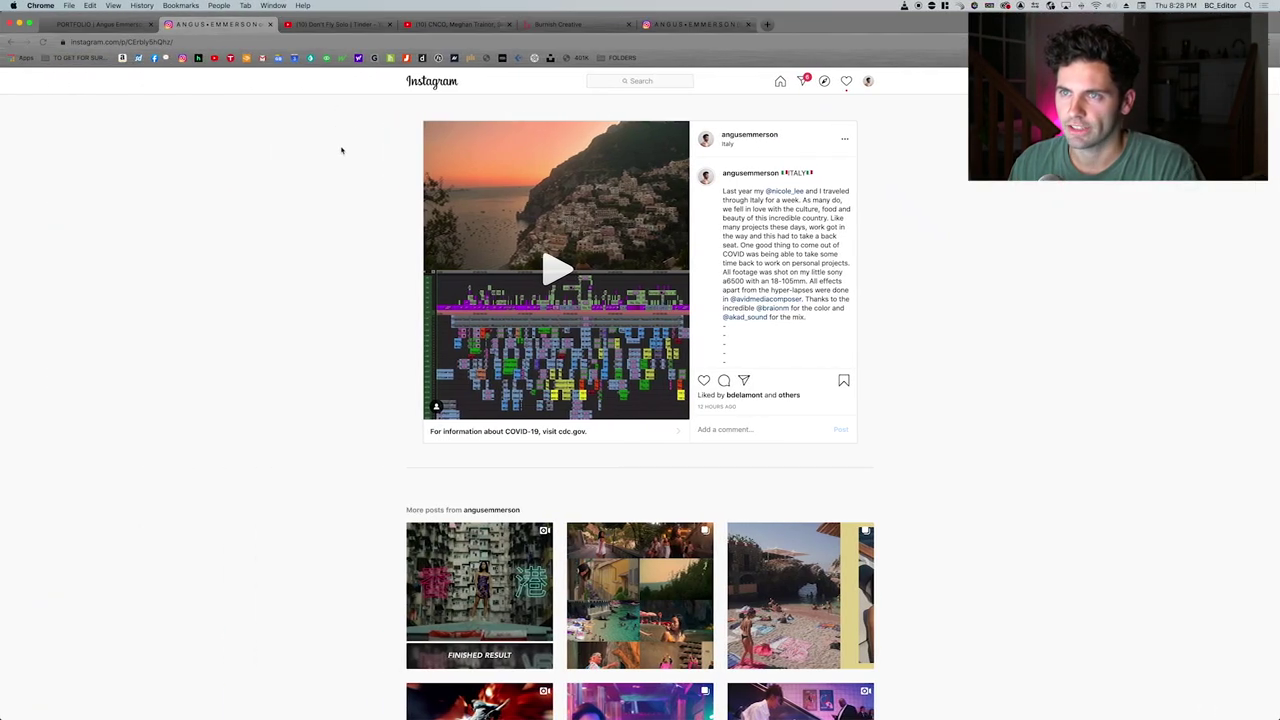
# Return to Avid Media Composer, go to the start of the Italy sequence and survey its full timeline.
pyautogui.hscroll(-5, 345, 140)
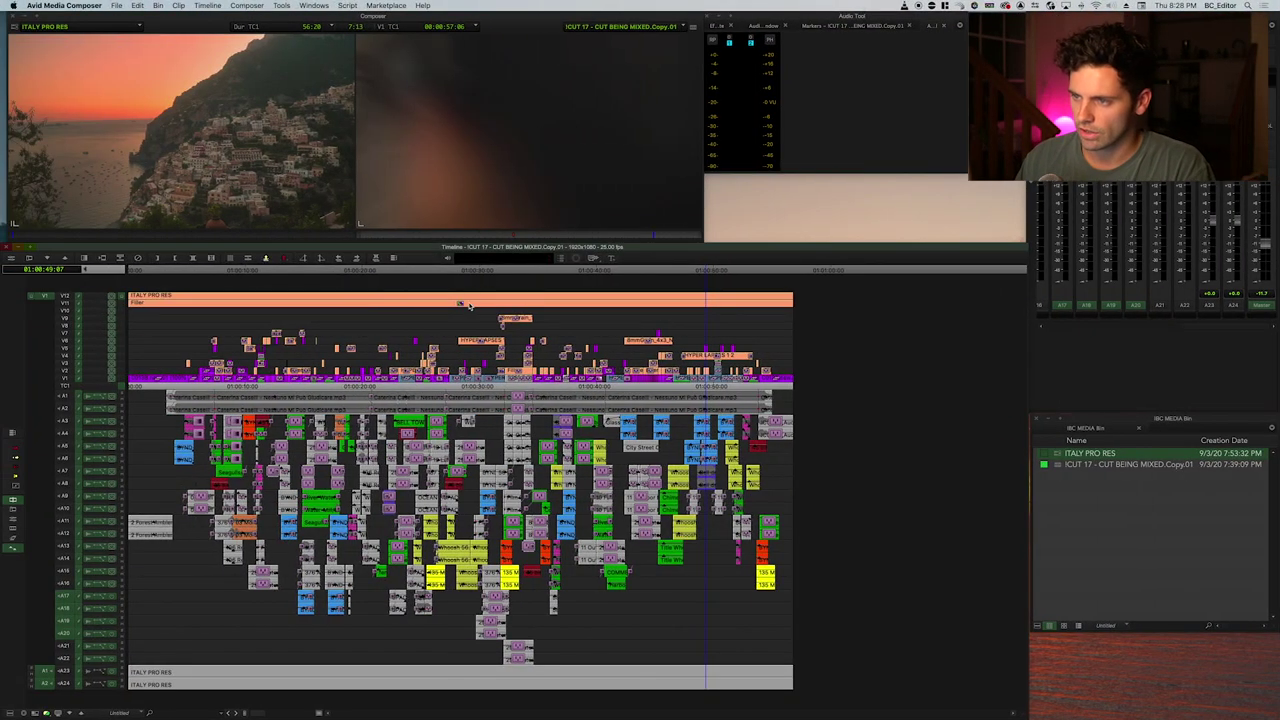
pyautogui.press('Home')
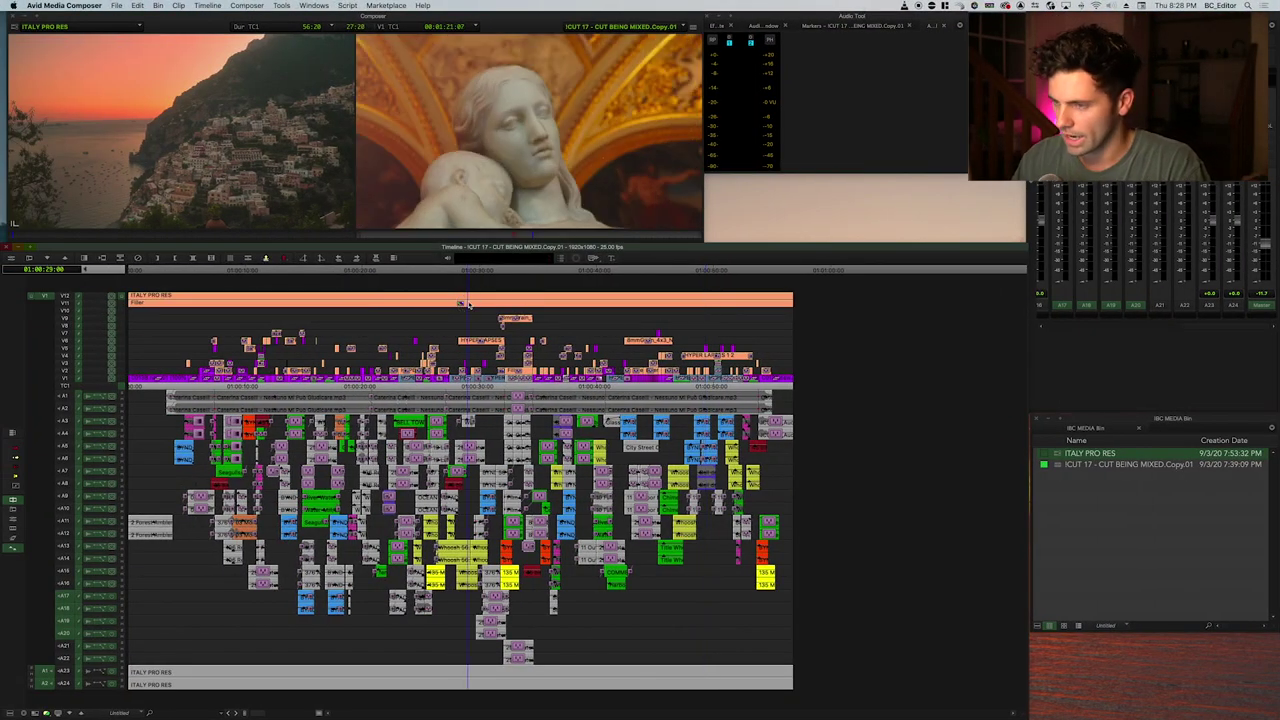
pyautogui.press('super+]')
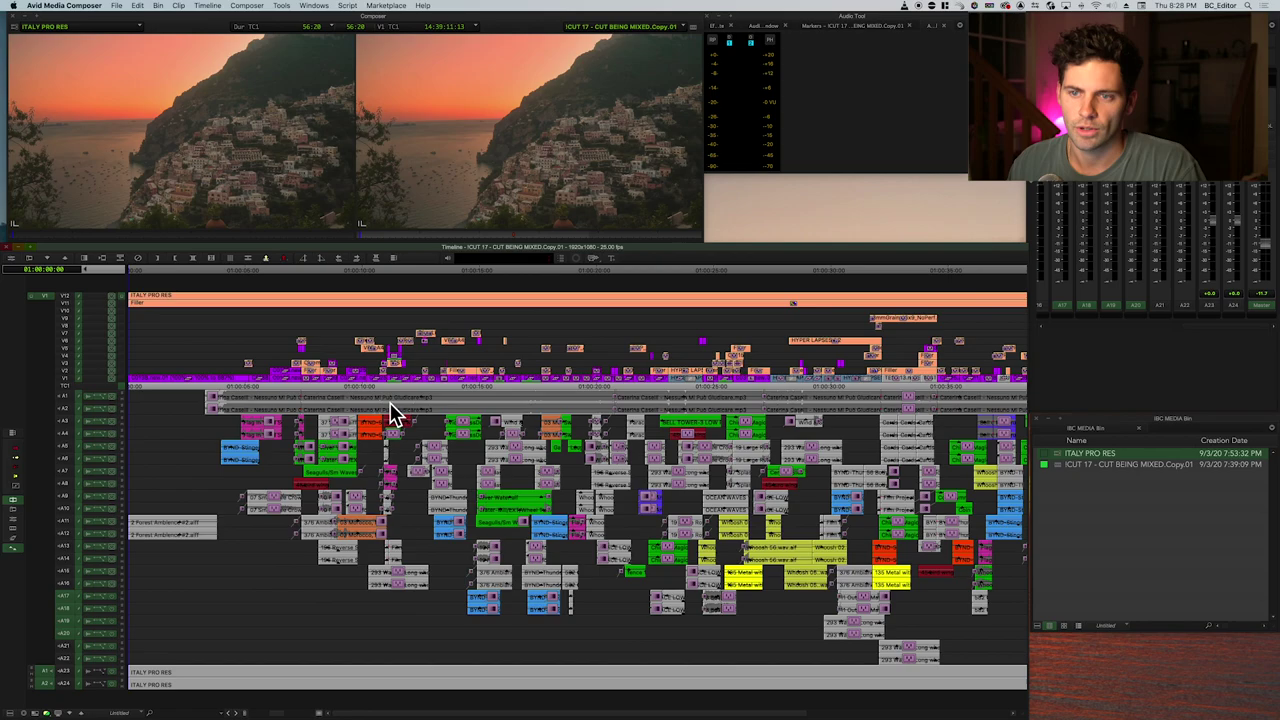
pyautogui.press('super+[')
pyautogui.press('super+[')
pyautogui.press('super+]')
pyautogui.press('super+]')
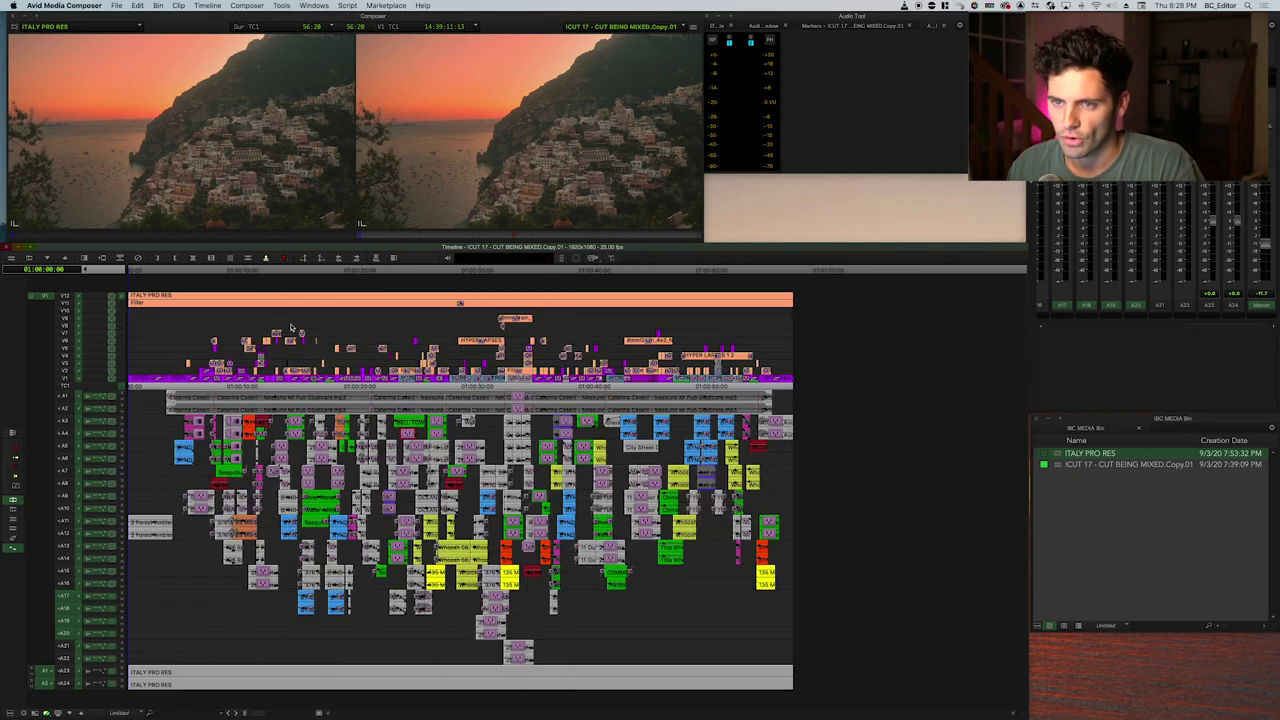
# Play the Italy sequence from its start through to the end.
pyautogui.moveTo(126, 317); pyautogui.dragTo(1, 309)
pyautogui.press('Home')
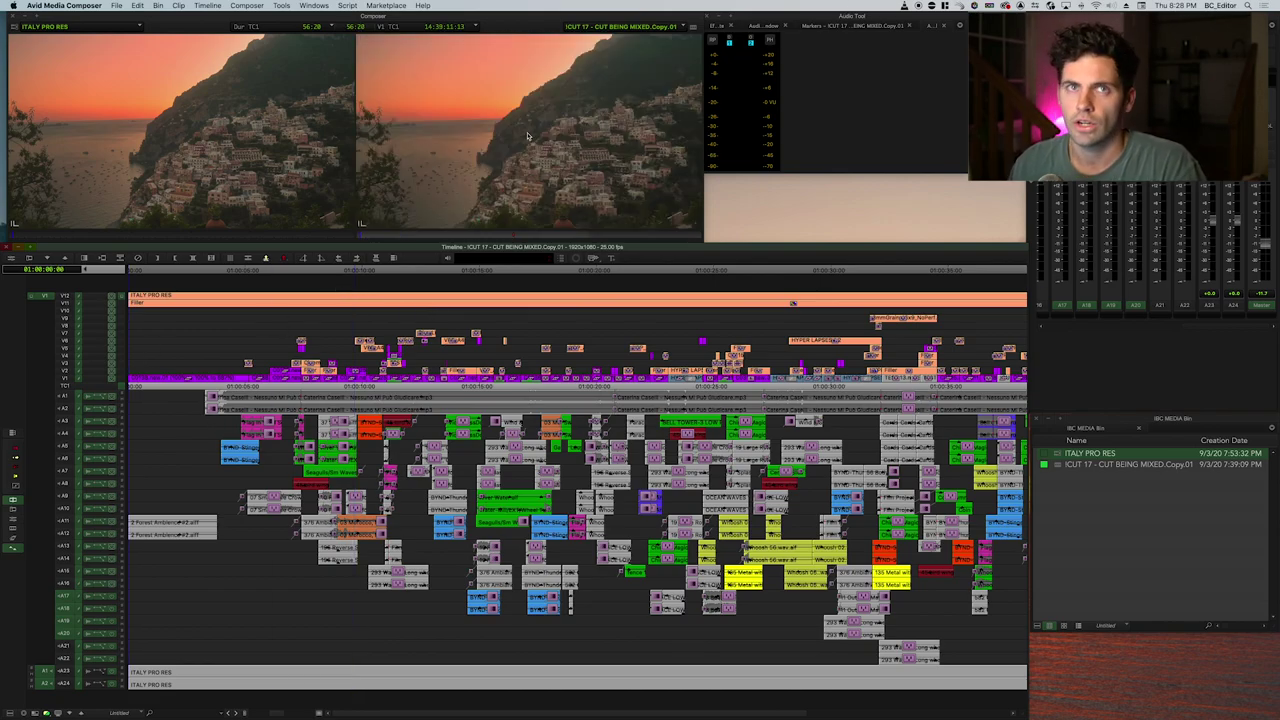
pyautogui.press('space')
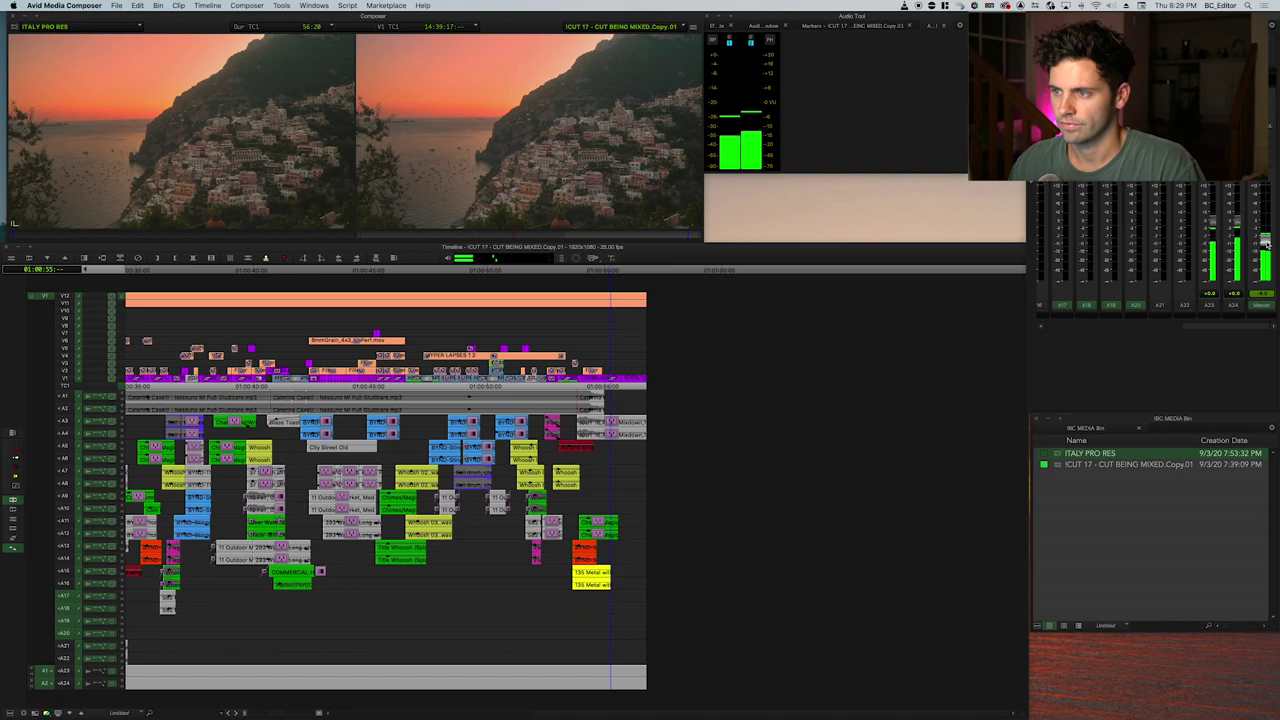
pyautogui.press('space')
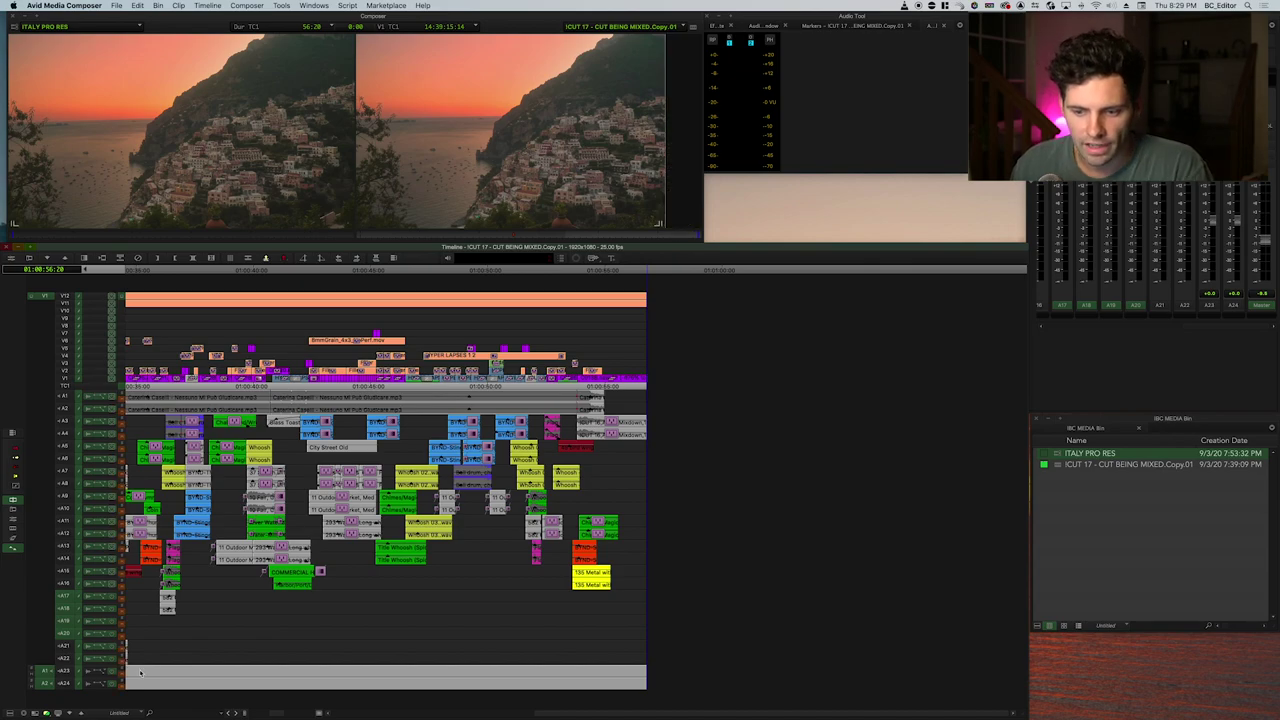
# Go back to the start of the Italy sequence and replay its opening seconds to examine the sound layers.
pyautogui.click(228, 627)
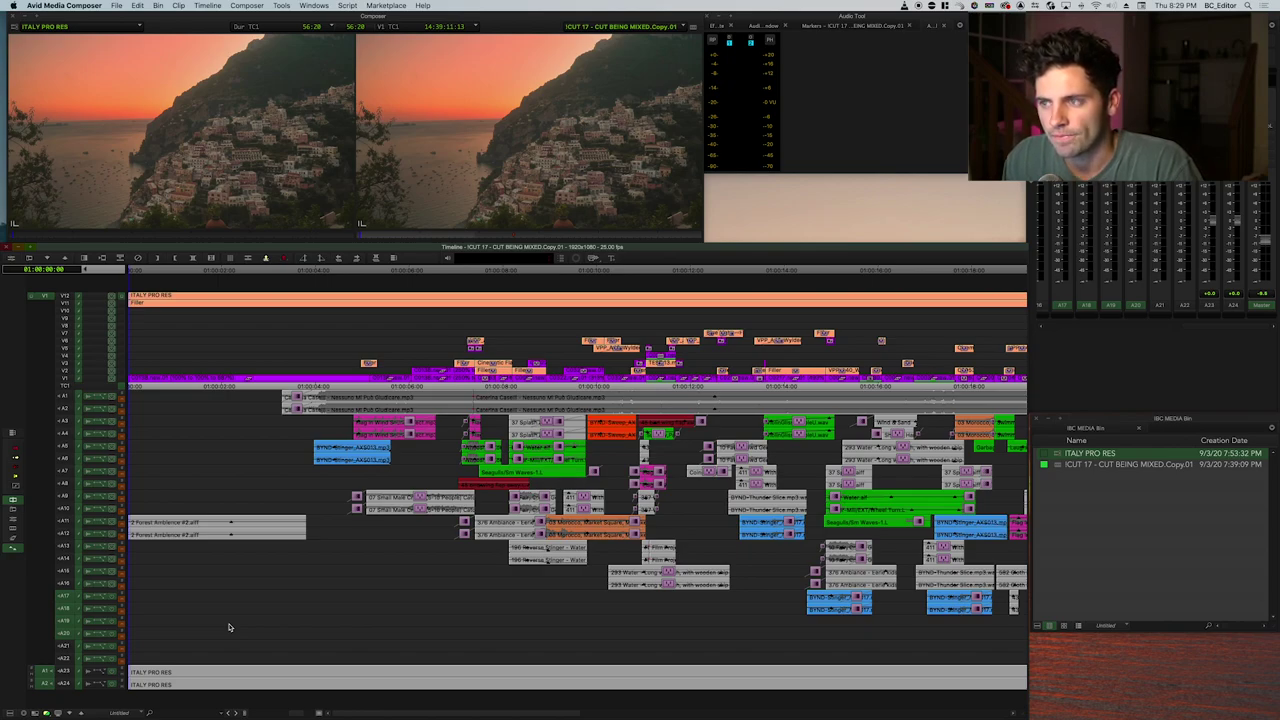
pyautogui.moveTo(432, 399); pyautogui.dragTo(72, 345)
pyautogui.press('space')
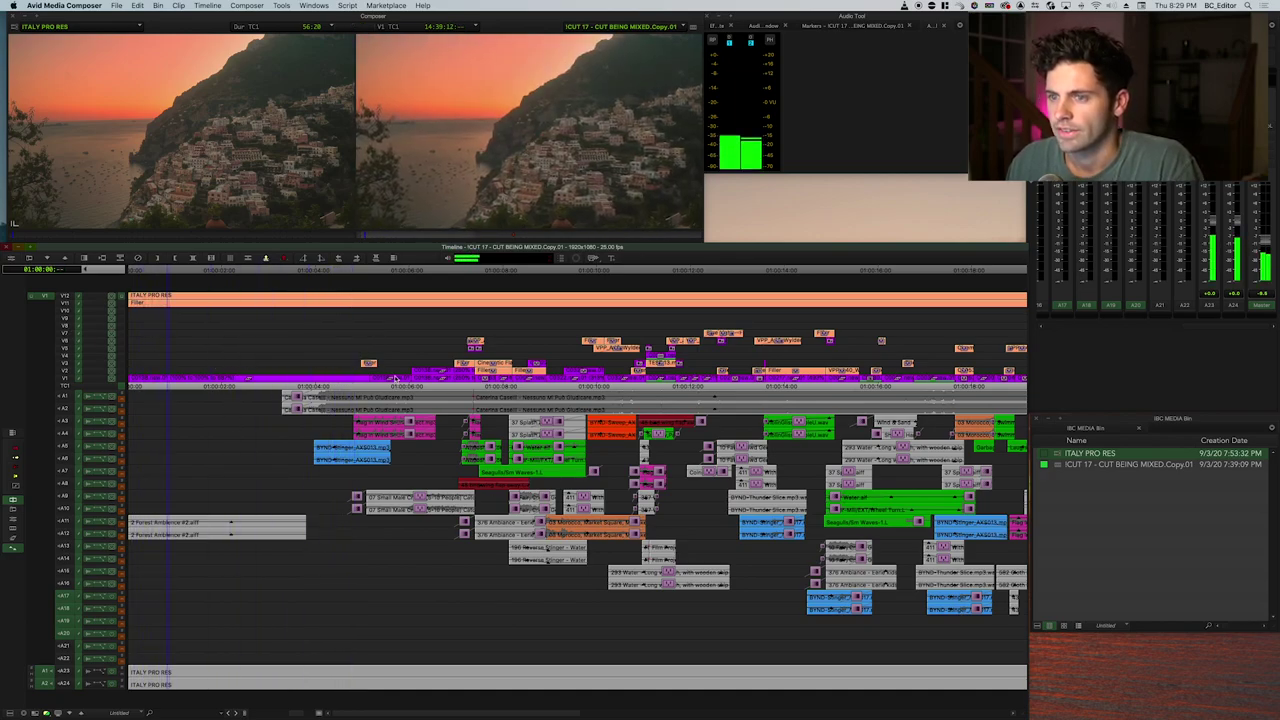
pyautogui.click(303, 363)
pyautogui.hotkey('ctrl', ']')
pyautogui.press('space')
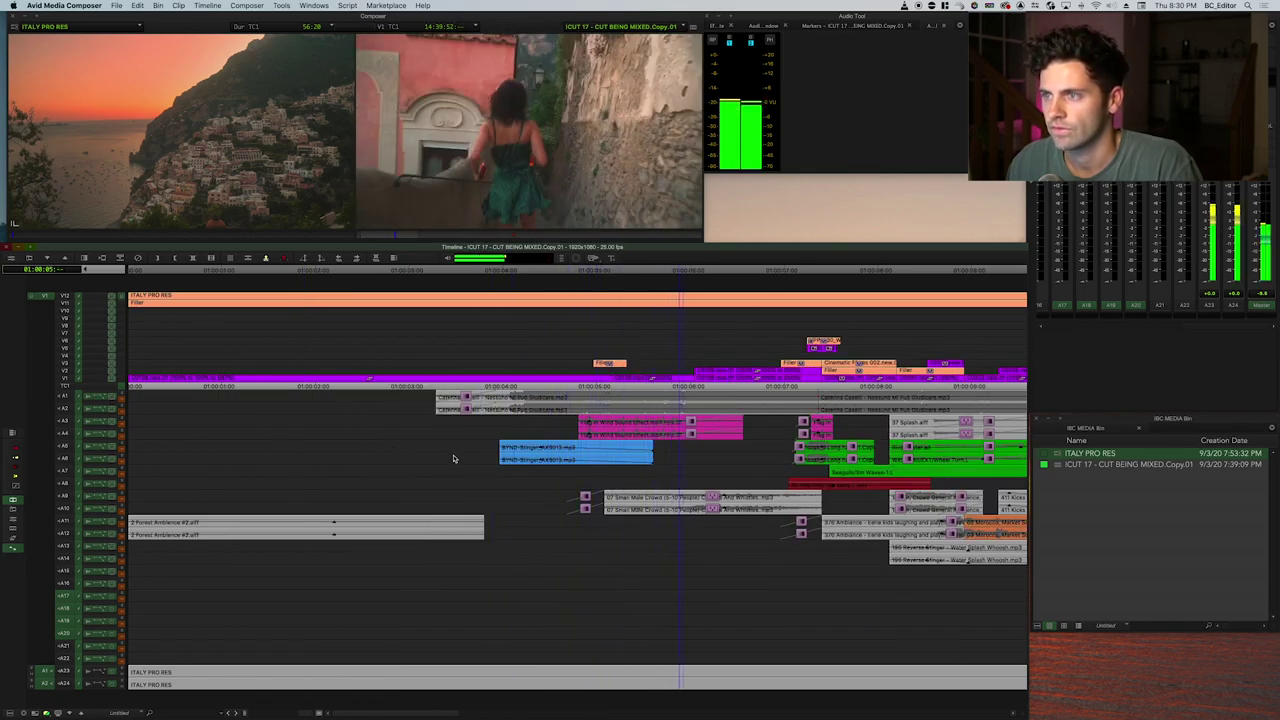
pyautogui.press('space')
pyautogui.hotkey('ctrl', ']')
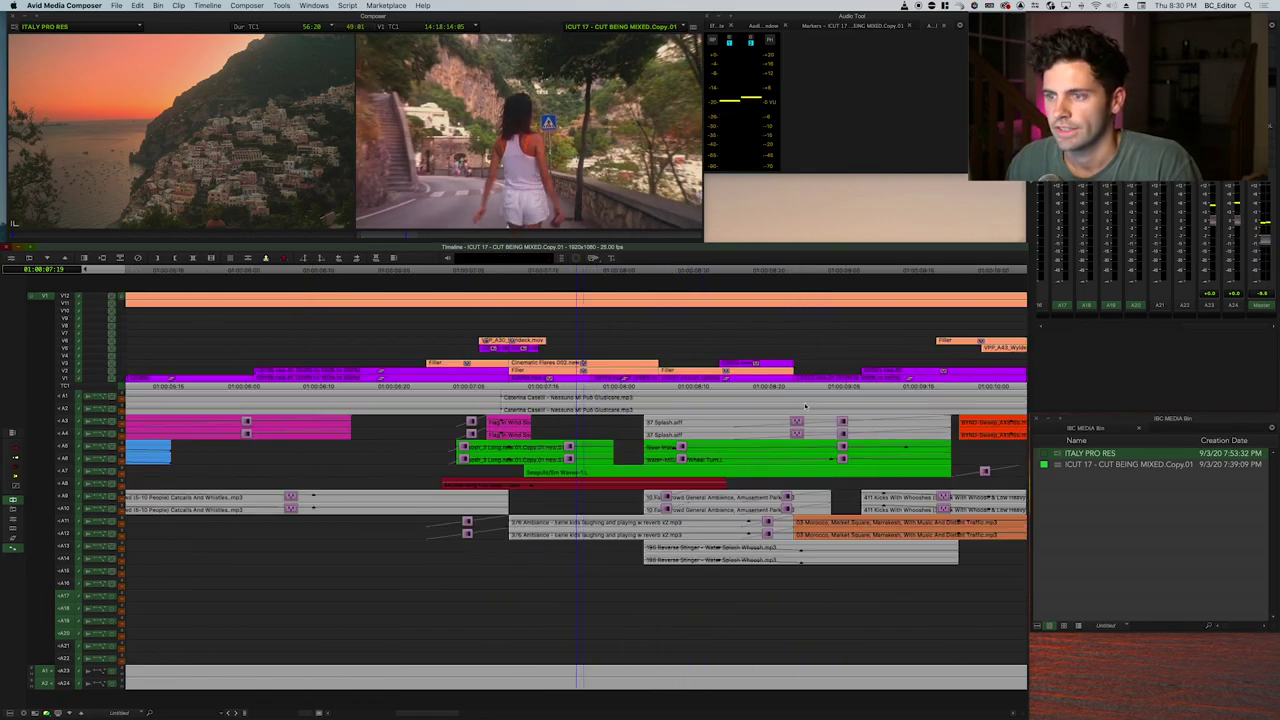
# Park the playhead at 01:00:07:06, enlarge all the tracks and leave only video track V5 selected.
pyautogui.hotkey('ctrl', ']')
pyautogui.moveTo(348, 357); pyautogui.dragTo(388, 339)
pyautogui.press('super+a')
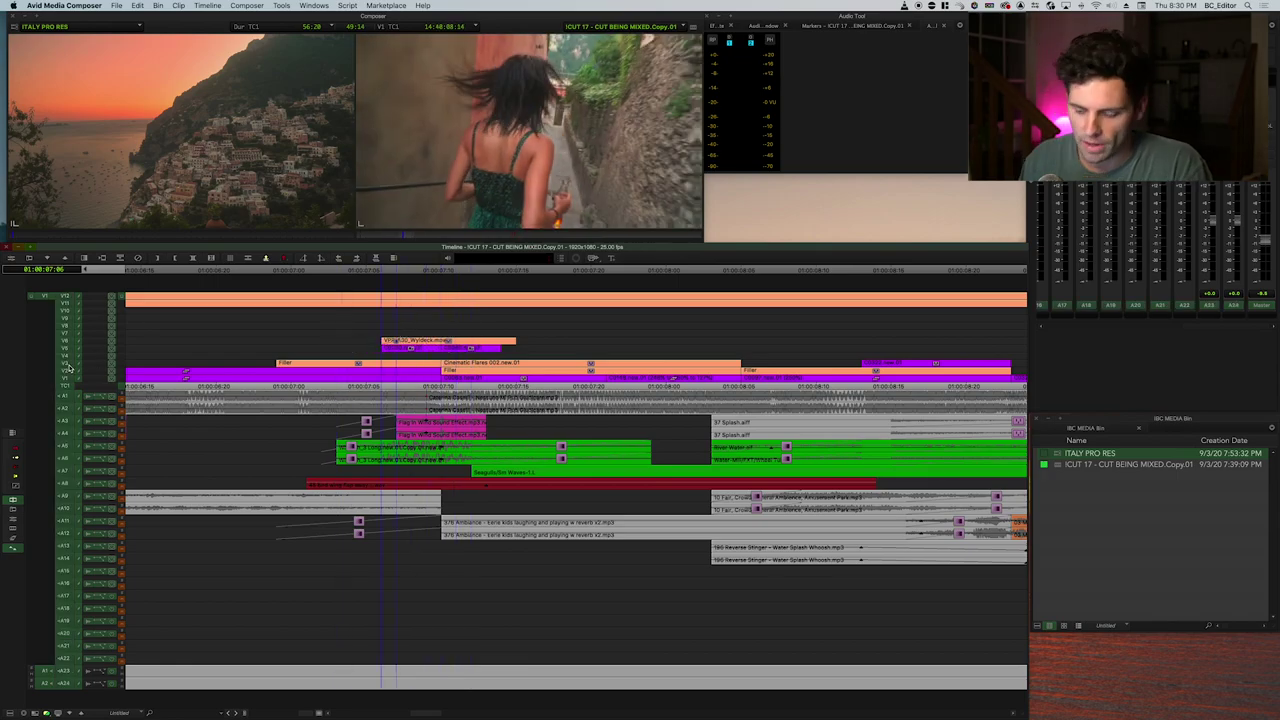
pyautogui.press('super+l')
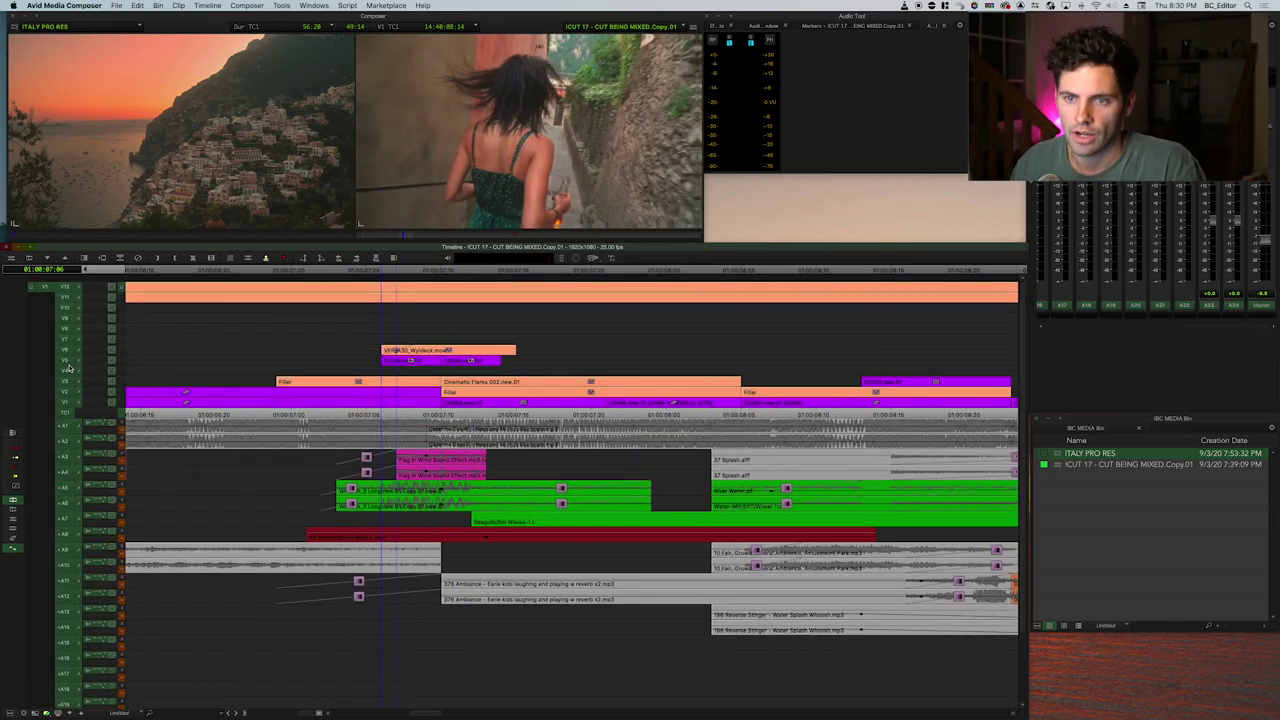
pyautogui.press('super+shift+a')
pyautogui.click(70, 361)
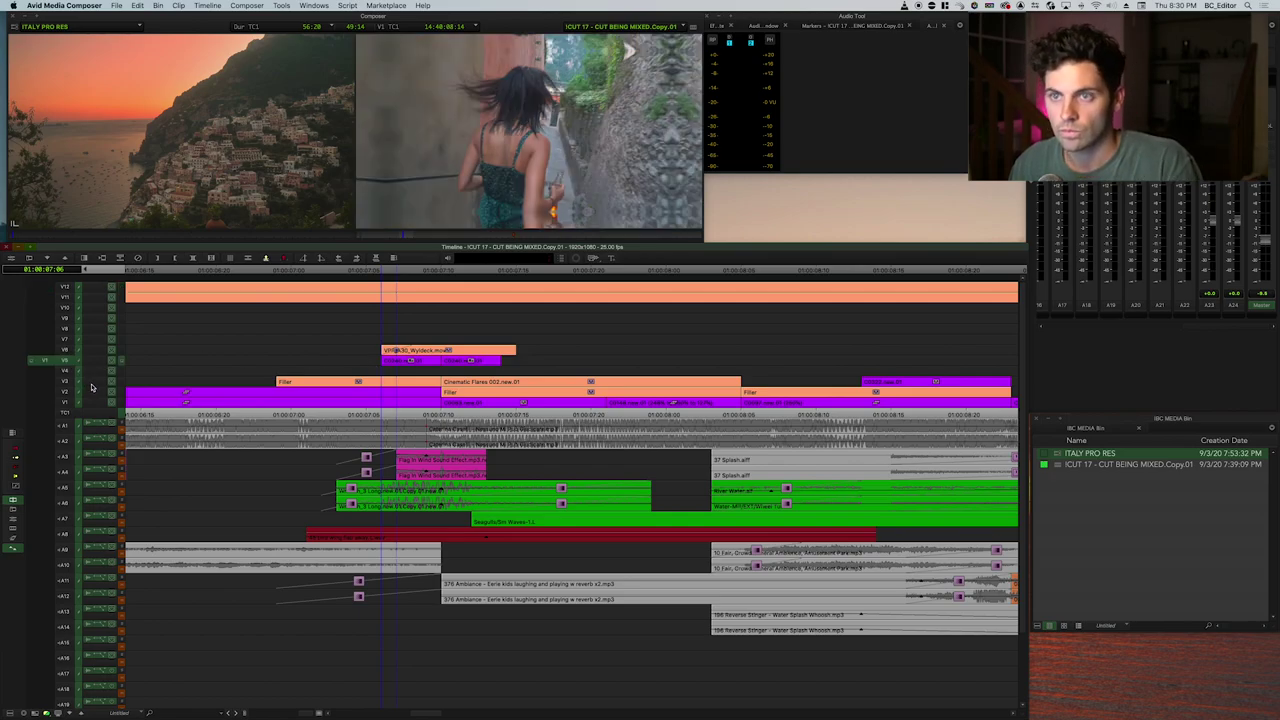
# Load the source clip C0240.new.01 for the V5 shot, then play and scrub through its raw footage.
pyautogui.press('n')
pyautogui.click(243, 137)
pyautogui.press('Escape')
pyautogui.press('Up')
pyautogui.press('Up')
pyautogui.press('Up')
pyautogui.moveTo(527, 407); pyautogui.dragTo(351, 411)
pyautogui.press('space')
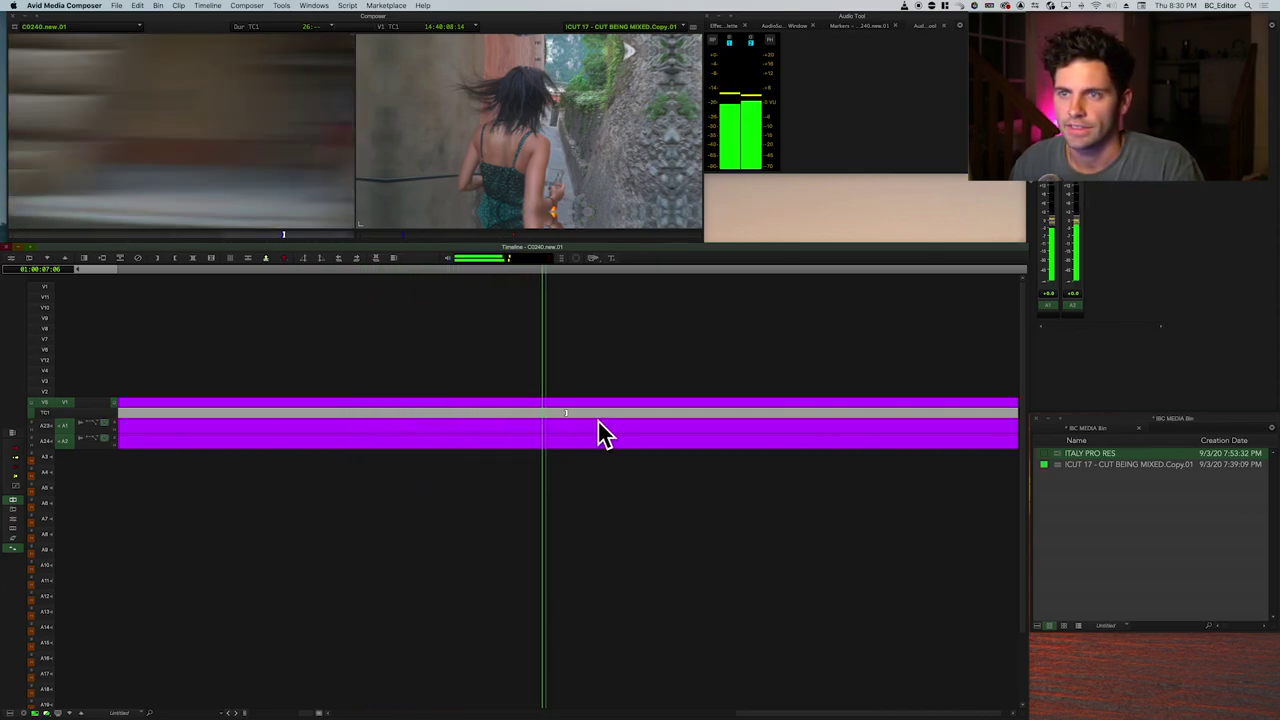
pyautogui.press('space')
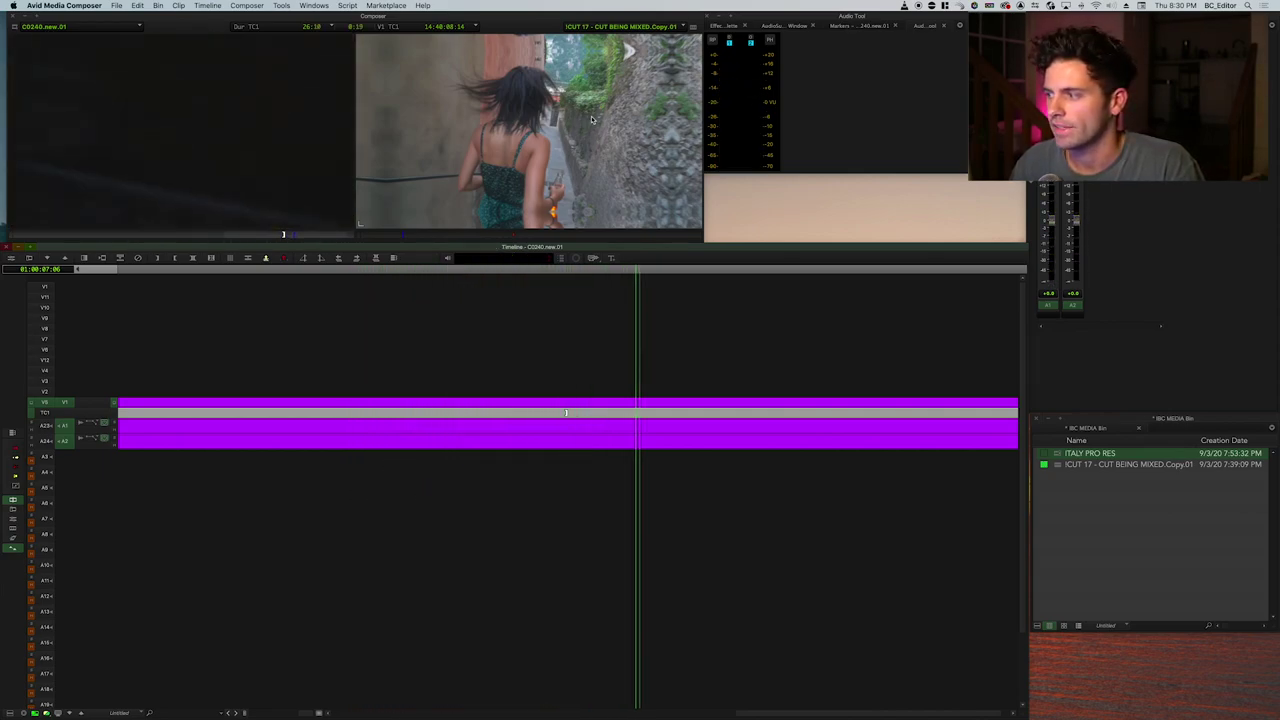
pyautogui.moveTo(570, 425)
pyautogui.mouseDown()
pyautogui.moveTo(523, 417)
pyautogui.moveTo(558, 416)
pyautogui.mouseUp()
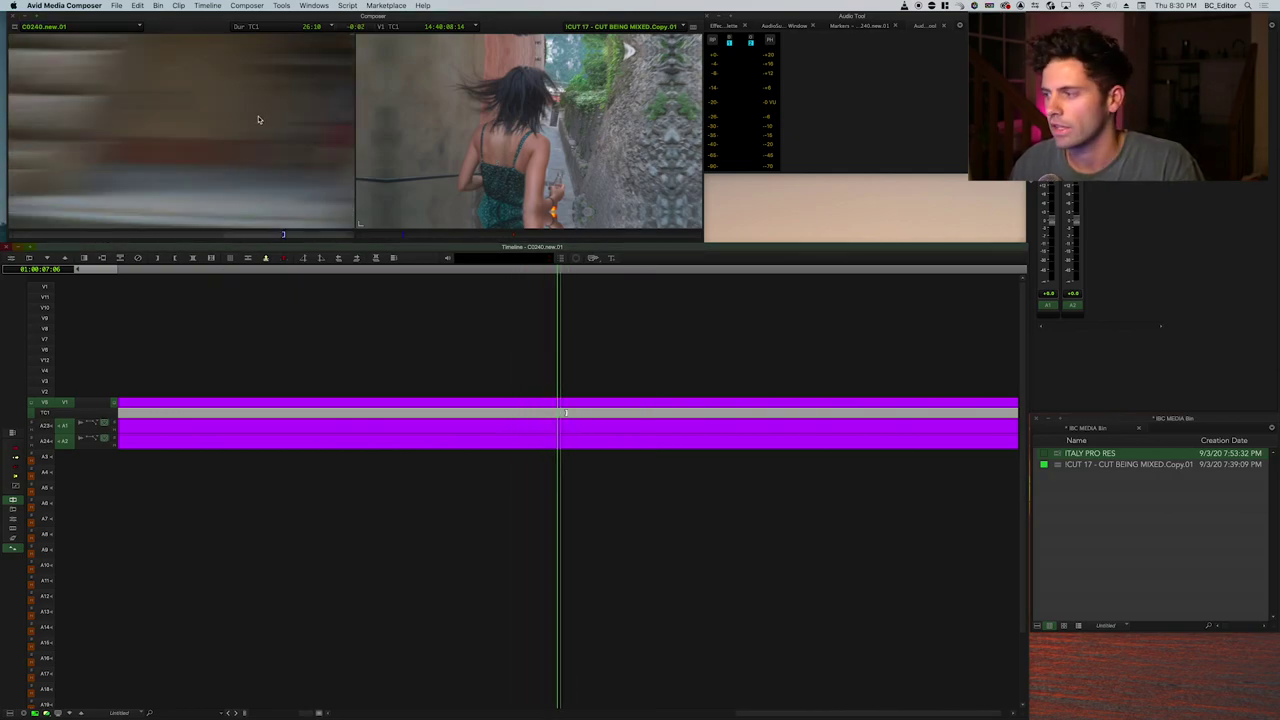
# Open the CUTS.avb bin from the ITALY PAL folder in Avid Projects.
pyautogui.click(1145, 543)
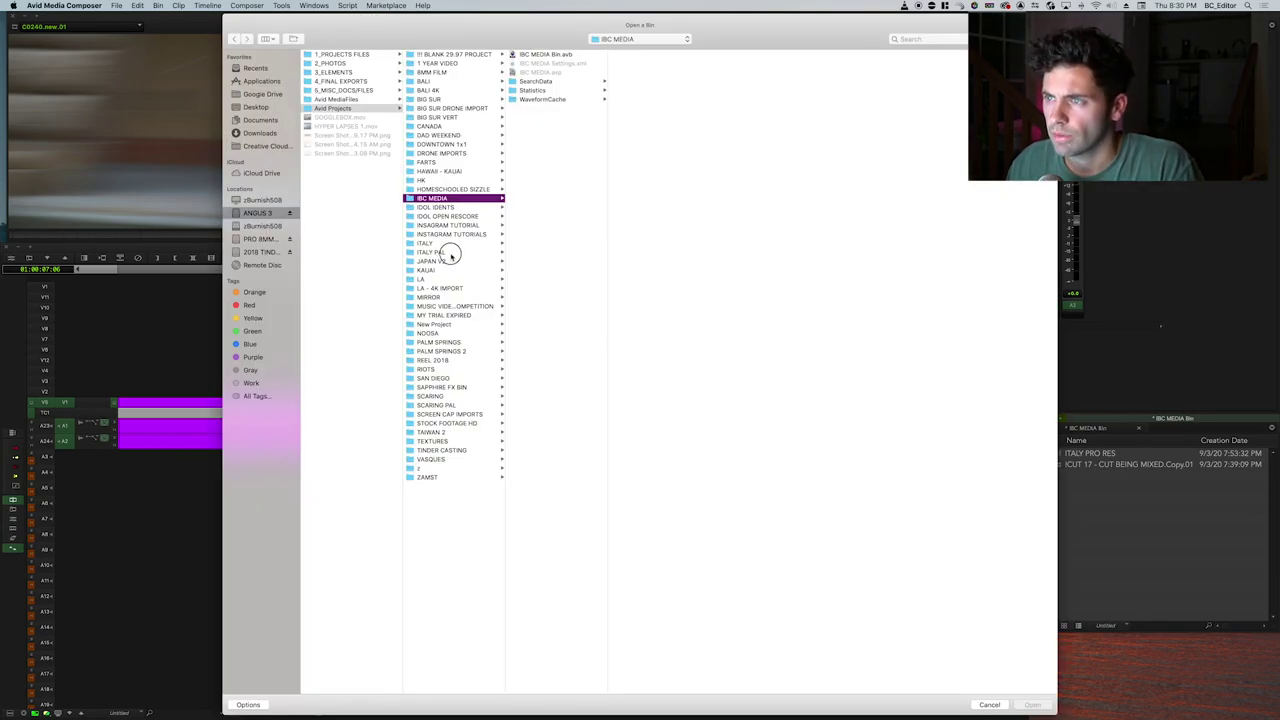
pyautogui.click(448, 253)
pyautogui.click(565, 147)
pyautogui.click(550, 74)
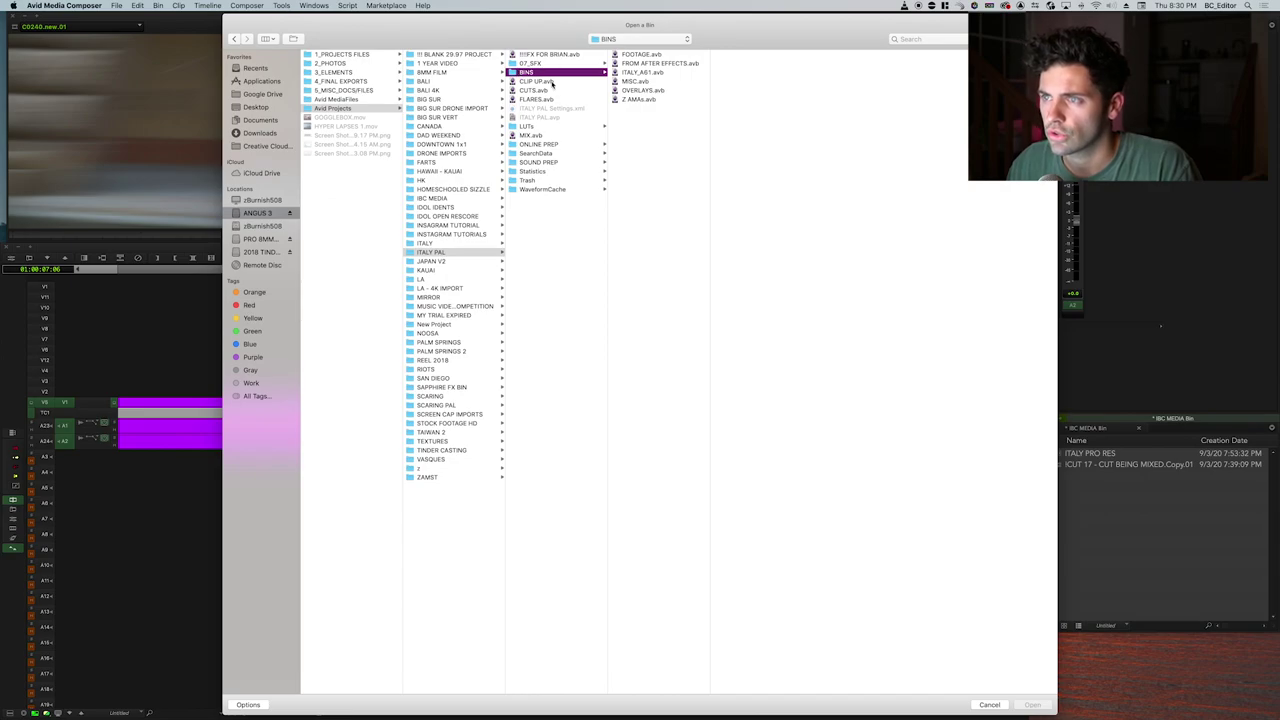
pyautogui.click(534, 90)
pyautogui.press('Return')
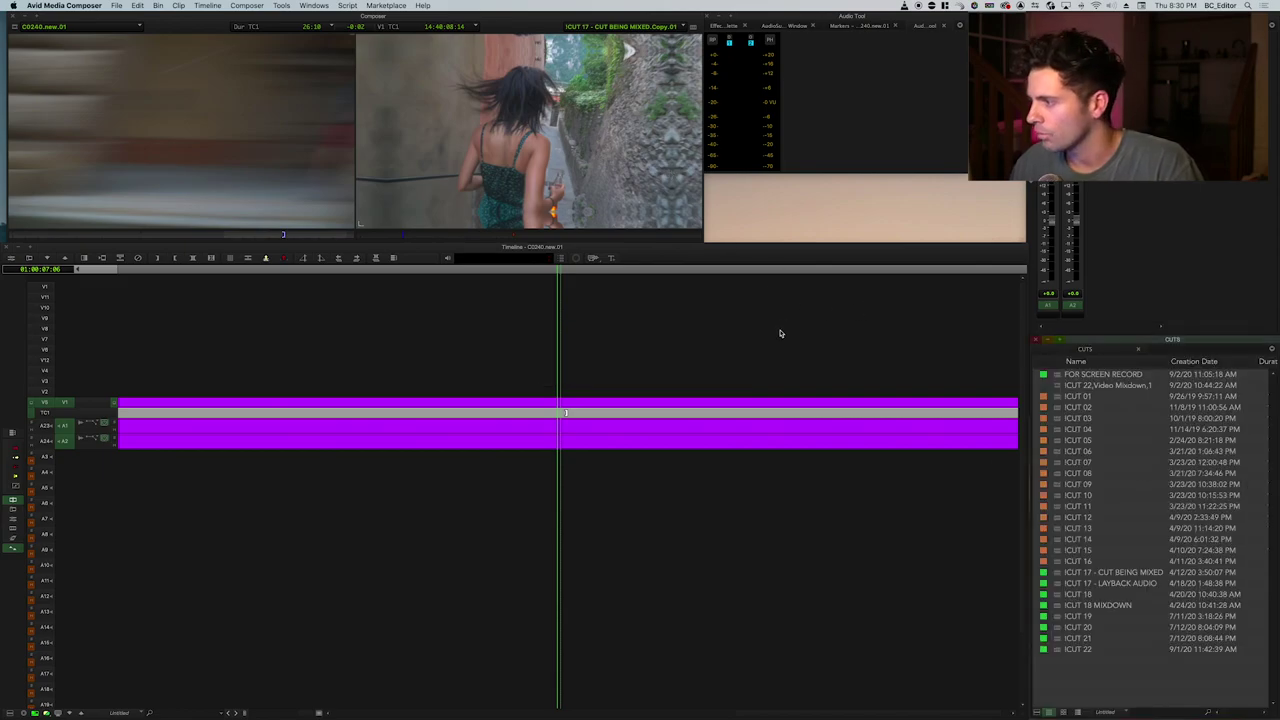
# Dock the CUTS bin beside the IBC MEDIA bin and load !CUT 01 as the source, showing its whole timeline.
pyautogui.moveTo(1124, 342); pyautogui.dragTo(1120, 410)
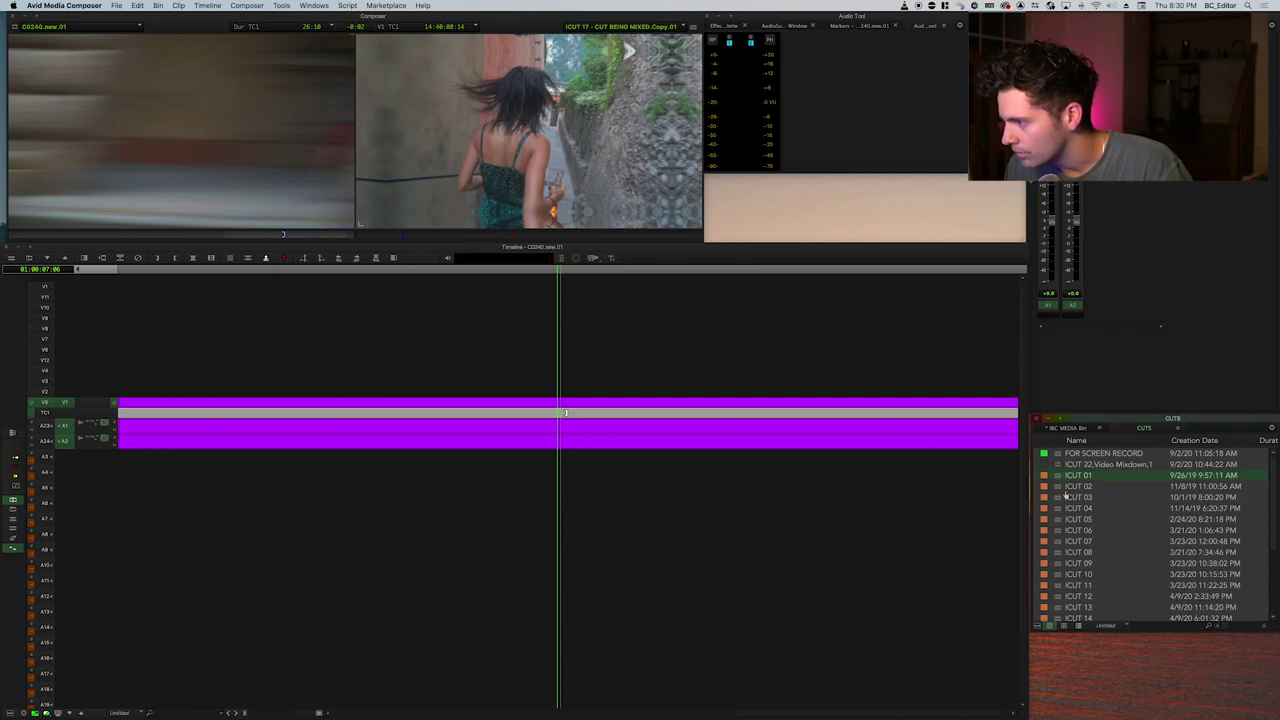
pyautogui.moveTo(1060, 481); pyautogui.dragTo(254, 114)
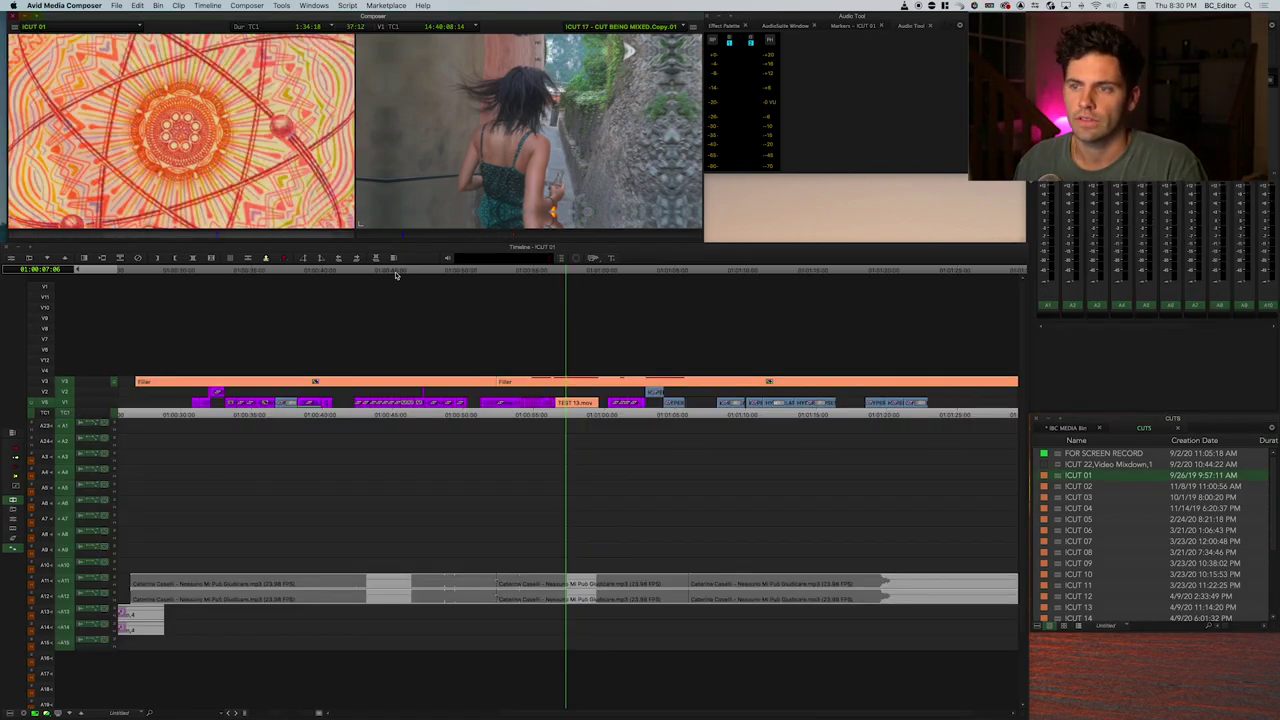
pyautogui.press('Escape')
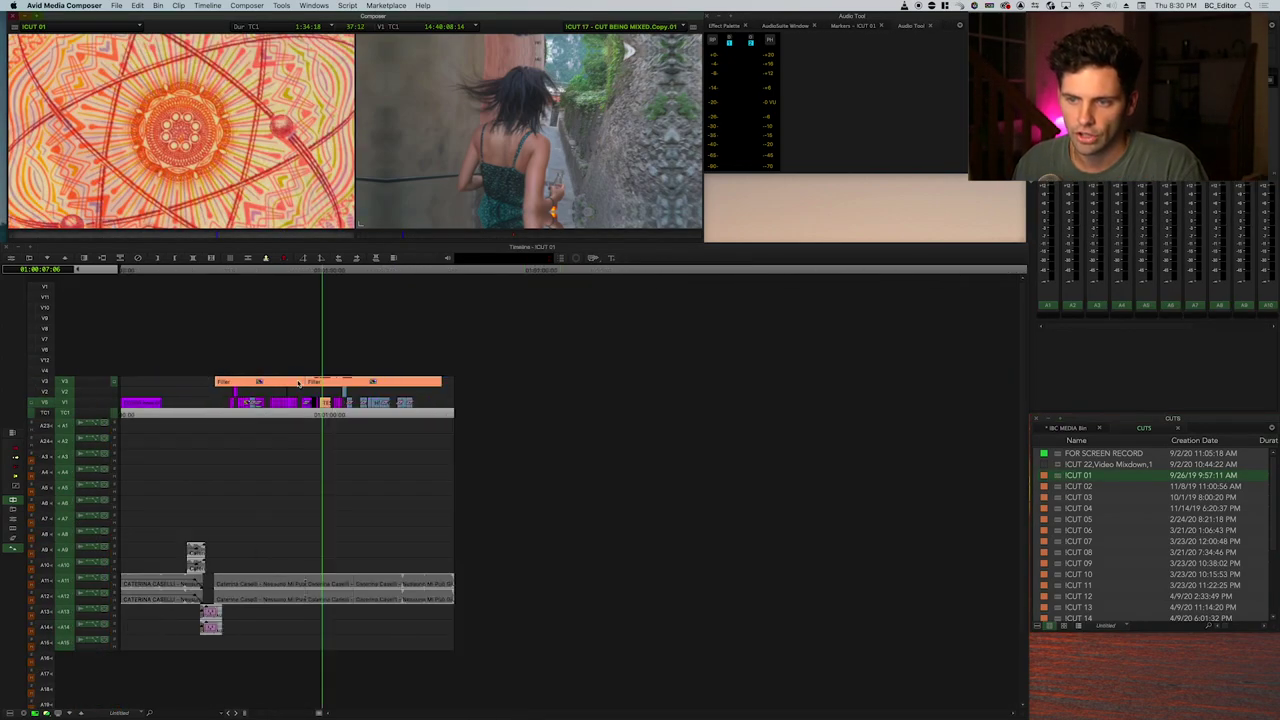
# Scrub through the early montage of the !CUT 01 source timeline, examining its clips in closer detail.
pyautogui.click(240, 397)
pyautogui.press('super+]')
pyautogui.press('super+]')
pyautogui.click(511, 399)
pyautogui.moveTo(516, 396); pyautogui.dragTo(634, 391)
pyautogui.press('super+]')
pyautogui.press('super+]')
pyautogui.press('Up')
pyautogui.press('Down')
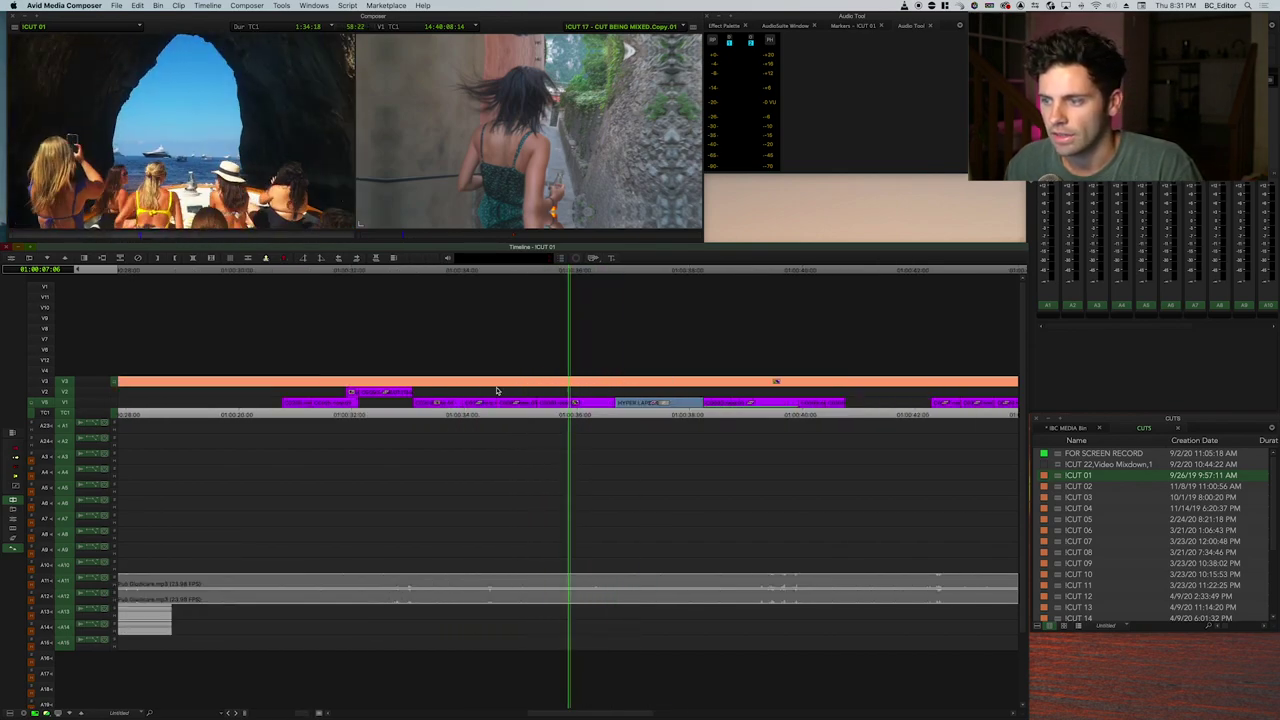
# Switch to the !CUT 17 - CUT BEING MIXED.Copy.01 sequence and scrub its opening shots to the beach shot at 01:00:08:14.
pyautogui.click(572, 50)
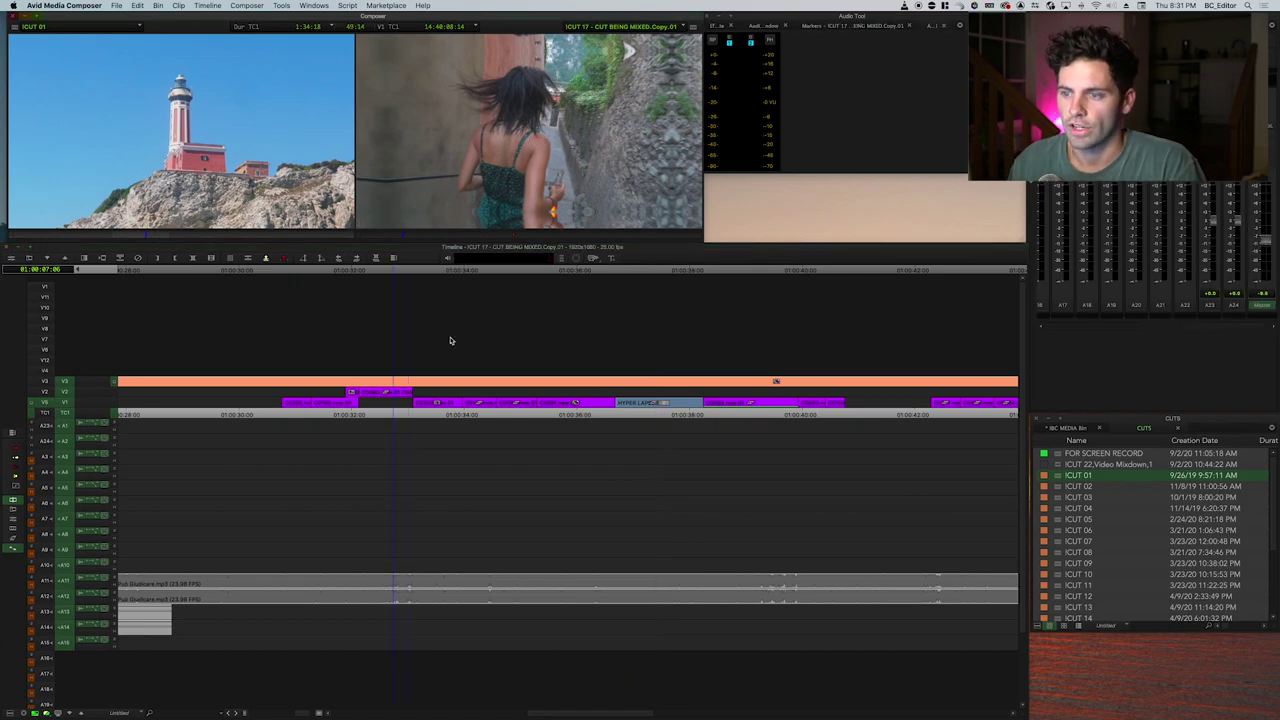
pyautogui.moveTo(442, 326); pyautogui.dragTo(597, 325)
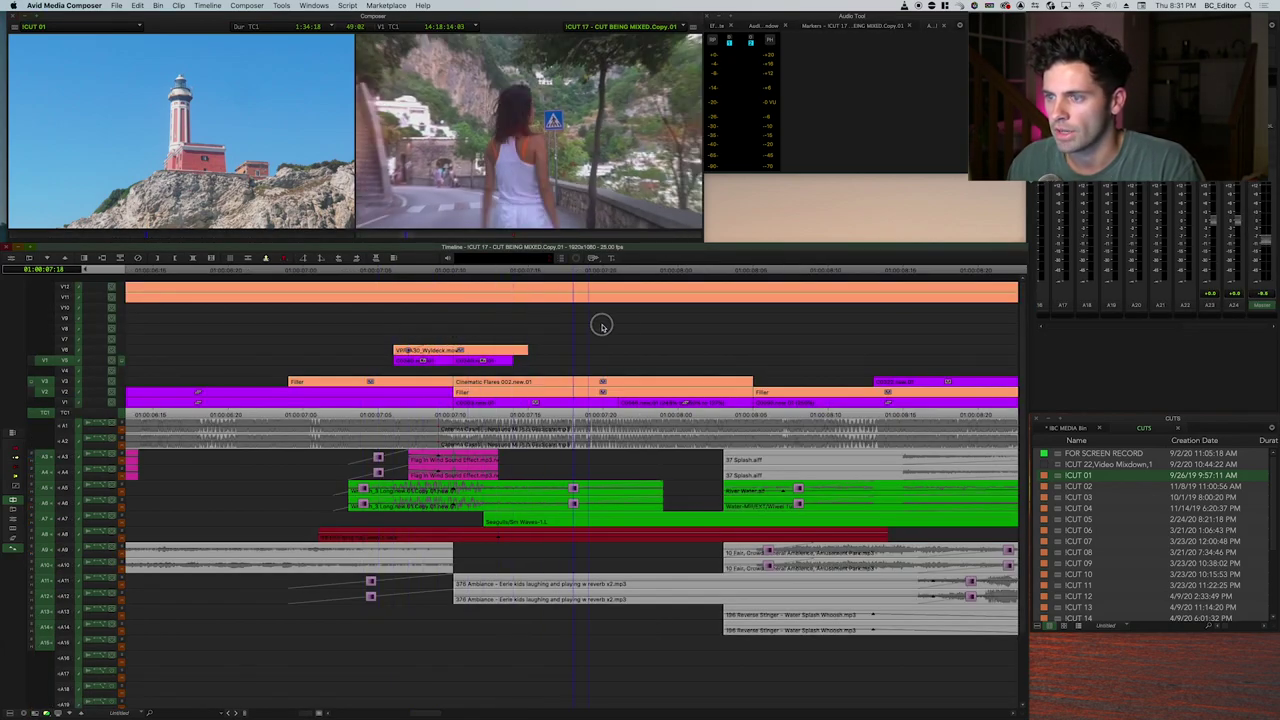
pyautogui.press('Up')
pyautogui.press('Up')
pyautogui.press('Up')
pyautogui.click(432, 341)
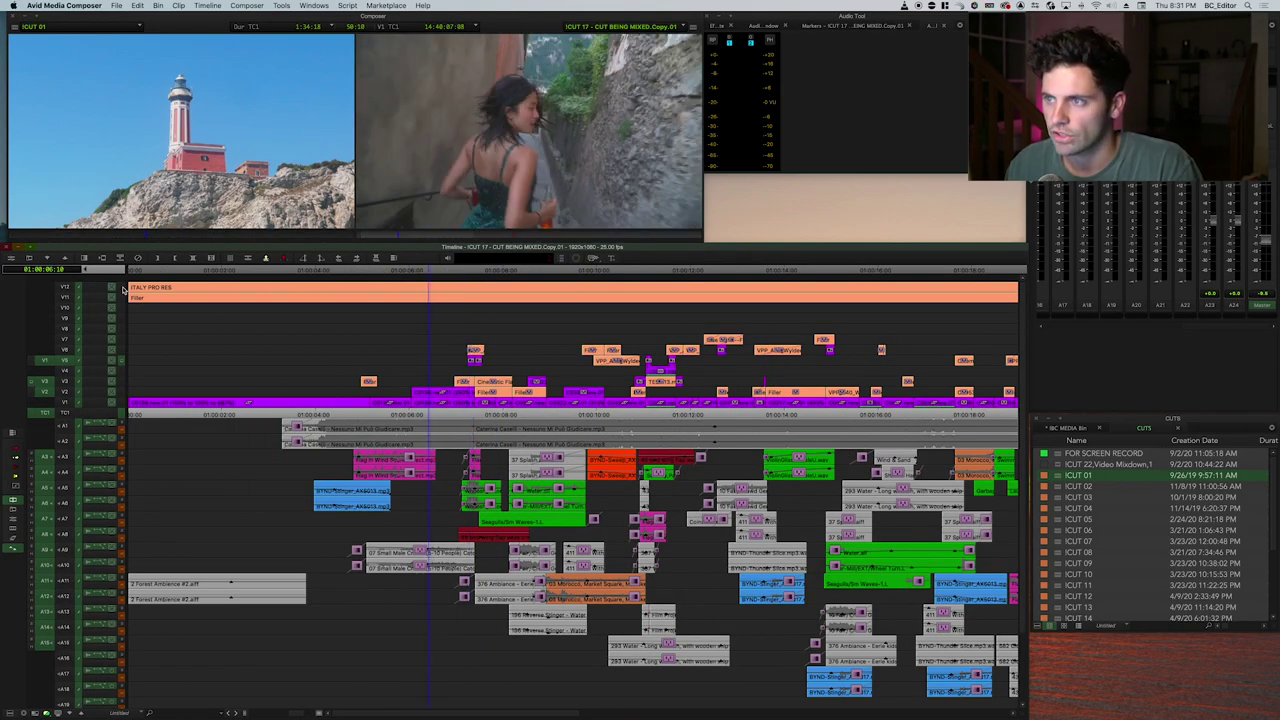
pyautogui.moveTo(425, 330); pyautogui.dragTo(532, 339)
pyautogui.press('Up')
pyautogui.press('Up')
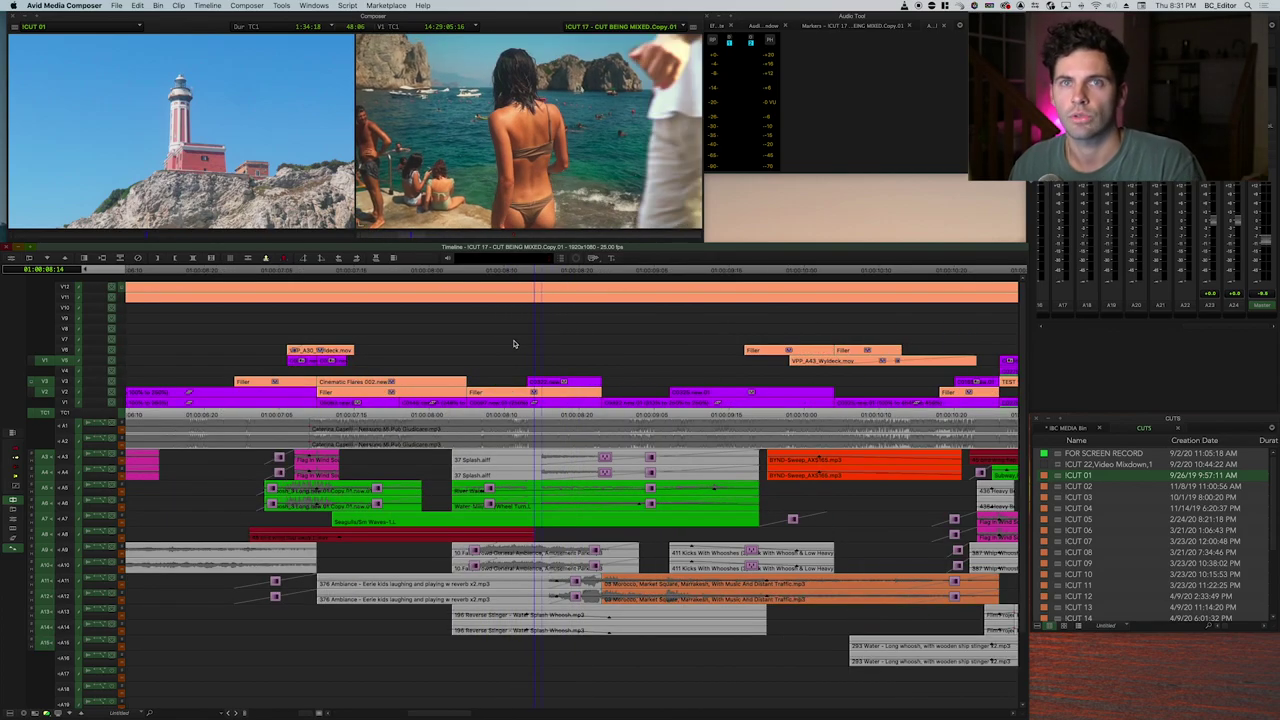
# Scrub the !CUT 17 sequence forward to 01:00:10:20, then back to the running-woman shot at 01:00:06:23.
pyautogui.hotkey('ctrl', '[')
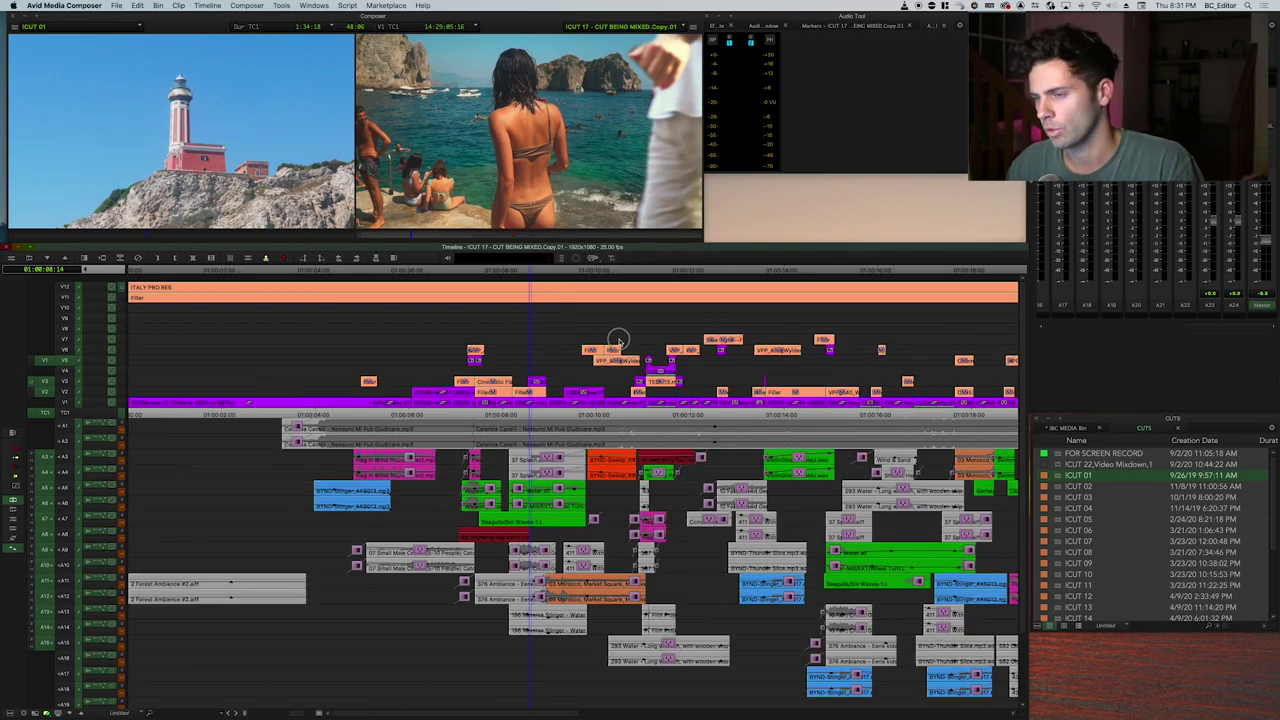
pyautogui.moveTo(542, 337); pyautogui.dragTo(606, 342)
pyautogui.press('super+[')
pyautogui.press('super+]')
pyautogui.press('super+[')
pyautogui.press('super+]')
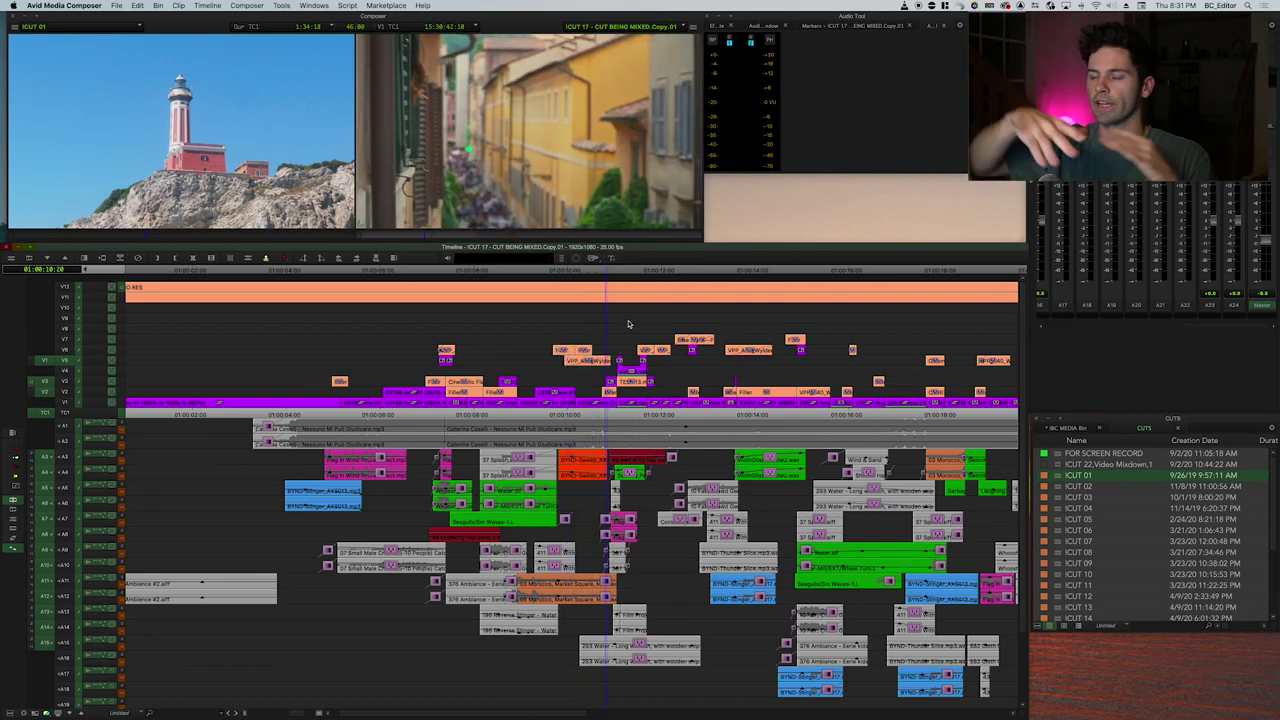
pyautogui.moveTo(608, 303); pyautogui.dragTo(505, 345)
pyautogui.press('super+]')
# Load !CUT 01 from the CUTS bin again and scrub its timeline up to the banknote shot at the TEST 13.mov clip.
pyautogui.doubleClick(1058, 476)
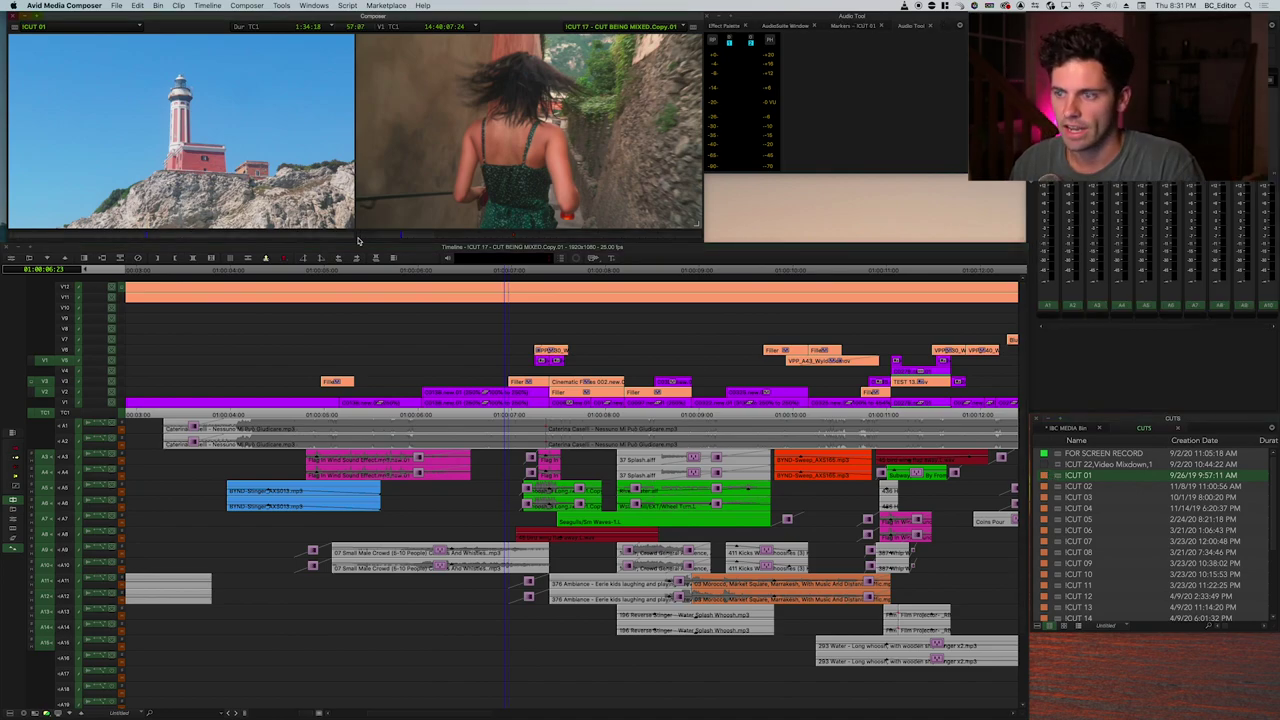
pyautogui.press('Down')
pyautogui.press('Down')
pyautogui.moveTo(537, 390); pyautogui.dragTo(463, 390)
pyautogui.press('Up')
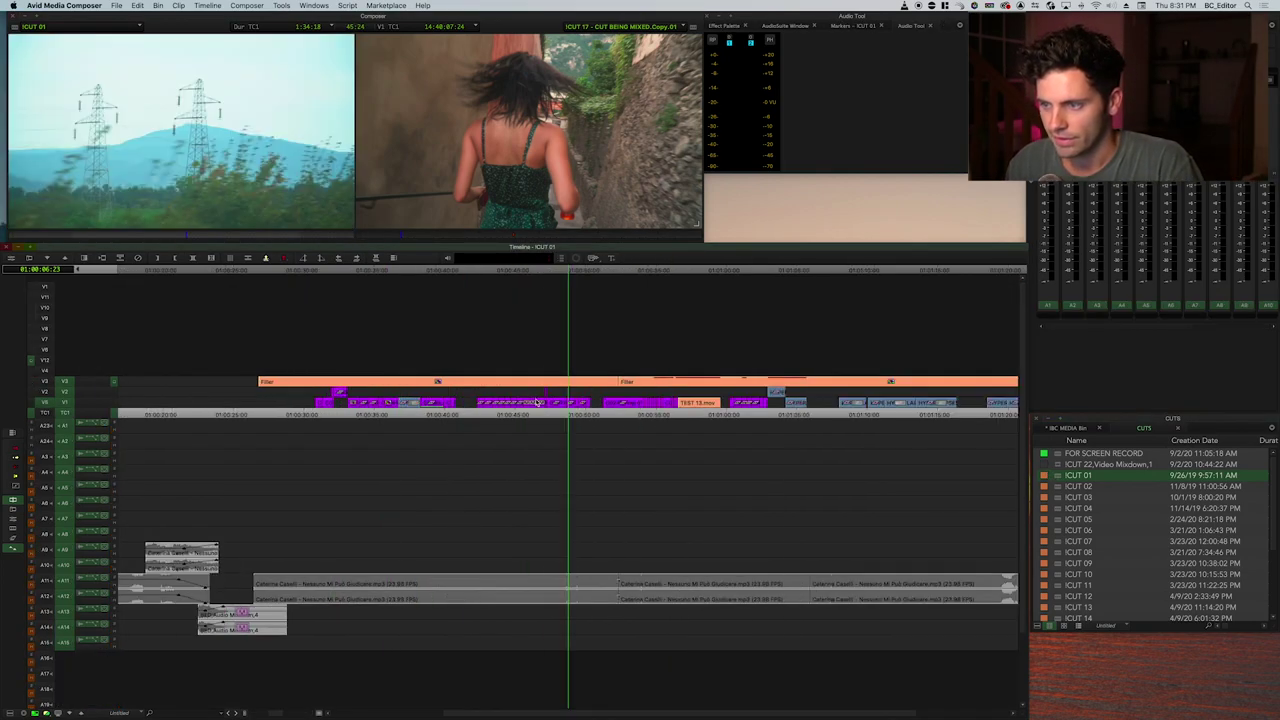
pyautogui.press('Up')
pyautogui.moveTo(384, 390); pyautogui.dragTo(607, 396)
pyautogui.moveTo(507, 396); pyautogui.dragTo(582, 388)
pyautogui.press('h')
pyautogui.moveTo(474, 384); pyautogui.dragTo(519, 388)
pyautogui.press('Down')
pyautogui.moveTo(714, 396); pyautogui.dragTo(728, 394)
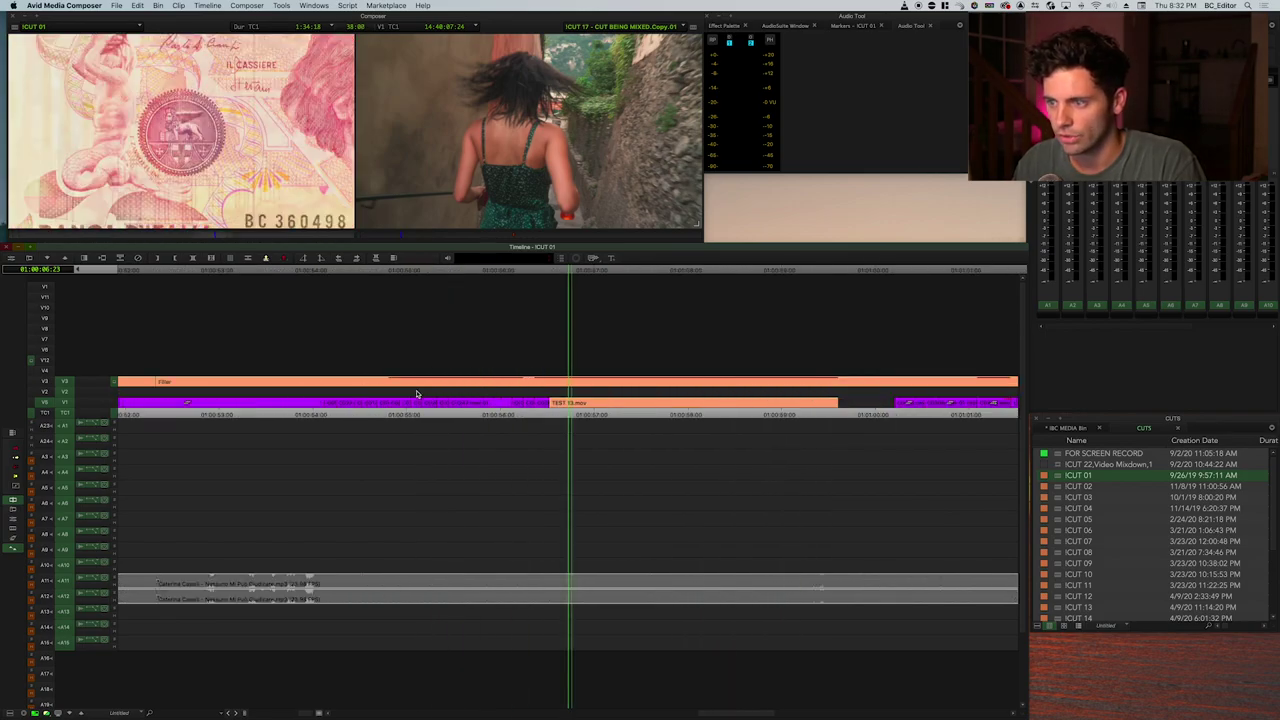
# Scrub the rest of !CUT 01 from TEST 13.mov through the HYPER LAPSES clips to the statue shot.
pyautogui.click(543, 398)
pyautogui.press('Down')
pyautogui.press('Down')
pyautogui.moveTo(608, 392); pyautogui.dragTo(781, 389)
pyautogui.press('super+bracketright')
pyautogui.press('super+bracketright')
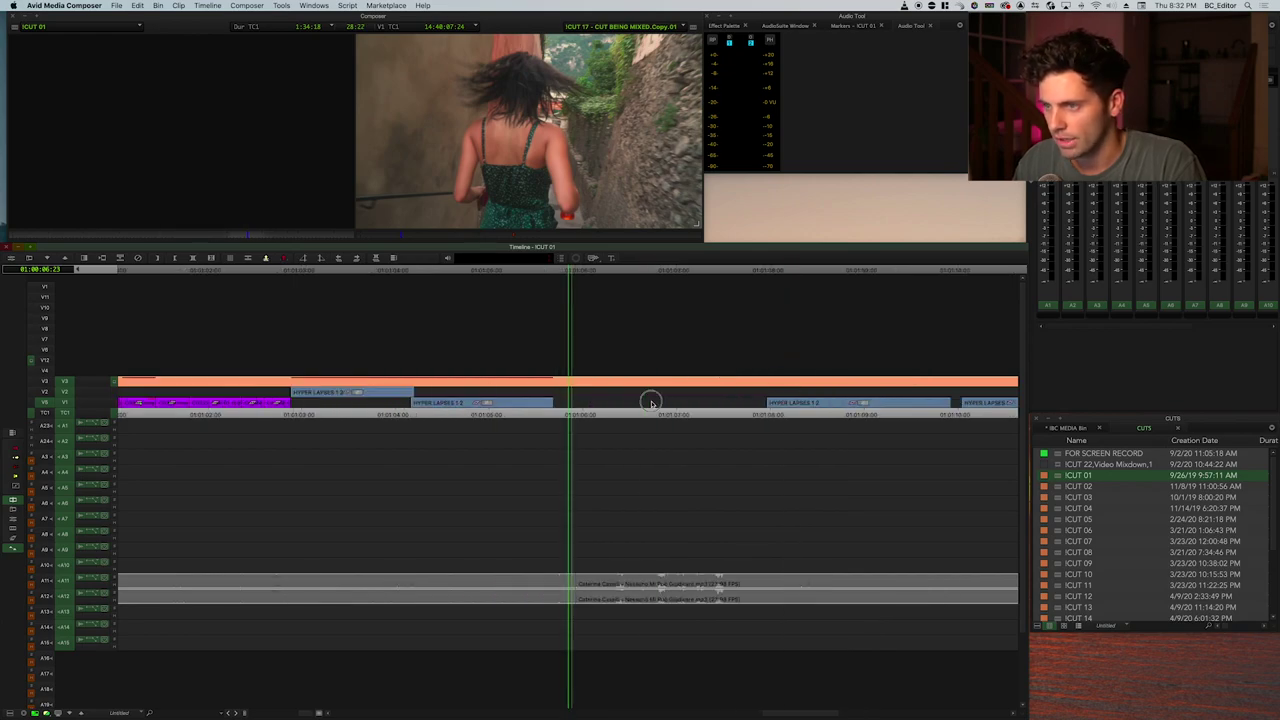
pyautogui.press('s')
pyautogui.press('s')
pyautogui.press('super+bracketleft')
pyautogui.press('super+bracketleft')
pyautogui.press('s')
pyautogui.press('s')
pyautogui.press('s')
pyautogui.press('s')
pyautogui.press('s')
pyautogui.moveTo(775, 388); pyautogui.dragTo(816, 390)
# Return to the !CUT 17 sequence and play it from 01:00:06:17 to 01:00:10:21.
pyautogui.press('Escape')
pyautogui.click(475, 325)
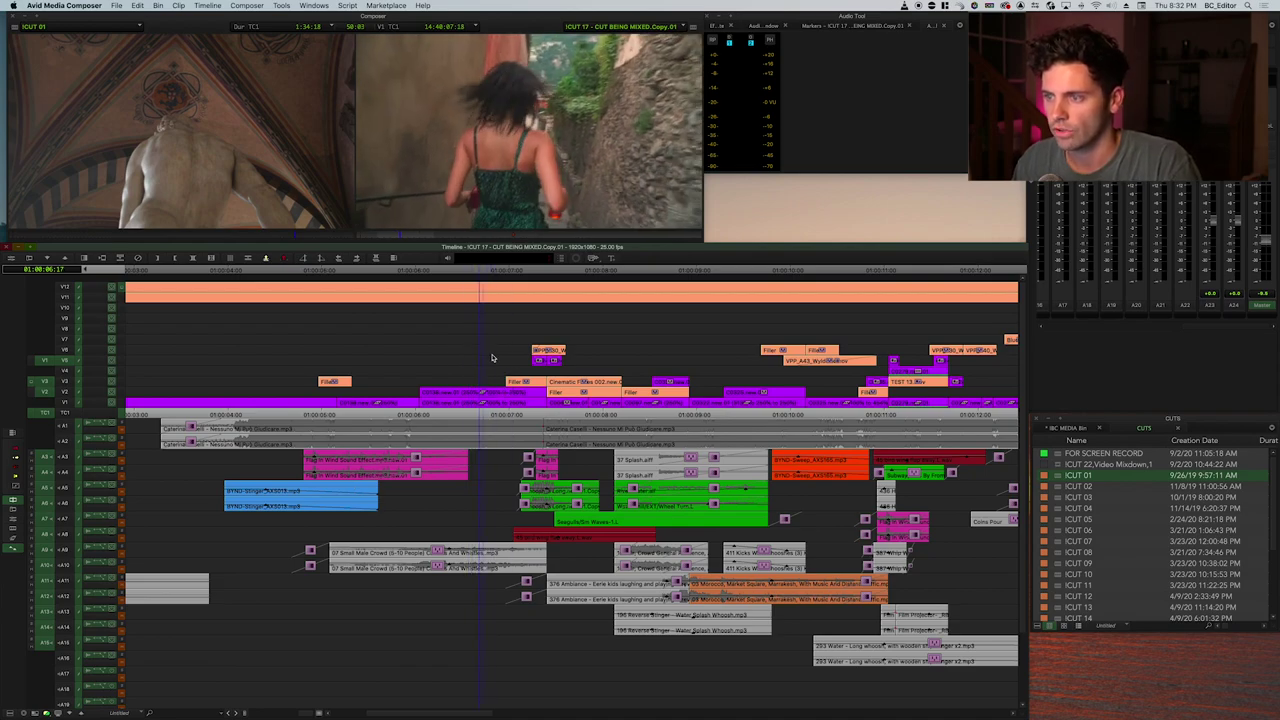
pyautogui.press('space')
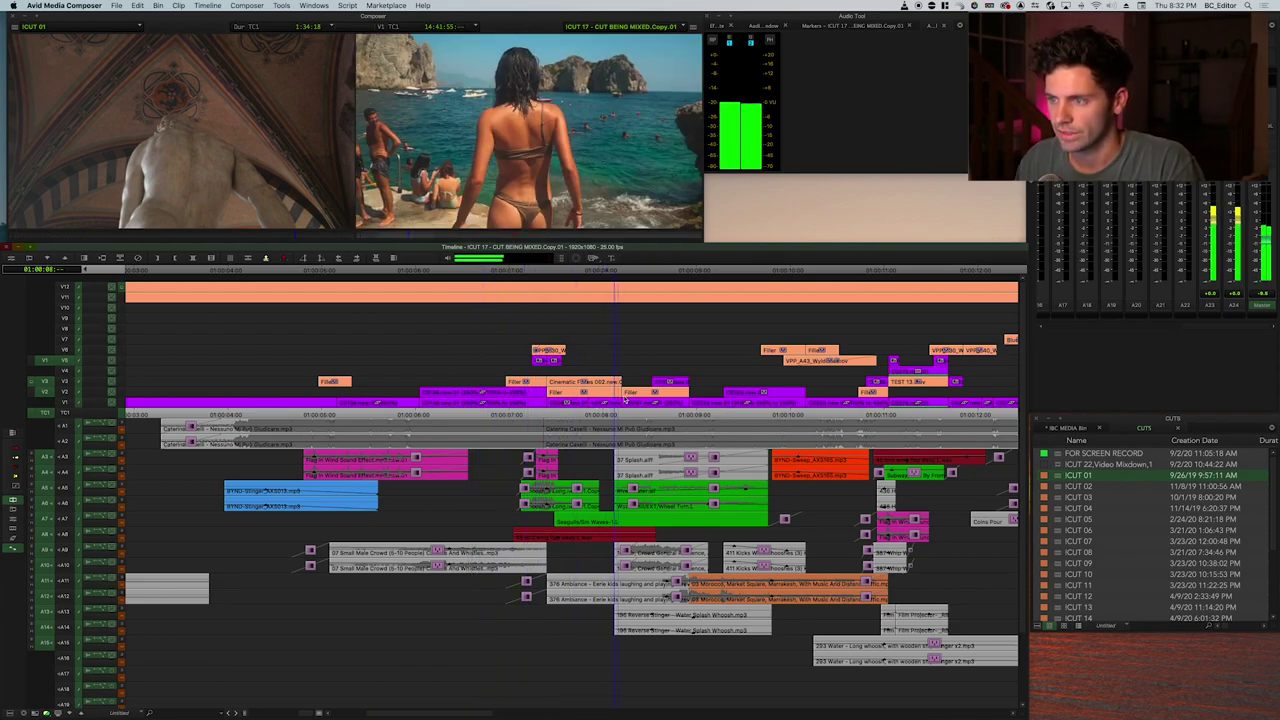
pyautogui.press('super+]')
pyautogui.press('super+]')
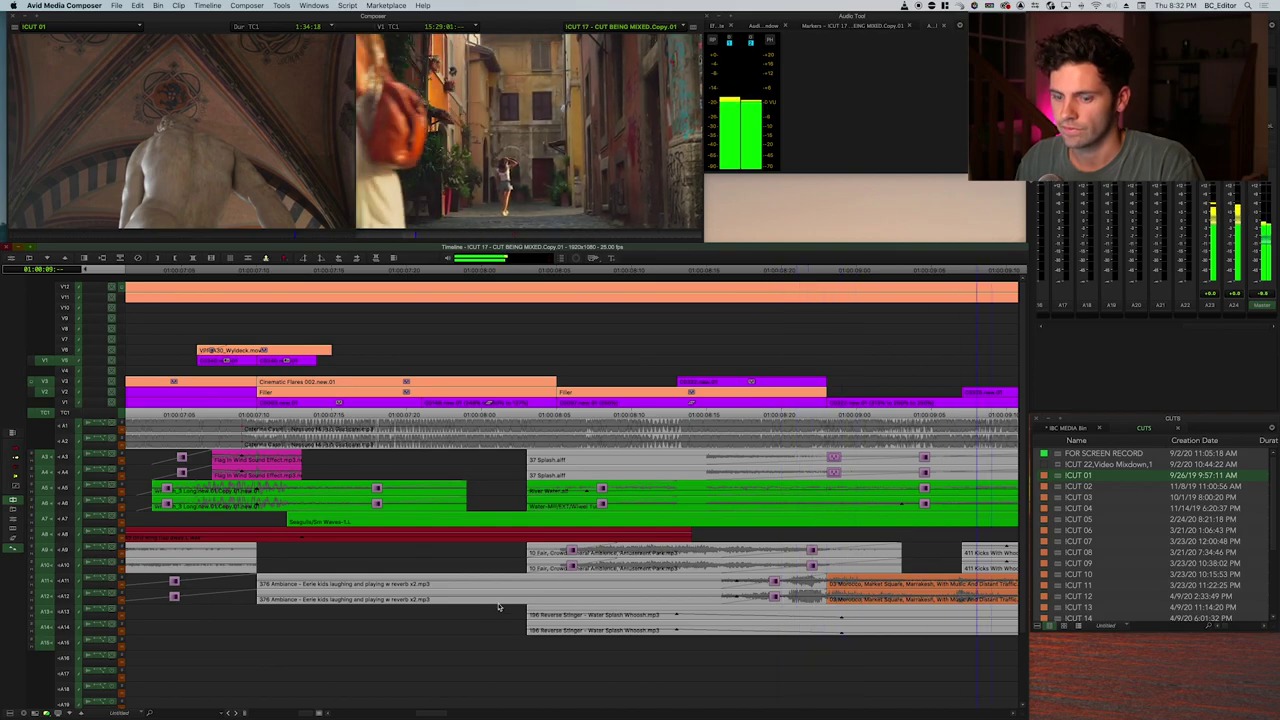
pyautogui.press('super+[')
pyautogui.press('super+[')
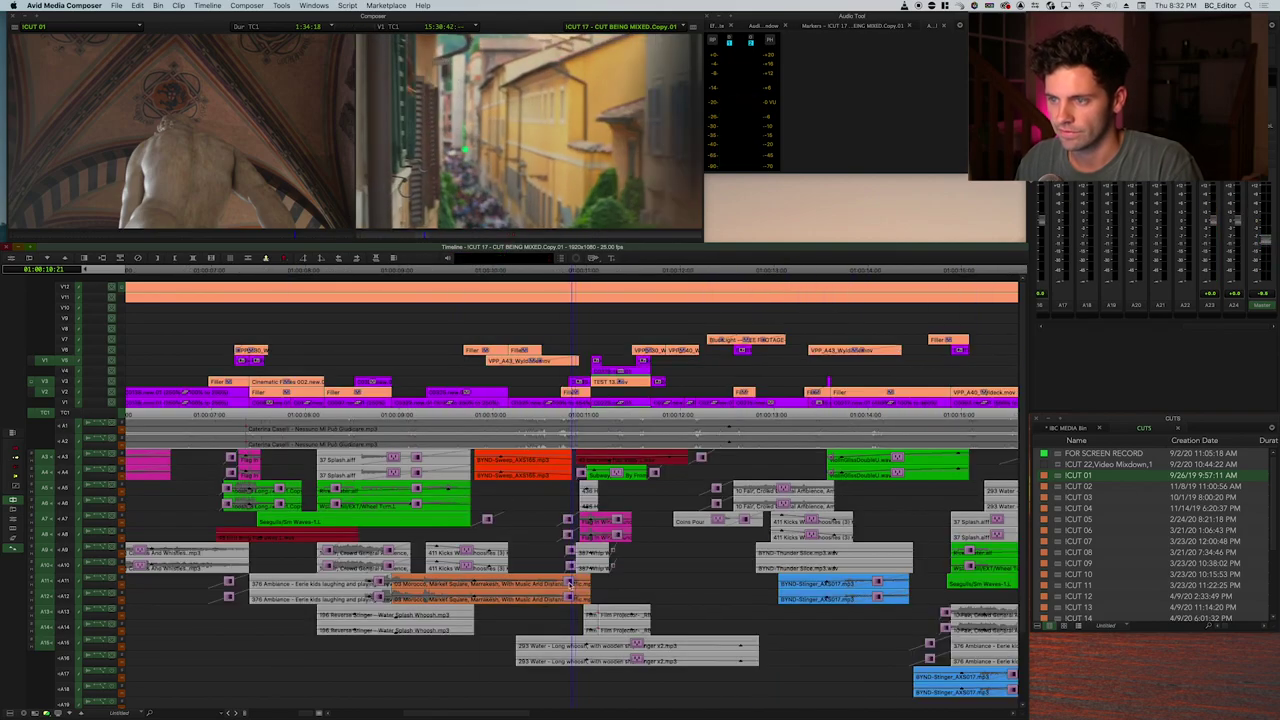
# Scrub between the alley shot at 01:00:09:03 and the window shot at 01:00:10:06 to examine their transition.
pyautogui.moveTo(442, 334); pyautogui.dragTo(460, 338)
pyautogui.press('super+]')
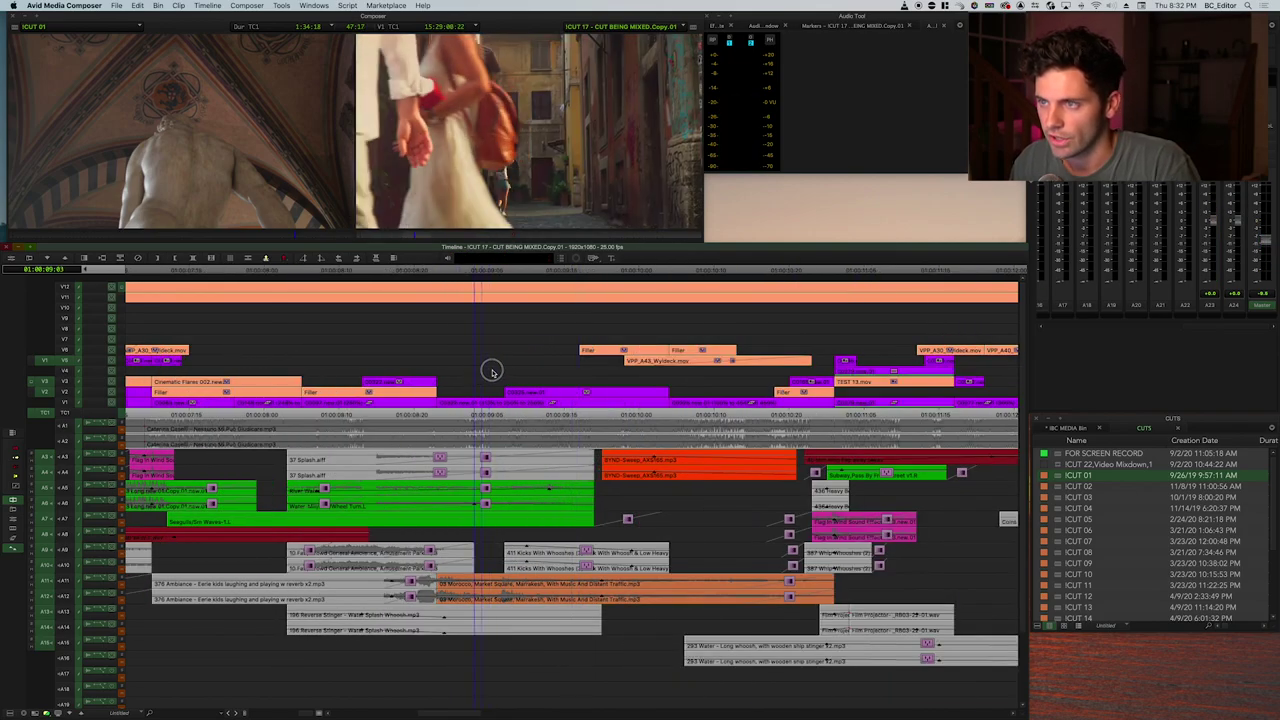
pyautogui.press('super+bracketright')
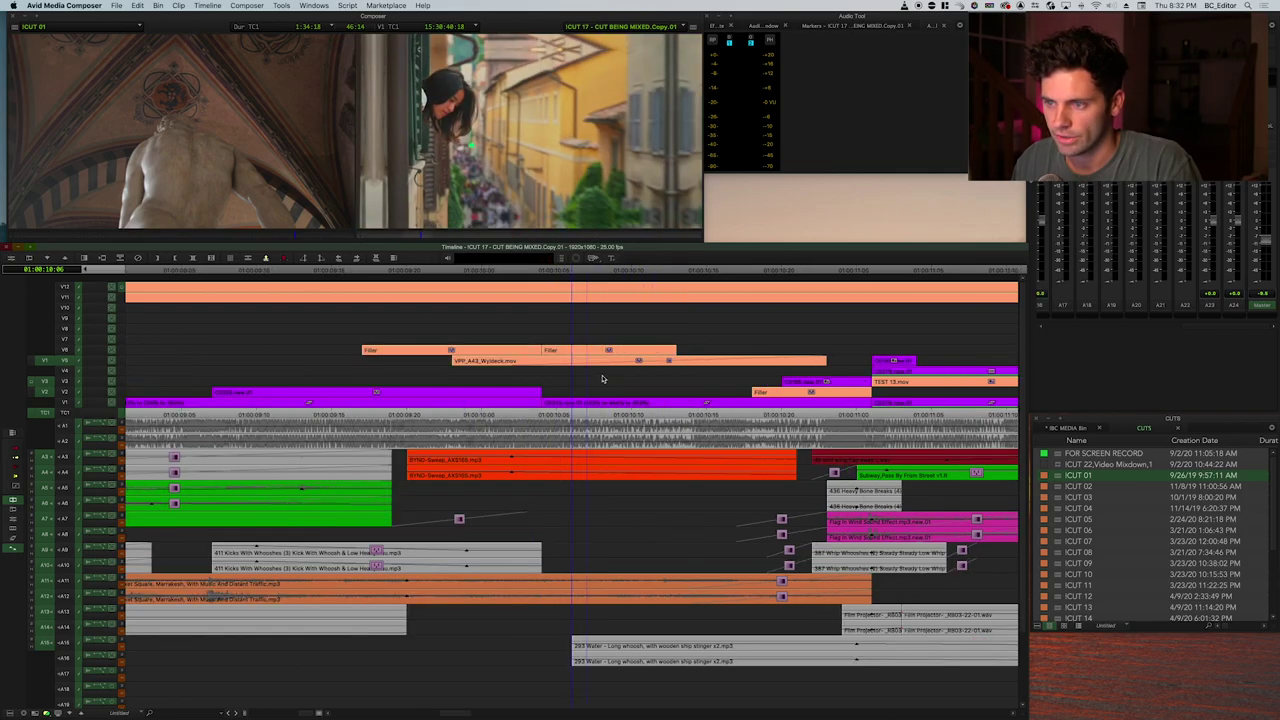
pyautogui.click(336, 356)
# Leave only track V2 selected and match-frame its clip at 01:00:09:18 to load source C0325.new.01.
pyautogui.click(122, 403)
pyautogui.moveTo(338, 393); pyautogui.dragTo(431, 394)
pyautogui.moveTo(458, 299); pyautogui.dragTo(217, 395)
pyautogui.click(67, 395)
pyautogui.press('n')
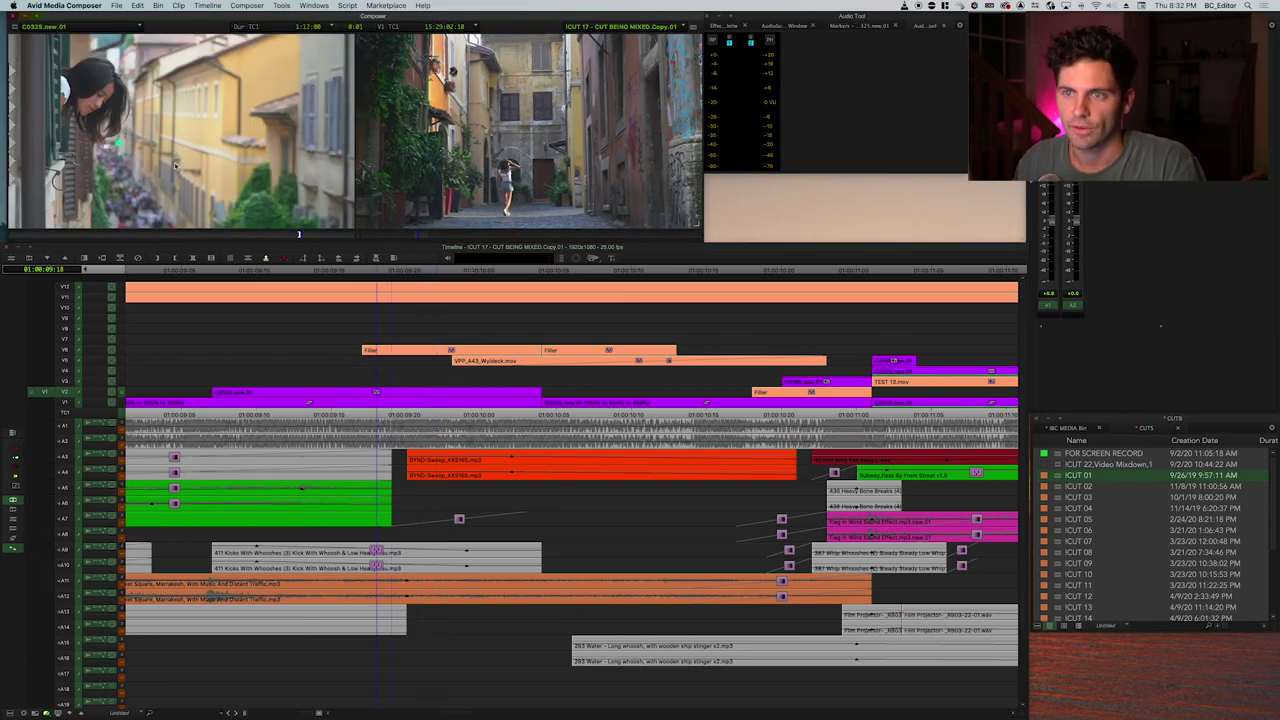
# Return to the sequence and step through the V2 alley shot to 01:00:09:16.
pyautogui.press('Escape')
pyautogui.click(502, 138)
pyautogui.click(319, 388)
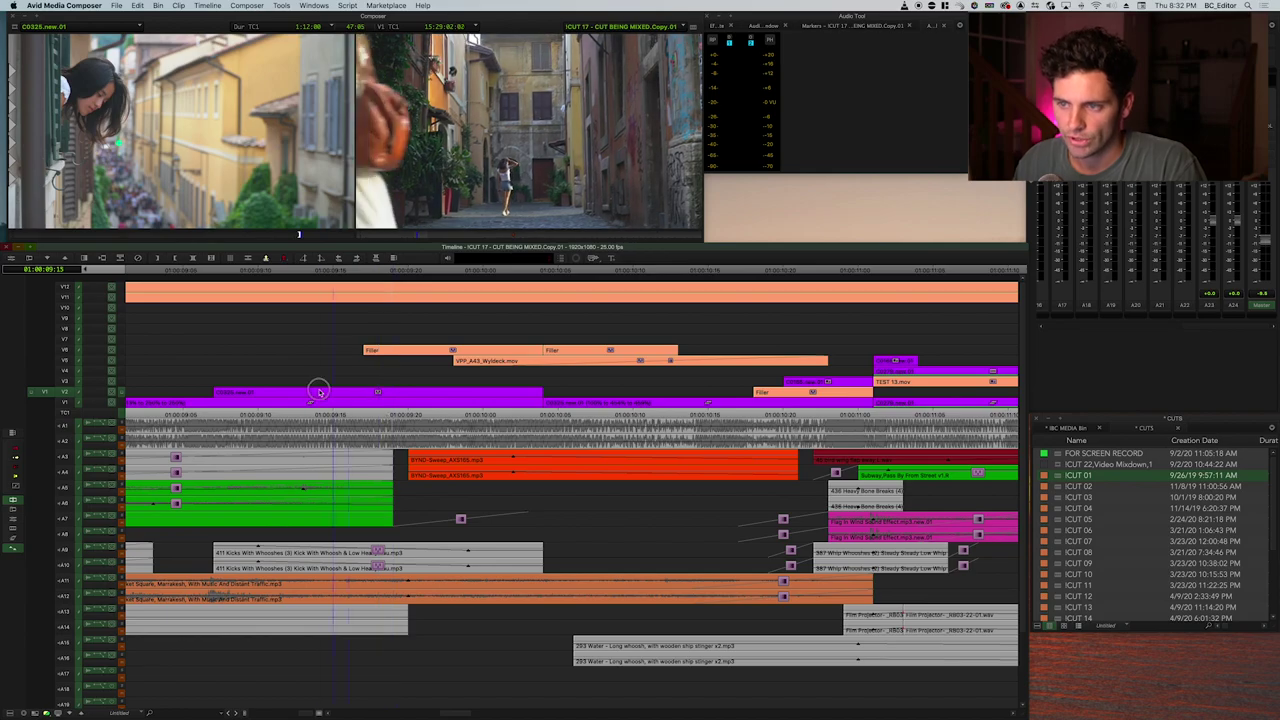
pyautogui.press('Down')
pyautogui.press('Down')
pyautogui.press('Down')
pyautogui.moveTo(500, 352); pyautogui.dragTo(668, 329)
pyautogui.hotkey('ctrl', ']')
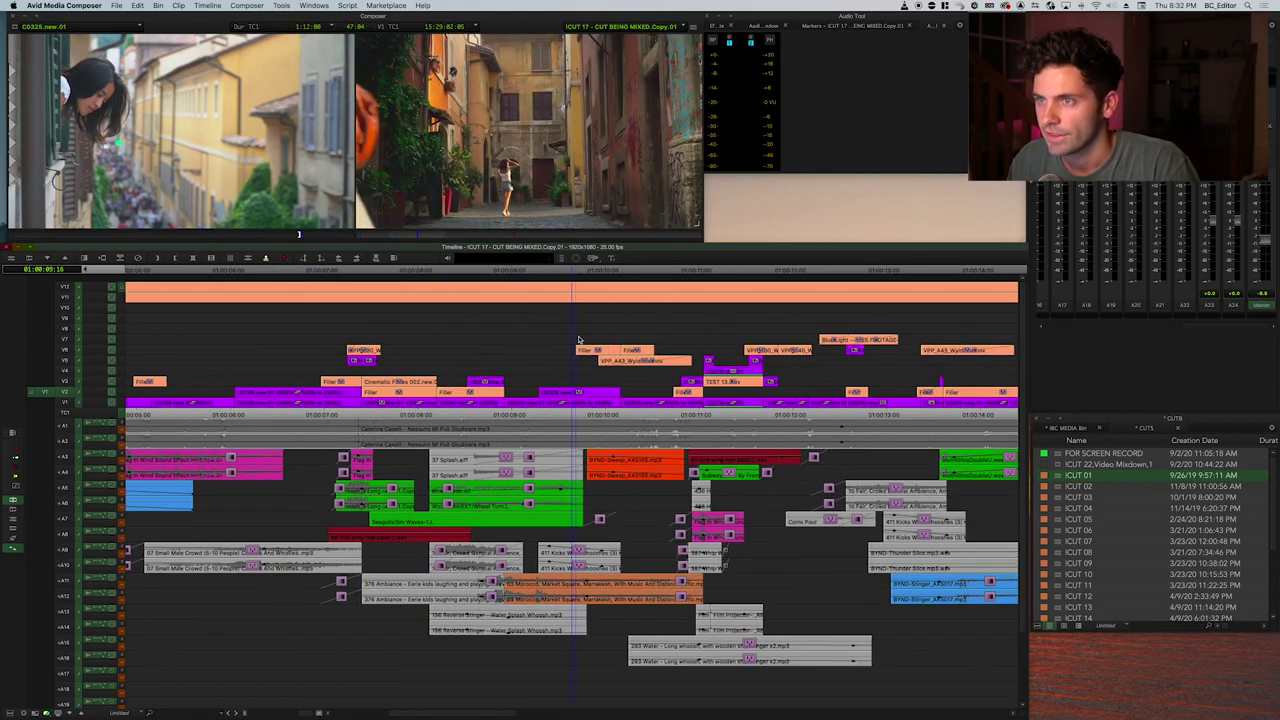
# Scrub ahead to the window shot at 01:00:10:06 and examine the surrounding clips closely.
pyautogui.moveTo(567, 338); pyautogui.dragTo(608, 341)
pyautogui.hotkey('ctrl', ']')
pyautogui.hotkey('ctrl', ']')
pyautogui.hotkey('ctrl', ']')
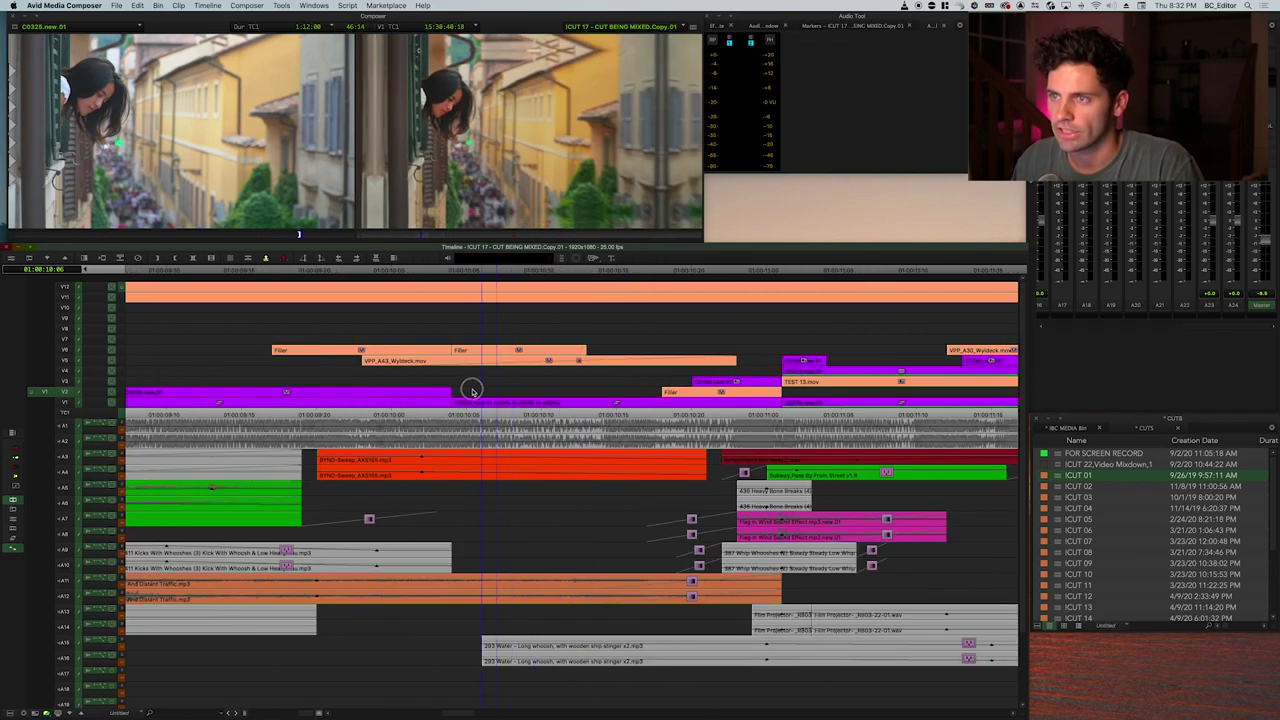
# Park the playhead at 01:00:09:21 and open the V2 alley clip's effect in the Mocha Pro Plugin.
pyautogui.moveTo(352, 377); pyautogui.dragTo(335, 379)
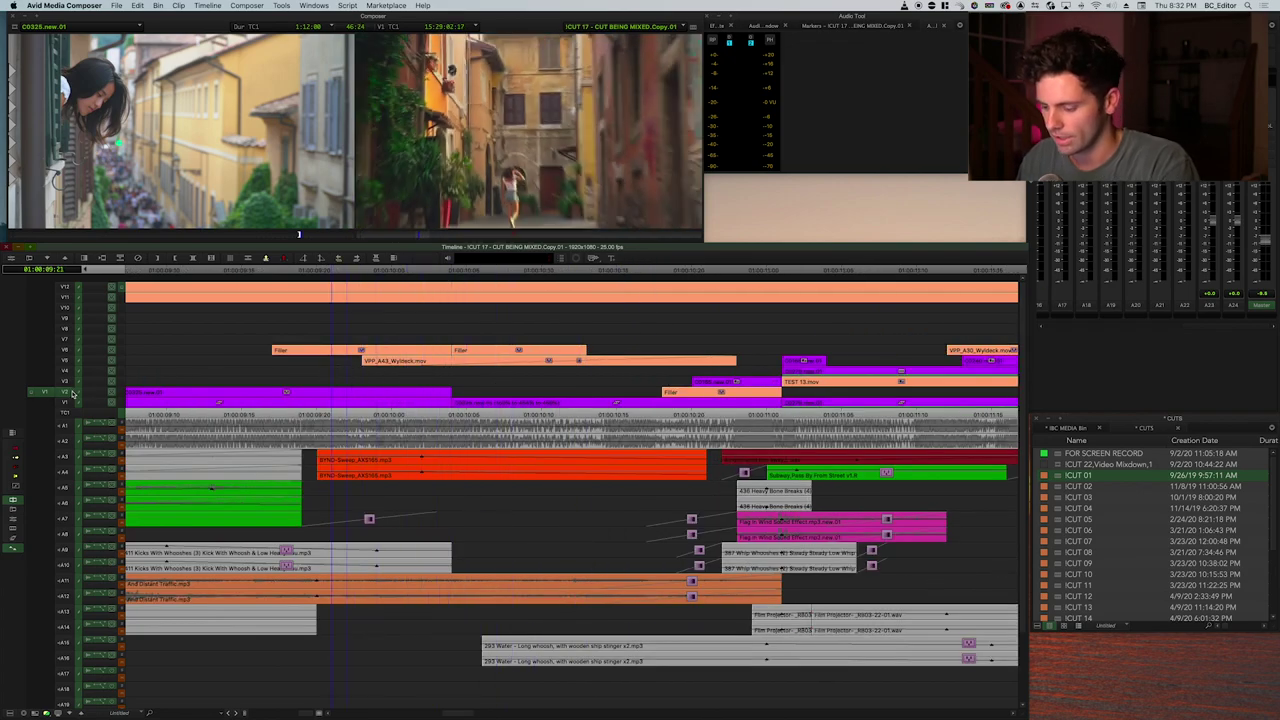
pyautogui.hotkey('shift', 'F10')
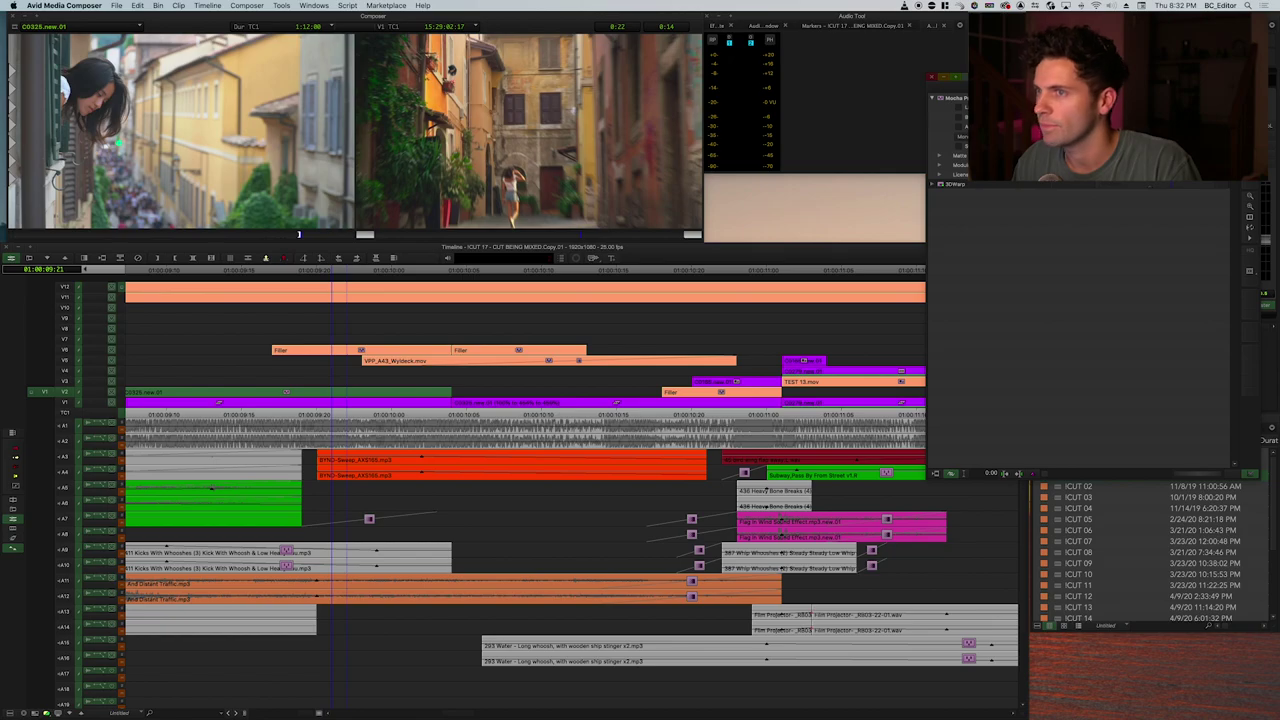
pyautogui.click(598, 246)
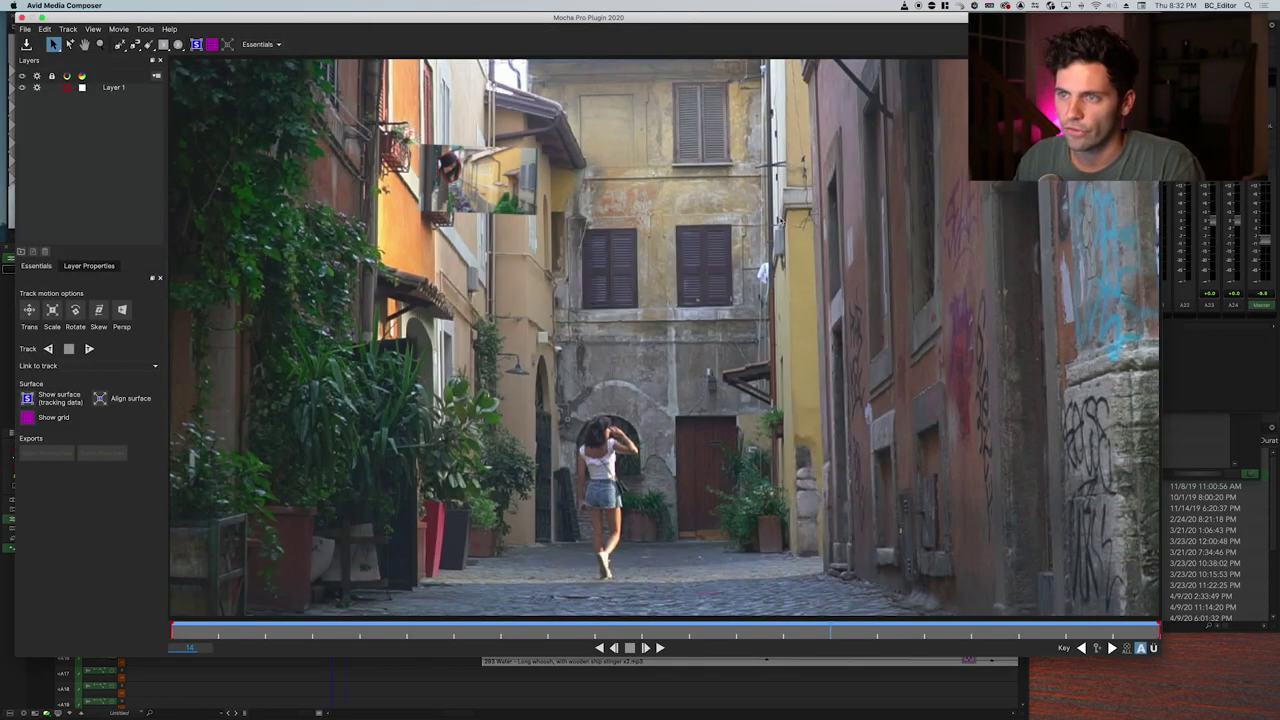
pyautogui.click(617, 404)
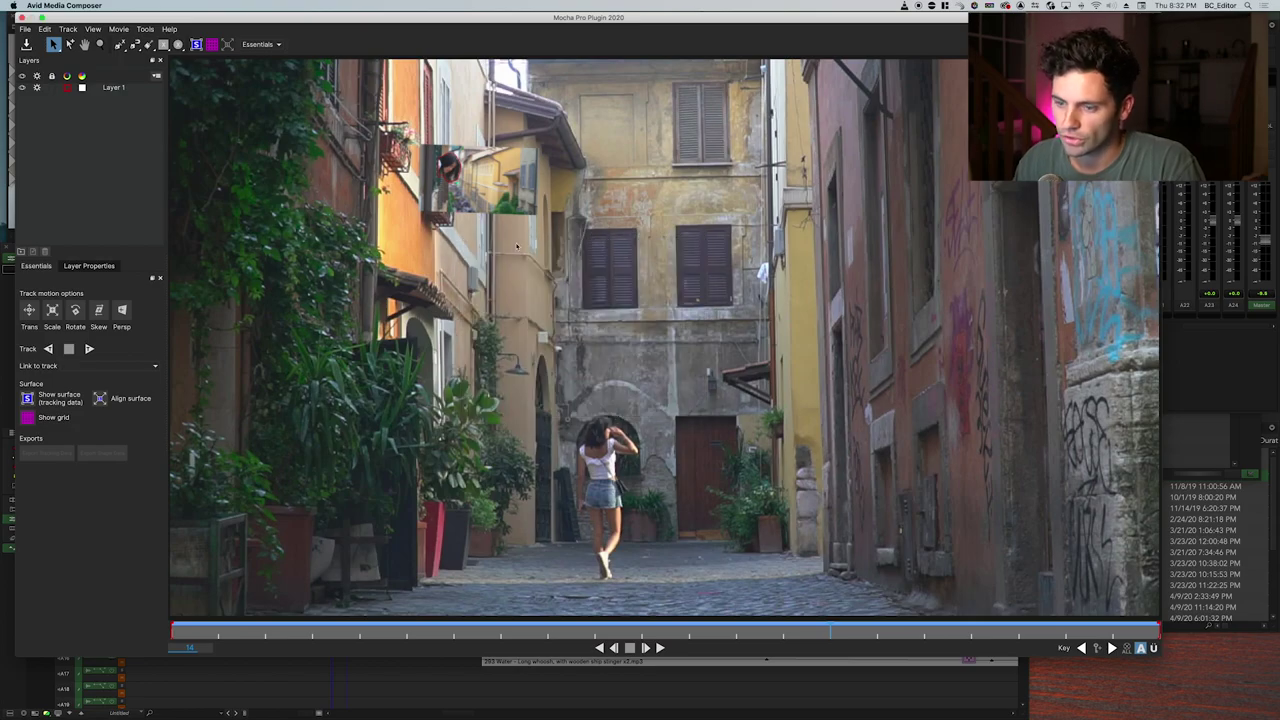
# Scrub the alley shot in Mocha Pro, select Layer 1's mask over the woman in the window, and close saving the changes.
pyautogui.moveTo(356, 639); pyautogui.dragTo(556, 593)
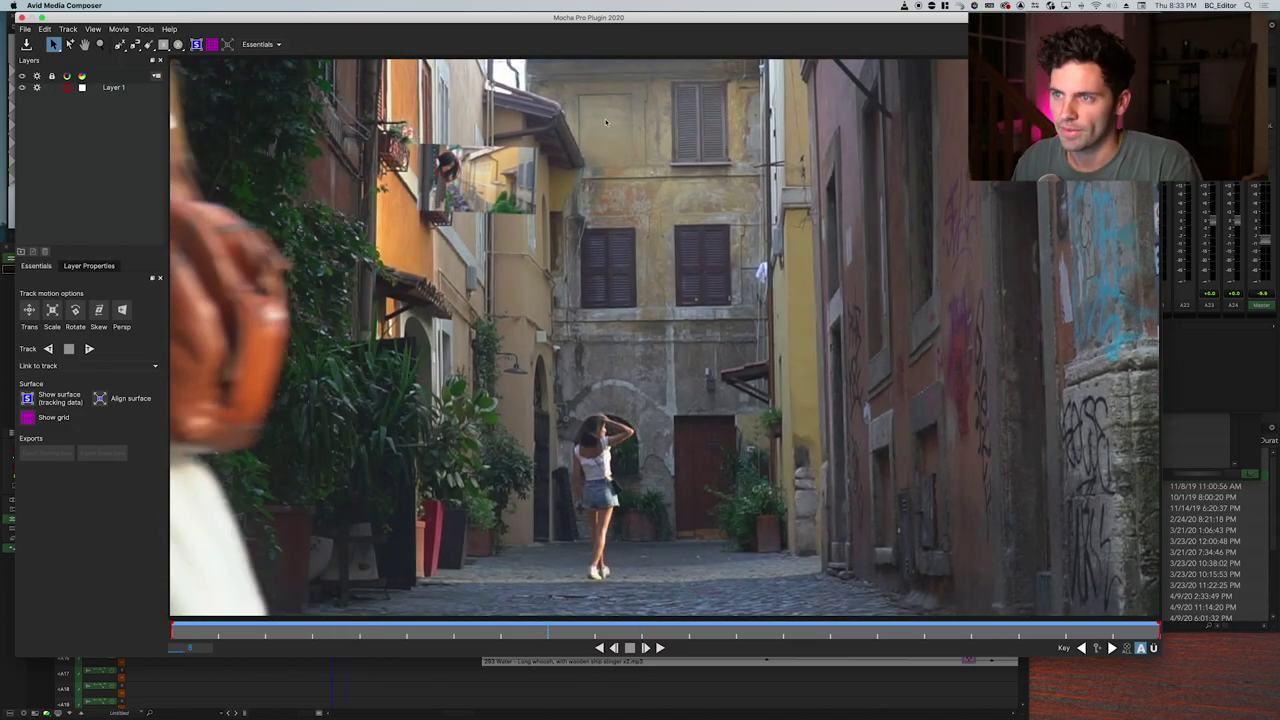
pyautogui.click(447, 162)
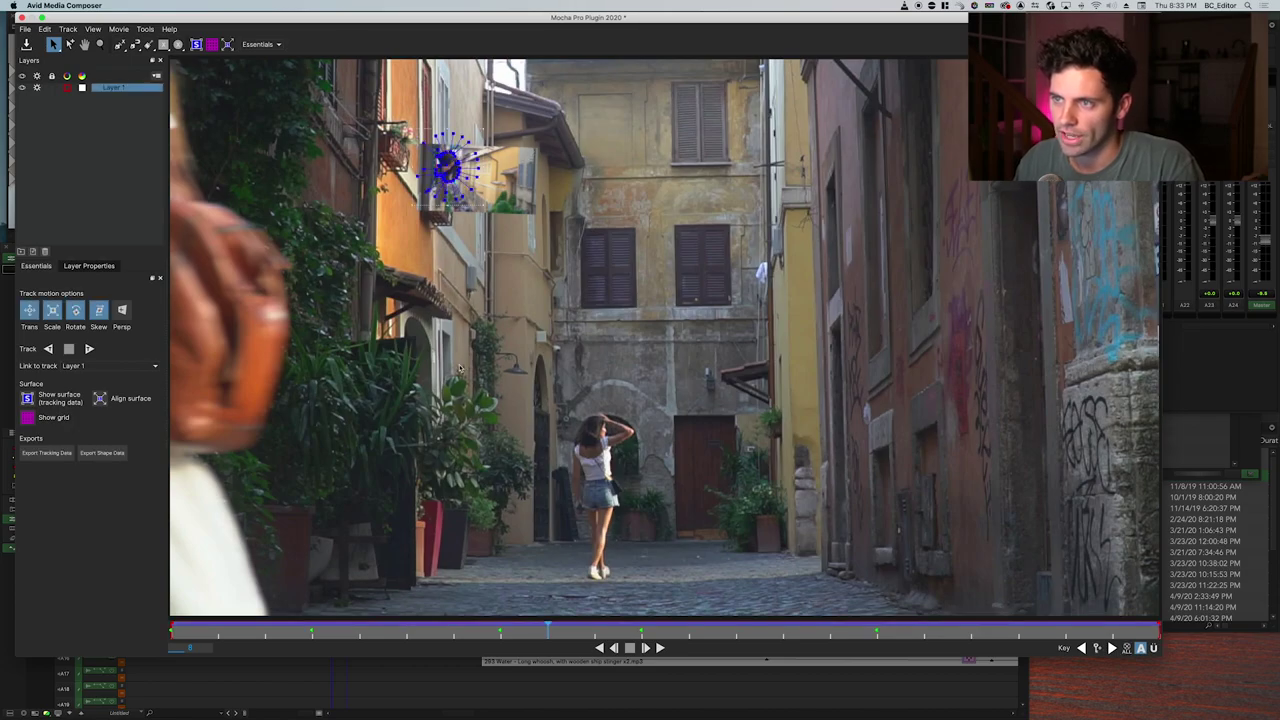
pyautogui.click(24, 17)
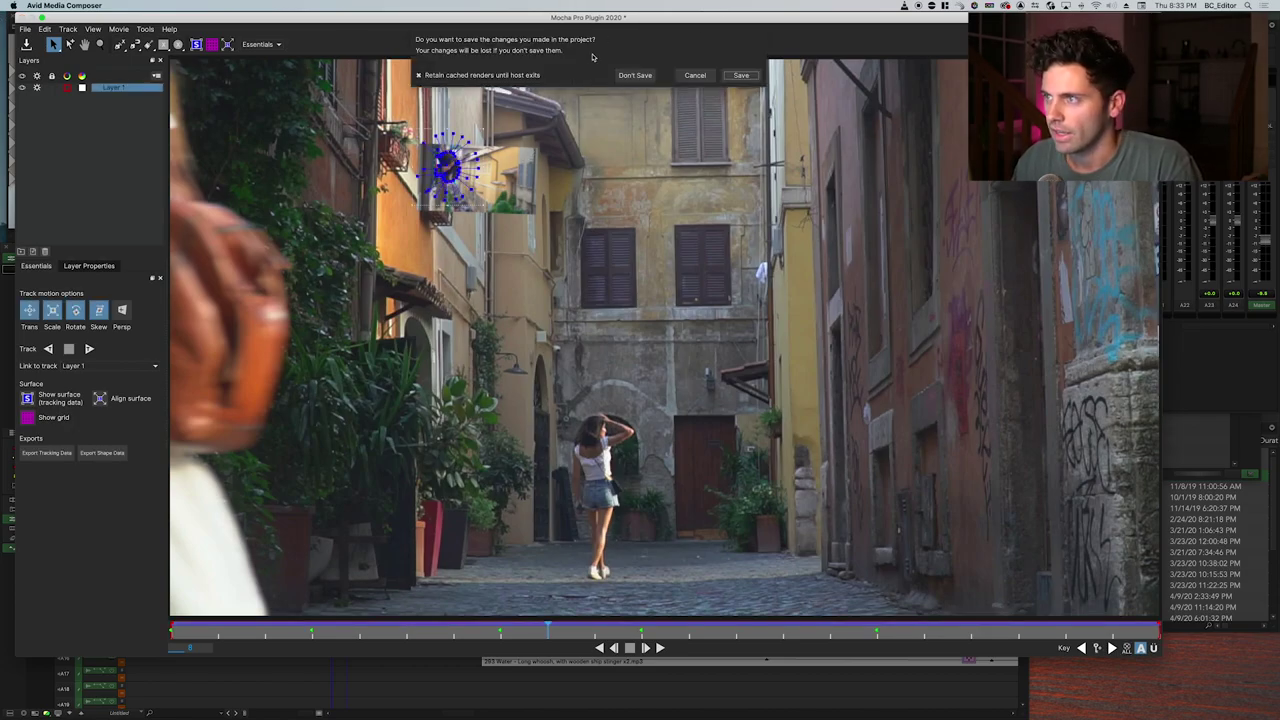
pyautogui.click(742, 75)
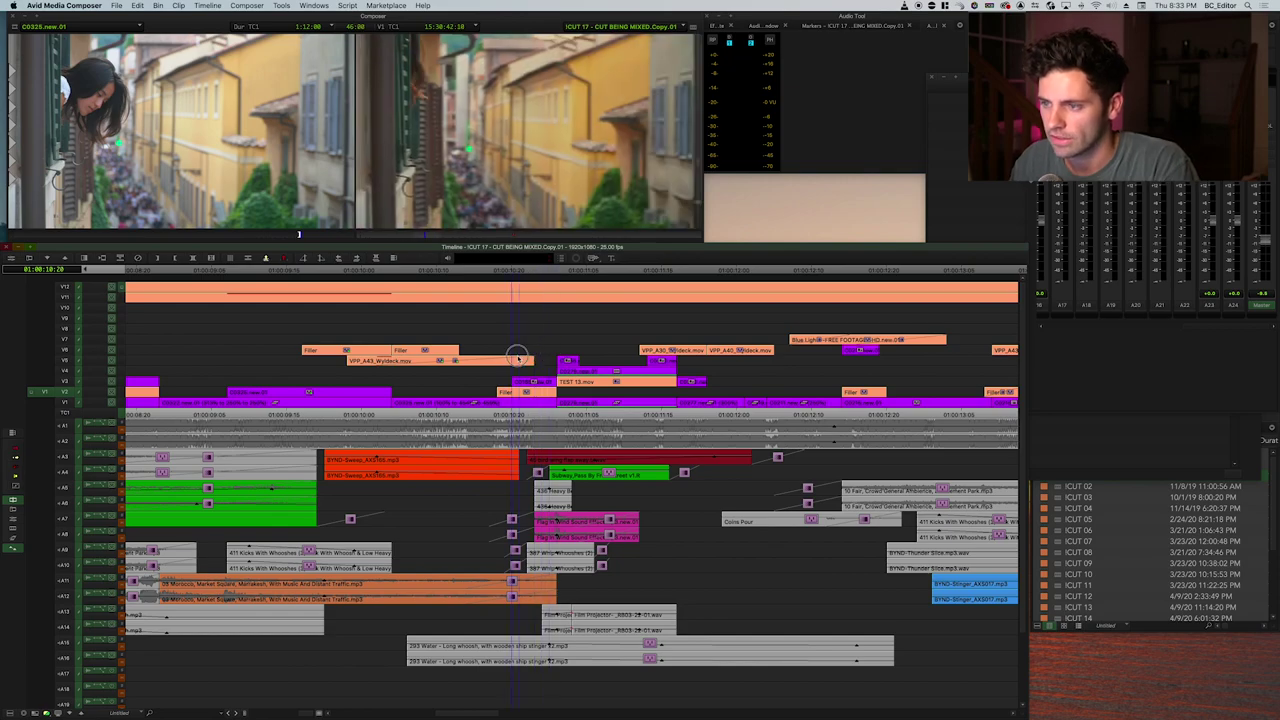
# Mark in and out around the V3 clip at 01:00:10:20 and match-frame it with only V3 selected.
pyautogui.press('super+z')
pyautogui.press('q')
pyautogui.press('super+z')
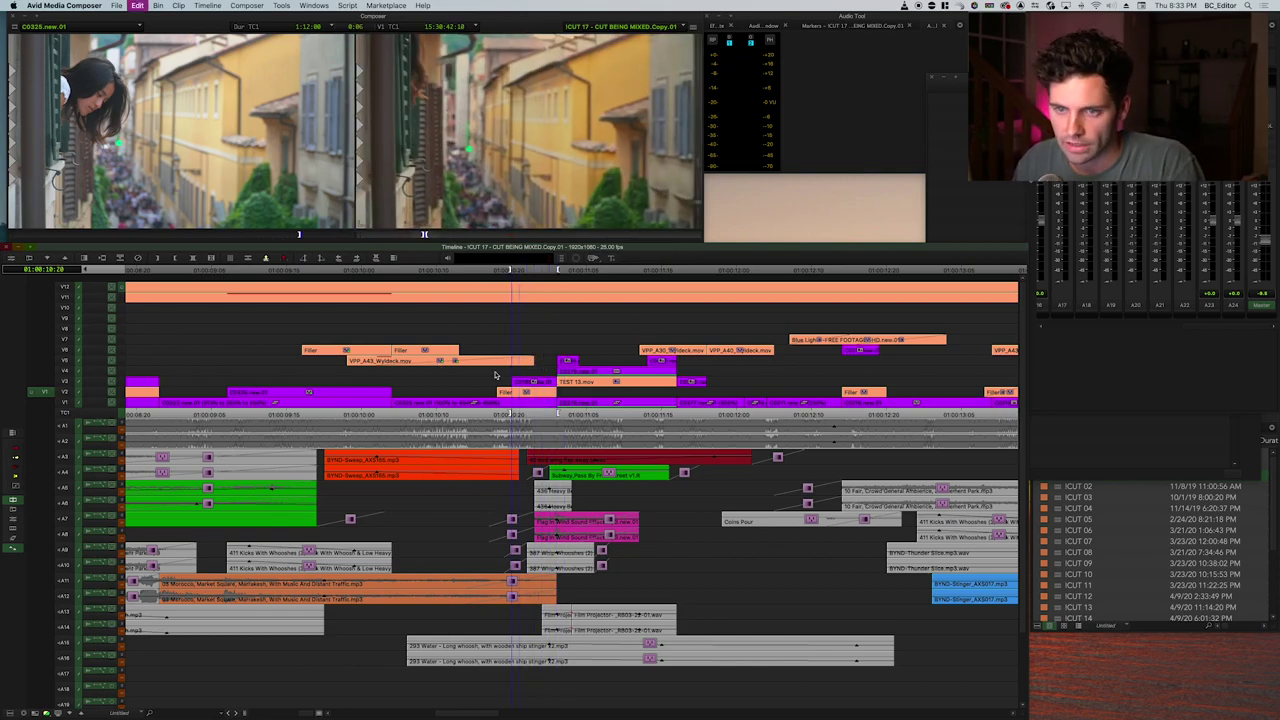
pyautogui.click(69, 383)
pyautogui.press('n')
# Play the raw flag footage of the V3 clip's source, then return to the edited sequence.
pyautogui.press('Escape')
pyautogui.press('Up')
pyautogui.press('Up')
pyautogui.press('space')
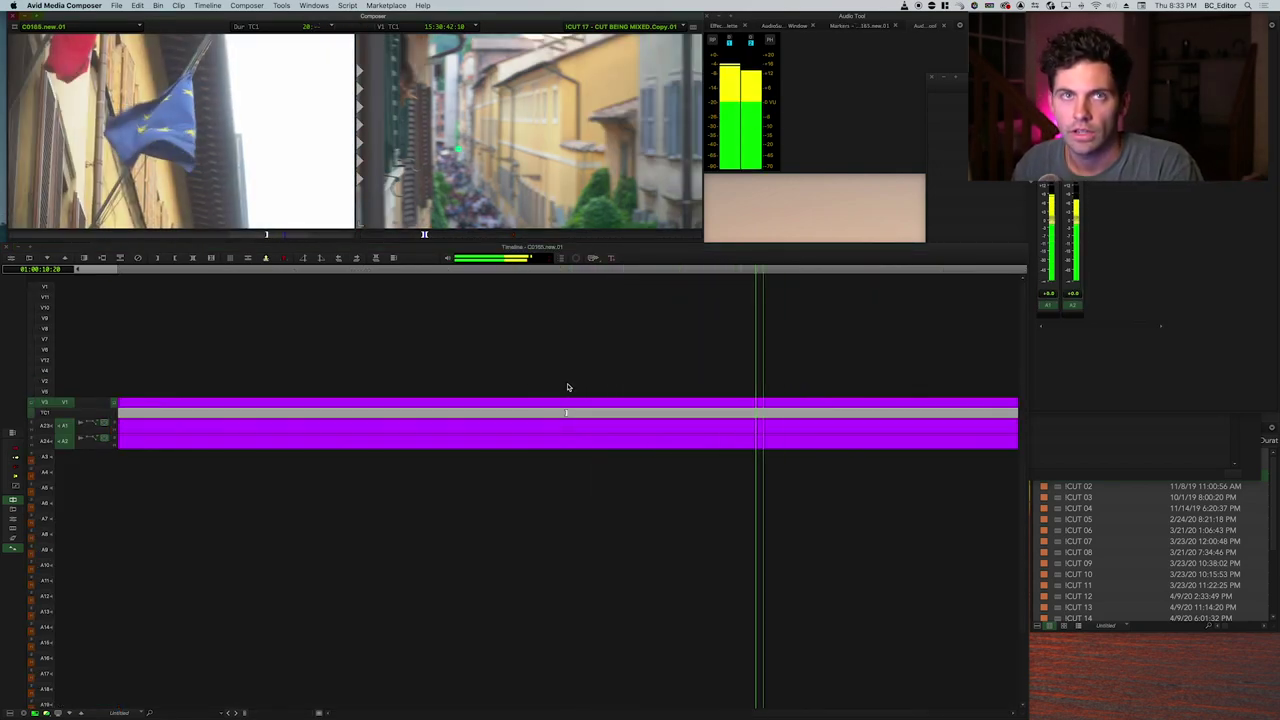
pyautogui.click(508, 86)
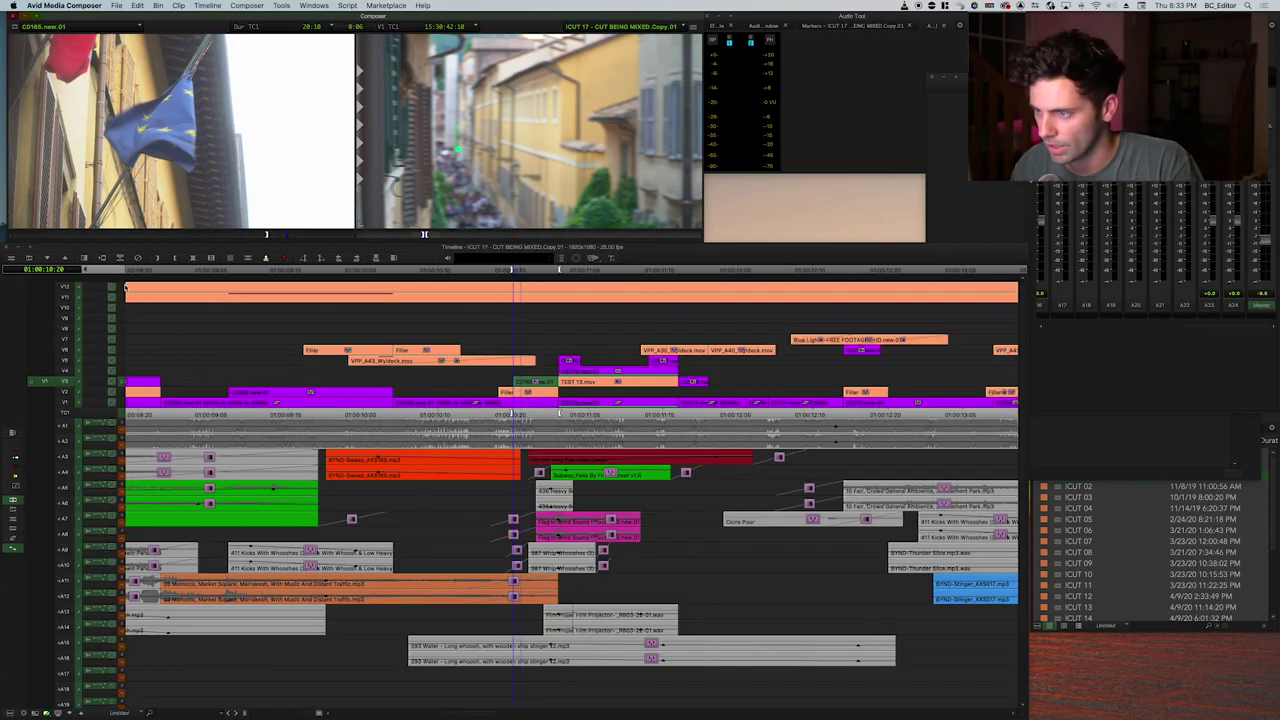
# Scrub the end of the window shot between 01:00:10:15 and 01:00:10:24 to examine the flag clip's overlay.
pyautogui.moveTo(617, 311); pyautogui.dragTo(514, 297)
pyautogui.moveTo(470, 412)
pyautogui.mouseDown()
pyautogui.moveTo(546, 405)
pyautogui.moveTo(476, 404)
pyautogui.mouseUp()
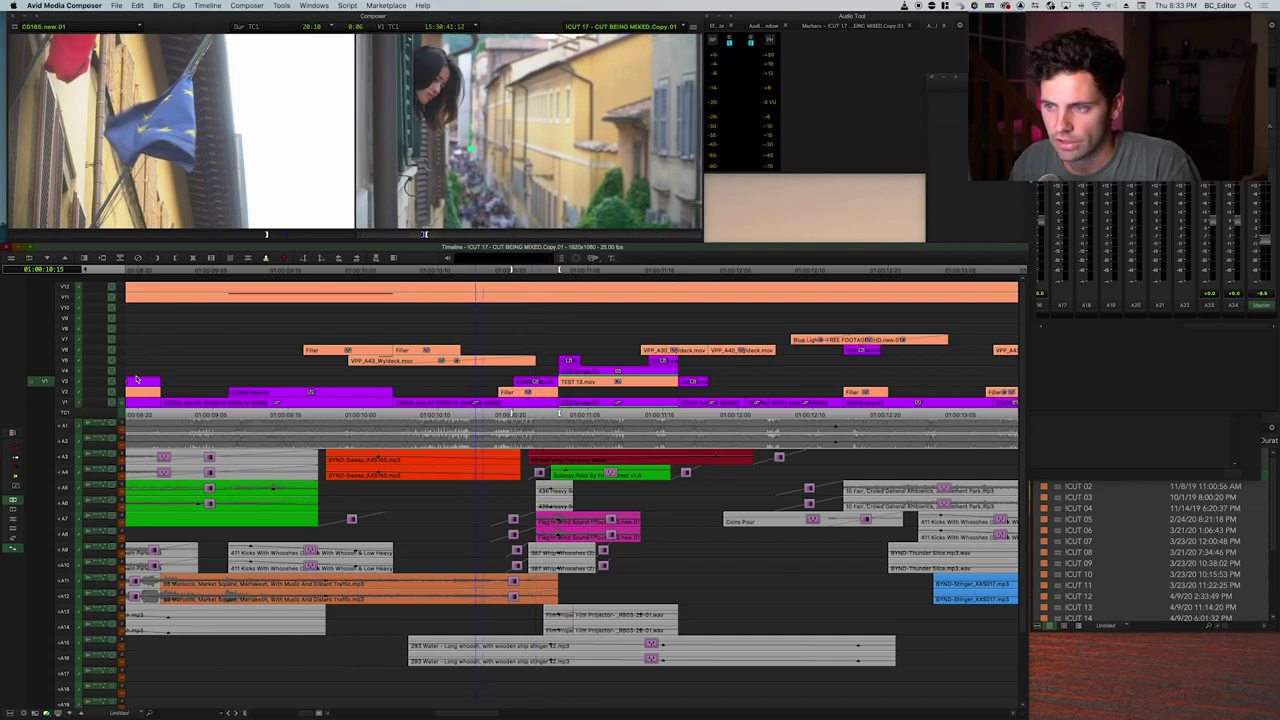
pyautogui.click(516, 405)
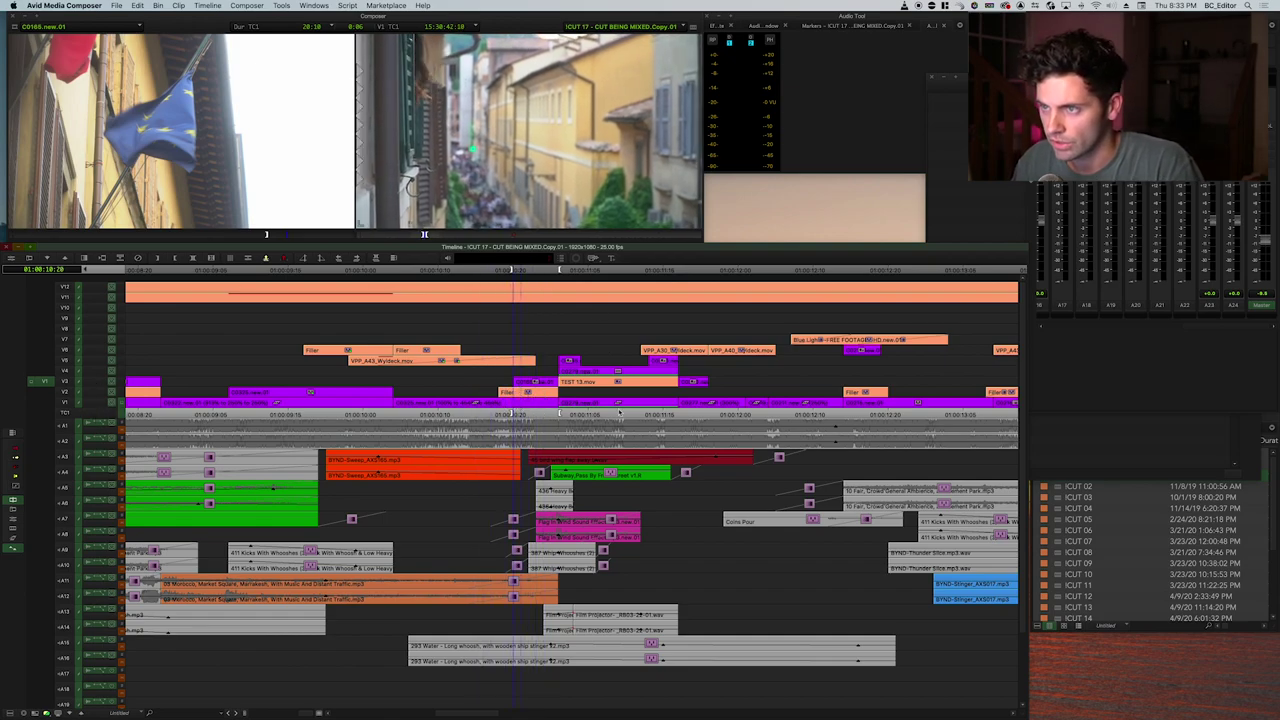
pyautogui.moveTo(441, 390); pyautogui.dragTo(522, 386)
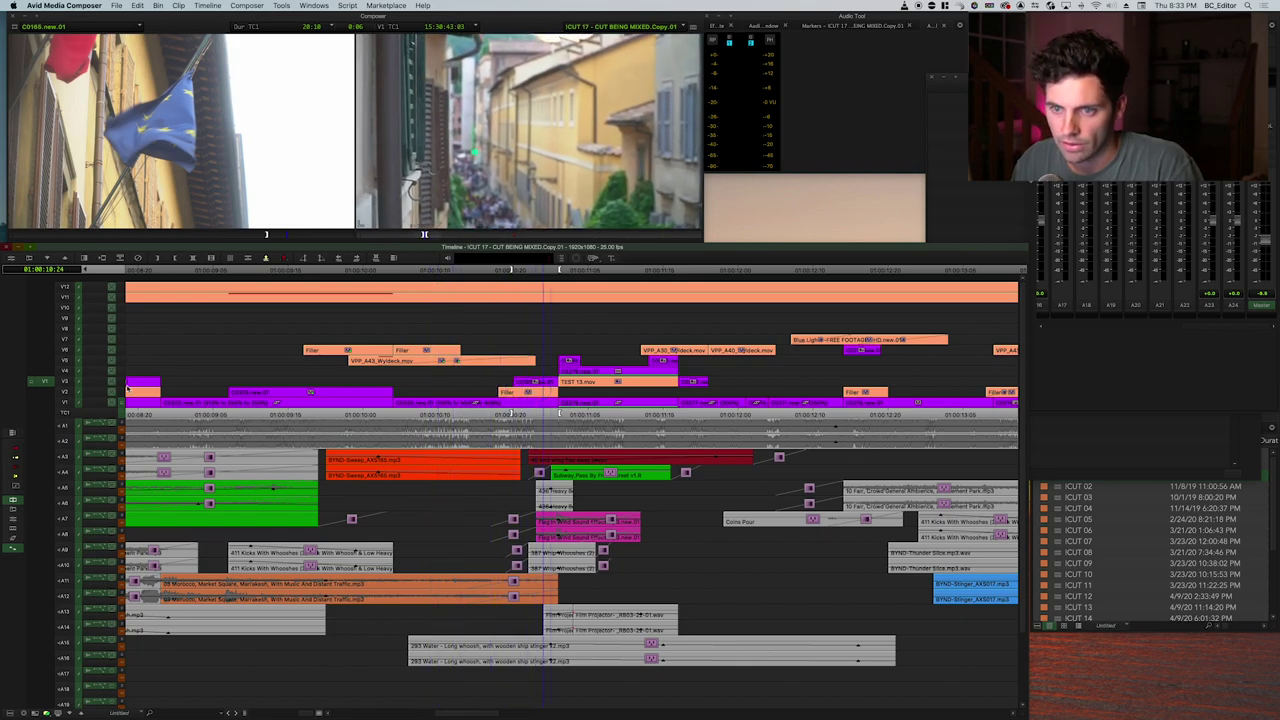
# Scrub the end of the alley shot between 01:00:10:20 and 01:00:11:02, stopping at 01:00:11:00.
pyautogui.moveTo(475, 408); pyautogui.dragTo(572, 397)
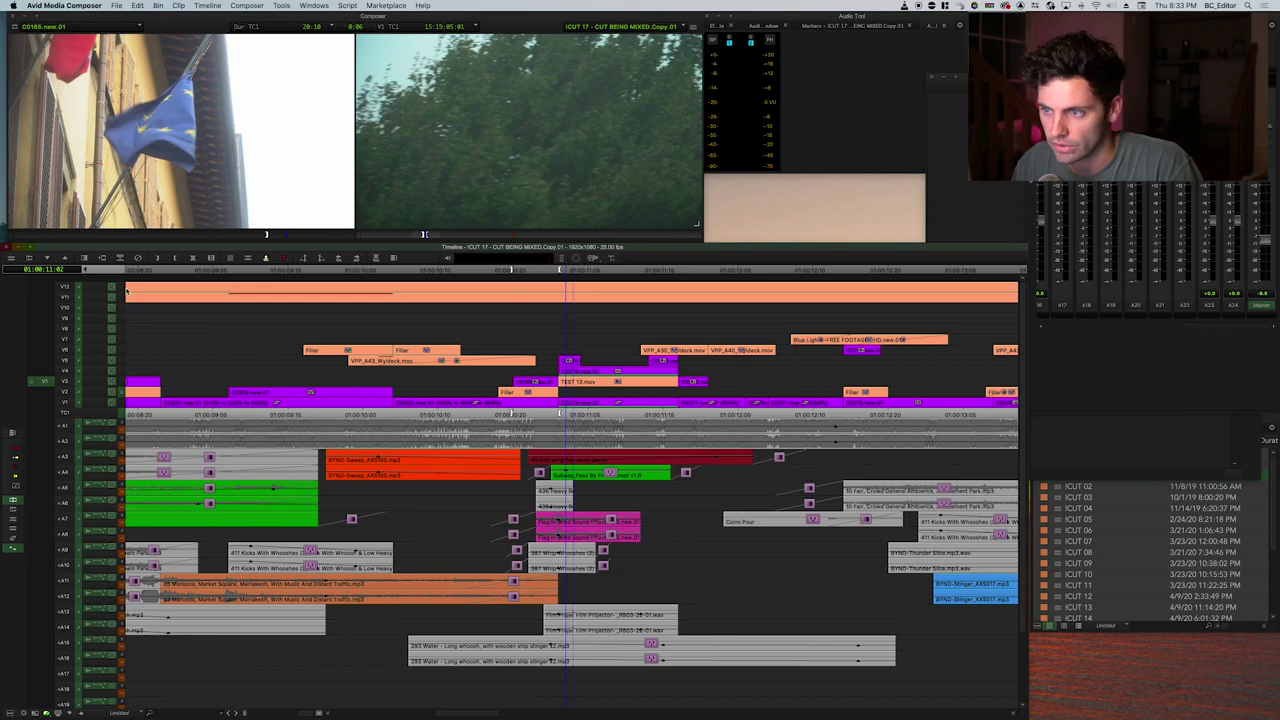
pyautogui.moveTo(539, 332)
pyautogui.mouseDown()
pyautogui.moveTo(597, 337)
pyautogui.moveTo(514, 337)
pyautogui.moveTo(617, 343)
pyautogui.moveTo(528, 344)
pyautogui.mouseUp()
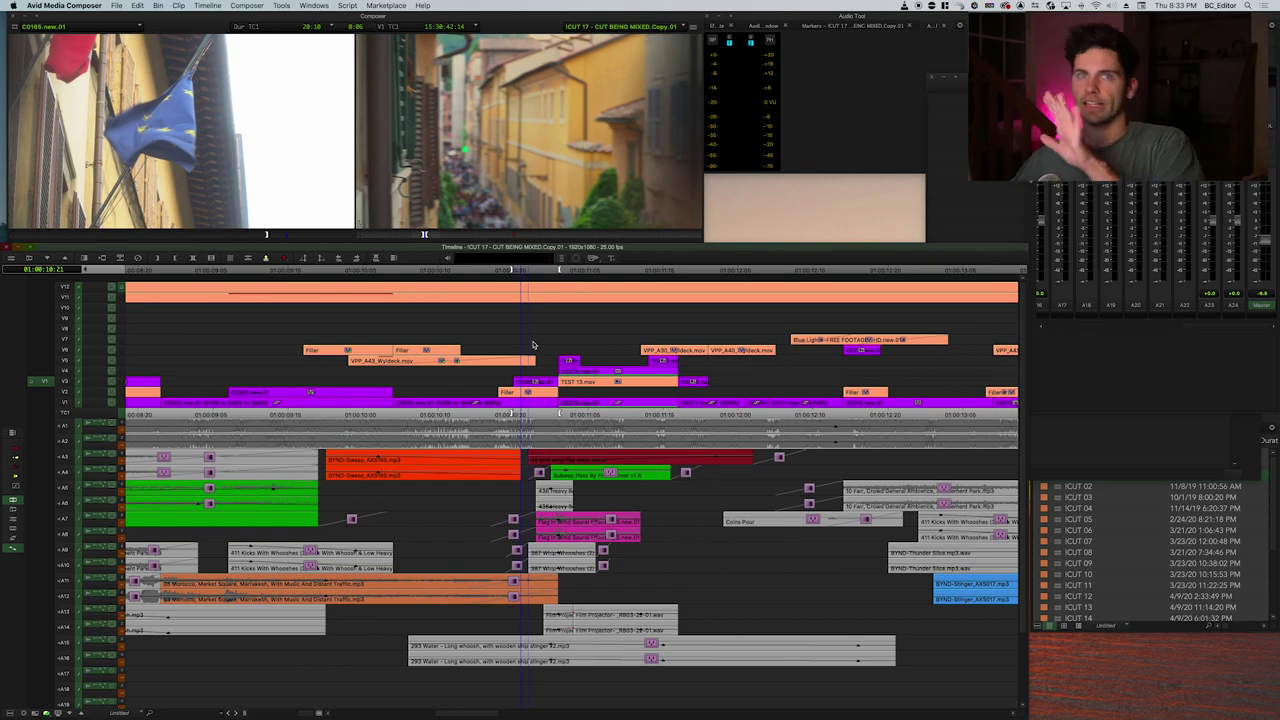
pyautogui.moveTo(497, 341); pyautogui.dragTo(602, 331)
pyautogui.press('super+bracketright')
pyautogui.press('super+bracketleft')
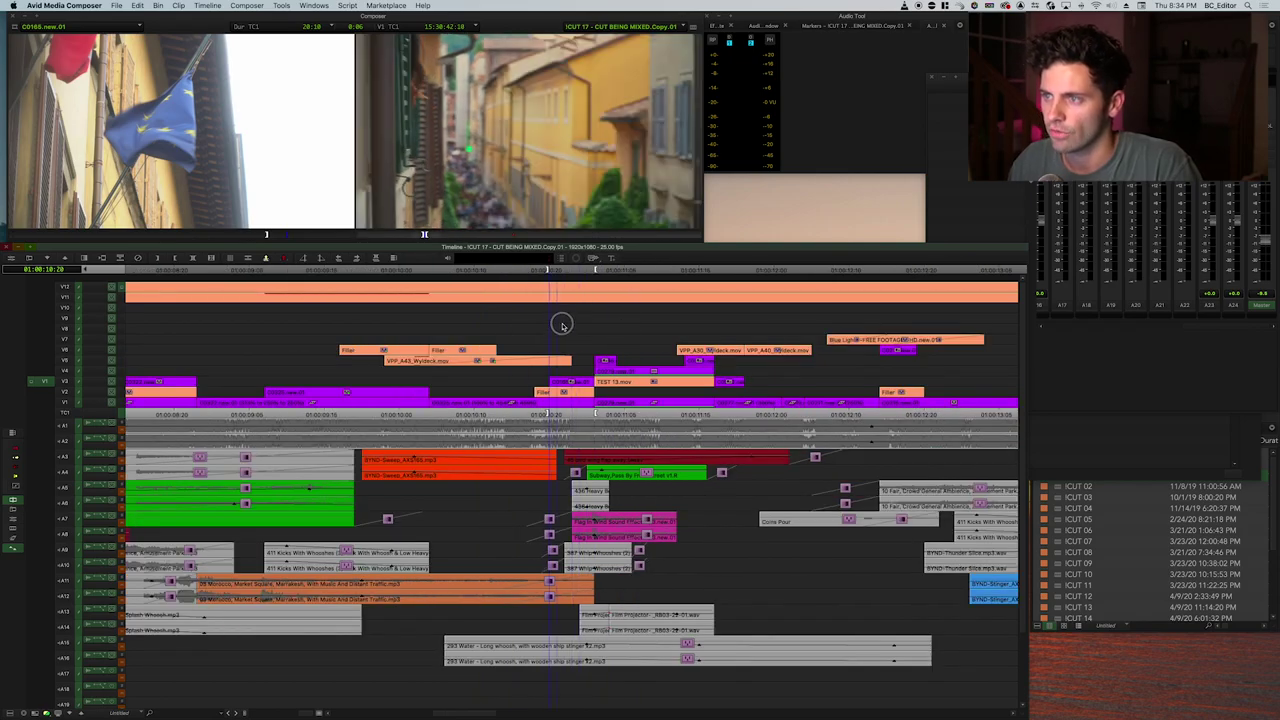
pyautogui.click(588, 324)
pyautogui.press('super+bracketleft')
pyautogui.press('super+bracketright')
pyautogui.press('super+bracketright')
pyautogui.press('super+bracketright')
pyautogui.rightClick(505, 380)
pyautogui.click(550, 352)
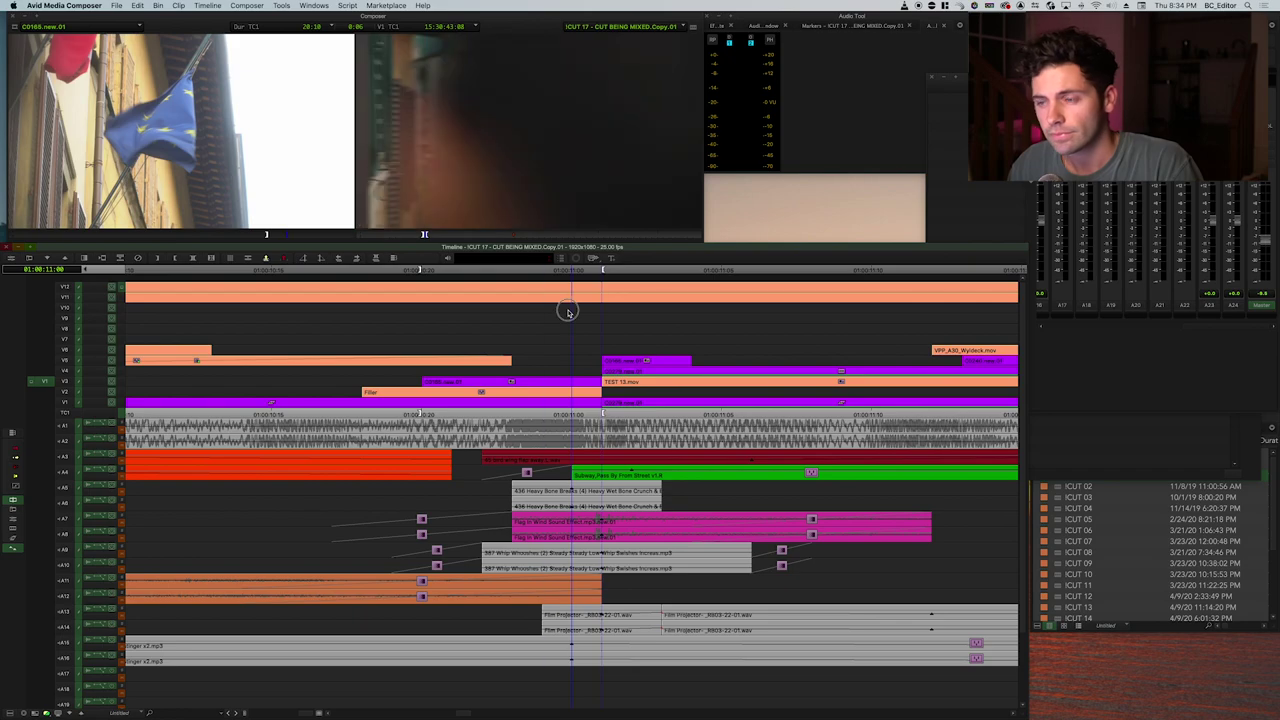
# Scrub frame by frame between 01:00:10:22 and 01:00:11:03 to examine the blurred transition from the alley to the storefront.
pyautogui.moveTo(568, 312); pyautogui.dragTo(504, 321)
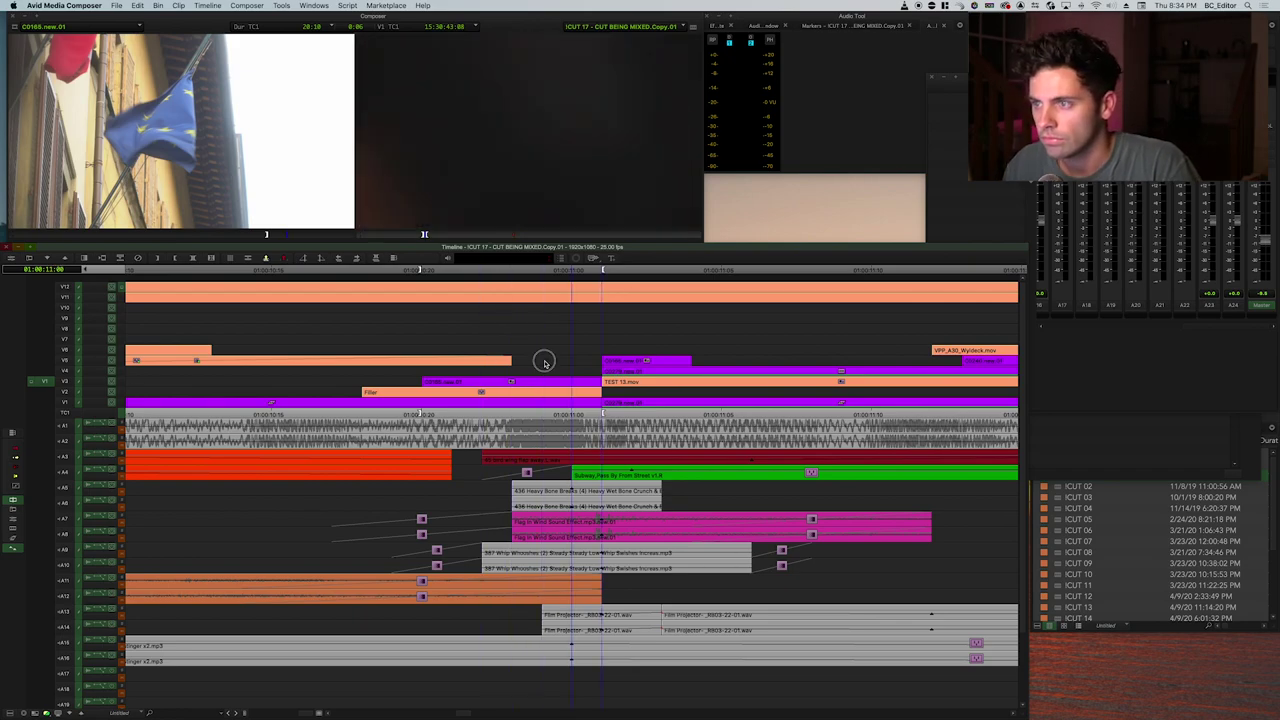
pyautogui.moveTo(566, 354); pyautogui.dragTo(692, 354)
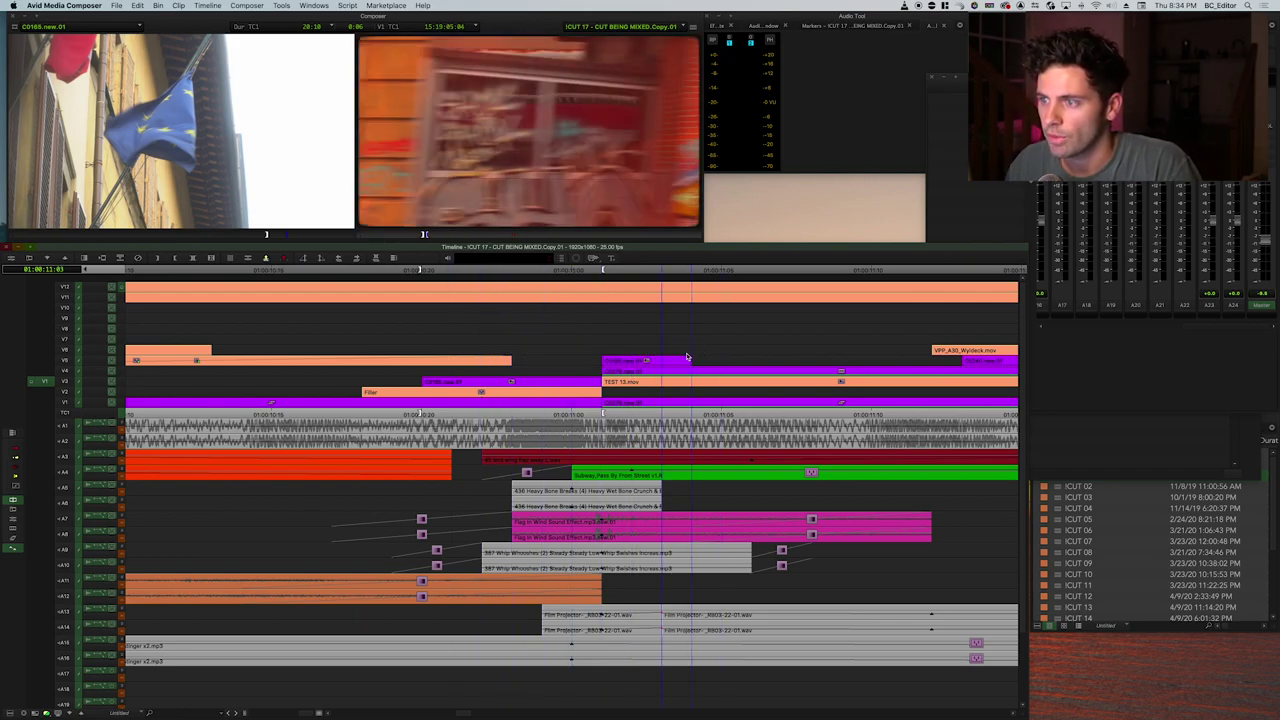
pyautogui.press('super+bracketleft')
pyautogui.press('super+bracketleft')
pyautogui.press('super+bracketright')
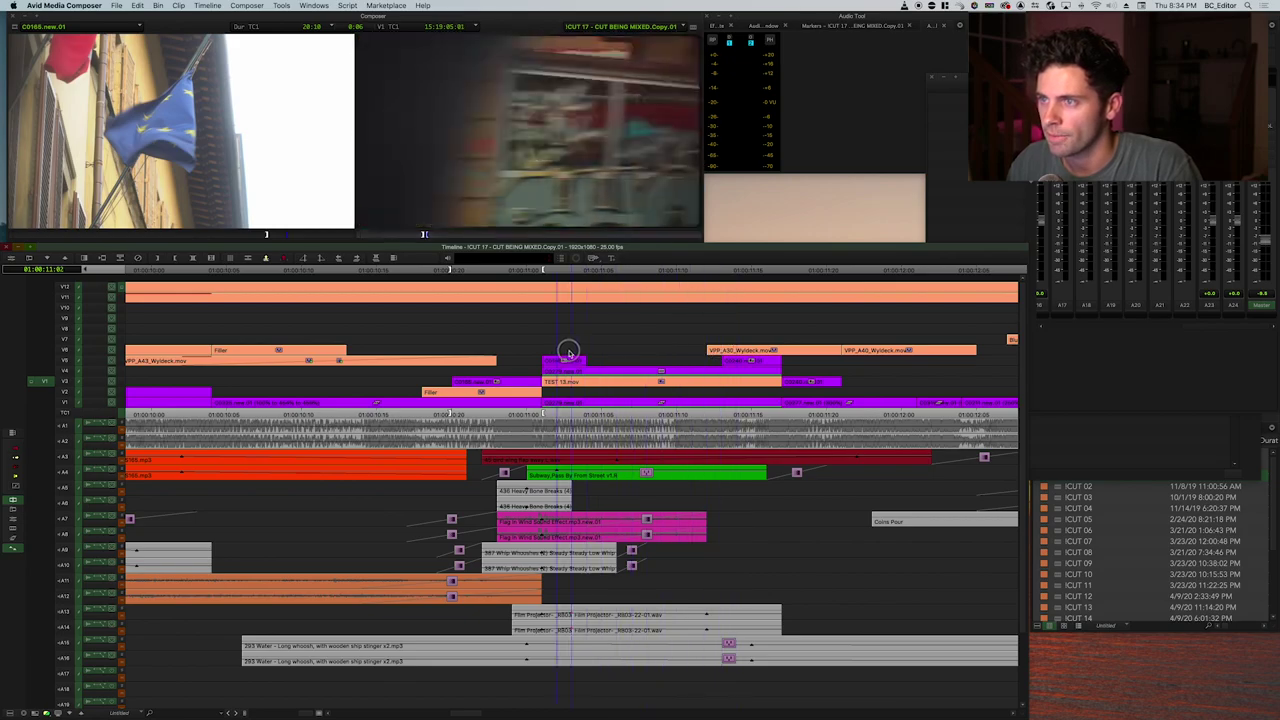
pyautogui.hotkey('ctrl', '[')
pyautogui.press('Right')
pyautogui.press('Right')
pyautogui.press('Right')
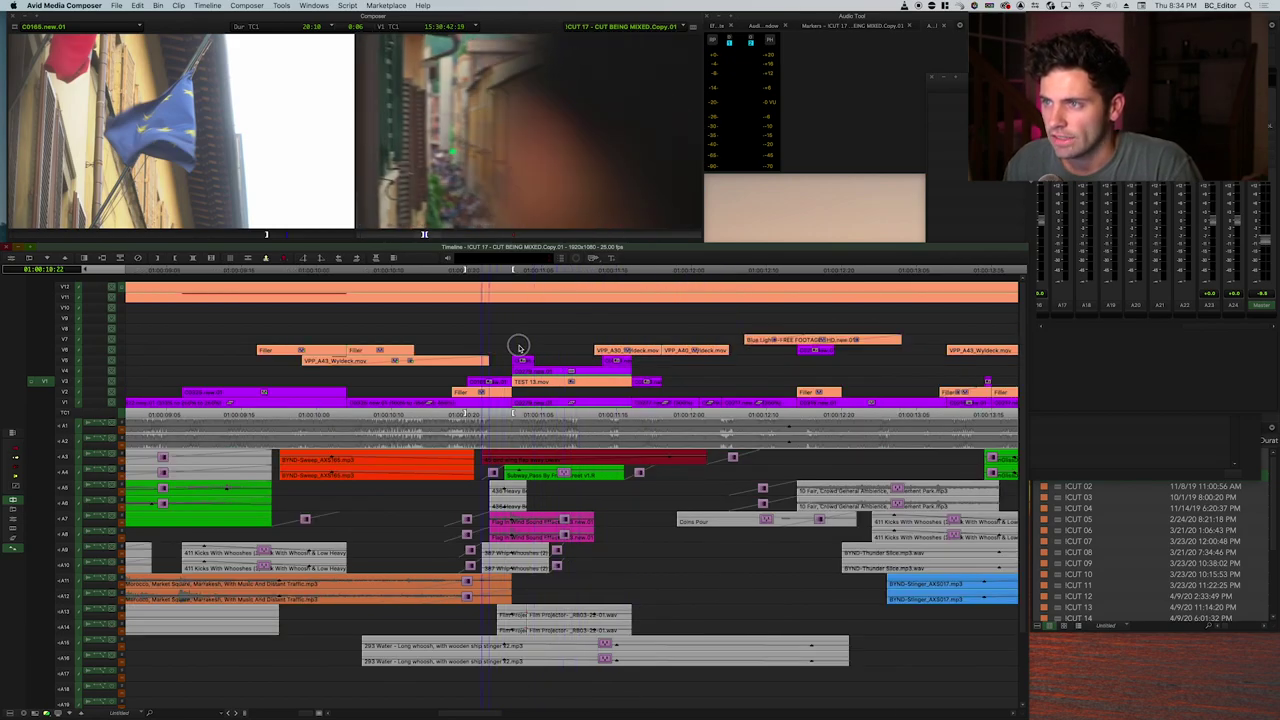
# Scrub from the dark frame at 01:00:11:01 into the satellite images, stopping at 01:00:11:11.
pyautogui.moveTo(578, 349); pyautogui.dragTo(519, 336)
pyautogui.rightClick(519, 336)
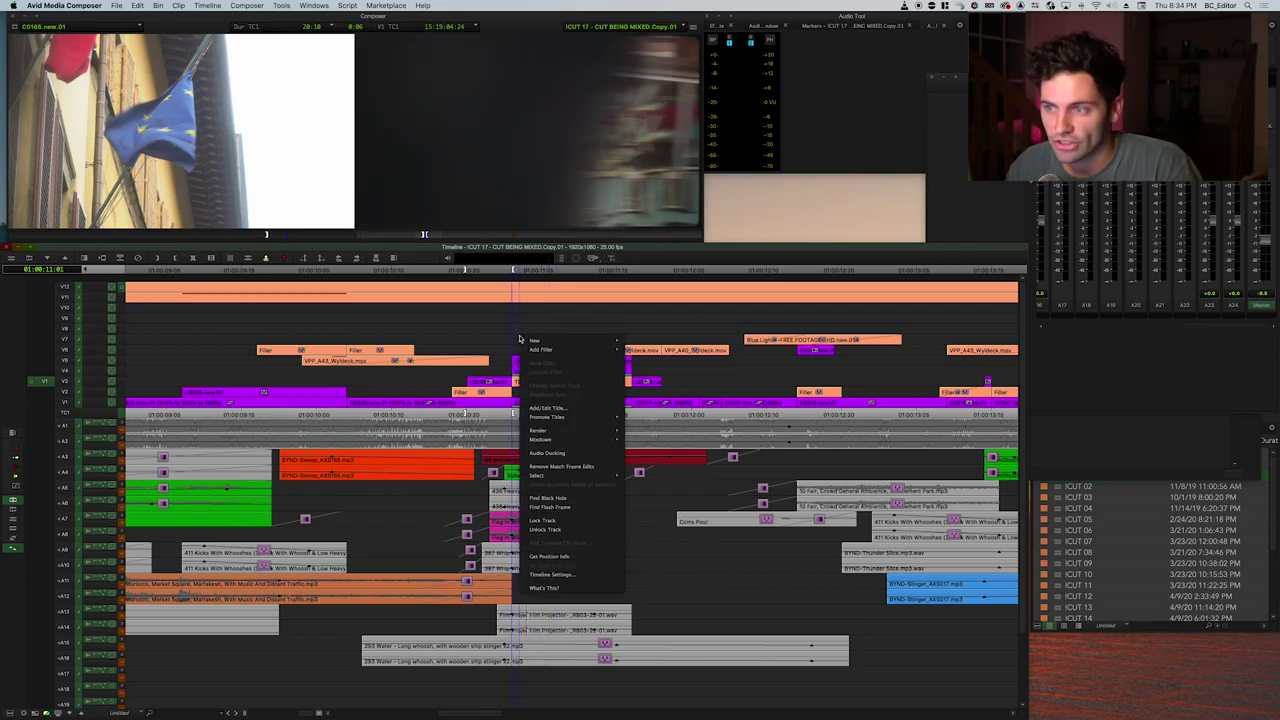
pyautogui.click(521, 318)
pyautogui.scroll(-1, 508, 318)
pyautogui.click(523, 305)
pyautogui.scroll(1, 536, 325)
pyautogui.moveTo(534, 335); pyautogui.dragTo(563, 314)
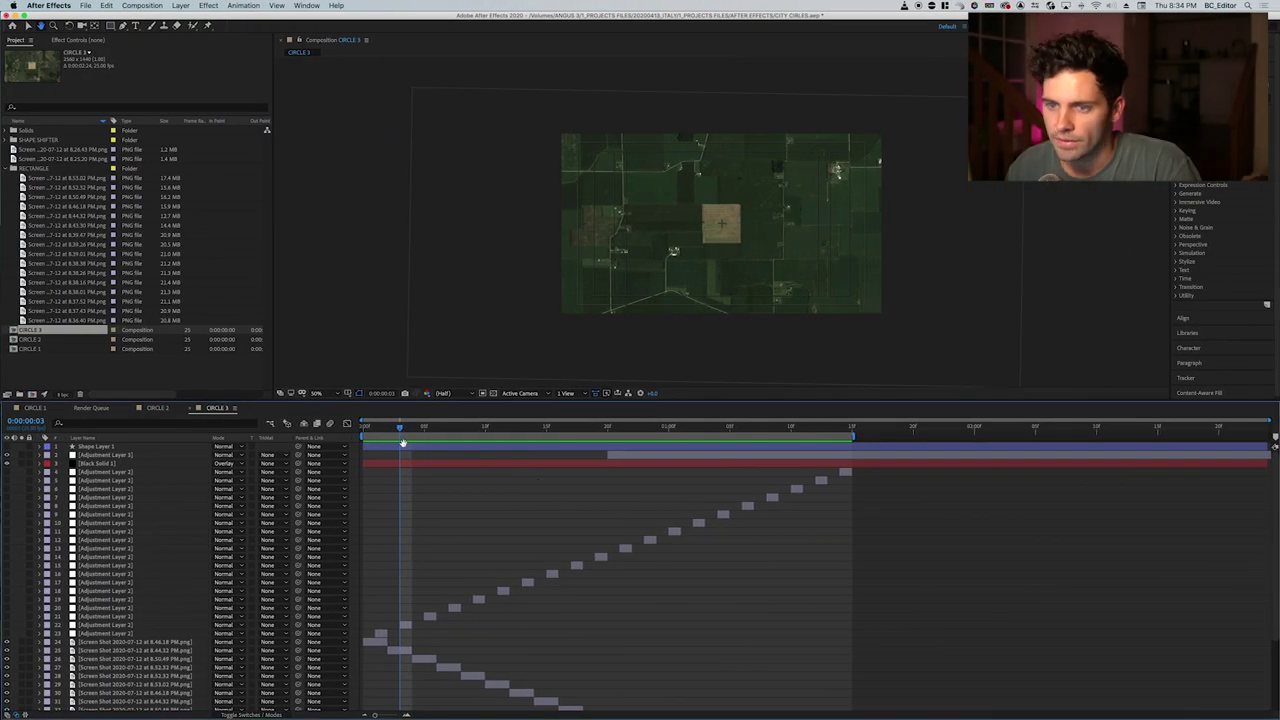
# Switch to After Effects, scrub the CIRCLE 3 composition back to its first frame, and cancel the file import.
pyautogui.click(30, 350)
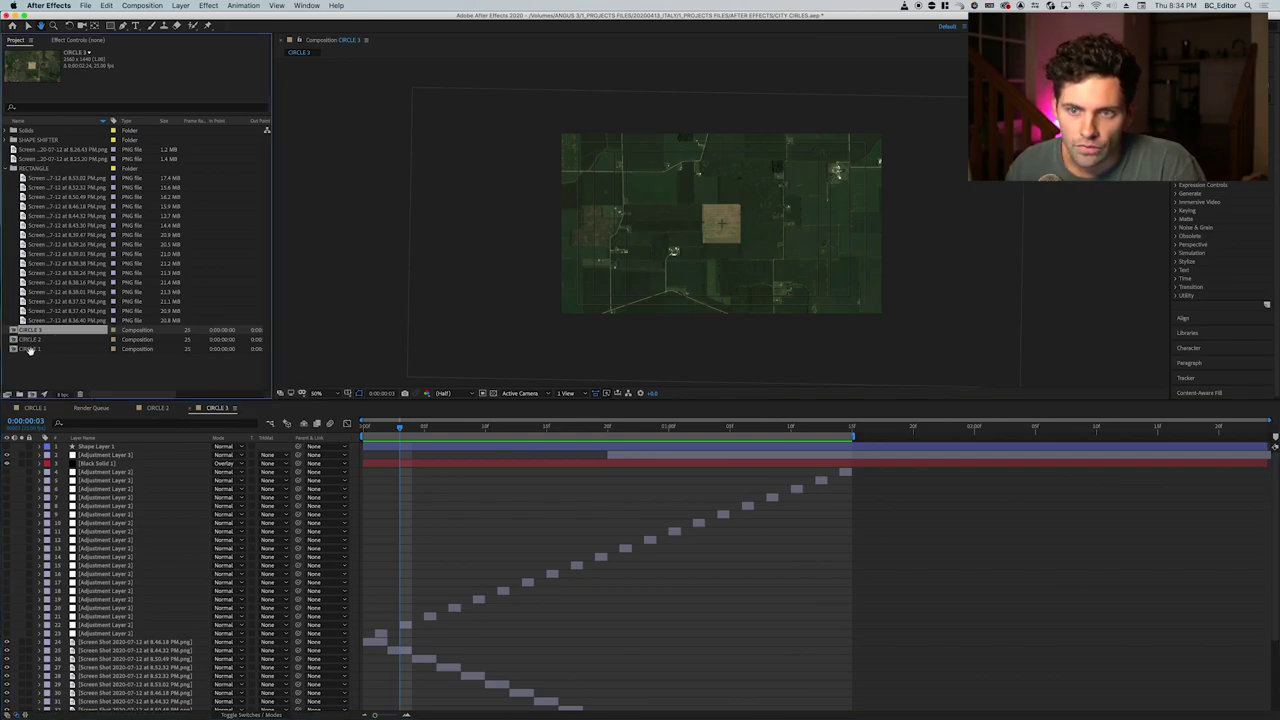
pyautogui.moveTo(466, 432); pyautogui.dragTo(284, 477)
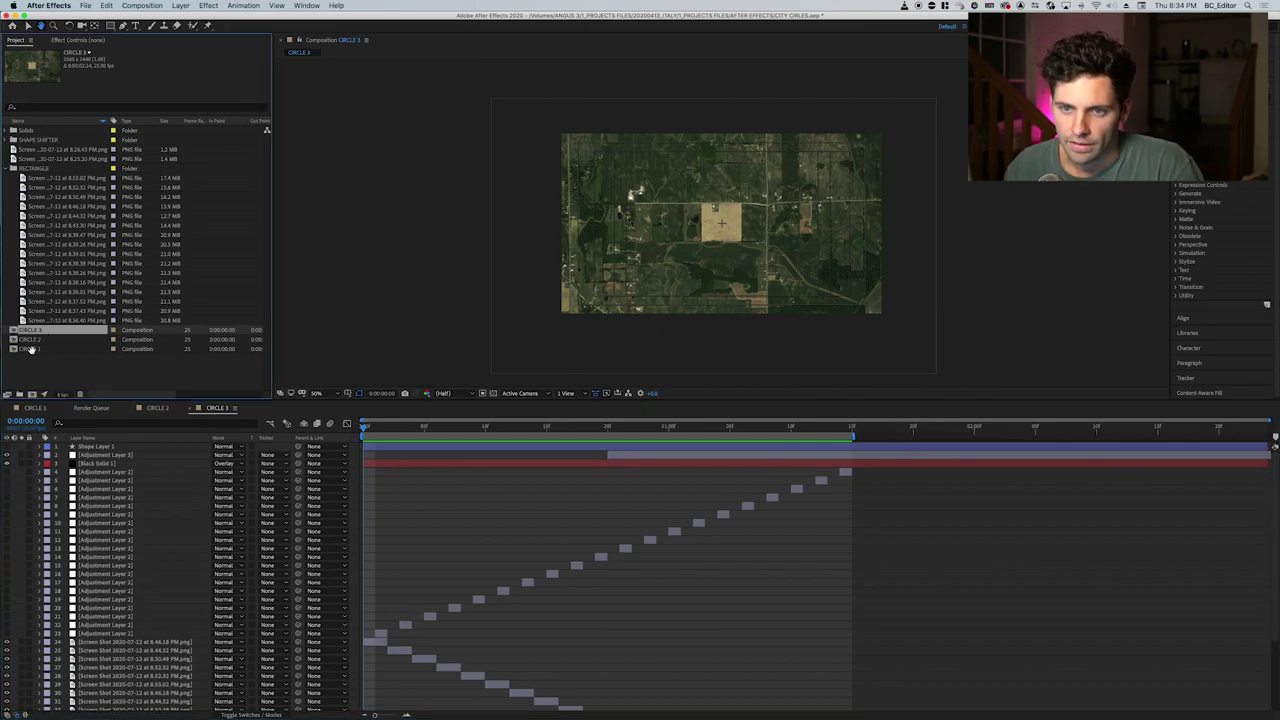
pyautogui.click(15, 346)
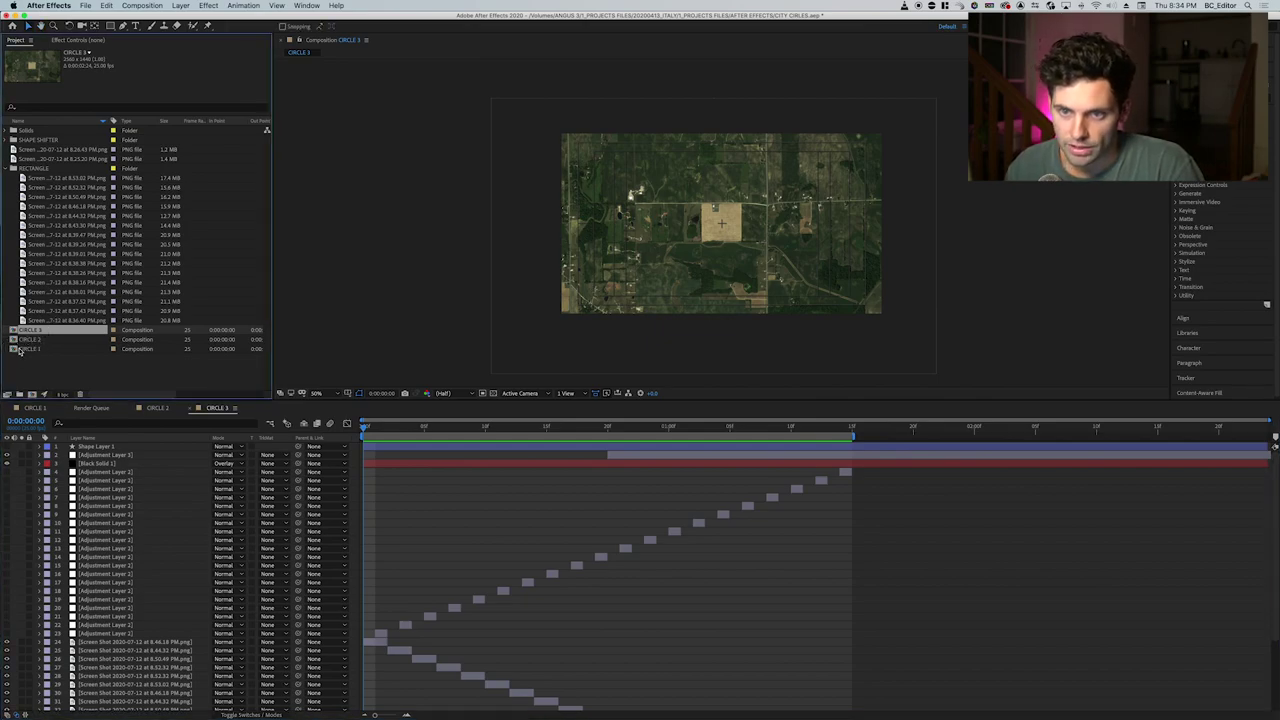
pyautogui.click(16, 348)
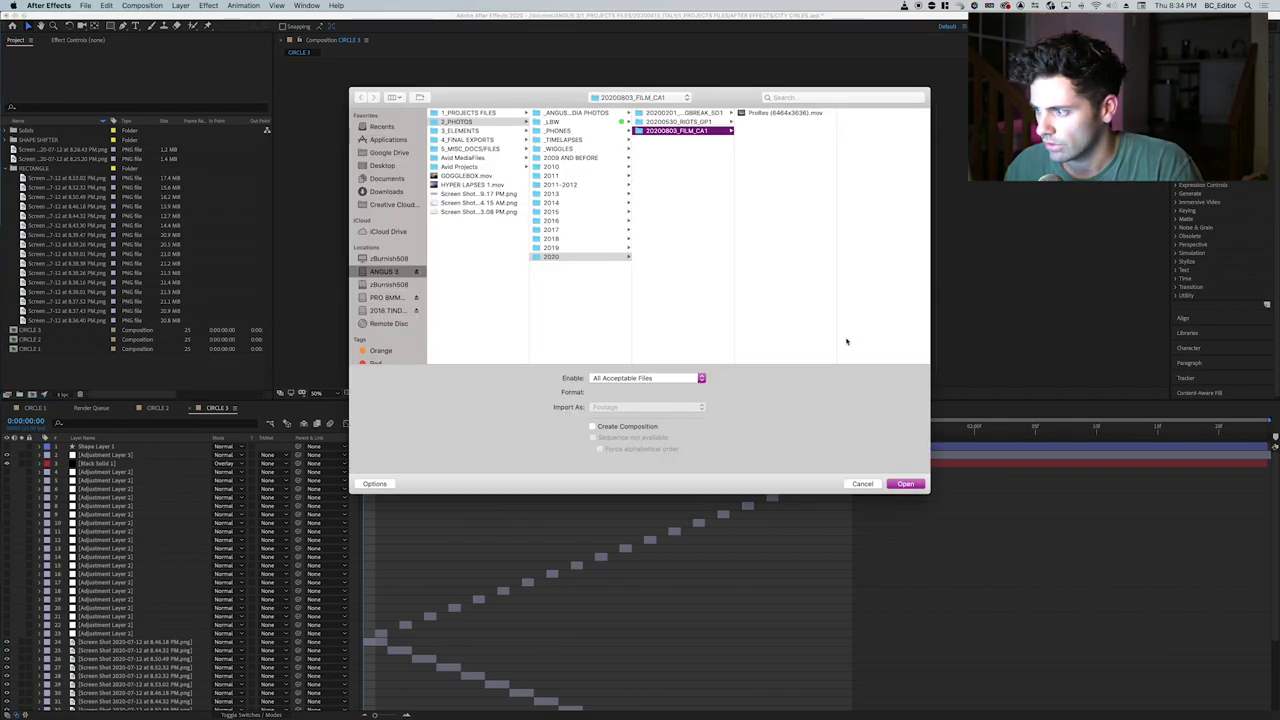
pyautogui.click(866, 483)
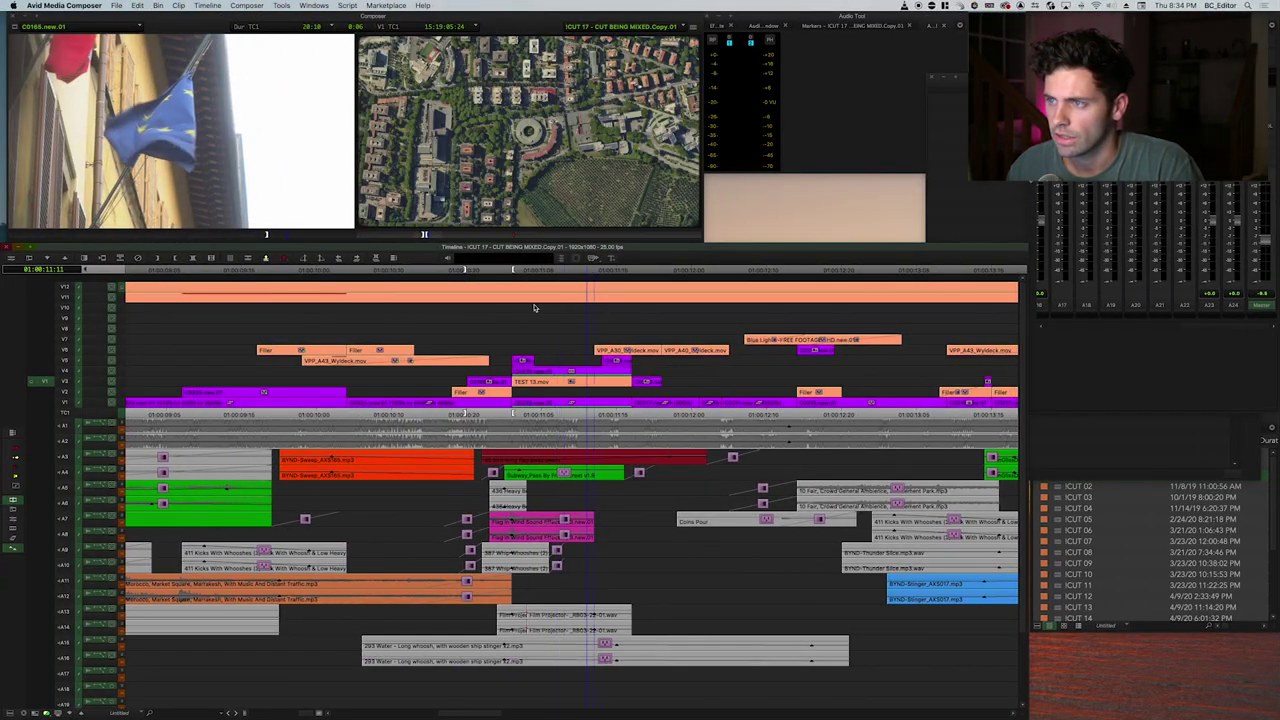
# Return to Media Composer and scrub the satellite image sequence from 01:00:11:05 onward.
pyautogui.click(534, 307)
pyautogui.click(542, 306)
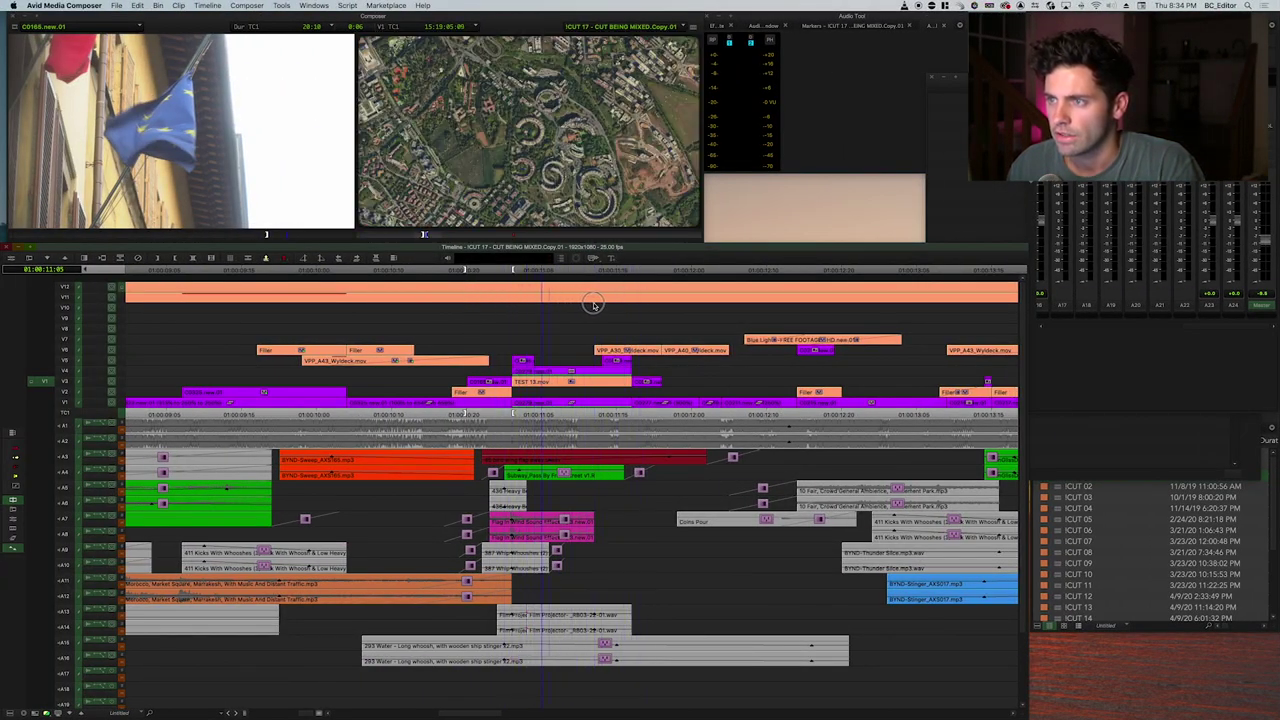
pyautogui.press('super+[')
pyautogui.press('super+[')
pyautogui.press('super+]')
pyautogui.press('space')
pyautogui.moveTo(556, 342); pyautogui.dragTo(590, 330)
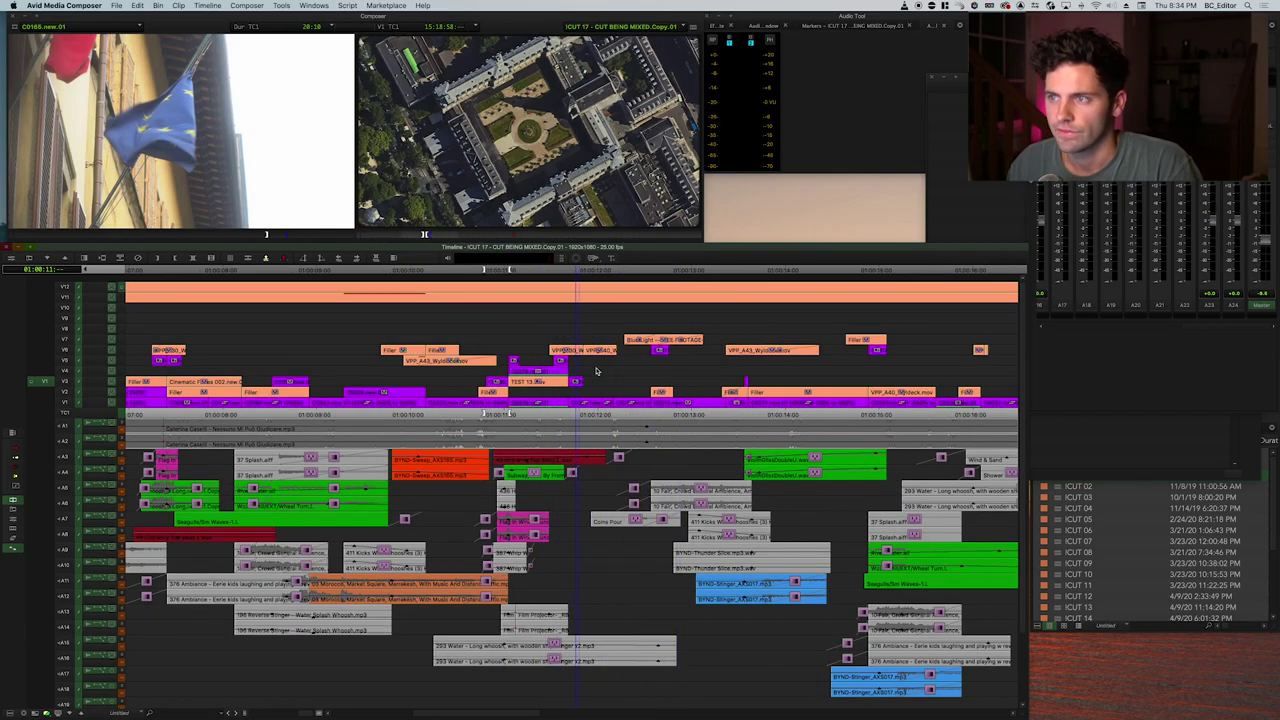
# Play the sequence from the satellite images through the carousel shot to the violinist shot at 01:00:14.
pyautogui.press('space')
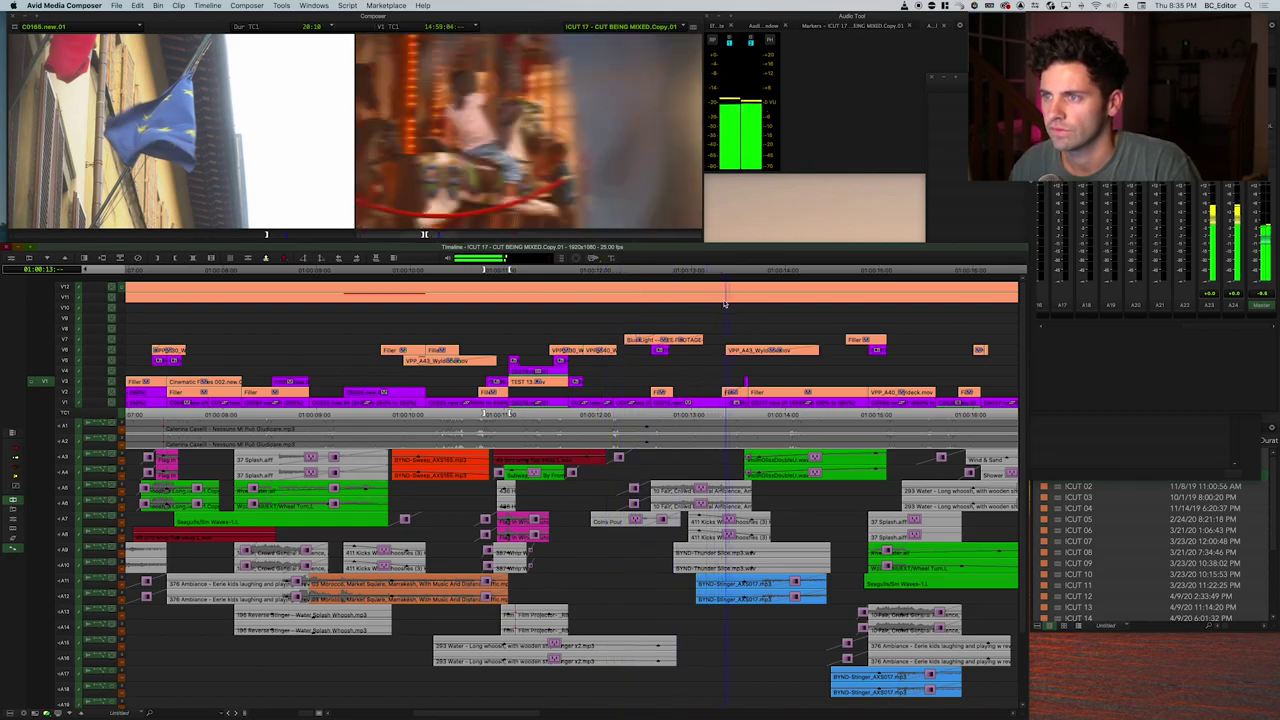
pyautogui.press('super+]')
pyautogui.press('space')
pyautogui.press('super+]')
pyautogui.press('space')
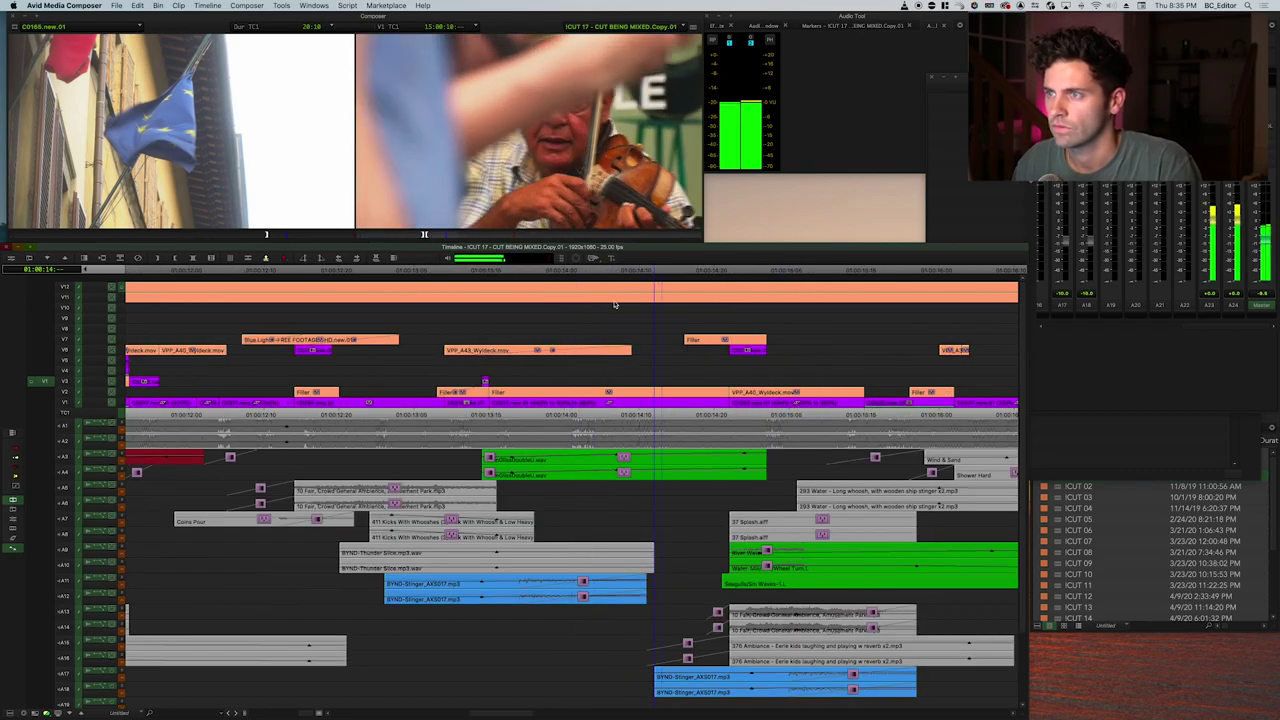
pyautogui.press('space')
# Scrub the violinist shot between 01:00:13:21 and 01:00:14:20 to examine its zoom movement.
pyautogui.moveTo(432, 330)
pyautogui.mouseDown()
pyautogui.moveTo(395, 327)
pyautogui.moveTo(432, 322)
pyautogui.mouseUp()
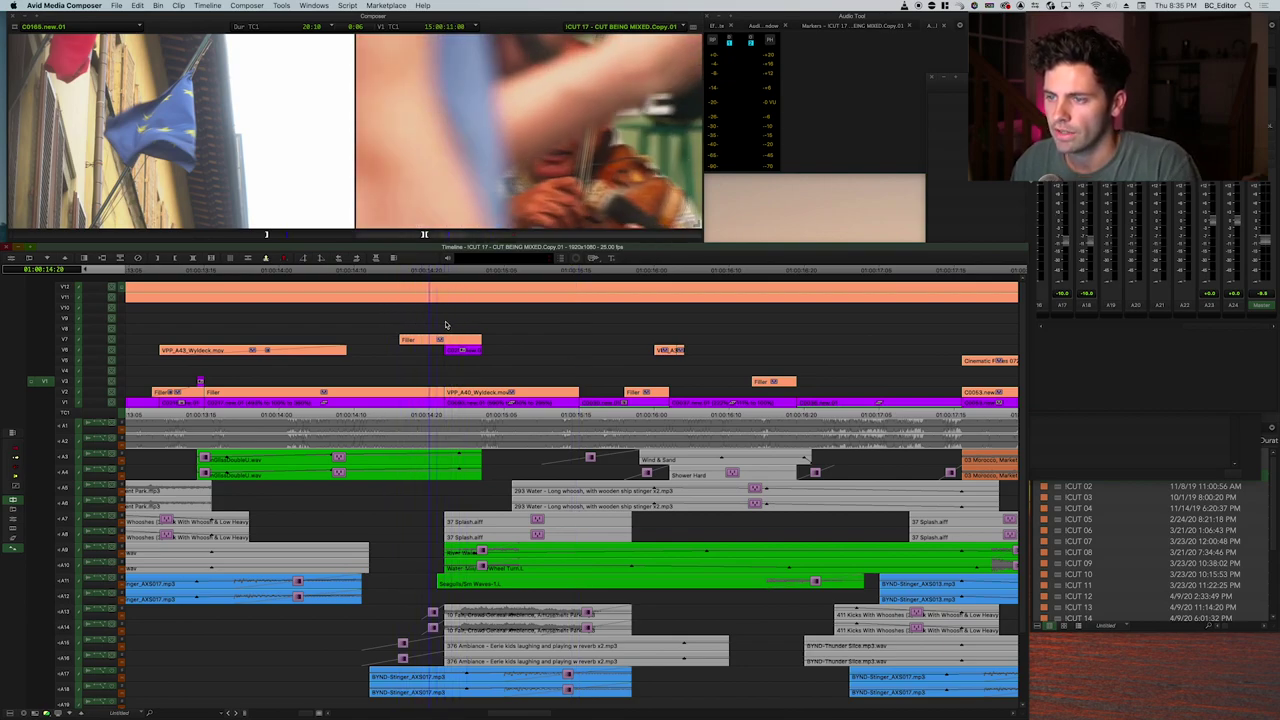
pyautogui.moveTo(528, 376); pyautogui.dragTo(253, 363)
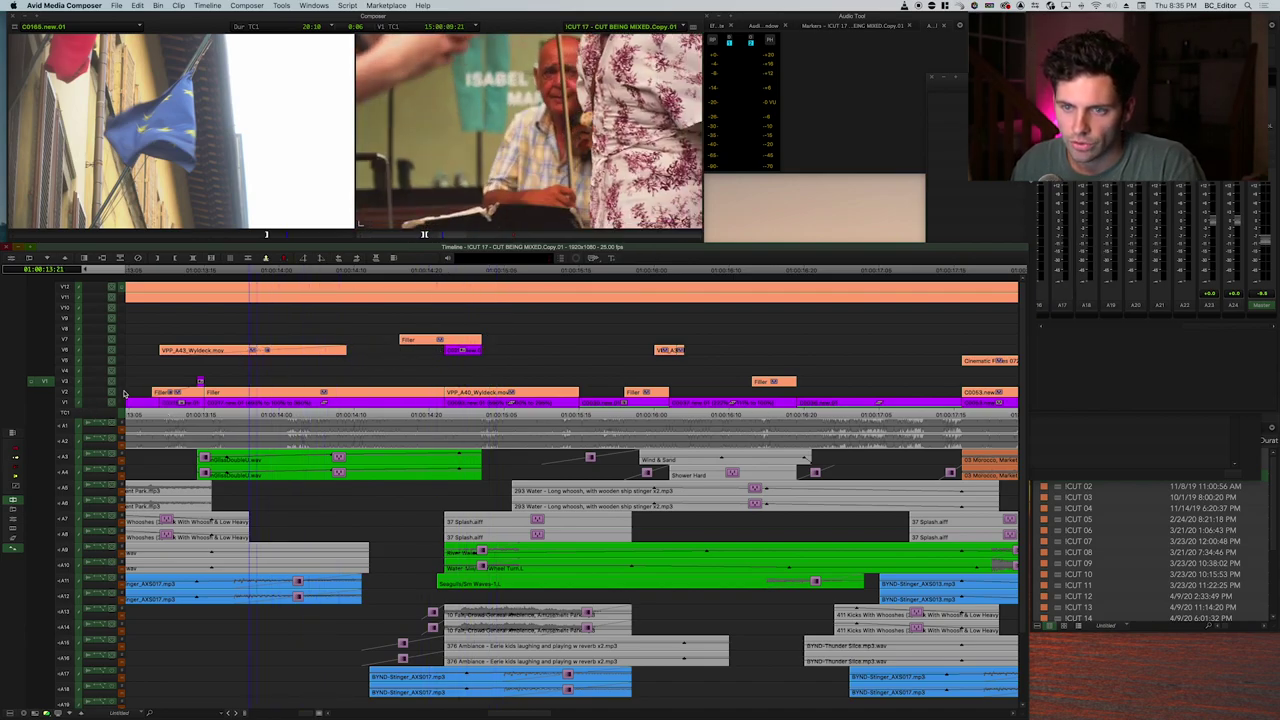
pyautogui.moveTo(345, 388); pyautogui.dragTo(252, 390)
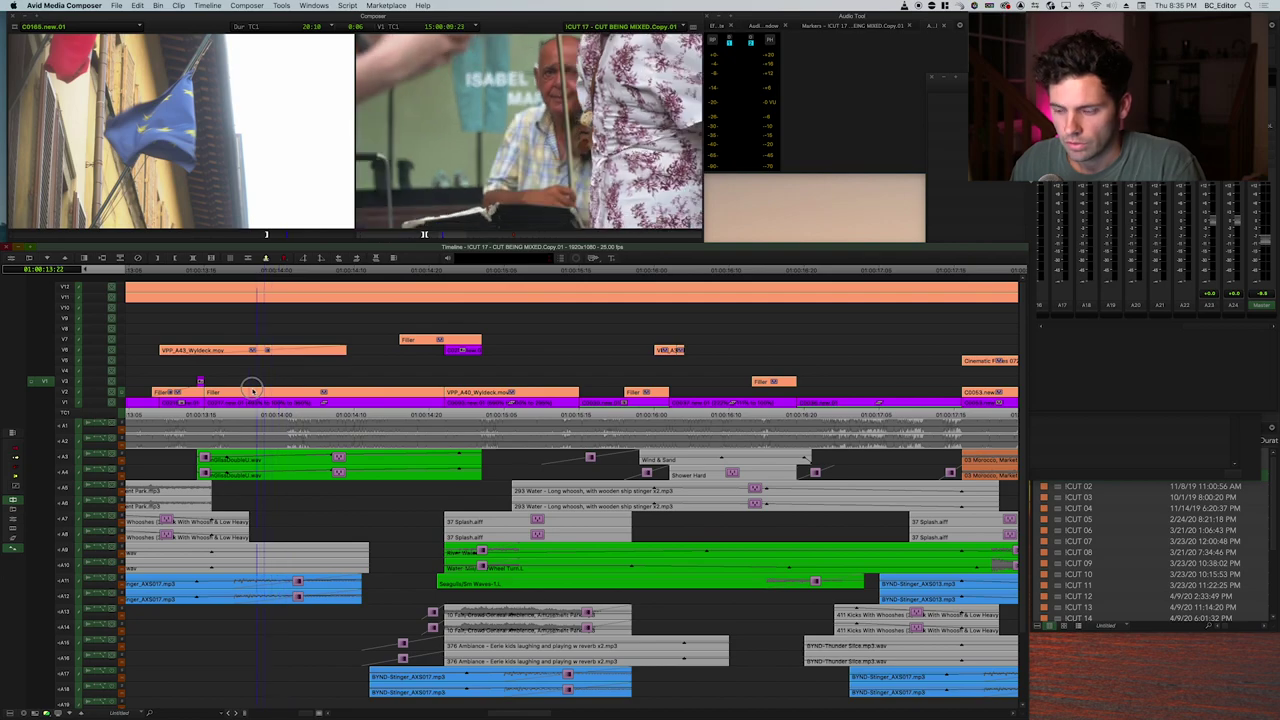
# Inspect the effect settings of the V2 filler over the violinist shot, close them, and park at 01:00:14:08.
pyautogui.click(322, 396)
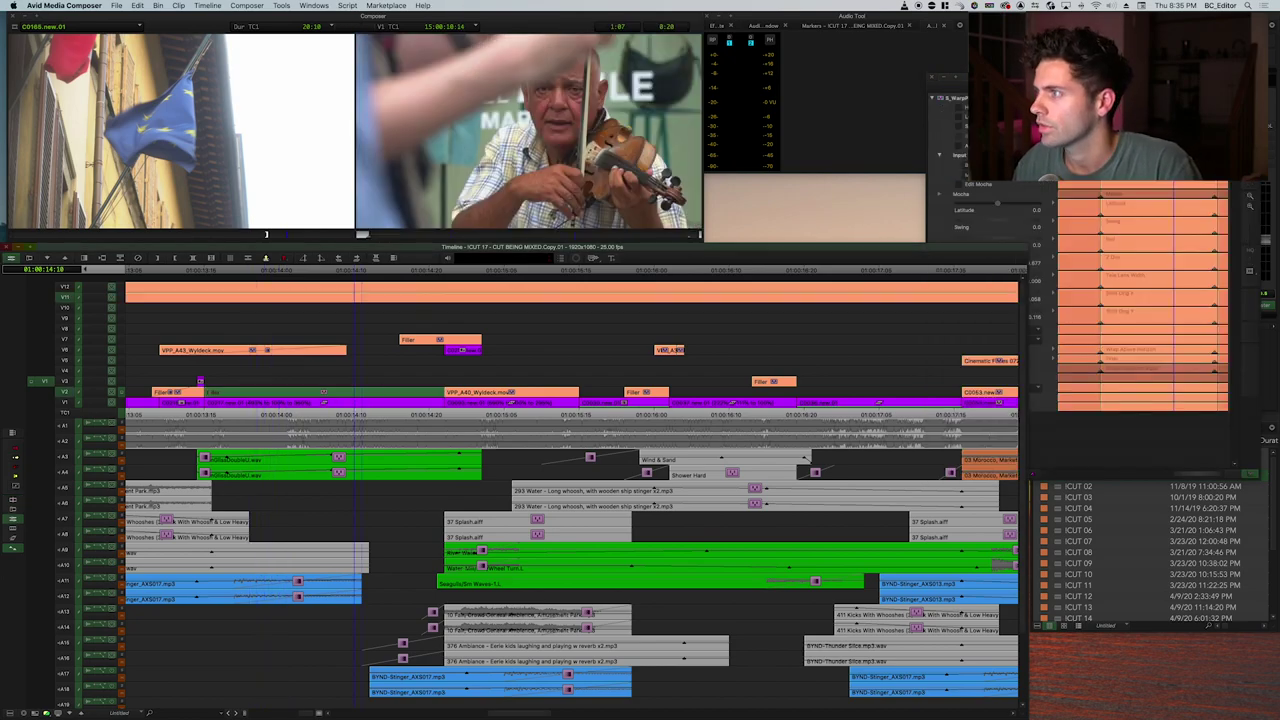
pyautogui.click(935, 78)
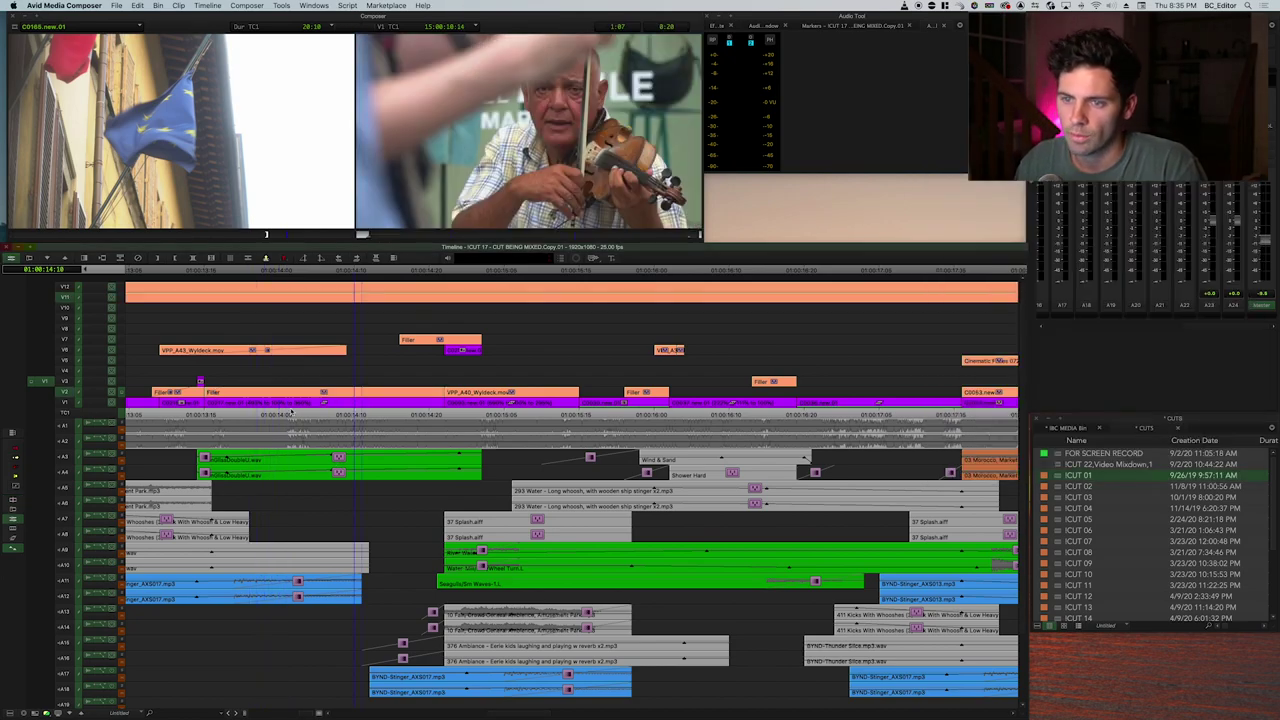
pyautogui.click(316, 388)
pyautogui.click(322, 402)
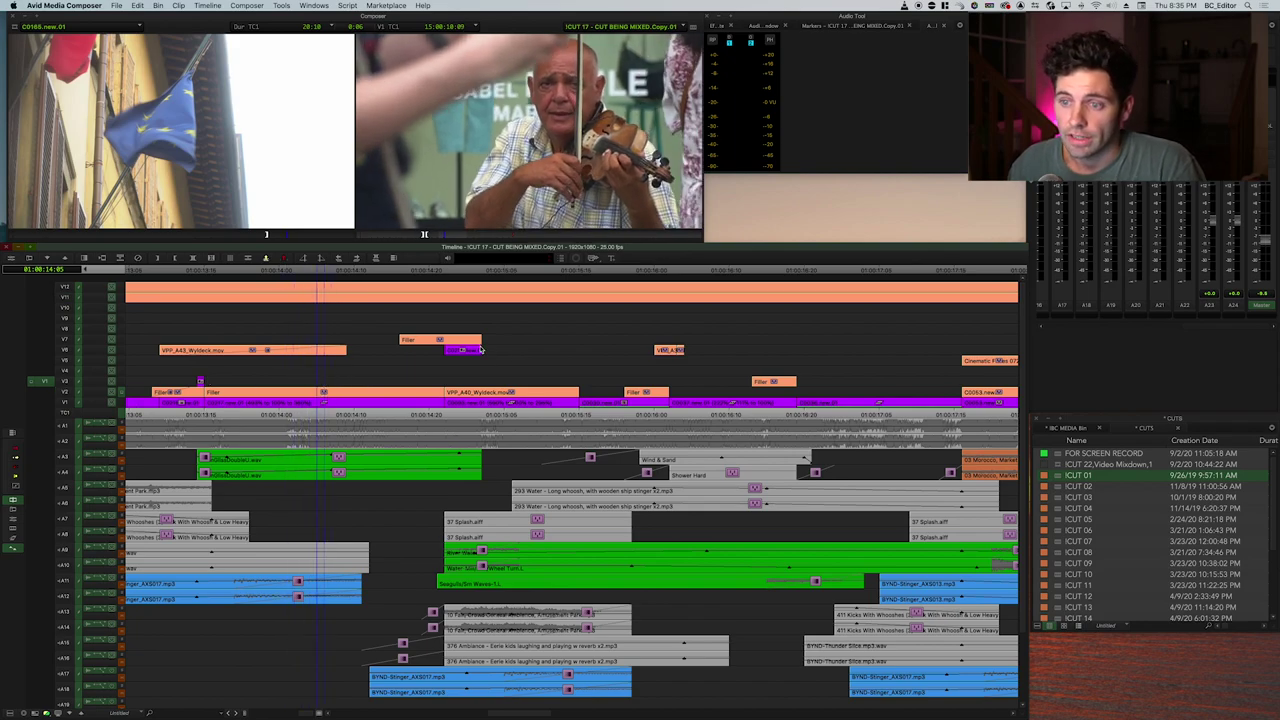
pyautogui.click(340, 373)
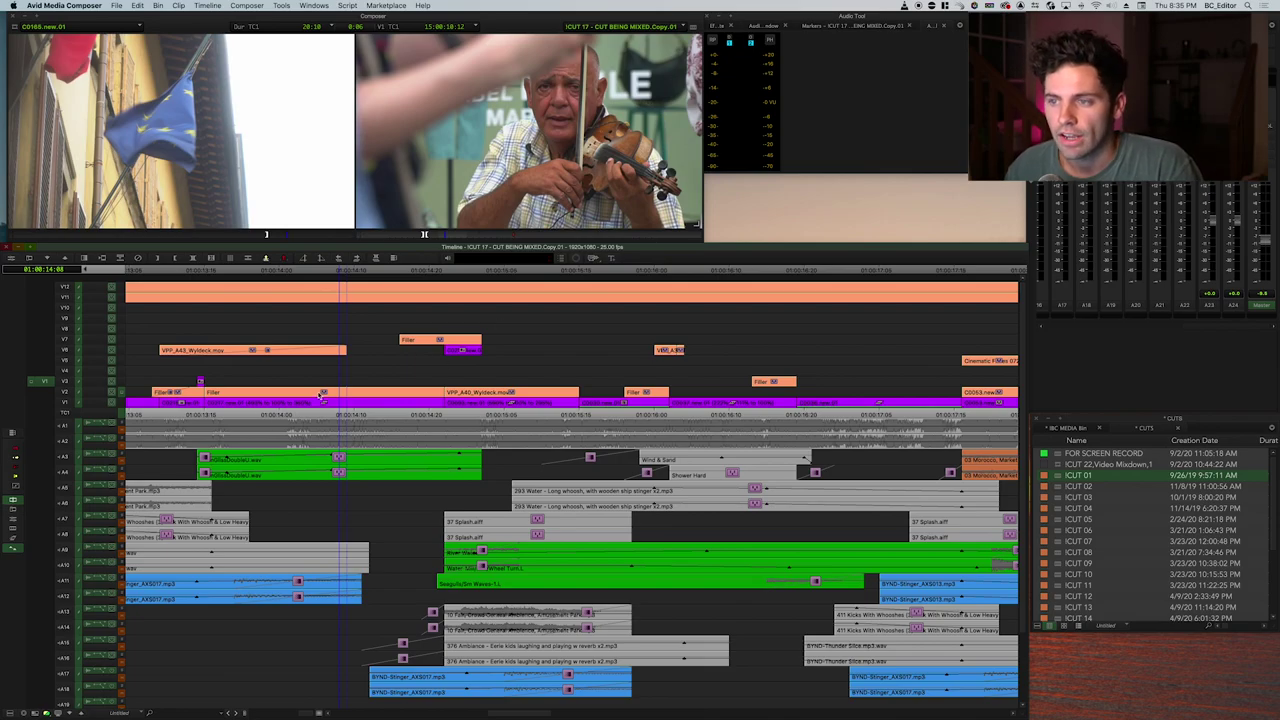
# Copy the violinist clip on V1 to the empty area past the sequence's end and focus the timeline on it.
pyautogui.press('super+bracketleft')
pyautogui.press('super+bracketleft')
pyautogui.press('super+bracketleft')
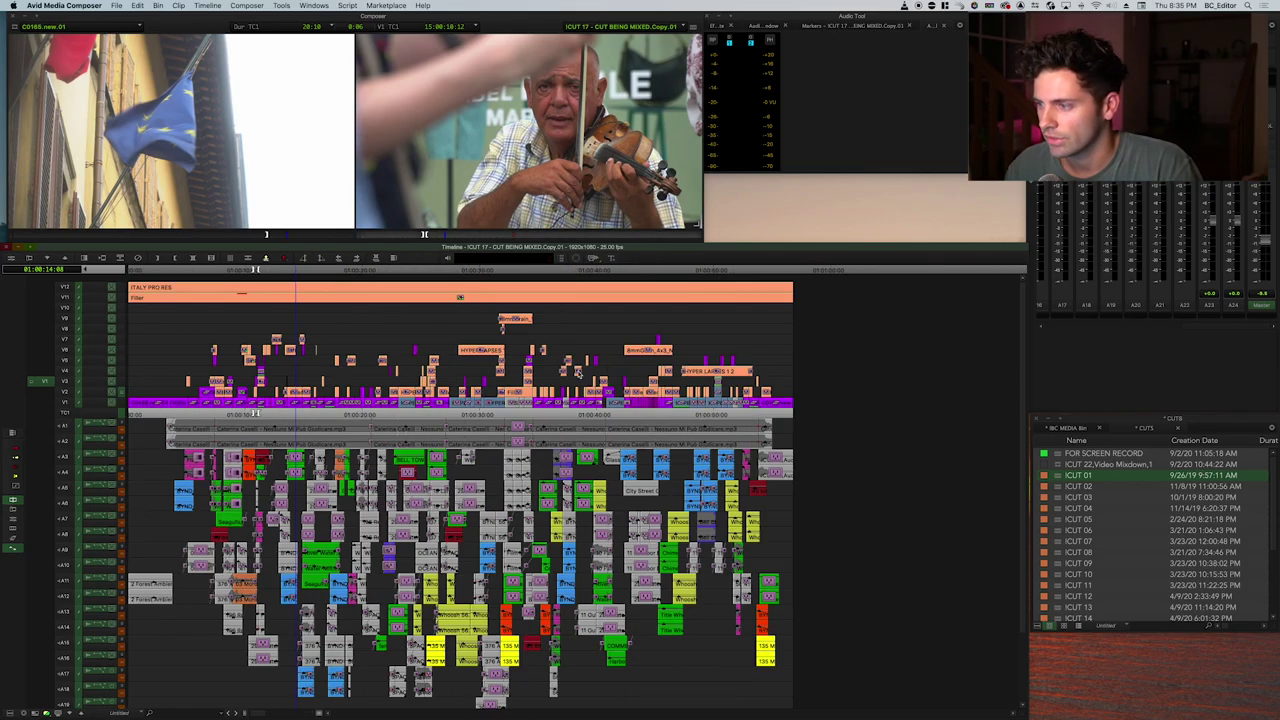
pyautogui.moveTo(295, 402); pyautogui.dragTo(843, 402)
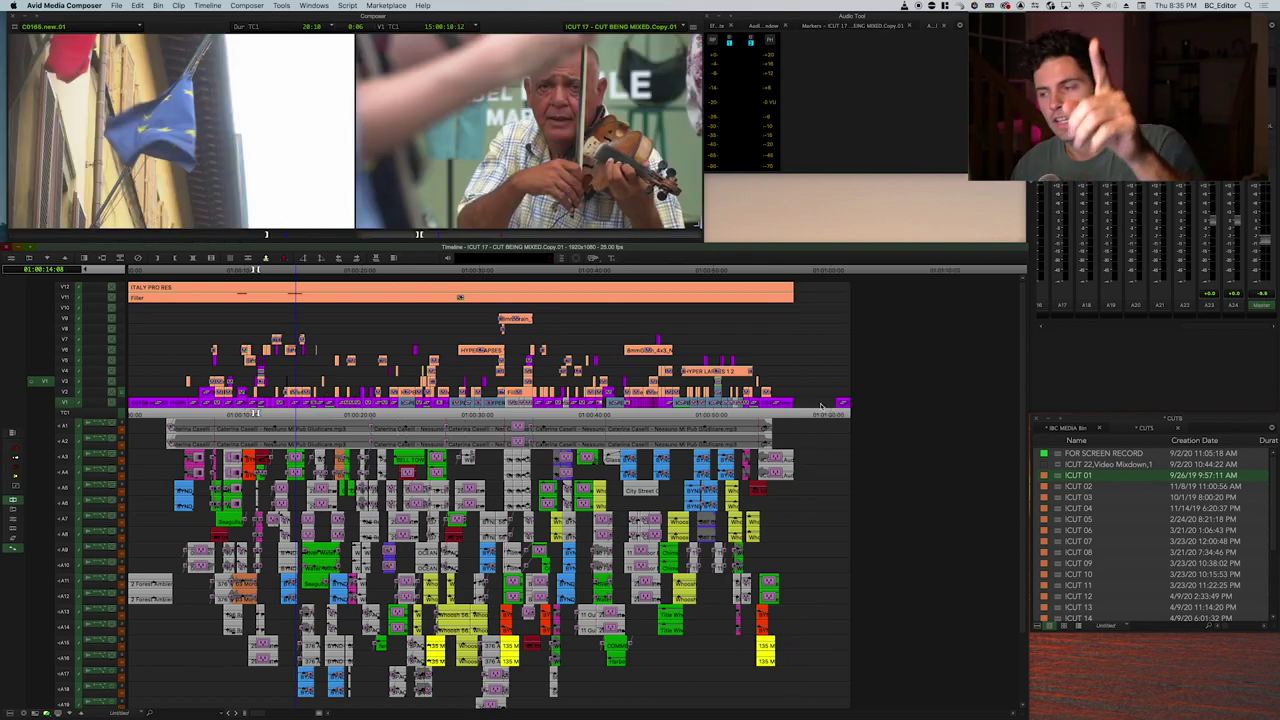
pyautogui.click(840, 400)
pyautogui.press('h')
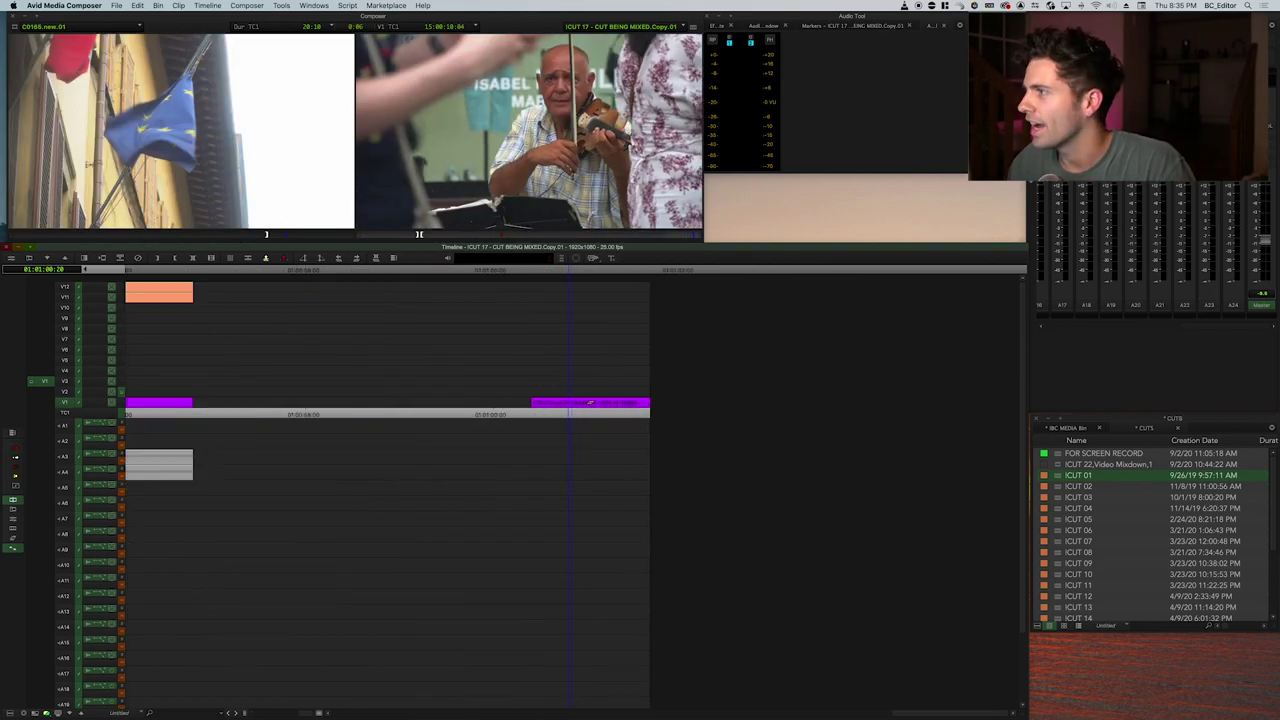
# Open the Effect Palette and search the effects for "pan".
pyautogui.press('super+8')
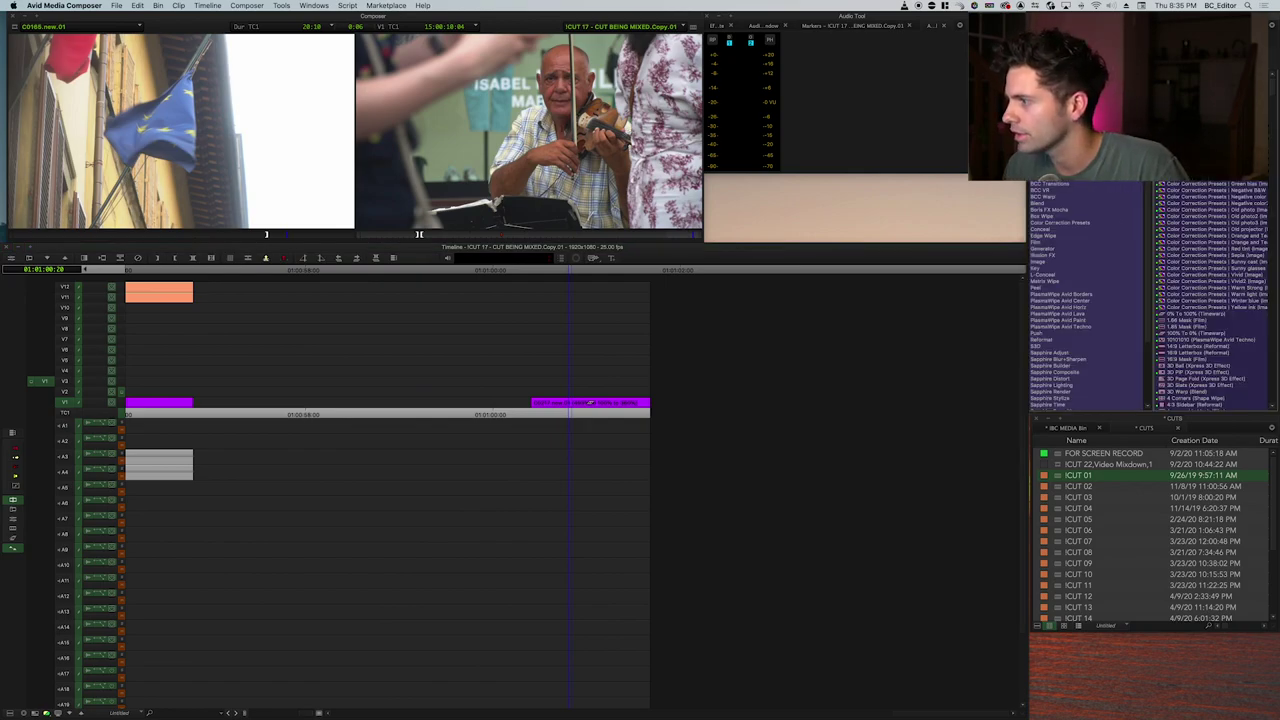
pyautogui.scroll(-2, 1060, 300)
pyautogui.scroll(-3, 1060, 300)
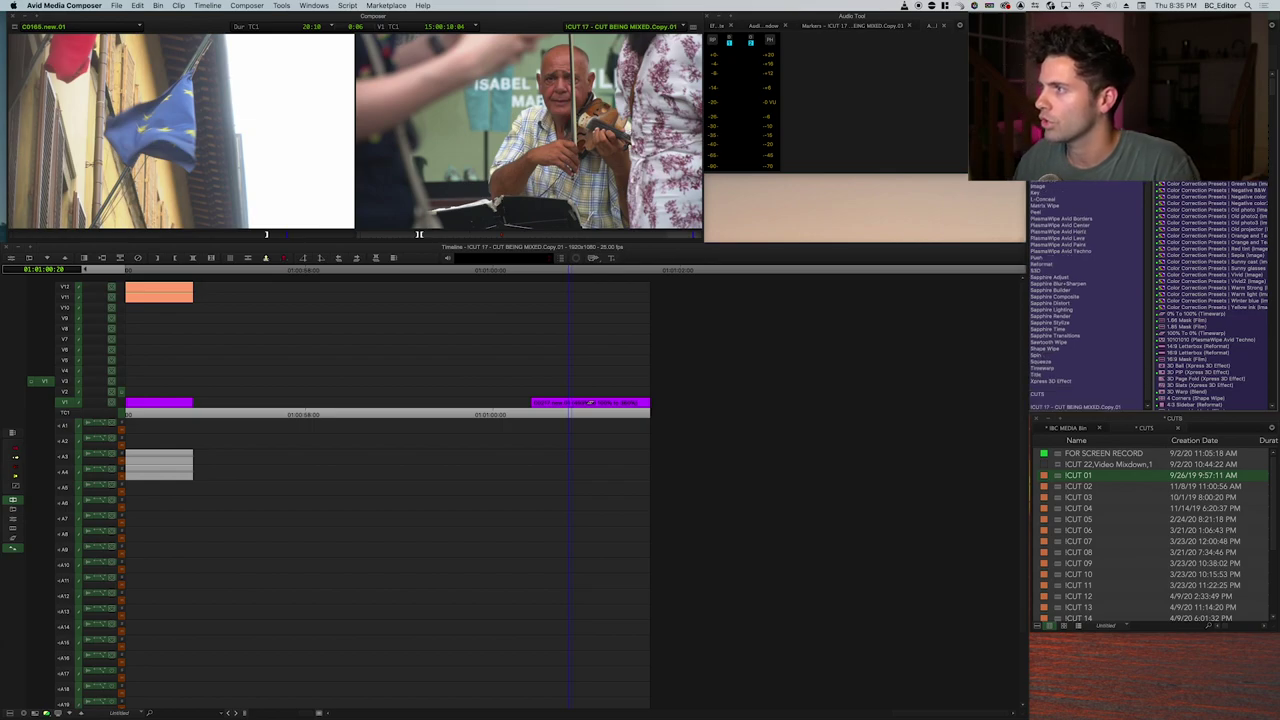
pyautogui.scroll(4, 1060, 300)
pyautogui.write('pan')
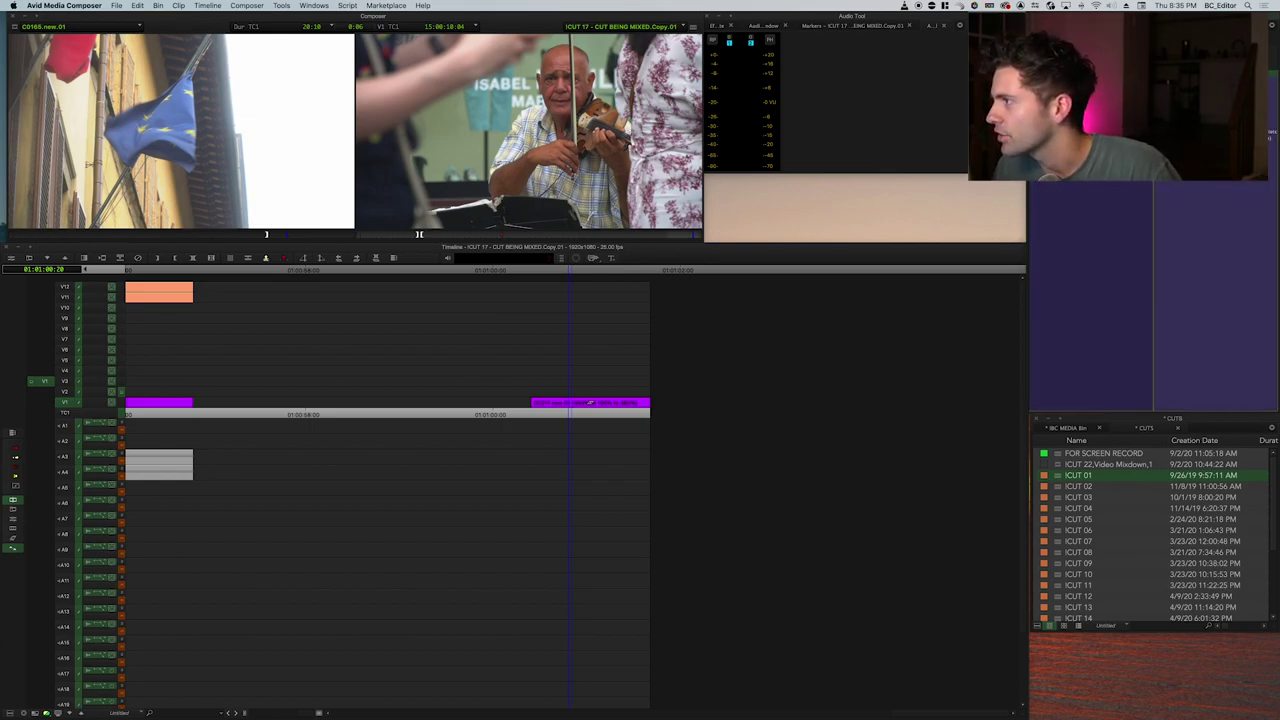
# Apply the found effect to the V2 filler above the copied violinist clip and scrub it to 01:01:00:14.
pyautogui.click(533, 378)
pyautogui.press('super+shift+a')
pyautogui.click(68, 392)
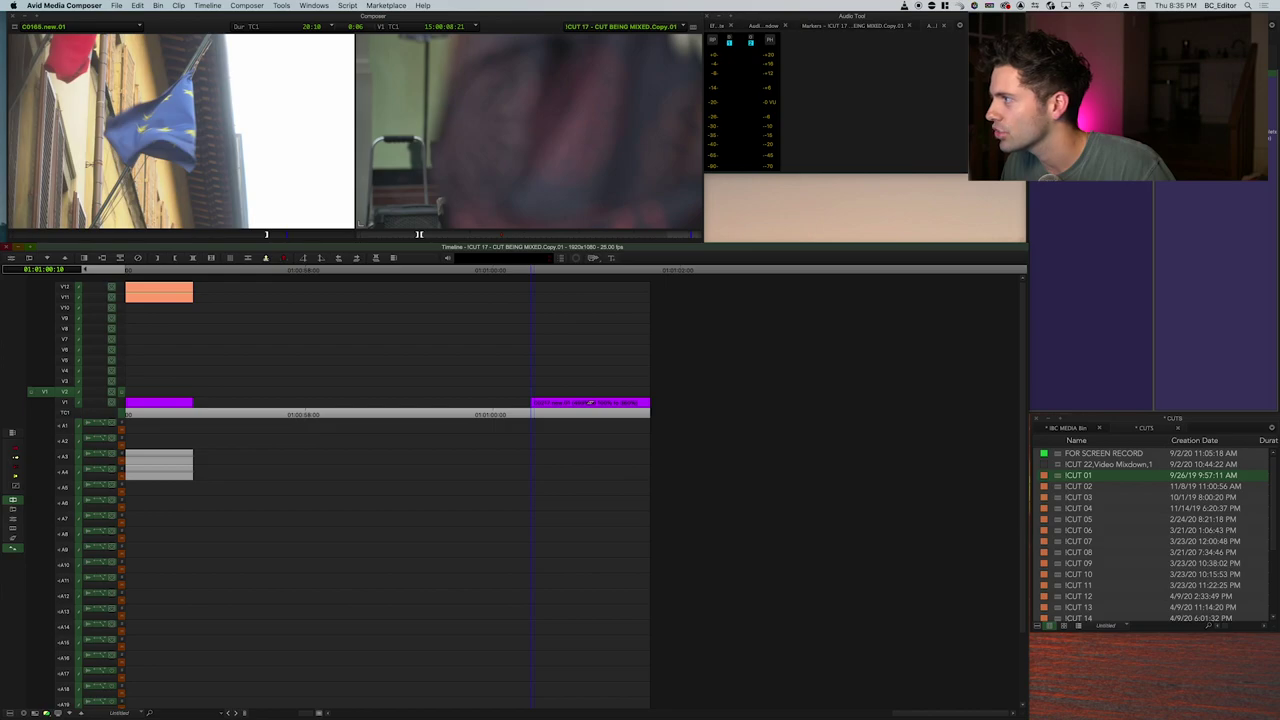
pyautogui.moveTo(1165, 105); pyautogui.dragTo(562, 397)
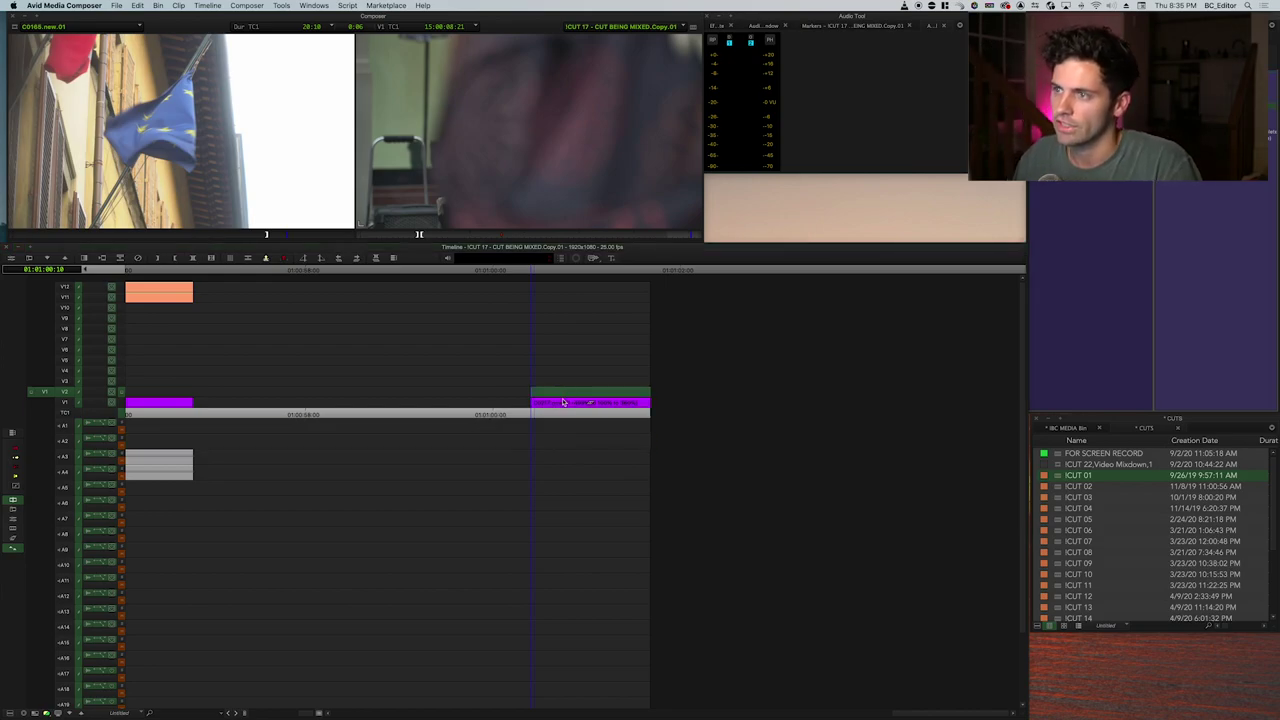
pyautogui.moveTo(588, 385); pyautogui.dragTo(535, 387)
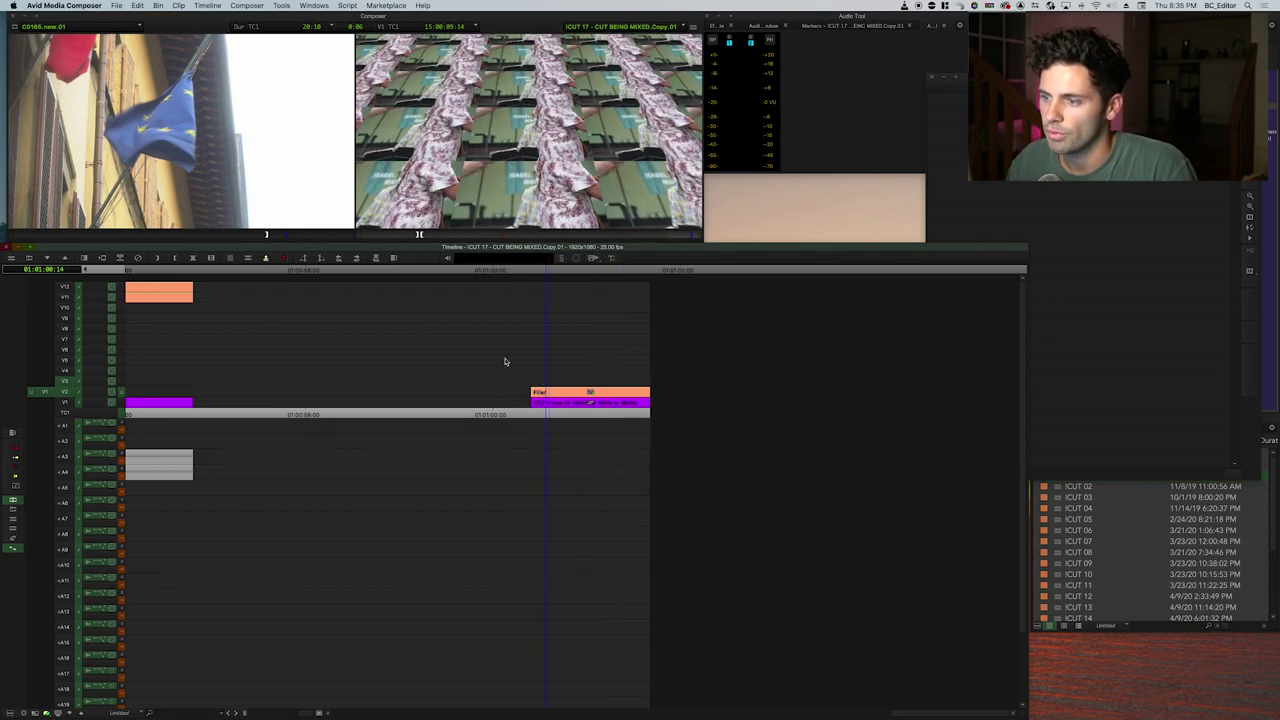
# Extend the end of the copied violinist clip and its V2 filler and check the warp at 01:01:01:11.
pyautogui.moveTo(629, 376)
pyautogui.mouseDown()
pyautogui.moveTo(674, 430)
pyautogui.moveTo(731, 404)
pyautogui.mouseUp()
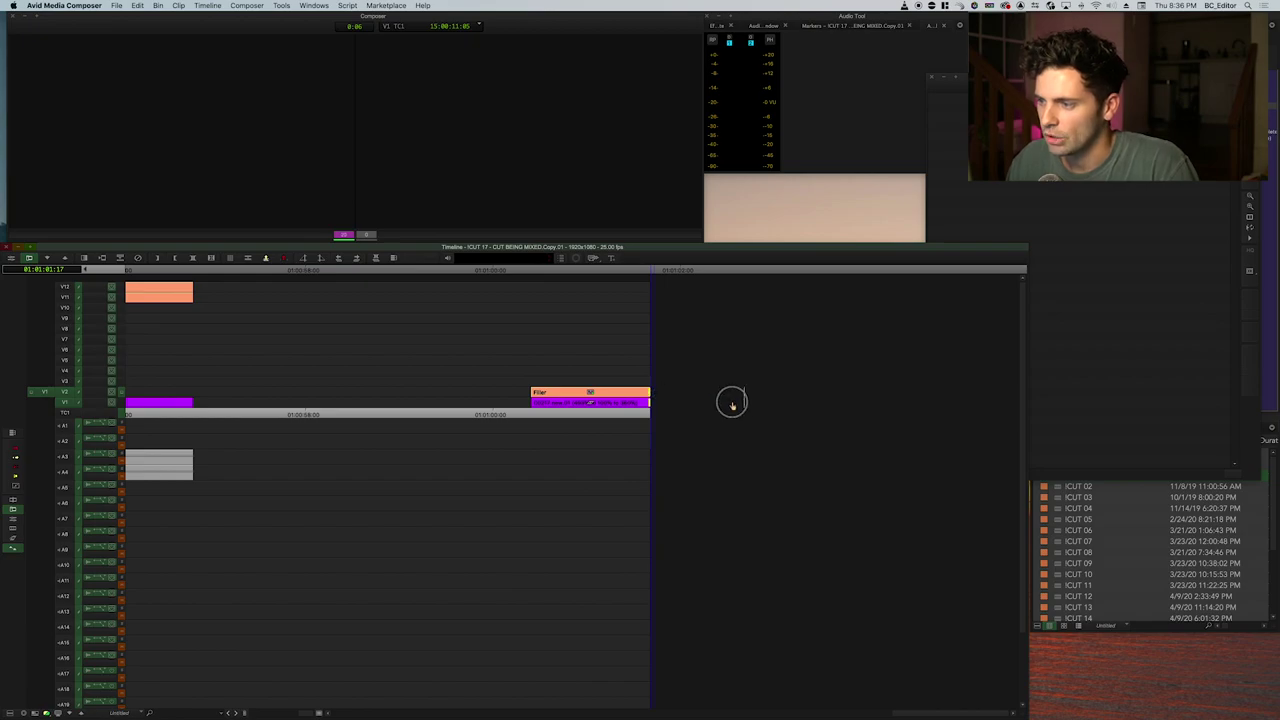
pyautogui.click(645, 393)
pyautogui.press('super+]')
pyautogui.click(559, 391)
pyautogui.press('super+[')
pyautogui.press('super+[')
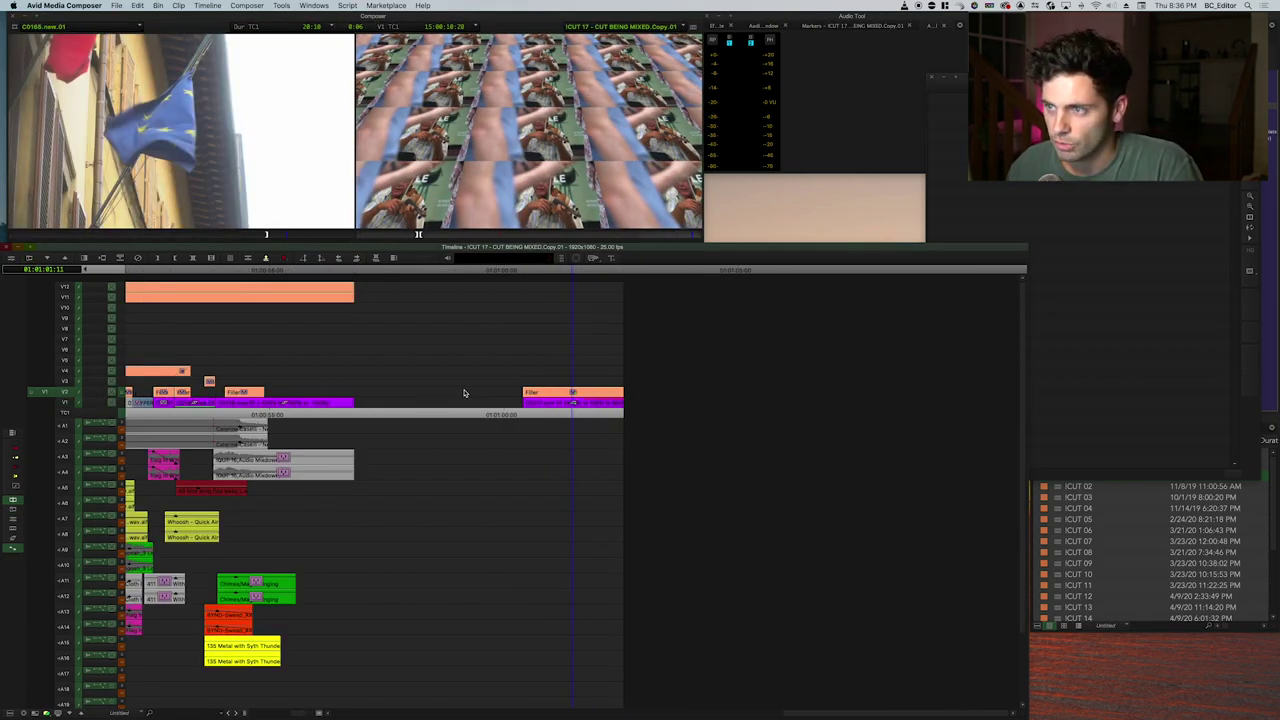
# Look back through the earlier part of the sequence around the carousel shot at 01:00:12 for further effects.
pyautogui.click(540, 391)
pyautogui.press("'")
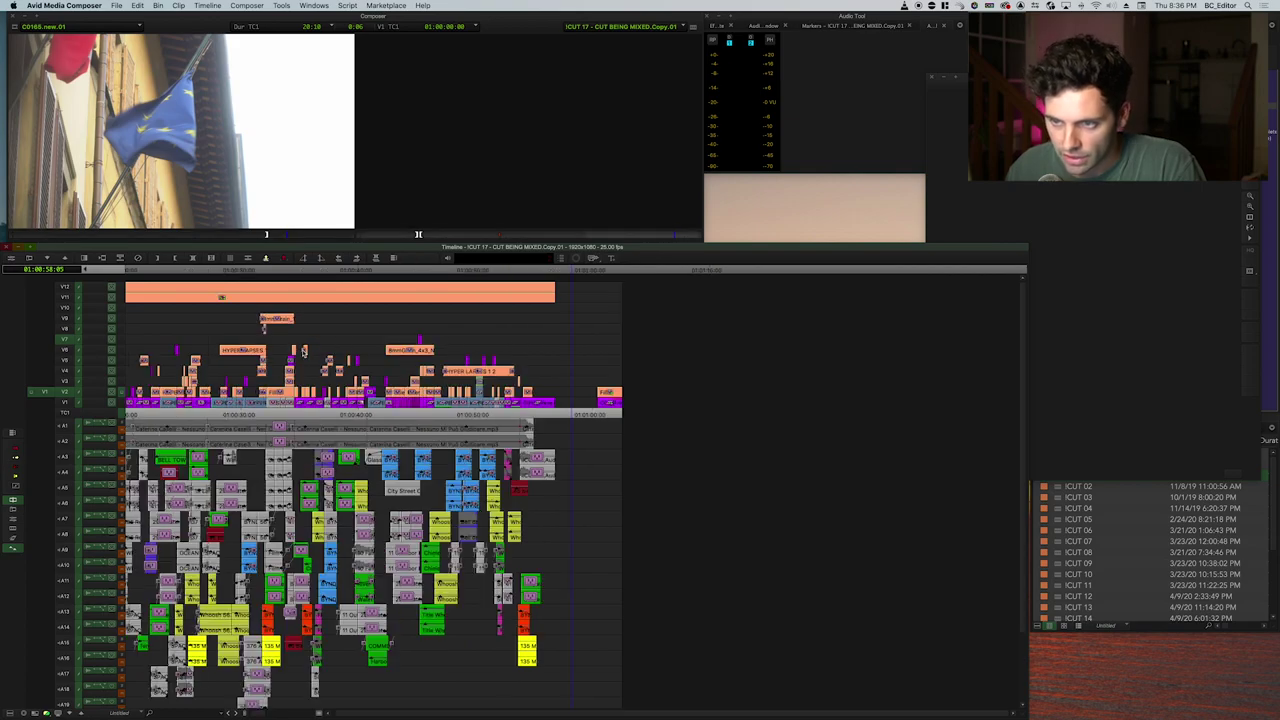
pyautogui.press('super+bracketleft')
pyautogui.click(280, 326)
pyautogui.press('super+bracketright')
pyautogui.press('super+bracketright')
pyautogui.click(230, 348)
pyautogui.press('super+bracketright')
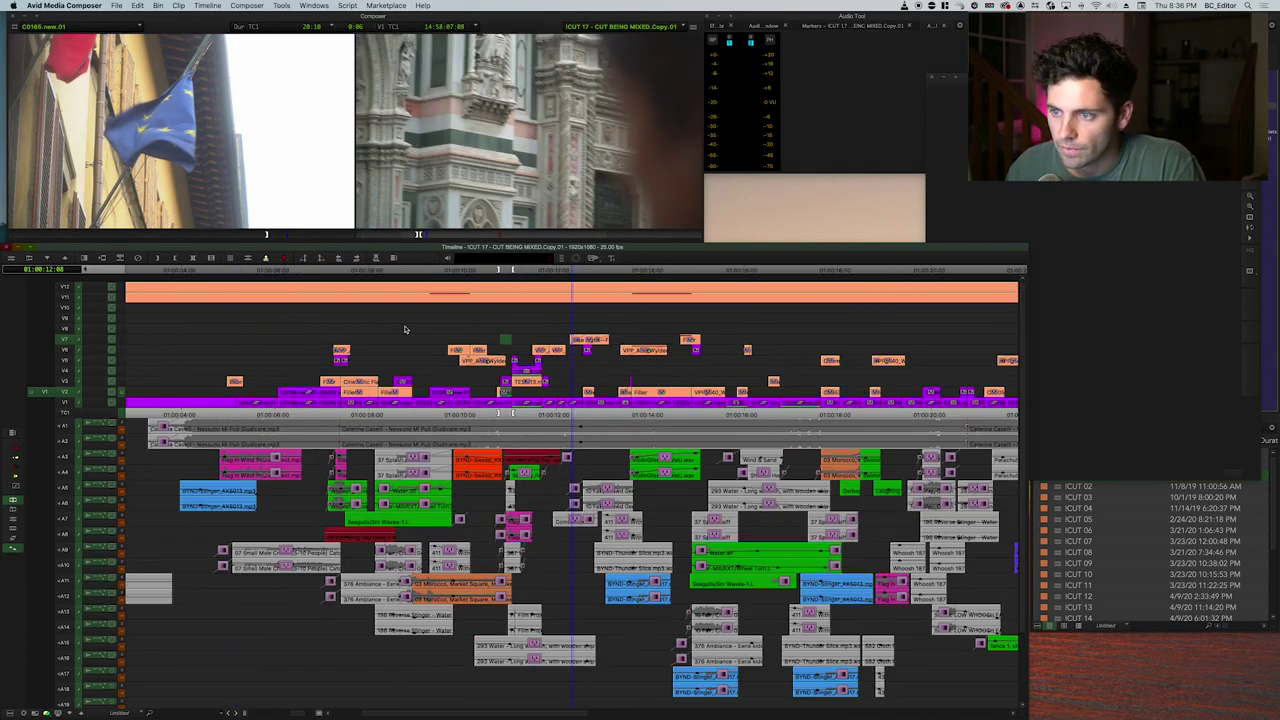
pyautogui.hotkey('ctrl', ']')
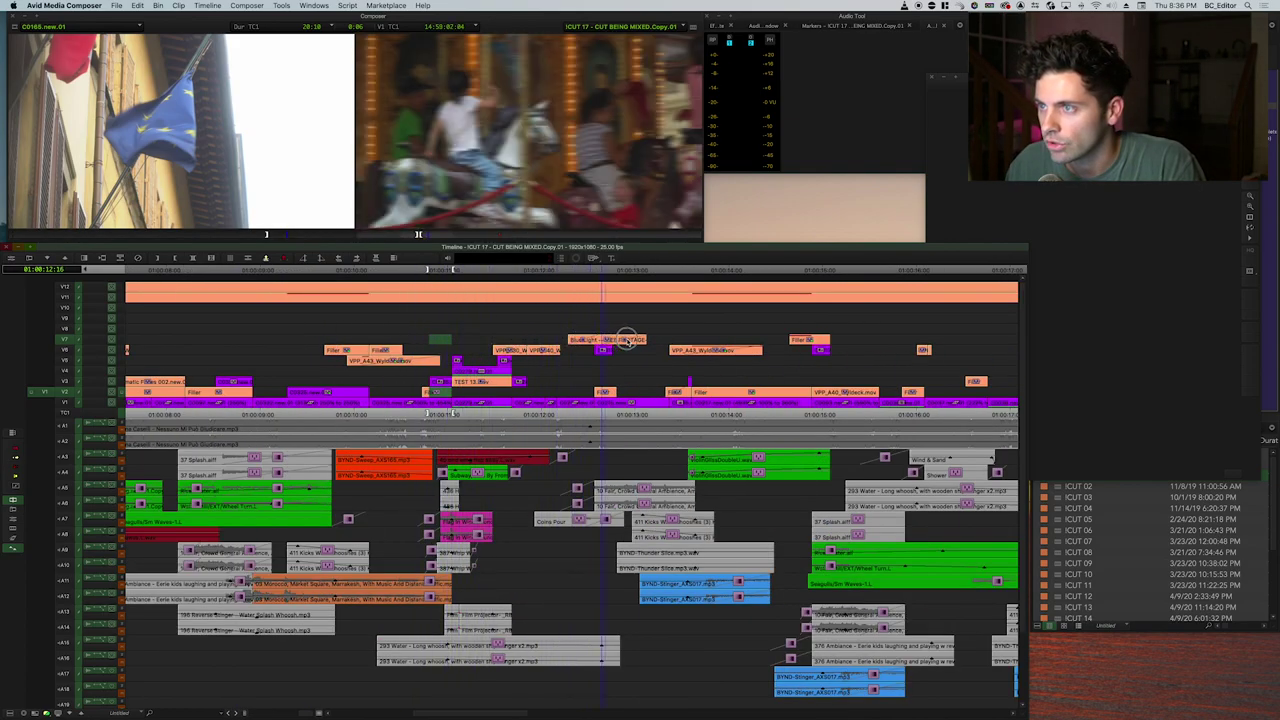
pyautogui.hotkey('ctrl', ']')
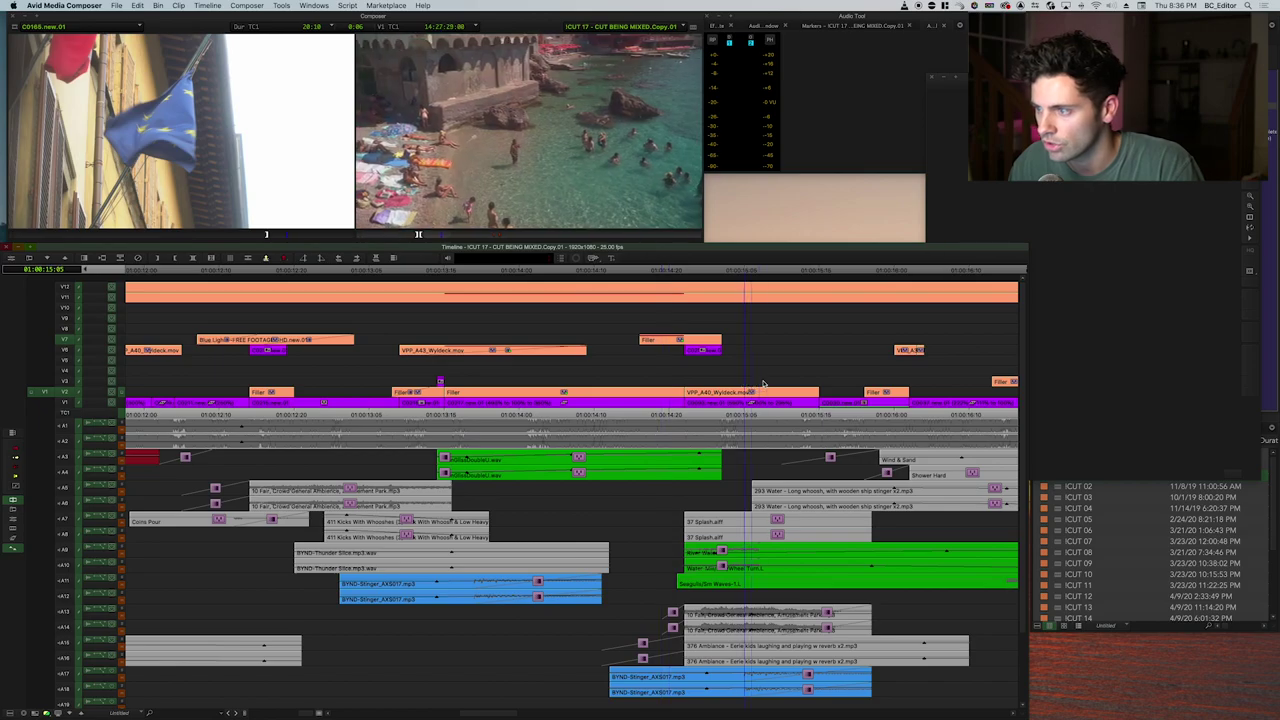
# Browse the sequence from the 01:00:15 beach shot onward and scrub to the upside-down fountain shot at 01:00:26:10.
pyautogui.hotkey('ctrl', '[')
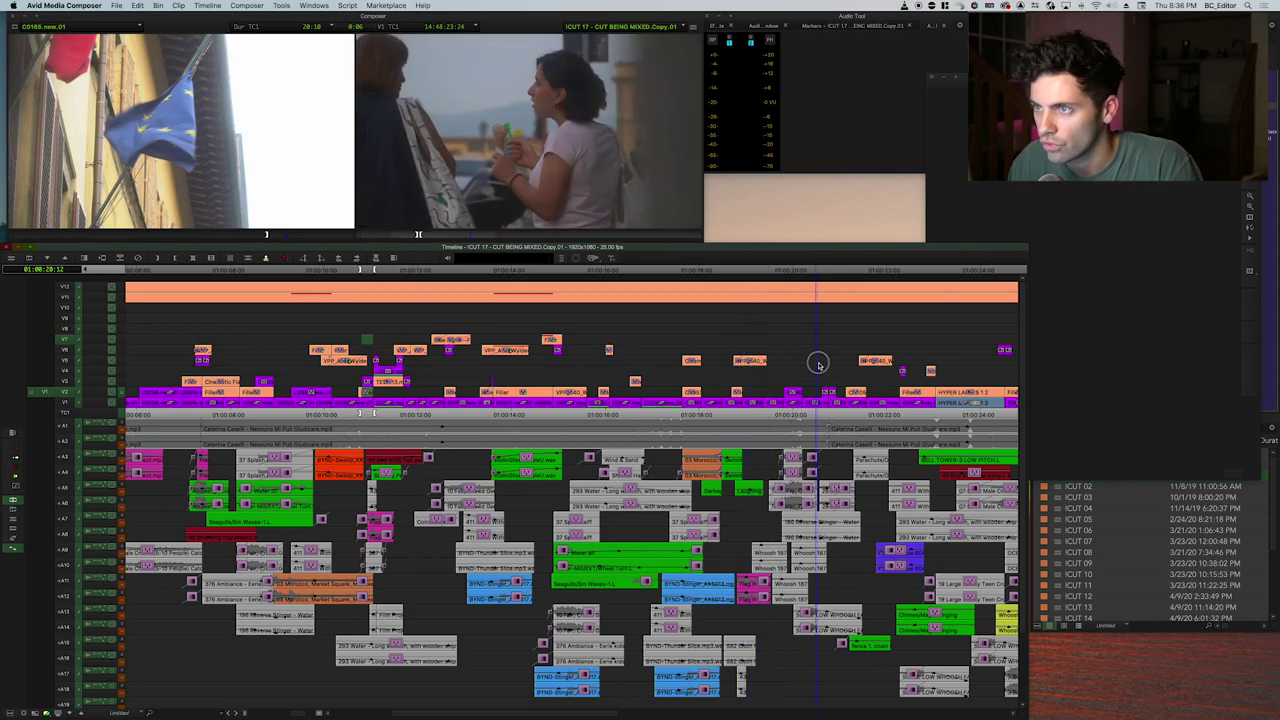
pyautogui.hotkey('ctrl', '[')
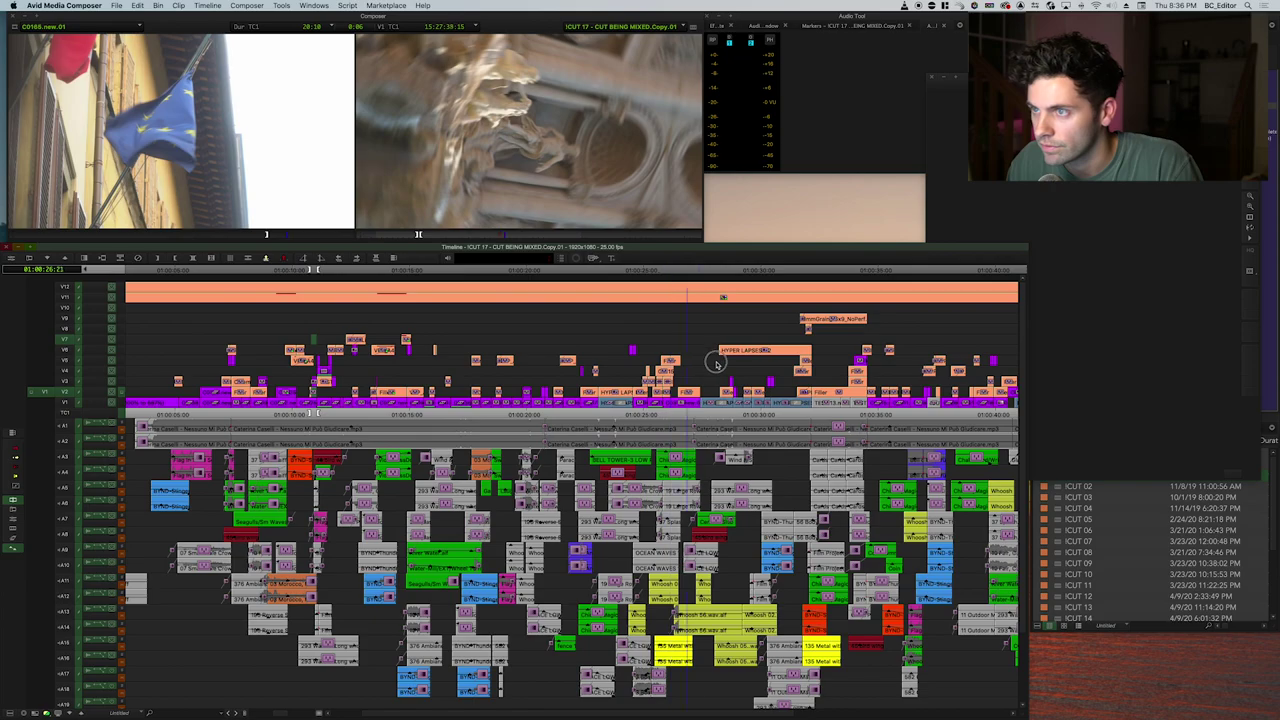
pyautogui.hotkey('ctrl', ']')
pyautogui.hotkey('ctrl', ']')
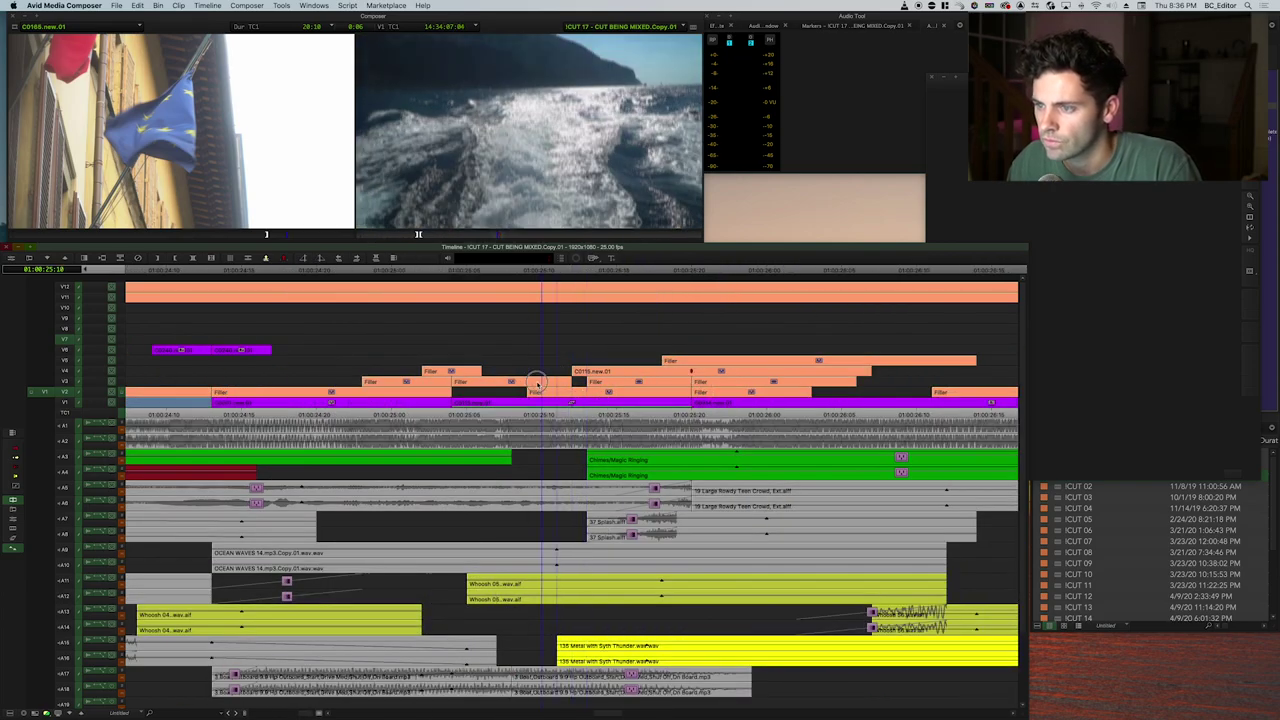
pyautogui.moveTo(589, 368); pyautogui.dragTo(929, 323)
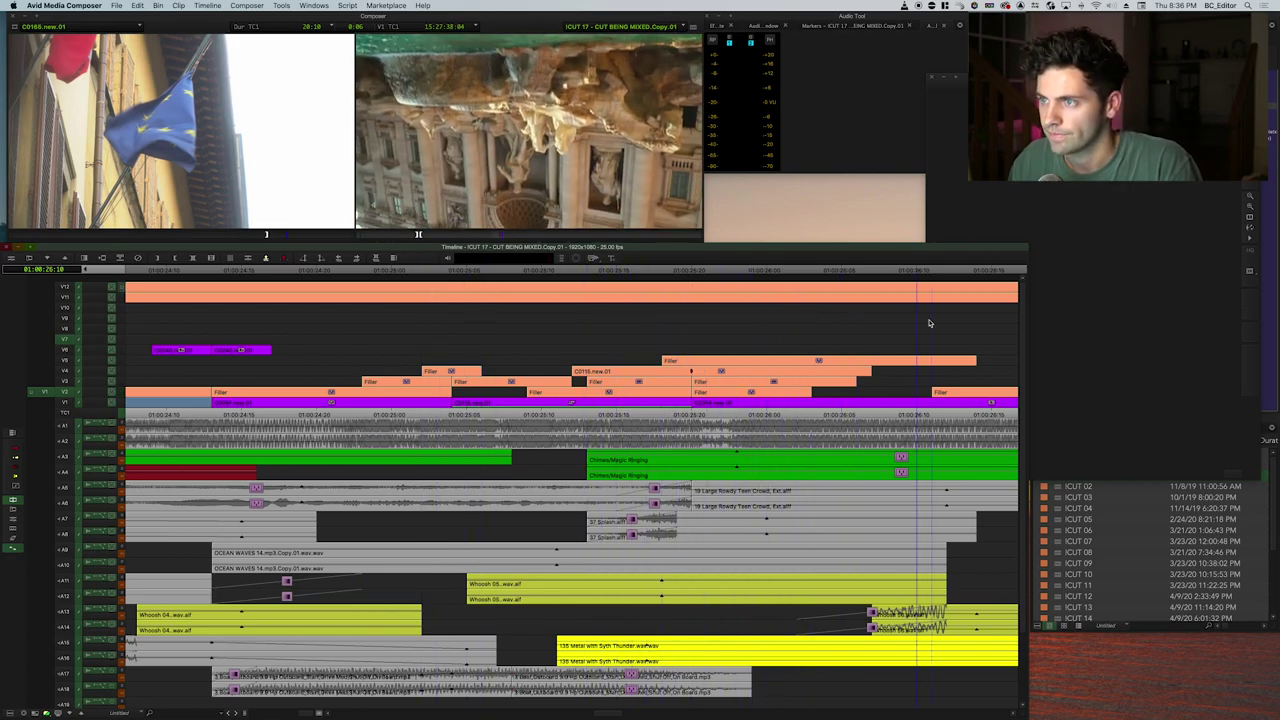
# Copy the upside-down fountain clip on V1 with its V2 filler to the empty area past the sequence's end.
pyautogui.press('super+[')
pyautogui.press('super+[')
pyautogui.press('super+]')
pyautogui.moveTo(602, 382); pyautogui.dragTo(712, 387)
pyautogui.click(660, 393)
pyautogui.keyDown('shift'); pyautogui.click(660, 402); pyautogui.keyUp('shift')
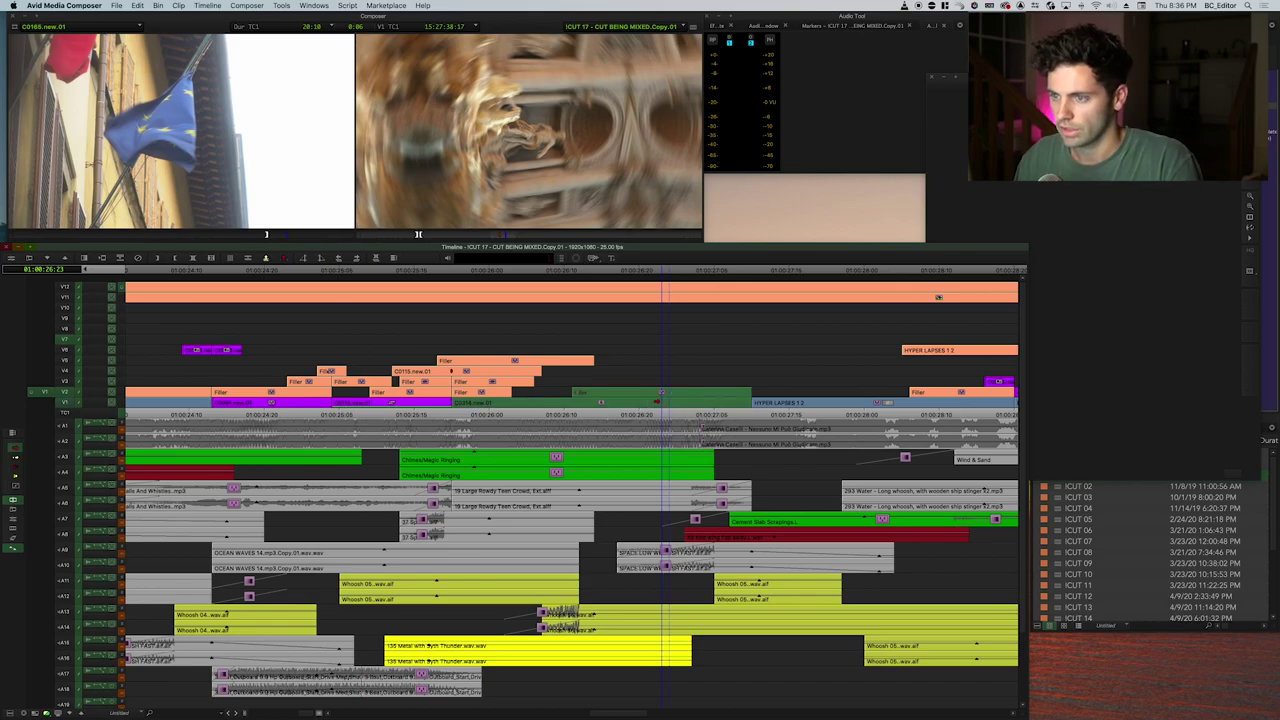
pyautogui.press('Up')
pyautogui.press('Up')
pyautogui.press('Up')
pyautogui.press('Up')
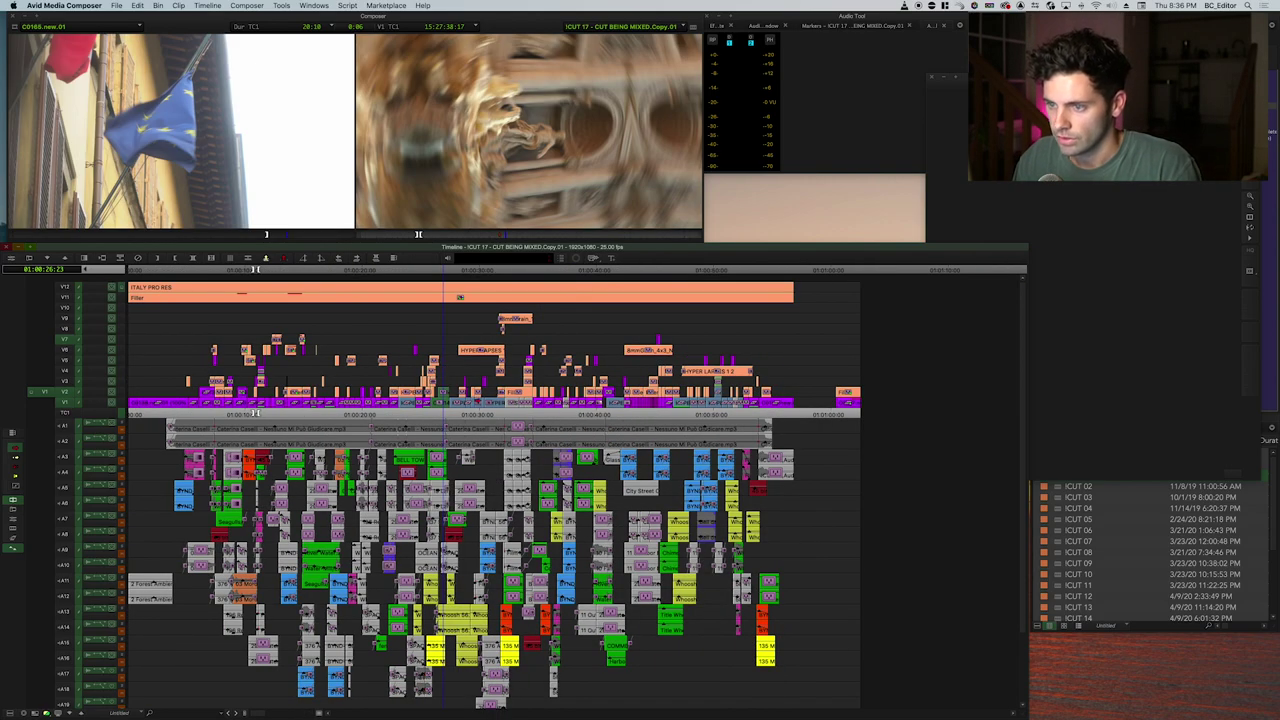
pyautogui.moveTo(441, 400); pyautogui.dragTo(905, 402)
pyautogui.keyDown('super'); pyautogui.click(905, 394); pyautogui.keyUp('super')
pyautogui.press('super+bracketright')
pyautogui.press('super+bracketright')
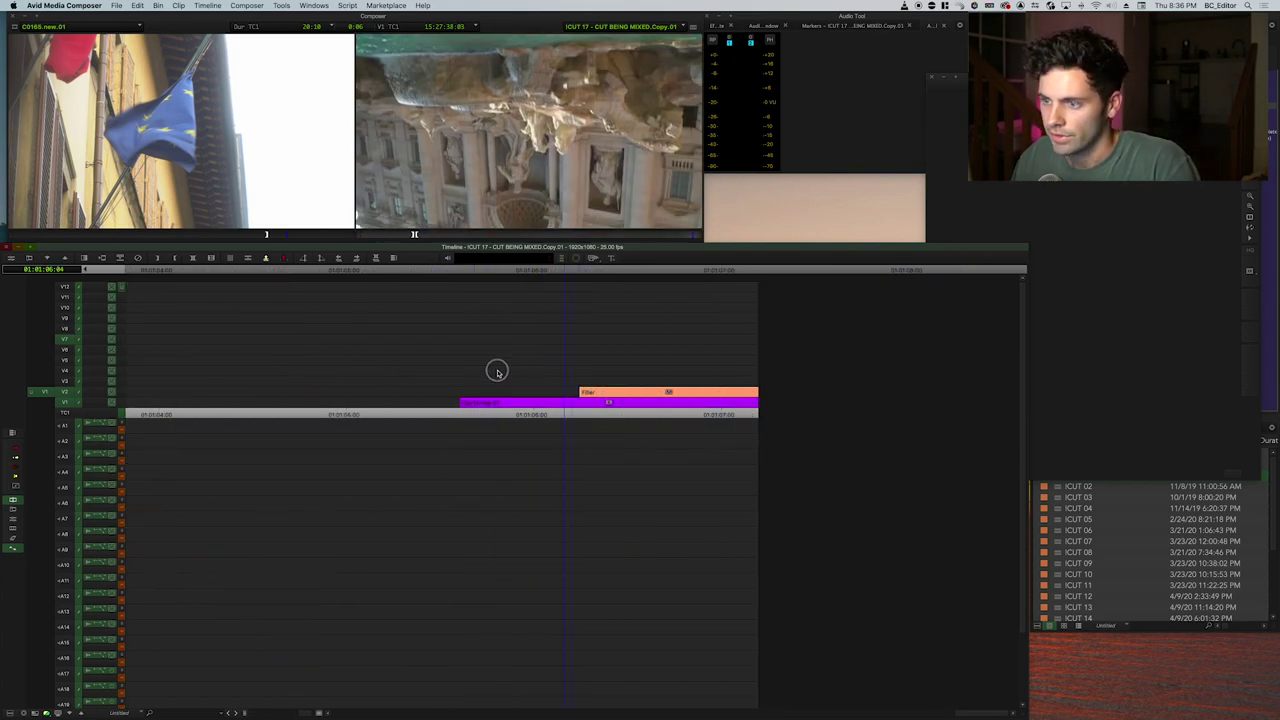
# Move the copied V2 filler past the fountain clip's end and apply 3D Warp to the emptied V2 section.
pyautogui.moveTo(463, 411); pyautogui.dragTo(766, 389)
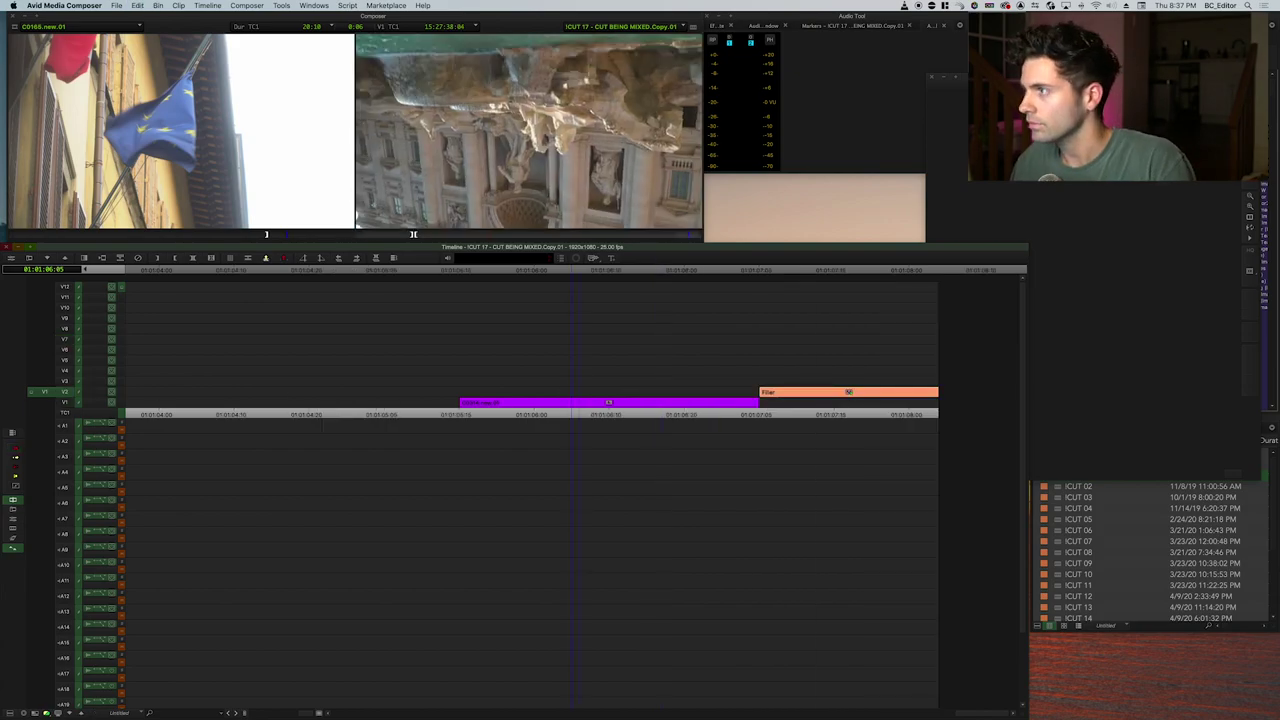
pyautogui.moveTo(927, 78); pyautogui.dragTo(933, 79)
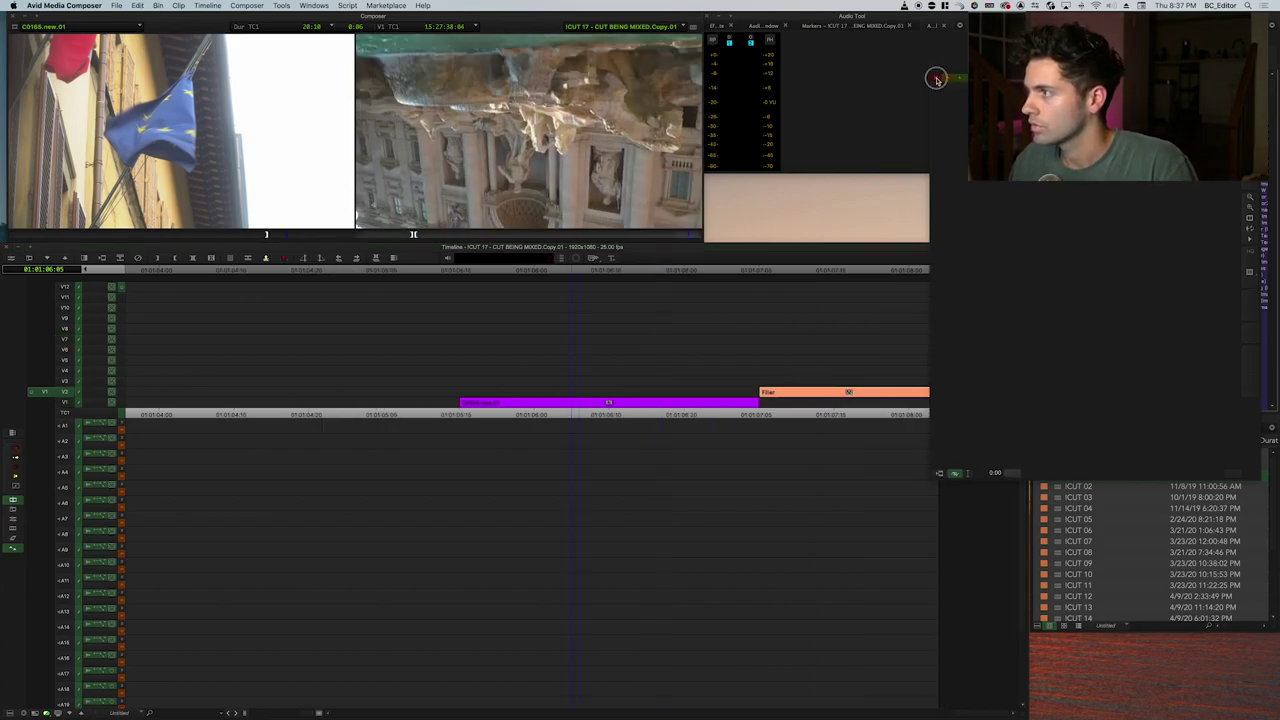
pyautogui.click(936, 79)
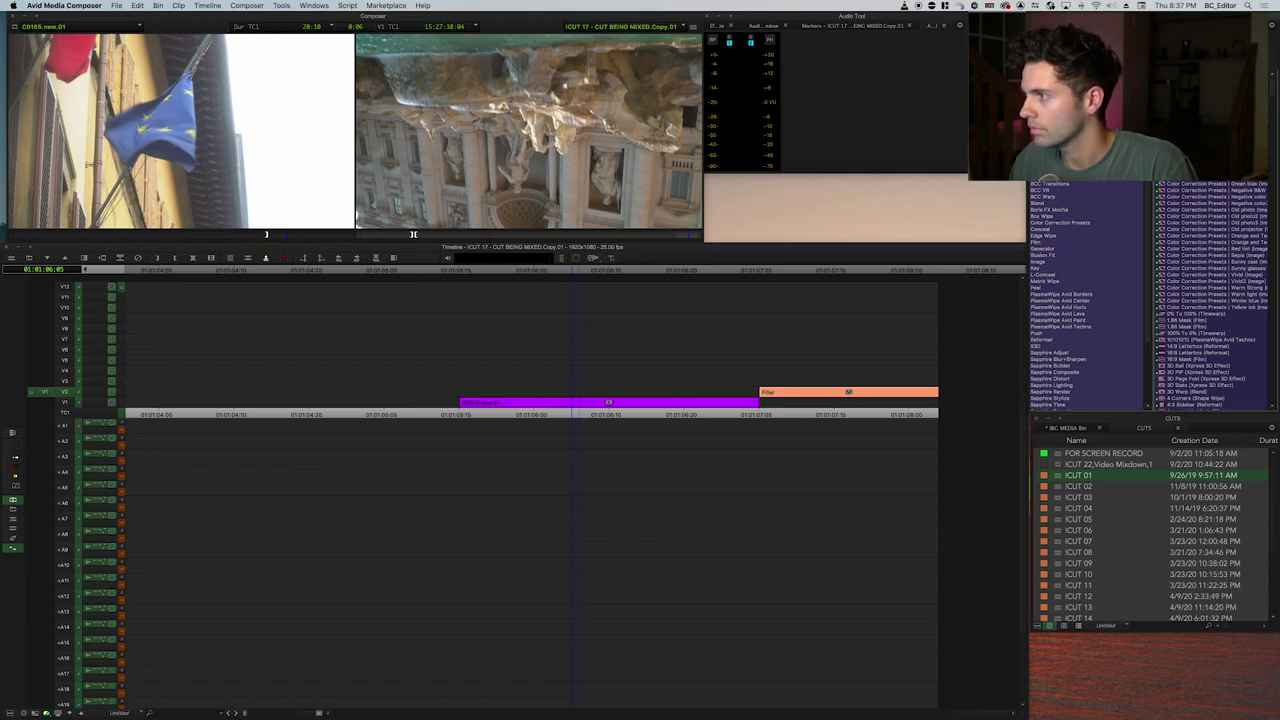
pyautogui.click(1080, 202)
pyautogui.moveTo(1180, 100); pyautogui.dragTo(617, 394)
pyautogui.press('F8')
pyautogui.press('space')
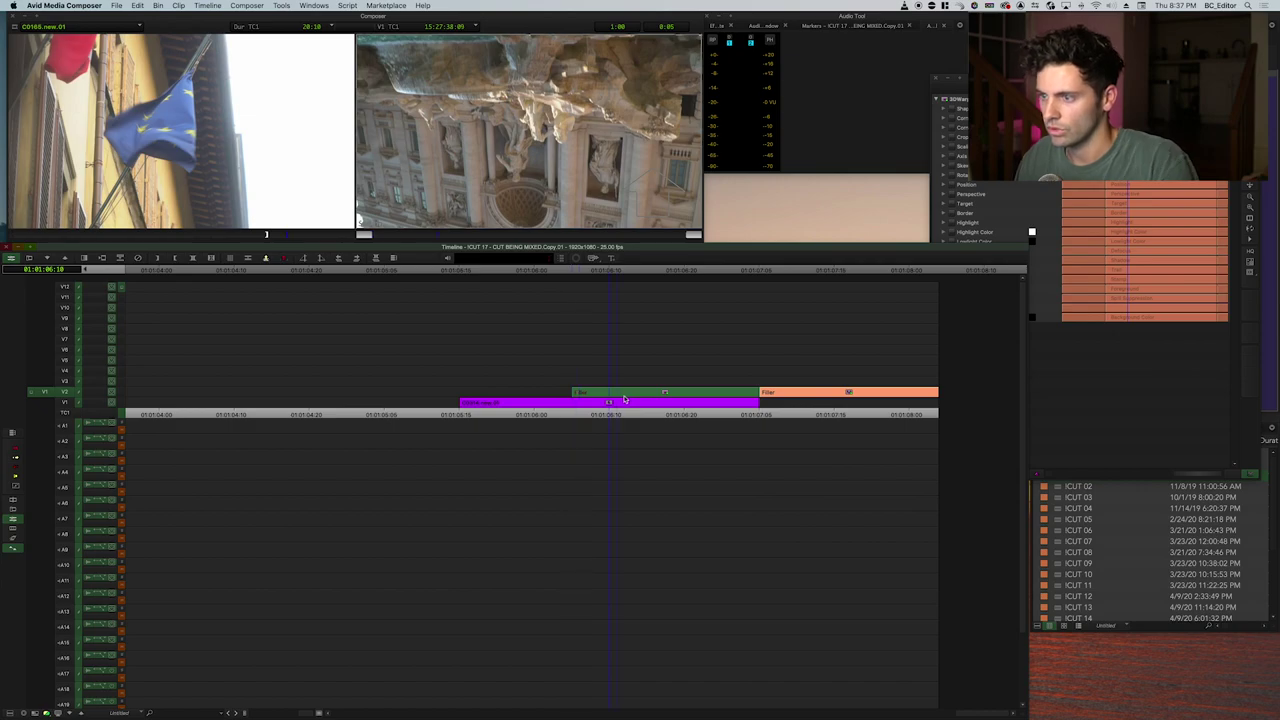
# Set the 3D Warp's Z rotation to 180 at the end keyframe, at 01:01:07:04.
pyautogui.click(1040, 207)
pyautogui.press('Home')
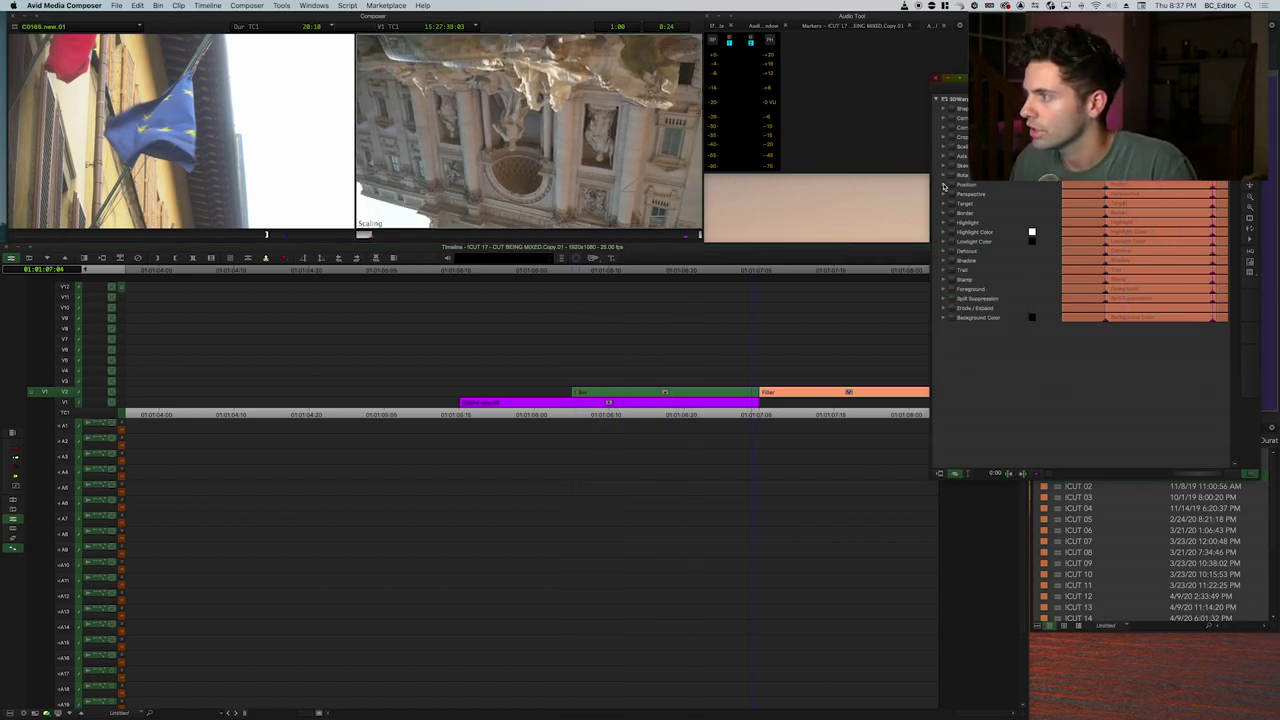
pyautogui.click(944, 177)
pyautogui.moveTo(1009, 185); pyautogui.dragTo(1009, 188)
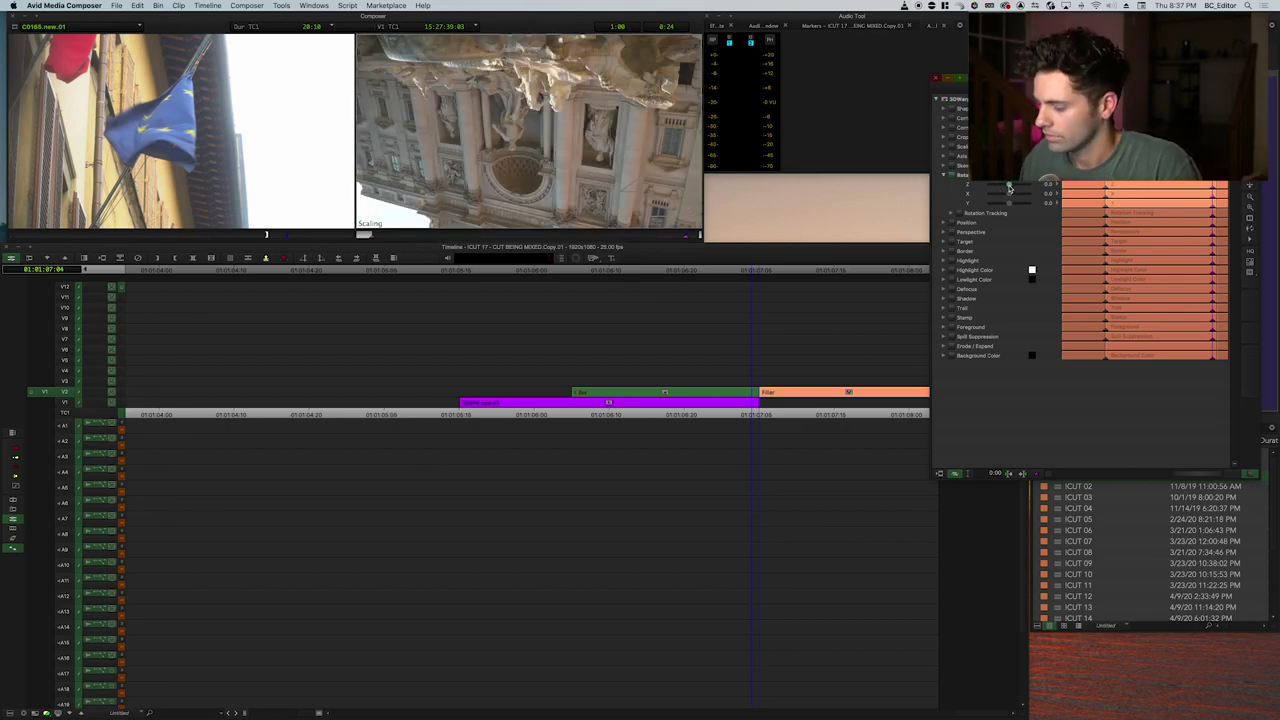
pyautogui.moveTo(1010, 186); pyautogui.dragTo(1012, 187)
# Review the 3D Warp rotation over the fountain clip and leave the effect settings at 01:01:06:20.
pyautogui.press('j')
pyautogui.press('j')
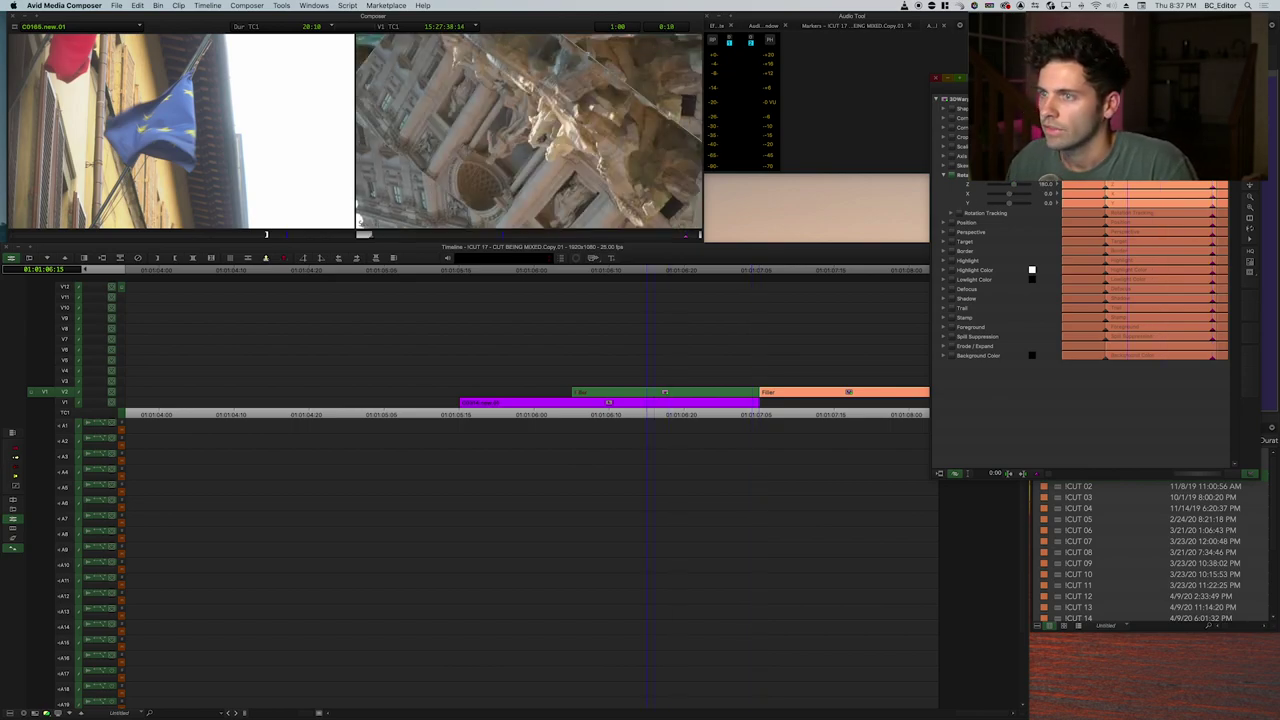
pyautogui.press('z')
pyautogui.press('Escape')
pyautogui.press('space')
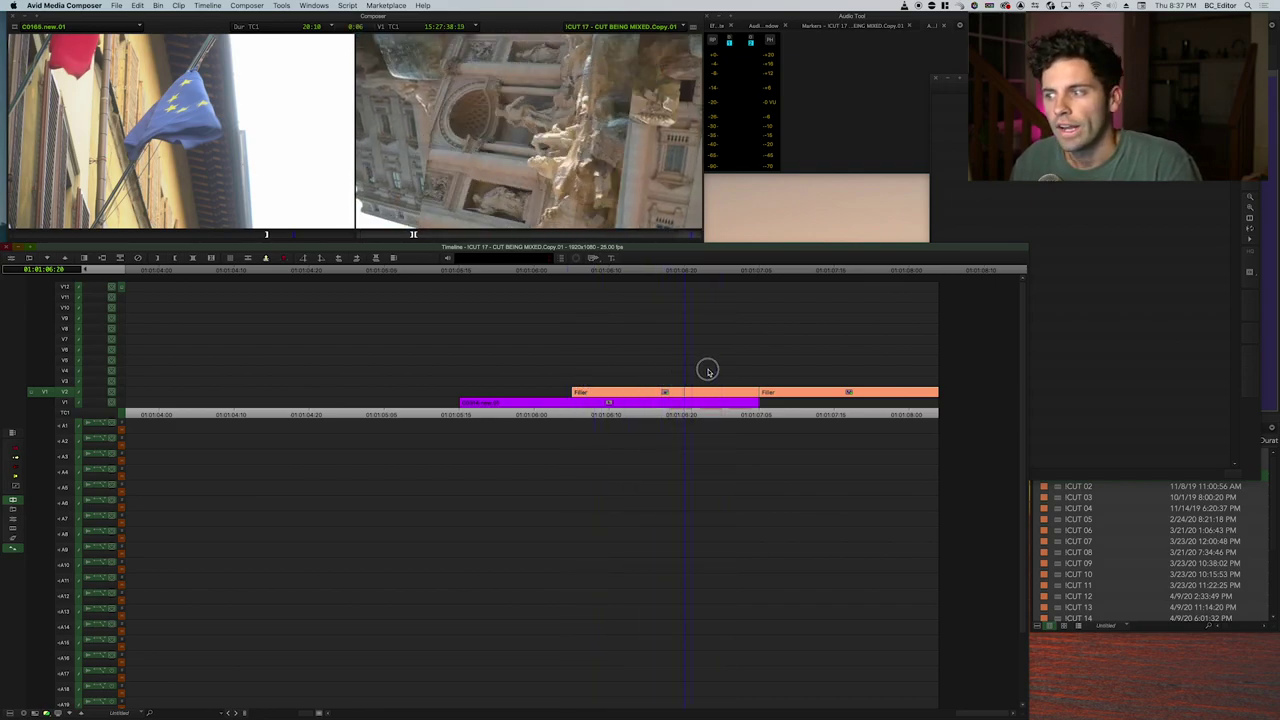
# Move the original V2 filler back over the fountain clip and extend its start to 01:01:06:05.
pyautogui.moveTo(550, 383); pyautogui.dragTo(620, 391)
pyautogui.click(572, 392)
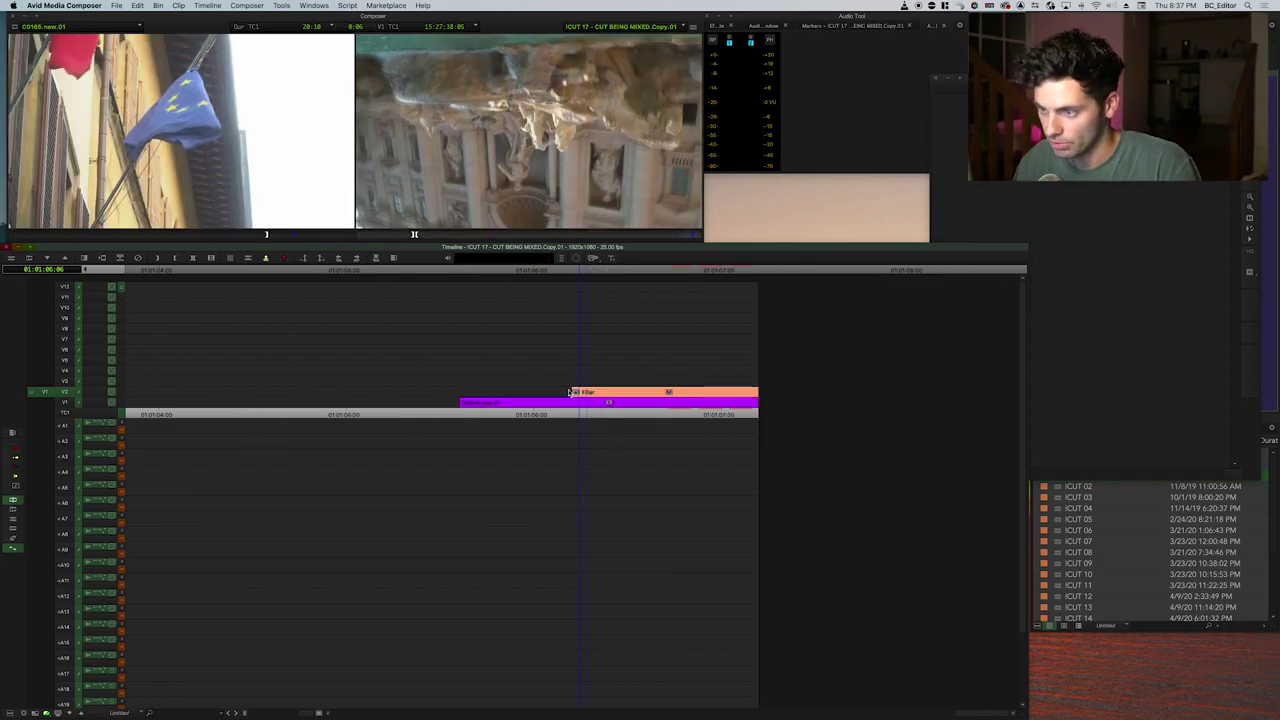
pyautogui.click(570, 392)
pyautogui.press('i')
pyautogui.press('e')
pyautogui.moveTo(565, 383)
pyautogui.mouseDown()
pyautogui.moveTo(608, 383)
pyautogui.moveTo(583, 386)
pyautogui.mouseUp()
pyautogui.click(582, 388)
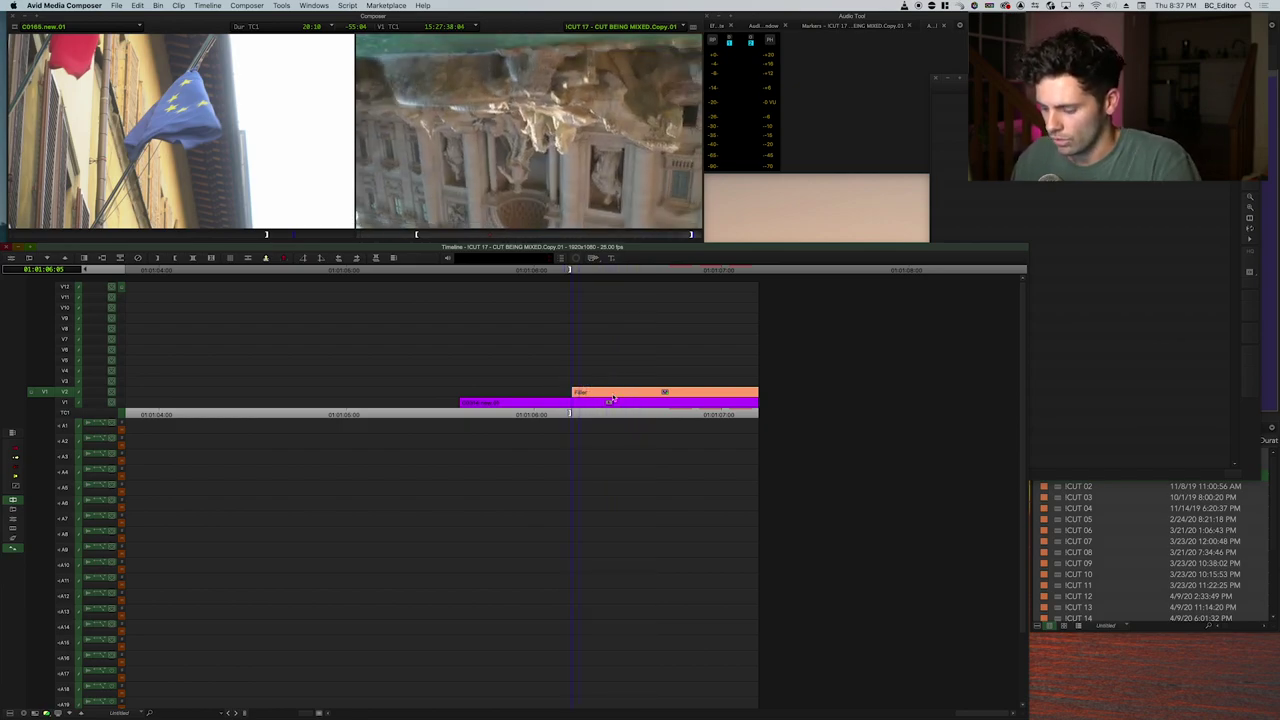
# Shift the V2 filler beyond the fountain clip's end again and play the bare clip to 01:01:06:19.
pyautogui.moveTo(621, 390); pyautogui.dragTo(803, 392)
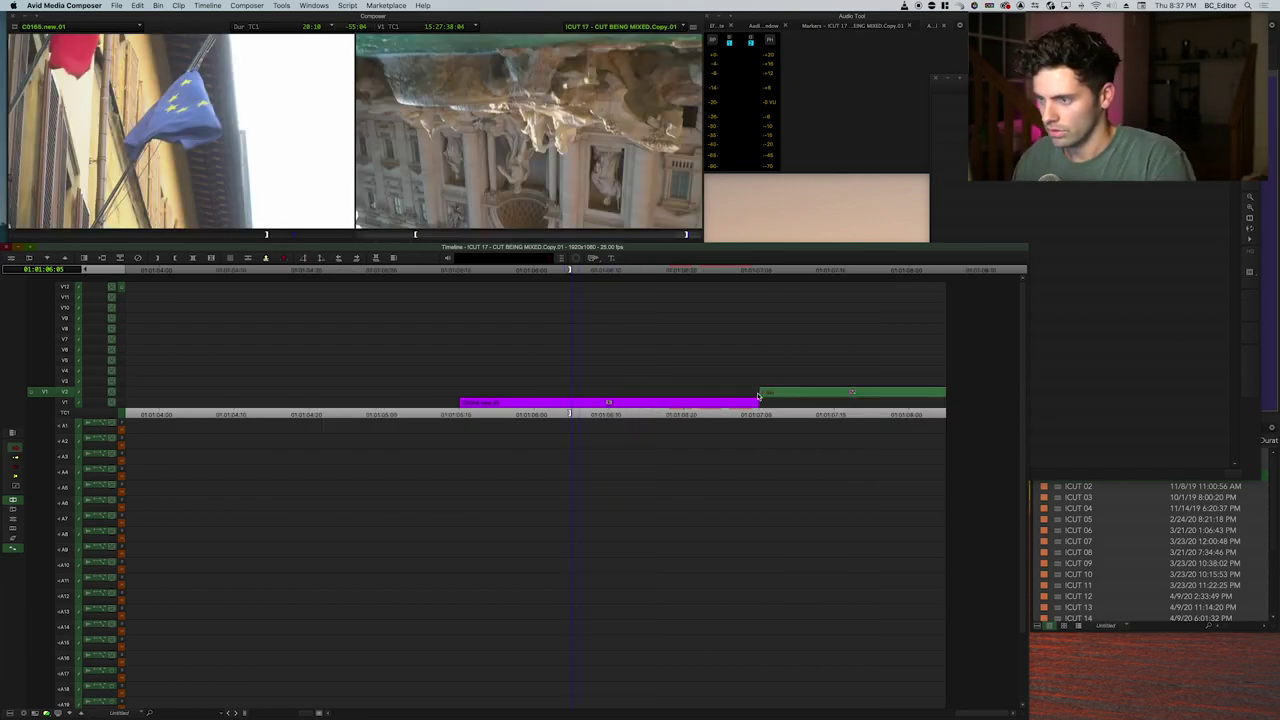
pyautogui.click(569, 388)
pyautogui.click(63, 393)
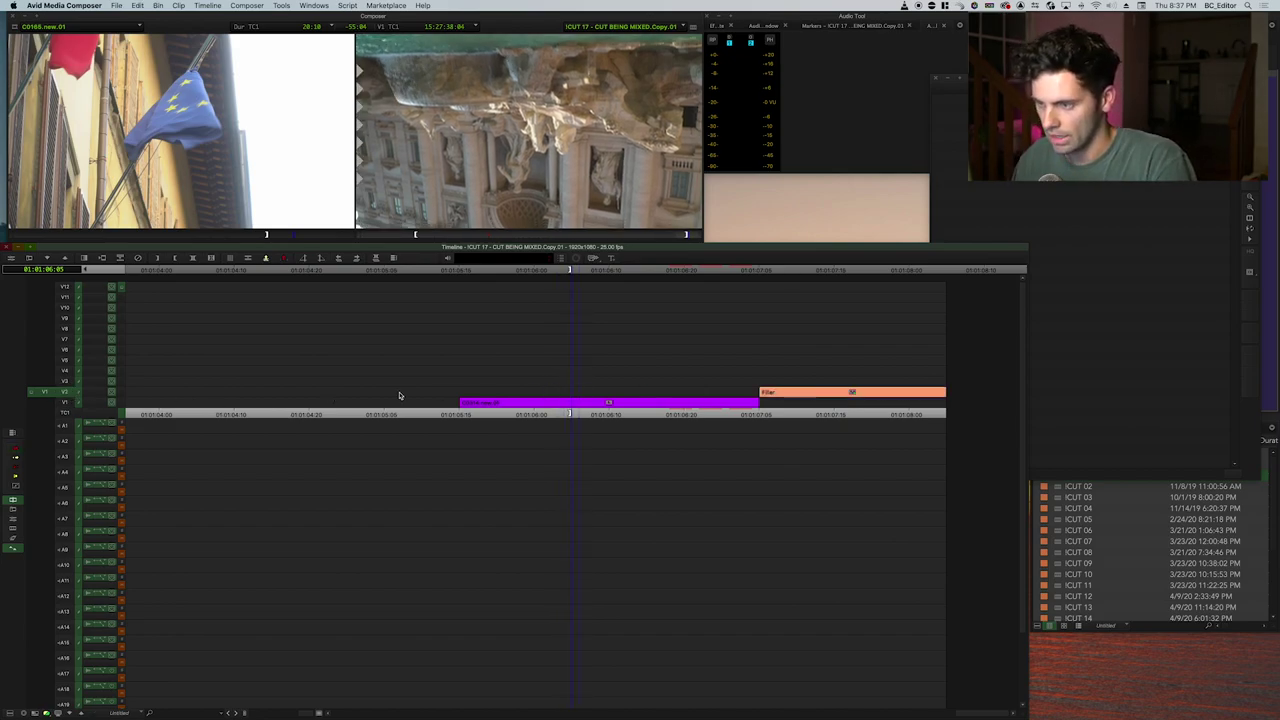
pyautogui.press('o')
pyautogui.press('space')
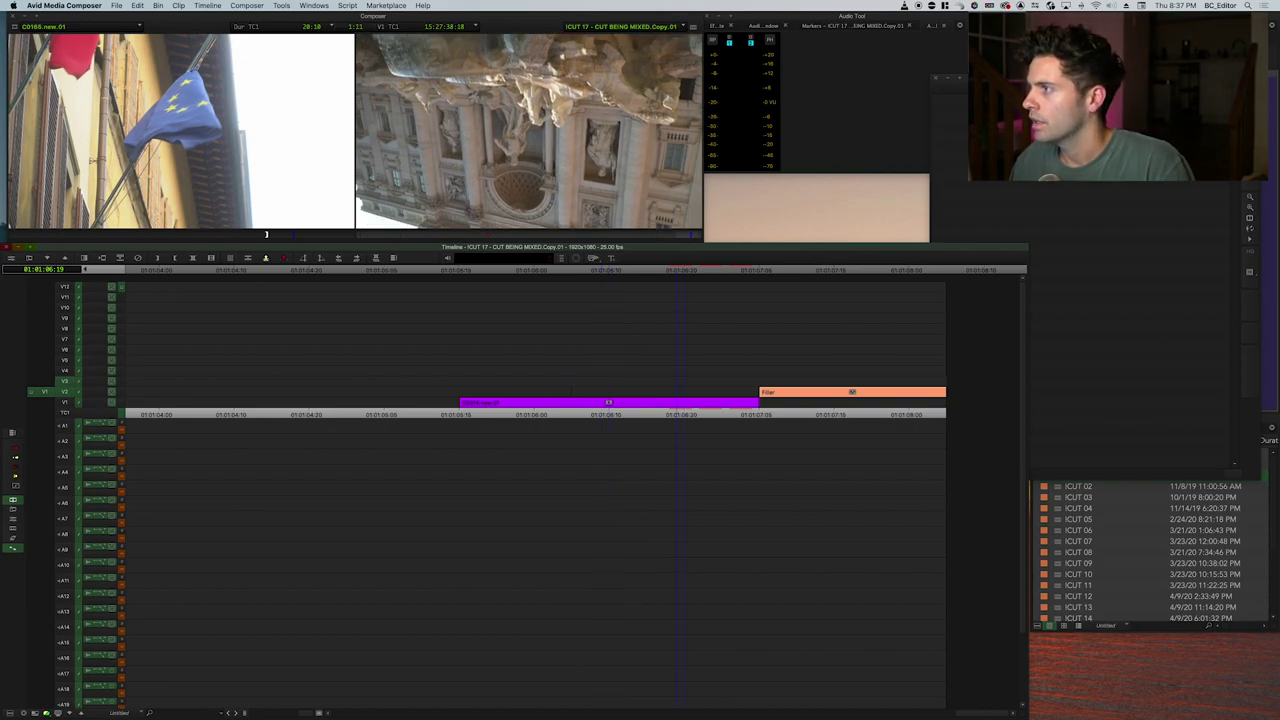
# Apply S_WarpPerspective to the empty V2 section above the fountain clip and try Z Dist 3 with Latitude 38.
pyautogui.press('super+8')
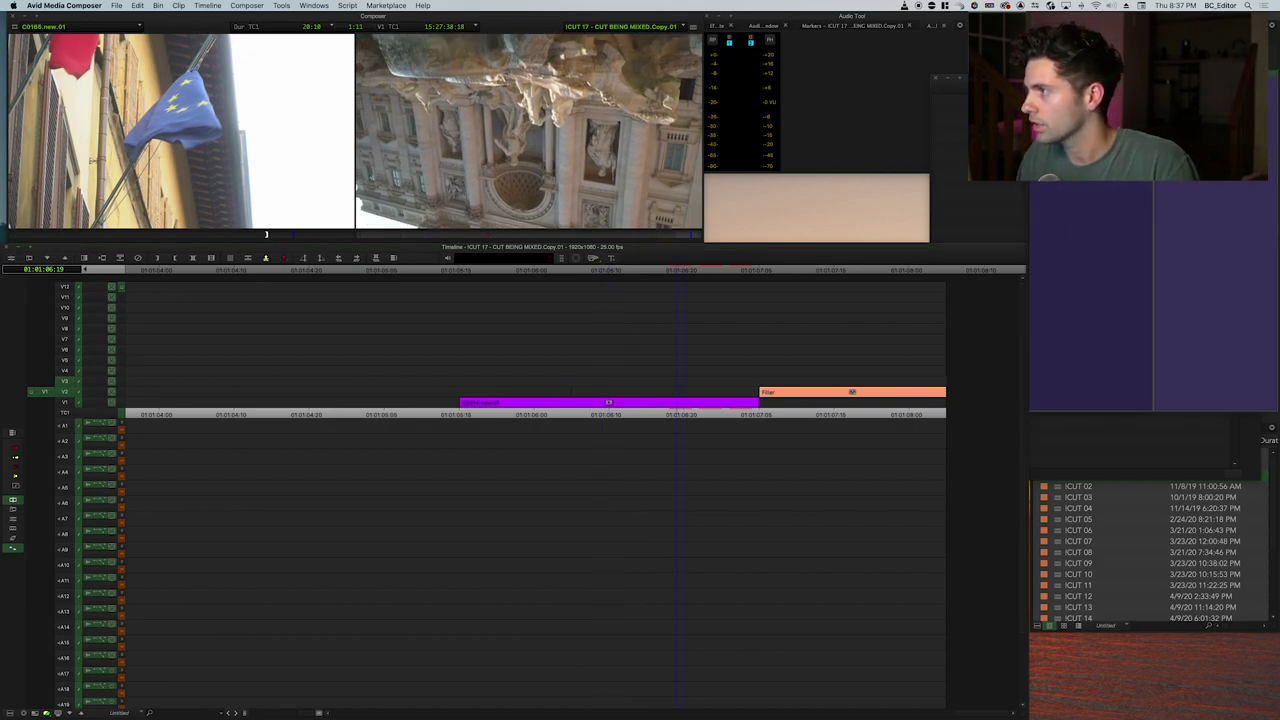
pyautogui.moveTo(1190, 110); pyautogui.dragTo(616, 391)
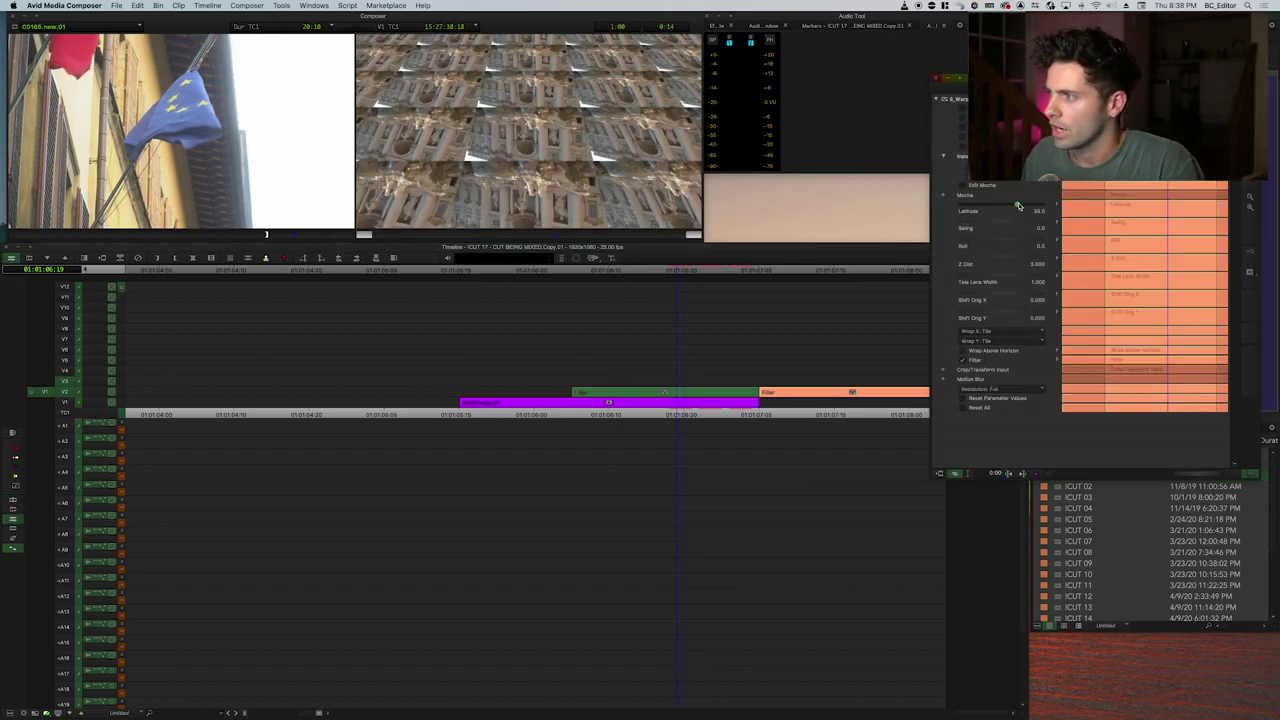
# Undo the Latitude and Z Dist changes, return to 01:01:06:05, and move the Effect Editor aside to uncover the Effect Palette.
pyautogui.press('super+z')
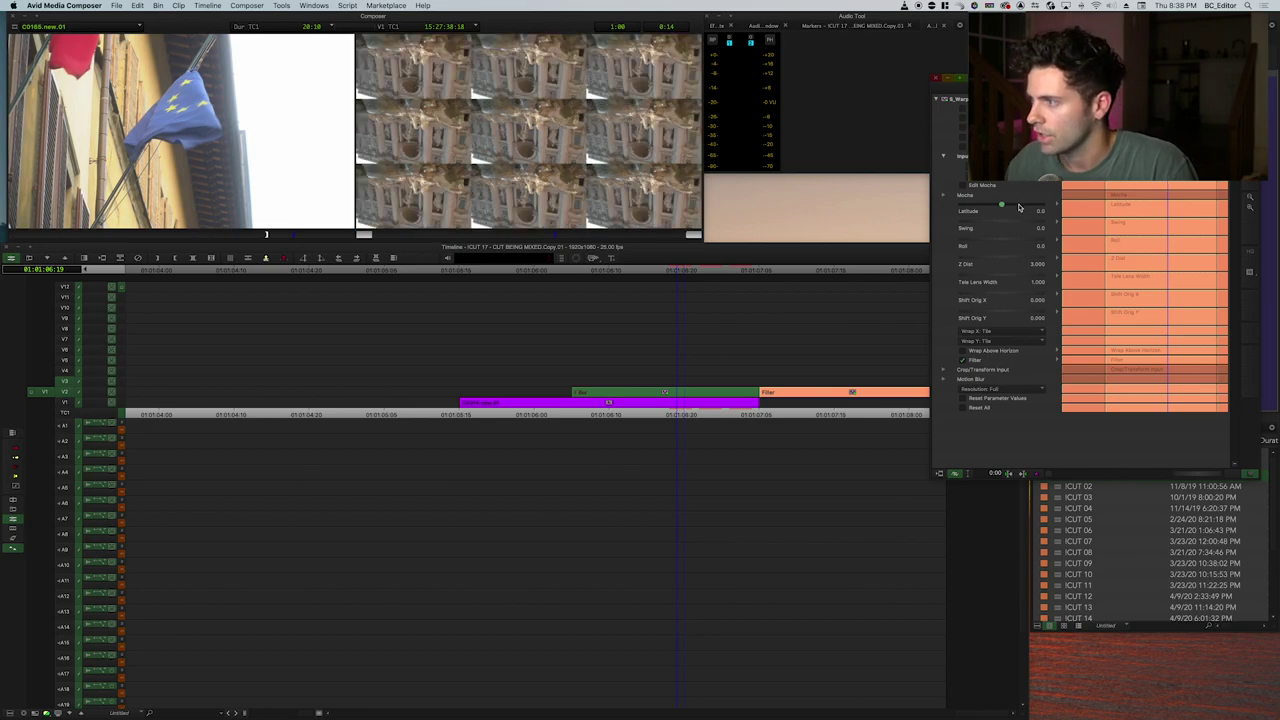
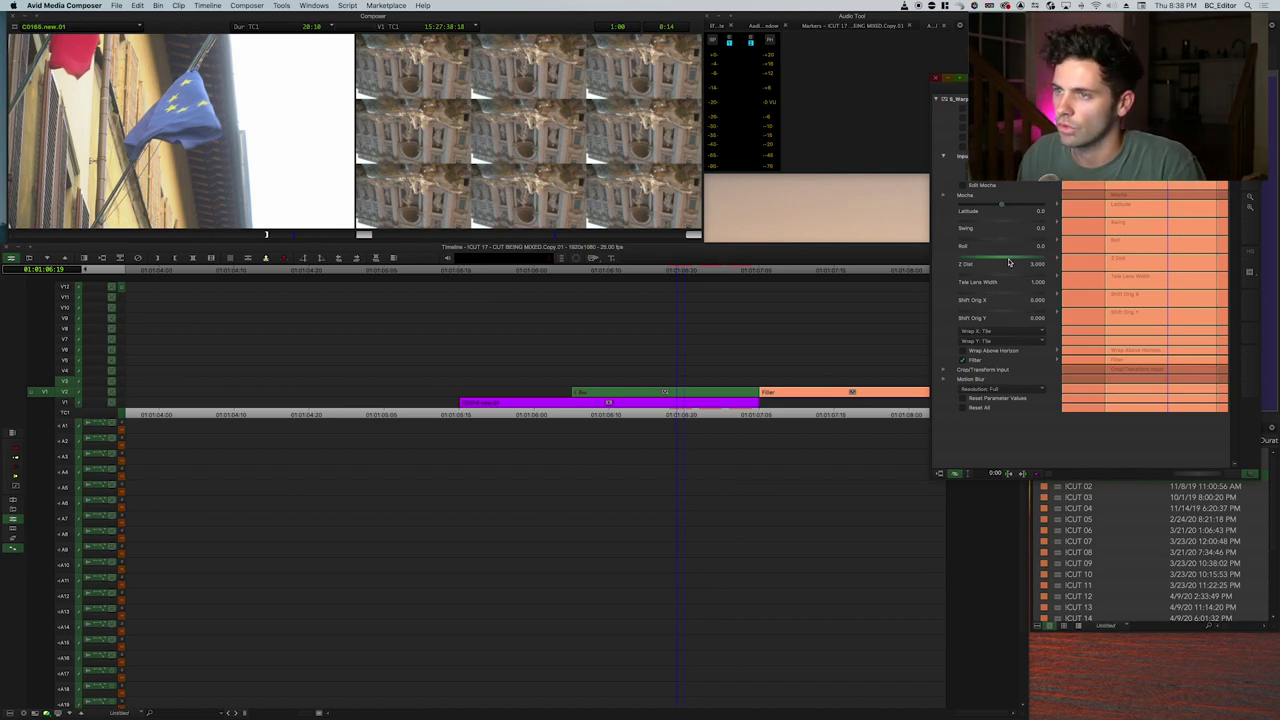
pyautogui.press('super+z')
pyautogui.press('j')
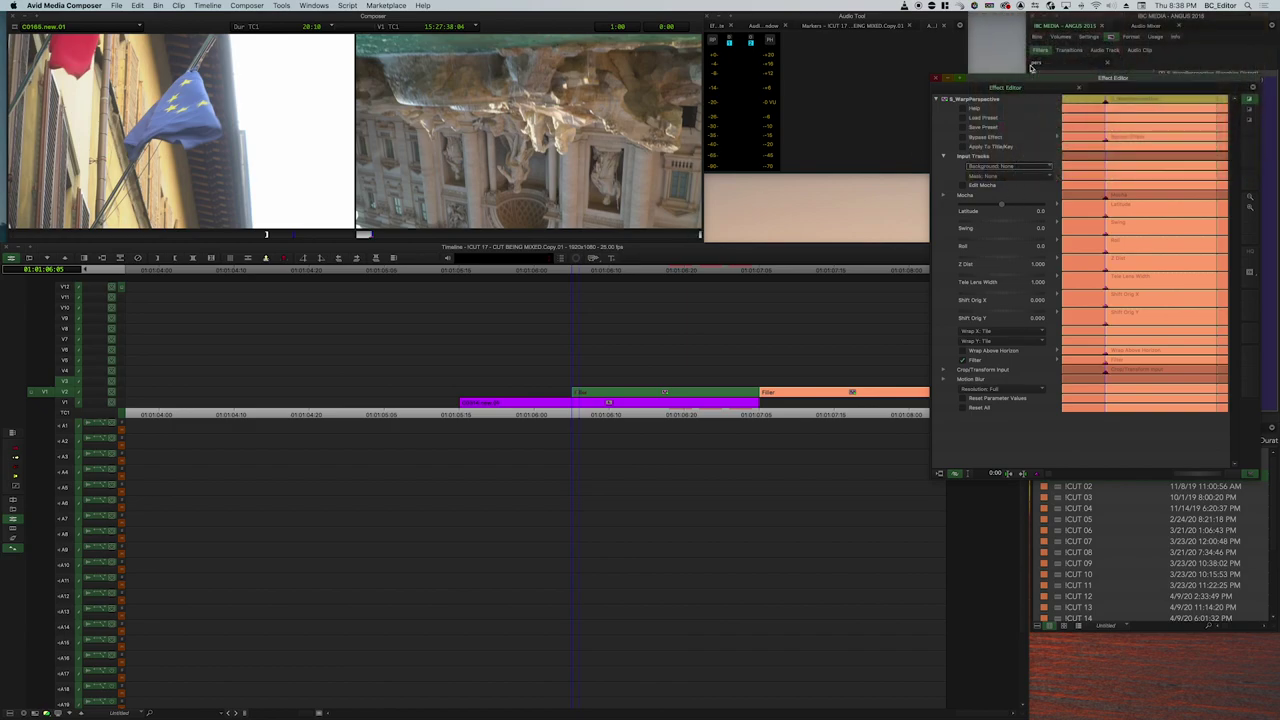
pyautogui.moveTo(1110, 80); pyautogui.dragTo(986, 68)
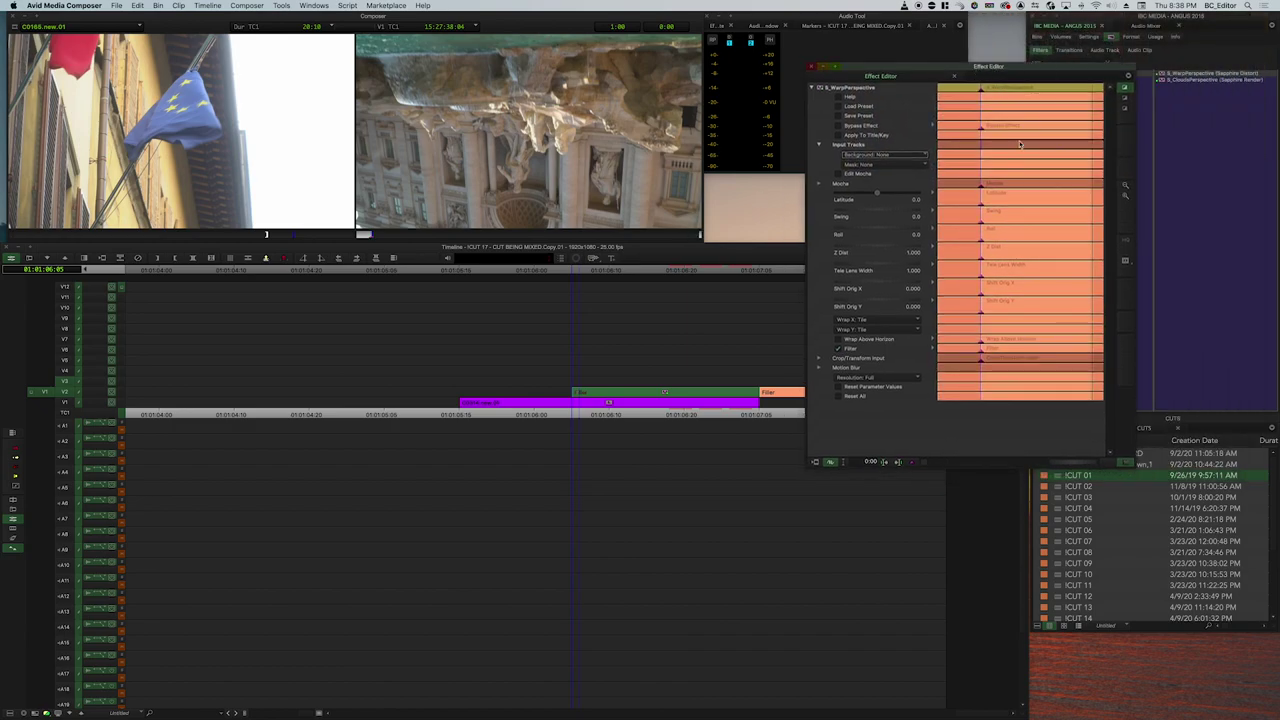
# At the S_WarpPerspective end keyframe, set Z Dist to 0.100 and raise Shift Orig X to reframe the statue.
pyautogui.press('space')
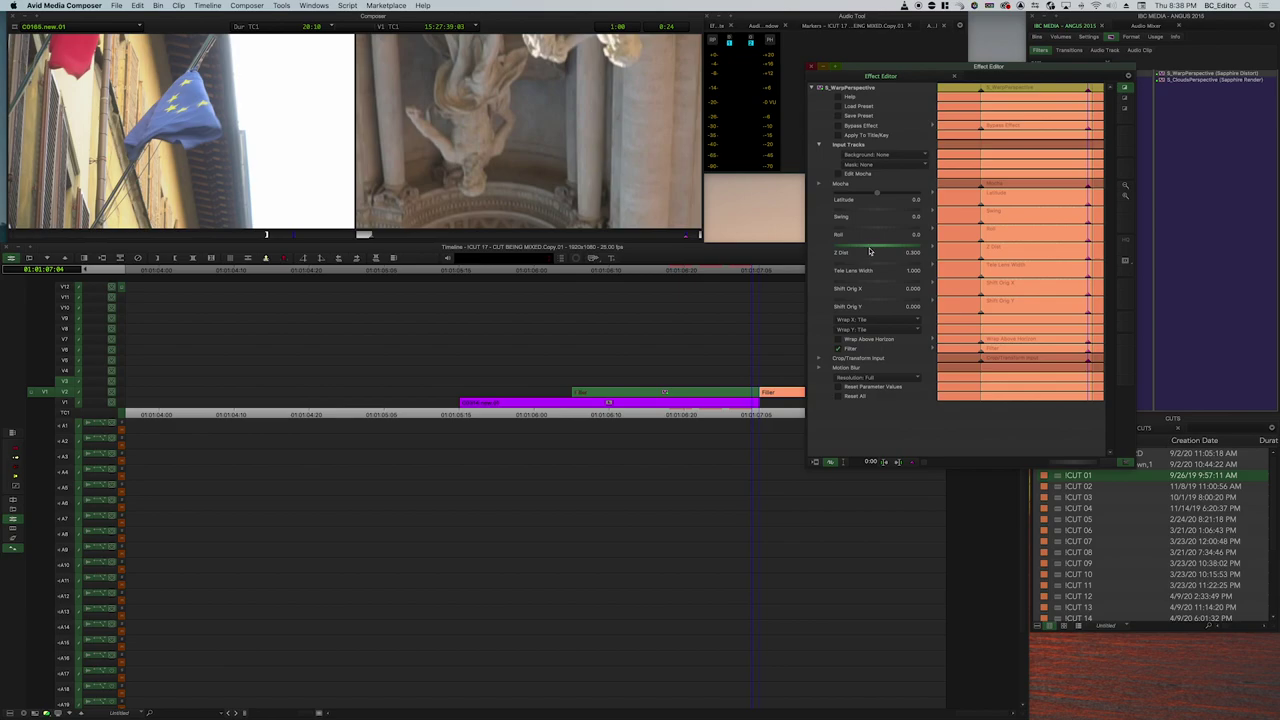
pyautogui.write('00')
pyautogui.click(874, 287)
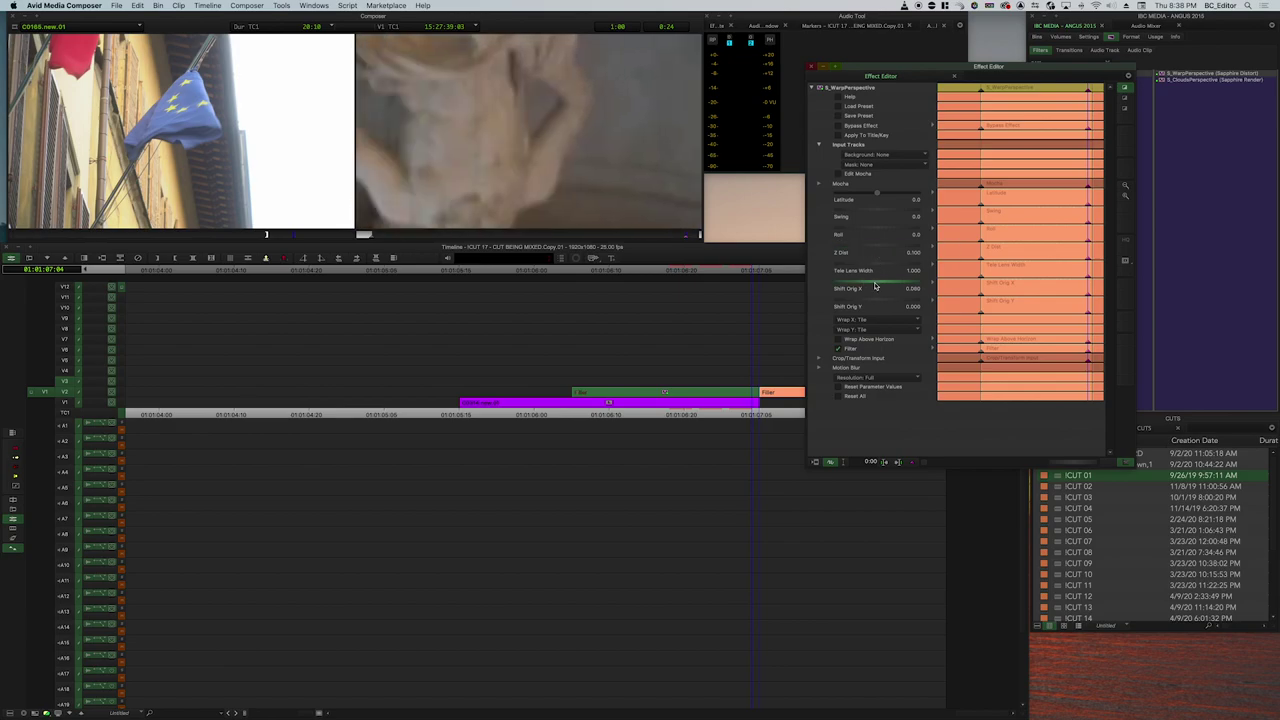
pyautogui.hotkey('shift', 'Right')
# Raise Shift Orig Y at the end keyframe to reposition the statue vertically.
pyautogui.press('Tab')
pyautogui.hotkey('shift', 'Right')
pyautogui.hotkey('shift', 'Right')
pyautogui.hotkey('shift', 'Right')
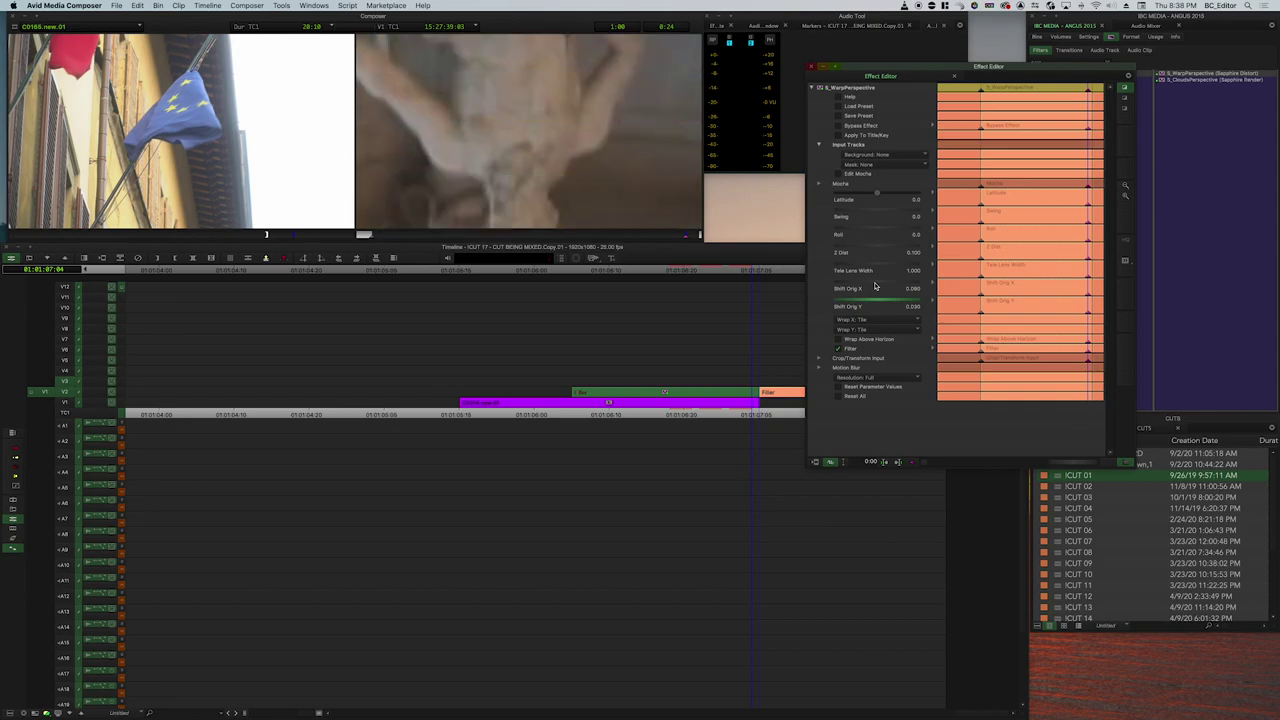
pyautogui.hotkey('shift', 'Right')
pyautogui.hotkey('shift', 'Right')
pyautogui.hotkey('shift', 'Left')
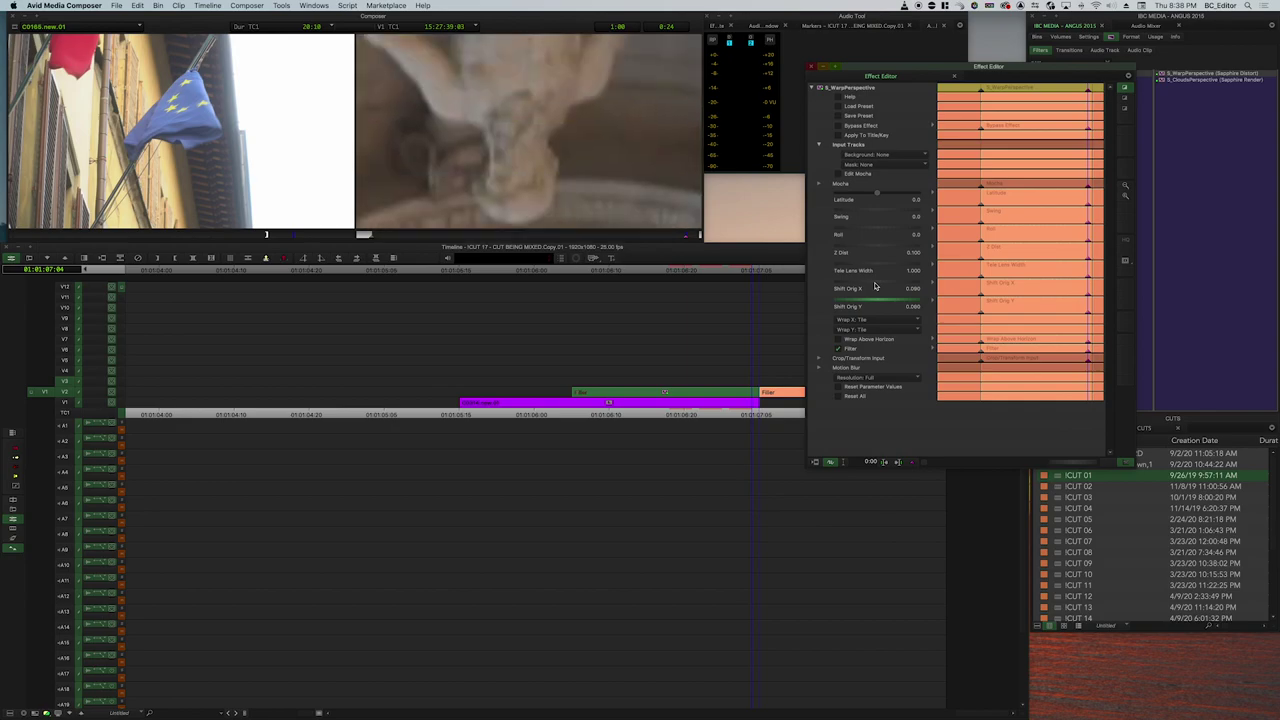
# Set Roll to 180 at the end keyframe so the statue turns upright.
pyautogui.click(866, 231)
pyautogui.write('180')
pyautogui.press('Return')
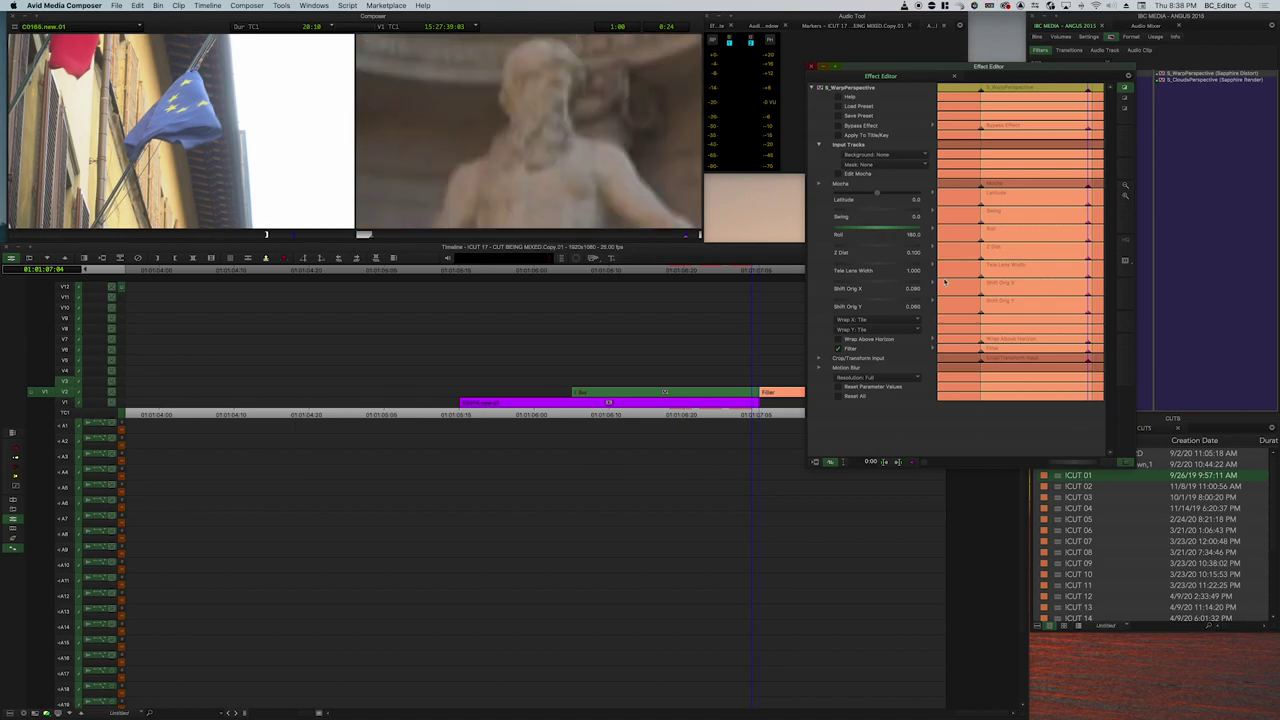
# Set Shift Orig X to 0.114 and readjust Shift Orig Y to bring the statue's head lower in the frame.
pyautogui.click(888, 286)
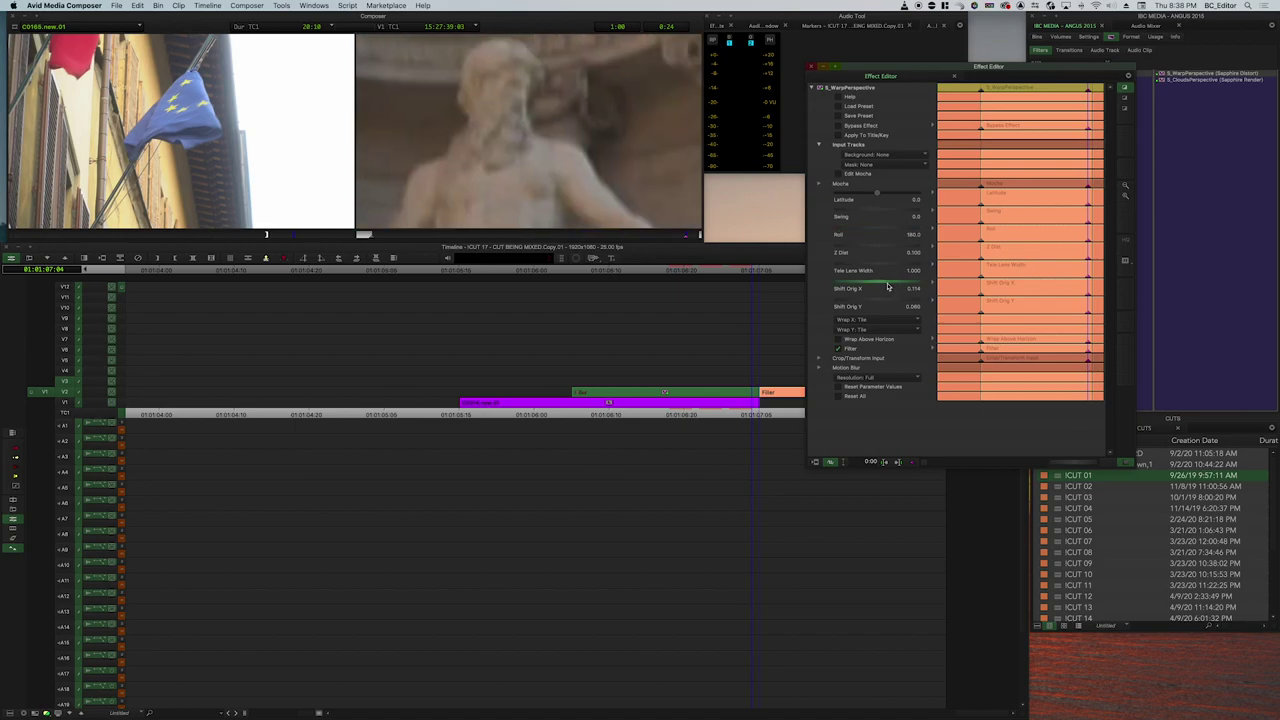
pyautogui.hotkey('shift', 'Right')
pyautogui.hotkey('shift', 'Right')
pyautogui.hotkey('shift', 'Right')
pyautogui.hotkey('shift', 'Right')
pyautogui.hotkey('shift', 'Right')
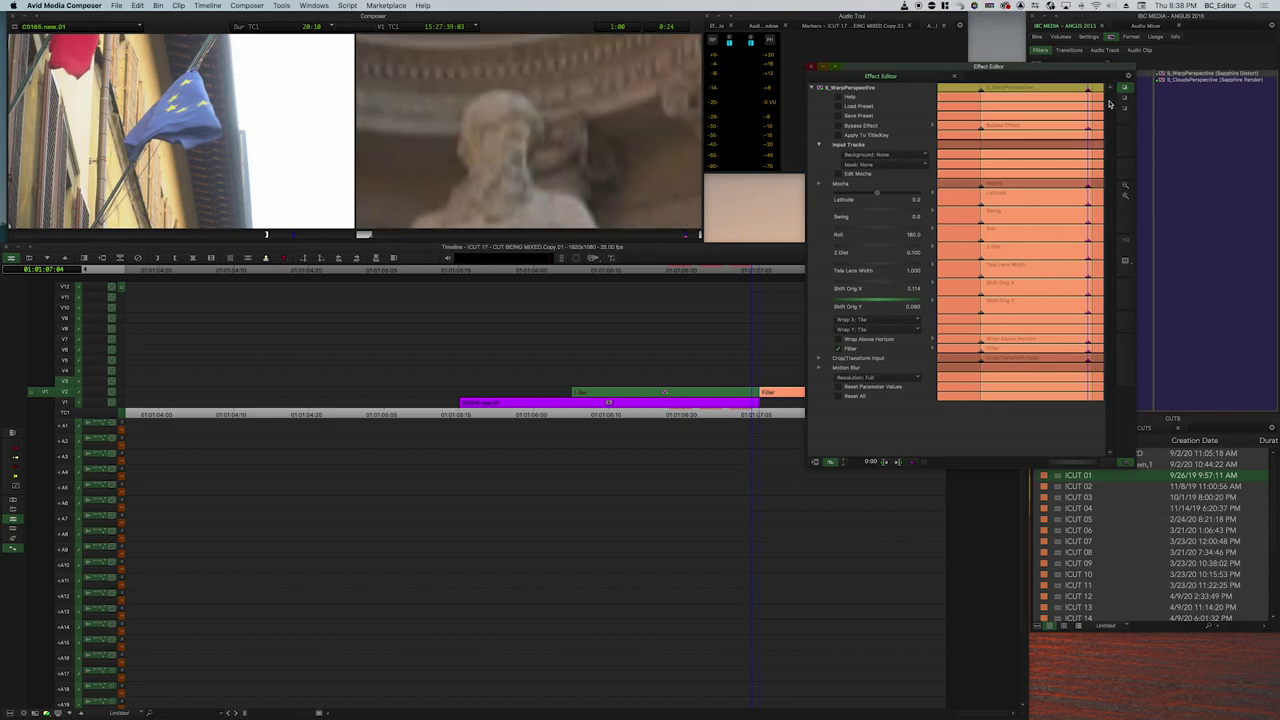
# Set both Wrap X and Wrap Y of the warp effect to Reflect, using a mid-transition frame as reference.
pyautogui.click(872, 322)
pyautogui.click(872, 322)
pyautogui.click(872, 322)
pyautogui.click(872, 322)
pyautogui.click(713, 335)
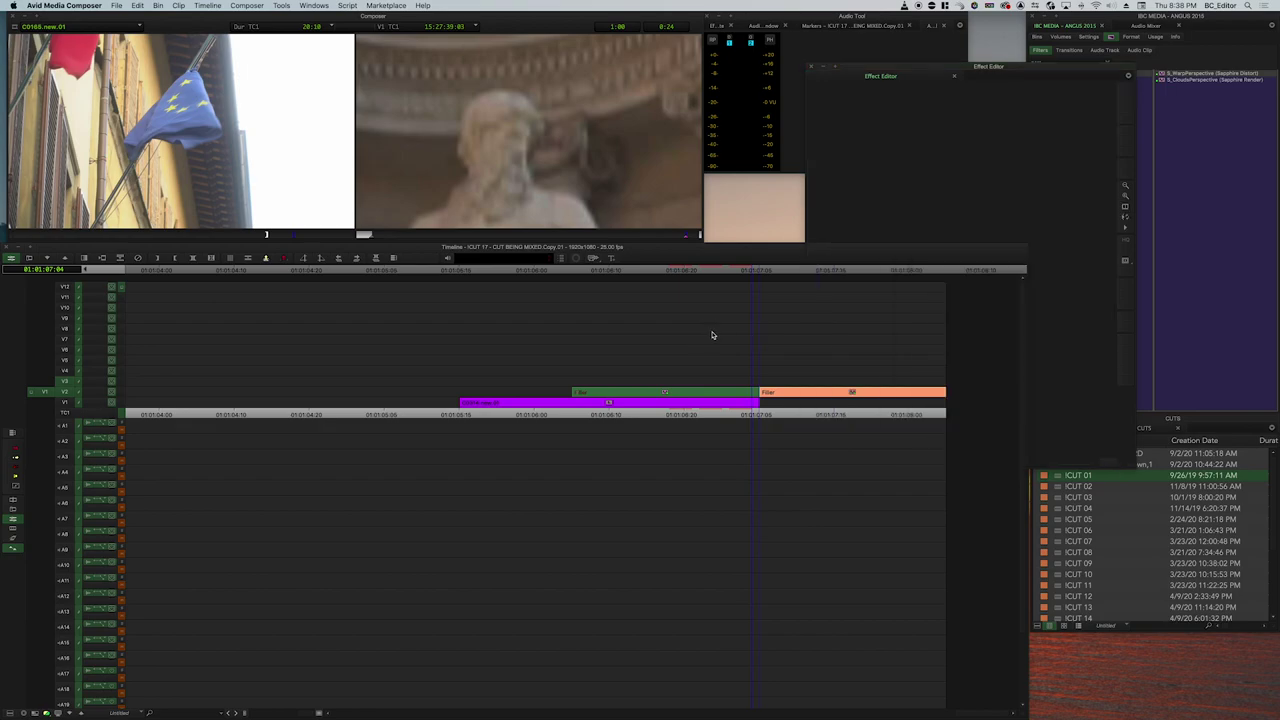
pyautogui.click(825, 383)
pyautogui.moveTo(584, 372); pyautogui.dragTo(612, 374)
pyautogui.click(645, 392)
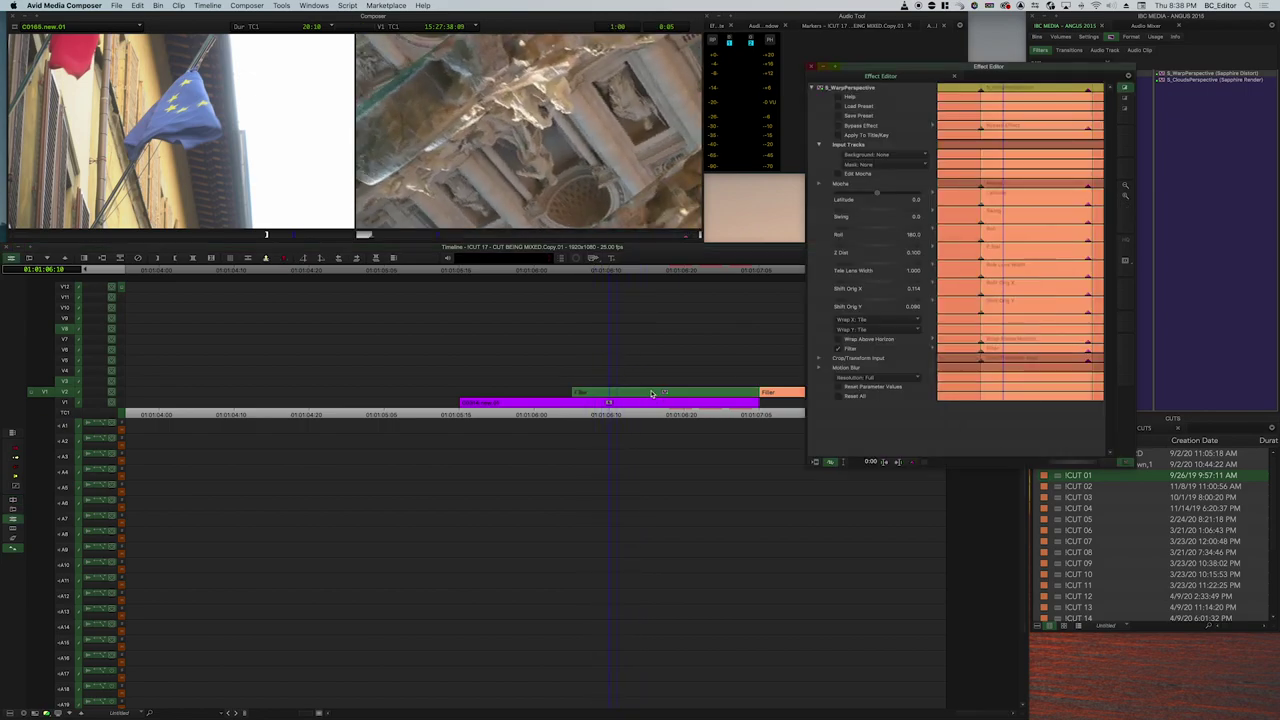
pyautogui.click(874, 323)
pyautogui.click(860, 341)
pyautogui.click(872, 329)
pyautogui.click(860, 347)
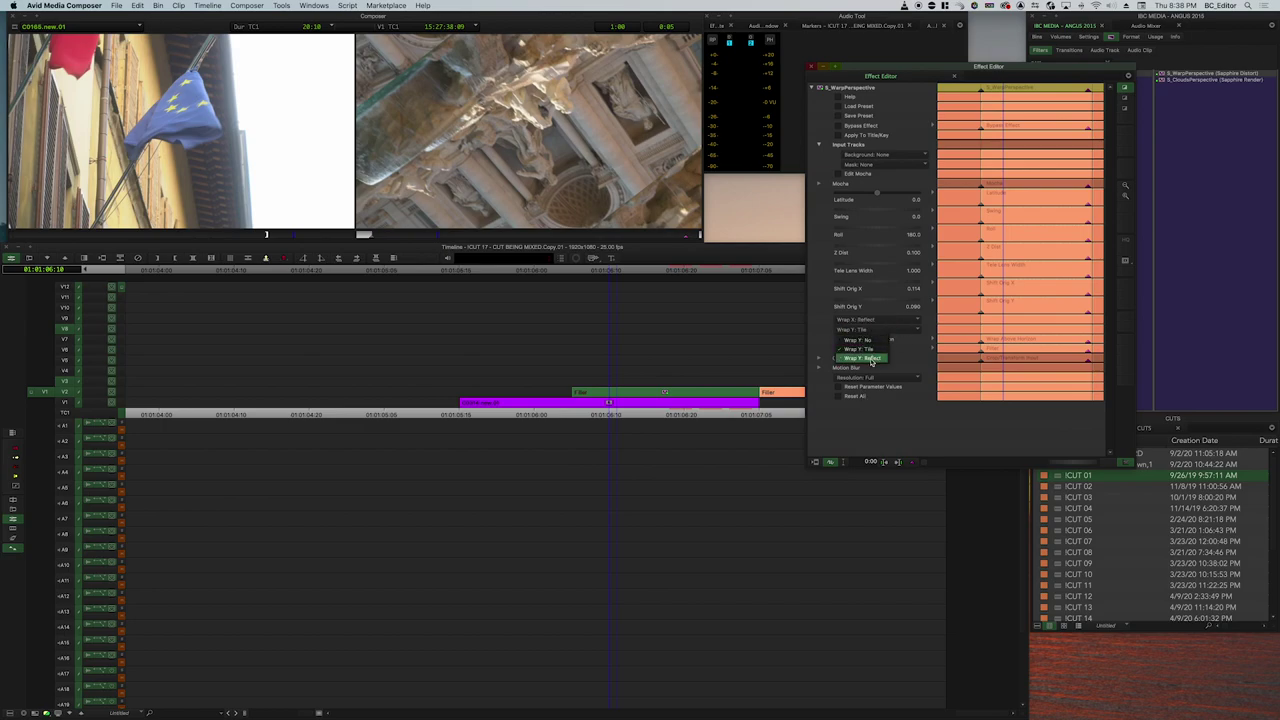
# Play and scrub through the rotating zoom transition to examine its reflected edges and overall motion.
pyautogui.click(537, 371)
pyautogui.press('space')
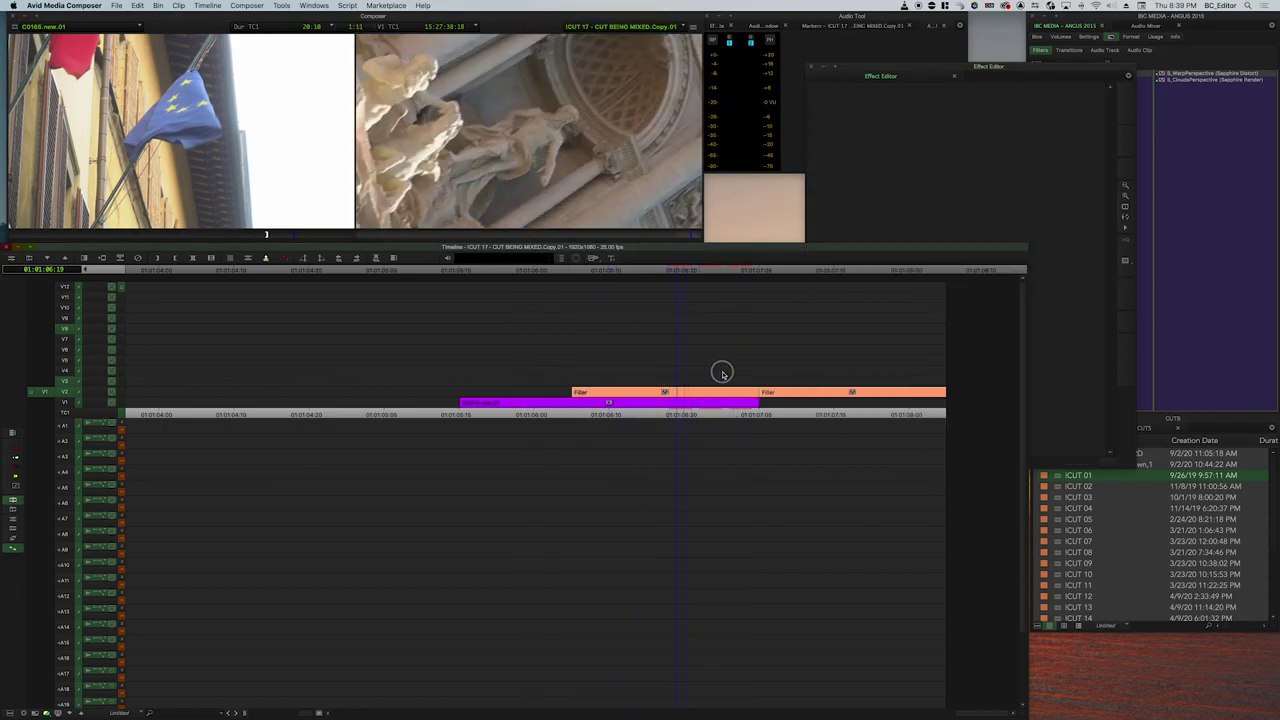
pyautogui.click(599, 378)
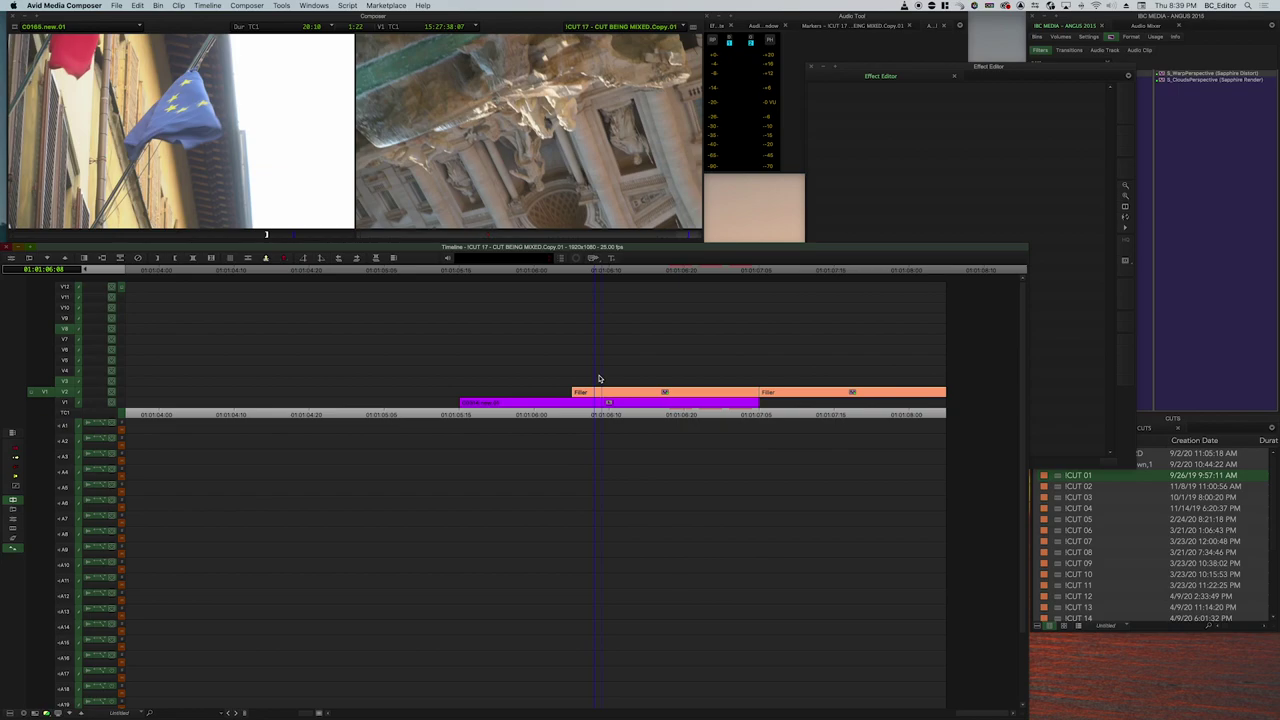
pyautogui.moveTo(599, 378); pyautogui.dragTo(646, 370)
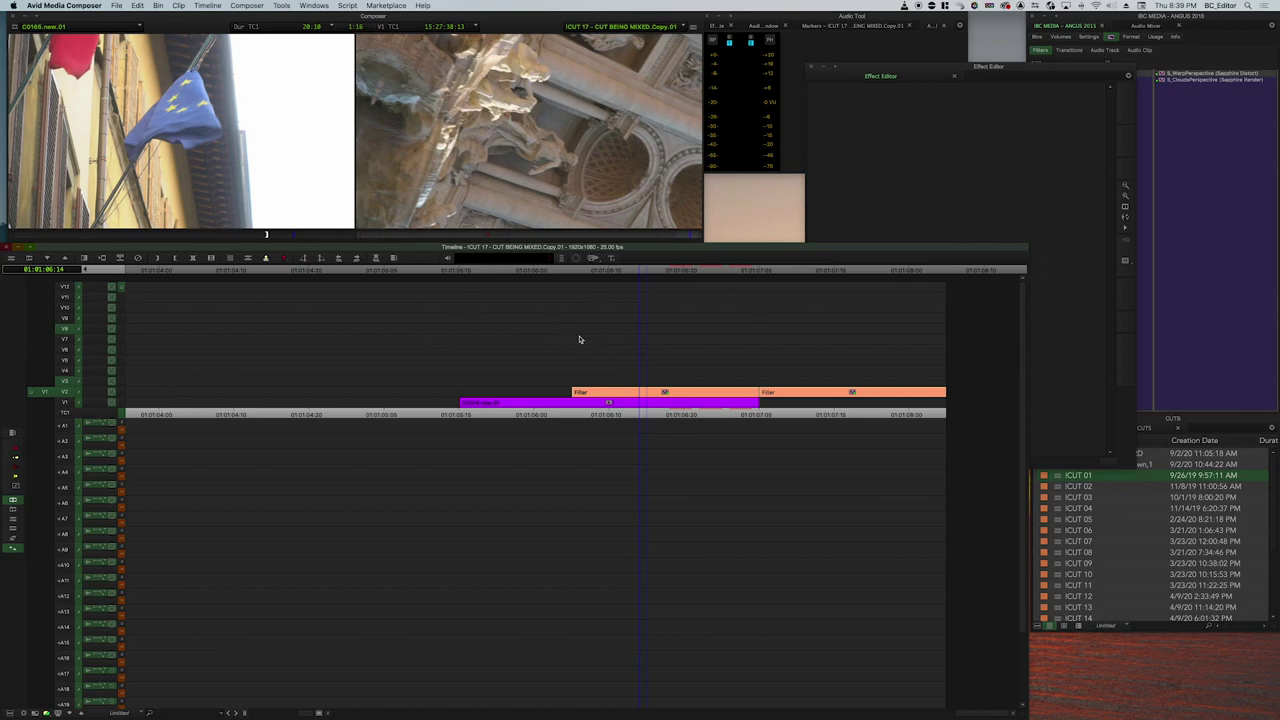
pyautogui.moveTo(682, 357); pyautogui.dragTo(600, 370)
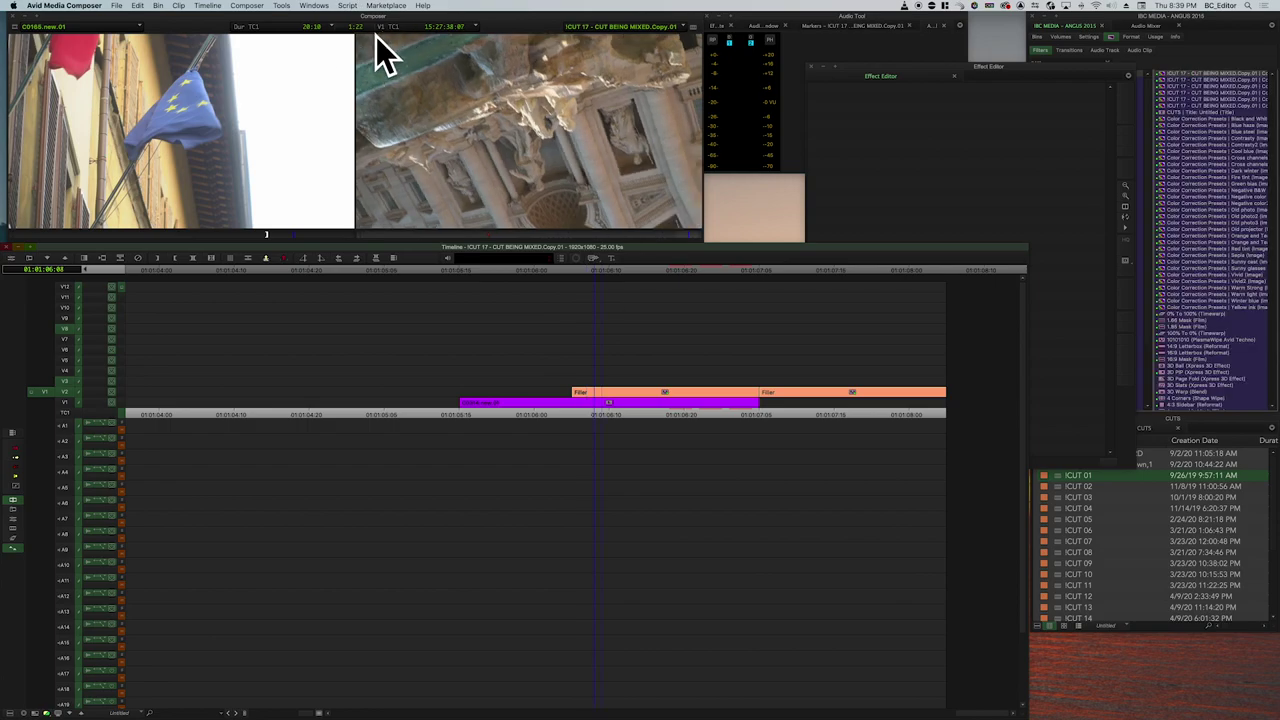
pyautogui.moveTo(609, 391); pyautogui.dragTo(673, 375)
pyautogui.click(670, 393)
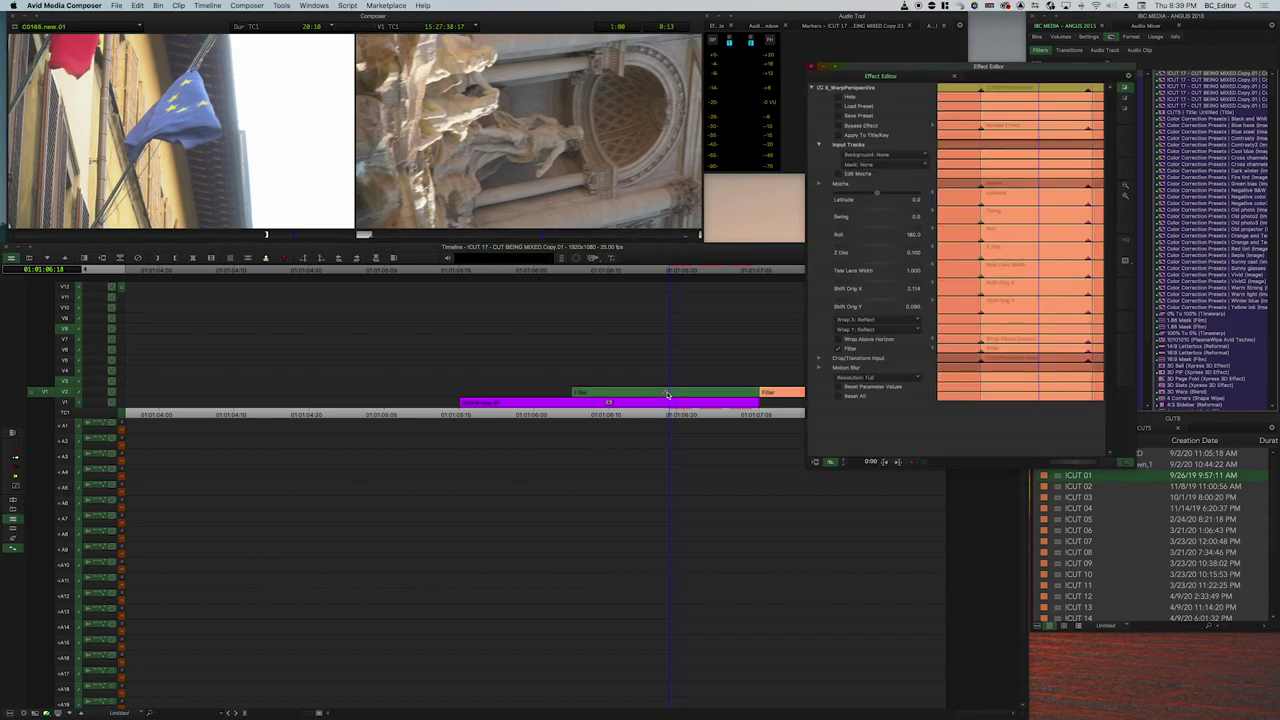
pyautogui.click(981, 90)
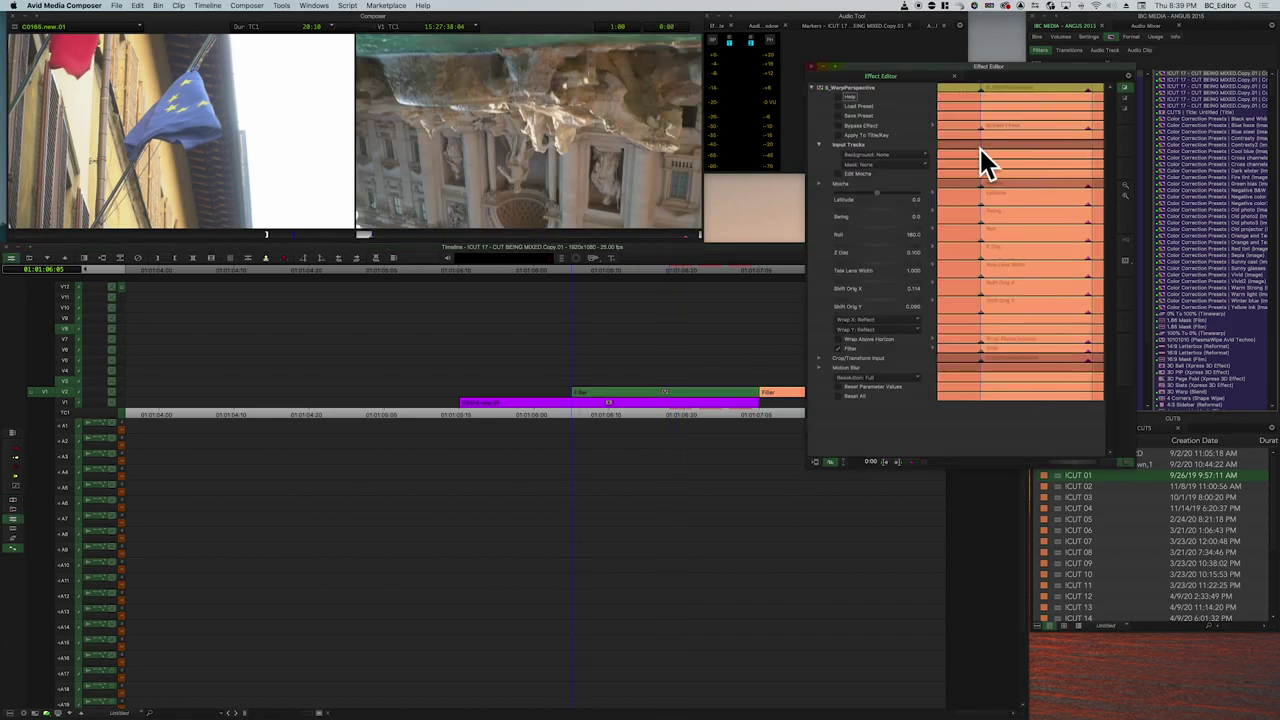
pyautogui.click(978, 89)
pyautogui.click(522, 376)
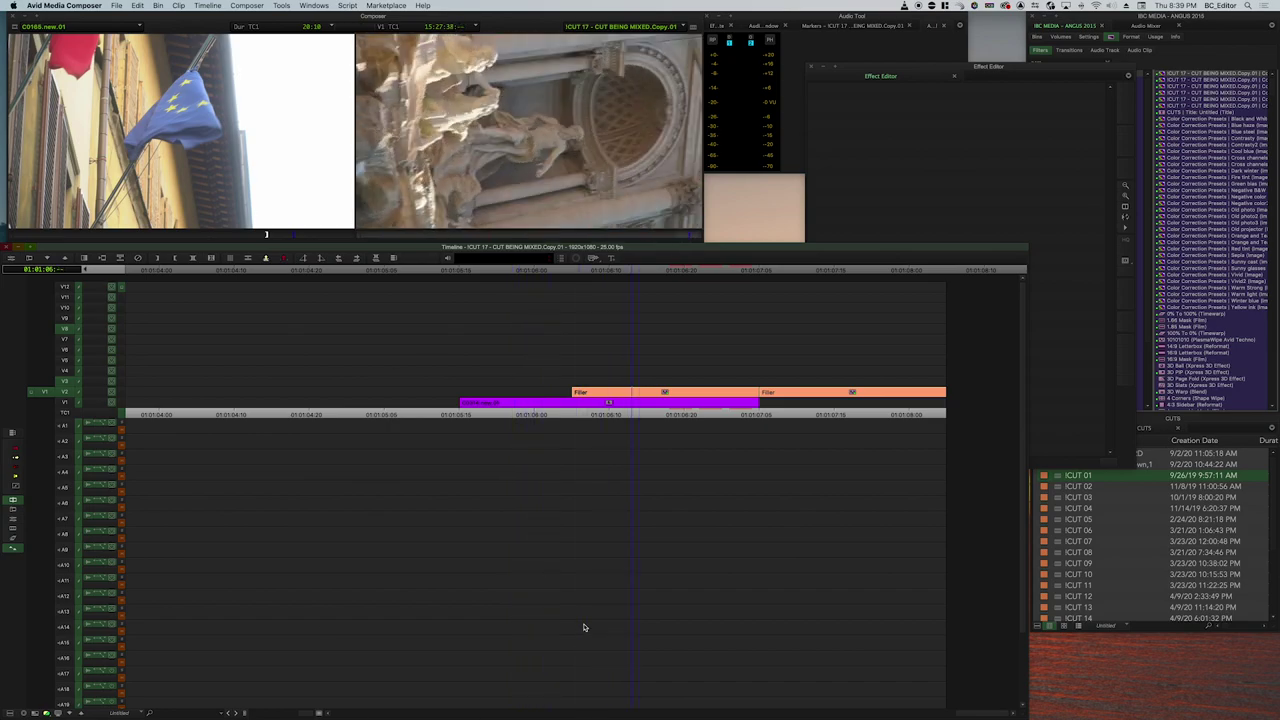
pyautogui.press('space')
# Expand the Motion Blur settings of the V2 warp effect and enable motion blur.
pyautogui.click(670, 420)
pyautogui.hotkey('shift', 'F10')
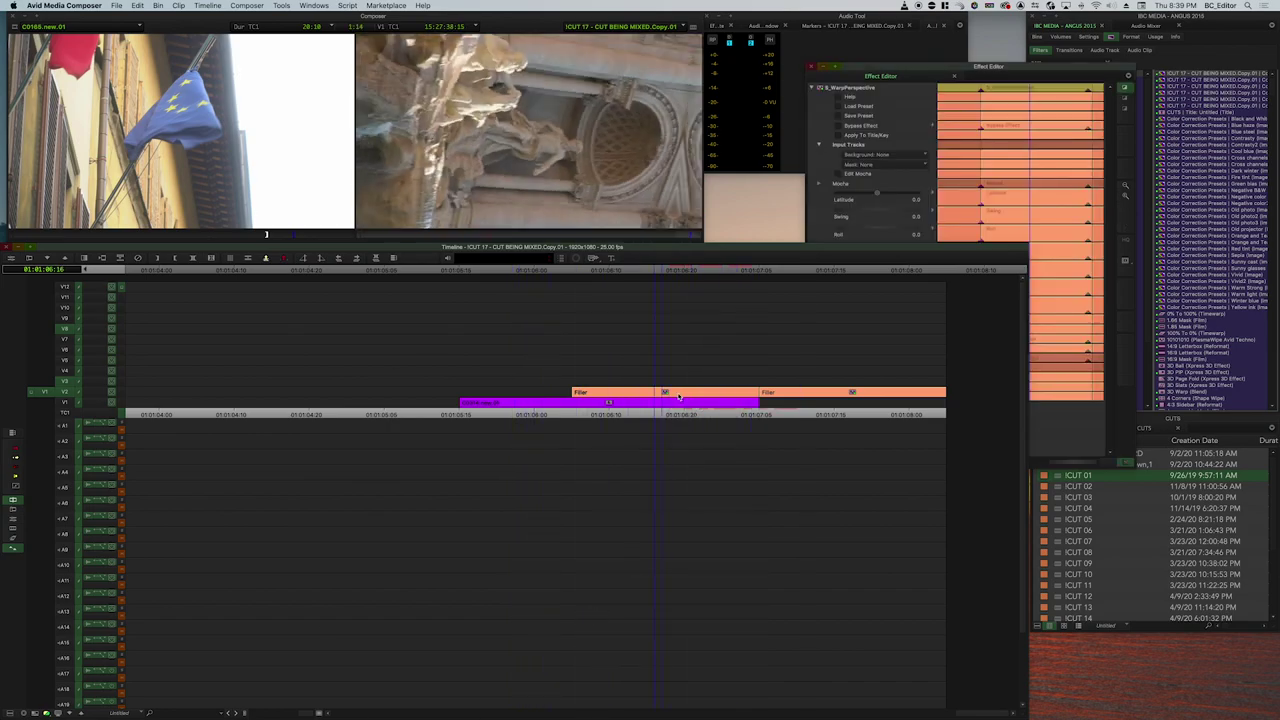
pyautogui.click(896, 72)
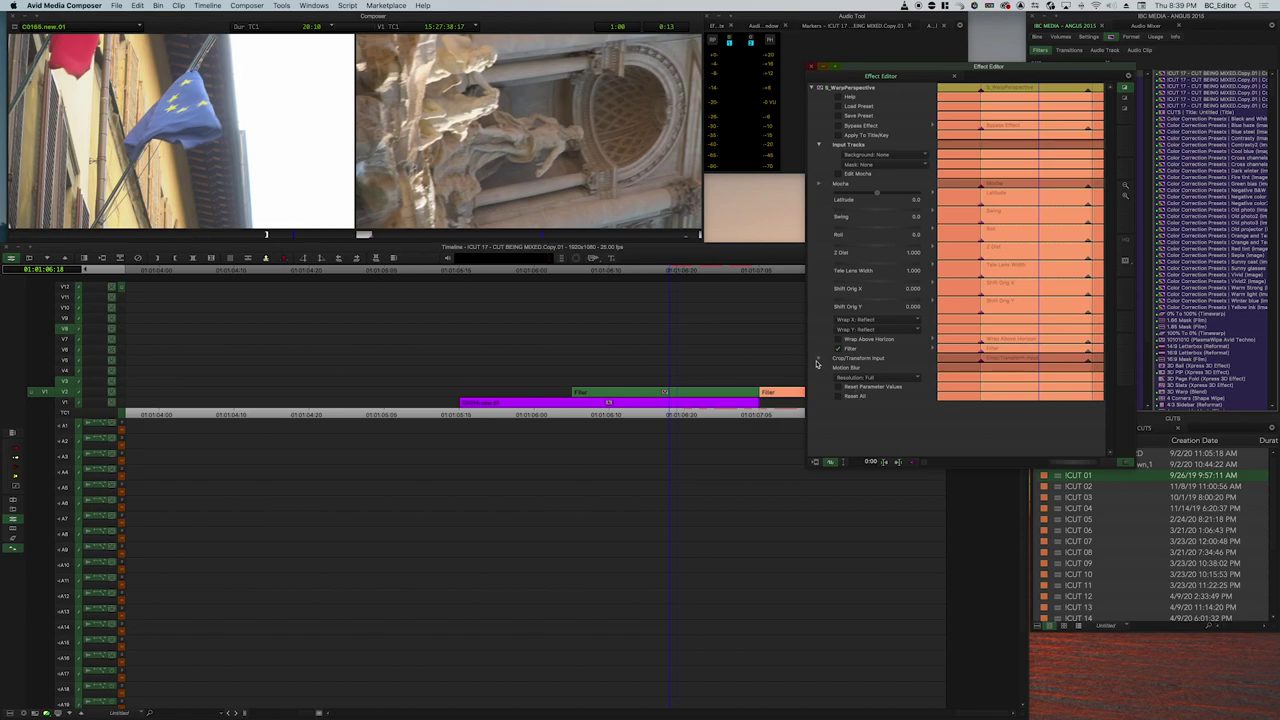
pyautogui.click(818, 366)
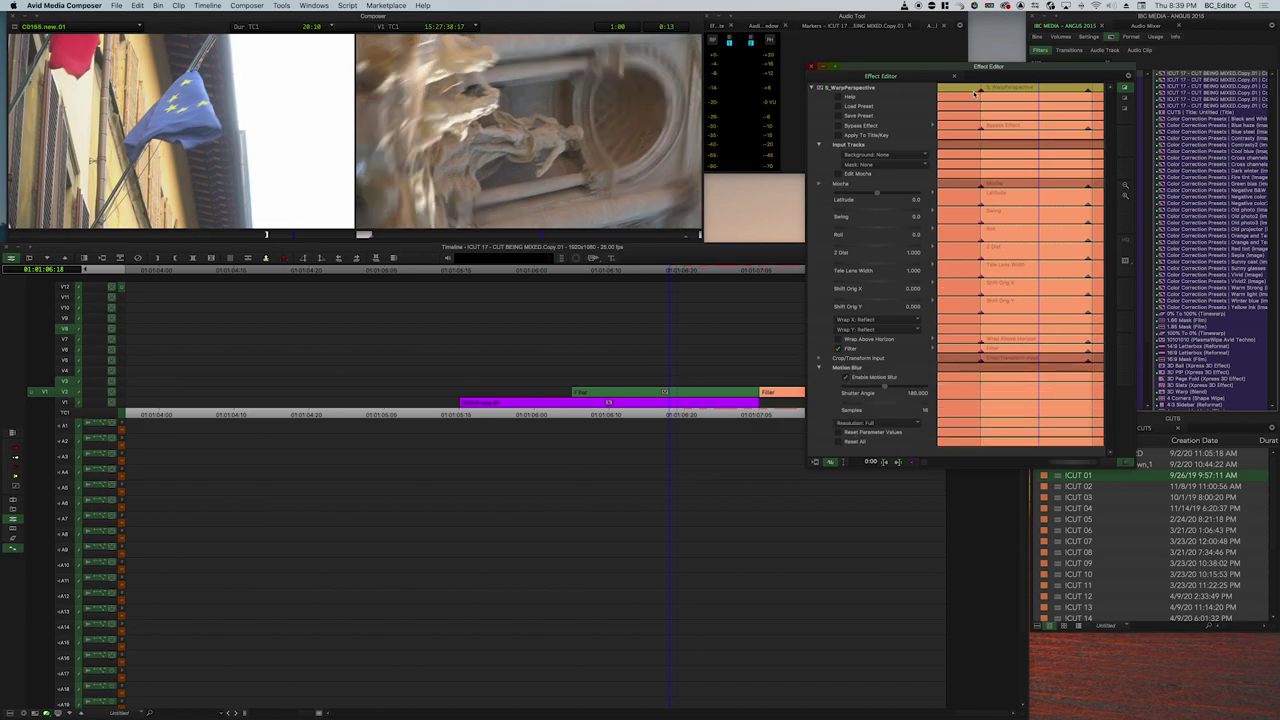
# Expand the Z Dist keyframe graph at the end keyframe, fit it to the curve height, and enlarge the Effect Editor.
pyautogui.press('space')
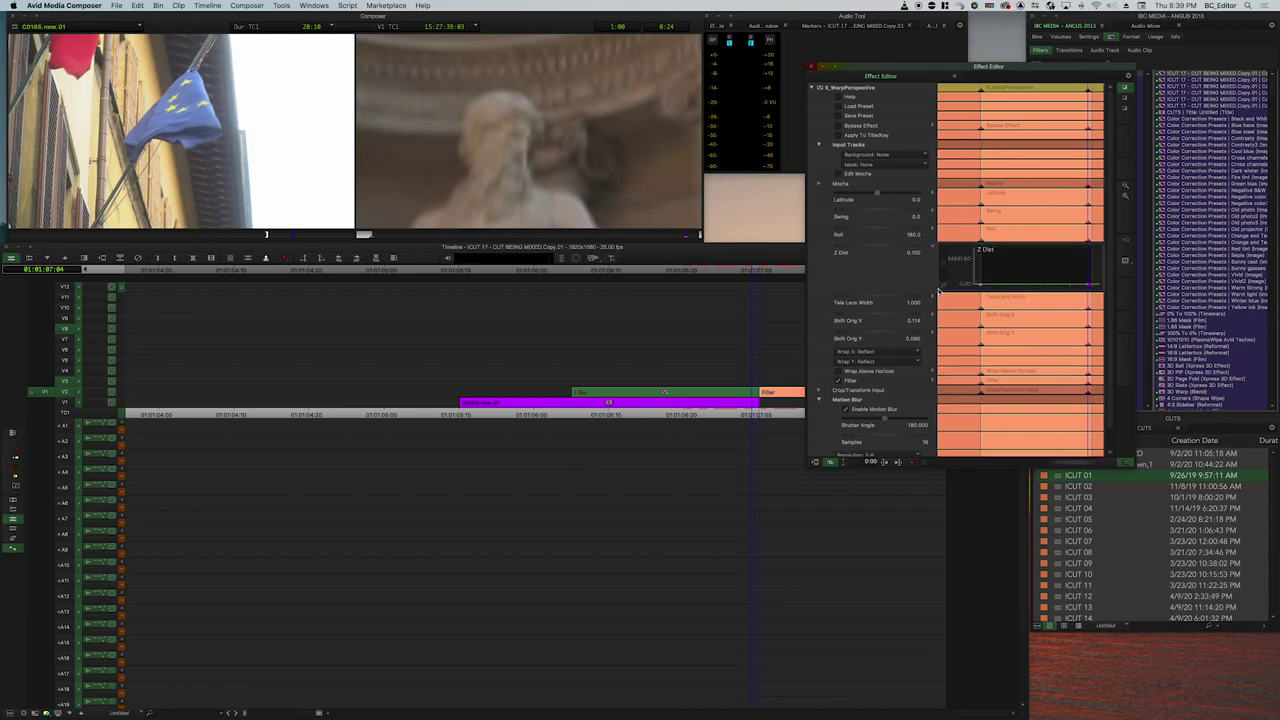
pyautogui.click(934, 254)
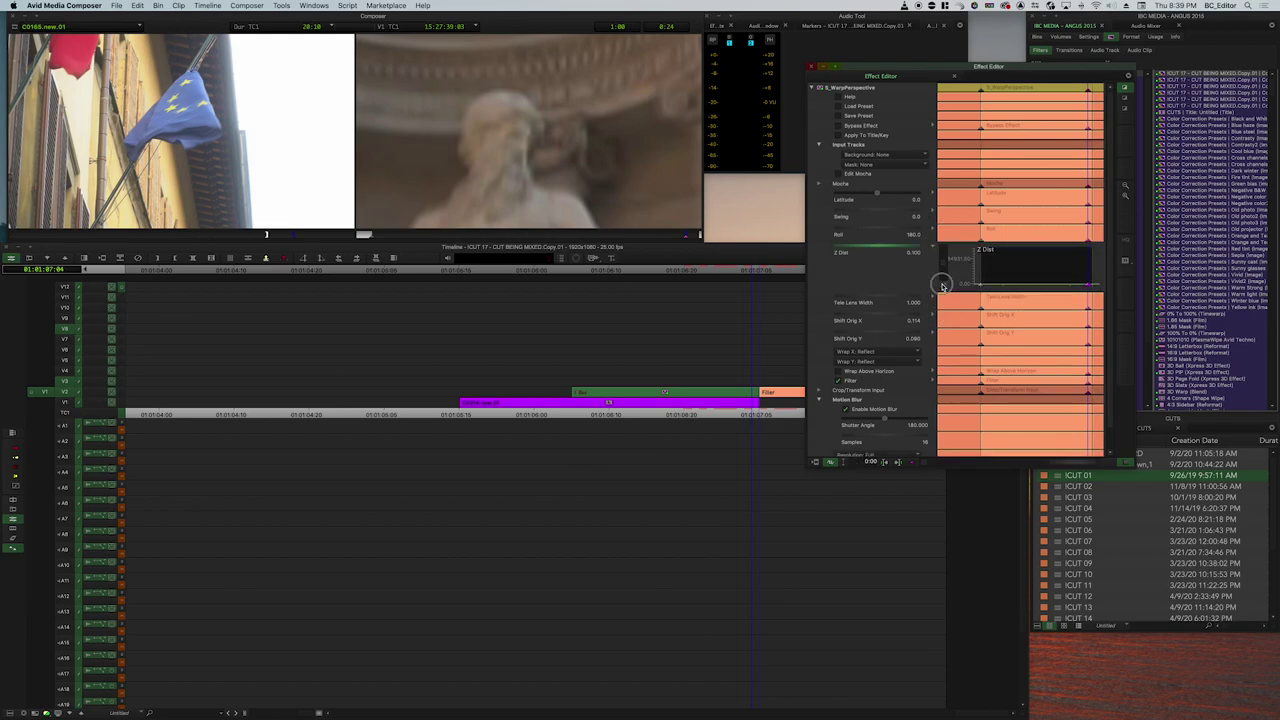
pyautogui.click(993, 68)
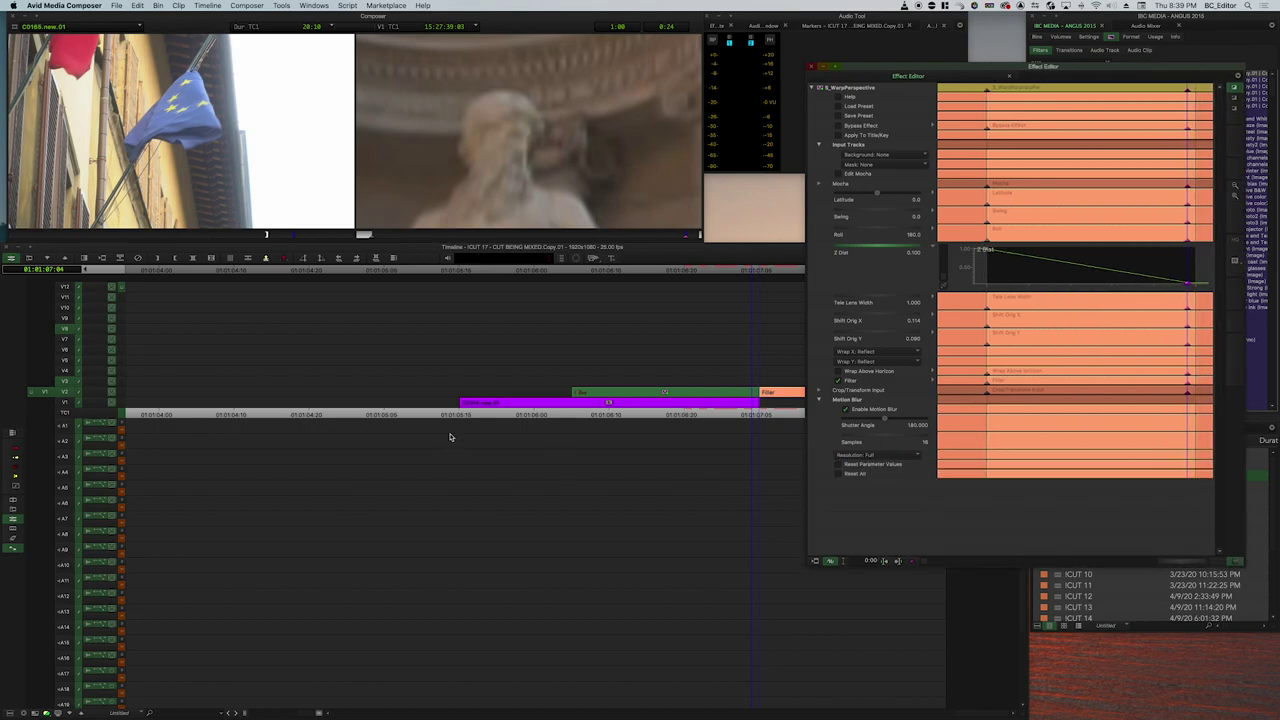
# Scrub through the V2 effect to examine the motion-blurred transition.
pyautogui.click(500, 358)
pyautogui.moveTo(533, 369); pyautogui.dragTo(611, 365)
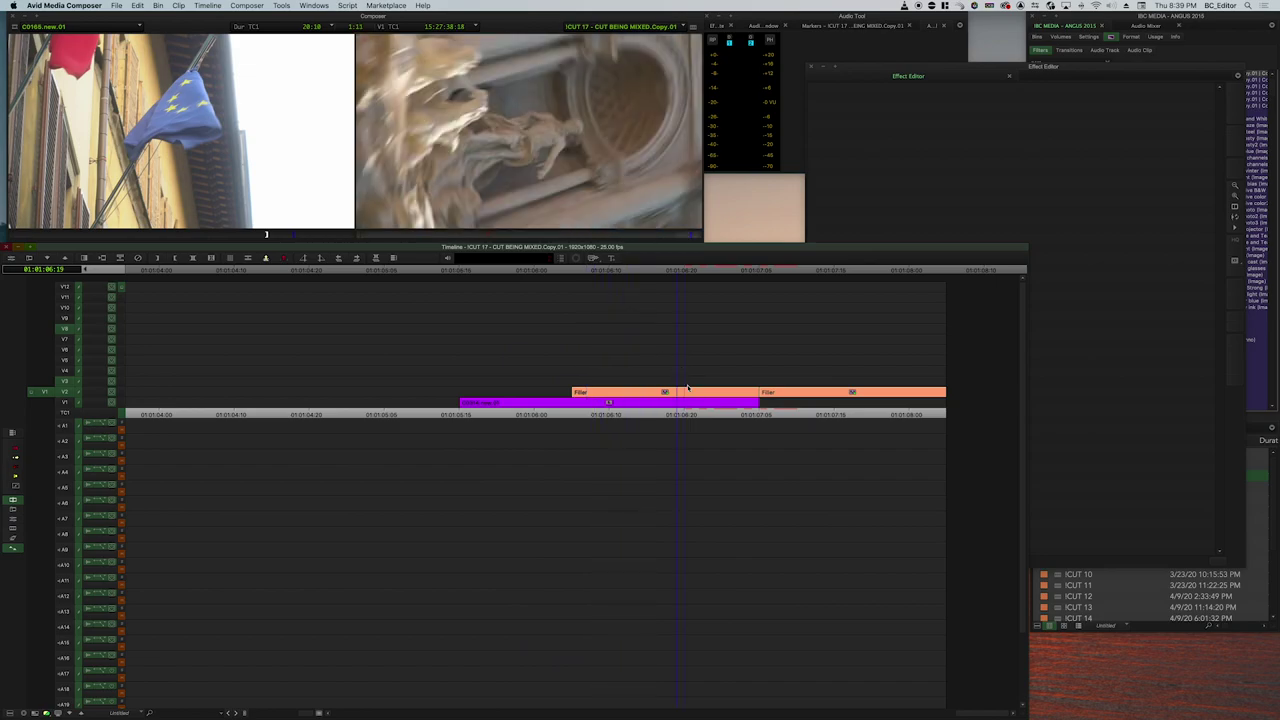
pyautogui.click(683, 393)
# Change the Z Dist curve to Bezier and pull the end keyframe's handle upward so the zoom accelerates late.
pyautogui.click(1188, 92)
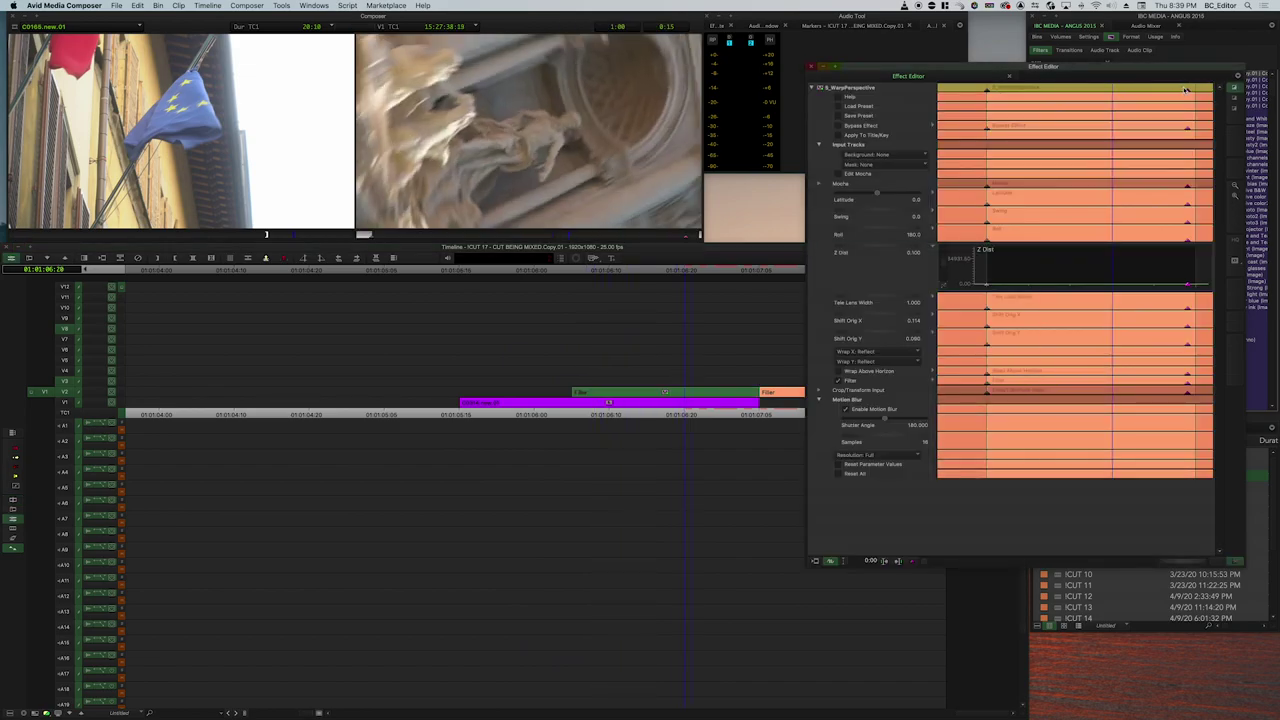
pyautogui.click(943, 286)
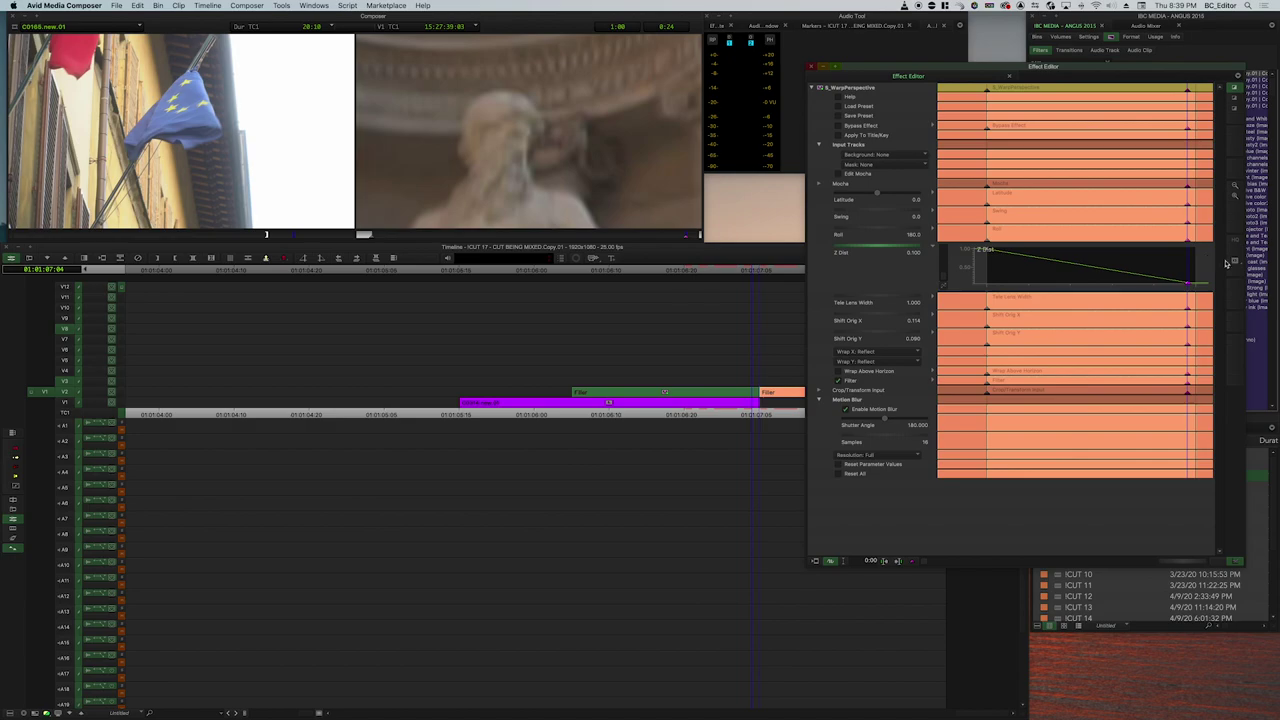
pyautogui.rightClick(1189, 286)
pyautogui.click(1208, 424)
pyautogui.moveTo(1108, 287); pyautogui.dragTo(1139, 256)
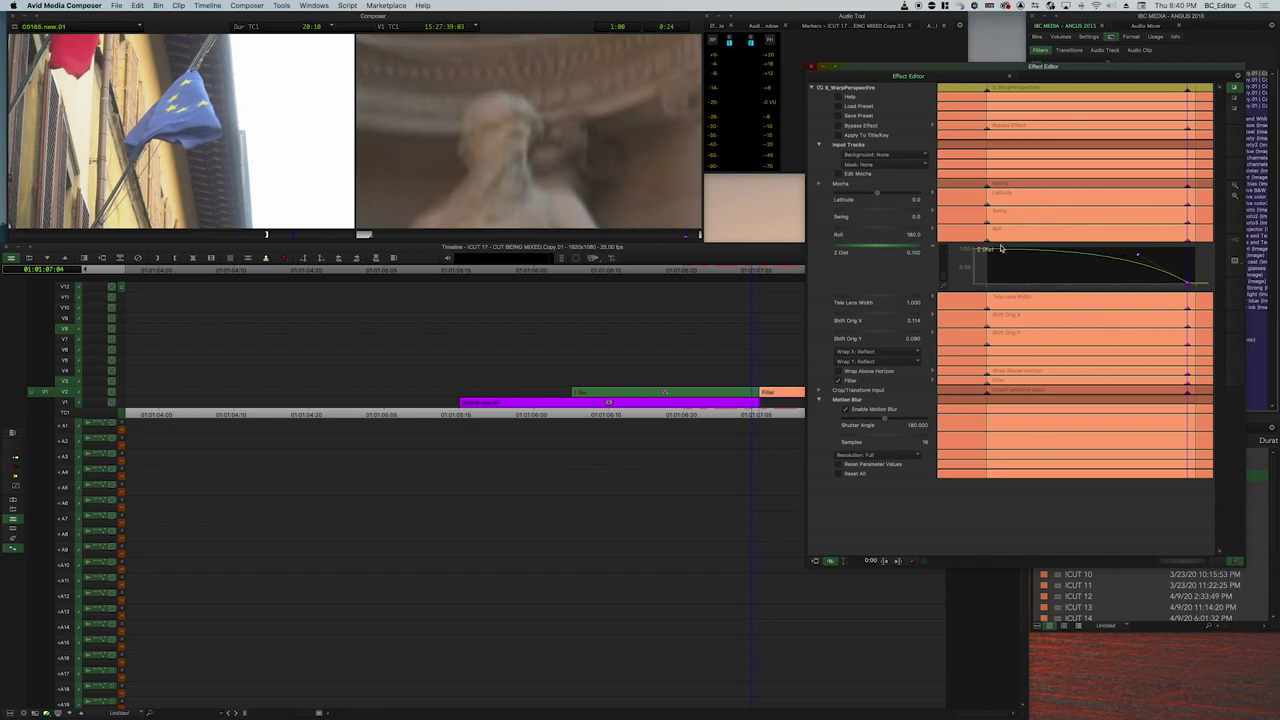
# Scrub and play the transition to review the new zoom easing, returning to the start of the V2 effect.
pyautogui.press('y')
pyautogui.moveTo(608, 416); pyautogui.dragTo(521, 387)
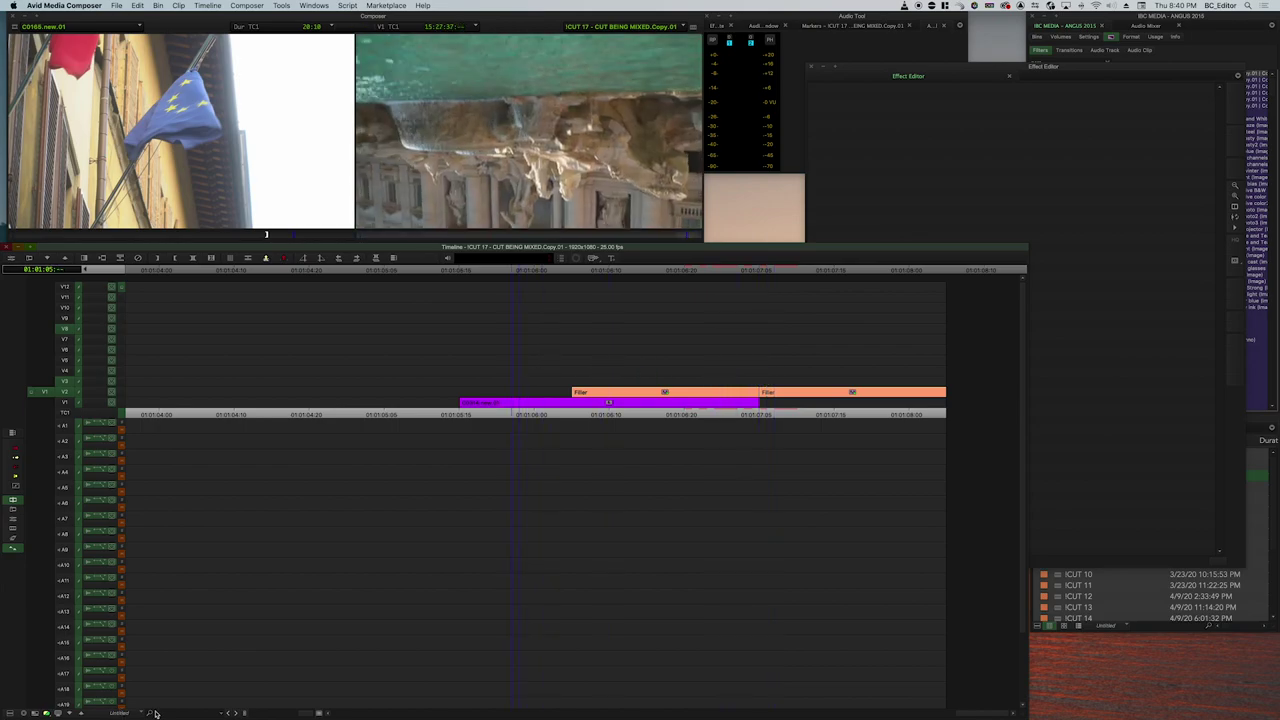
pyautogui.press('space')
pyautogui.keyDown('super'); pyautogui.click(655, 400); pyautogui.keyUp('super')
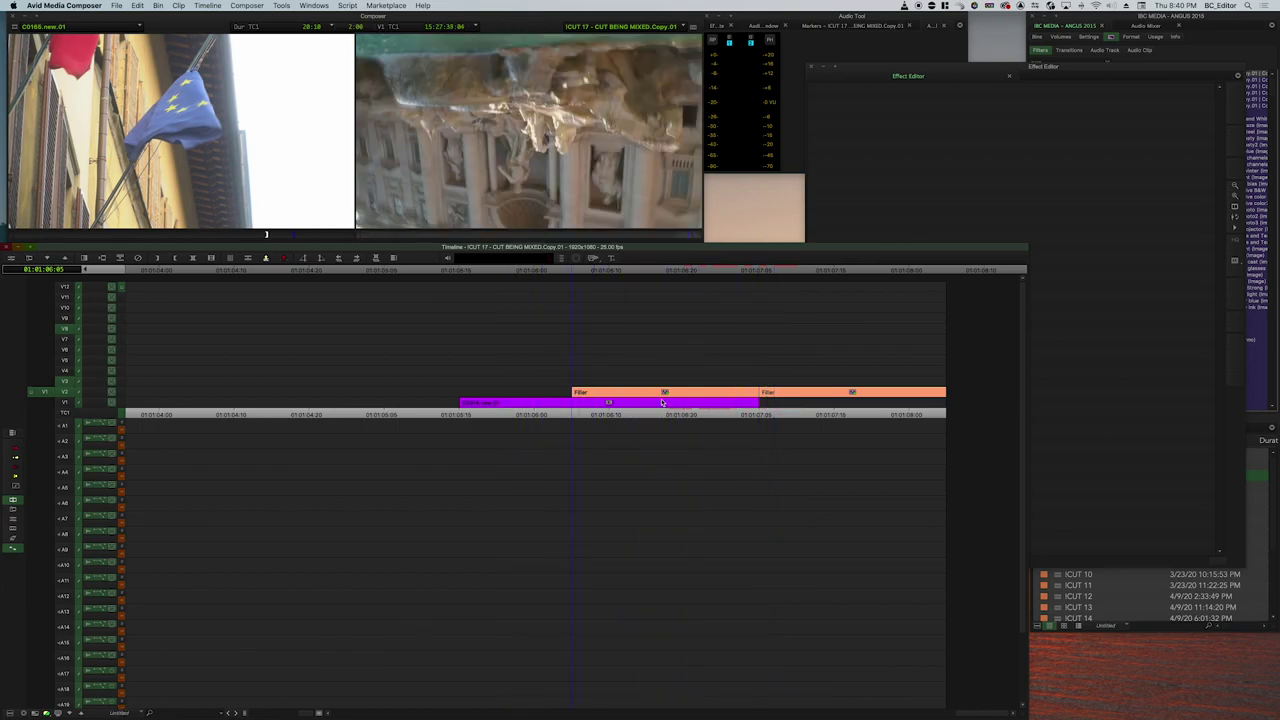
# Reopen the V2 warp effect at its first keyframe and expand the Roll parameter's keyframe graph.
pyautogui.press('F9')
pyautogui.click(1038, 66)
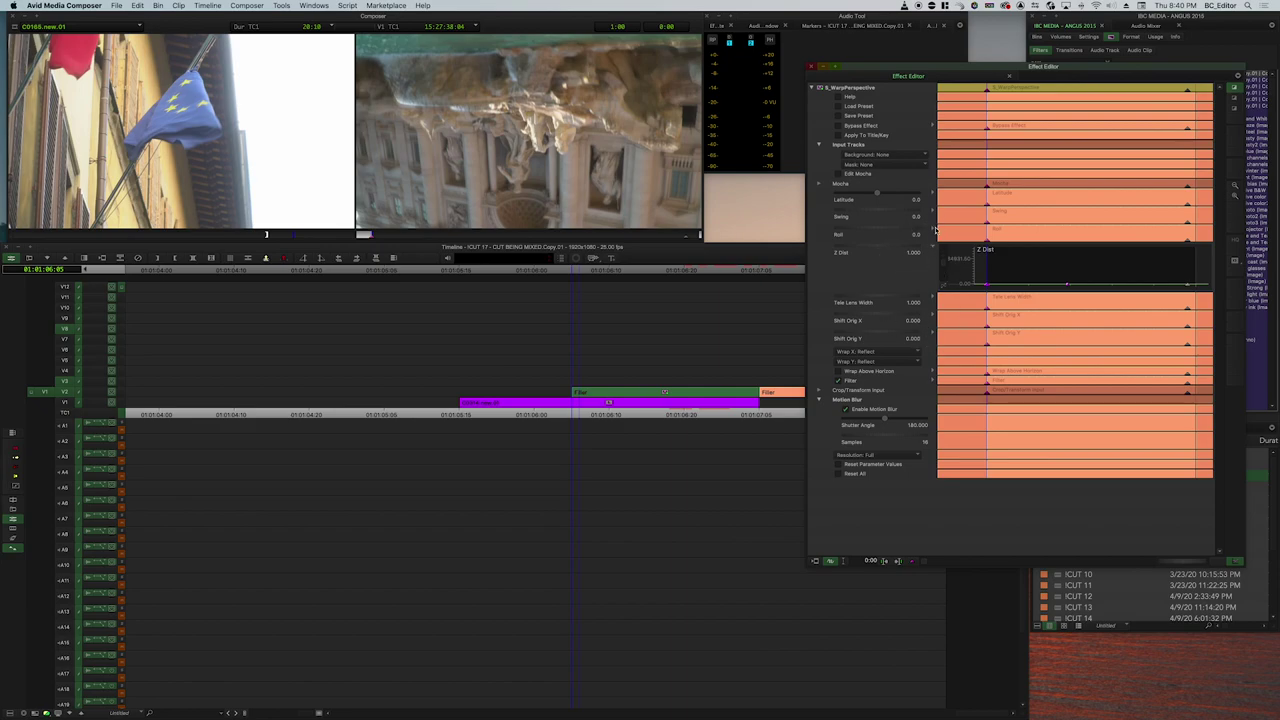
pyautogui.click(1190, 90)
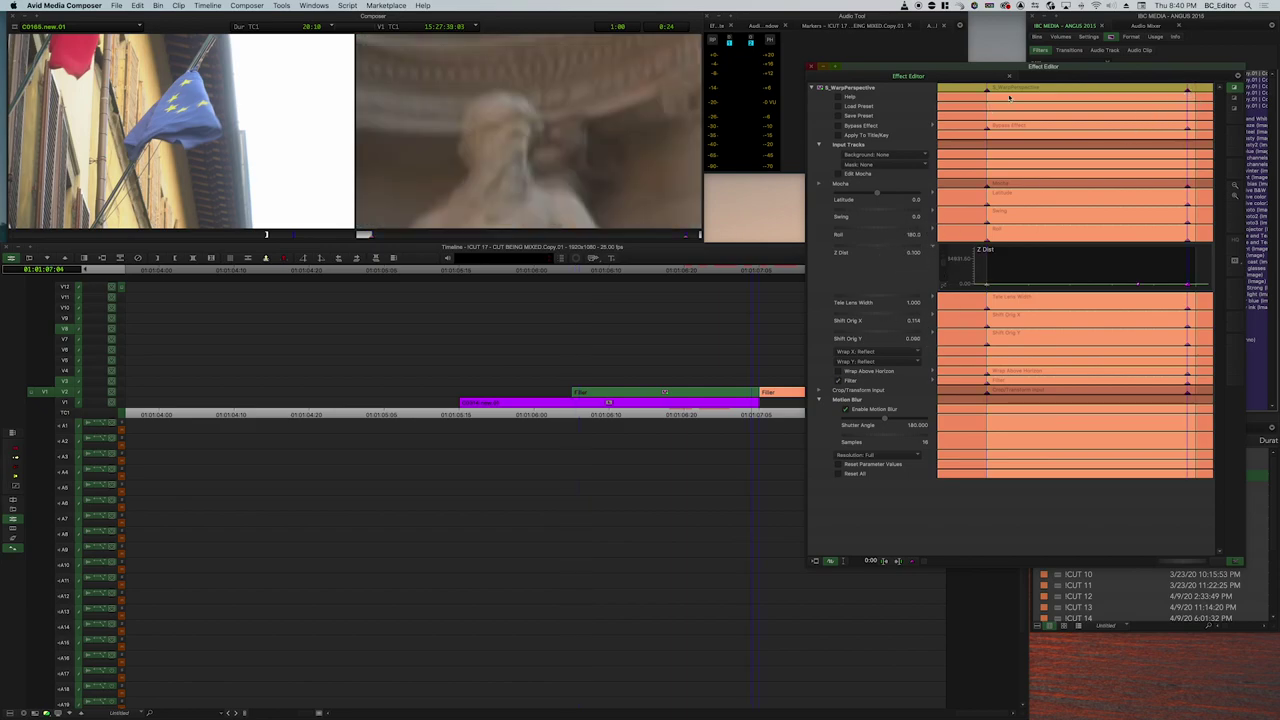
pyautogui.click(989, 92)
pyautogui.click(935, 229)
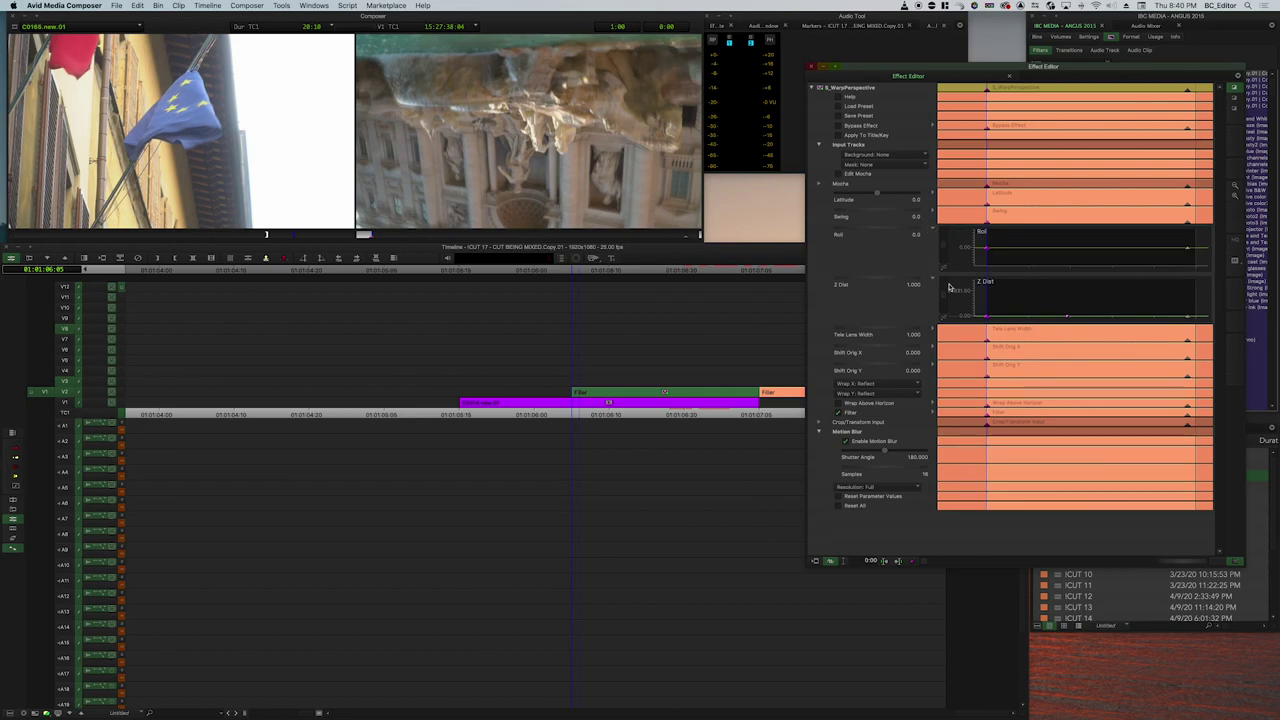
# Change the Roll curve to Bezier and pull the end keyframe's handle downward so the rotation accelerates late.
pyautogui.rightClick(991, 269)
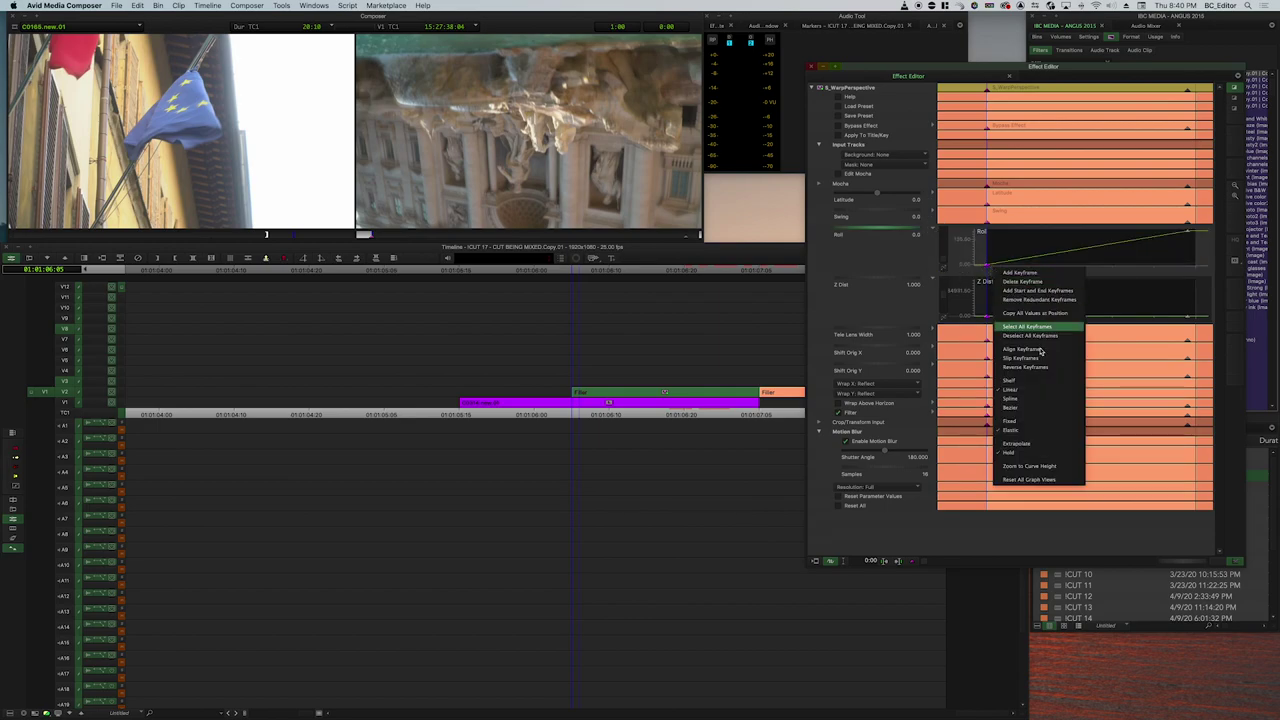
pyautogui.press('Return')
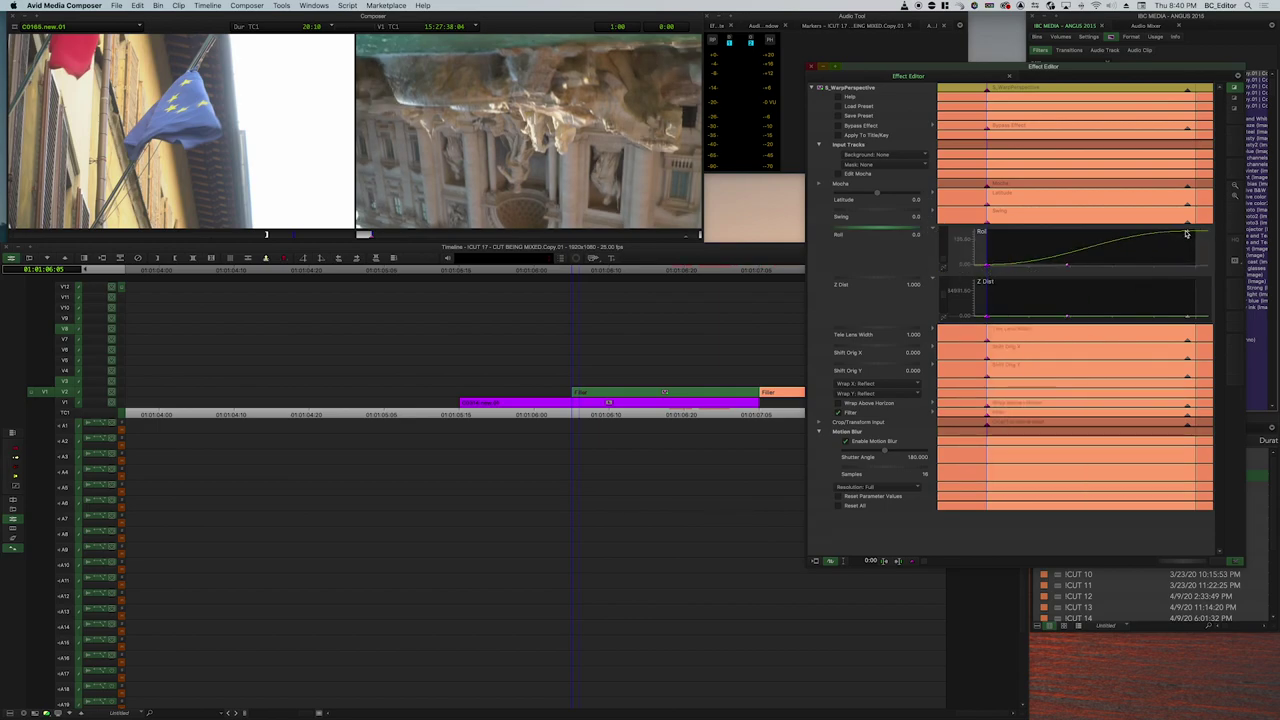
pyautogui.click(1187, 233)
pyautogui.moveTo(1108, 233); pyautogui.dragTo(1122, 262)
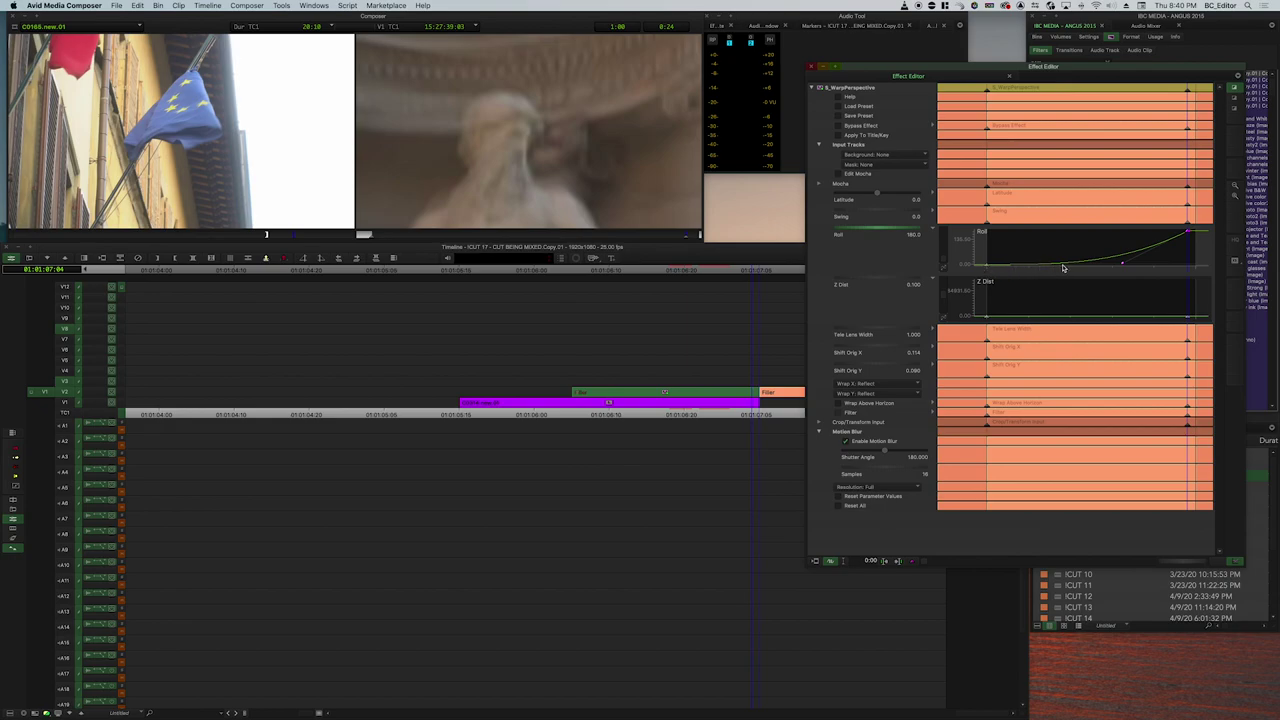
# Close the effect settings and extract the leftover V2 filler after the end of the warped clip.
pyautogui.click(811, 66)
pyautogui.moveTo(501, 353); pyautogui.dragTo(783, 397)
pyautogui.press('super+shift+a')
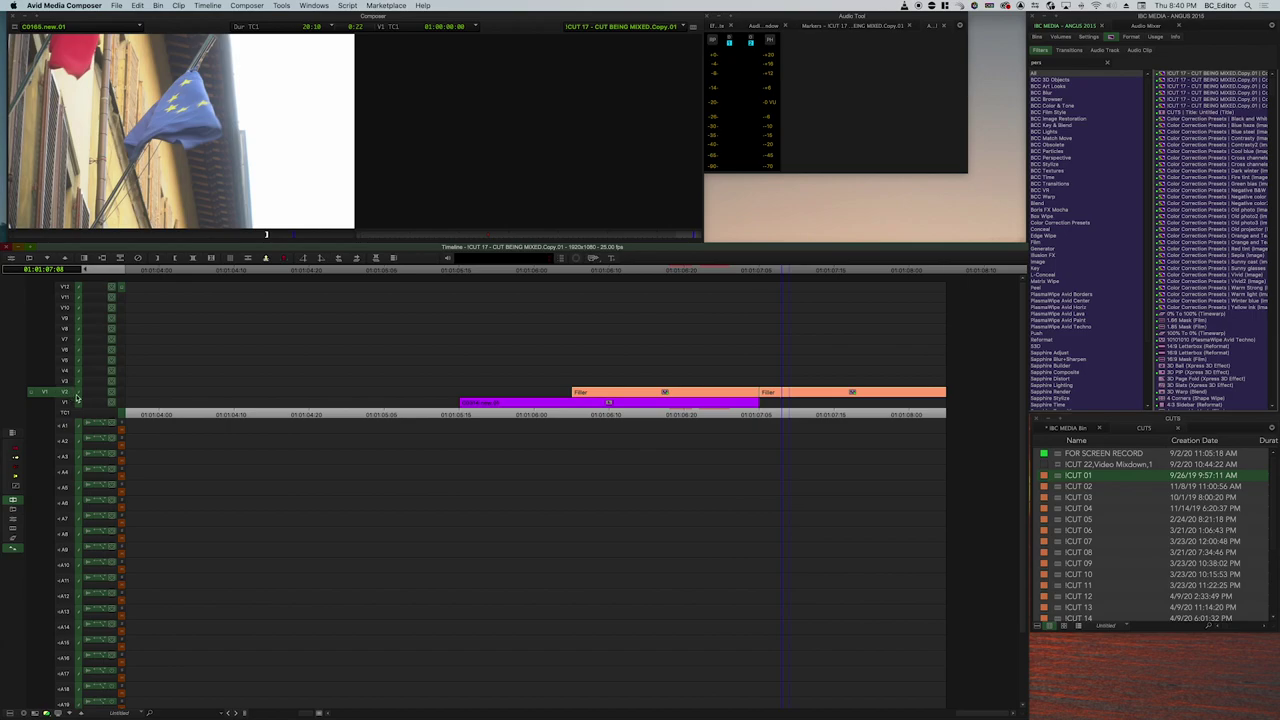
pyautogui.press('t')
pyautogui.press('x')
# Mark a range from just before the purple V1 clip to the sequence end, select all tracks and render it.
pyautogui.moveTo(482, 379); pyautogui.dragTo(451, 390)
pyautogui.press('i')
pyautogui.click(772, 457)
pyautogui.press('o')
pyautogui.press('super+c')
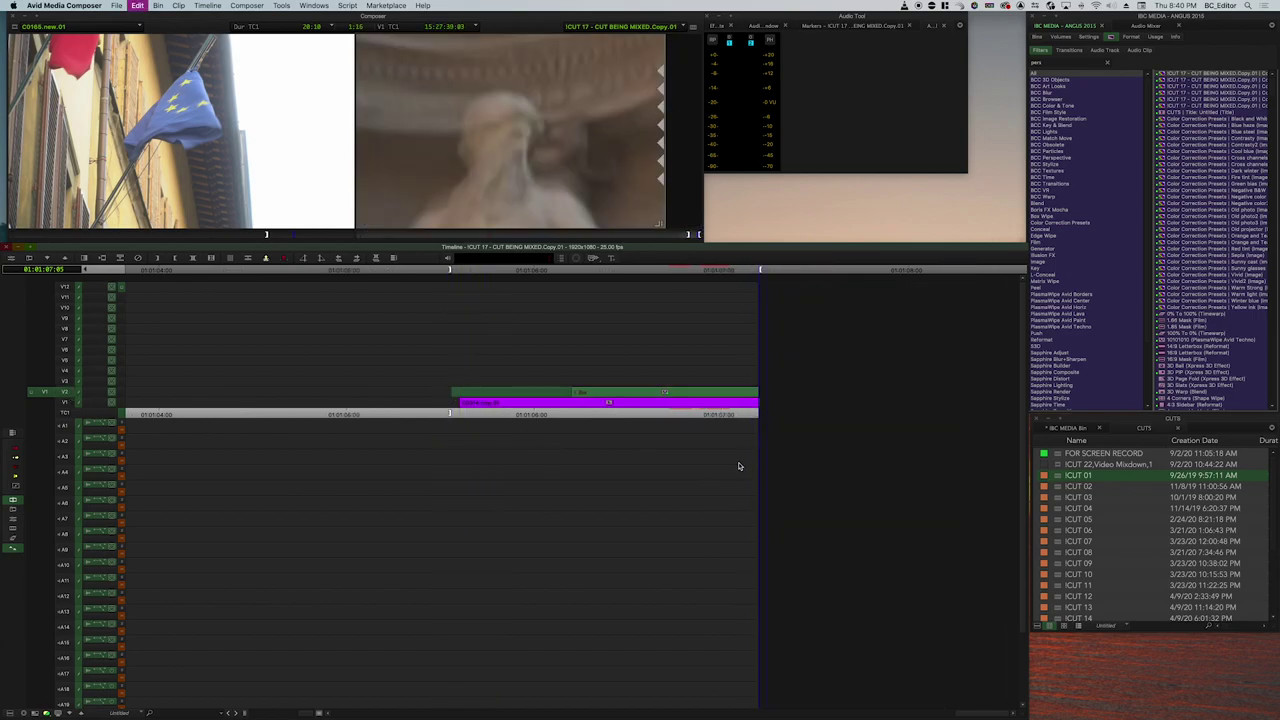
pyautogui.press('super+a')
pyautogui.press('r')
pyautogui.press('Return')
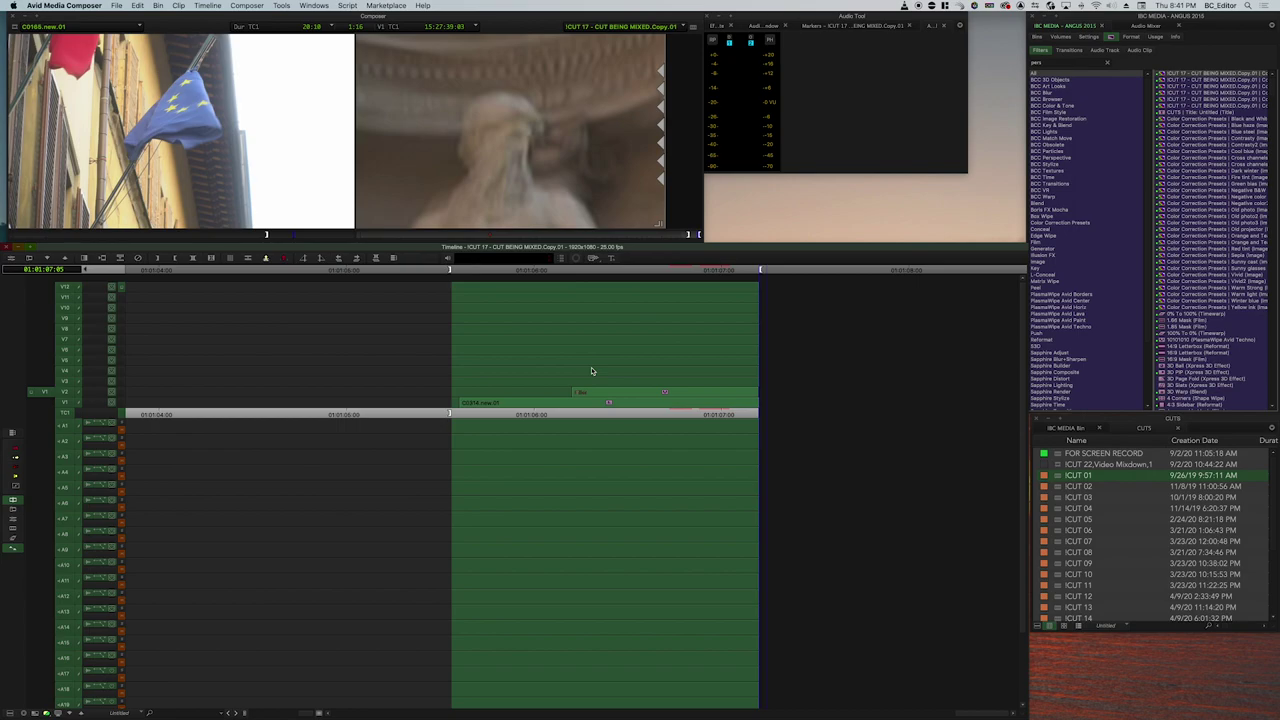
# Play back the rendered transition and clear the in and out marks.
pyautogui.press('space')
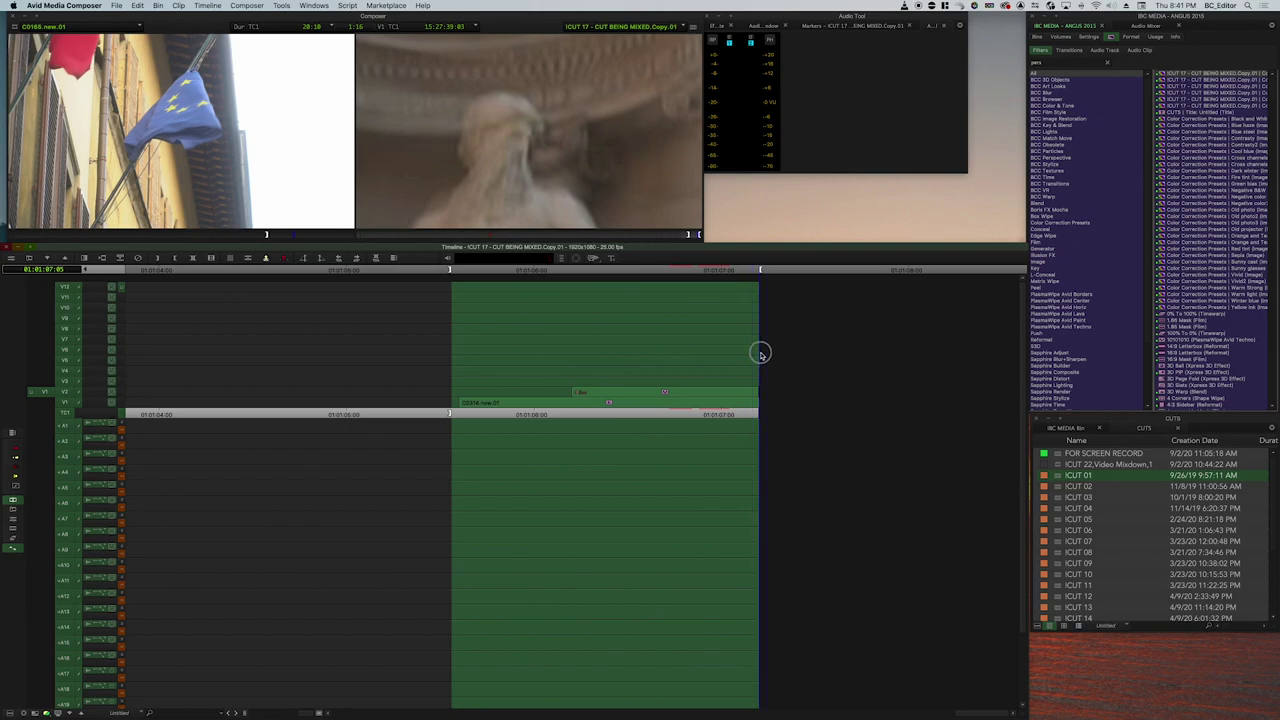
pyautogui.click(506, 354)
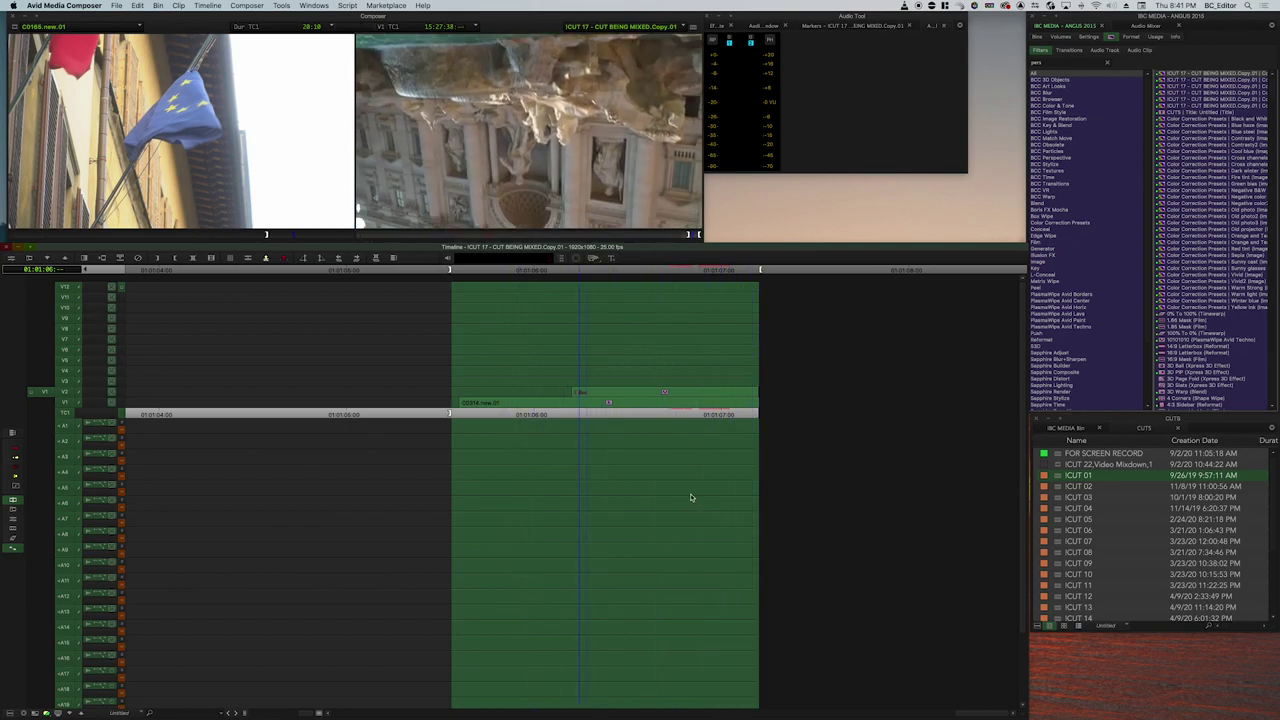
pyautogui.press('g')
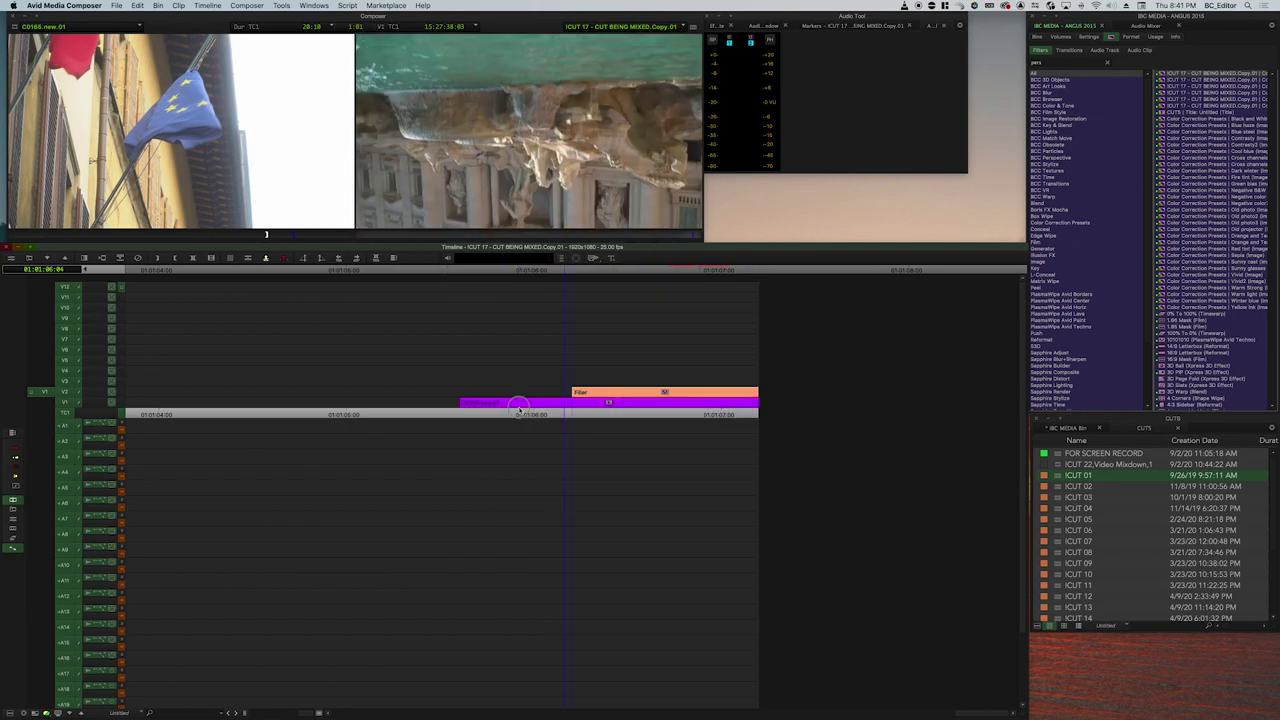
# Find the boat-wake passage near 01:00:25 in the full edit and play its finished zoom transition.
pyautogui.press('super+[')
pyautogui.press('super+[')
pyautogui.press('super+[')
pyautogui.press('super+[')
pyautogui.press('super+[')
pyautogui.click(246, 304)
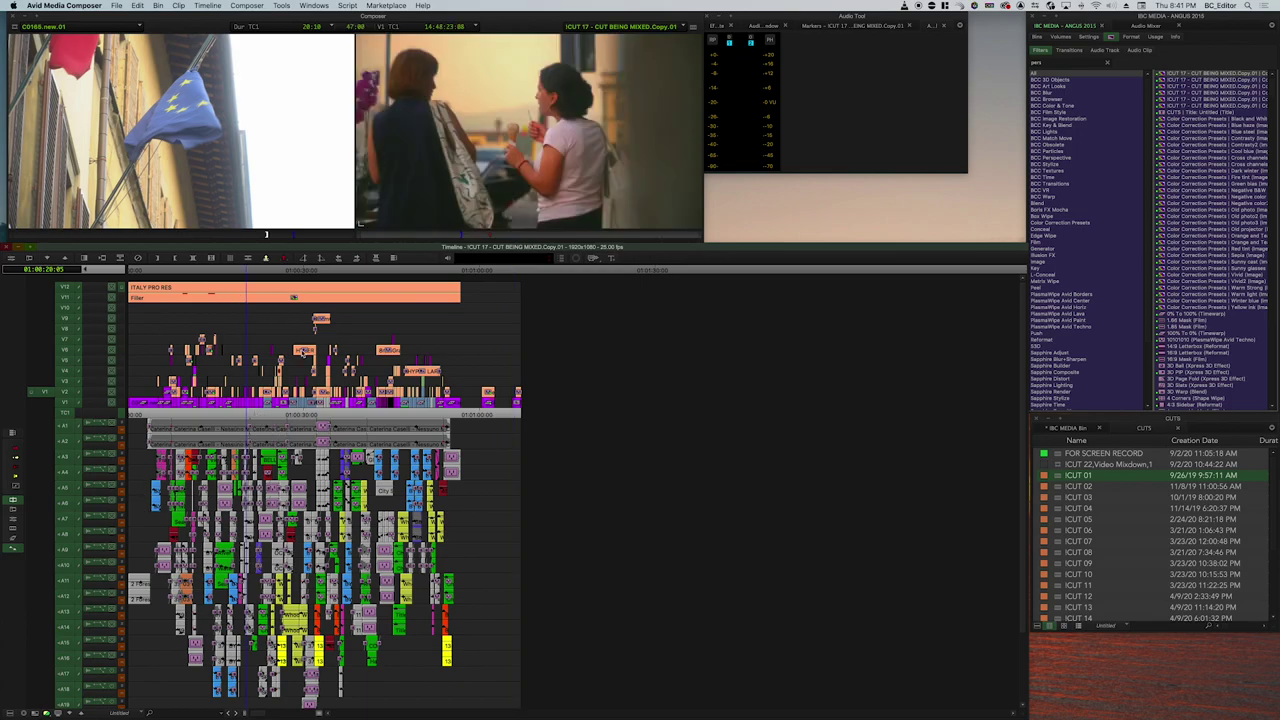
pyautogui.press('super+slash')
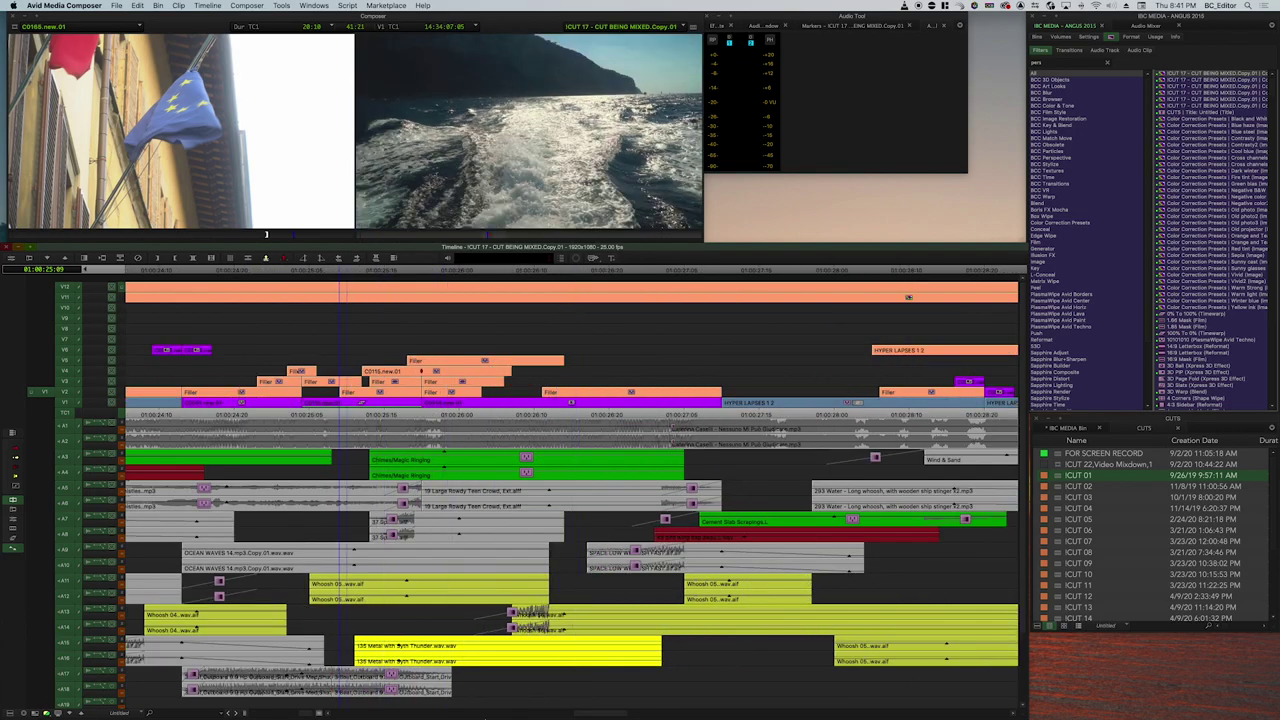
pyautogui.press('space')
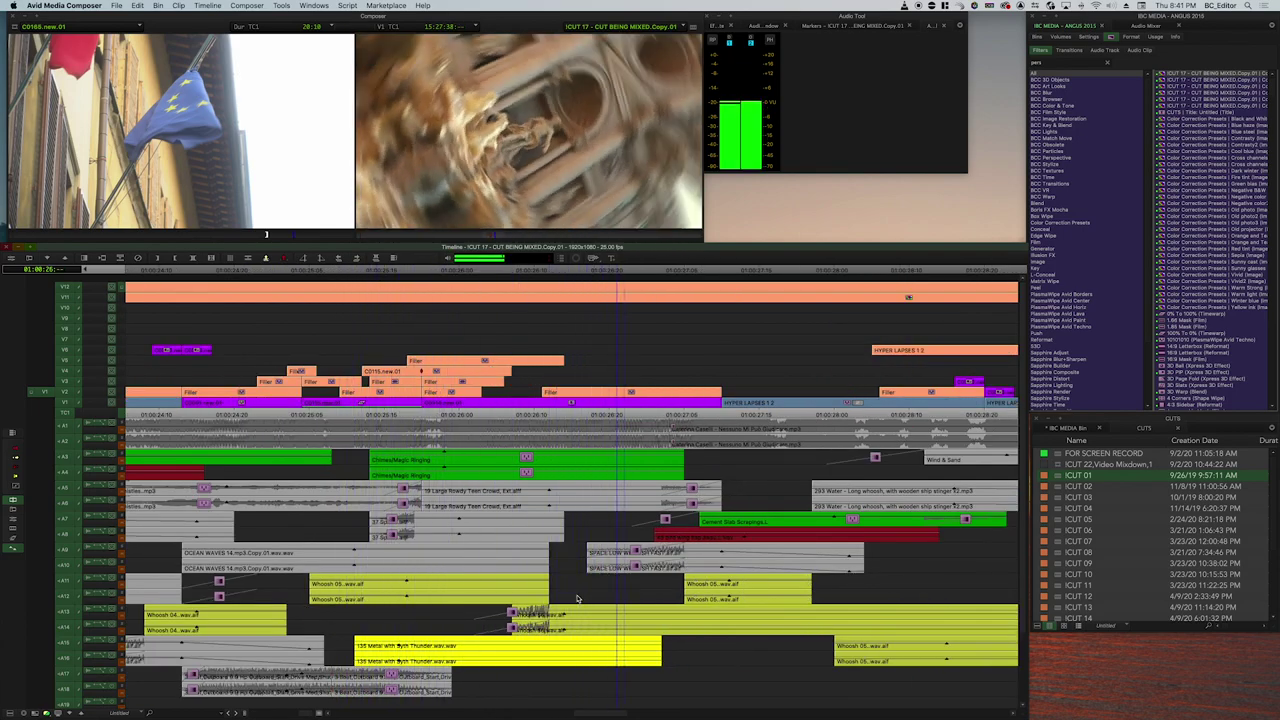
# Scrub through the layered filler effects from the boat wake into the fountain shot, from about 01:00:25:15 to 01:00:26:07.
pyautogui.click(378, 296)
pyautogui.moveTo(378, 296)
pyautogui.mouseDown()
pyautogui.moveTo(304, 296)
pyautogui.moveTo(422, 297)
pyautogui.moveTo(374, 294)
pyautogui.moveTo(386, 297)
pyautogui.mouseUp()
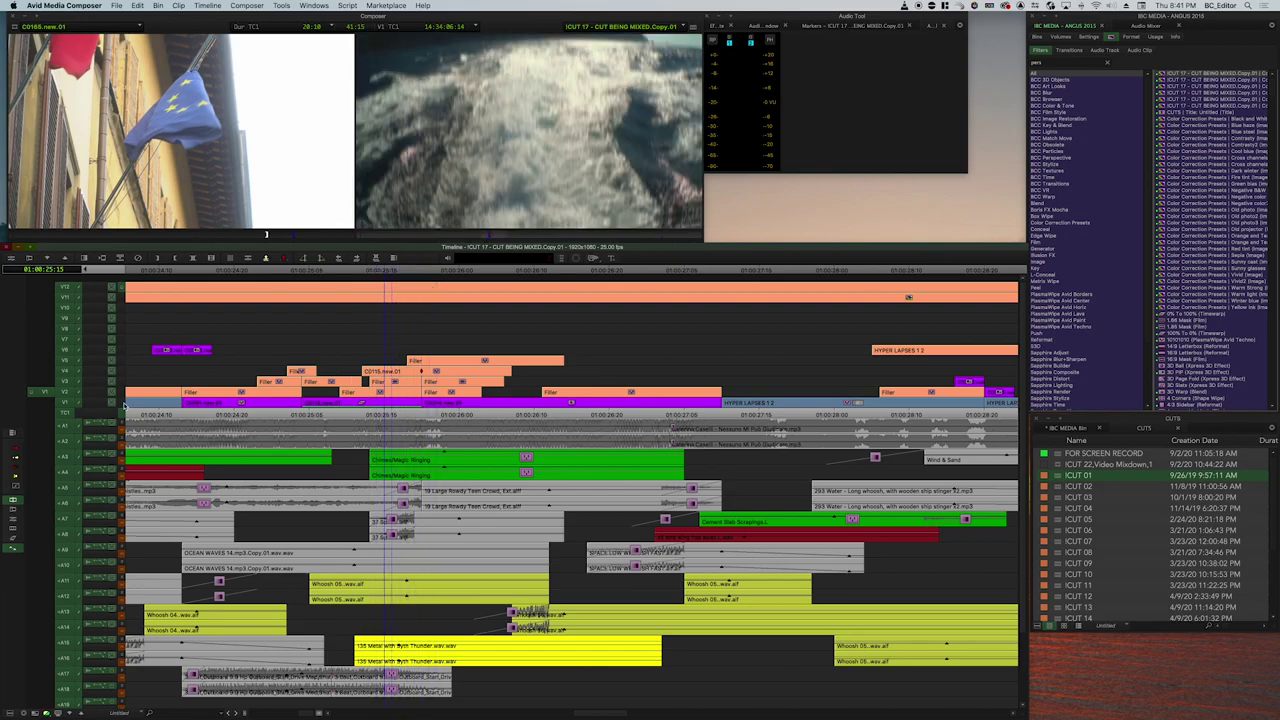
pyautogui.moveTo(370, 405); pyautogui.dragTo(418, 405)
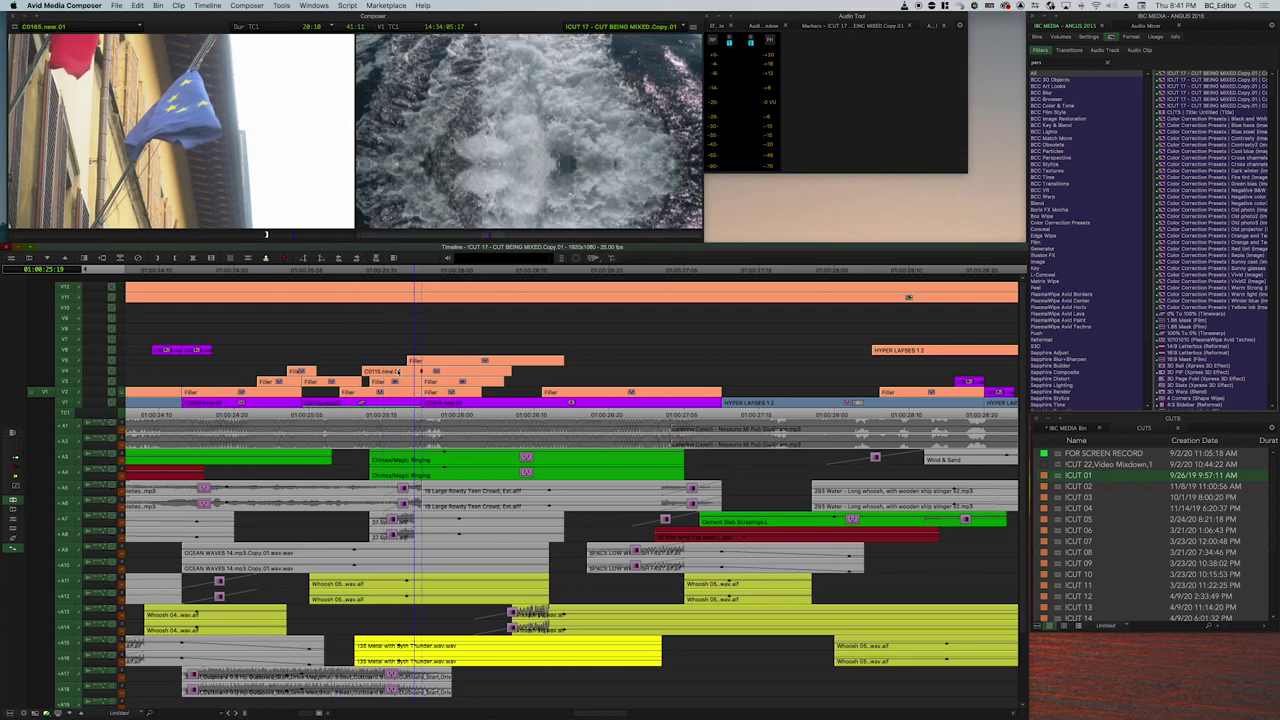
pyautogui.moveTo(362, 394); pyautogui.dragTo(387, 388)
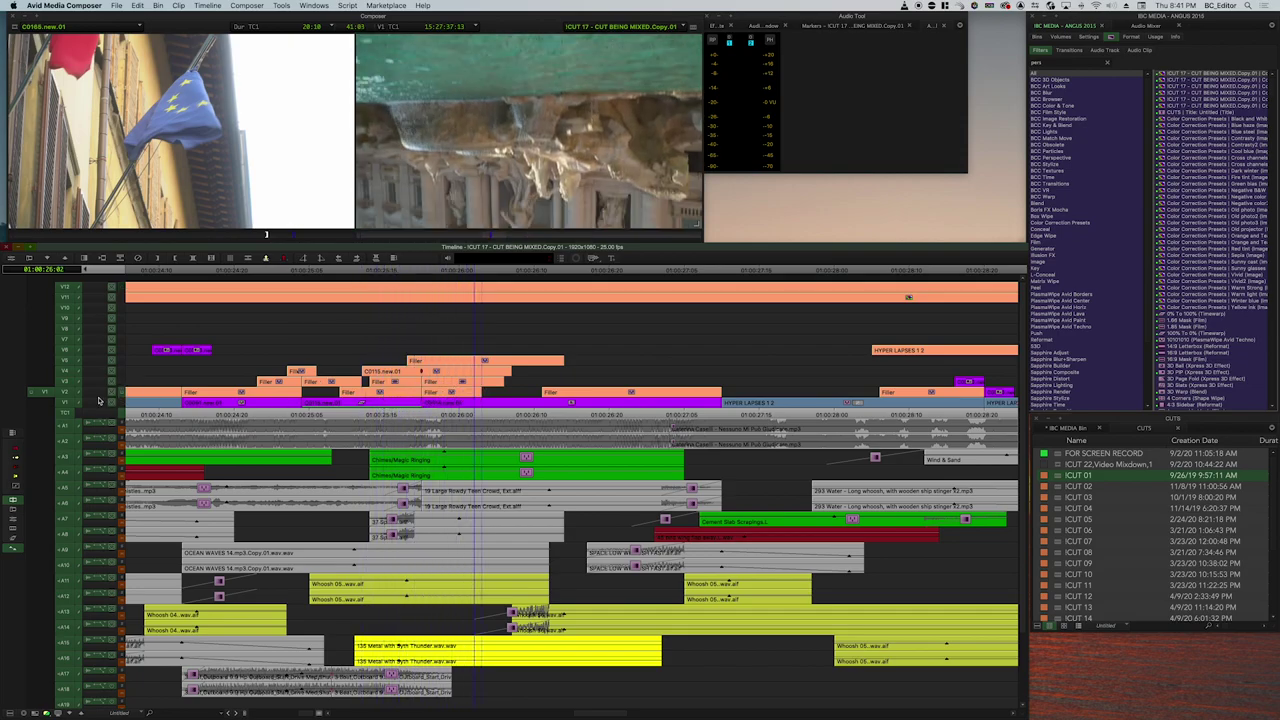
pyautogui.moveTo(474, 418); pyautogui.dragTo(514, 408)
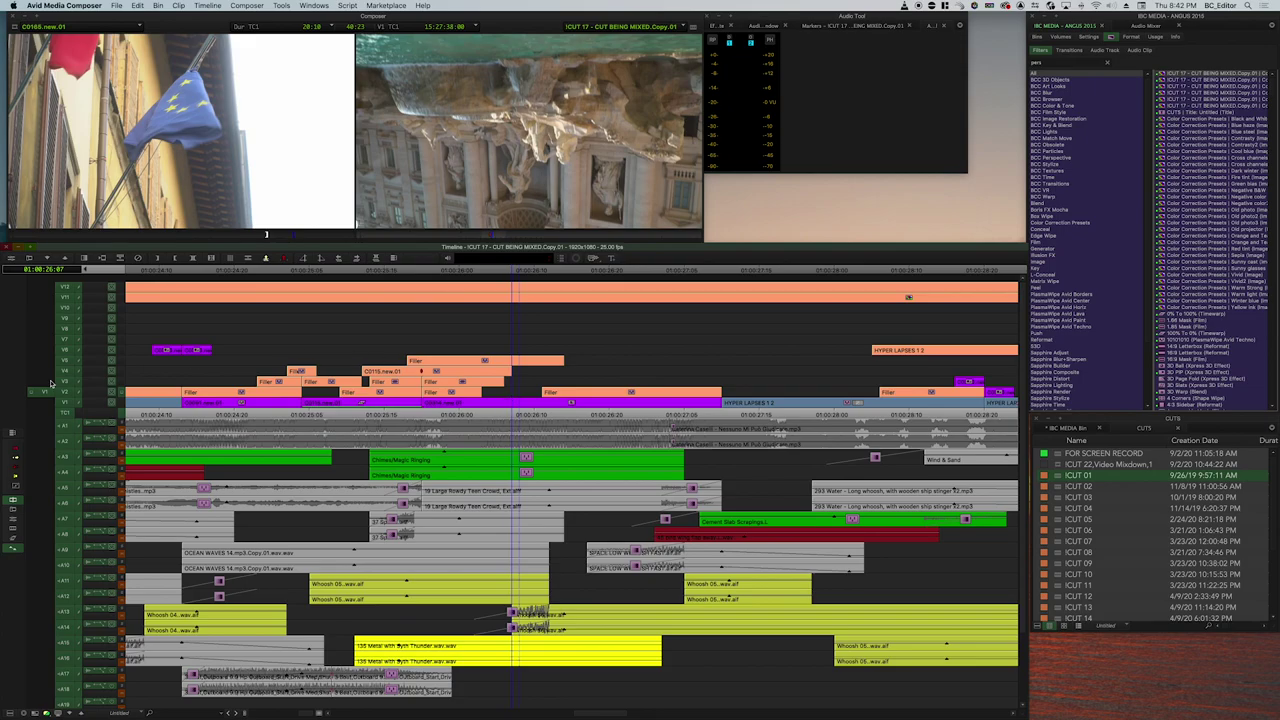
# Play the edit from about 01:00:25 and from about 01:00:12 to review other transitions.
pyautogui.press('super+bracketleft')
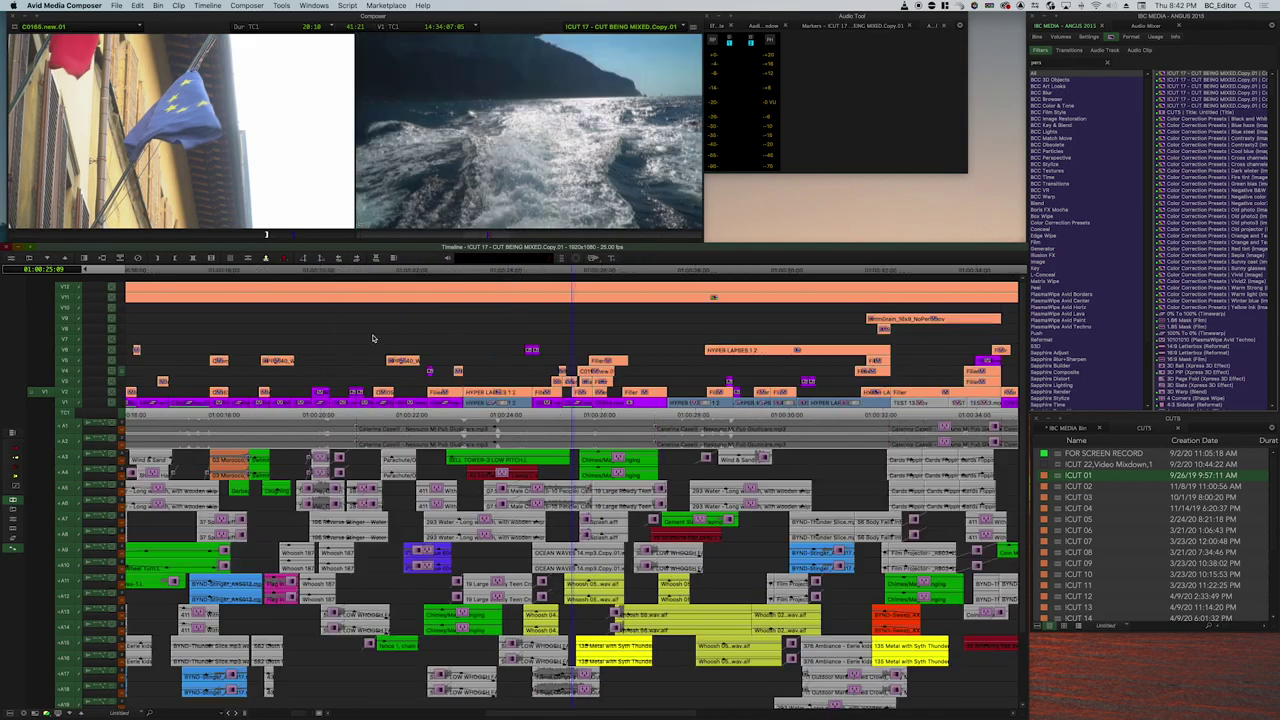
pyautogui.click(562, 311)
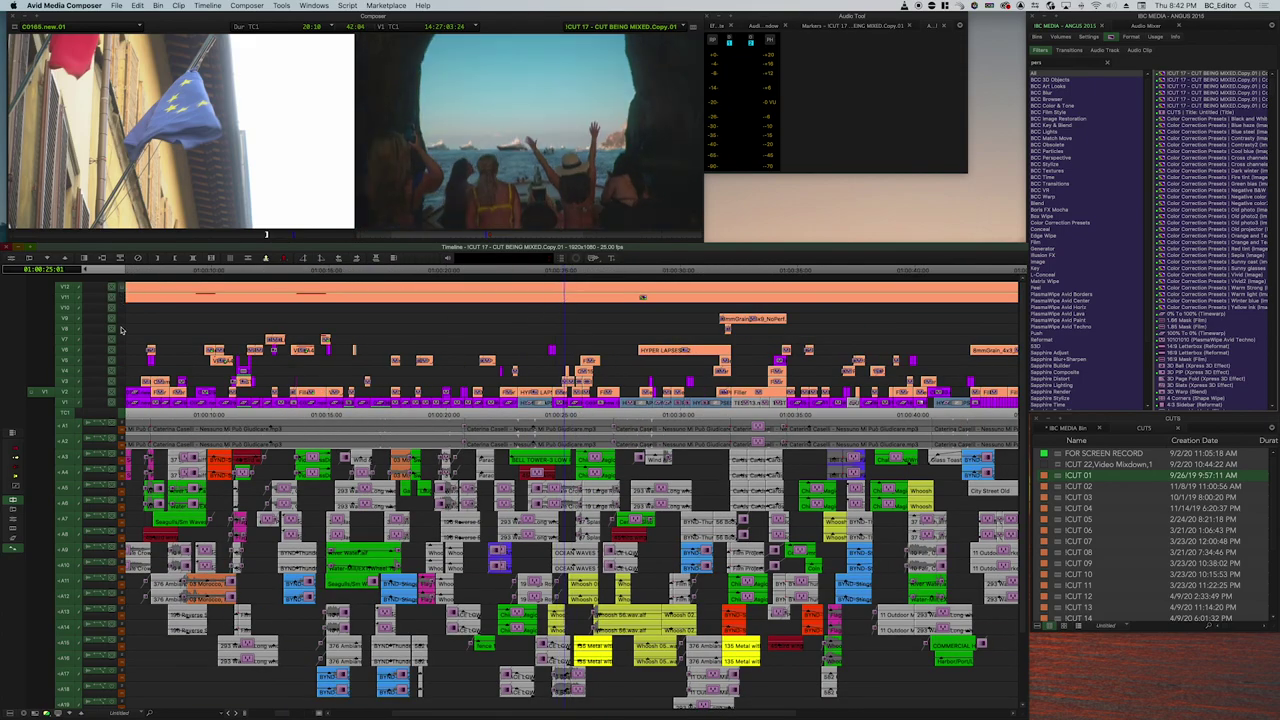
pyautogui.press('space')
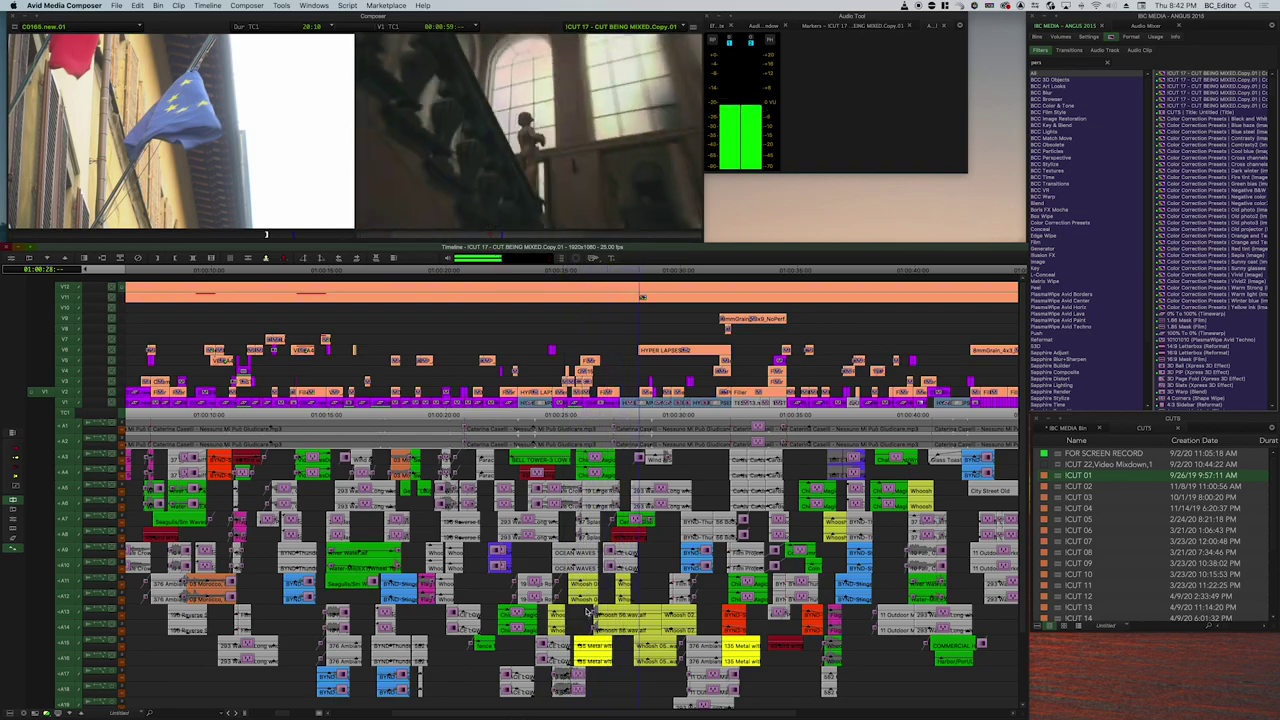
pyautogui.click(270, 331)
pyautogui.press('super+bracketright')
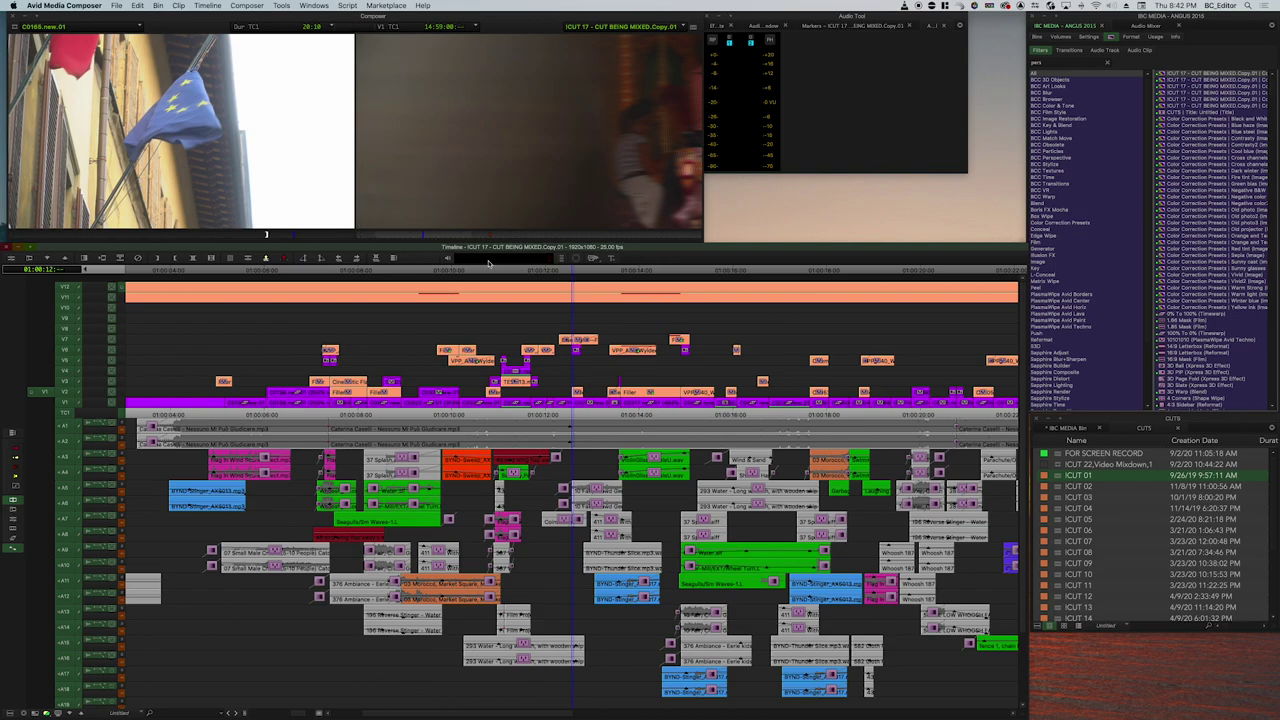
pyautogui.press('space')
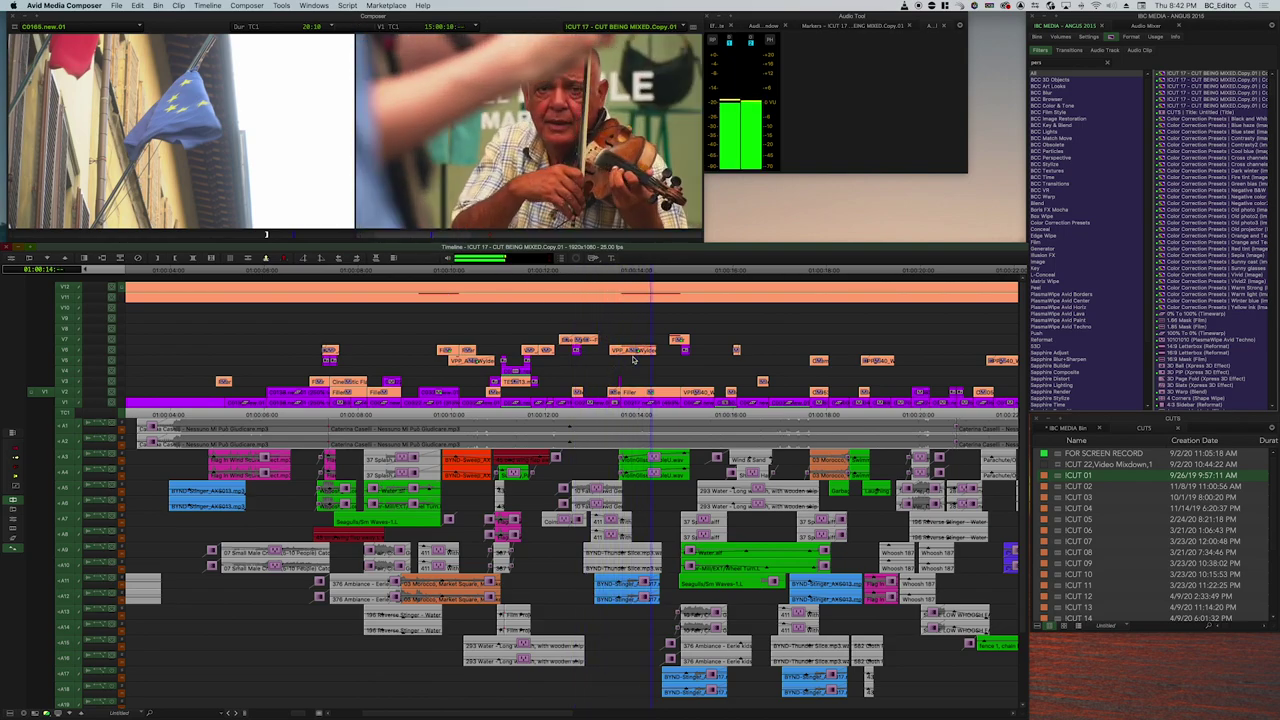
# Play the violinist and beach transitions between about 01:00:14 and 01:00:16 at closer timeline detail.
pyautogui.press('space')
pyautogui.press('super+]')
pyautogui.click(563, 402)
pyautogui.press('shift+super+a')
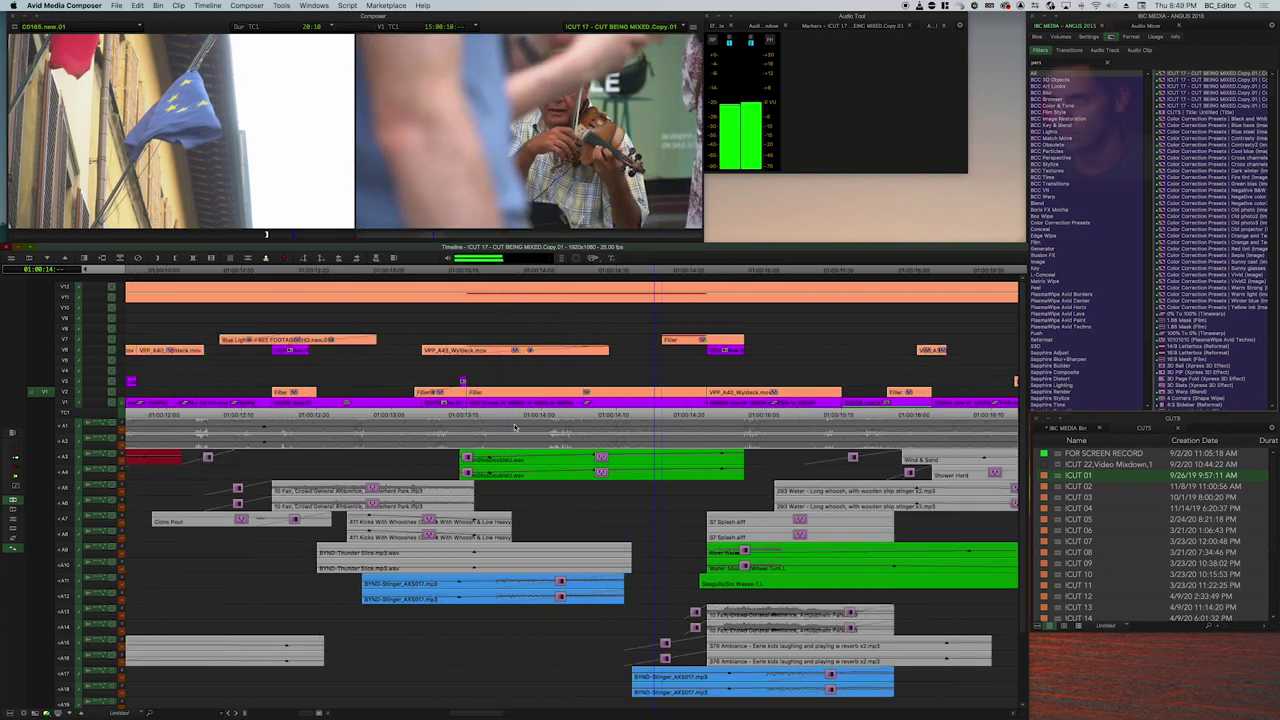
pyautogui.press('space')
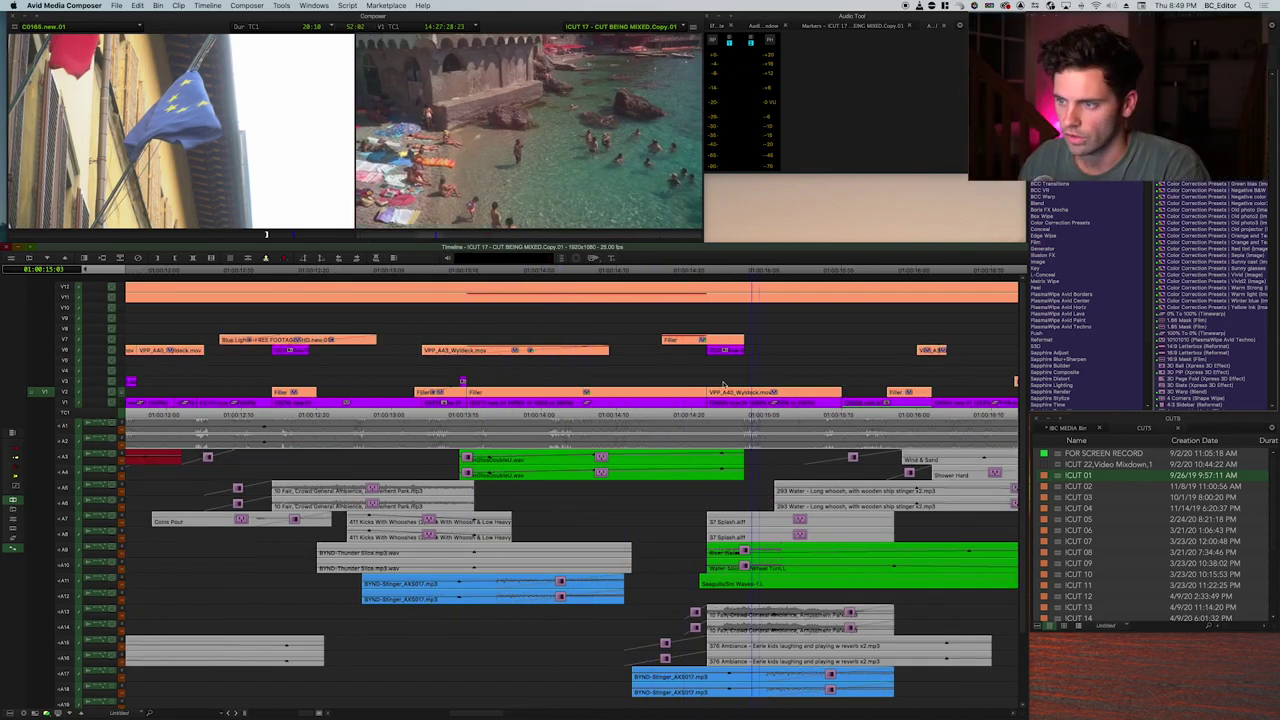
pyautogui.click(511, 377)
pyautogui.press('space')
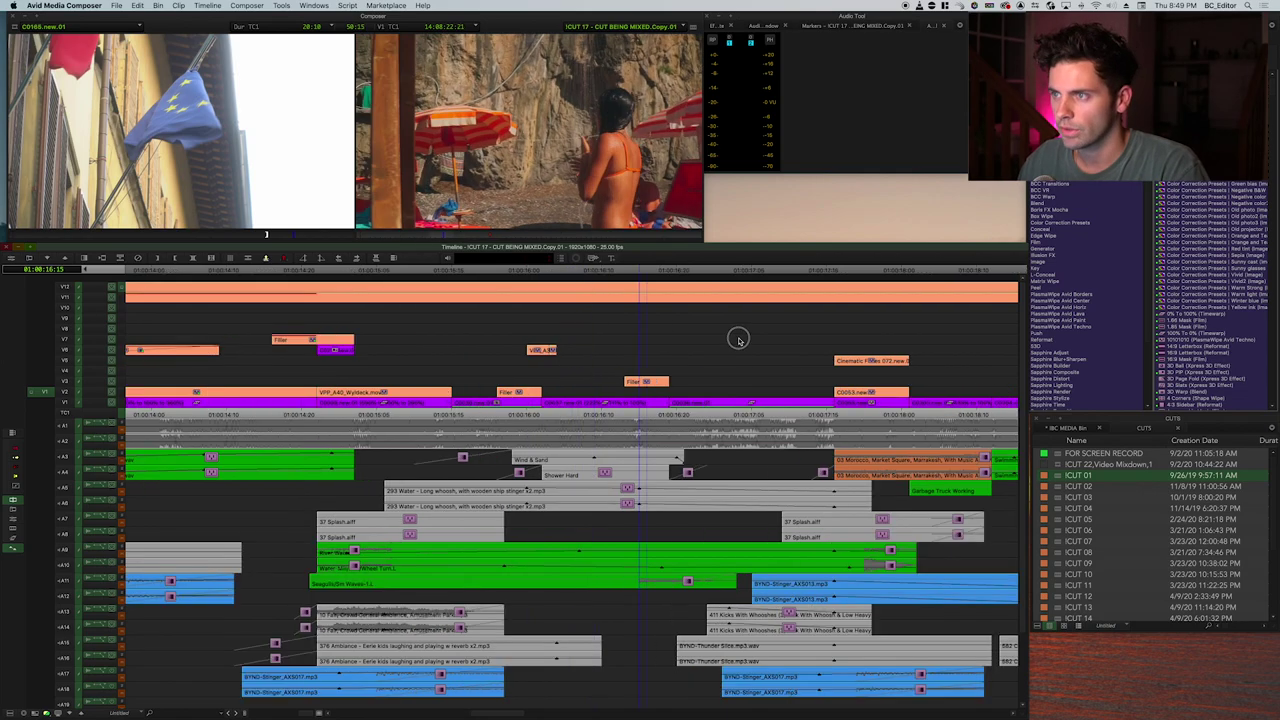
# Move the filler effect near 01:00:16:15 from V3 down to V2 and scrub through the beach-umbrella transition.
pyautogui.click(563, 328)
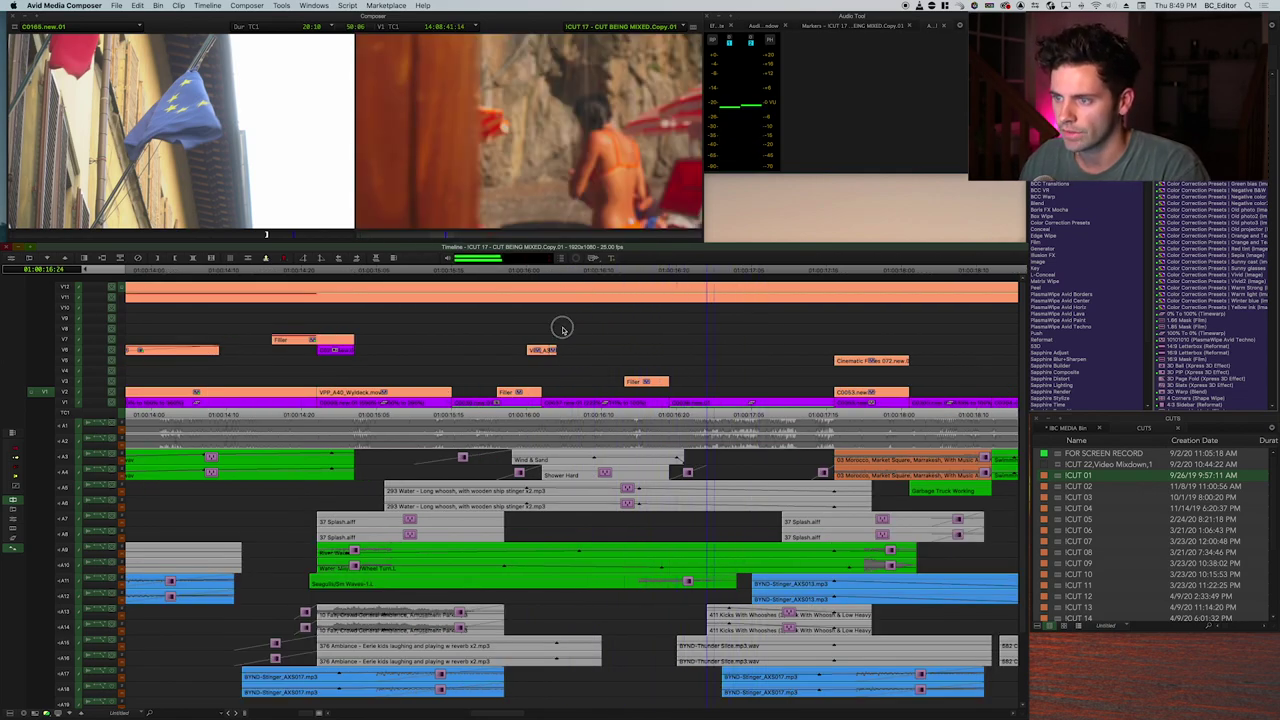
pyautogui.click(507, 335)
pyautogui.moveTo(602, 364)
pyautogui.mouseDown()
pyautogui.moveTo(680, 392)
pyautogui.moveTo(645, 392)
pyautogui.mouseUp()
pyautogui.click(644, 381)
pyautogui.click(613, 353)
pyautogui.moveTo(616, 349)
pyautogui.mouseDown()
pyautogui.moveTo(680, 346)
pyautogui.moveTo(619, 351)
pyautogui.moveTo(654, 351)
pyautogui.moveTo(640, 350)
pyautogui.mouseUp()
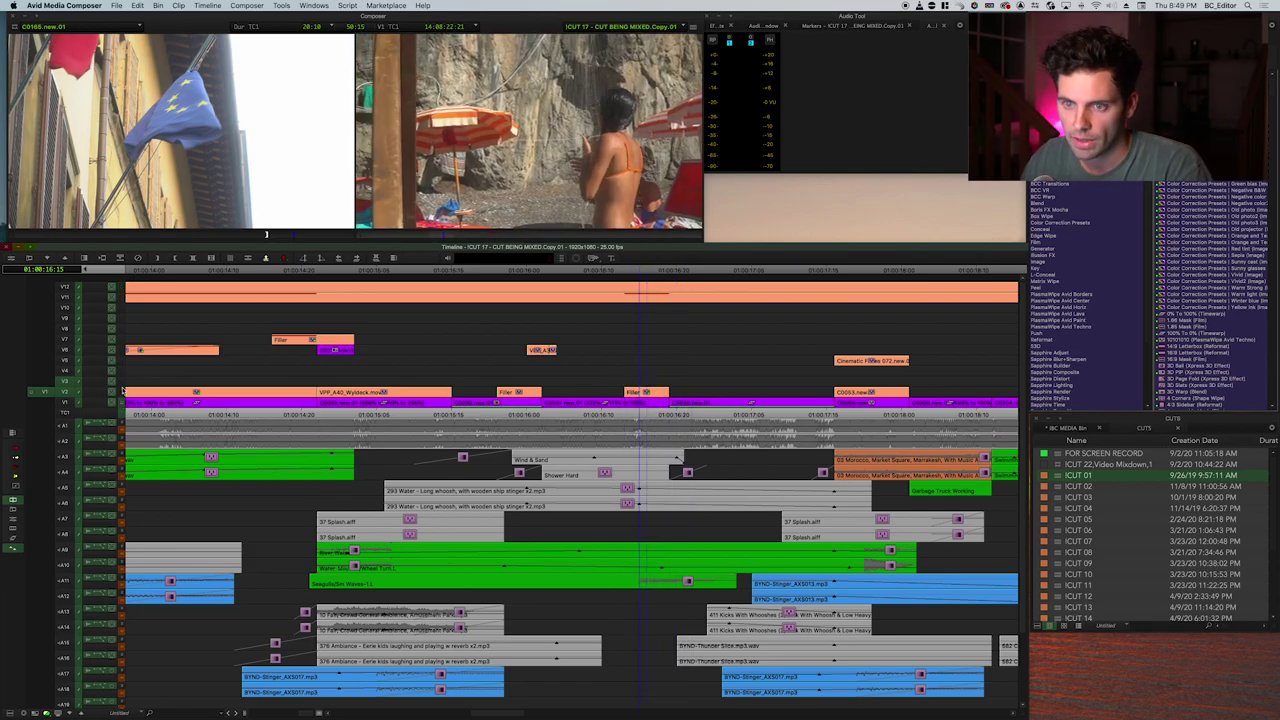
pyautogui.moveTo(622, 374); pyautogui.dragTo(686, 355)
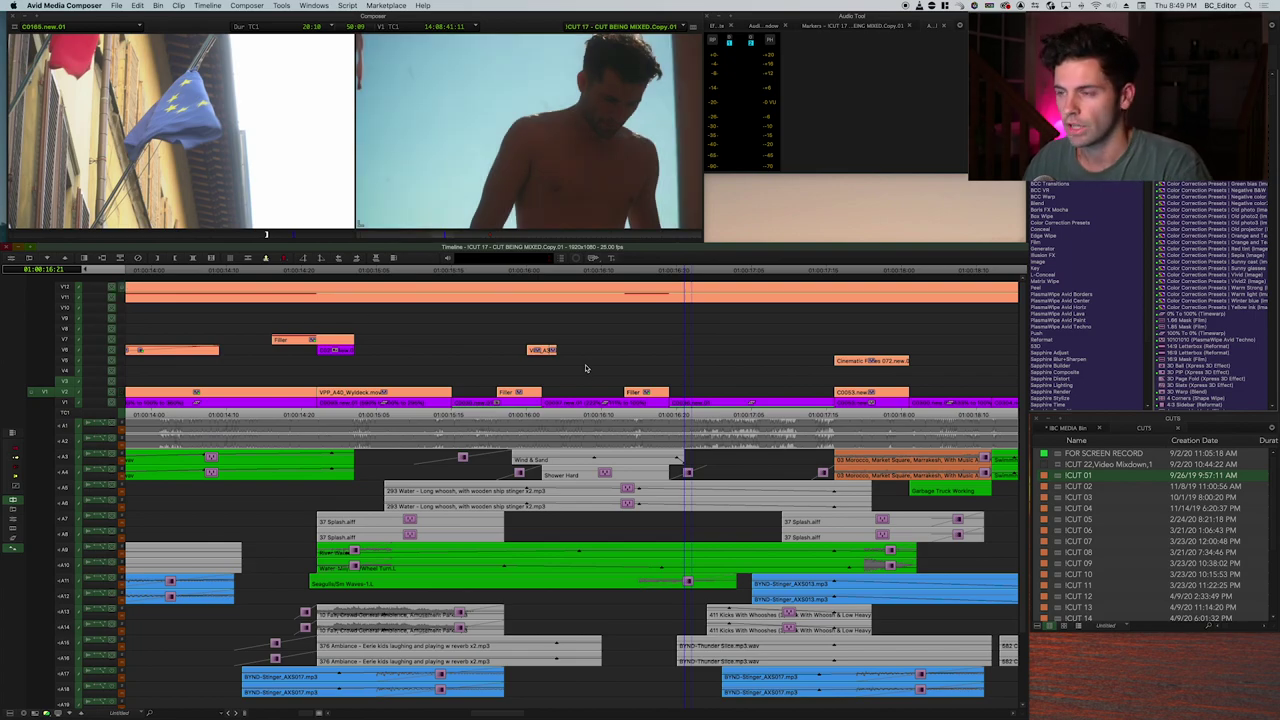
# Play the edit from about 01:00:17:12 through the boat and flag shots to review their transitions.
pyautogui.click(808, 352)
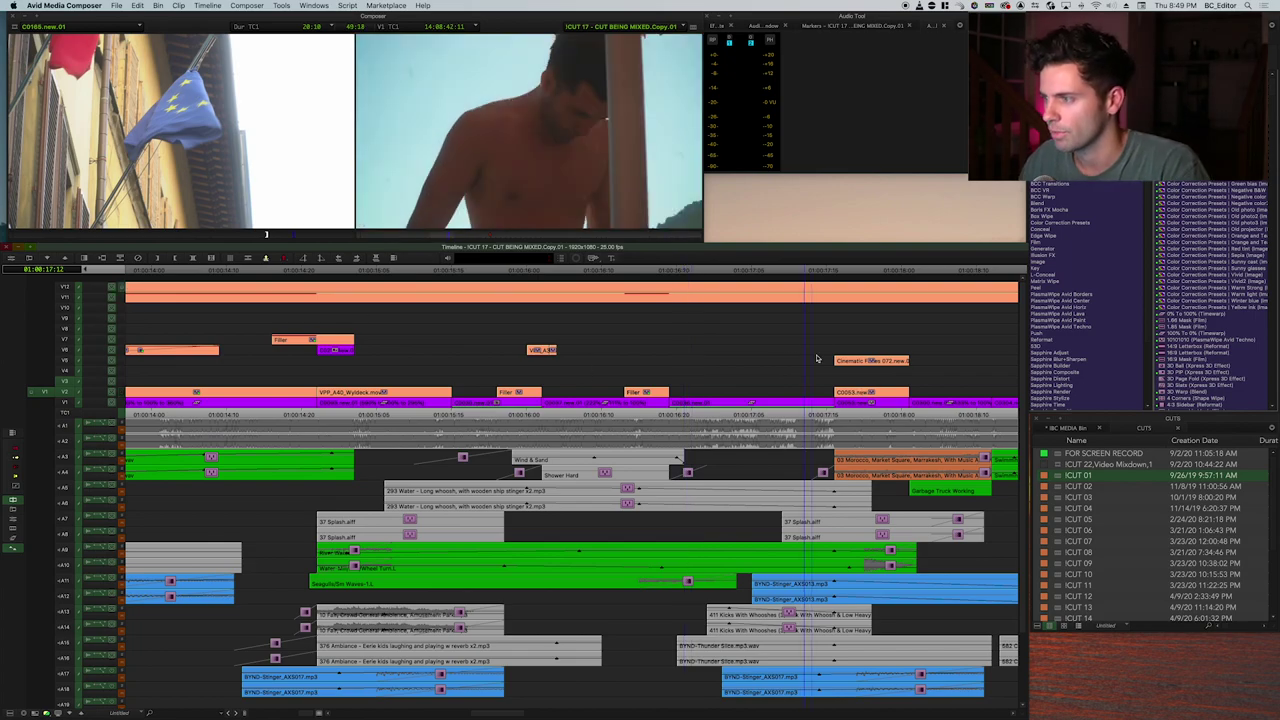
pyautogui.press('super+]')
pyautogui.press('space')
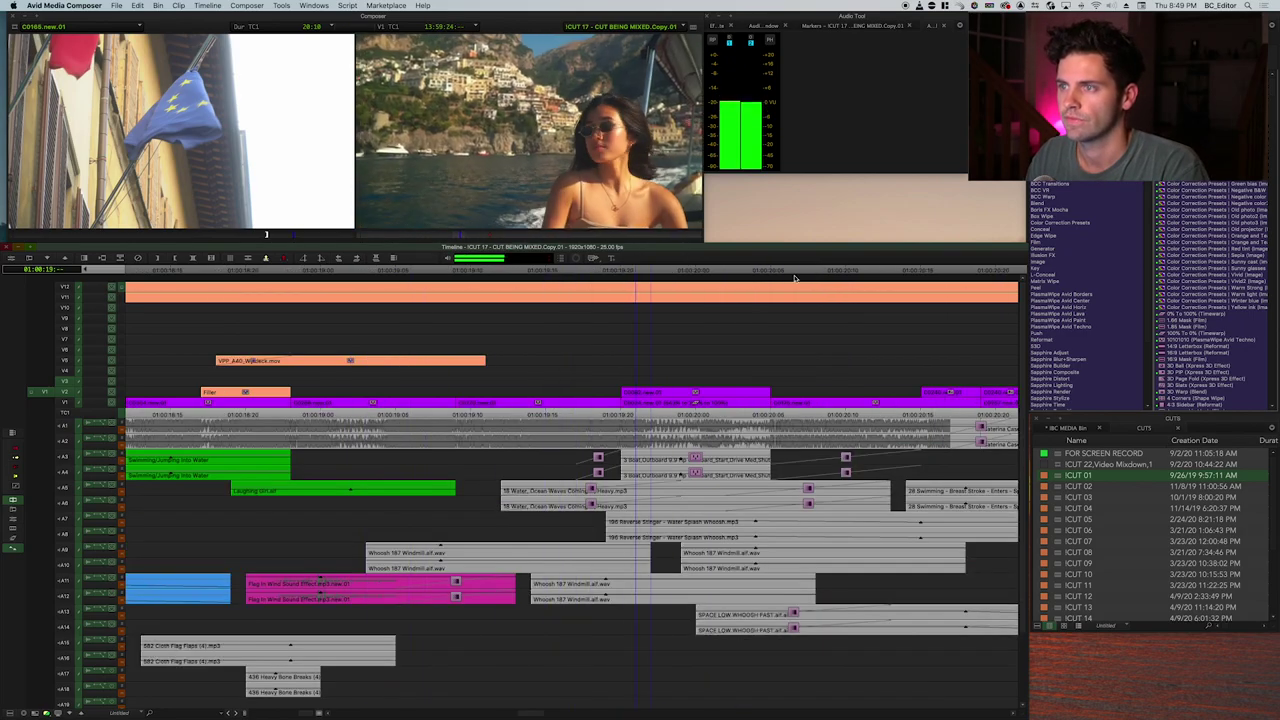
pyautogui.press('super+[')
pyautogui.moveTo(195, 329)
pyautogui.mouseDown()
pyautogui.moveTo(274, 337)
pyautogui.moveTo(249, 343)
pyautogui.moveTo(229, 331)
pyautogui.moveTo(592, 352)
pyautogui.moveTo(214, 331)
pyautogui.mouseUp()
pyautogui.press('space')
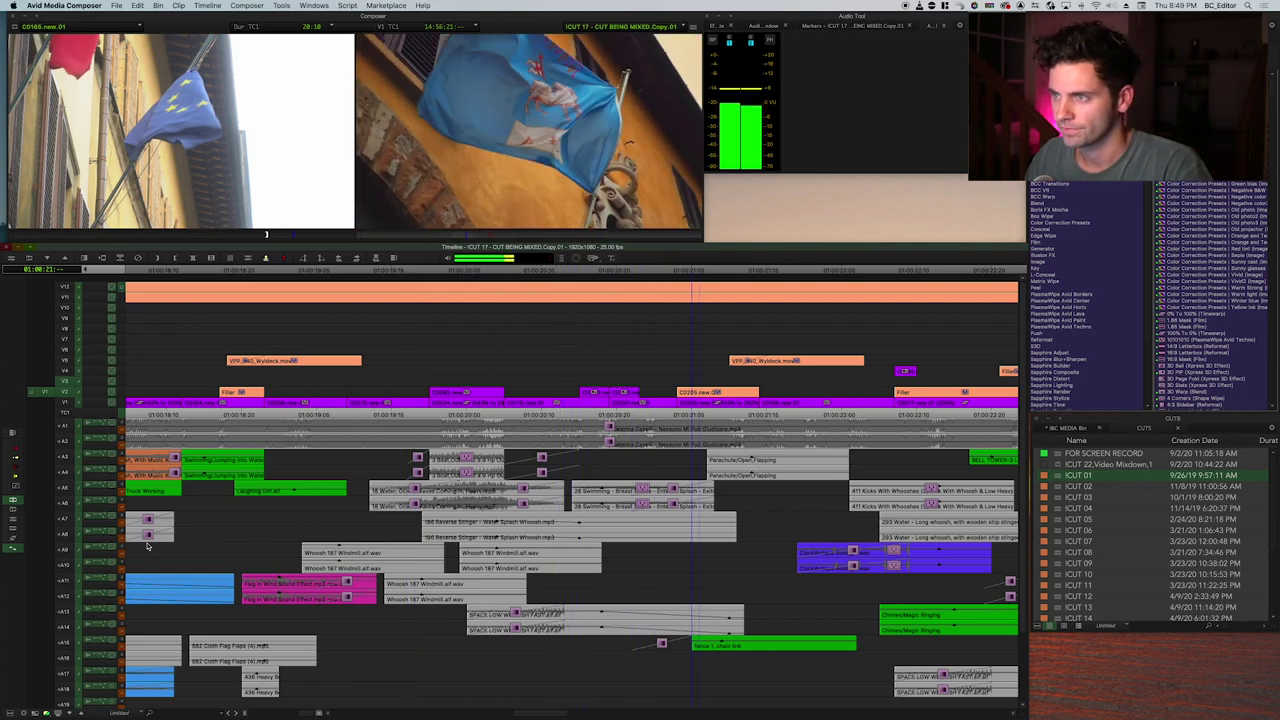
pyautogui.click(647, 365)
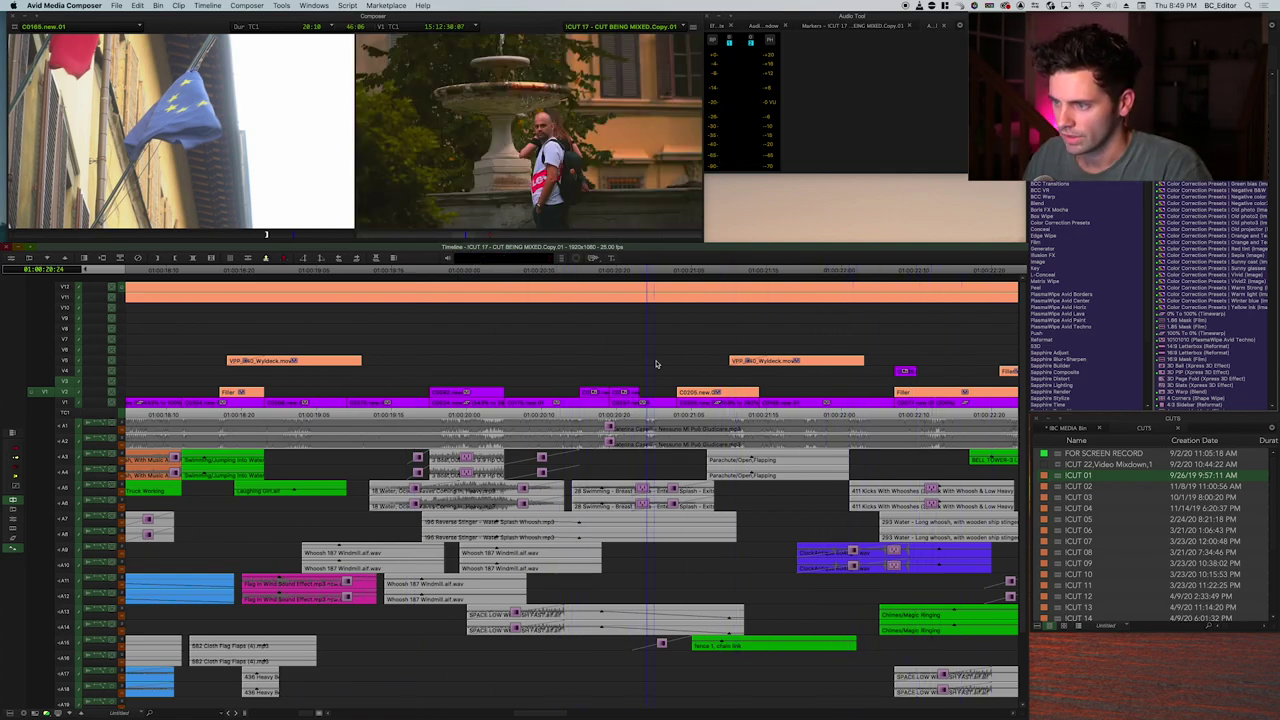
# Examine the sound-effect layers down to the lowest audio tracks and return to the boat shot near 01:00:19:20.
pyautogui.scroll(-3, 644, 388)
pyautogui.scroll(2, 645, 388)
pyautogui.press('super+[')
pyautogui.press('super+[')
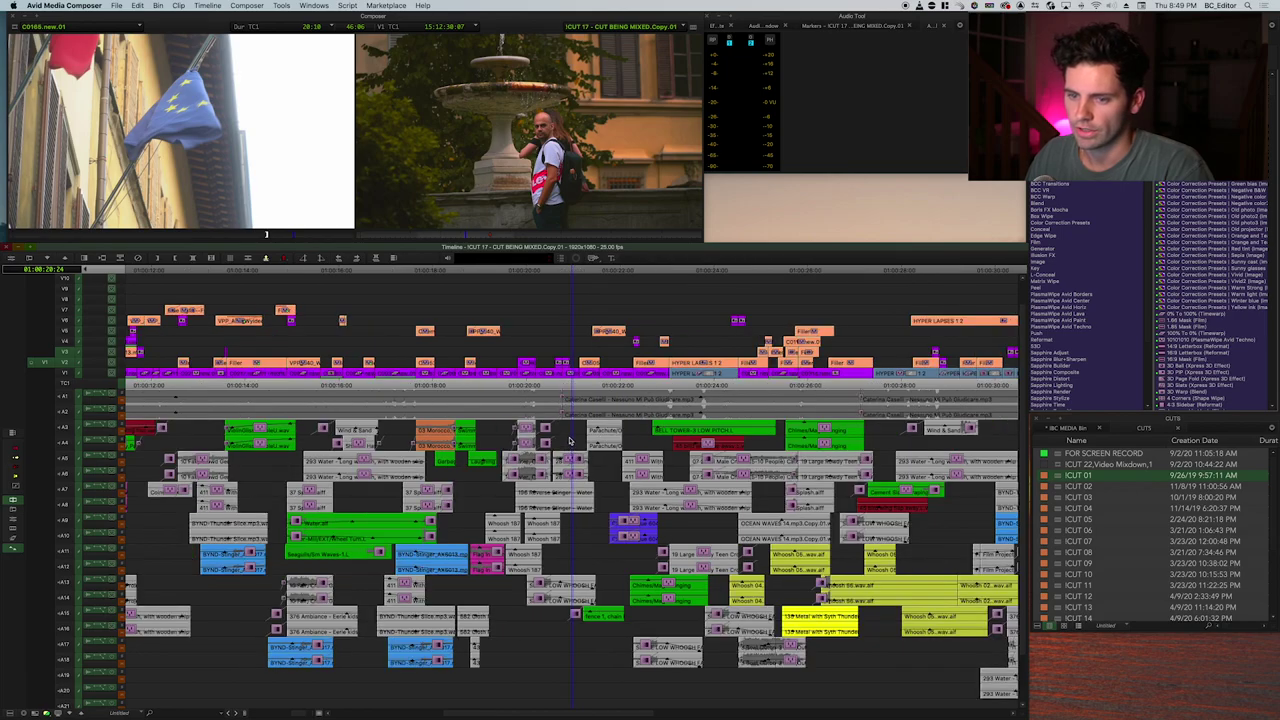
pyautogui.scroll(-2, 535, 420)
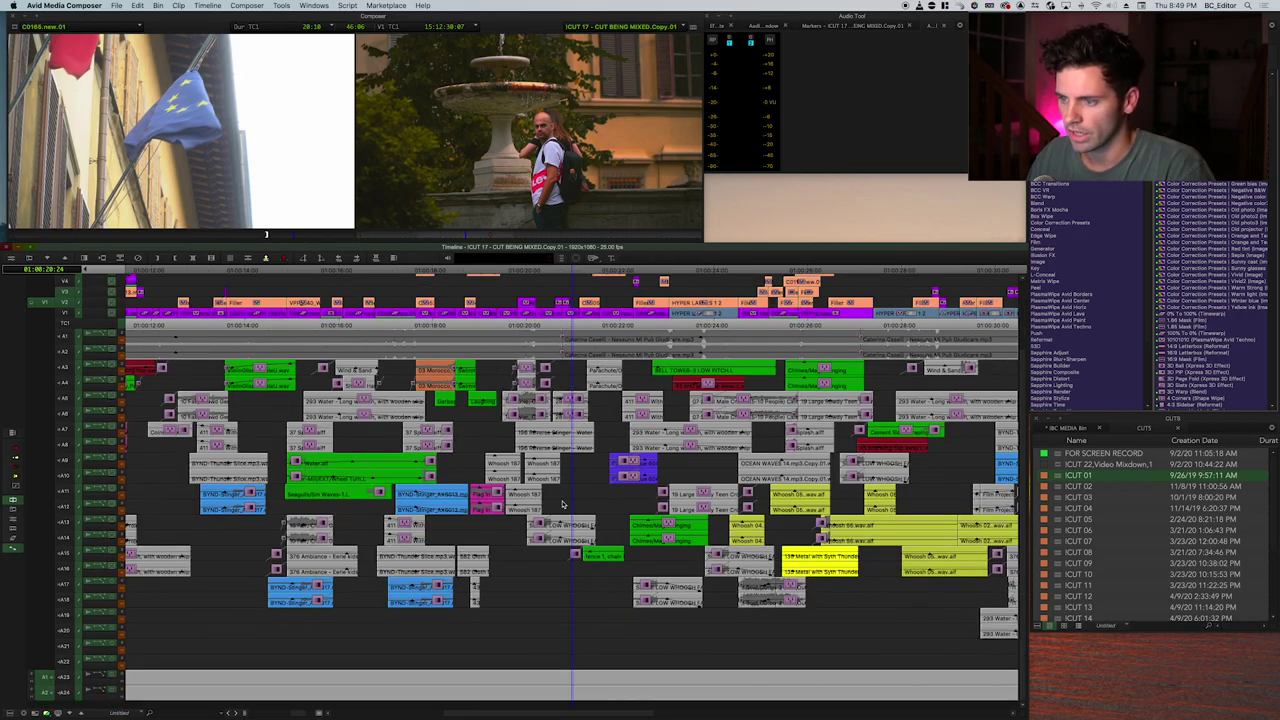
pyautogui.press('super+]')
pyautogui.press('super+]')
pyautogui.moveTo(535, 338); pyautogui.dragTo(399, 343)
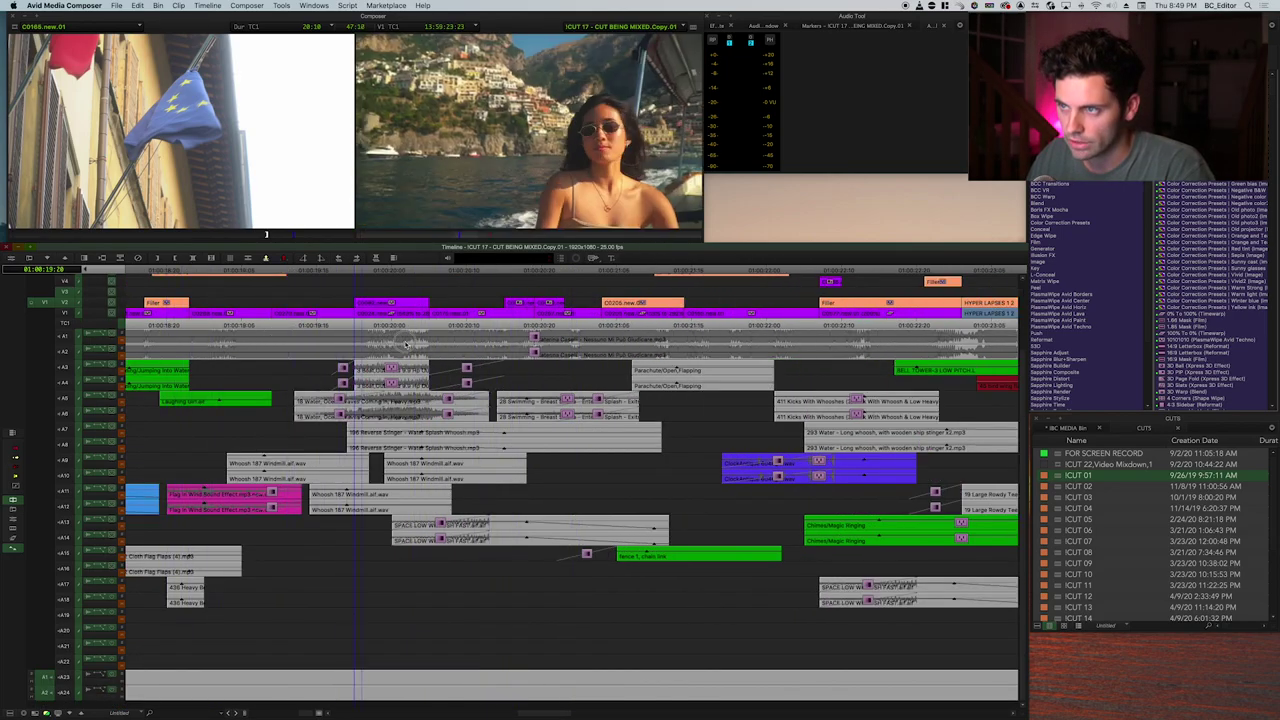
# Scrub through the ice-cream and flag shots between about 01:00:20:17 and 01:00:22:01, comparing them with the sound effects underneath.
pyautogui.moveTo(571, 348); pyautogui.dragTo(524, 365)
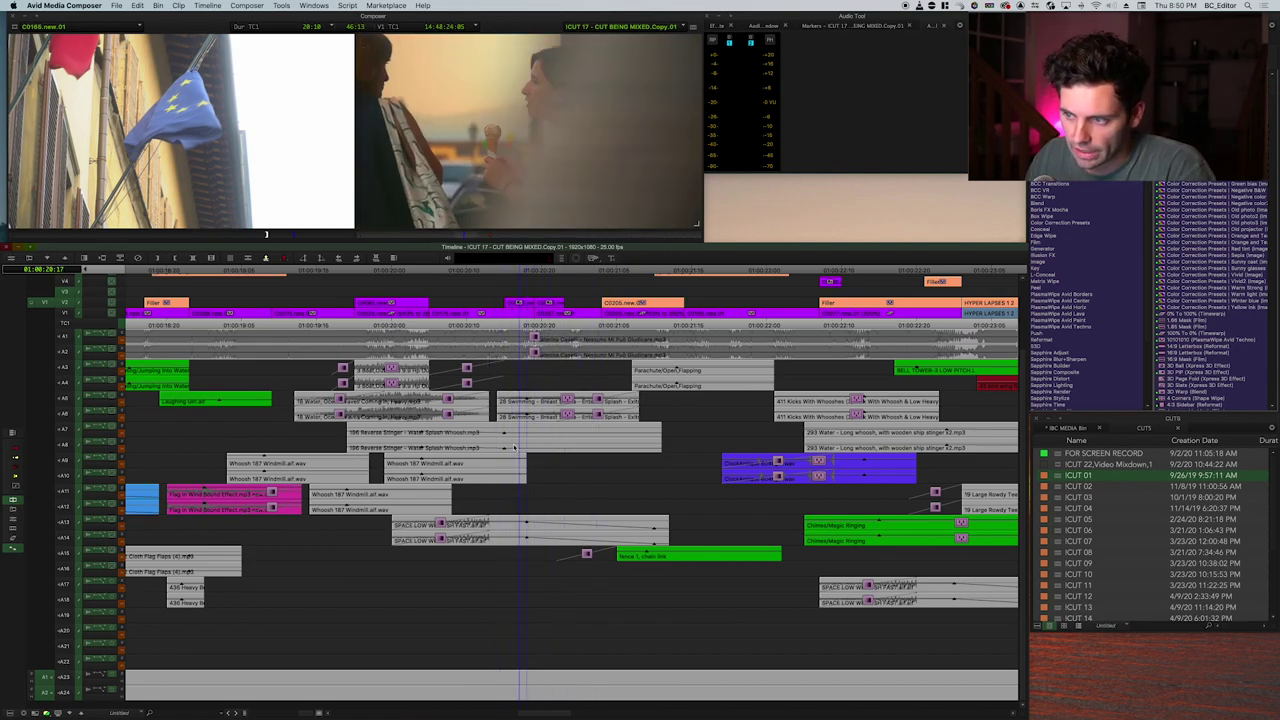
pyautogui.moveTo(703, 453); pyautogui.dragTo(769, 434)
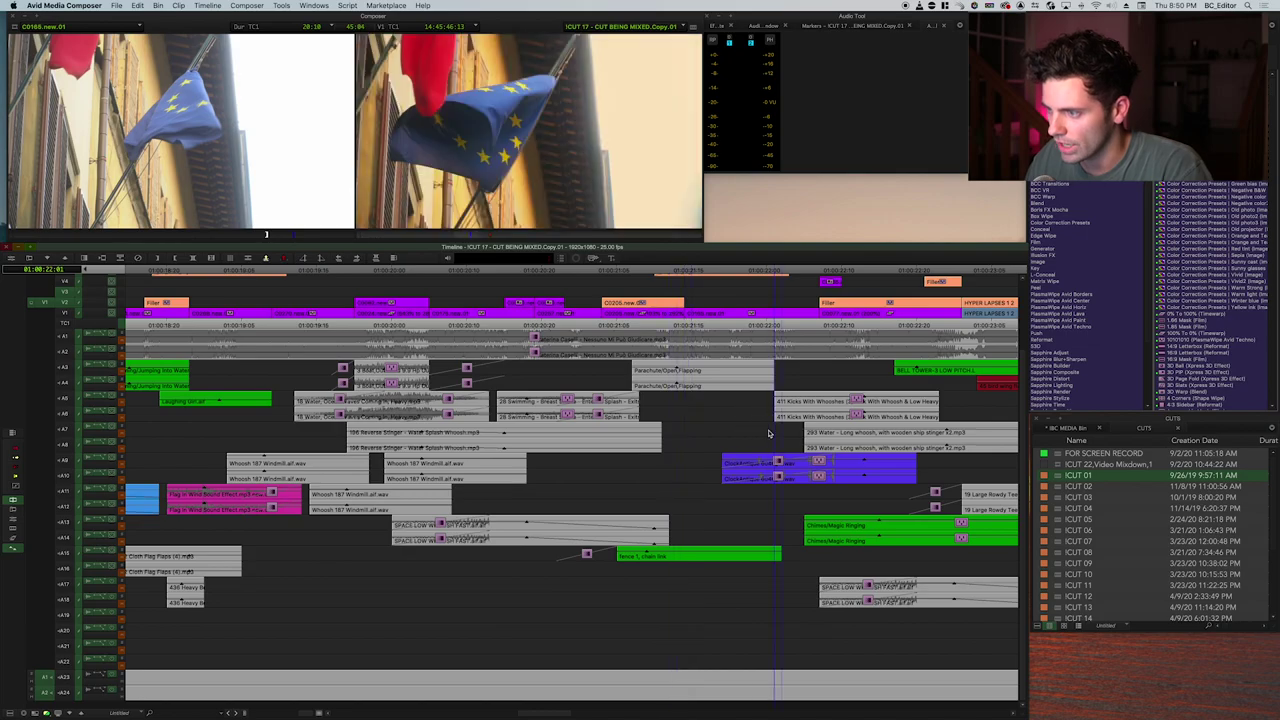
pyautogui.hscroll(4, 640, 416)
pyautogui.moveTo(613, 391); pyautogui.dragTo(645, 388)
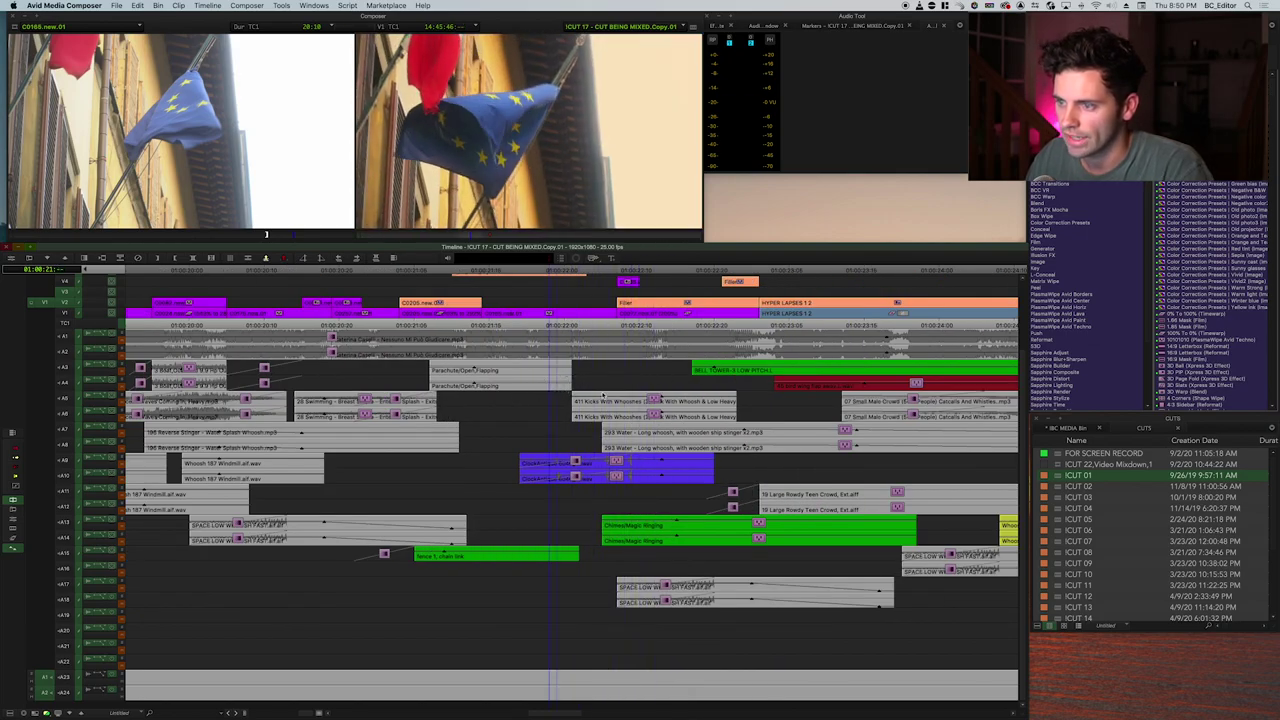
pyautogui.click(476, 412)
pyautogui.moveTo(477, 414); pyautogui.dragTo(484, 420)
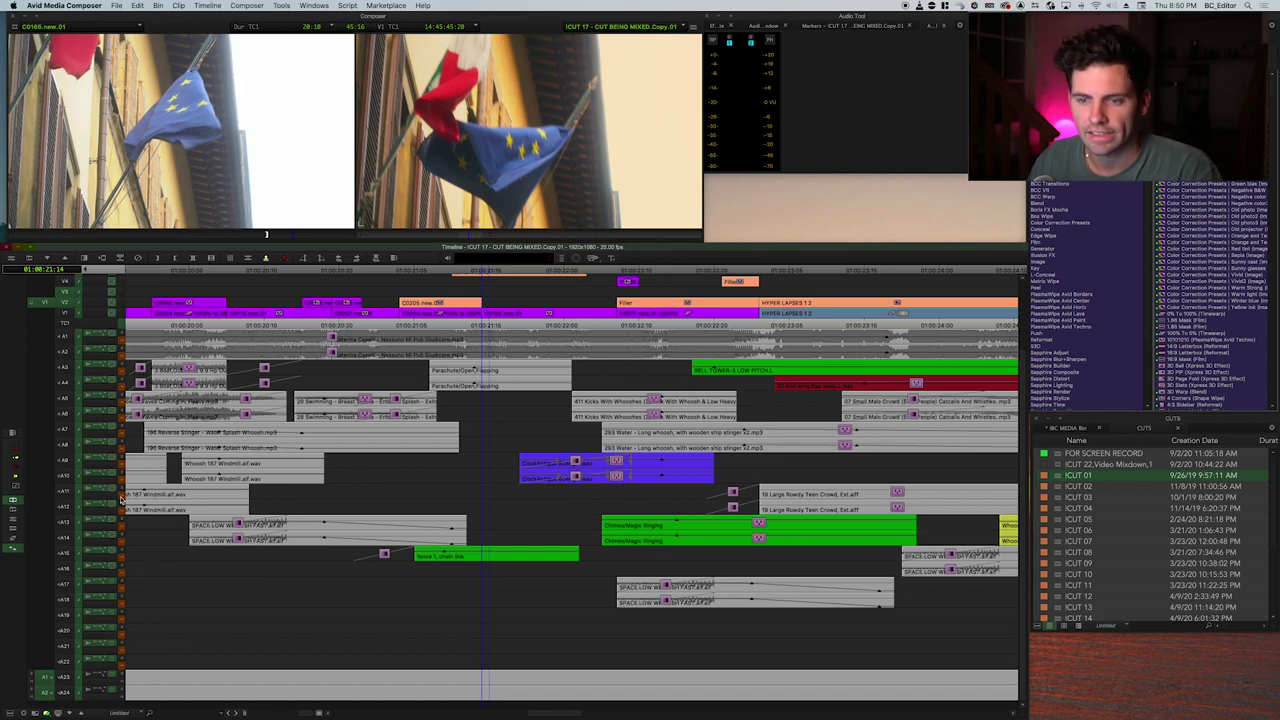
# Scrub from the flag shot into the clock shot and play the transitions from 01:00:22:07 to about 01:00:23:00.
pyautogui.moveTo(555, 451); pyautogui.dragTo(506, 457)
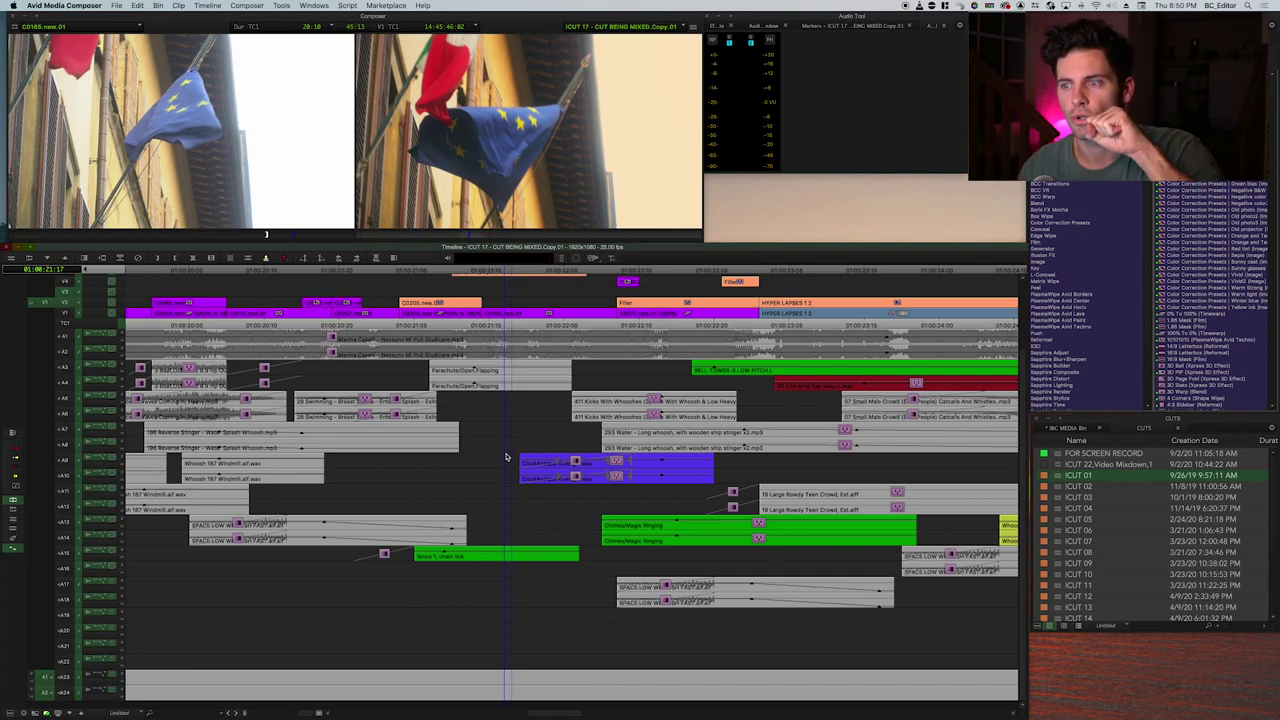
pyautogui.click(650, 467)
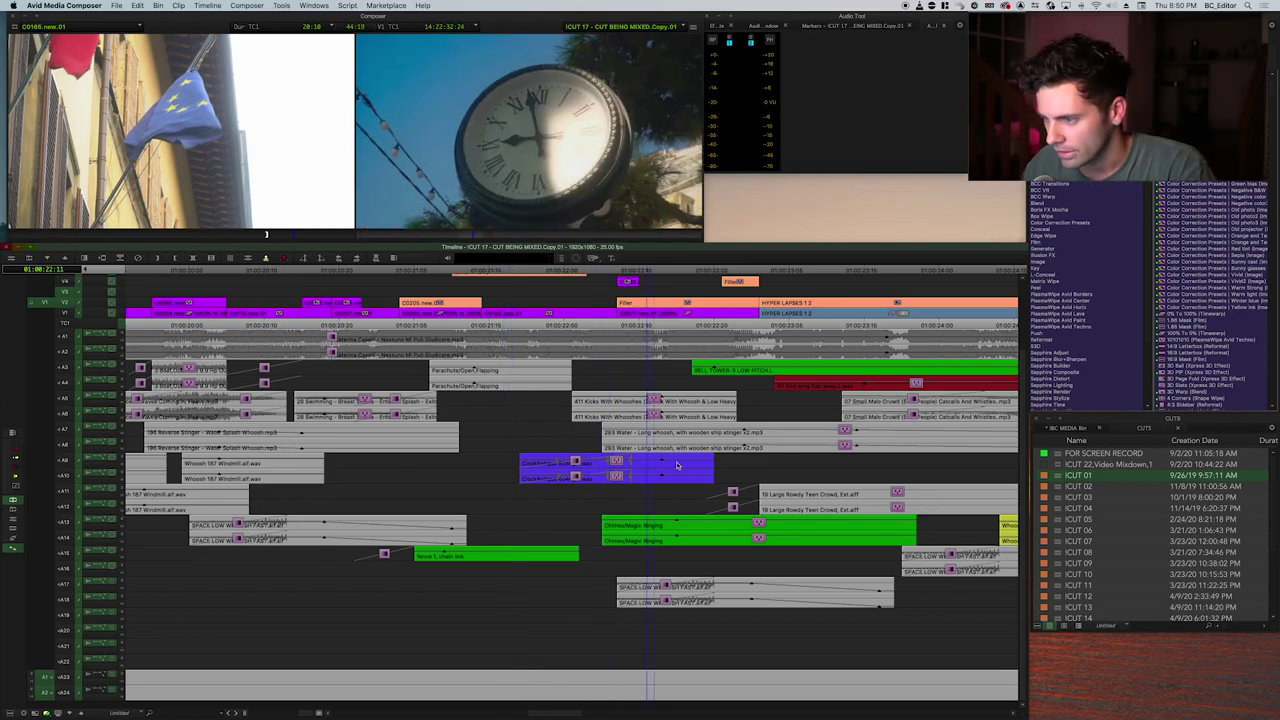
pyautogui.press('Up')
pyautogui.press('Down')
pyautogui.press('Down')
pyautogui.click(507, 501)
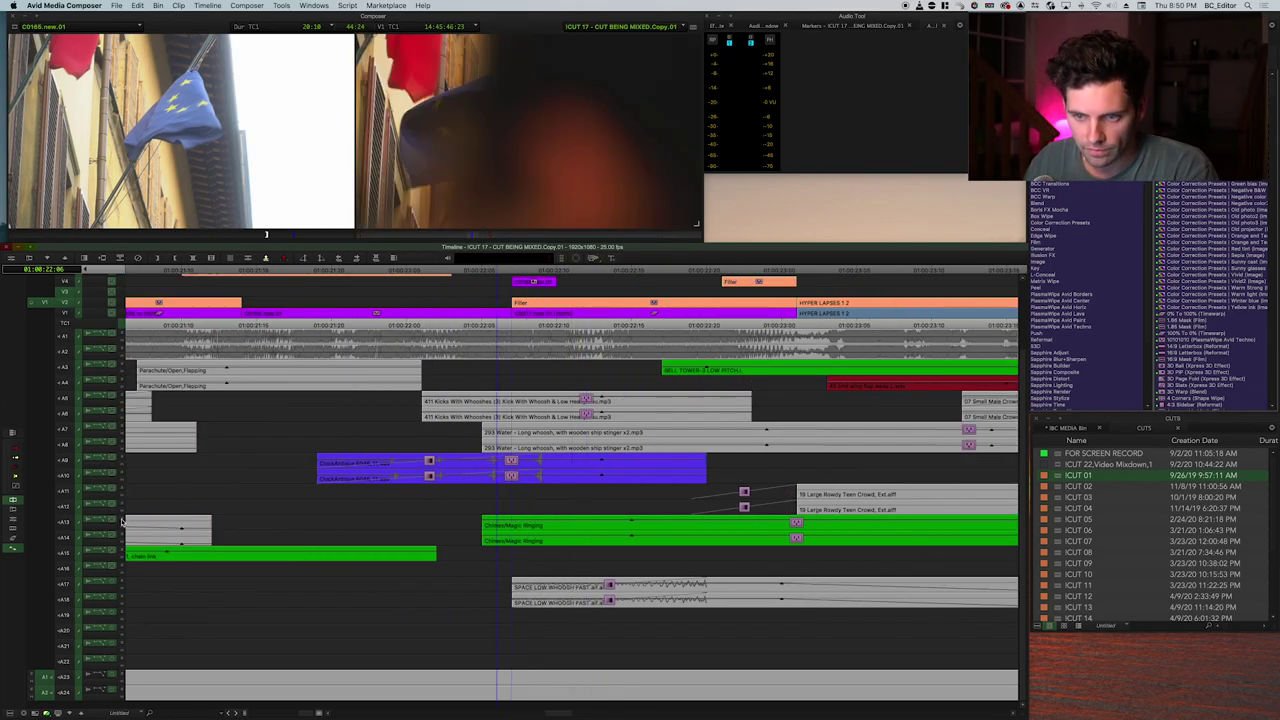
pyautogui.press('Right')
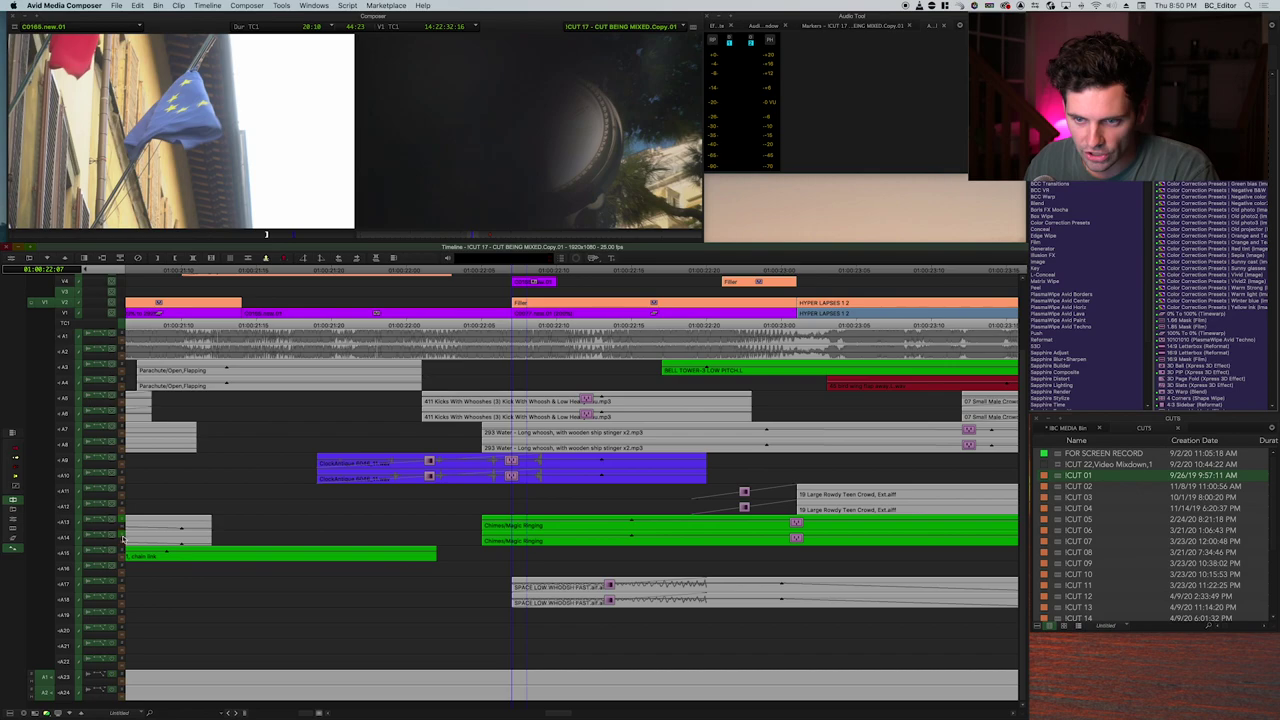
pyautogui.press('space')
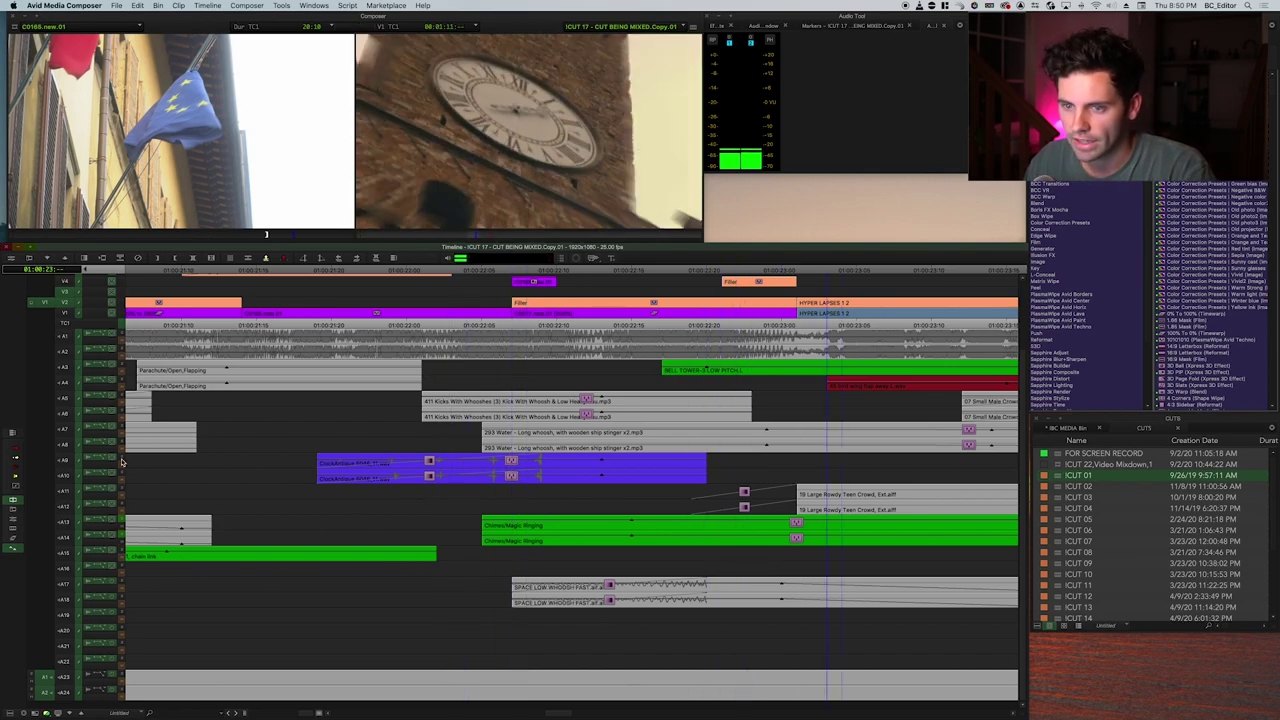
pyautogui.press('space')
# Replay the flag-to-clock transition from about 01:00:21:23 to review its layered sound effects.
pyautogui.click(379, 502)
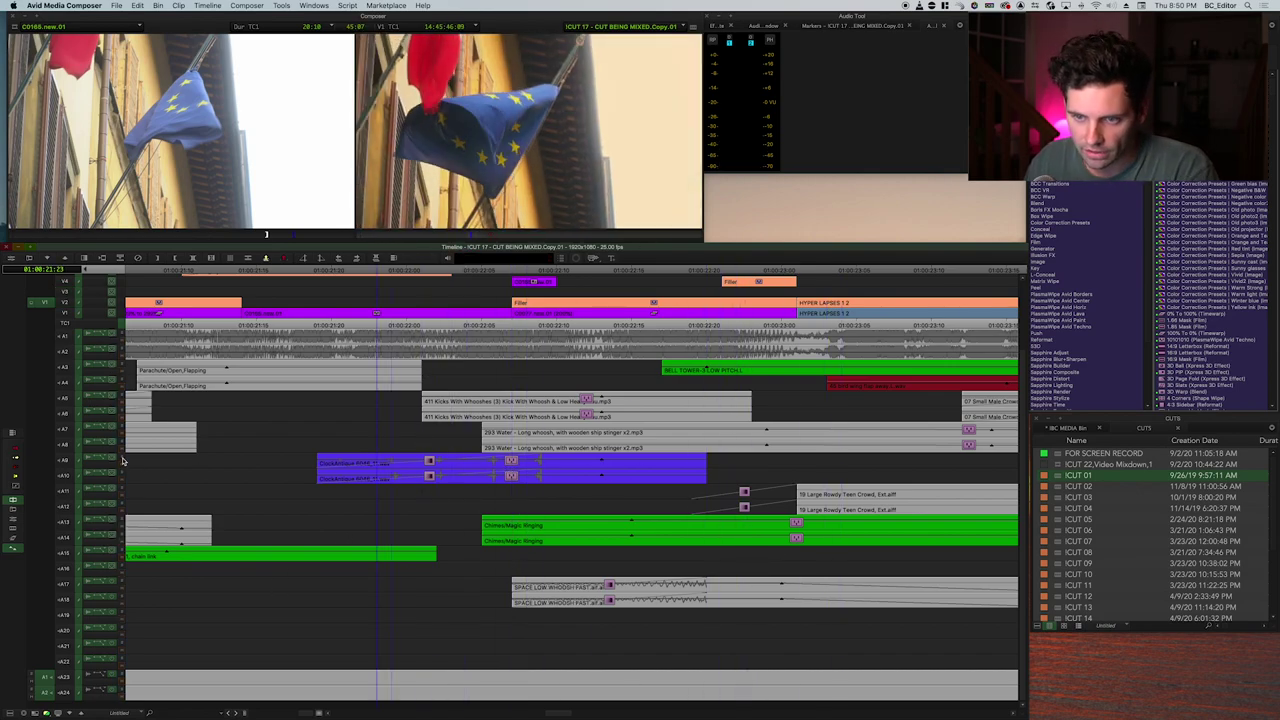
pyautogui.press('space')
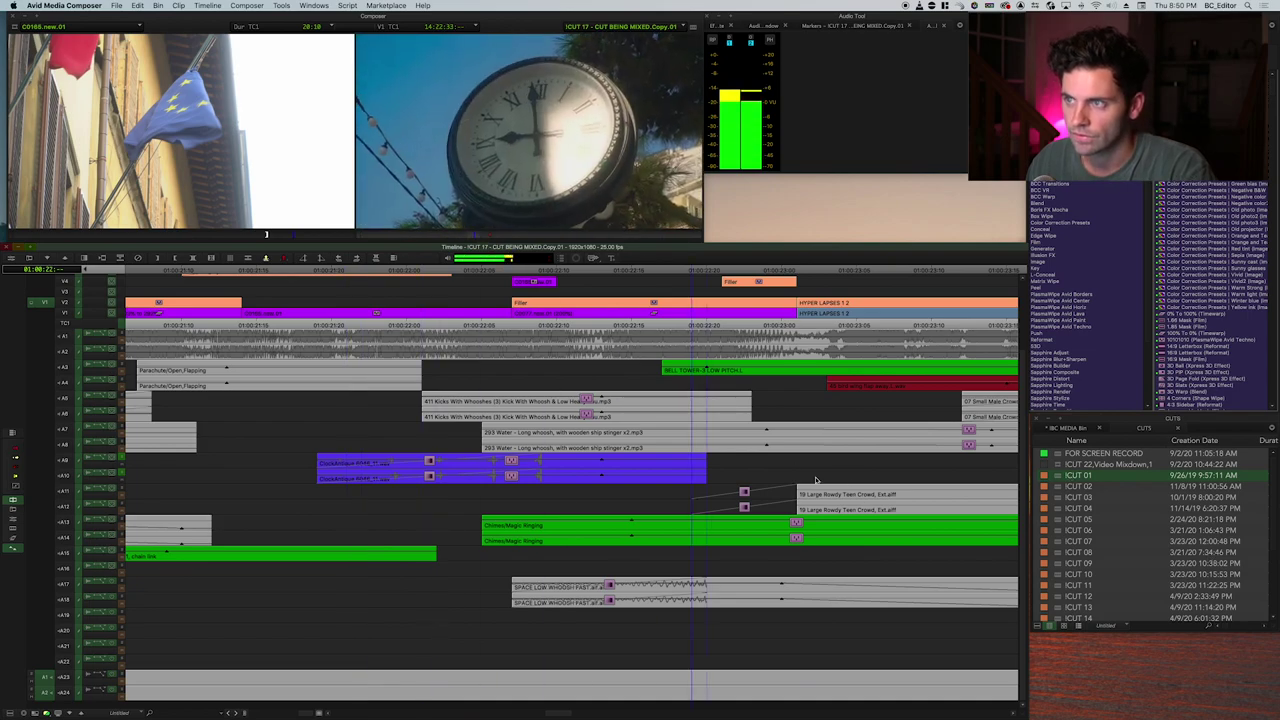
pyautogui.press('space')
pyautogui.click(403, 411)
pyautogui.press('space')
pyautogui.click(502, 487)
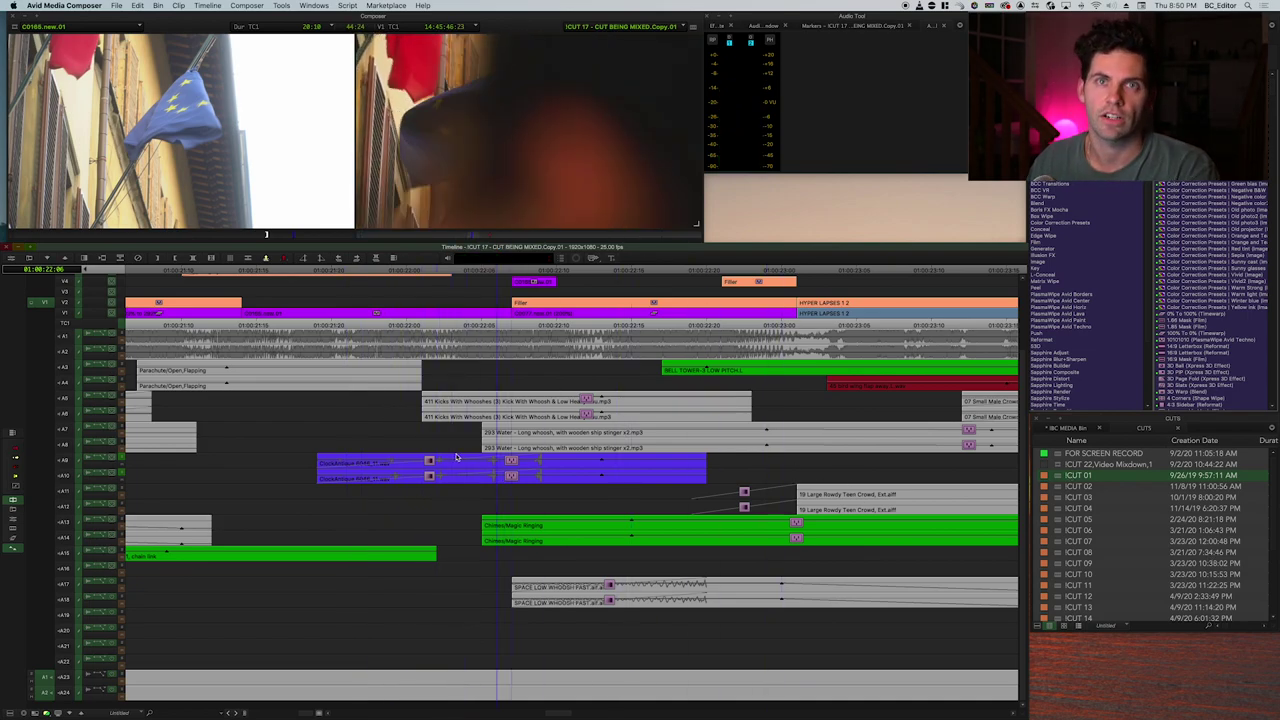
pyautogui.press('space')
pyautogui.click(490, 440)
pyautogui.press('space')
pyautogui.press('space')
# Examine the clock-tower shot near 01:00:23:21 and the following transitions up to about 01:00:26:19, including their effect and sound layers.
pyautogui.press('super+bracketleft')
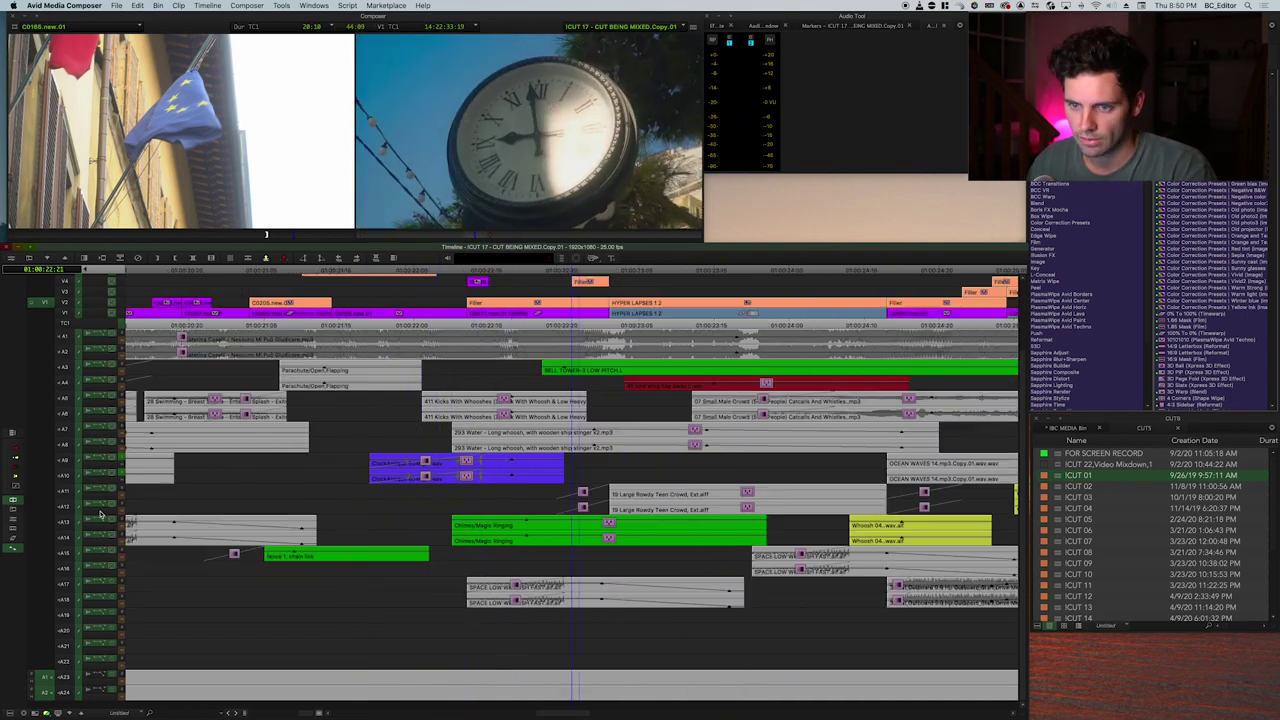
pyautogui.click(651, 368)
pyautogui.press('super+bracketright')
pyautogui.click(802, 385)
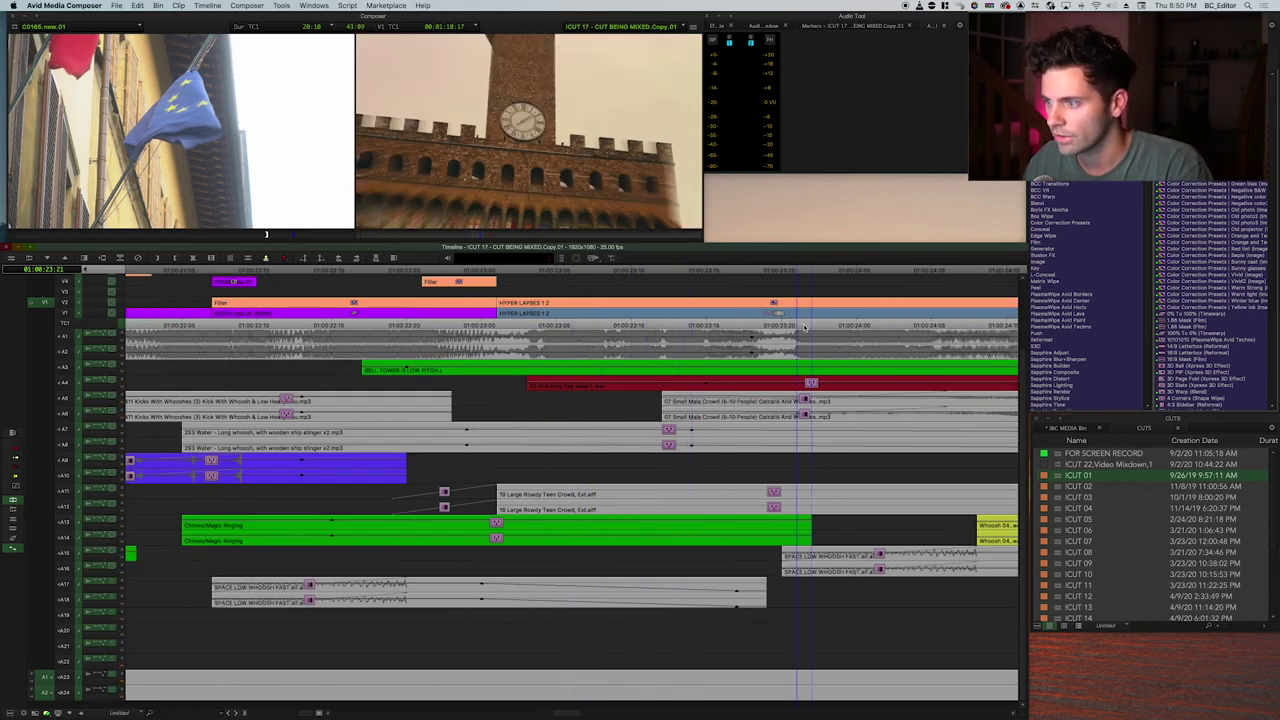
pyautogui.press('super+bracketleft')
pyautogui.press('super+bracketleft')
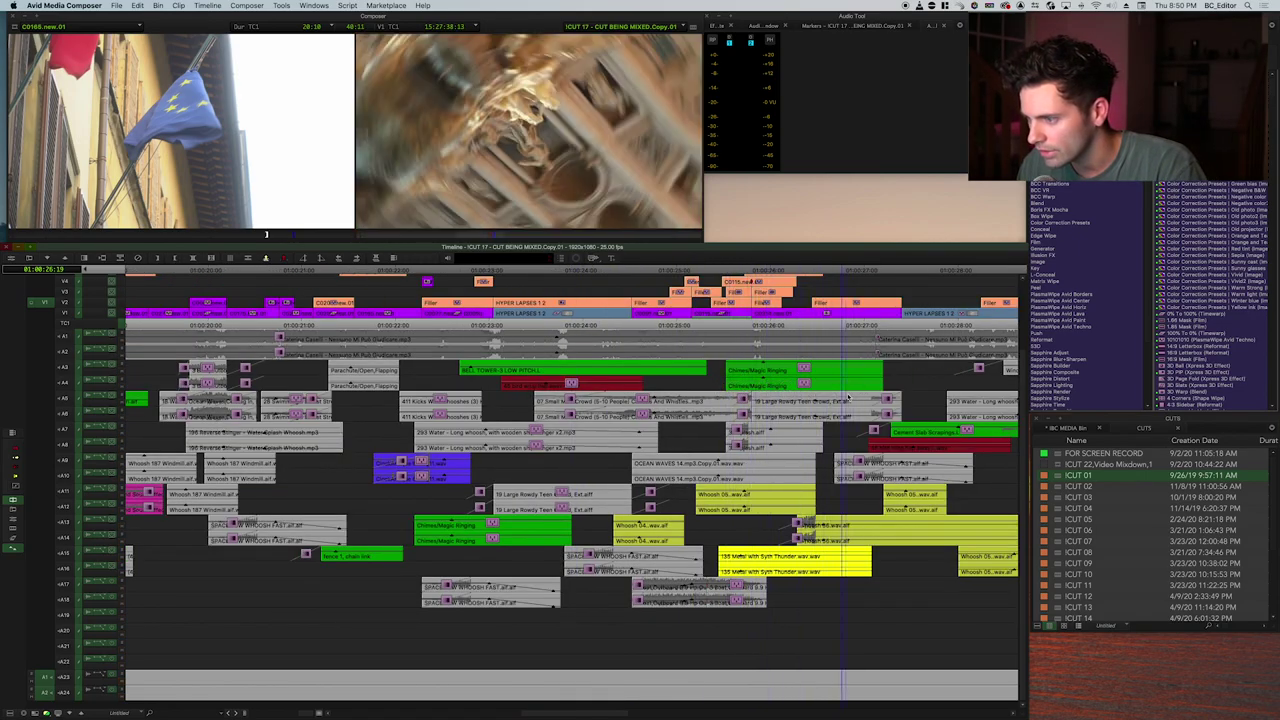
pyautogui.hotkey('ctrl', '[')
pyautogui.hotkey('ctrl', ']')
pyautogui.hotkey('ctrl', ']')
# Audition the Metal with Syth Thunder sound under the boat-wake shot, playing from about 01:00:24:24 to 01:00:25:15.
pyautogui.click(325, 535)
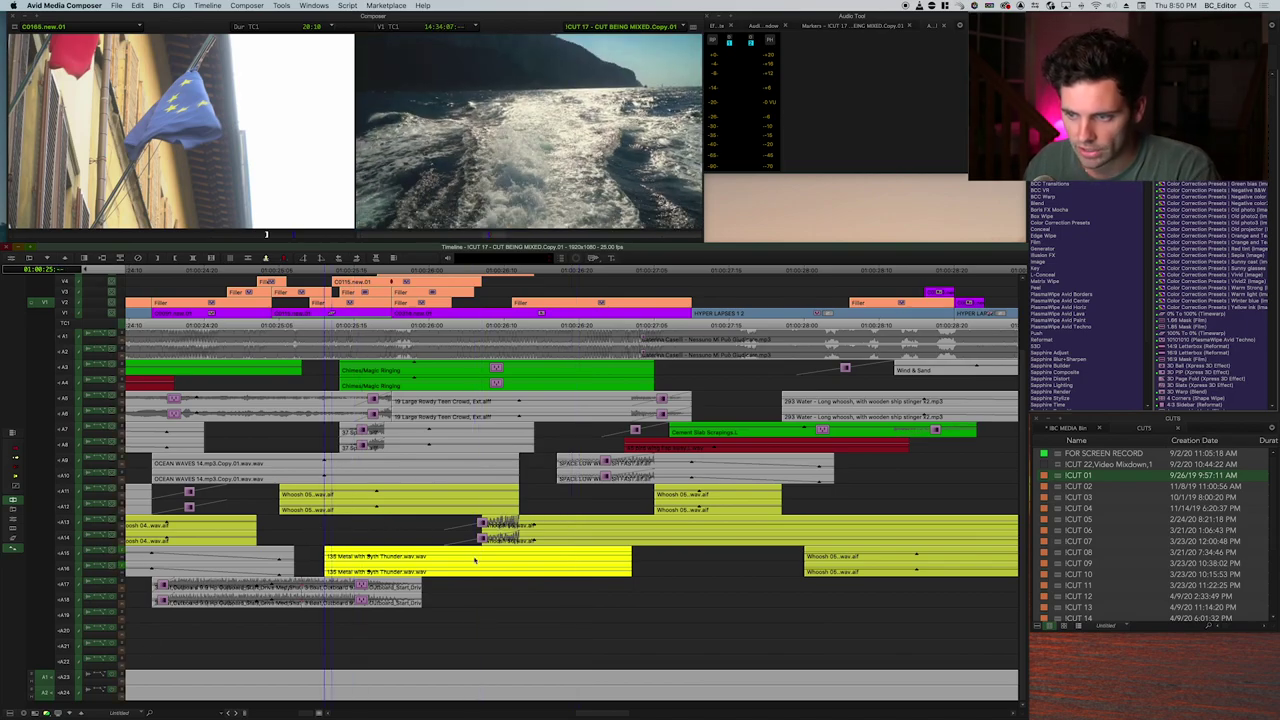
pyautogui.press('space')
pyautogui.moveTo(122, 550); pyautogui.dragTo(122, 565)
pyautogui.press('1')
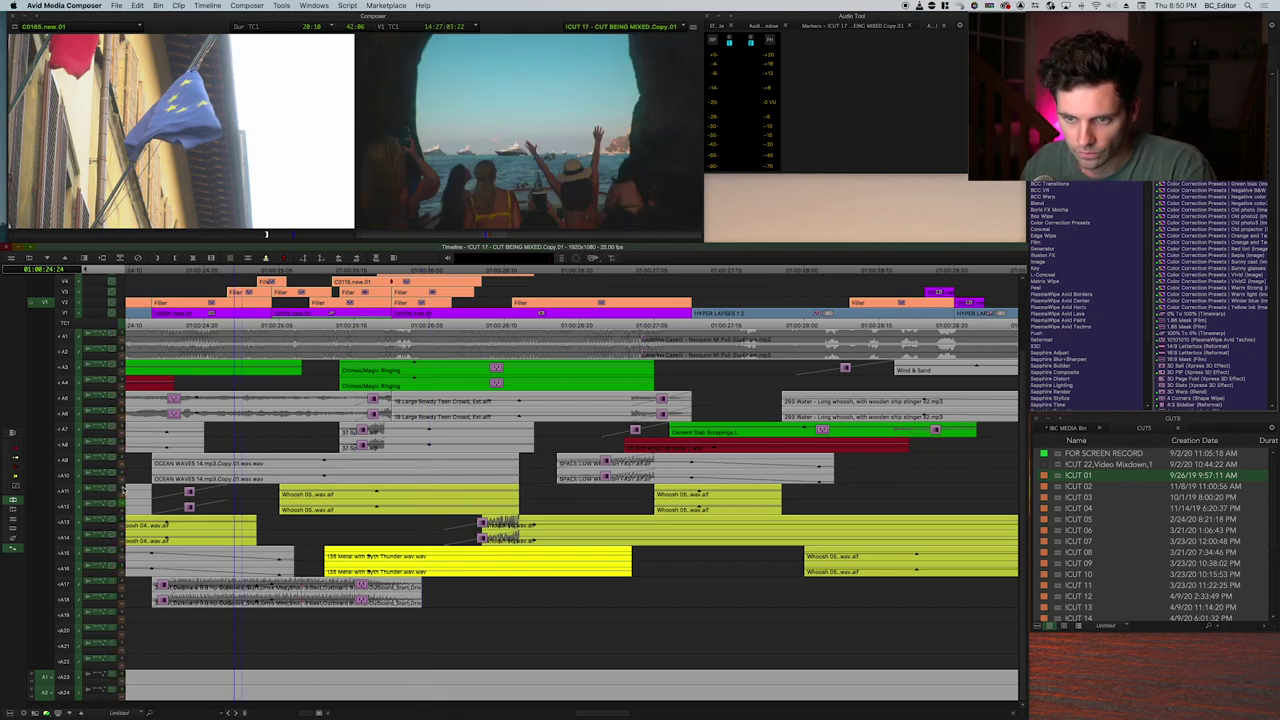
pyautogui.press('space')
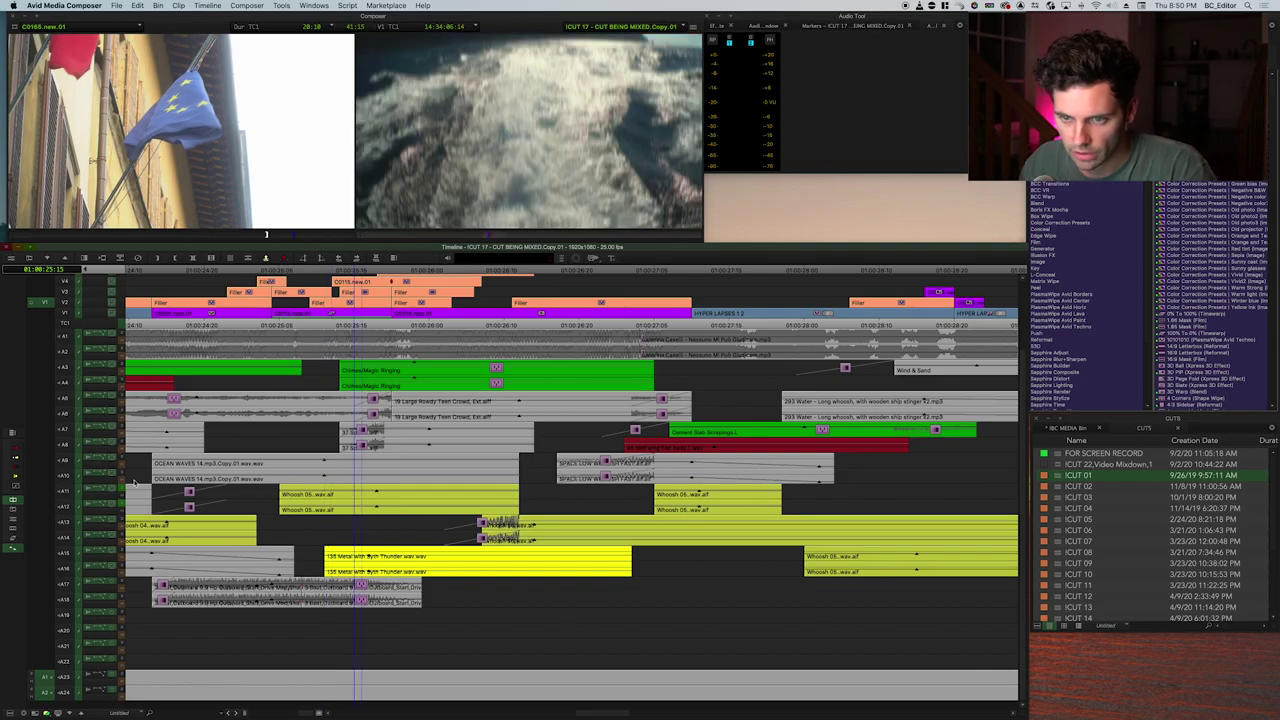
# Move ahead to the hyperlapse section and play and scrub through the cherub-statue shot around 01:00:28:00.
pyautogui.press('super+bracketleft')
pyautogui.press('super+bracketleft')
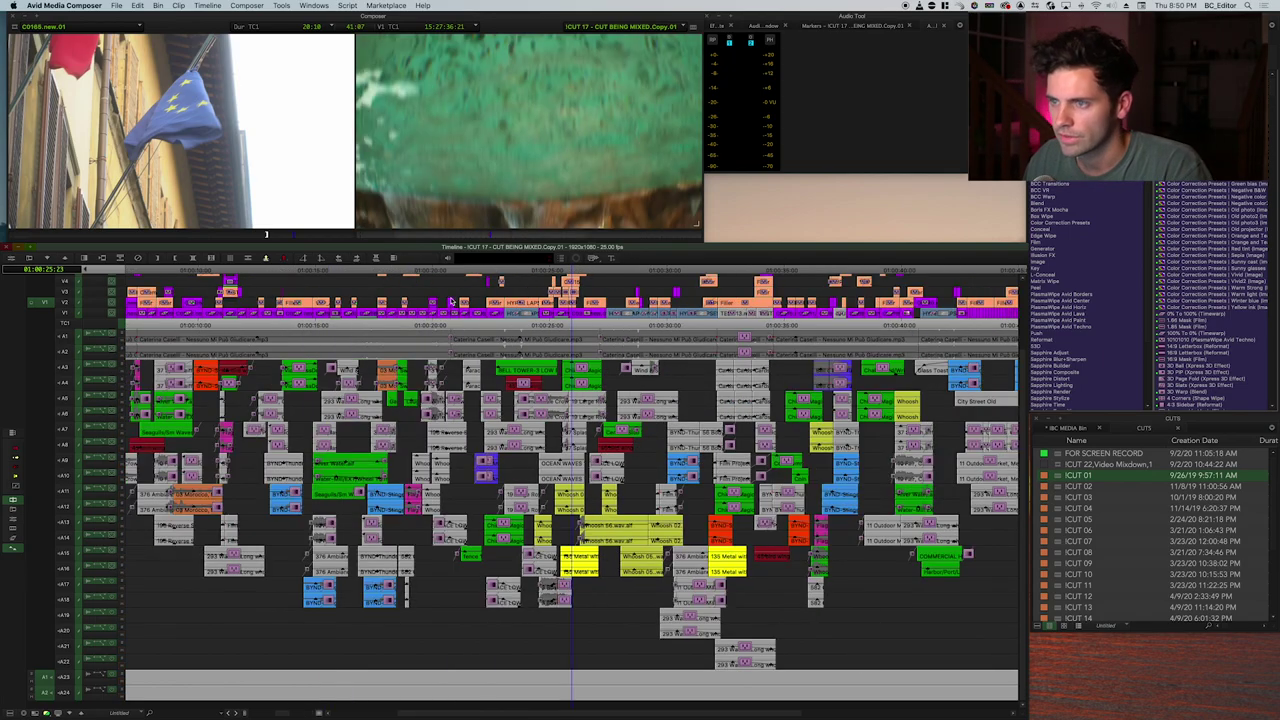
pyautogui.press('super+bracketright')
pyautogui.press('super+bracketright')
pyautogui.moveTo(374, 328); pyautogui.dragTo(466, 327)
pyautogui.press('space')
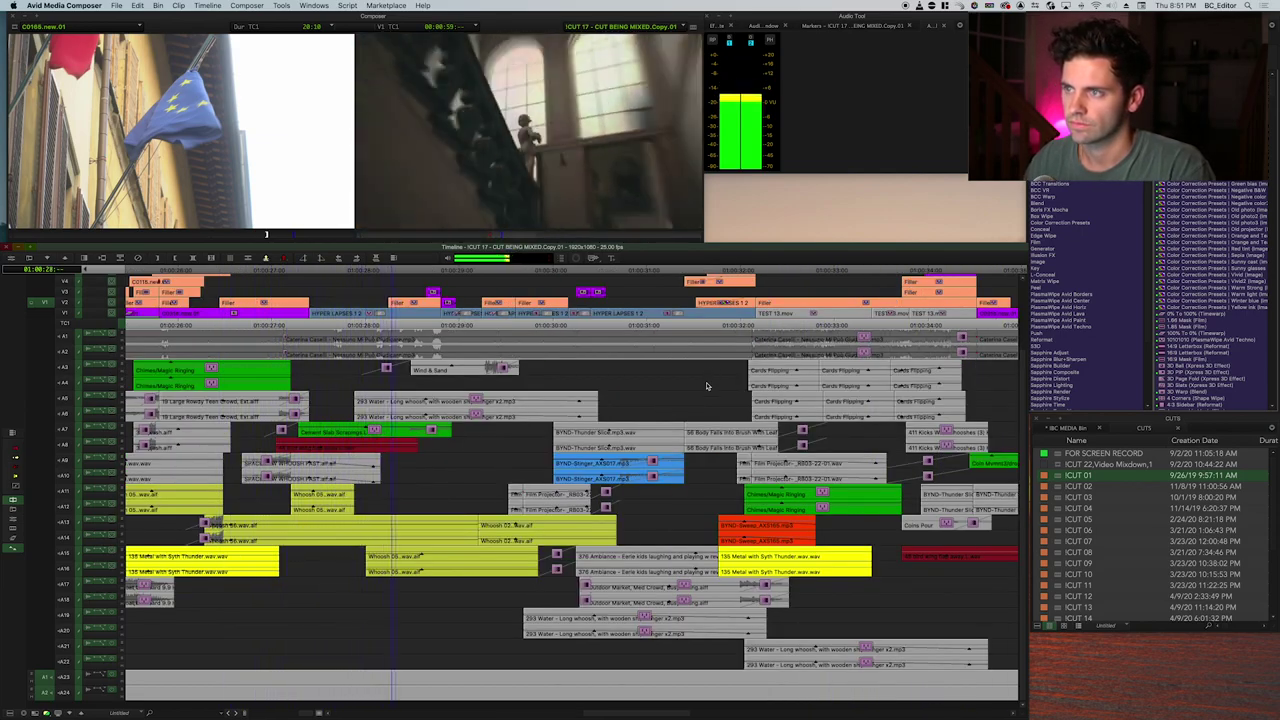
pyautogui.moveTo(403, 440); pyautogui.dragTo(370, 430)
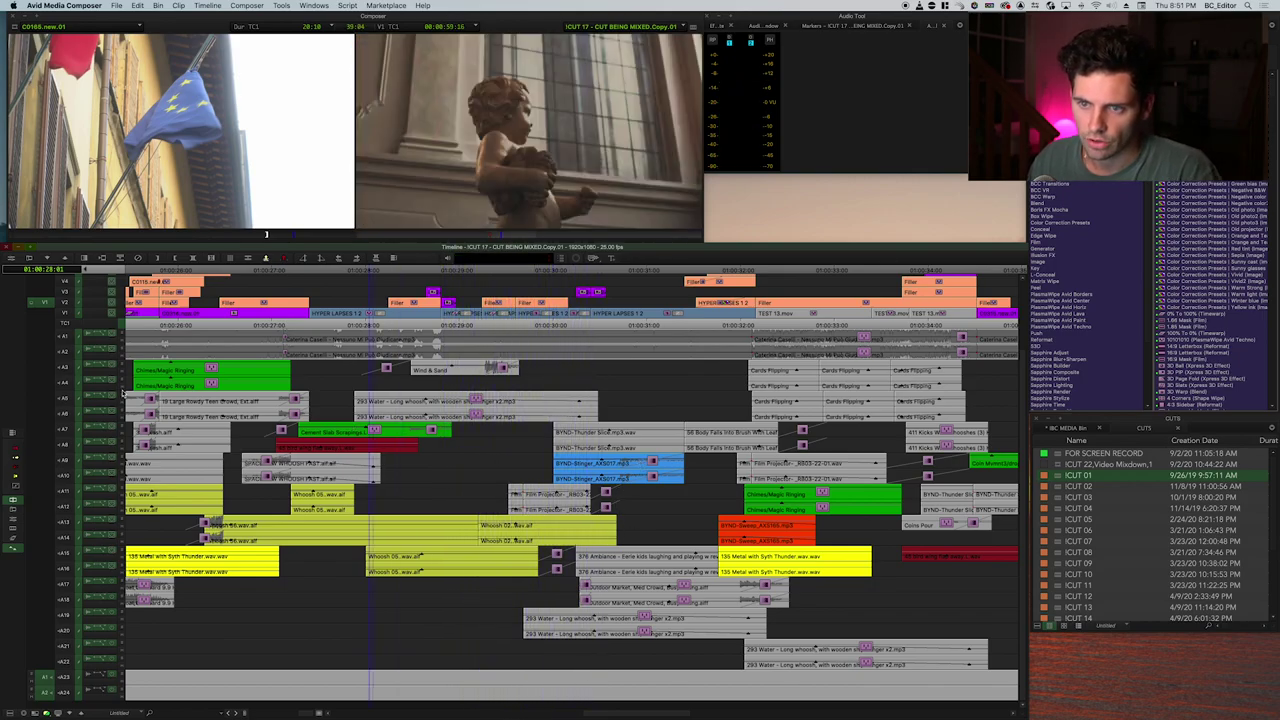
pyautogui.moveTo(373, 297)
pyautogui.mouseDown()
pyautogui.moveTo(337, 296)
pyautogui.moveTo(356, 298)
pyautogui.mouseUp()
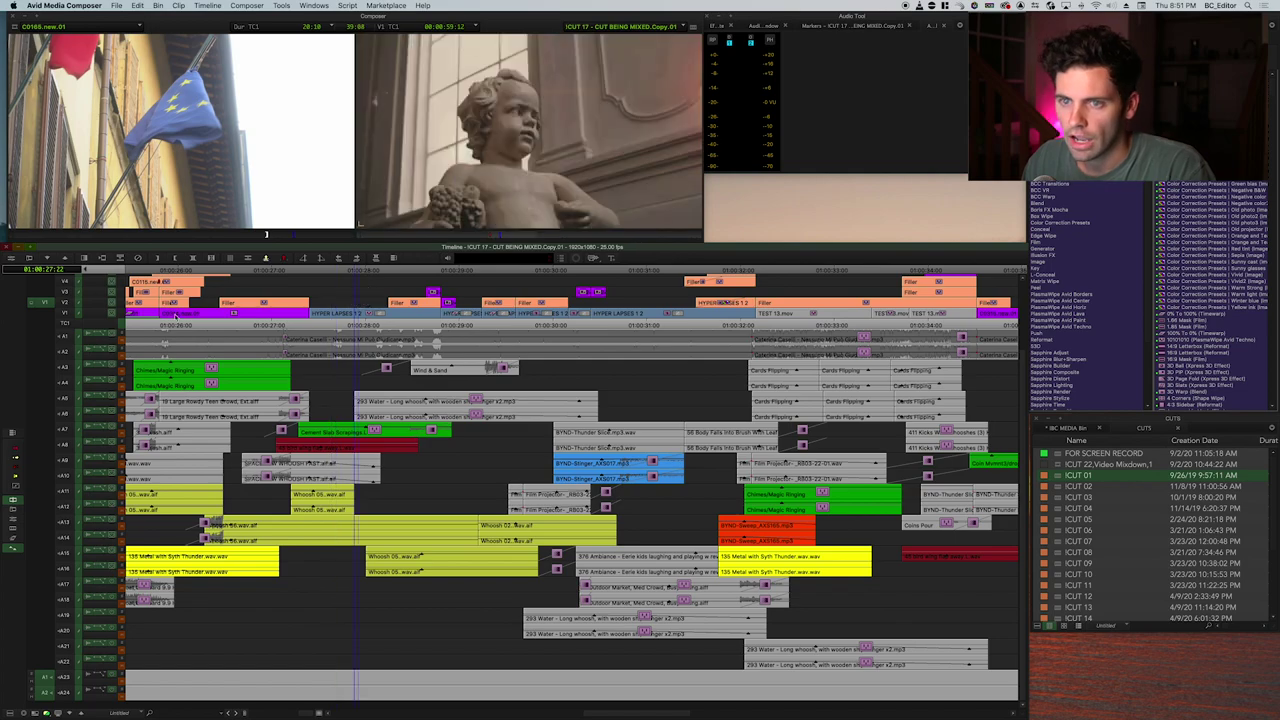
# Match-frame the HYPER LAPSES 1 2 clip at 01:00:27:22 and clear the source monitor.
pyautogui.click(65, 315)
pyautogui.press('f')
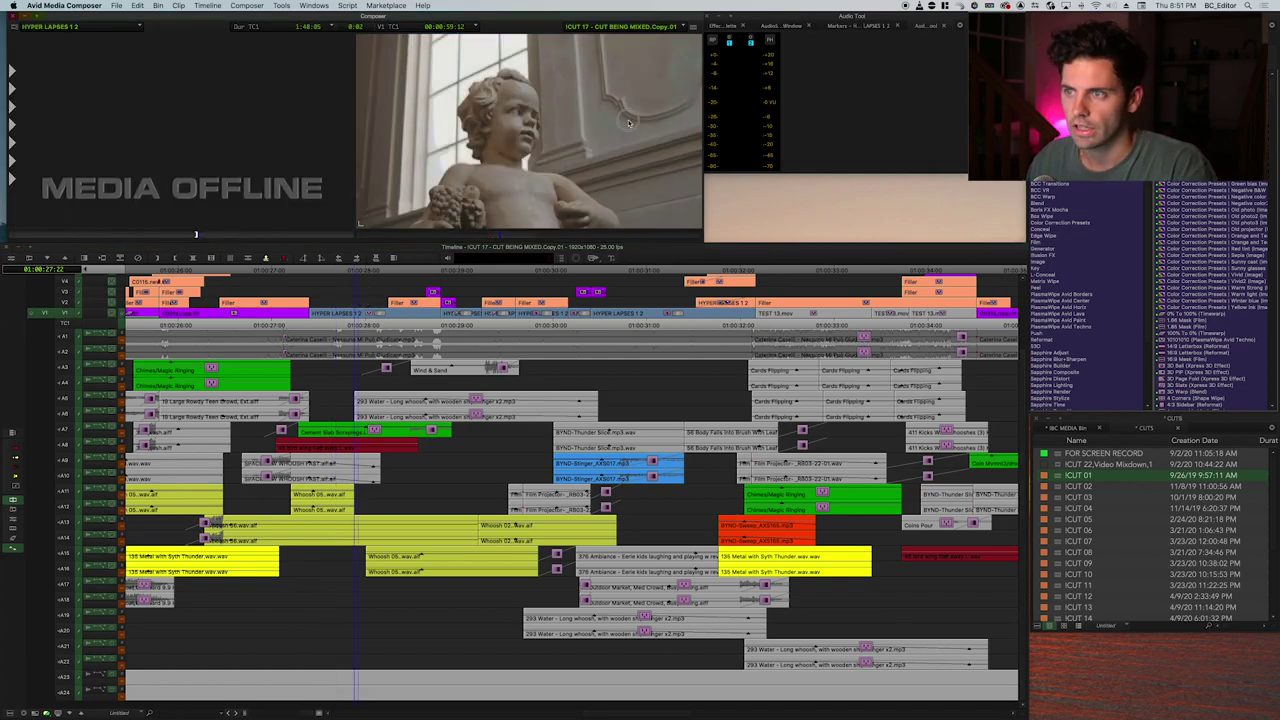
pyautogui.click(73, 28)
pyautogui.click(75, 37)
pyautogui.press('space')
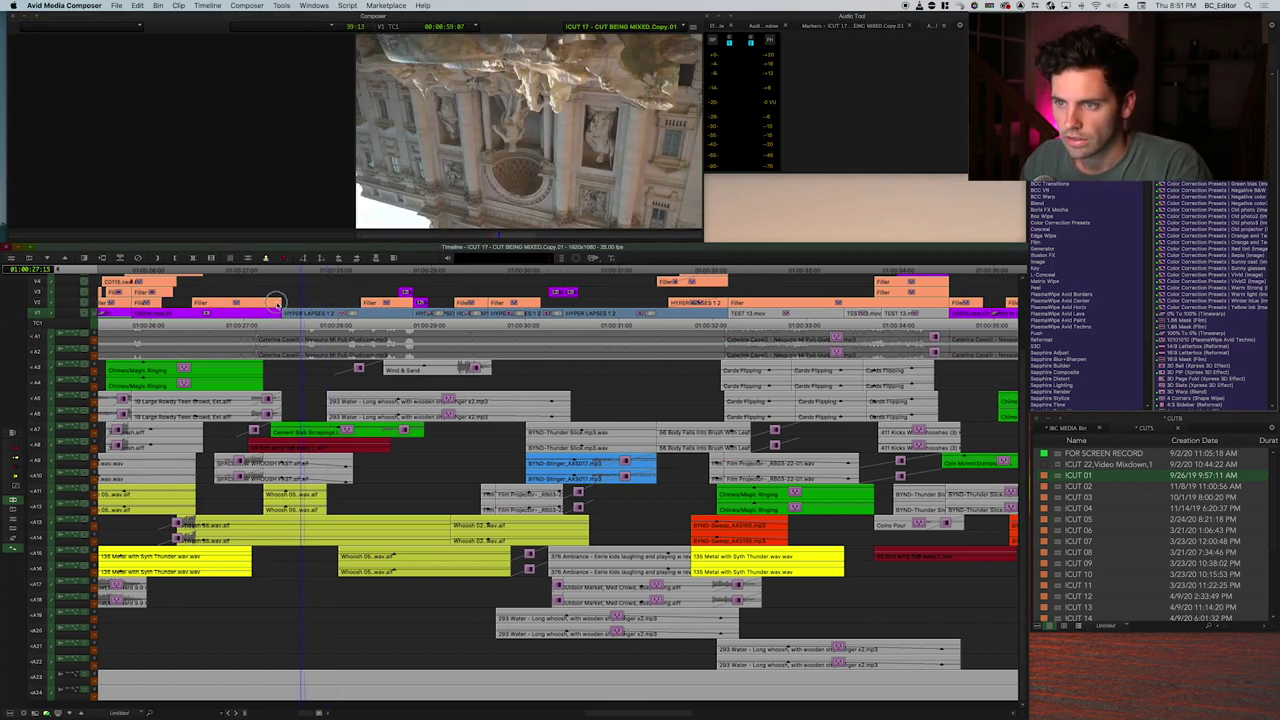
# Bring the upper video tracks into view and scrub through the staircase and statue transitions between about 01:00:28:14 and 01:00:30:09.
pyautogui.scroll(5, 36, 303)
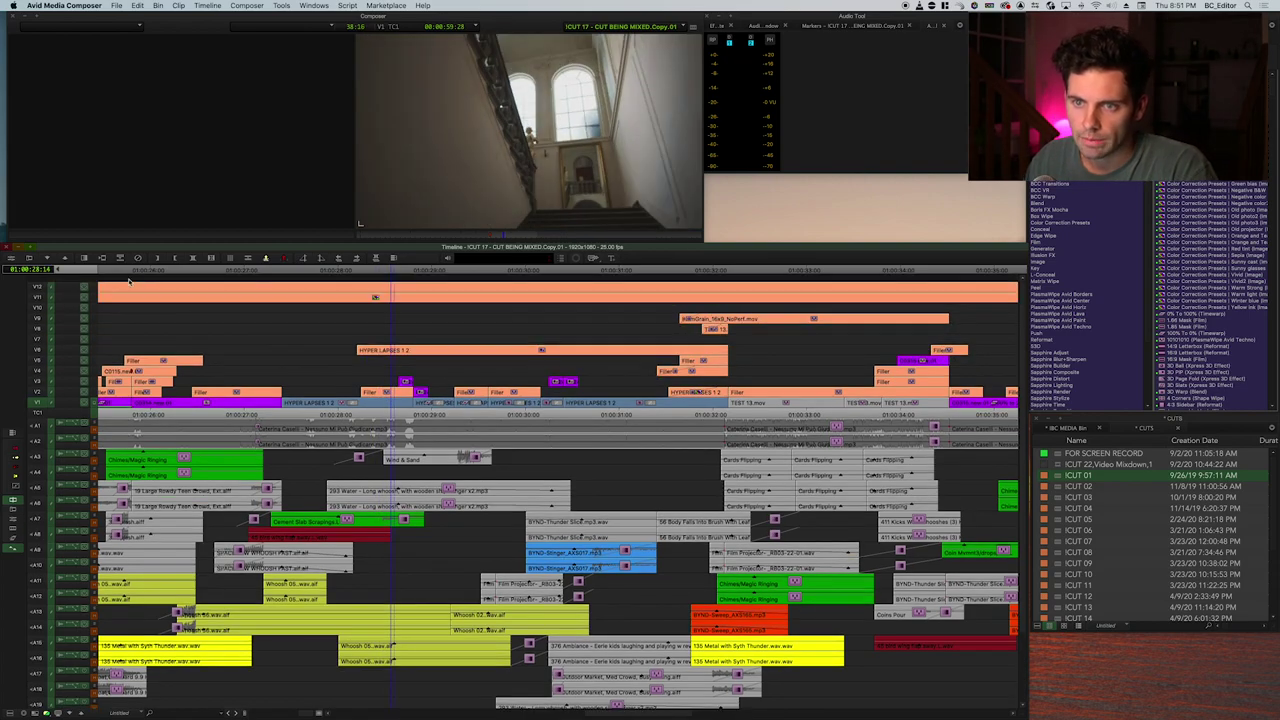
pyautogui.moveTo(385, 300)
pyautogui.mouseDown()
pyautogui.moveTo(338, 301)
pyautogui.moveTo(388, 302)
pyautogui.mouseUp()
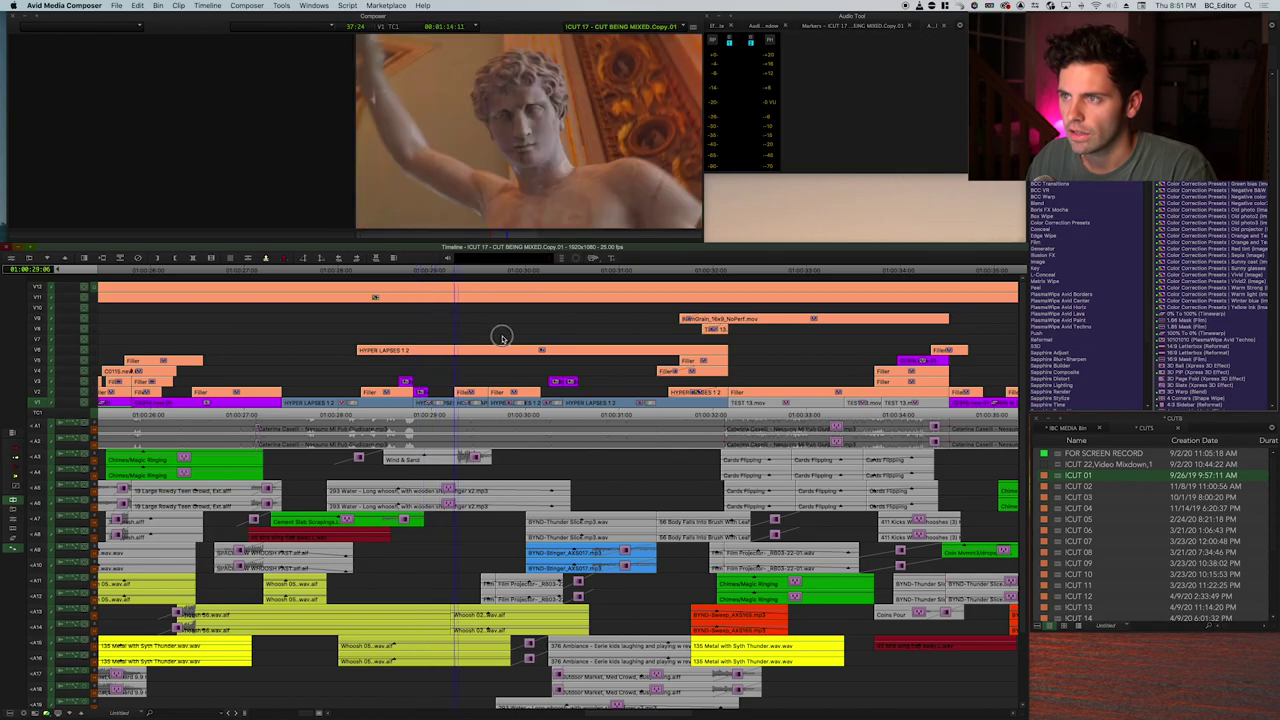
pyautogui.moveTo(516, 339); pyautogui.dragTo(428, 350)
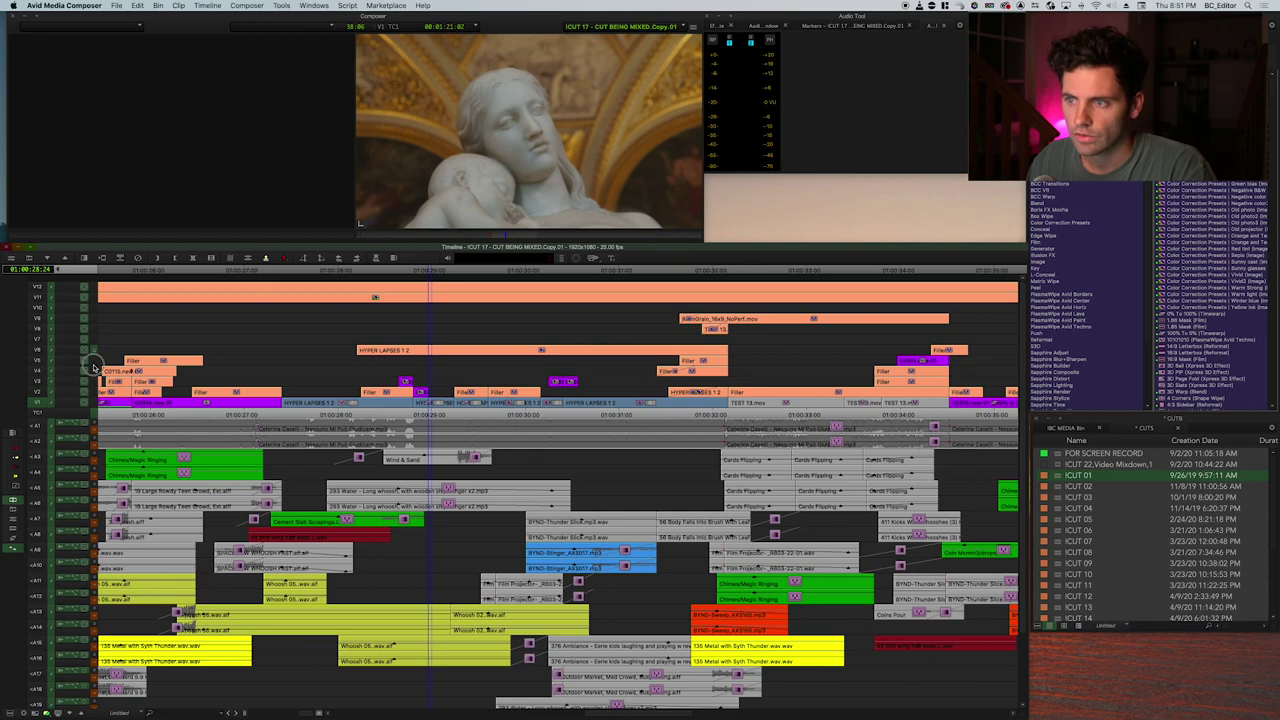
pyautogui.moveTo(473, 361); pyautogui.dragTo(560, 360)
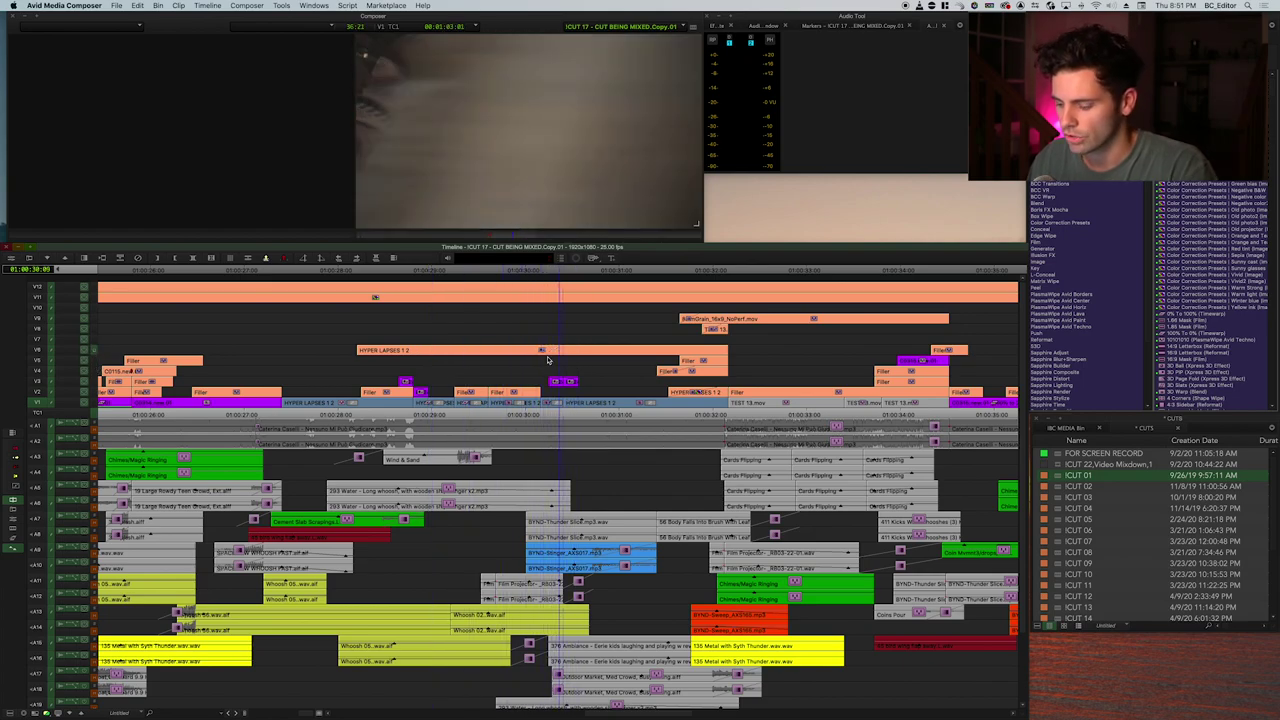
# Inspect the AniMatte mask on the V6 effect at 01:00:30:04 in the Effect Editor.
pyautogui.press('F8')
pyautogui.click(543, 353)
pyautogui.click(397, 54)
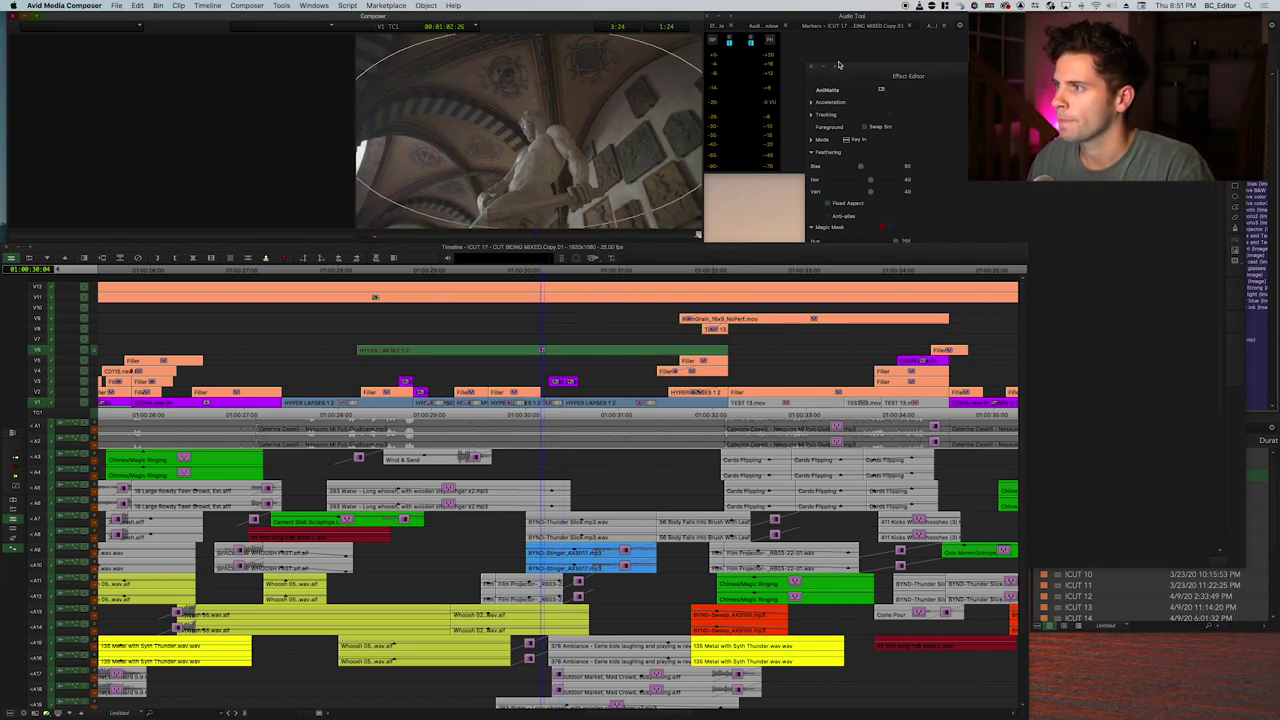
pyautogui.click(810, 67)
# Remove the AniMatte from the V6 effect and move back to 01:00:29:20 in the statue sequence.
pyautogui.click(513, 339)
pyautogui.scroll(-3, 551, 340)
pyautogui.scroll(3, 550, 341)
pyautogui.press('super+z')
pyautogui.moveTo(533, 337)
pyautogui.mouseDown()
pyautogui.moveTo(466, 337)
pyautogui.moveTo(509, 340)
pyautogui.mouseUp()
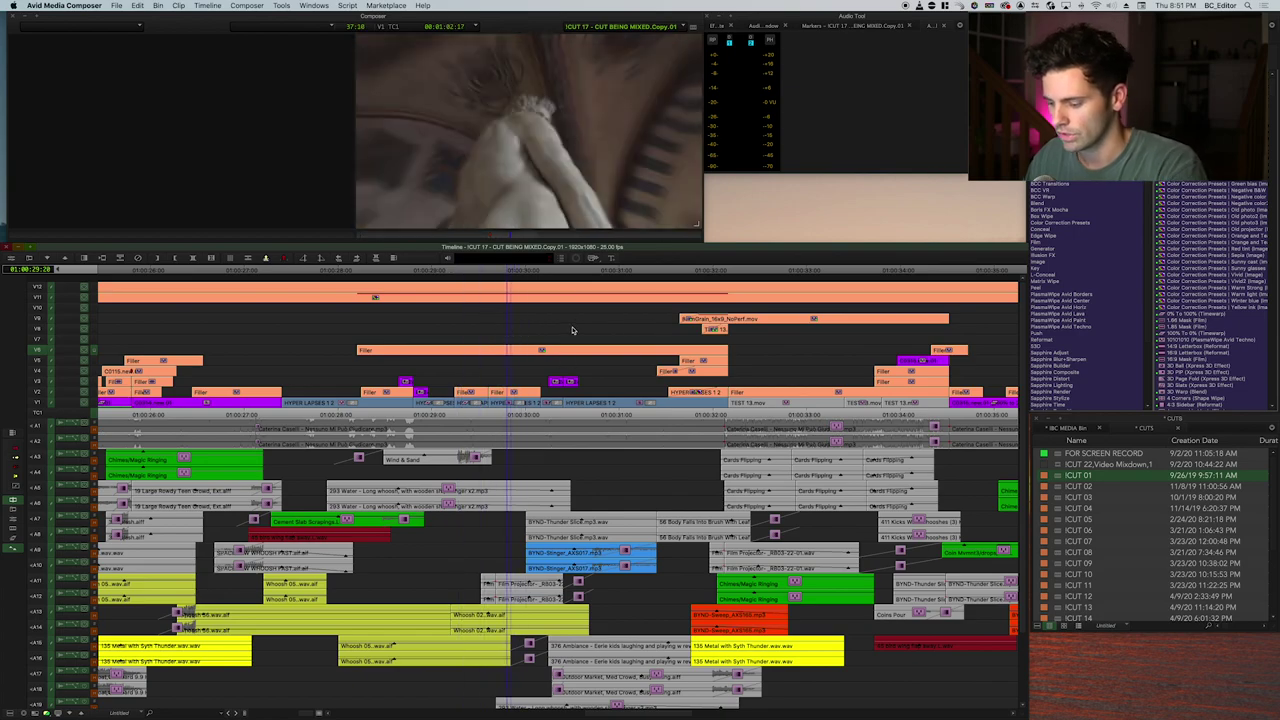
# Check the Radial Blur parameters of the V6 filler effect and advance to the statue frame at 01:00:30:06.
pyautogui.click(575, 349)
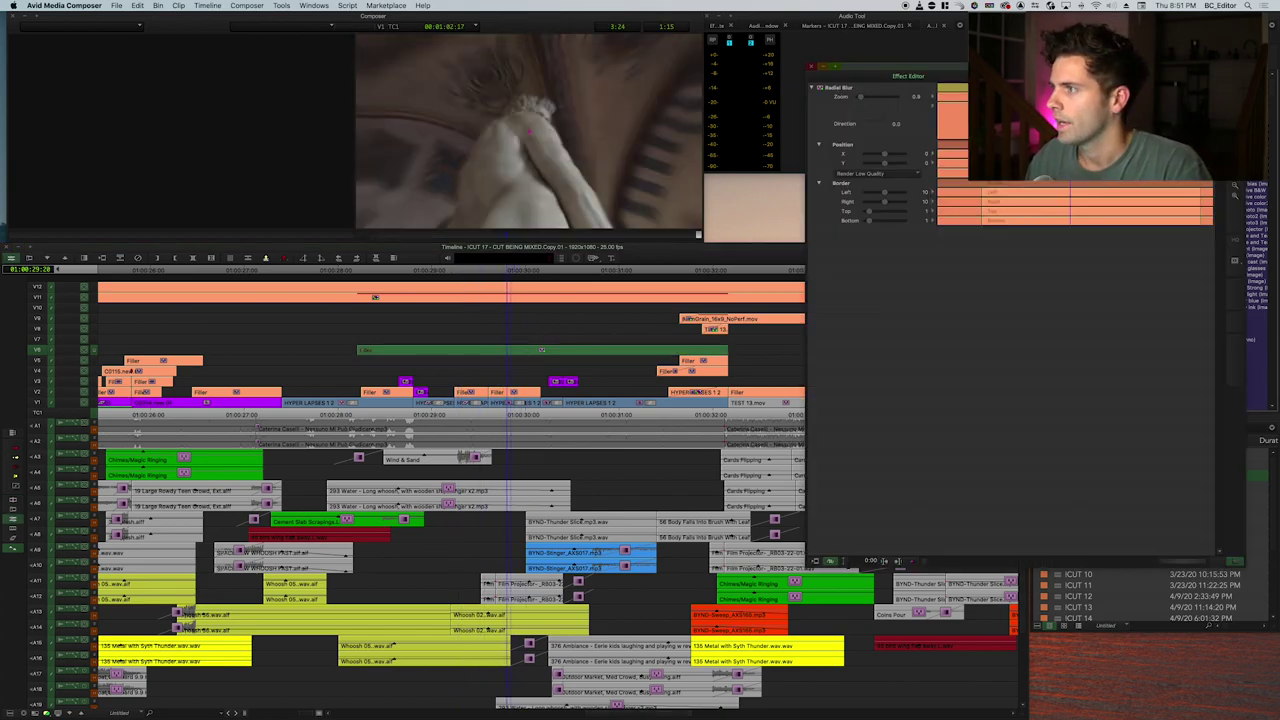
pyautogui.click(812, 68)
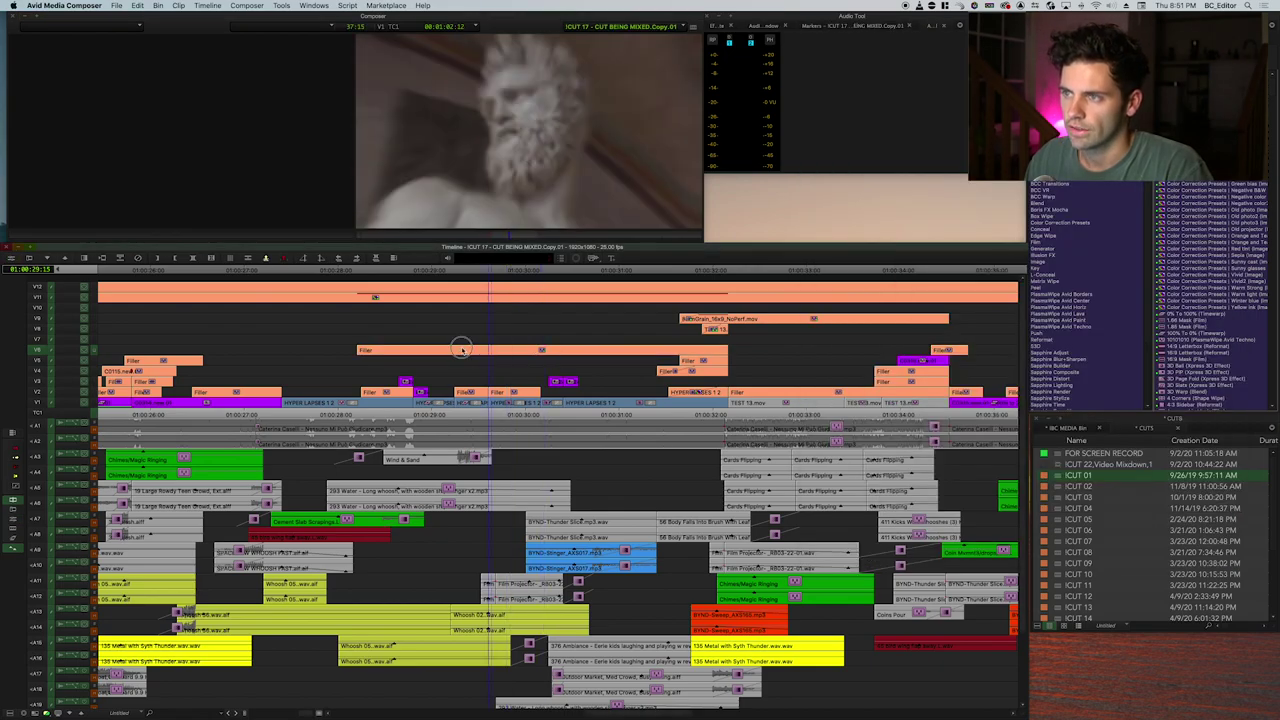
pyautogui.moveTo(511, 342); pyautogui.dragTo(535, 341)
pyautogui.press('Right')
pyautogui.press('Right')
pyautogui.press('Right')
pyautogui.press('Right')
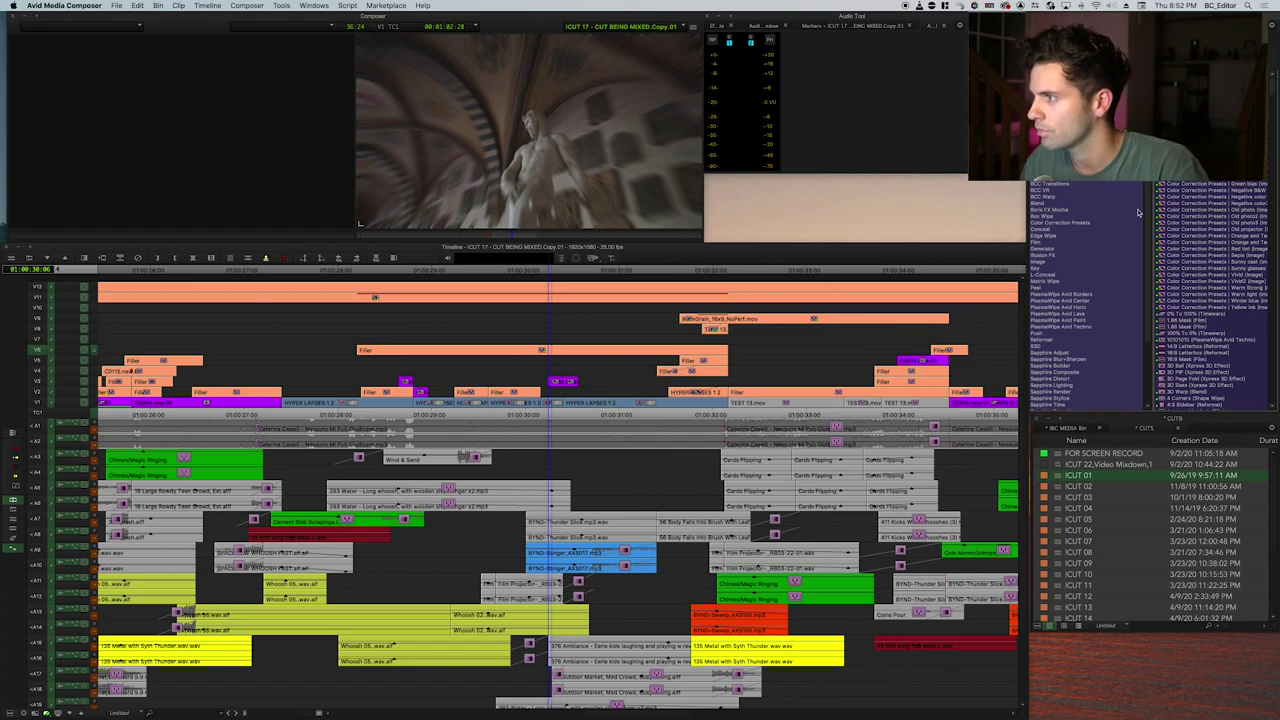
# Apply an AniMatte from the Key effects to the Radial Blur filler on V6 and open it for editing.
pyautogui.click(1048, 275)
pyautogui.click(560, 299)
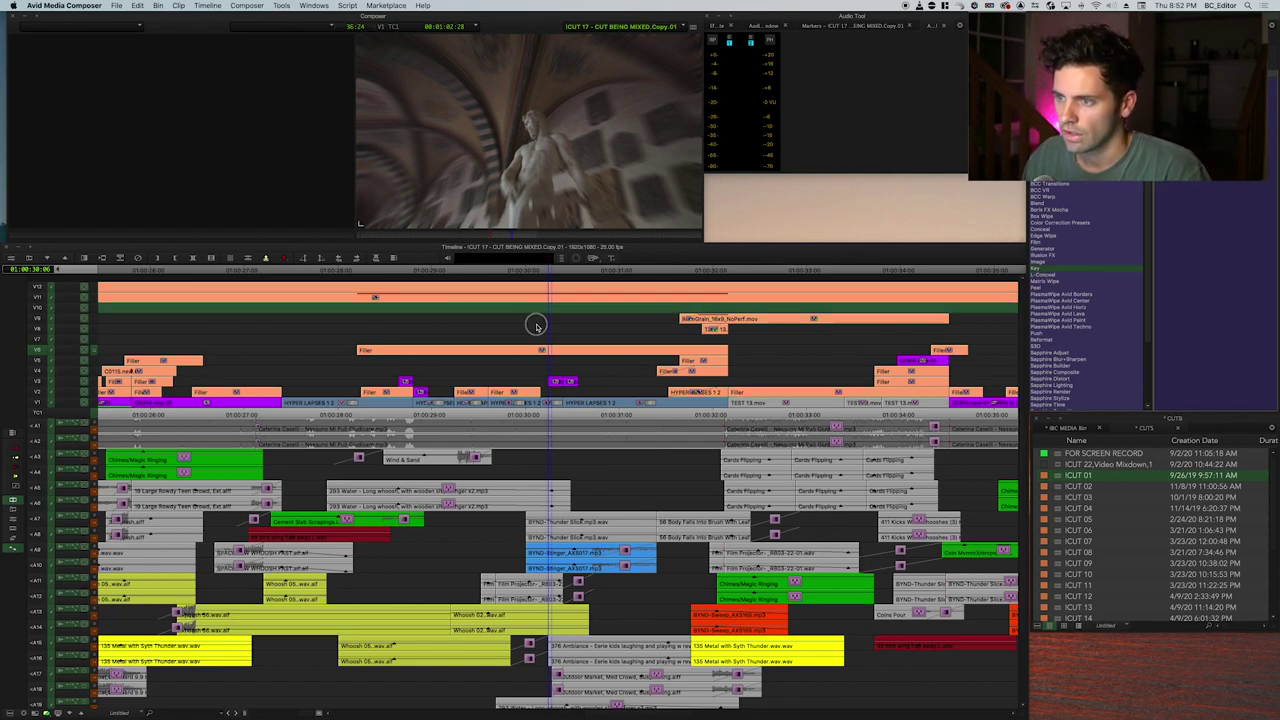
pyautogui.click(505, 350)
pyautogui.moveTo(512, 352); pyautogui.dragTo(540, 355)
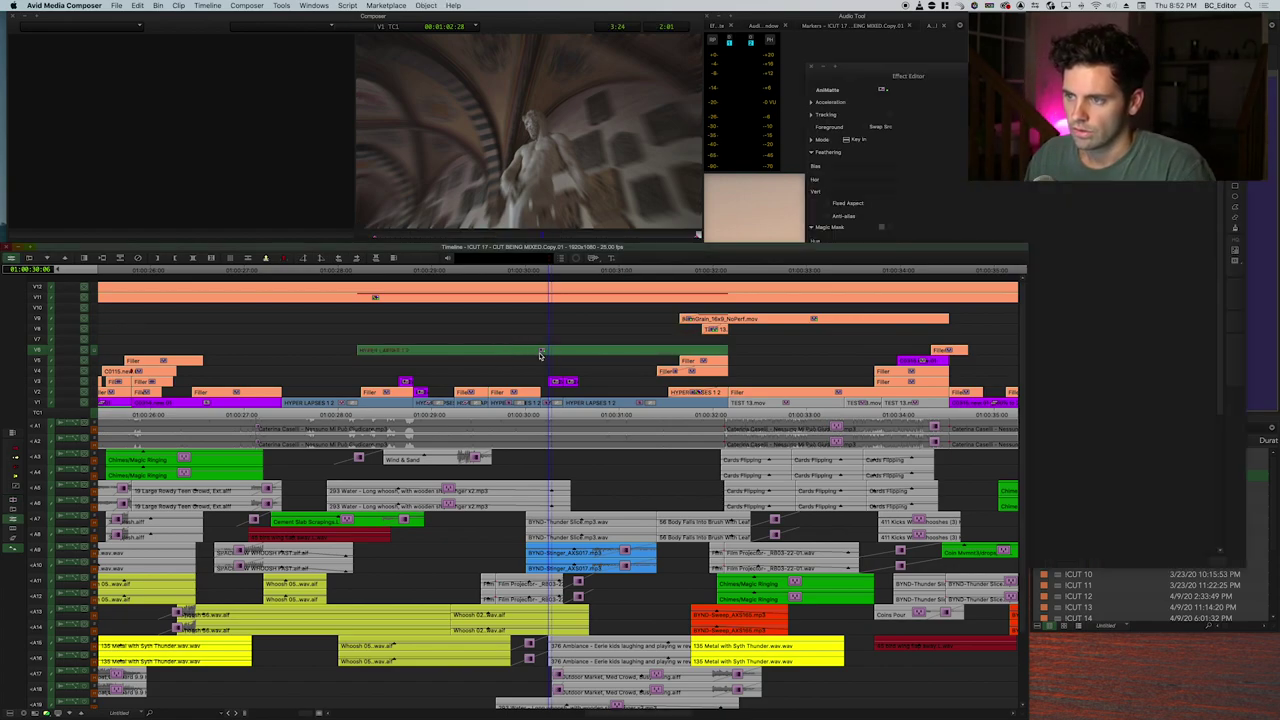
# Draw an elliptical AniMatte shape around the statue and enlarge it to nearly fill the frame.
pyautogui.click(1227, 200)
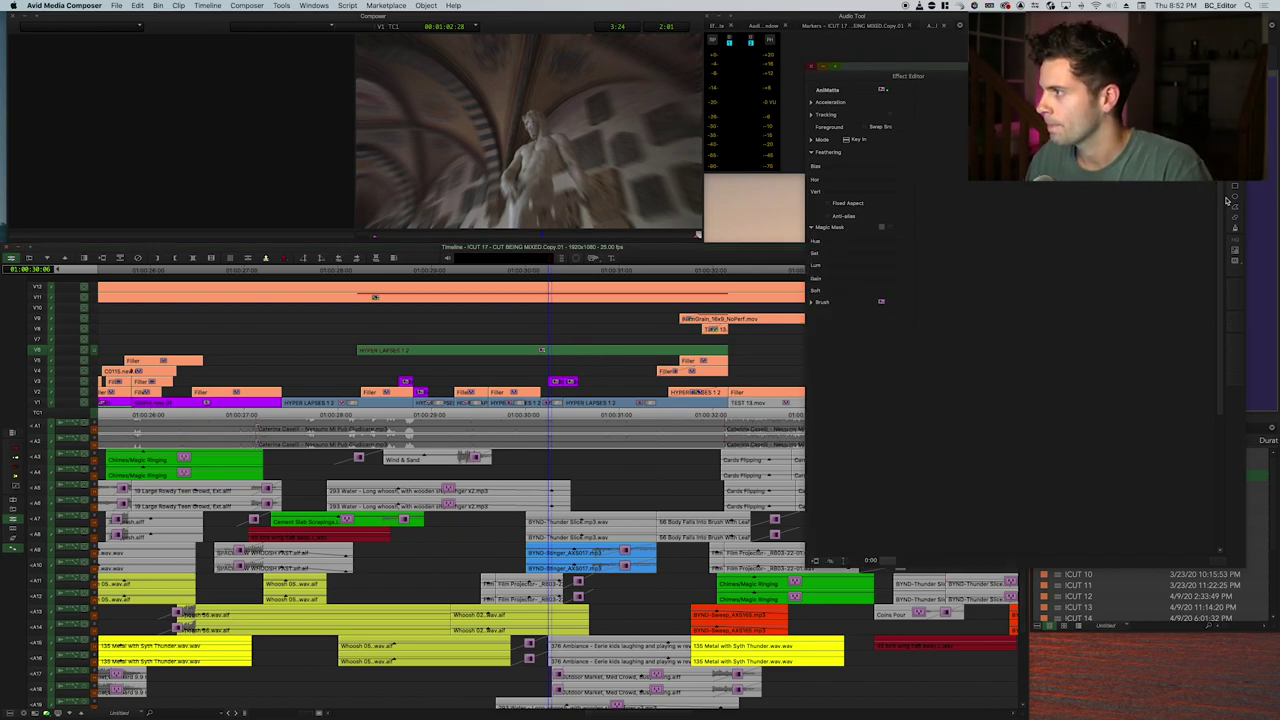
pyautogui.moveTo(400, 68); pyautogui.dragTo(619, 185)
pyautogui.moveTo(533, 131); pyautogui.dragTo(491, 101)
pyautogui.moveTo(577, 153); pyautogui.dragTo(700, 215)
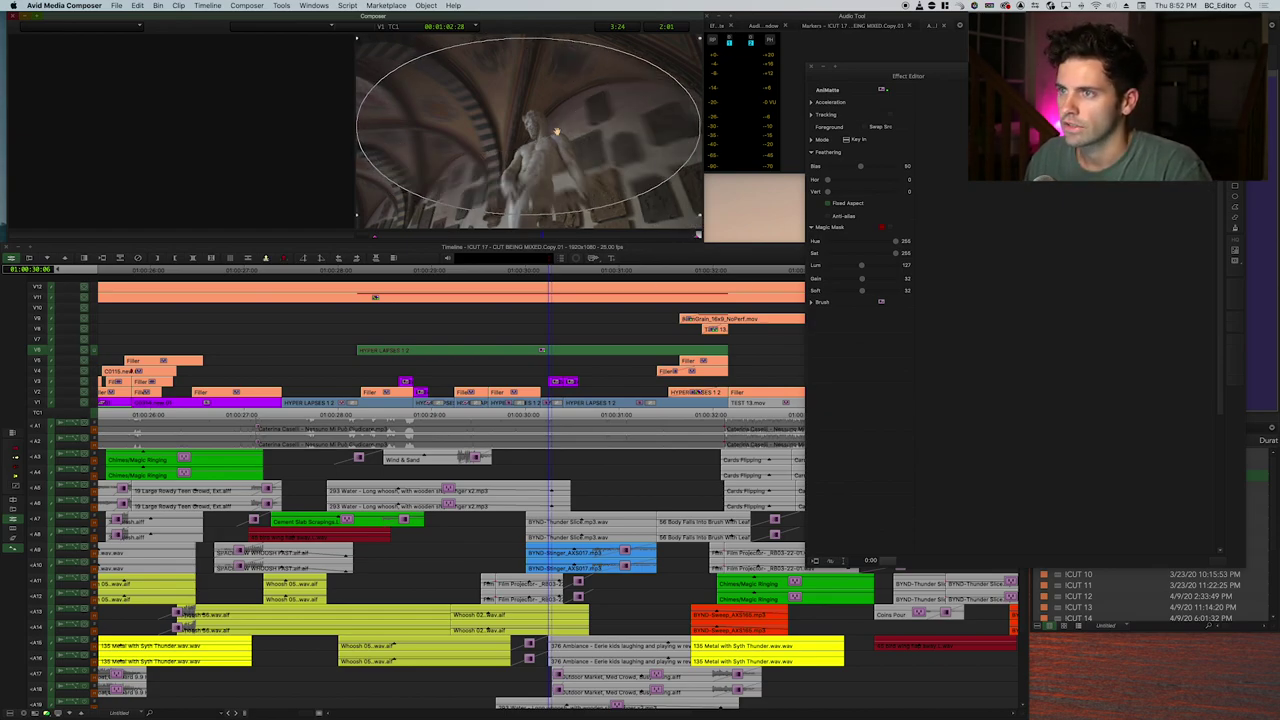
# Swap the AniMatte's sources so the blur falls outside the ellipse, and increase the horizontal and vertical feathering.
pyautogui.click(866, 129)
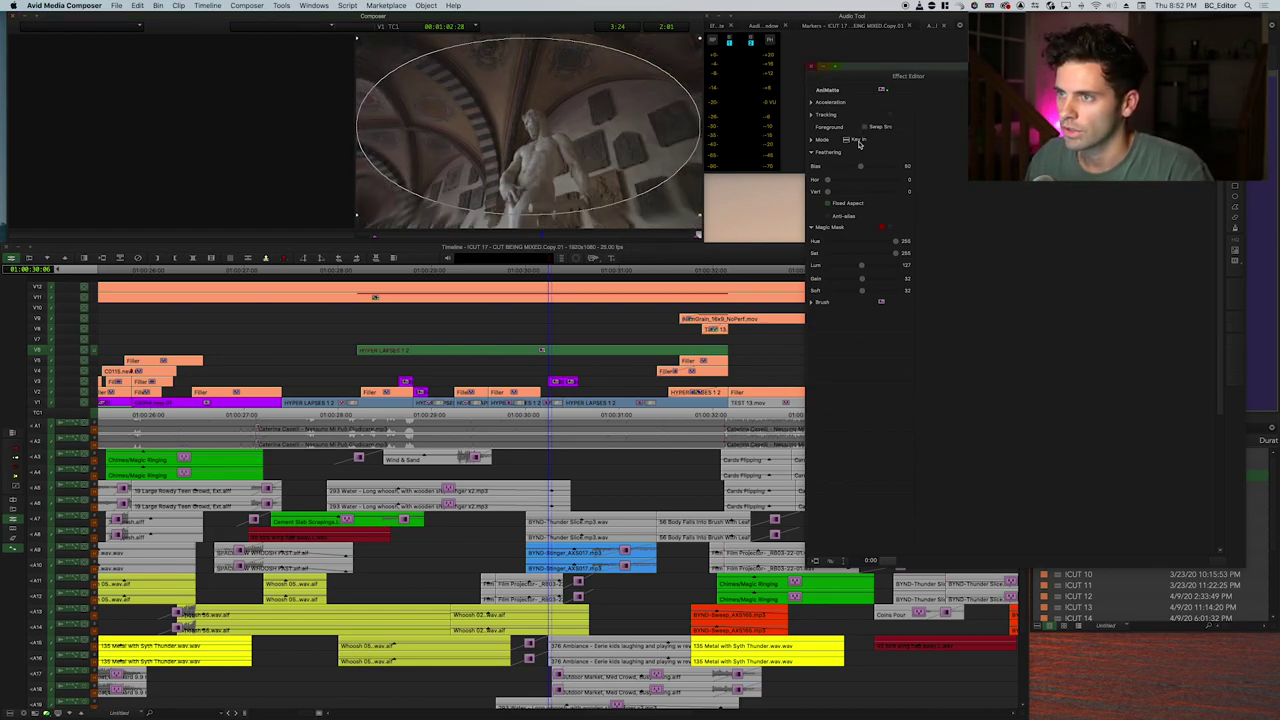
pyautogui.moveTo(828, 180); pyautogui.dragTo(873, 183)
pyautogui.click(511, 332)
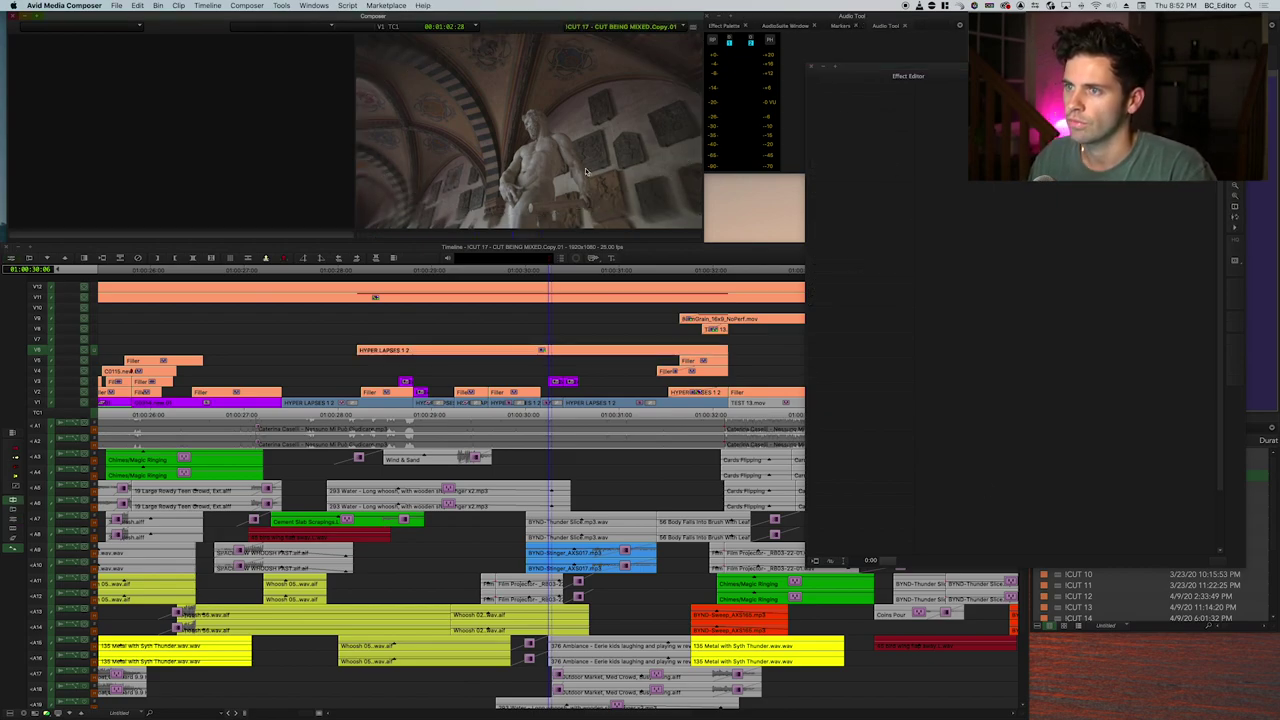
# Scrub back to the staircase shot at the start of the V6 effect, around 01:00:28, and preview it.
pyautogui.click(375, 332)
pyautogui.click(85, 259)
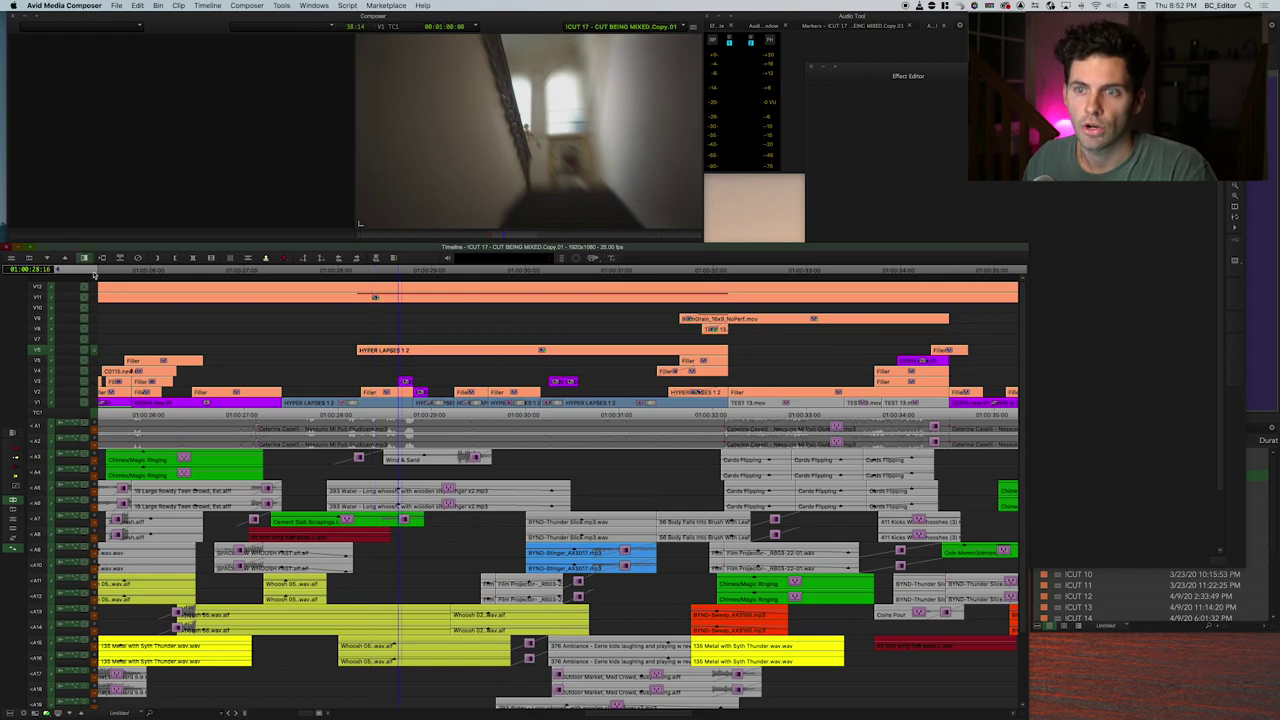
pyautogui.moveTo(331, 356); pyautogui.dragTo(314, 333)
pyautogui.press('space')
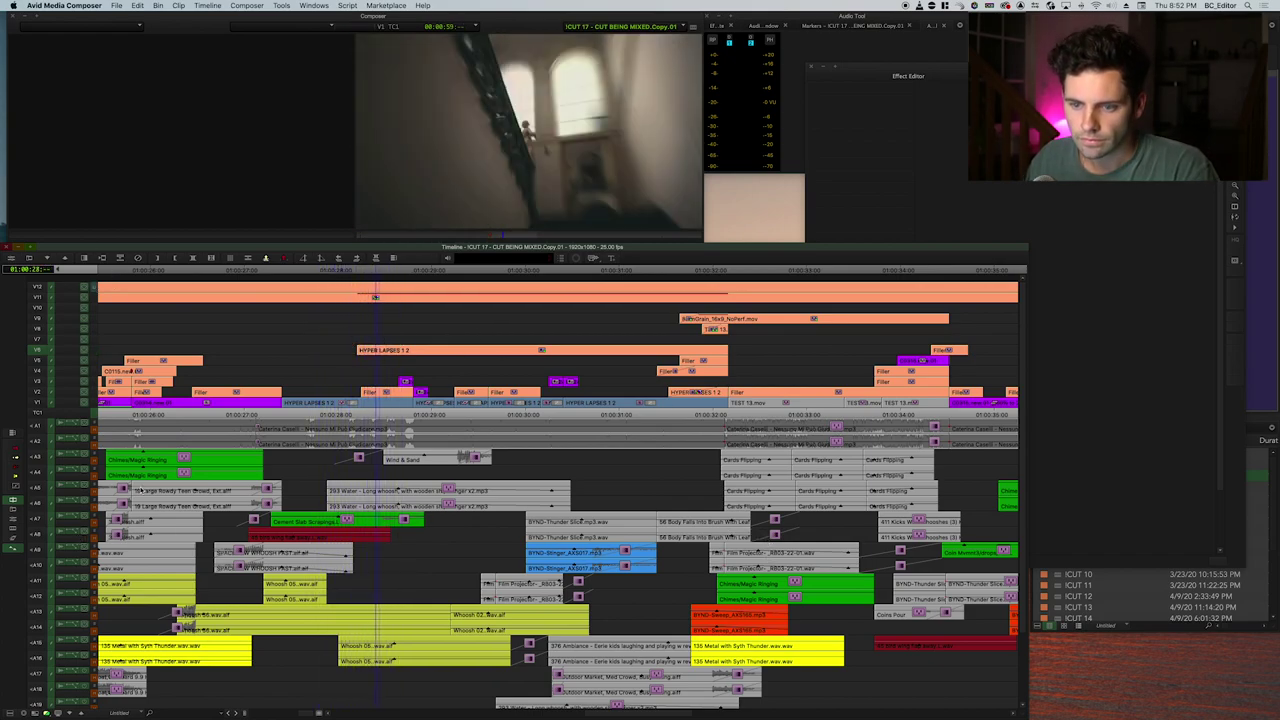
# Toggle audio monitoring at track A24 and play the edit with sound from about 01:00:25 to the fountain shot.
pyautogui.scroll(-3, 87, 641)
pyautogui.click(99, 688)
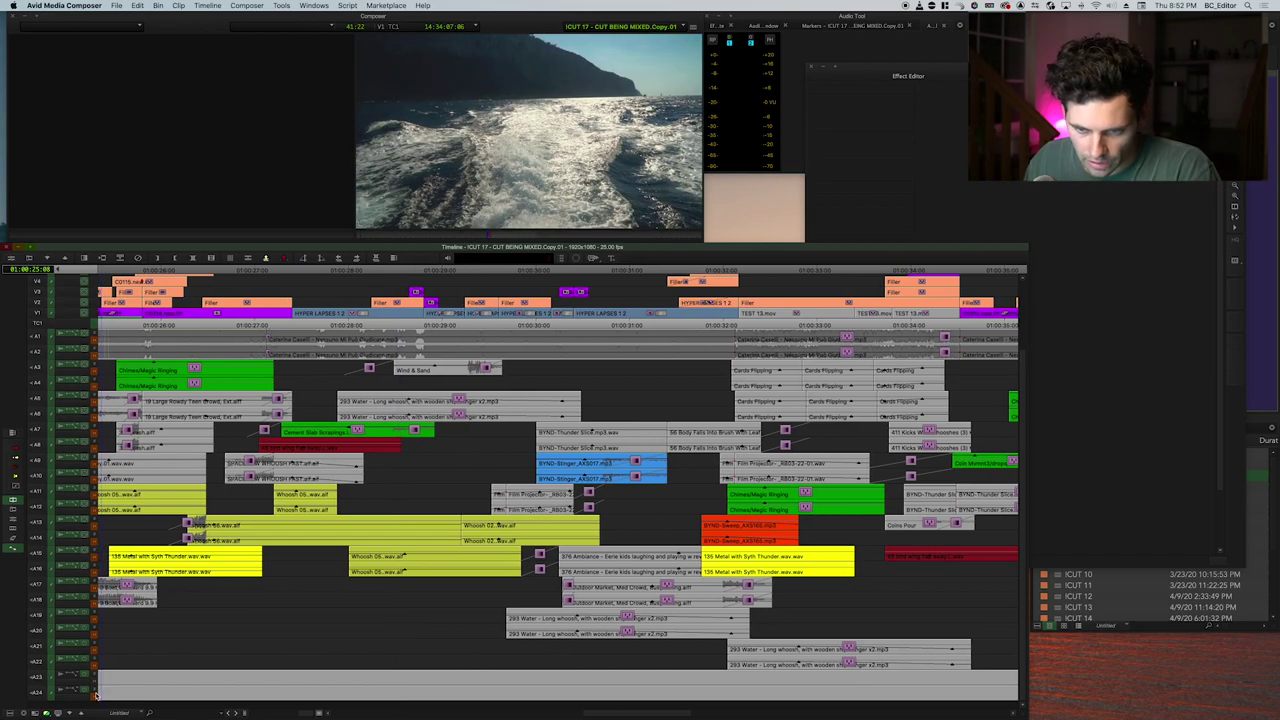
pyautogui.click(323, 579)
pyautogui.press('super+bracketright')
pyautogui.press('space')
pyautogui.press('l')
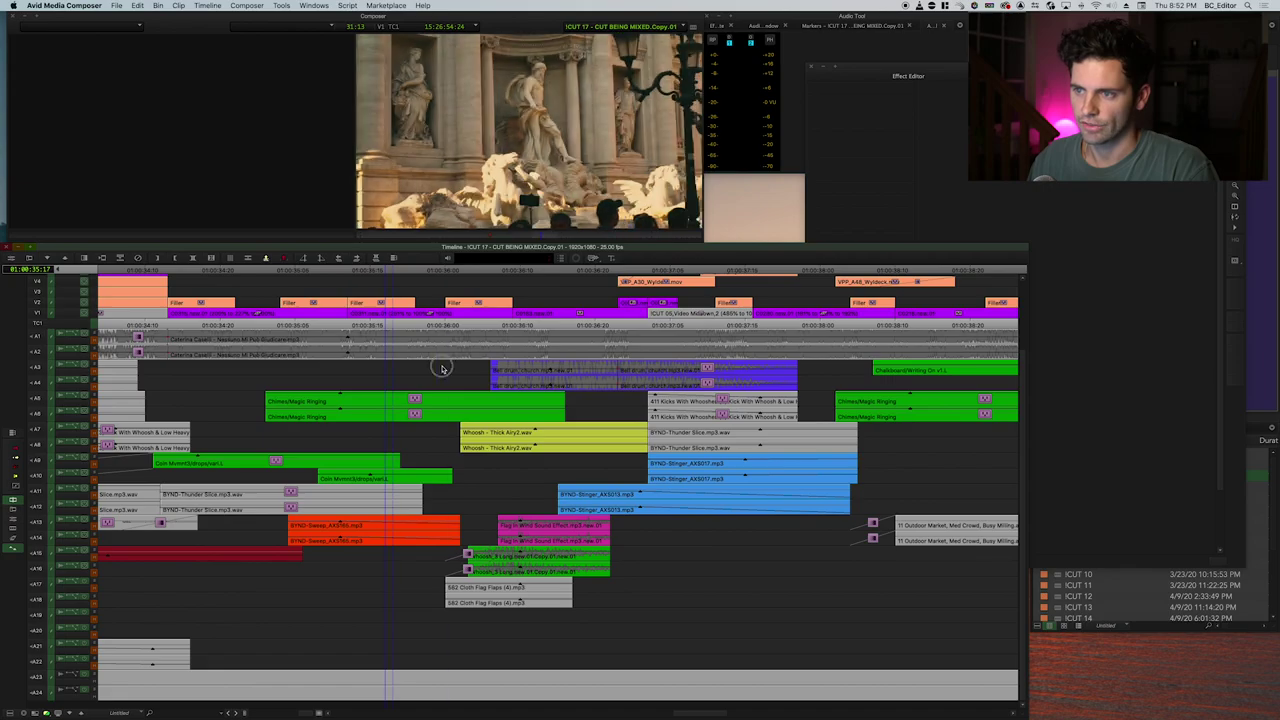
# Return to the statue-against-sky shot near 01:00:31:09 and scrub its transition to the sepia street frame at 01:00:32:01.
pyautogui.click(442, 368)
pyautogui.press('super+[')
pyautogui.moveTo(367, 333); pyautogui.dragTo(191, 334)
pyautogui.press('super+]')
pyautogui.scroll(3, 303, 337)
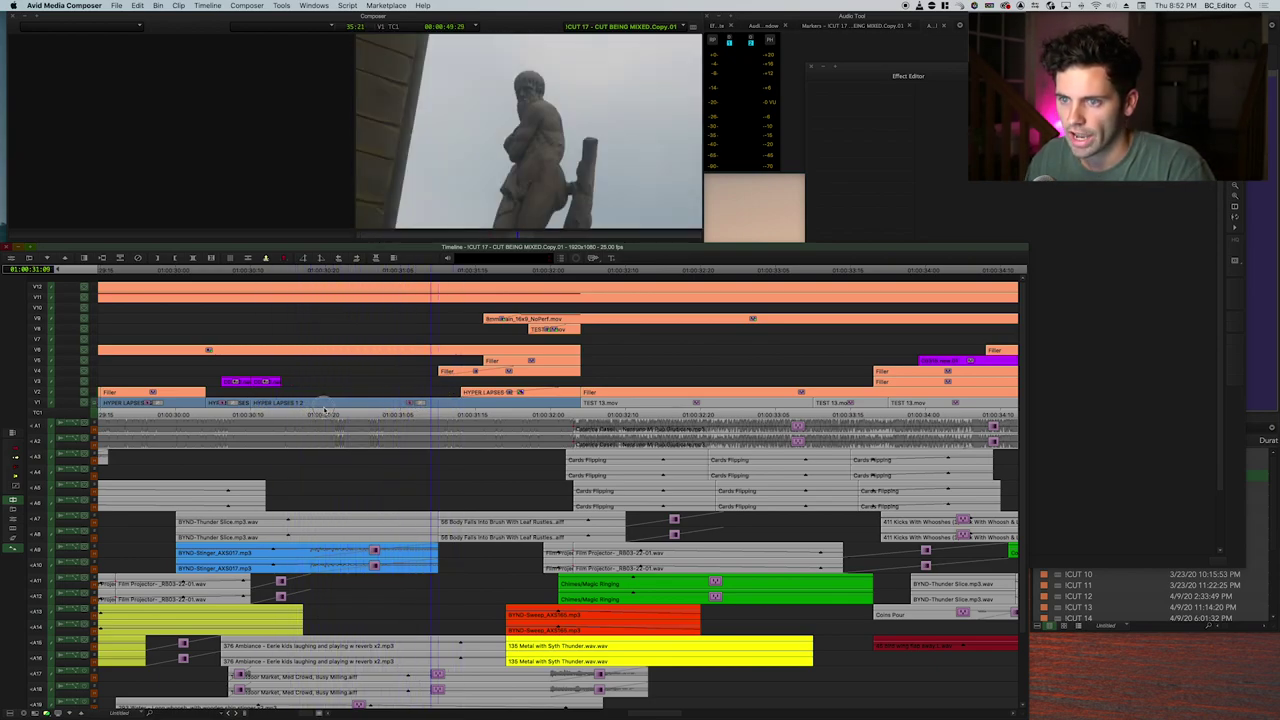
pyautogui.moveTo(324, 409); pyautogui.dragTo(176, 405)
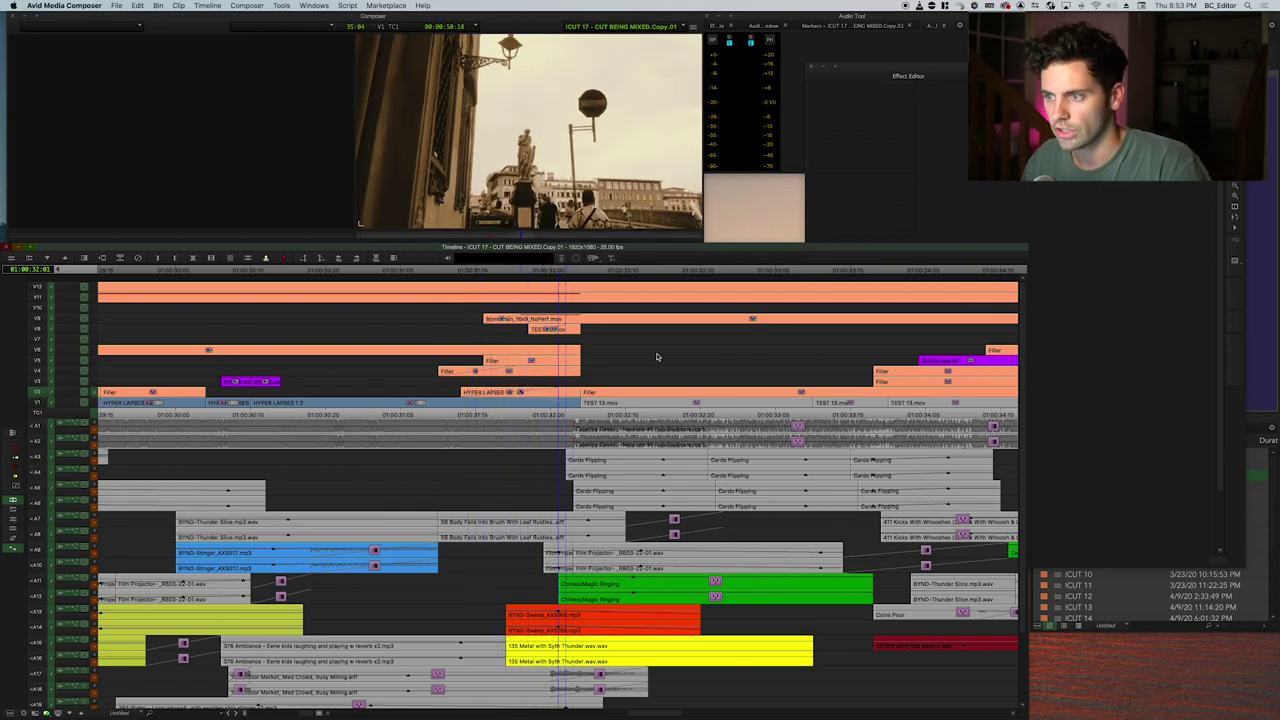
# Adjust the Curves color correction of the V2 hyperlapse clip at 01:00:32:01 and return to the editing layout.
pyautogui.hotkey('shift', 'F8')
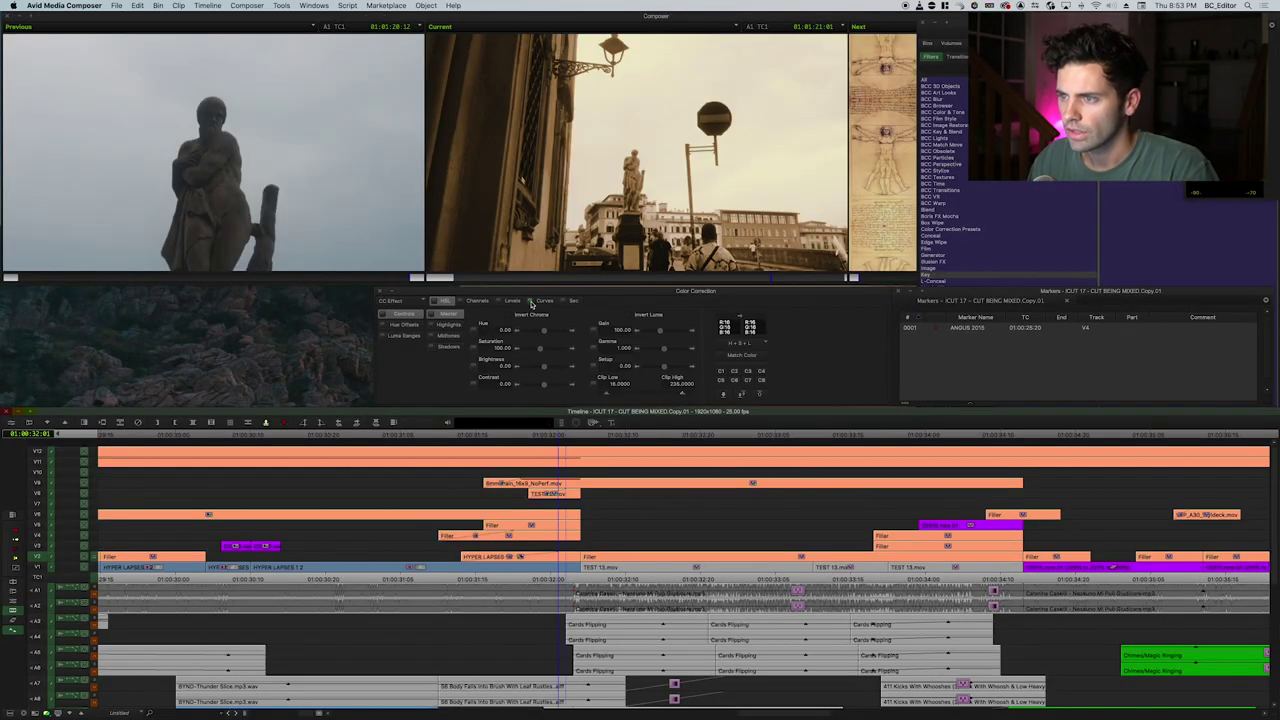
pyautogui.click(534, 301)
pyautogui.moveTo(721, 316); pyautogui.dragTo(718, 326)
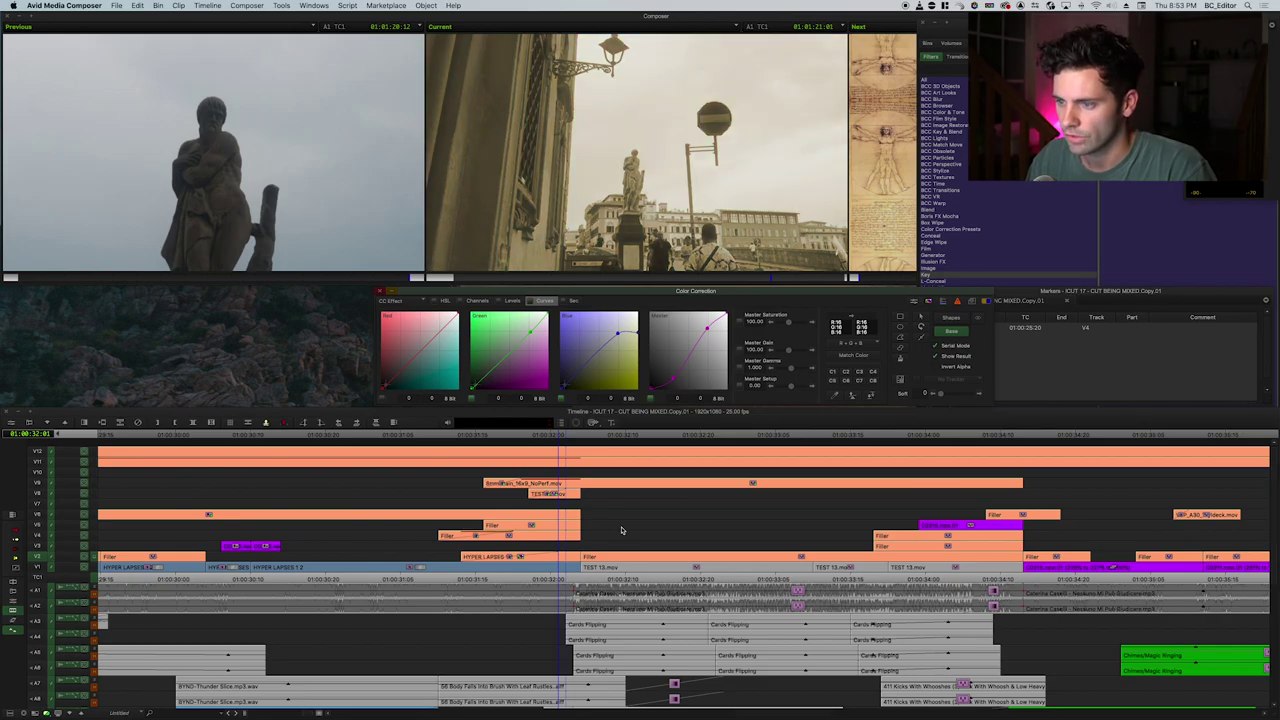
pyautogui.click(116, 5)
pyautogui.moveTo(282, 6)
pyautogui.click(466, 188)
pyautogui.hotkey('shift', 'F11')
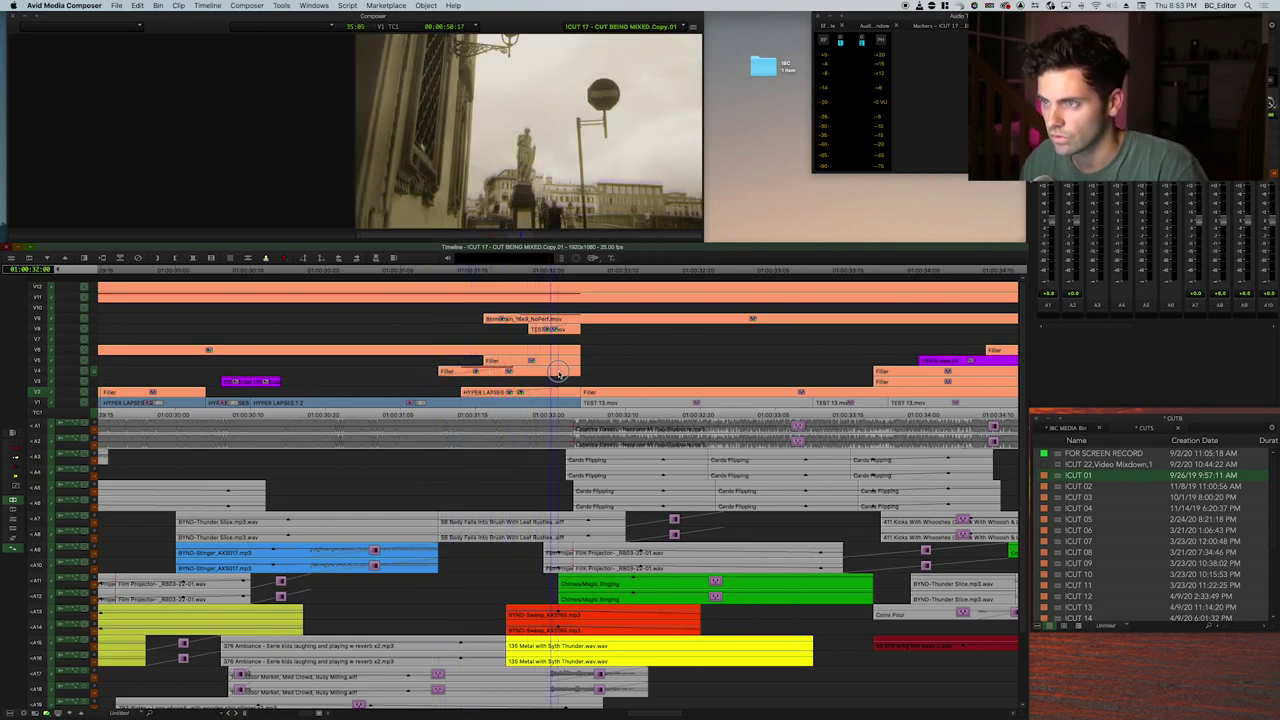
# Inspect the color correction and Tritone effects on the V2 hyperlapse clip, and the RGB Offset effect on the V4 filler.
pyautogui.press('F8')
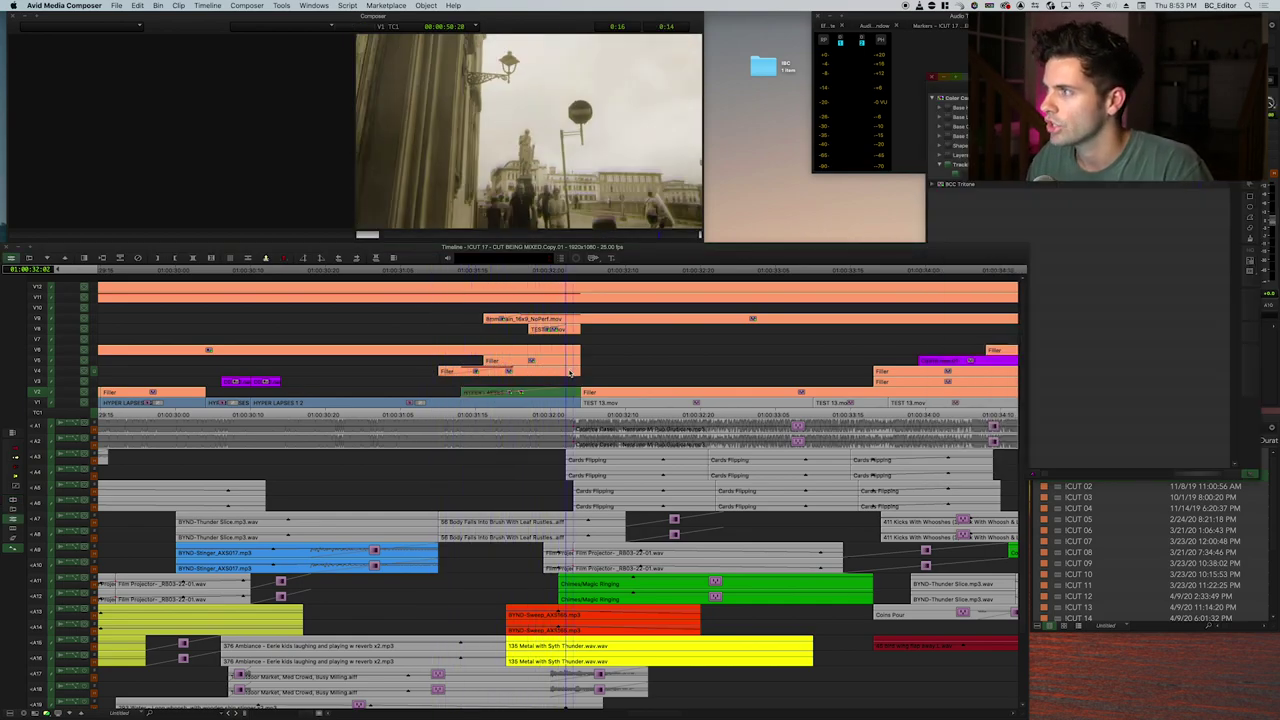
pyautogui.click(565, 374)
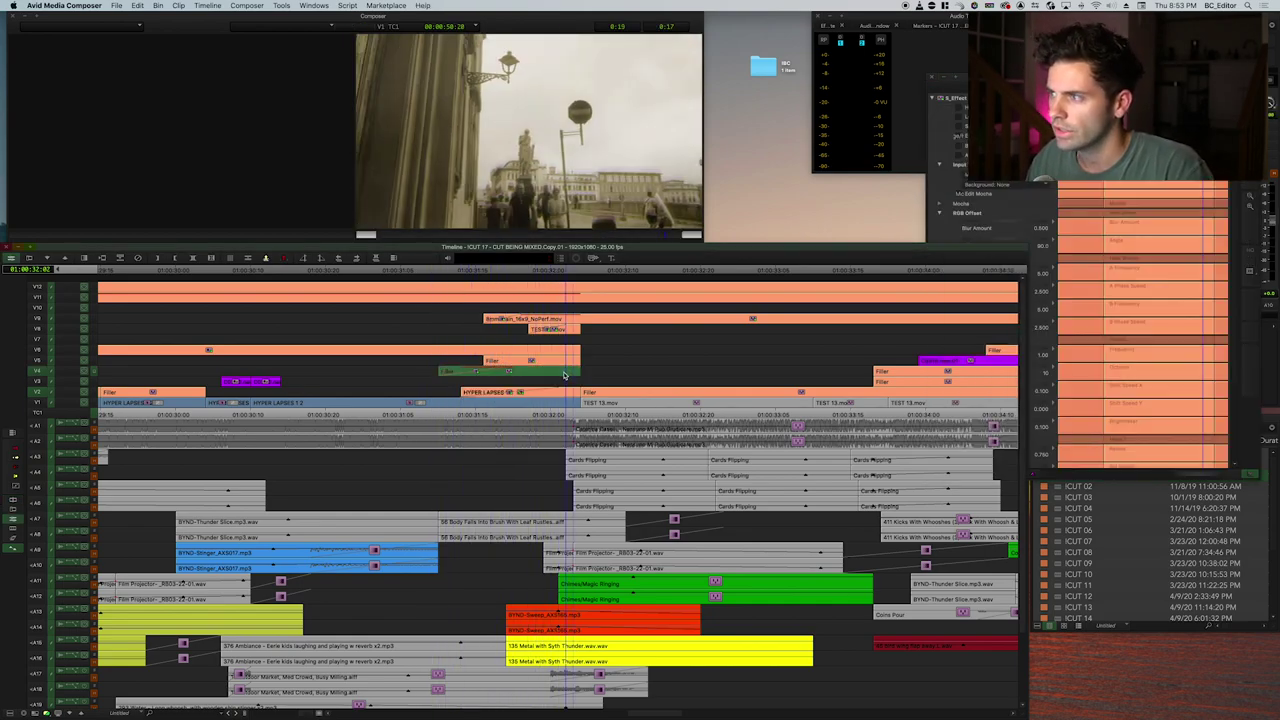
pyautogui.click(931, 77)
pyautogui.click(536, 368)
pyautogui.press('shift+super+a')
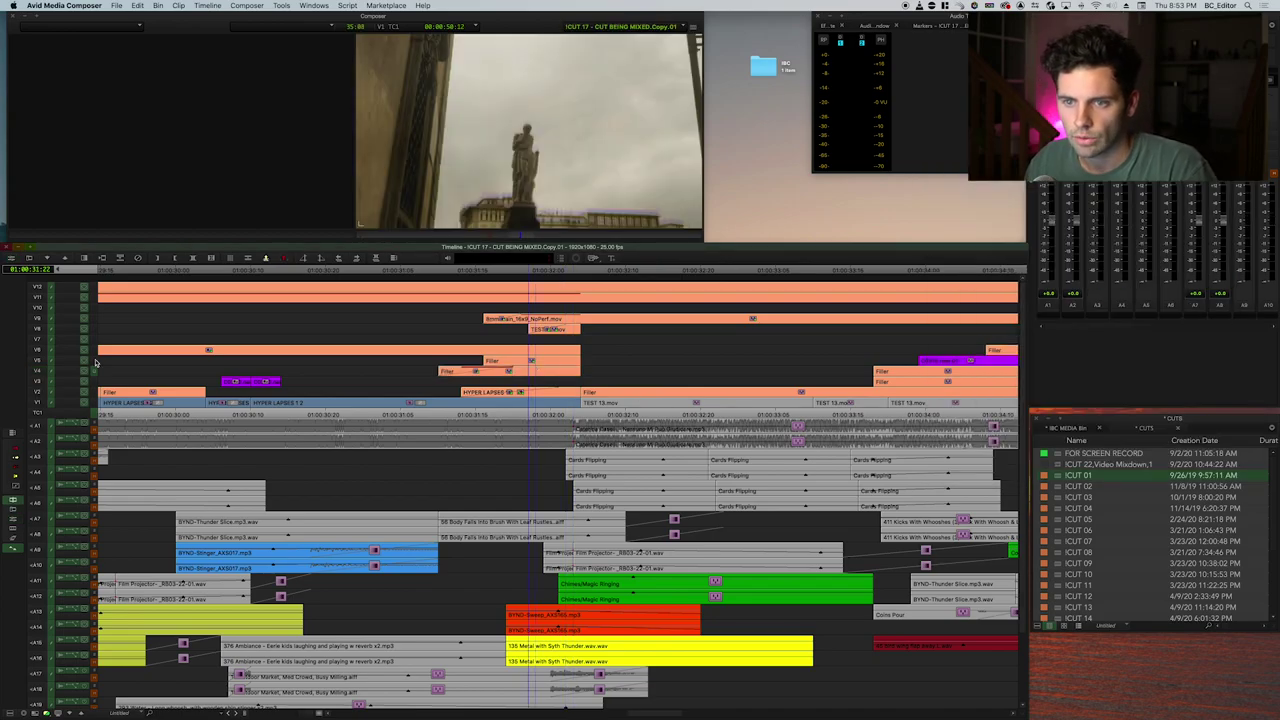
# Inspect the warp effect parameters of the V5 filler, including Roll and Z Dist, and scrub its rotation to 01:00:32:00.
pyautogui.click(542, 367)
pyautogui.click(542, 363)
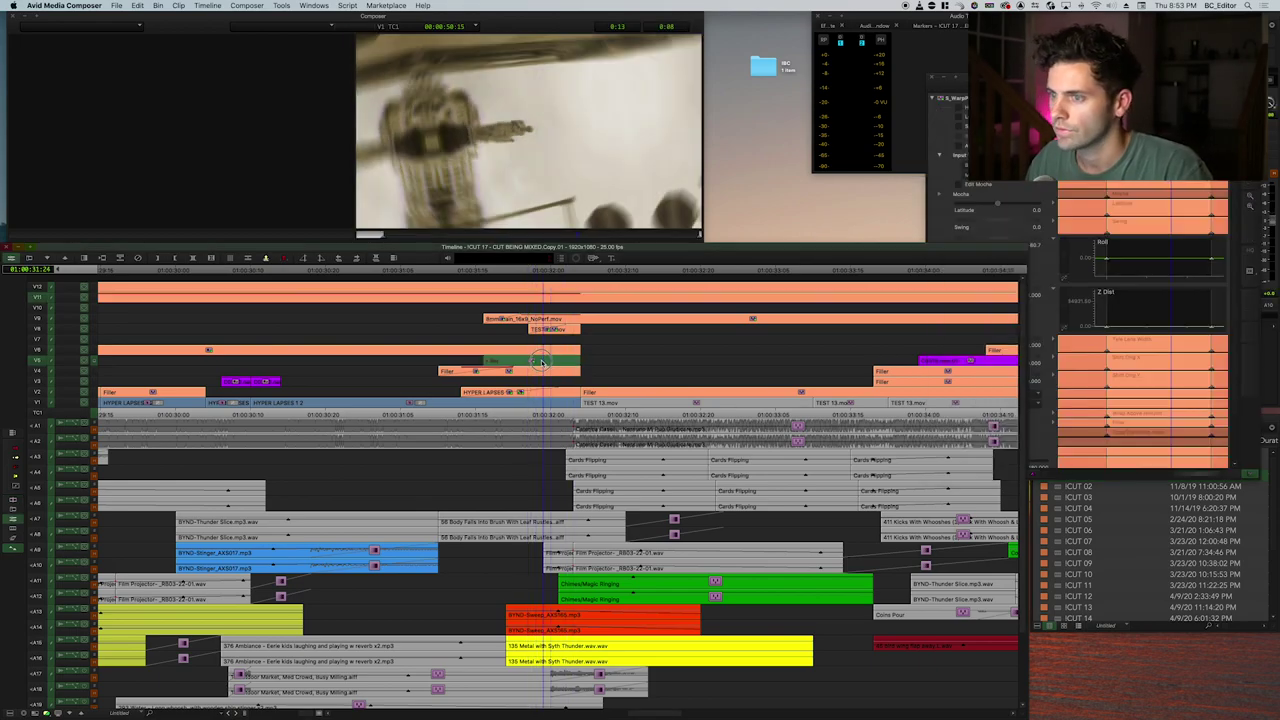
pyautogui.click(672, 308)
pyautogui.click(602, 383)
pyautogui.click(488, 364)
pyautogui.moveTo(450, 360); pyautogui.dragTo(537, 365)
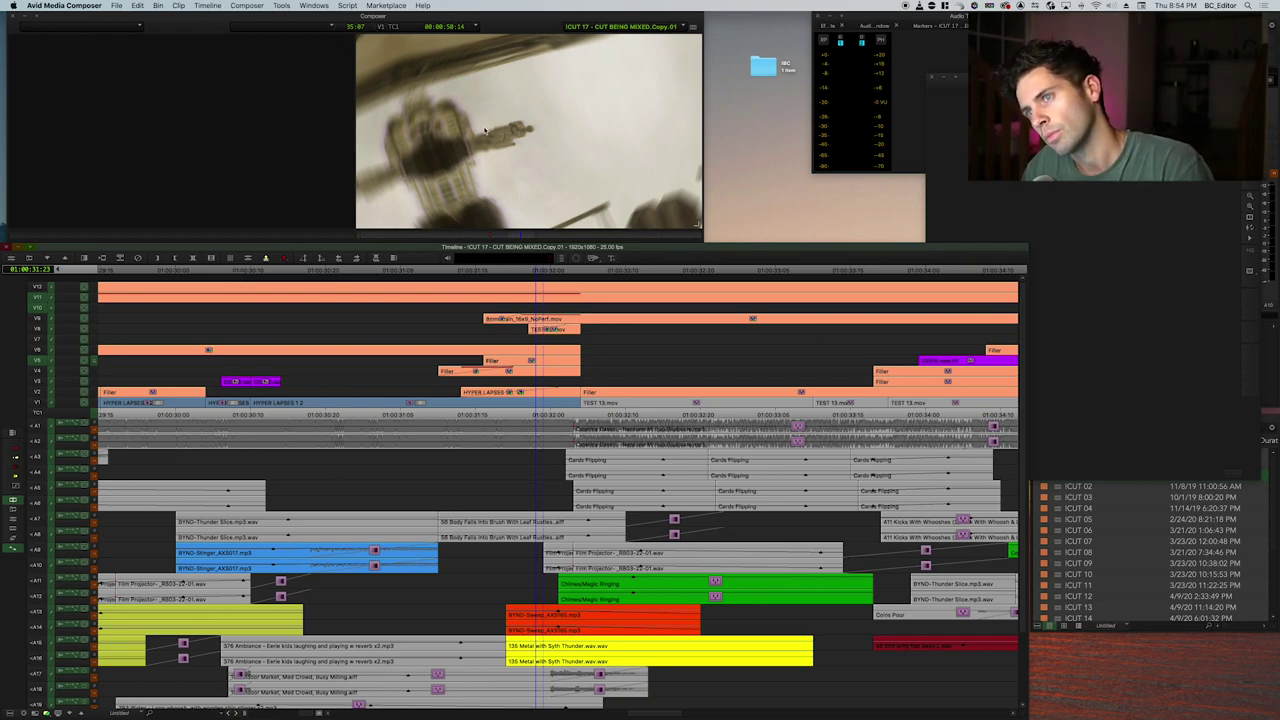
pyautogui.moveTo(472, 378); pyautogui.dragTo(553, 372)
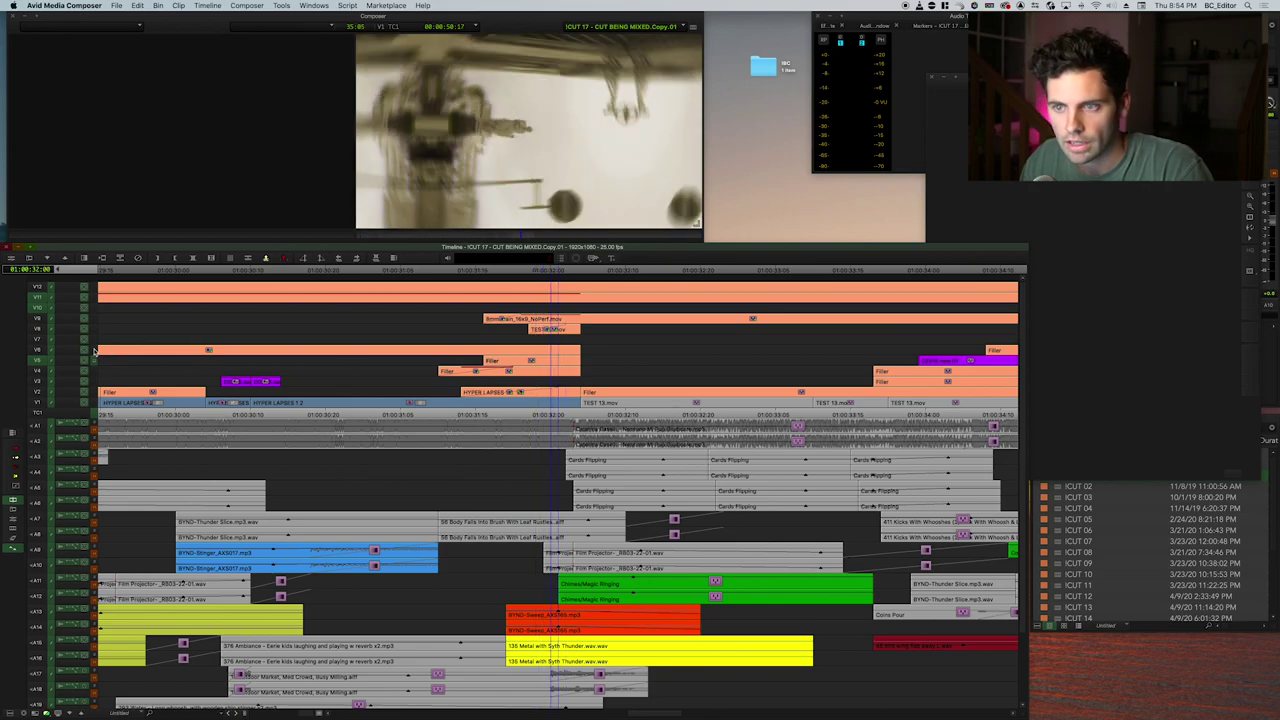
# Preview the rotating transition past 01:00:32:00 into the parchment drawings, up to 01:00:32:14.
pyautogui.press('ctrl+super+Up')
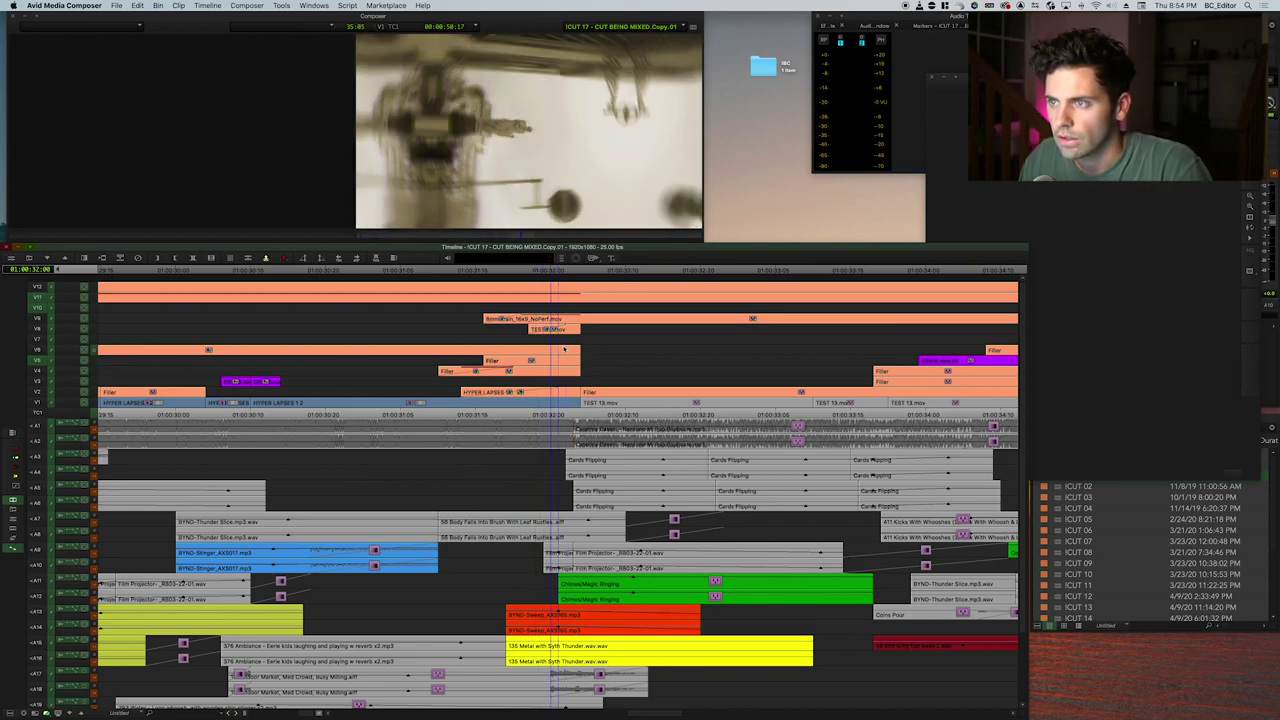
pyautogui.press('space')
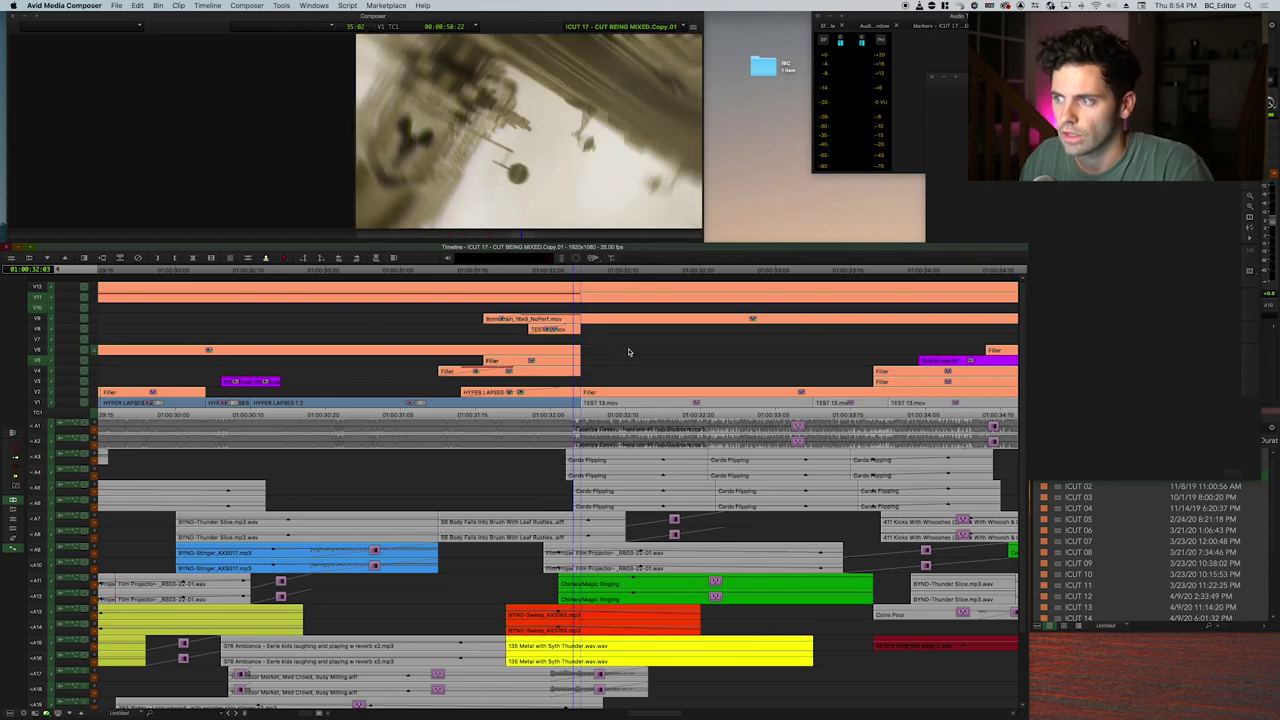
pyautogui.press('super+[')
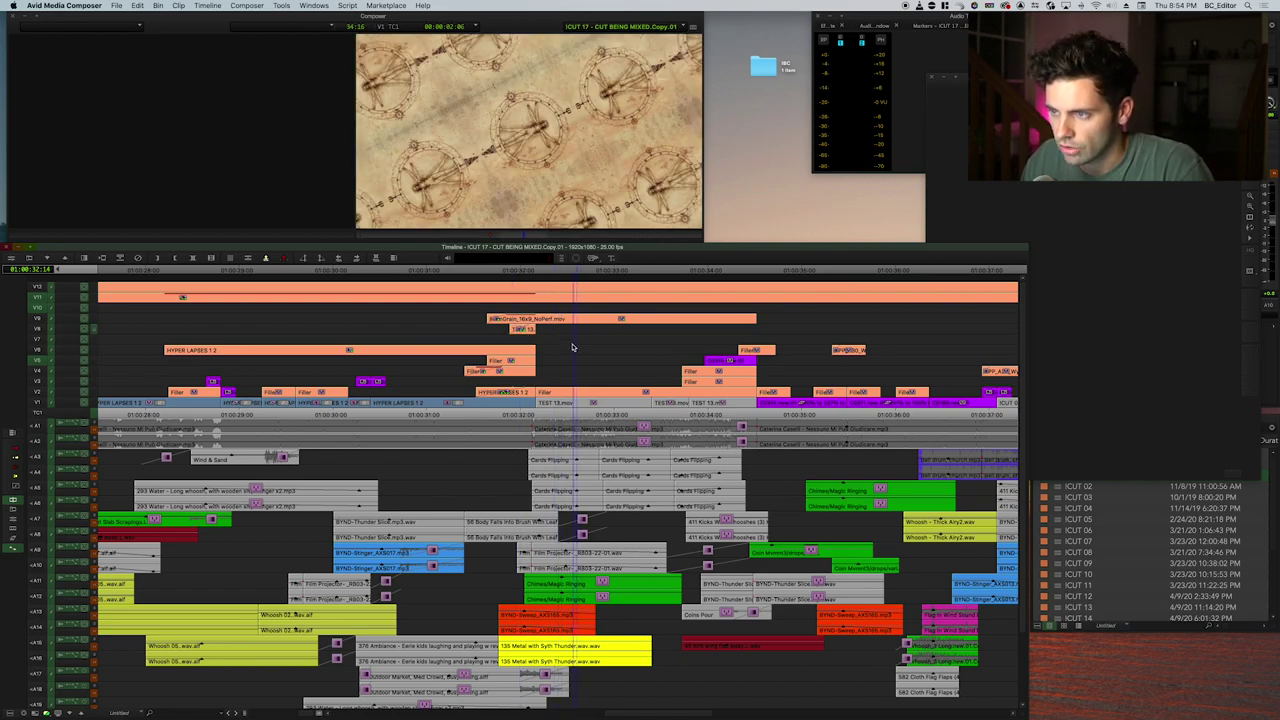
pyautogui.press('super+bracketright')
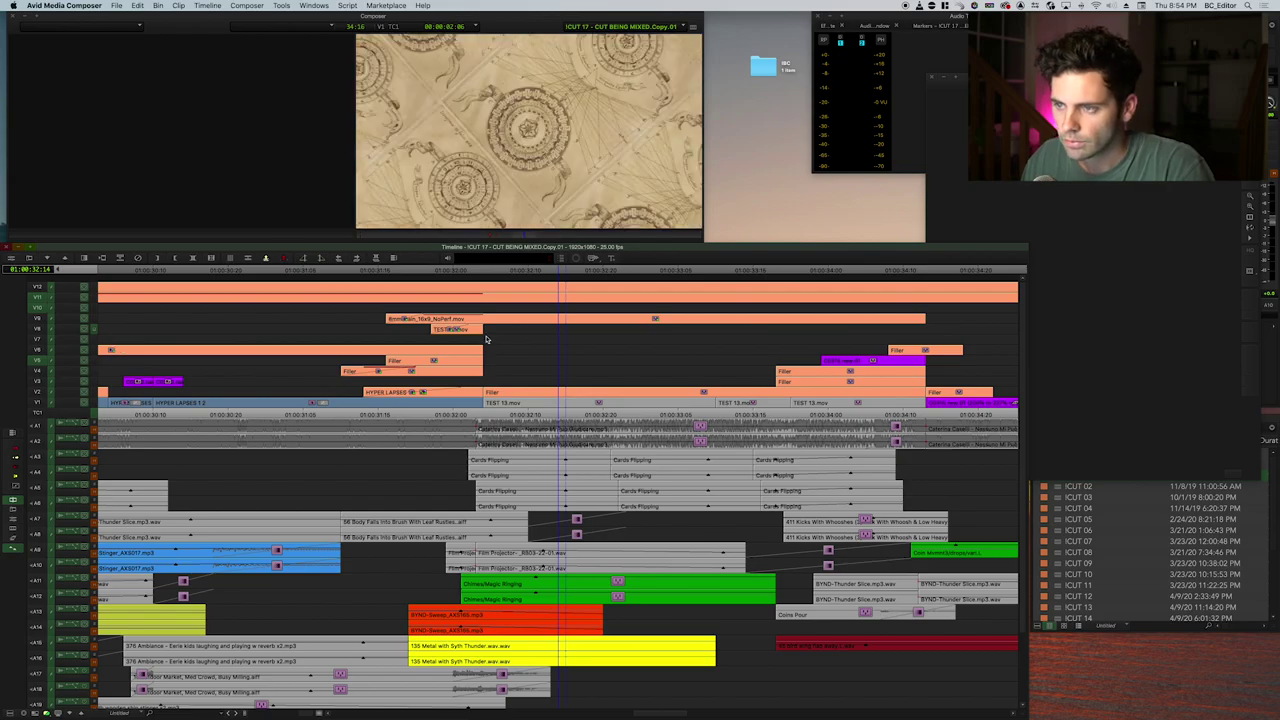
# Undo the recent effect edits until the V6 effect is back to the plain Radial Blur filler without the AniMatte.
pyautogui.press('super+bracketleft')
pyautogui.click(347, 317)
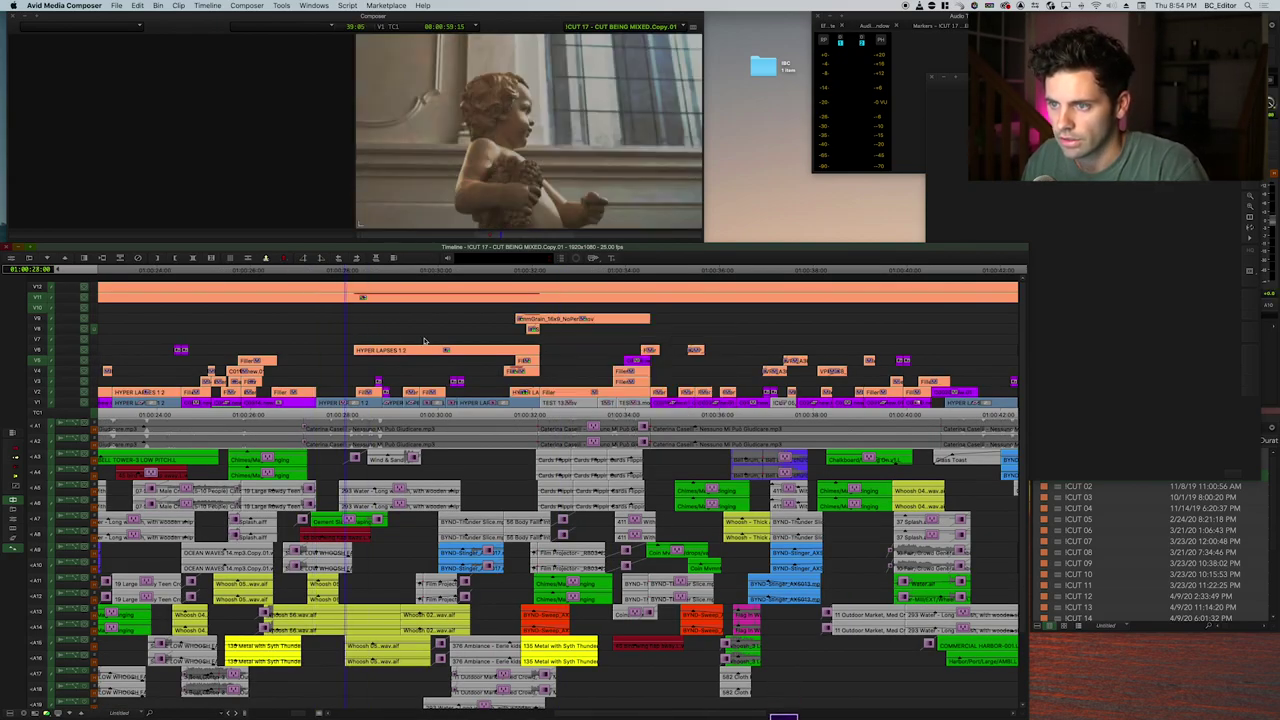
pyautogui.press('super+z')
pyautogui.press('super+z')
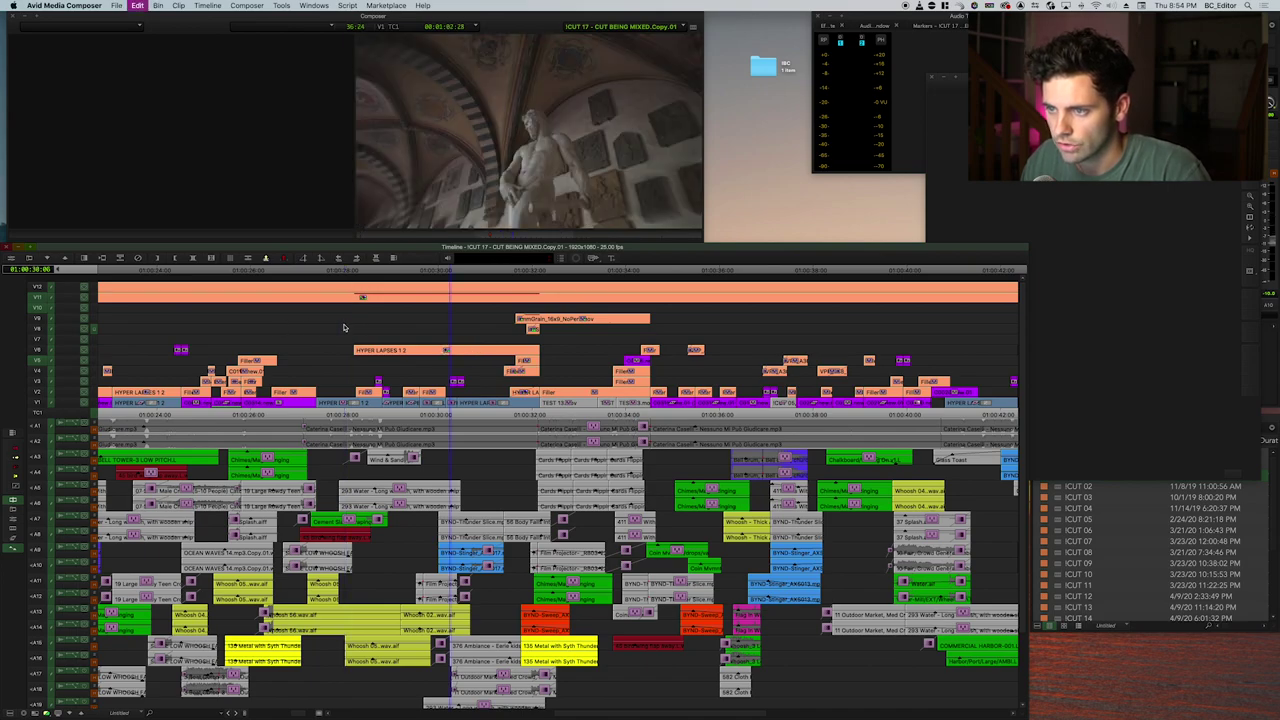
pyautogui.click(345, 332)
pyautogui.press('super+z')
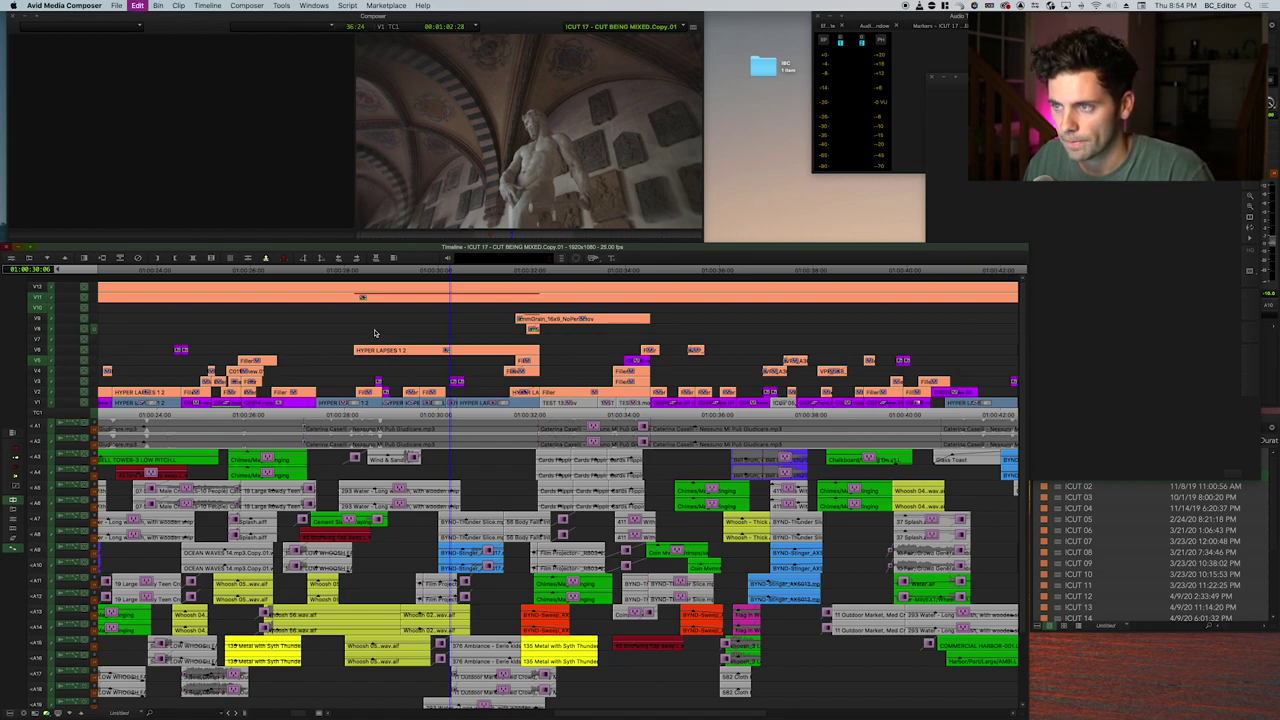
pyautogui.click(394, 326)
pyautogui.press('super+z')
pyautogui.press('super+z')
pyautogui.click(470, 329)
pyautogui.press('super+z')
pyautogui.press('super+z')
pyautogui.press('super+z')
pyautogui.press('super+z')
pyautogui.press('super+z')
pyautogui.press('super+z')
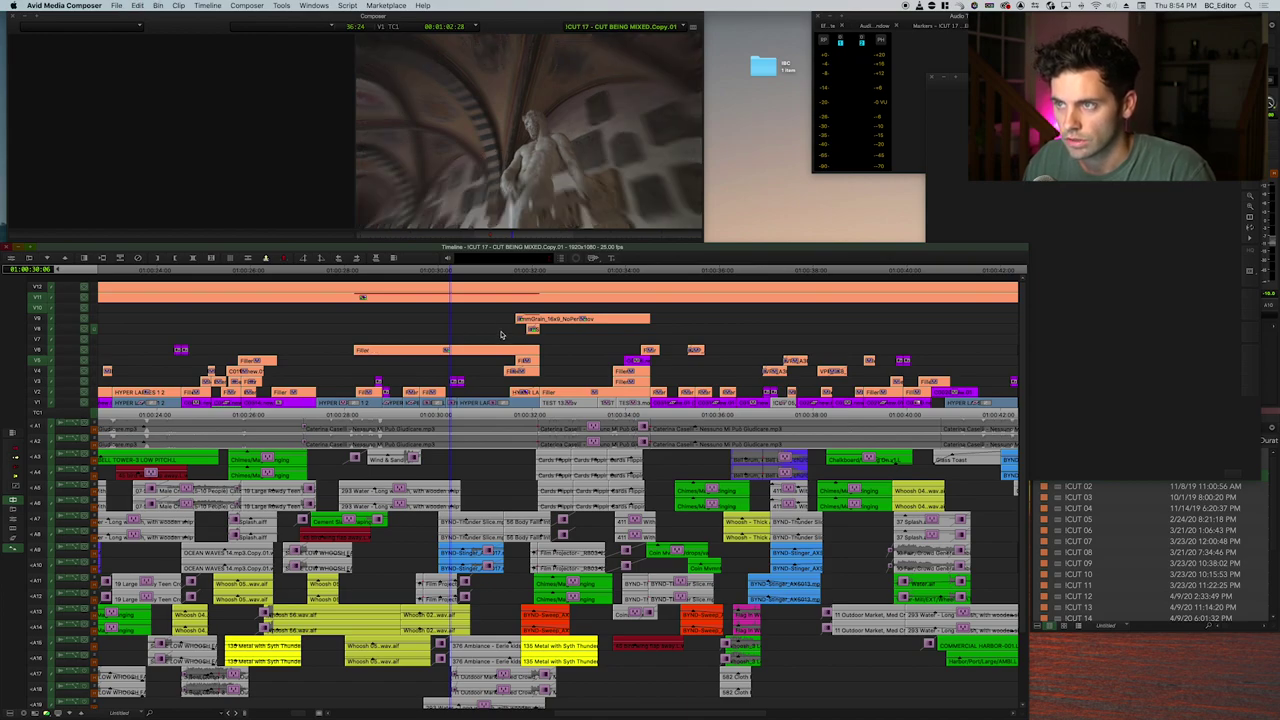
pyautogui.press('super+z')
pyautogui.press('super+z')
# Review the transition into the parchment drawings at 01:00:32:03 and its audio tracks, and scrub back to 01:00:31:23.
pyautogui.moveTo(476, 275); pyautogui.dragTo(519, 277)
pyautogui.press('super+]')
pyautogui.press('super+]')
pyautogui.moveTo(626, 351); pyautogui.dragTo(641, 353)
pyautogui.press('shift+super+a')
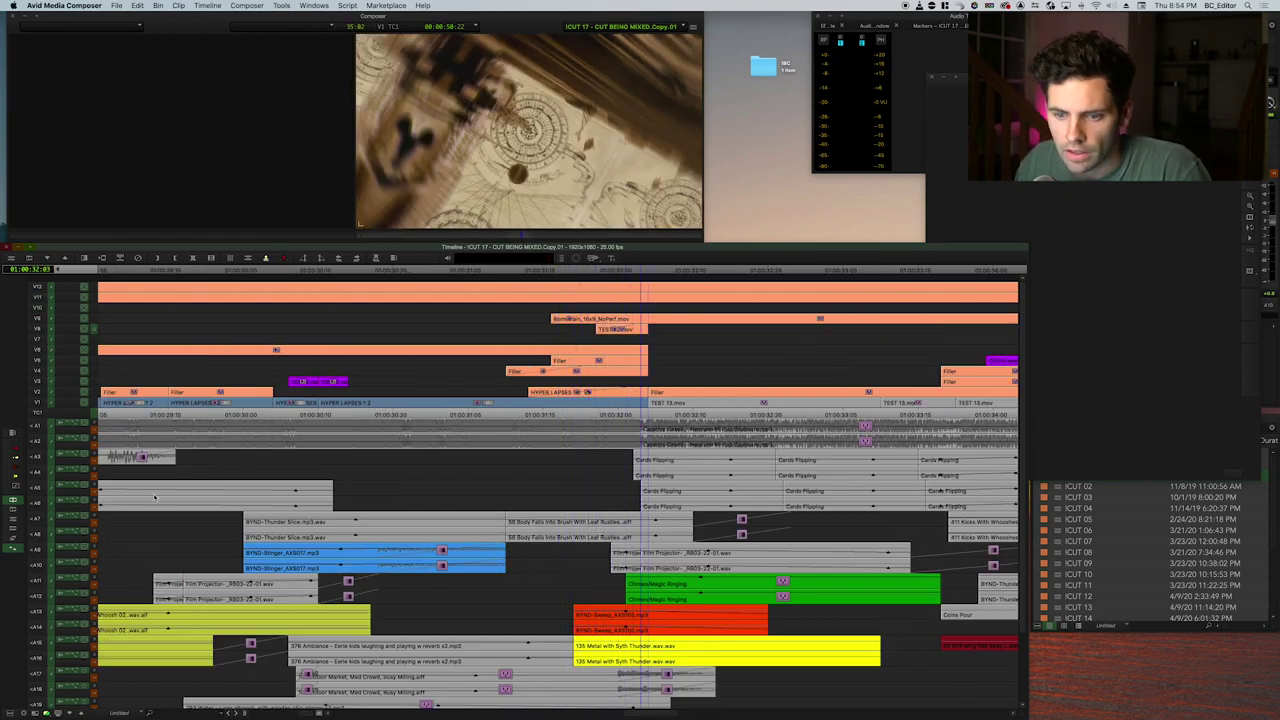
pyautogui.scroll(-2, 247, 470)
pyautogui.scroll(-2, 247, 470)
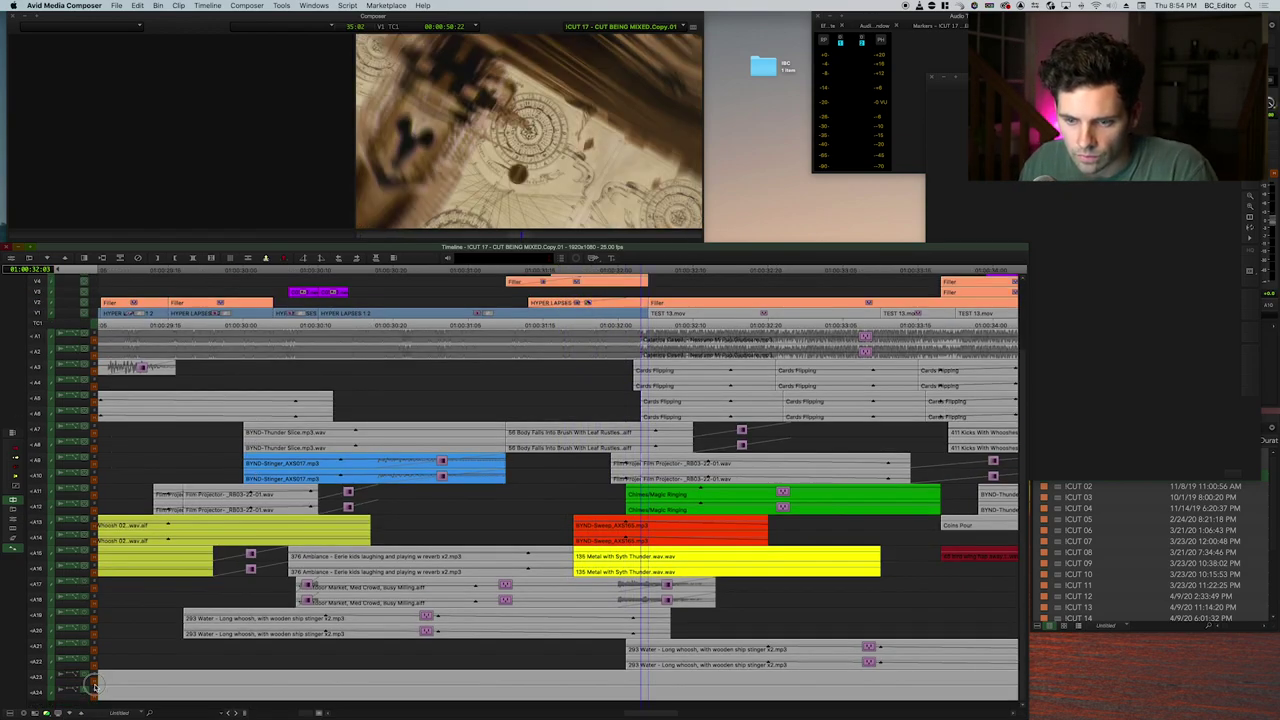
pyautogui.scroll(3, 215, 661)
pyautogui.moveTo(605, 350); pyautogui.dragTo(575, 338)
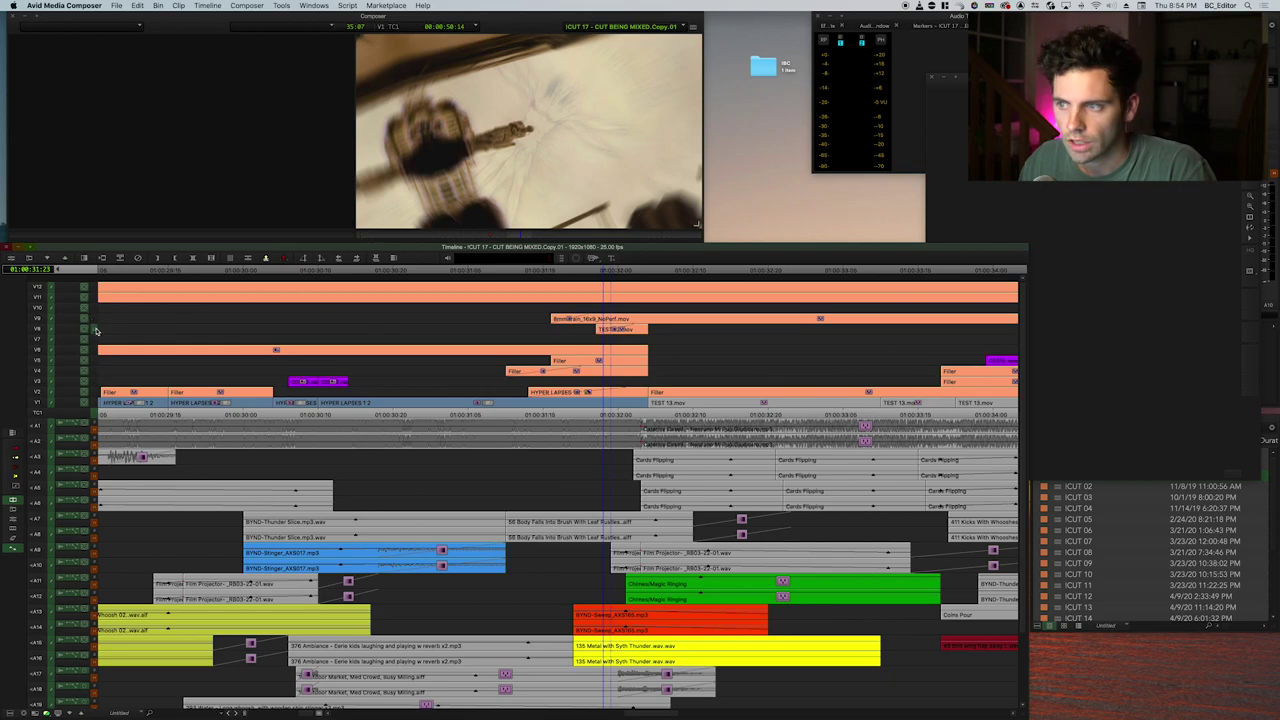
# Check the layer effect parameters of the TEST 13.mov clip on V8 at 01:00:32:02.
pyautogui.click(634, 336)
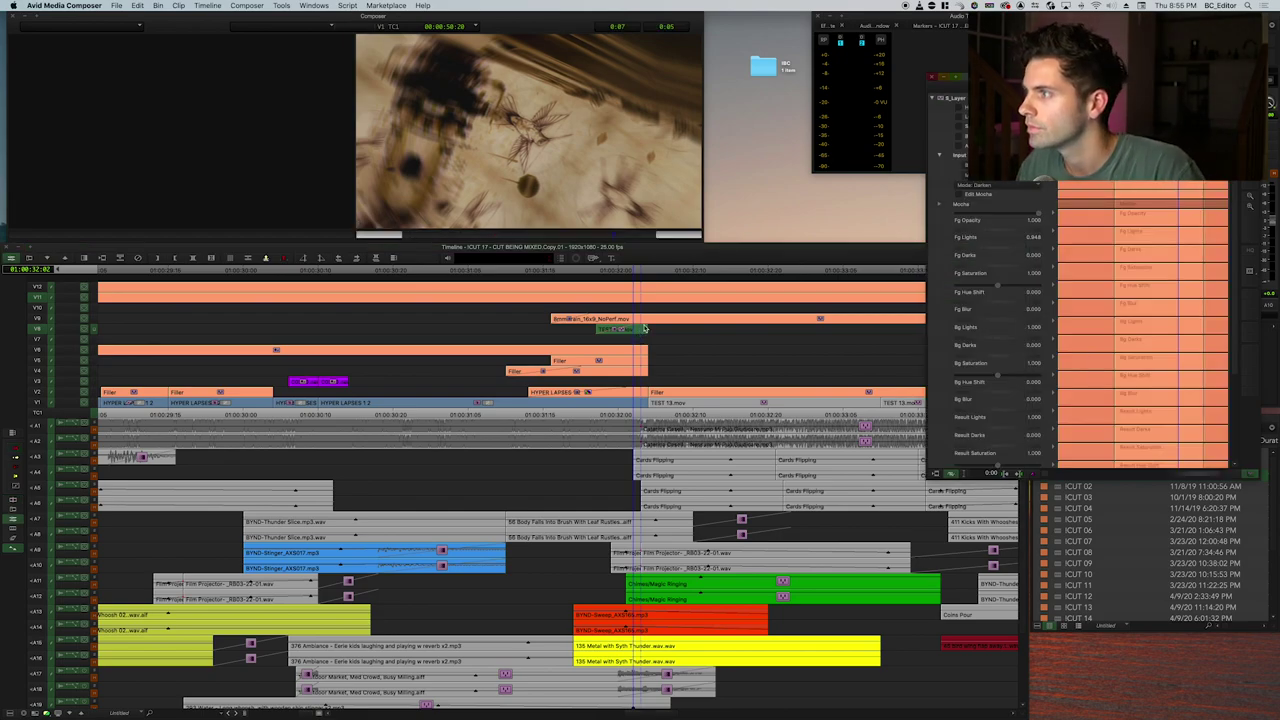
pyautogui.press('y')
pyautogui.click(637, 337)
pyautogui.press('Left')
pyautogui.press('Right')
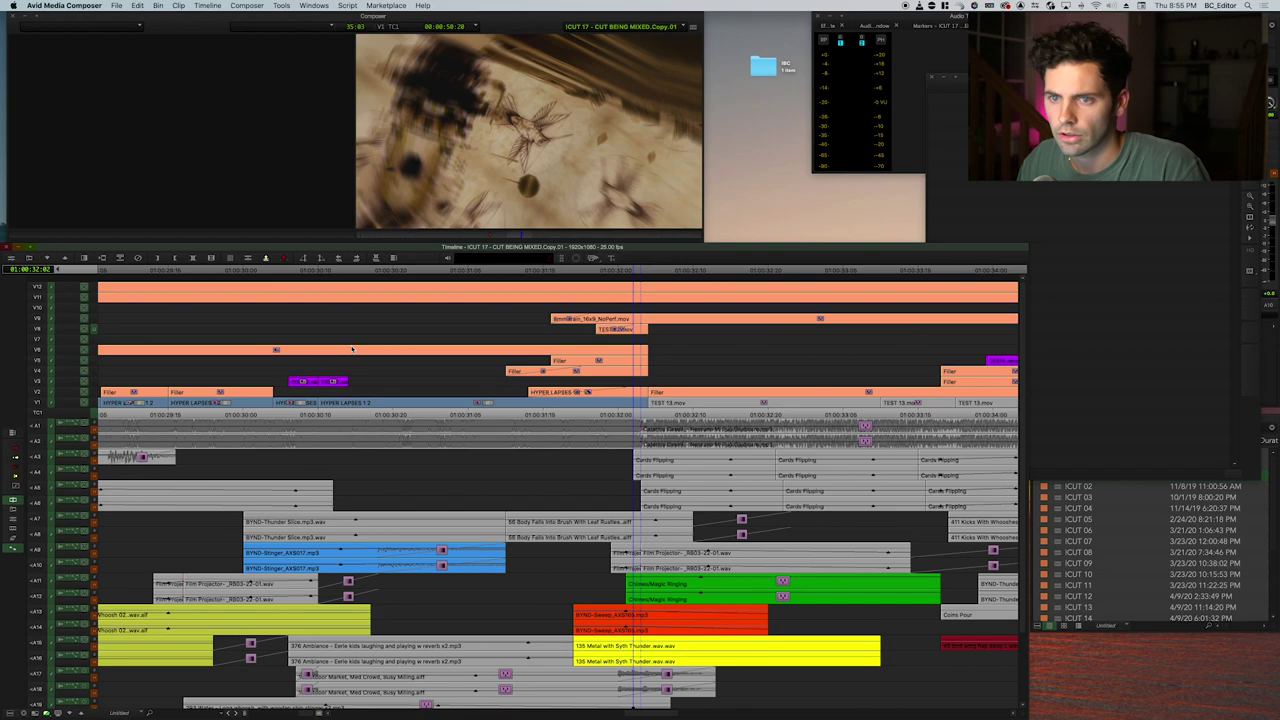
# Select track V8 and match frame its TEST 13.mov clip into the source monitor.
pyautogui.click(38, 330)
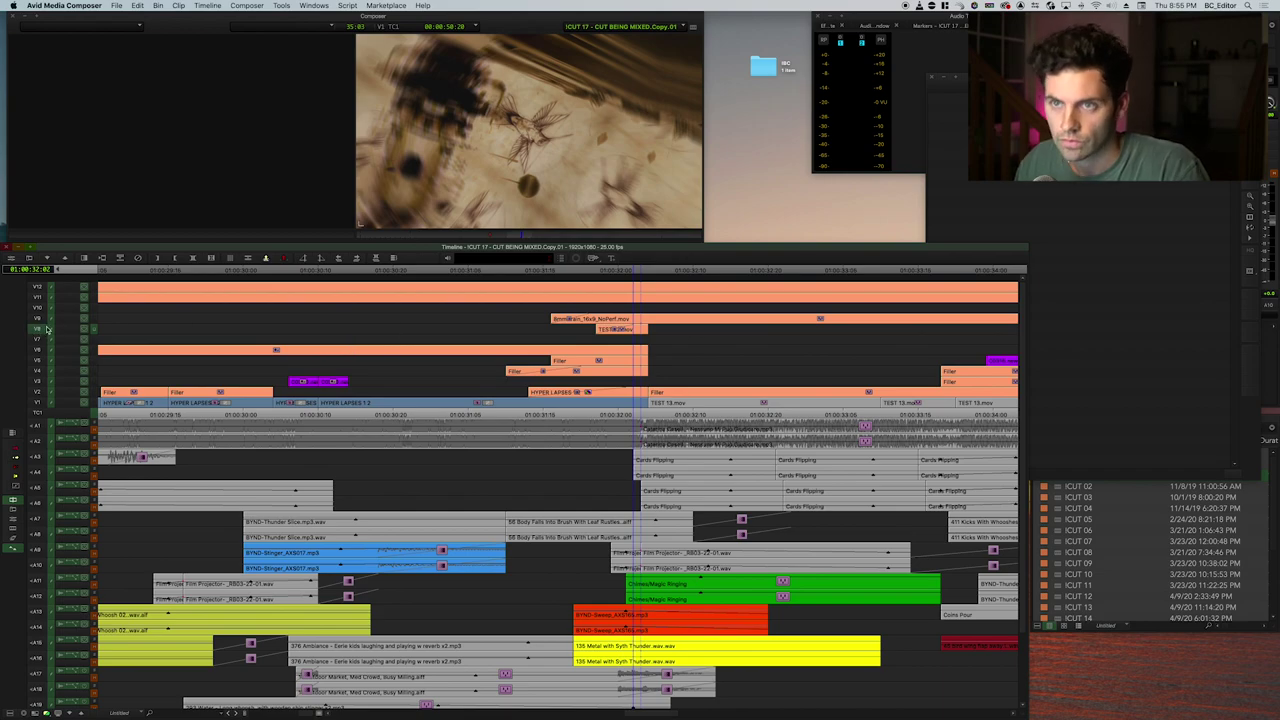
pyautogui.press('n')
# Try the Normal mode on the V8 clip's layer effect at 01:00:32:03 and set the mode back to Darken.
pyautogui.moveTo(665, 342)
pyautogui.mouseDown()
pyautogui.moveTo(606, 316)
pyautogui.moveTo(652, 313)
pyautogui.moveTo(605, 320)
pyautogui.moveTo(654, 318)
pyautogui.moveTo(610, 320)
pyautogui.moveTo(669, 331)
pyautogui.mouseUp()
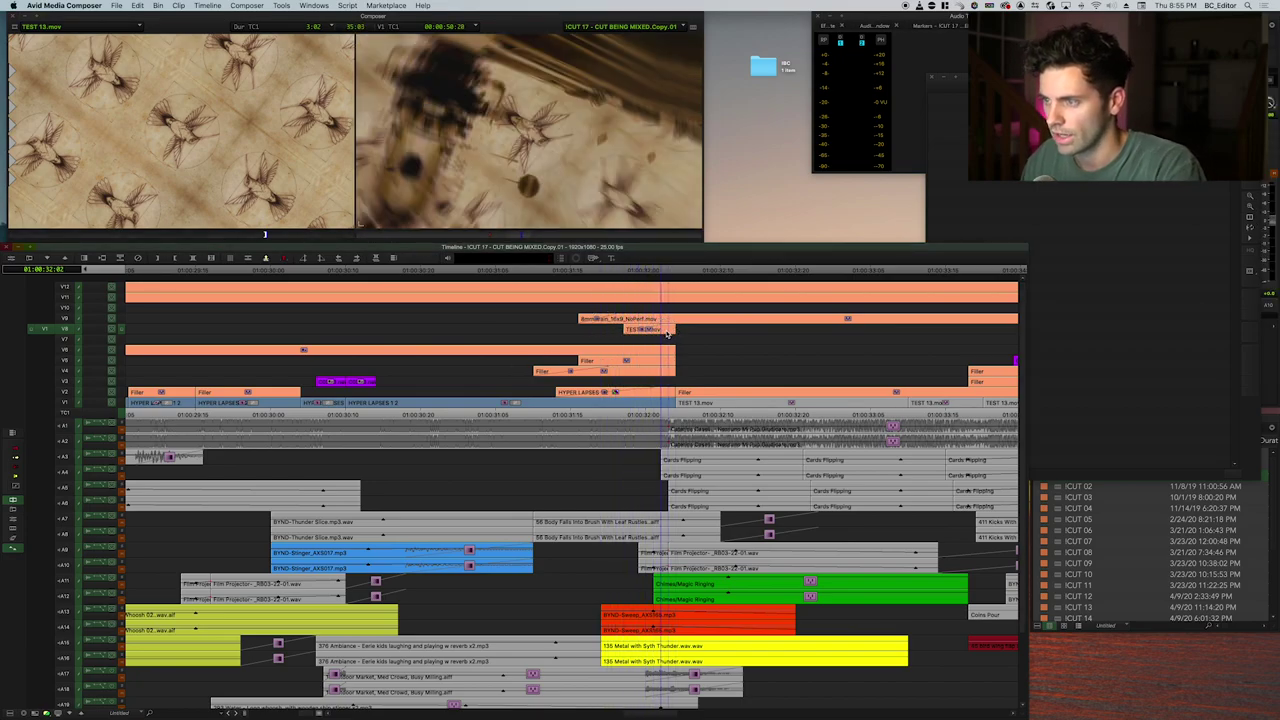
pyautogui.hotkey('shift', 'F10')
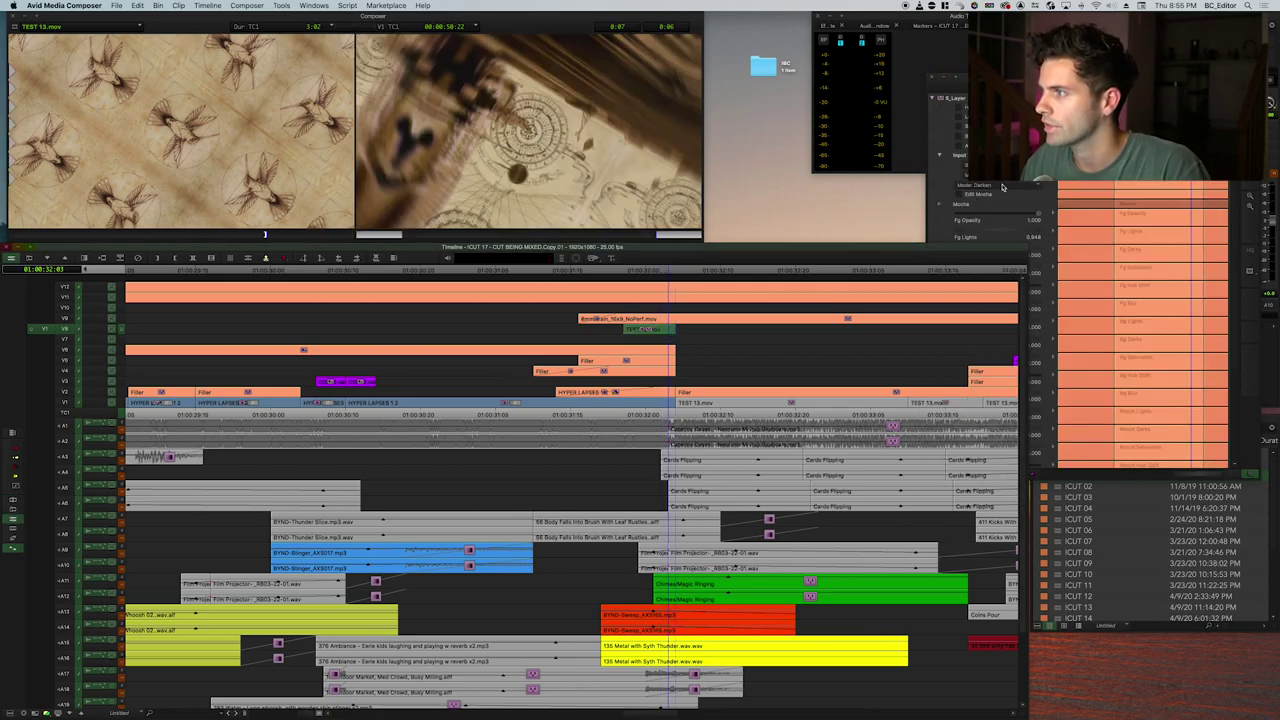
pyautogui.click(983, 188)
pyautogui.click(983, 195)
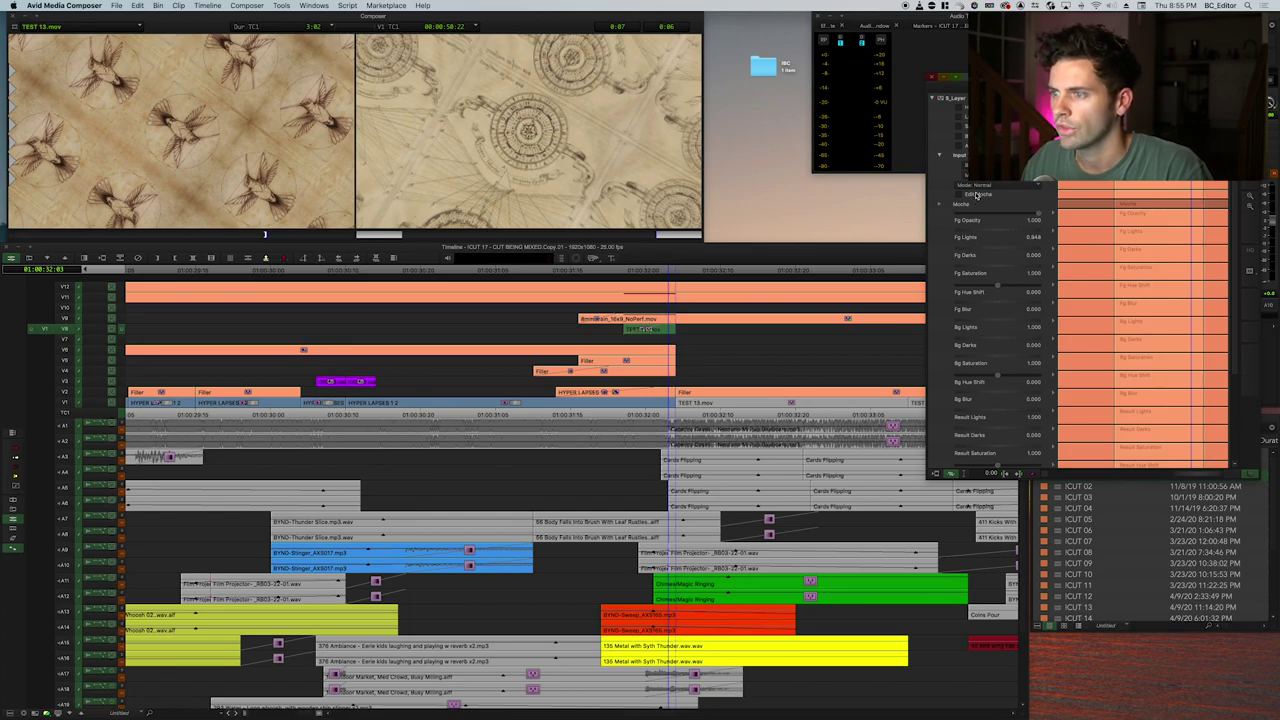
pyautogui.click(979, 190)
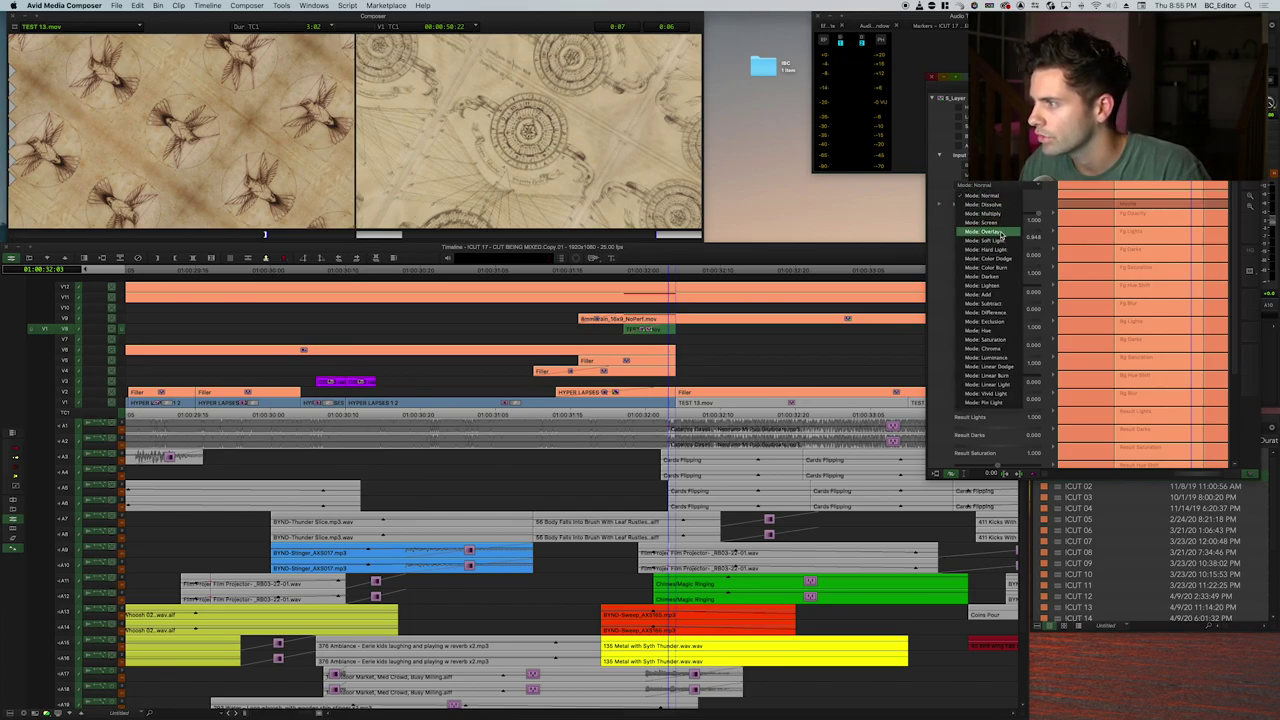
pyautogui.click(1009, 281)
# Monitor the video up to V12 and scrub from the statue shot at 01:00:31:12 through the finished transition to 01:00:33:06.
pyautogui.moveTo(626, 331); pyautogui.dragTo(554, 328)
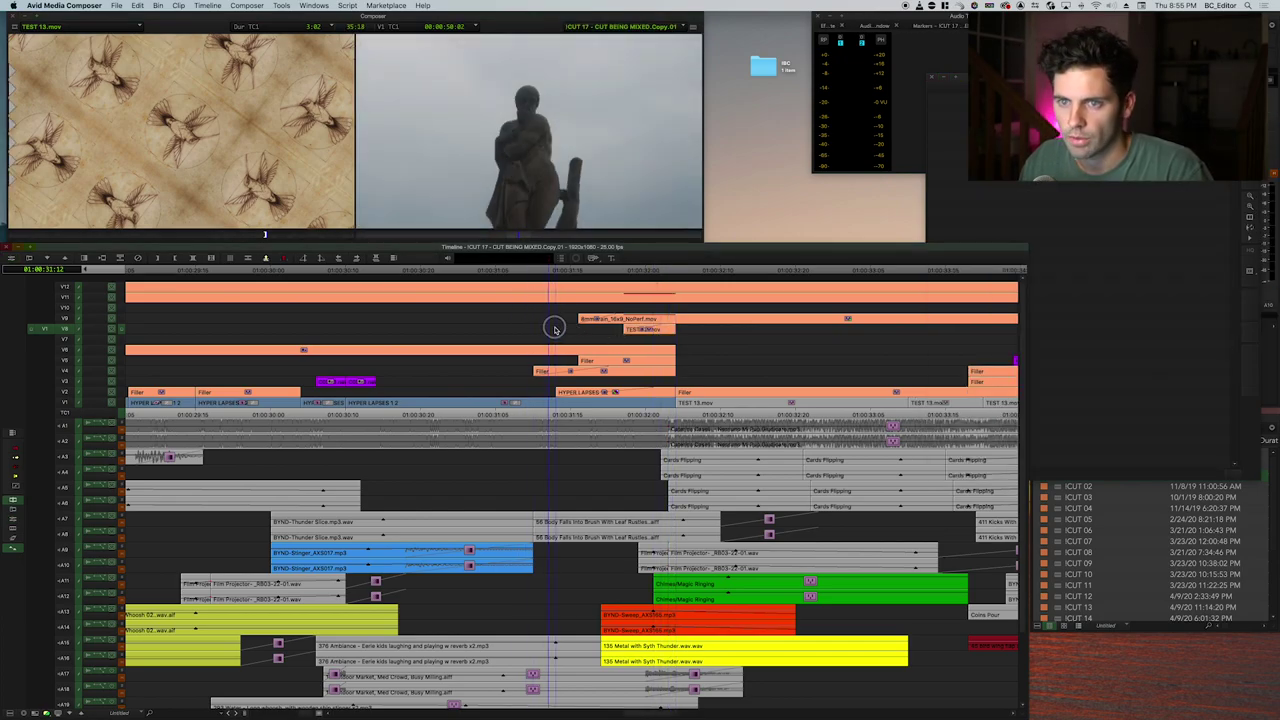
pyautogui.click(121, 288)
pyautogui.moveTo(664, 327); pyautogui.dragTo(719, 326)
pyautogui.press('Up')
pyautogui.press('Up')
pyautogui.press('Down')
pyautogui.press('Down')
pyautogui.press('Left')
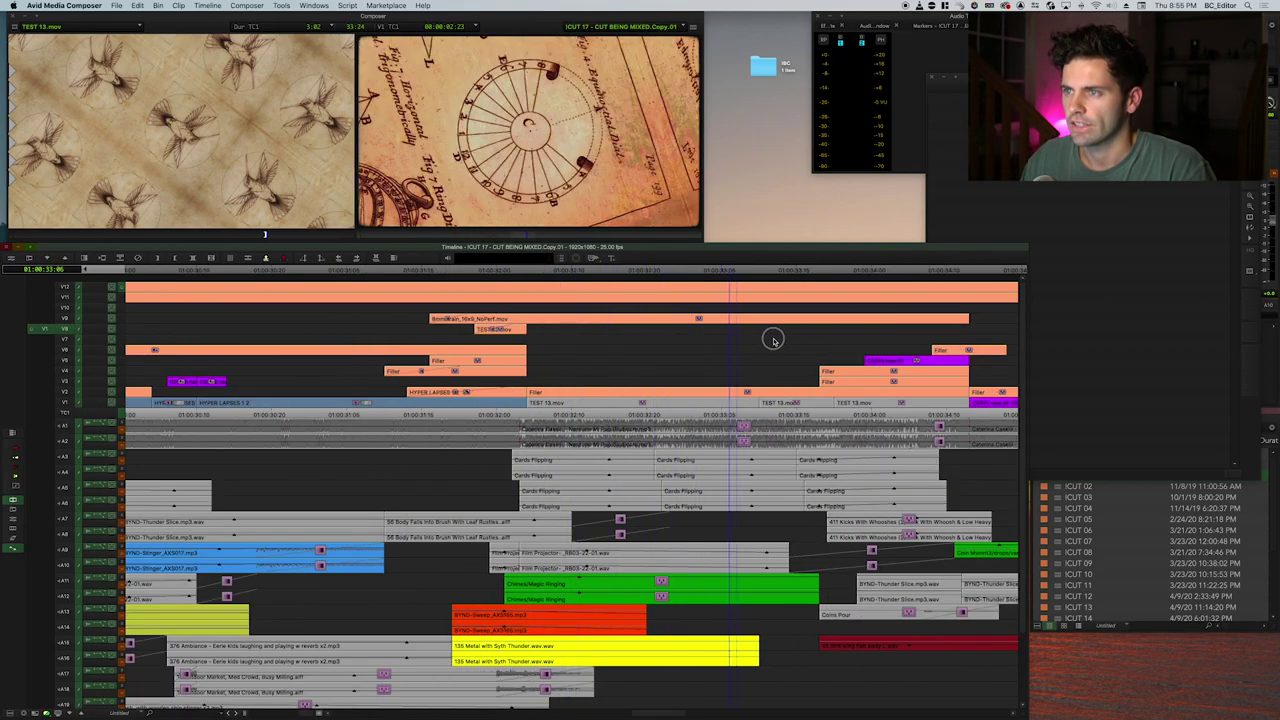
# Review the coin montage by scrubbing and playing from 01:00:33:06 to the hand holding up the coin at 01:00:34:12.
pyautogui.hotkey('ctrl', '[')
pyautogui.press('super+]')
pyautogui.press('super+]')
pyautogui.moveTo(517, 361); pyautogui.dragTo(445, 352)
pyautogui.press('super+]')
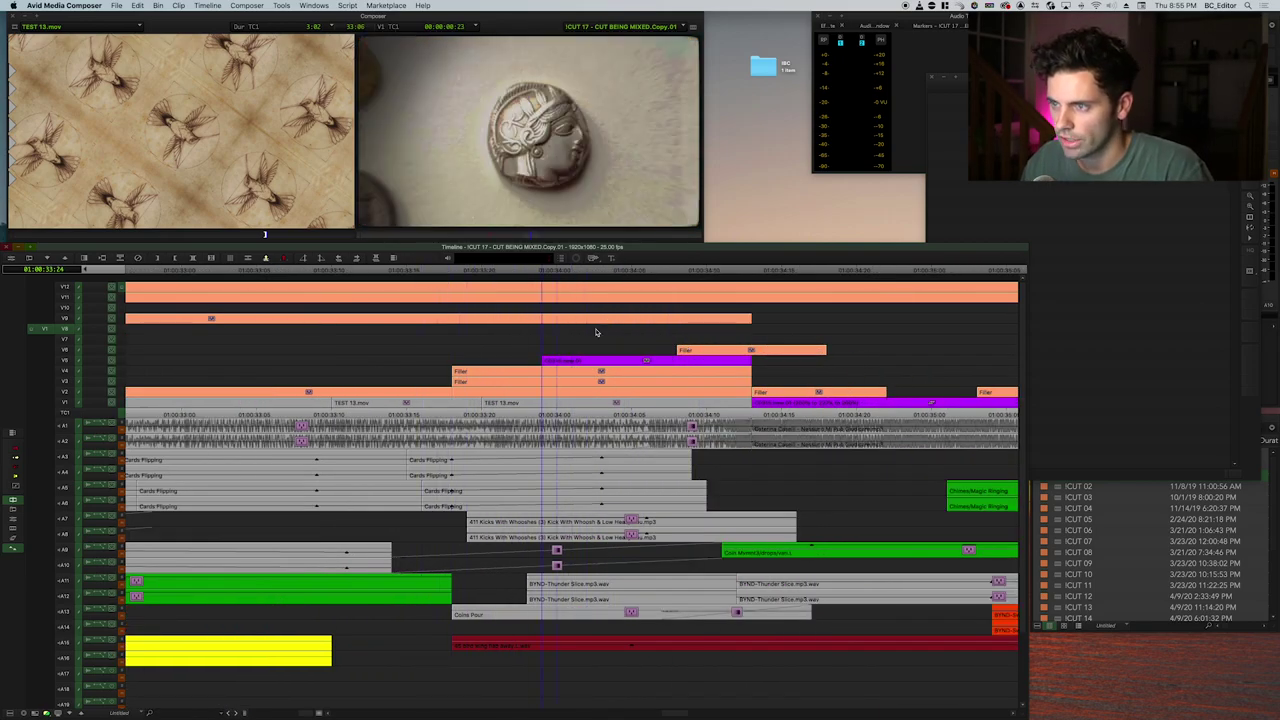
pyautogui.press('super+bracketleft')
pyautogui.press('super+bracketleft')
pyautogui.press('super+bracketright')
pyautogui.press('super+bracketright')
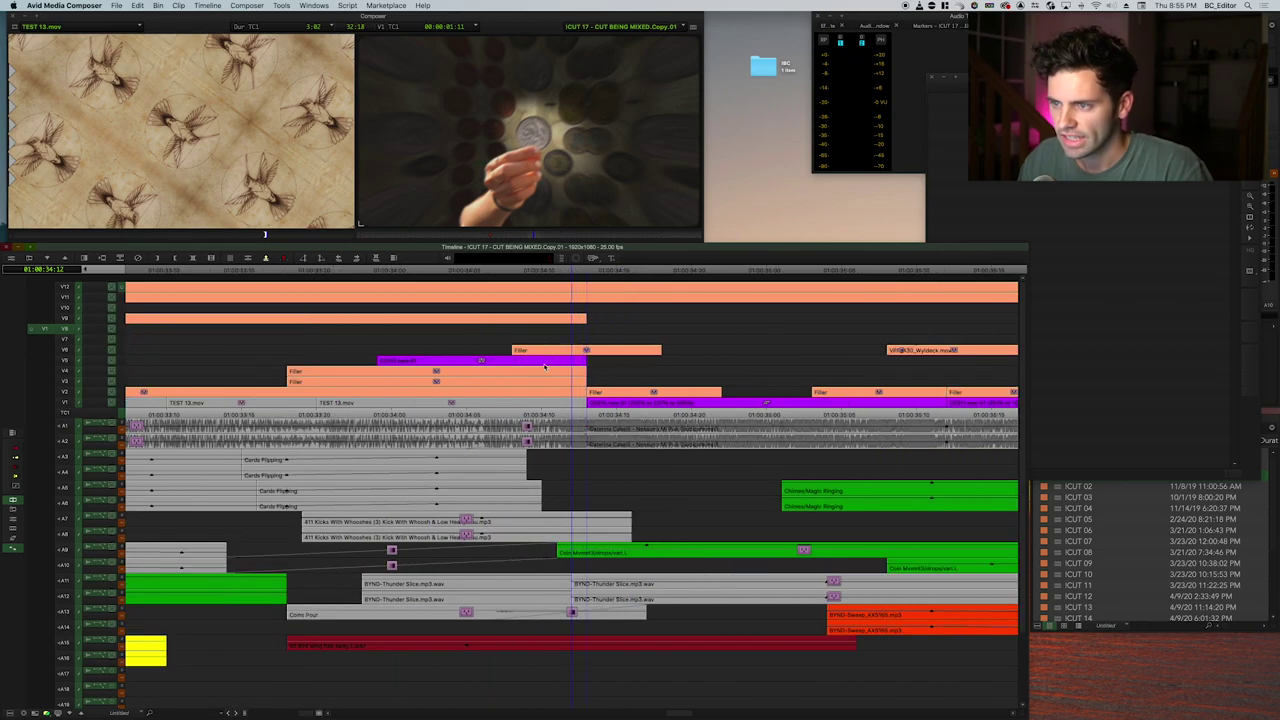
pyautogui.press('space')
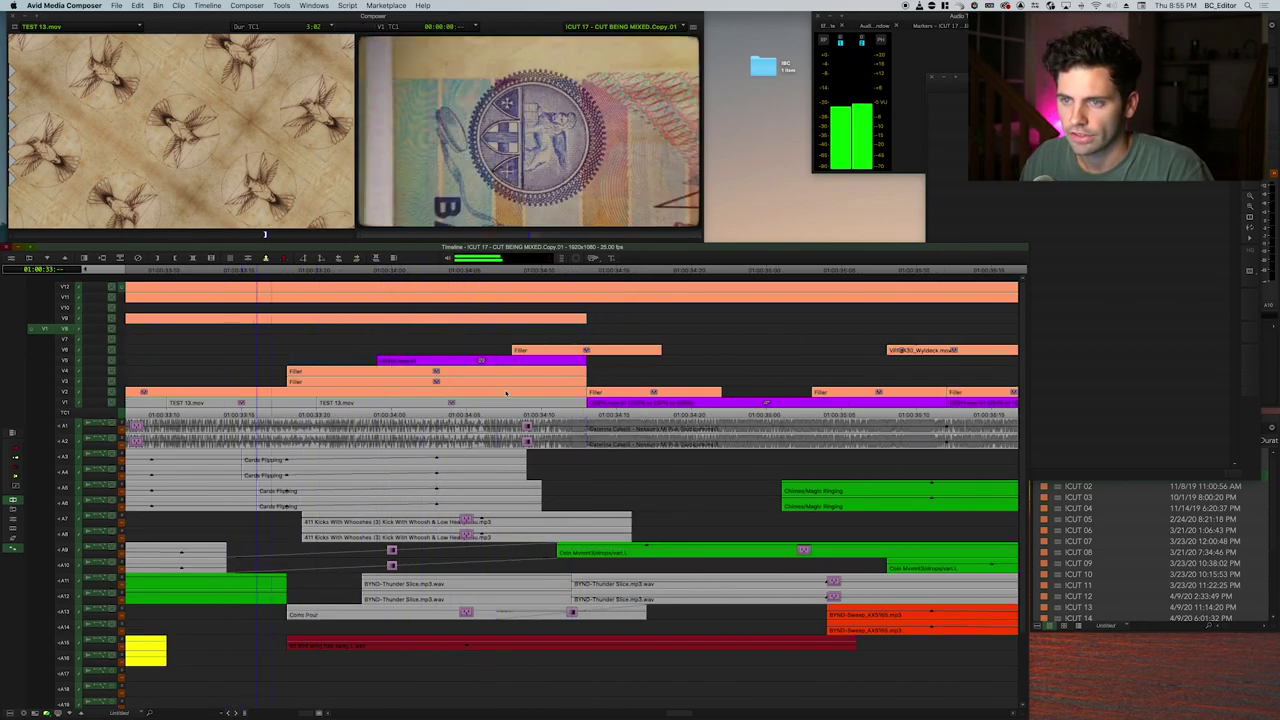
pyautogui.hscroll(-2, 309, 360)
pyautogui.click(310, 335)
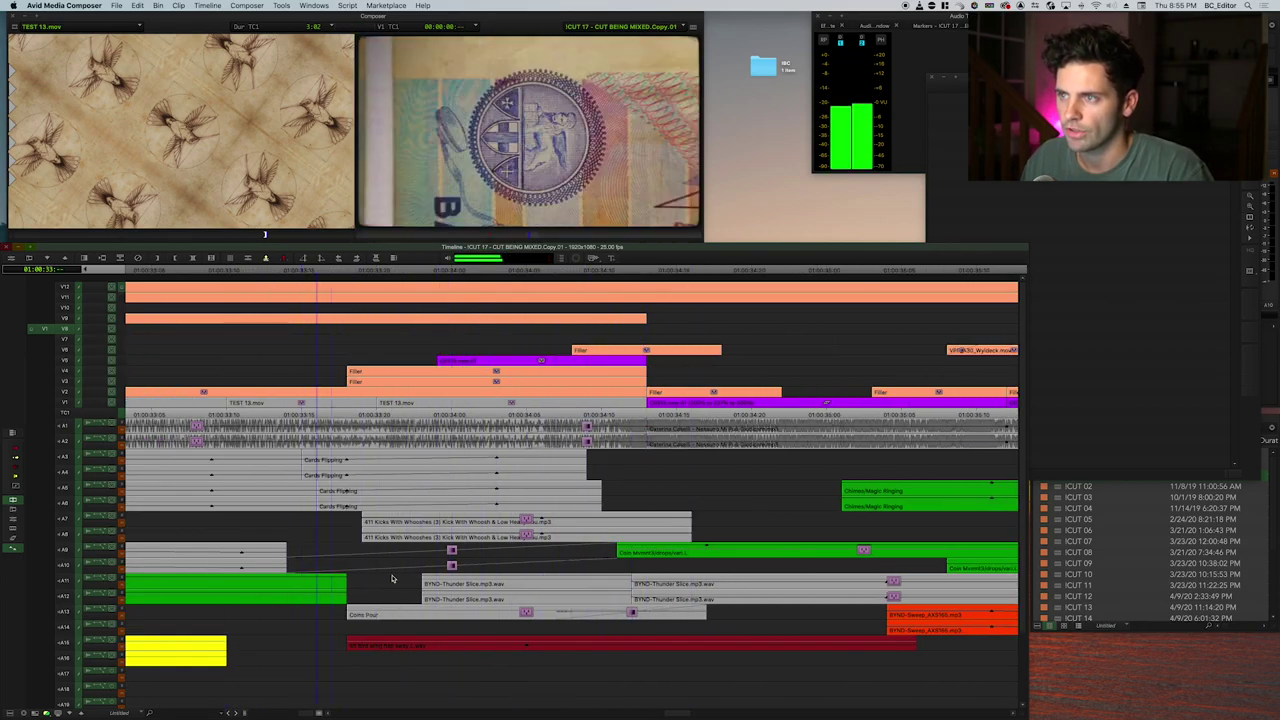
# Expand the effects nested in the V4 filler around 01:00:34:00, collapse them again, and scrub to the hand shot at 01:00:34:06.
pyautogui.doubleClick(497, 372)
pyautogui.press('Left')
pyautogui.press('Left')
pyautogui.press('Left')
pyautogui.press('Left')
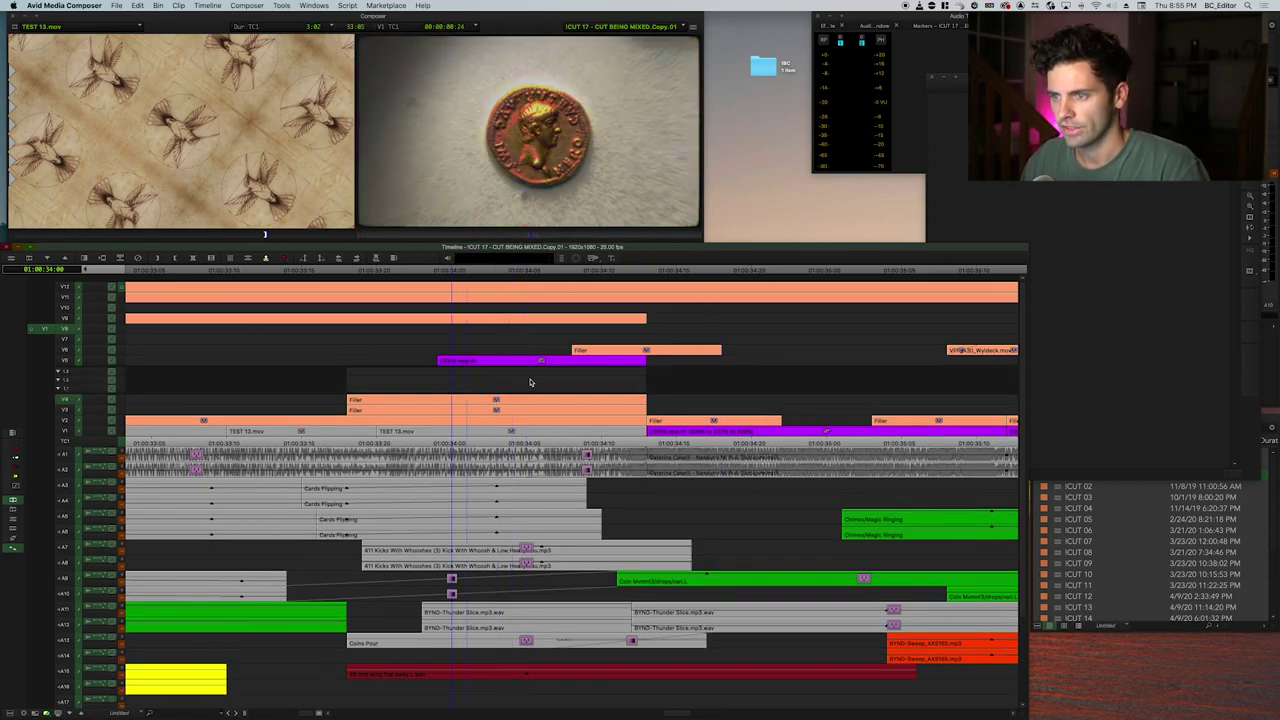
pyautogui.press('Right')
pyautogui.press('Right')
pyautogui.doubleClick(491, 397)
pyautogui.moveTo(494, 371); pyautogui.dragTo(554, 372)
pyautogui.click(530, 363)
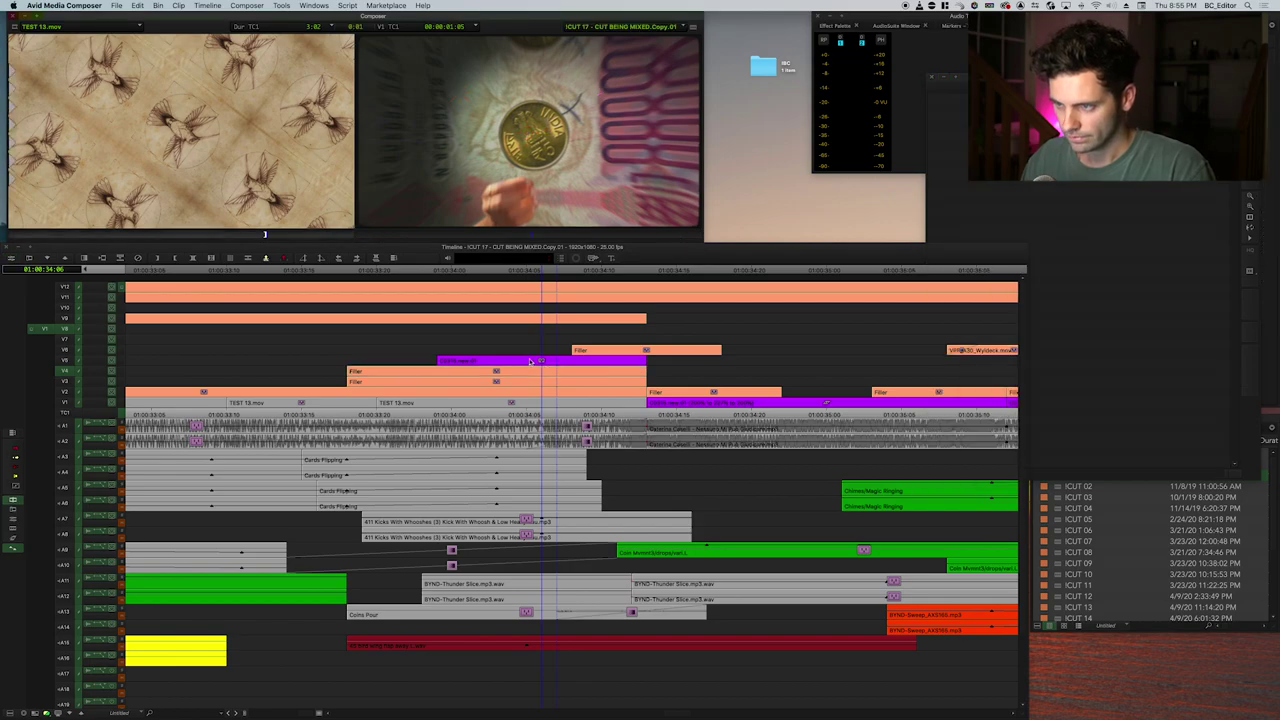
# Match frame the V5 hand clip into the source monitor from 01:00:34:05 and play the original fountain footage.
pyautogui.click(64, 362)
pyautogui.press('n')
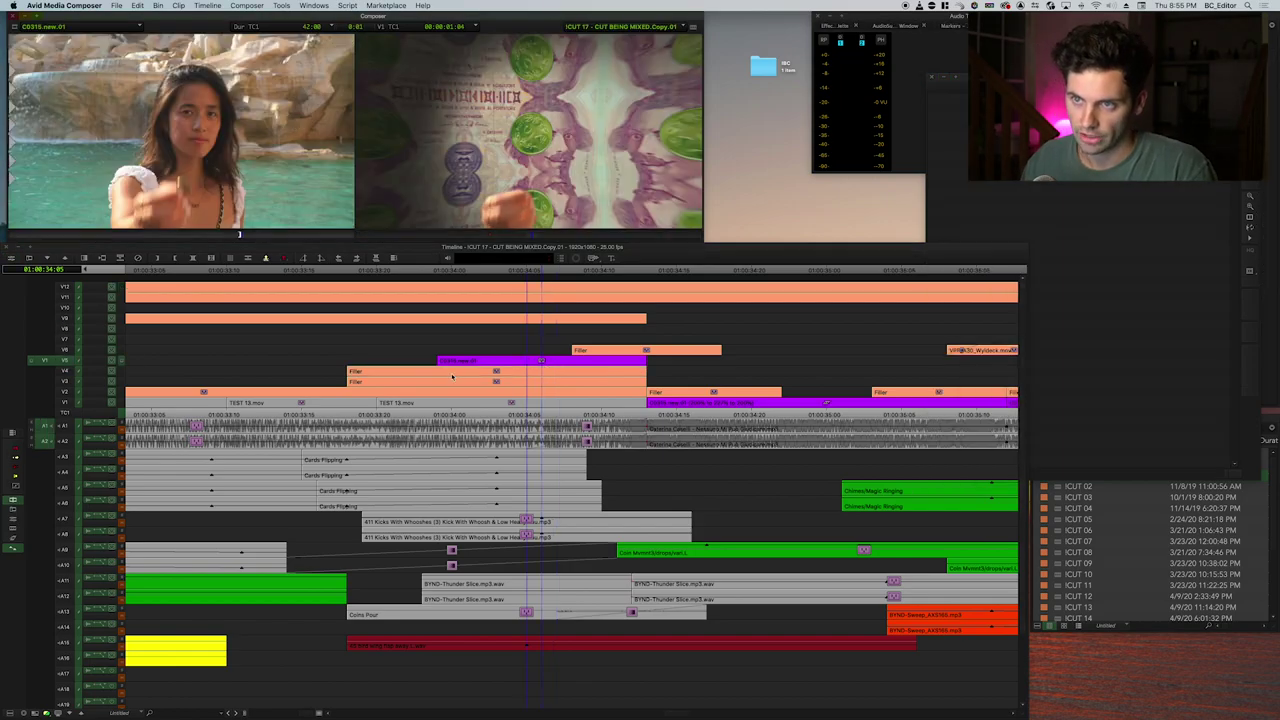
pyautogui.press('Escape')
pyautogui.press('space')
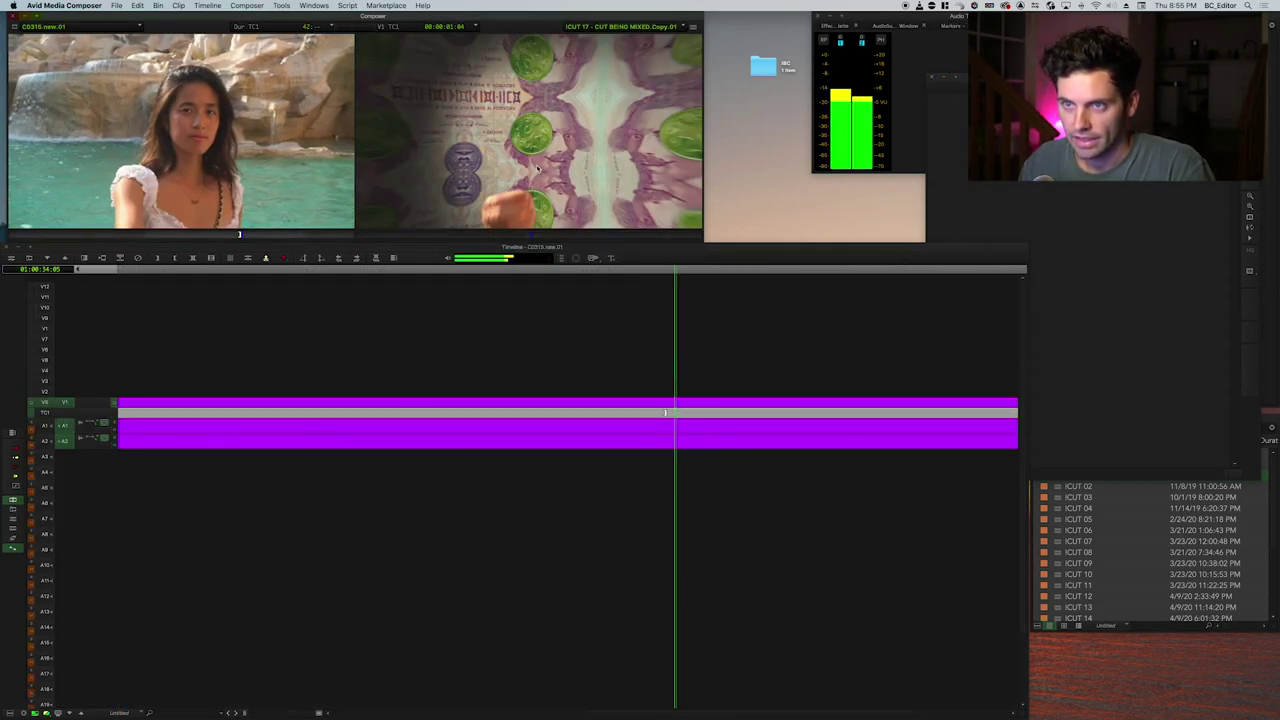
pyautogui.press('space')
pyautogui.press('Escape')
# Open the V5 clip's mask in Mocha, scrub through the hand shape over the shot, and close Mocha.
pyautogui.moveTo(580, 368); pyautogui.dragTo(539, 365)
pyautogui.press(']')
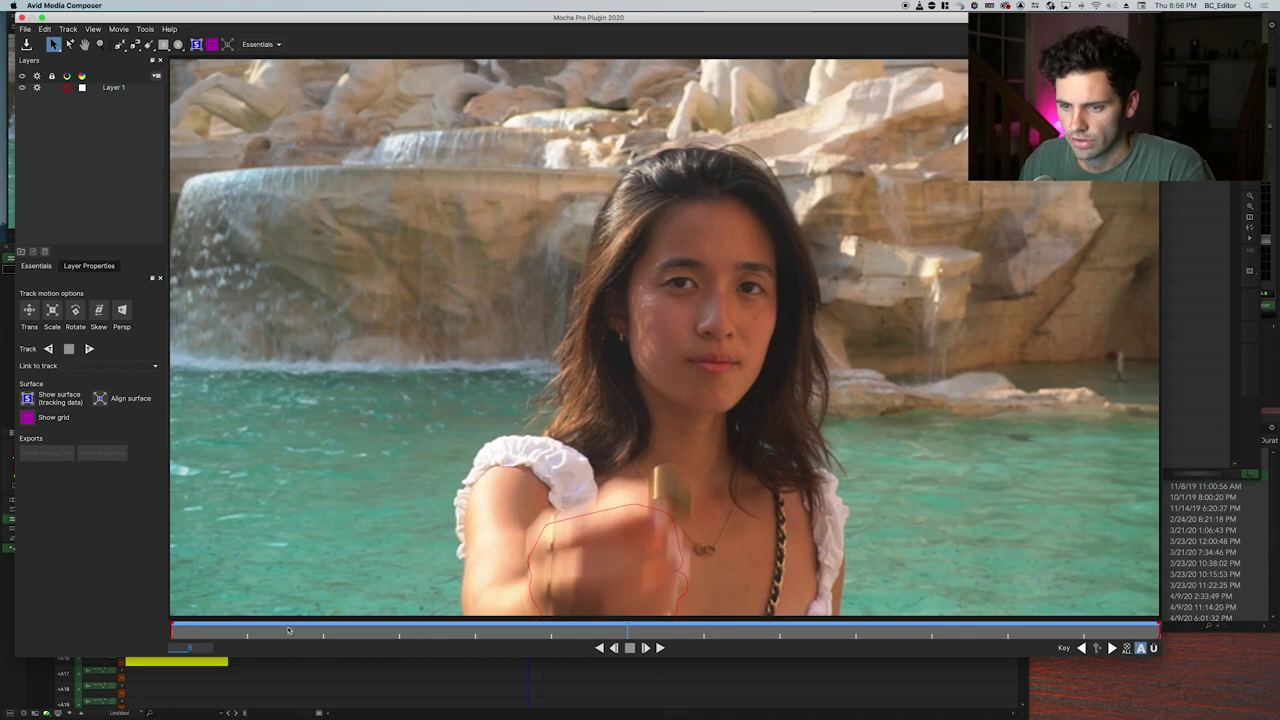
pyautogui.moveTo(247, 635); pyautogui.dragTo(1128, 616)
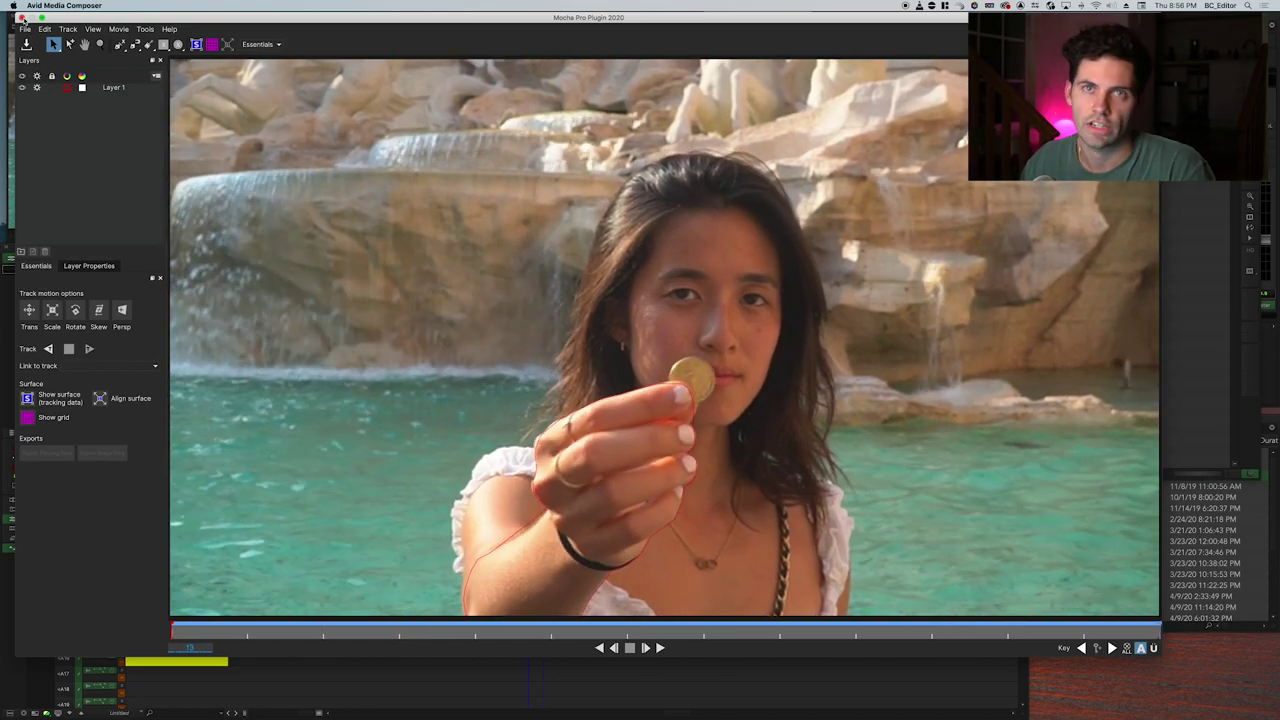
pyautogui.click(22, 18)
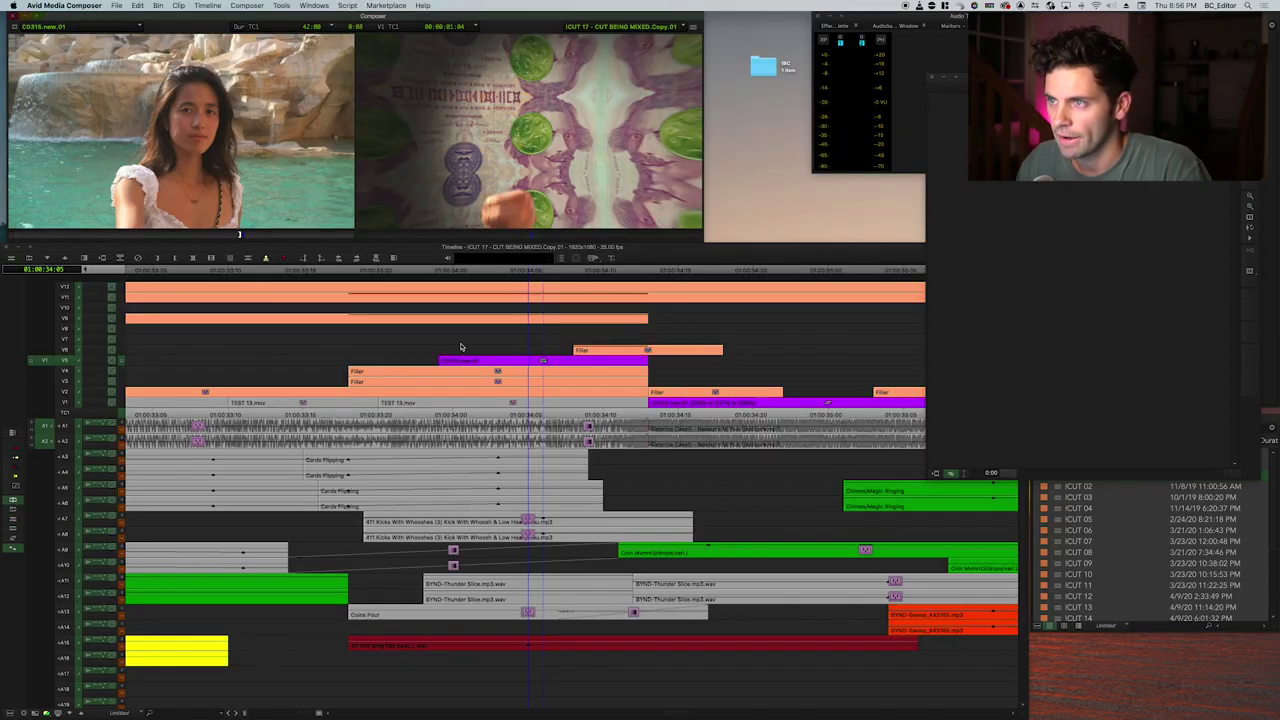
# Monitor the video up to V12 and scrub and play the coin montage with the masked hand over it.
pyautogui.moveTo(480, 358); pyautogui.dragTo(562, 348)
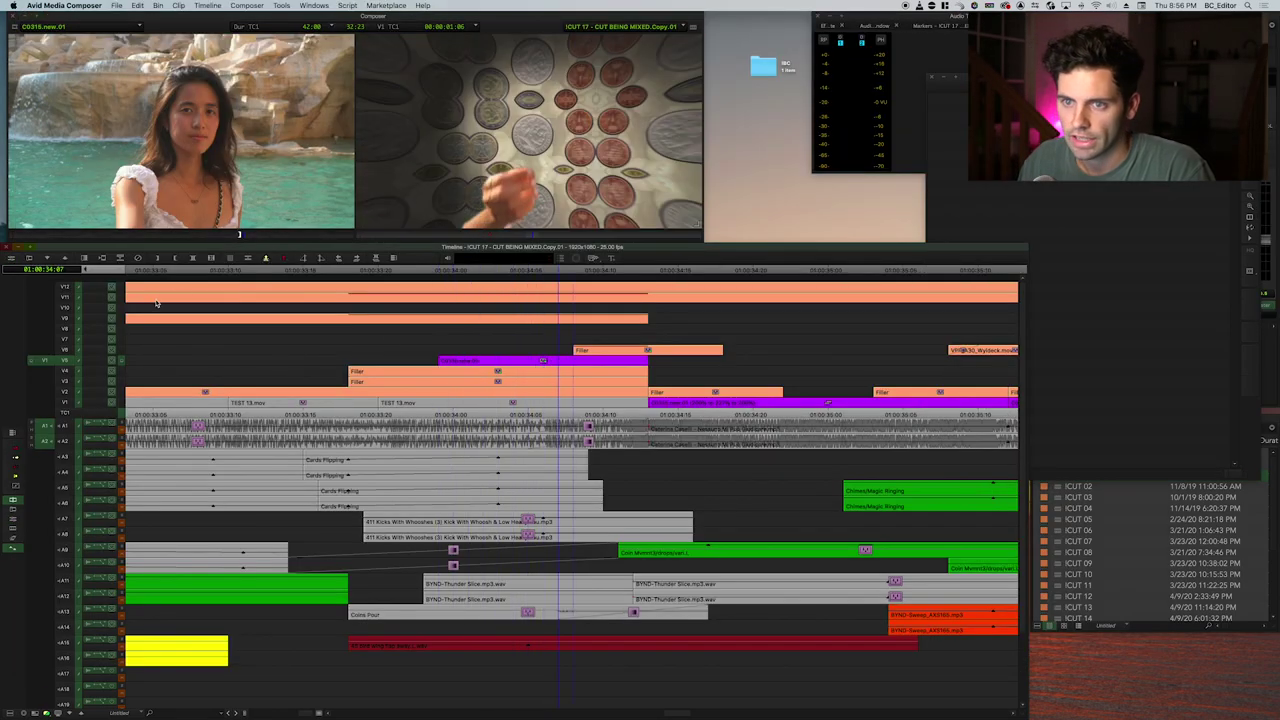
pyautogui.click(121, 288)
pyautogui.moveTo(444, 310); pyautogui.dragTo(674, 317)
pyautogui.press('super+bracketleft')
pyautogui.press('super+bracketleft')
pyautogui.press('super+bracketright')
pyautogui.press('space')
pyautogui.press('space')
# Check the shake effect parameters of the V6 filler at 01:00:34:12 and close the effect editor.
pyautogui.click(558, 358)
pyautogui.hotkey('shift', 'F8')
pyautogui.click(575, 350)
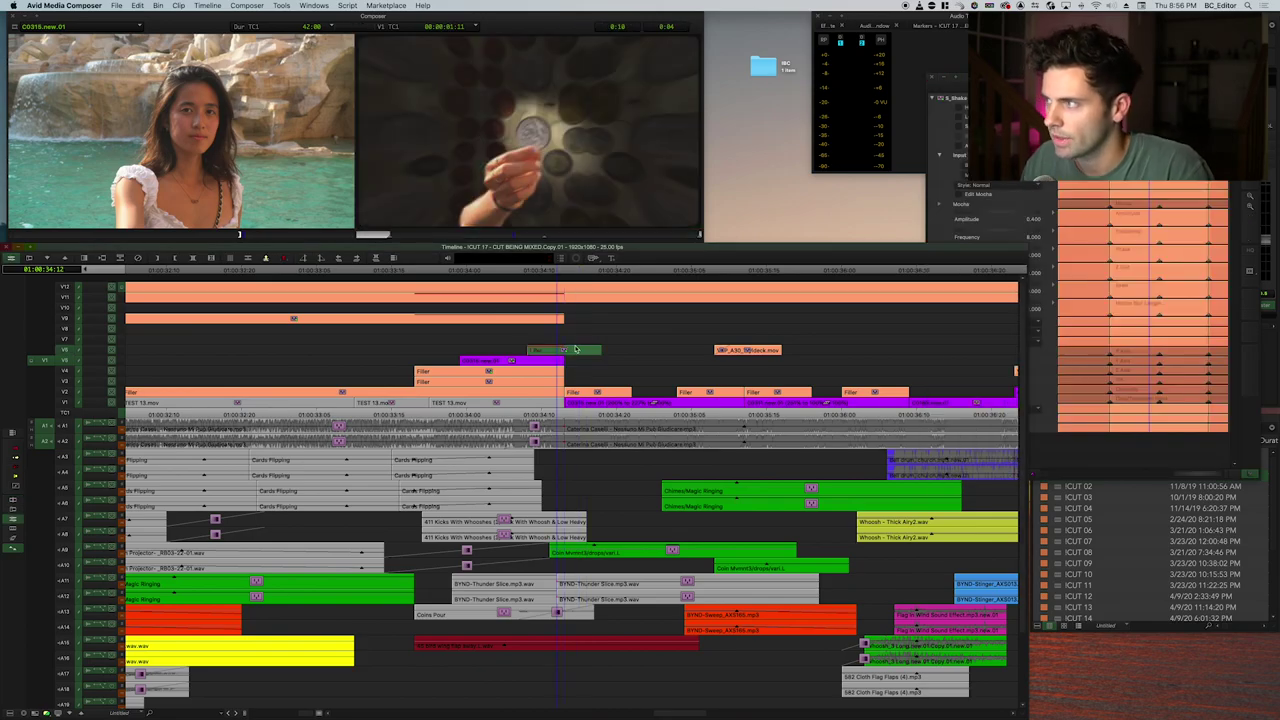
pyautogui.click(932, 79)
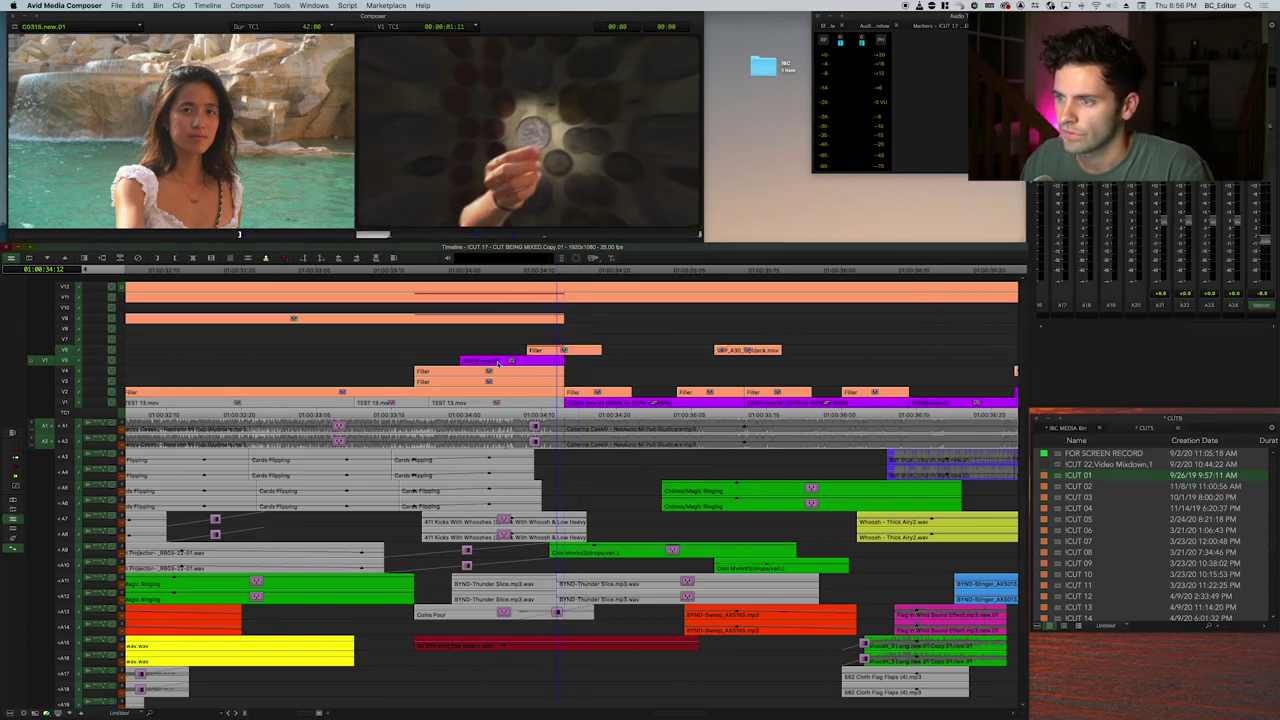
# Play the transition from the coin montage into the woman's fountain shot after 01:00:34:12.
pyautogui.click(490, 359)
pyautogui.press('super+bracketright')
pyautogui.press('space')
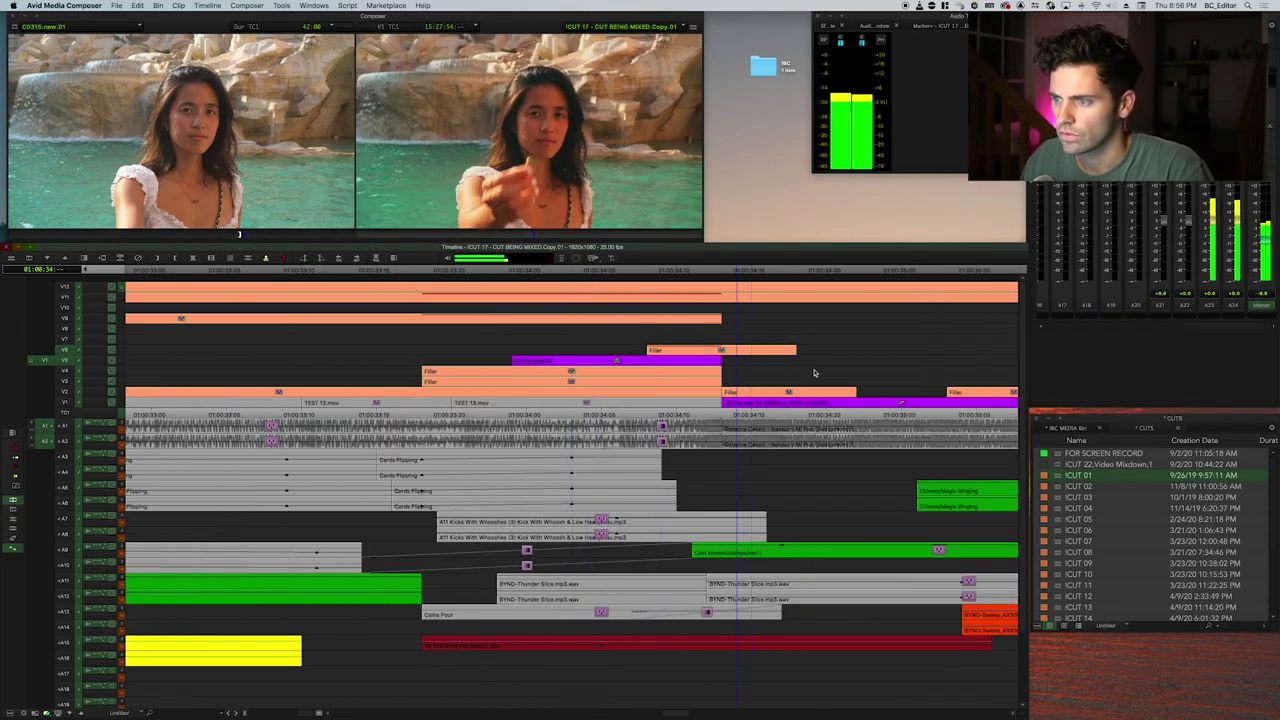
pyautogui.click(664, 378)
pyautogui.click(781, 365)
pyautogui.press('super+bracketleft')
pyautogui.press('super+bracketright')
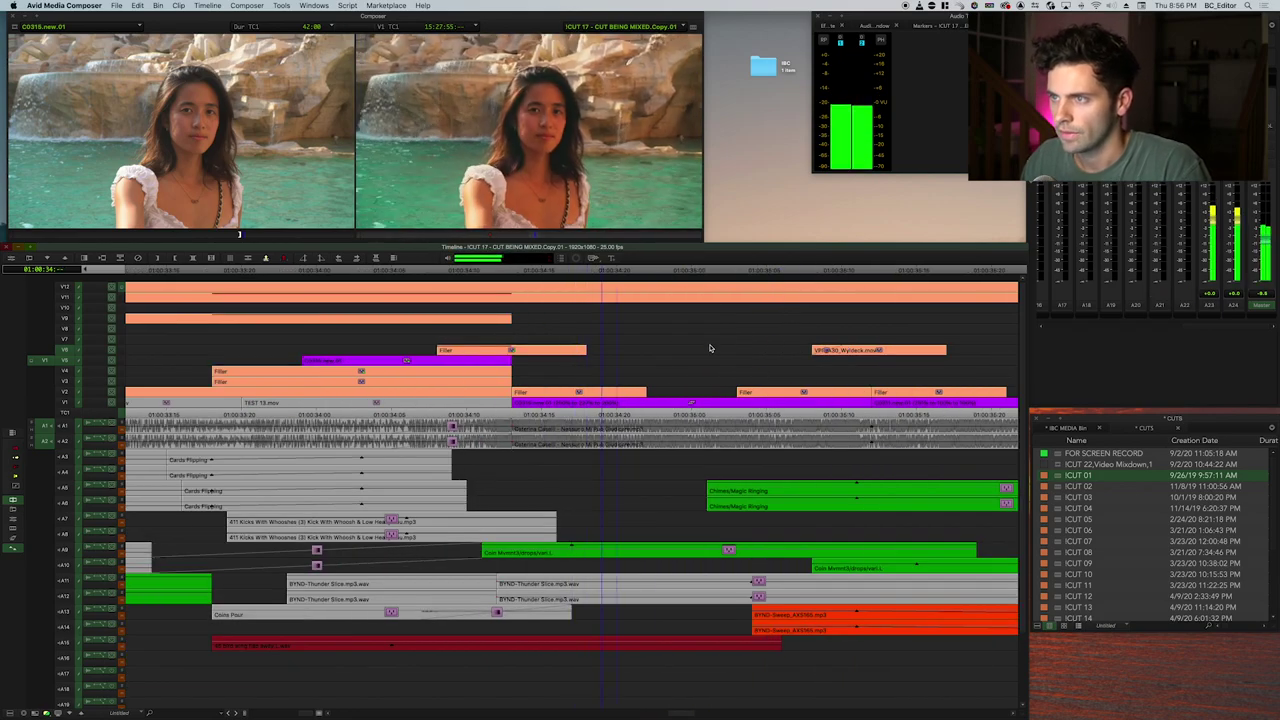
# Scrub to 01:00:35:11 and match frame the Wyldeck clip on V6 into the source monitor.
pyautogui.moveTo(430, 371); pyautogui.dragTo(523, 358)
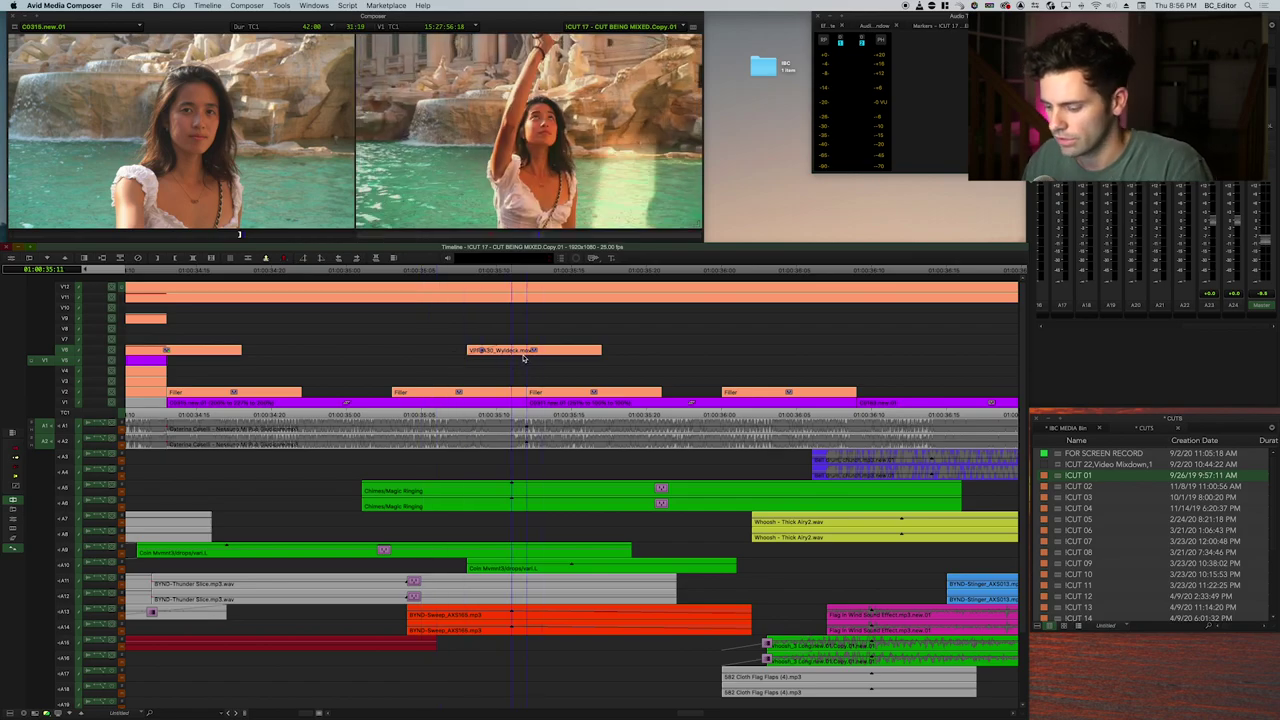
pyautogui.click(71, 355)
pyautogui.press('n')
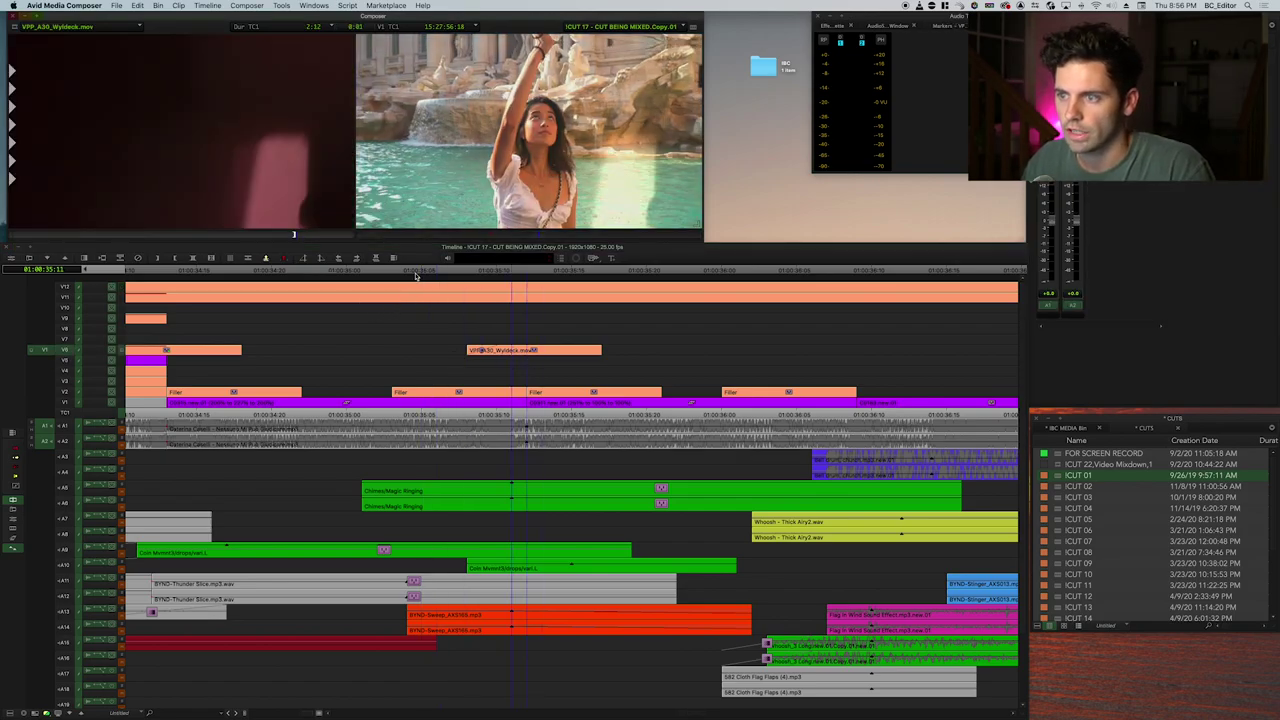
# Scrub to the cut at 01:00:35:12 and expand and collapse the layers nested in the V6 Wyldeck clip.
pyautogui.moveTo(432, 322); pyautogui.dragTo(531, 318)
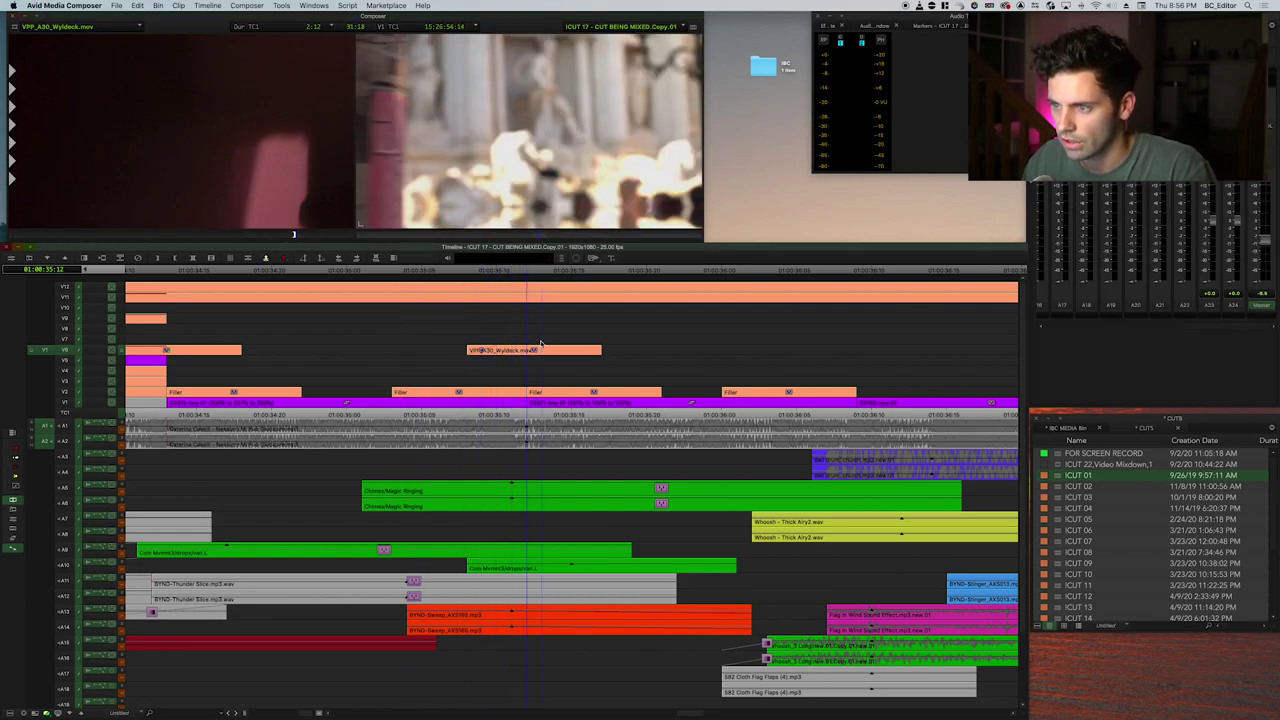
pyautogui.doubleClick(530, 352)
pyautogui.click(524, 361)
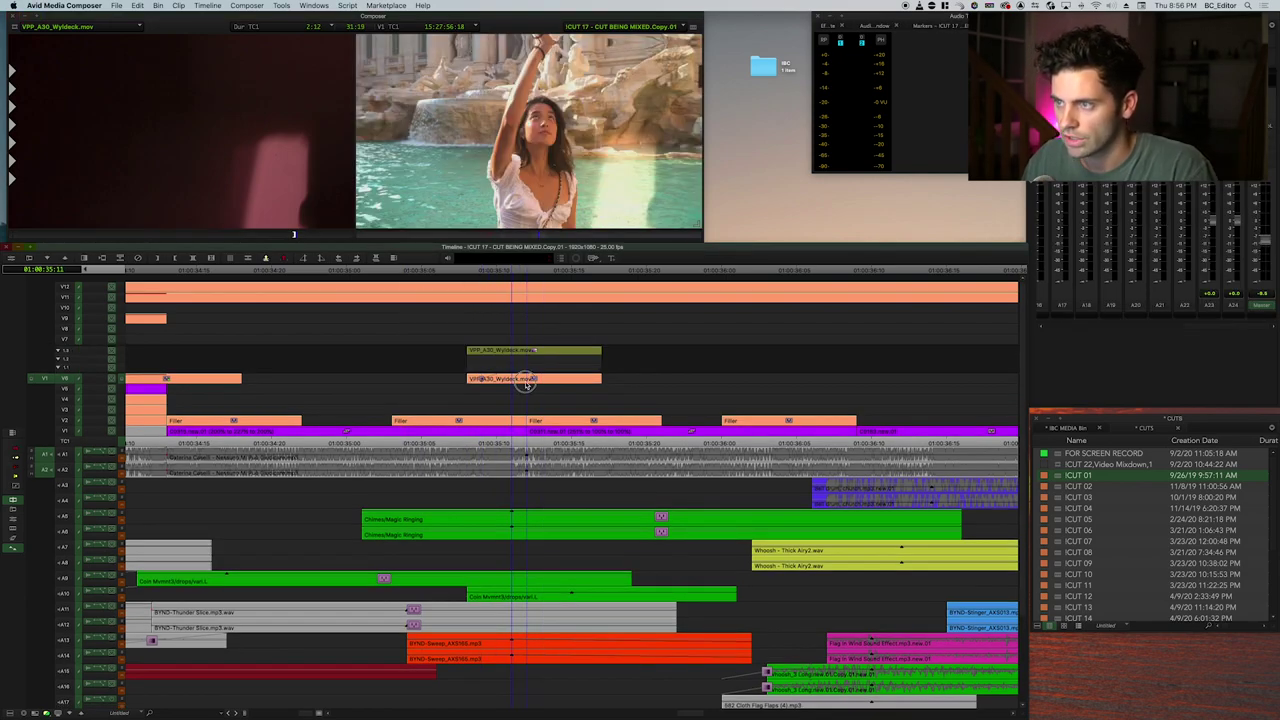
pyautogui.doubleClick(529, 378)
# Check the blend modes of the V6 Wyldeck clip's layer effect, keep Add, and close the effect editor.
pyautogui.hotkey('shift', 'F10')
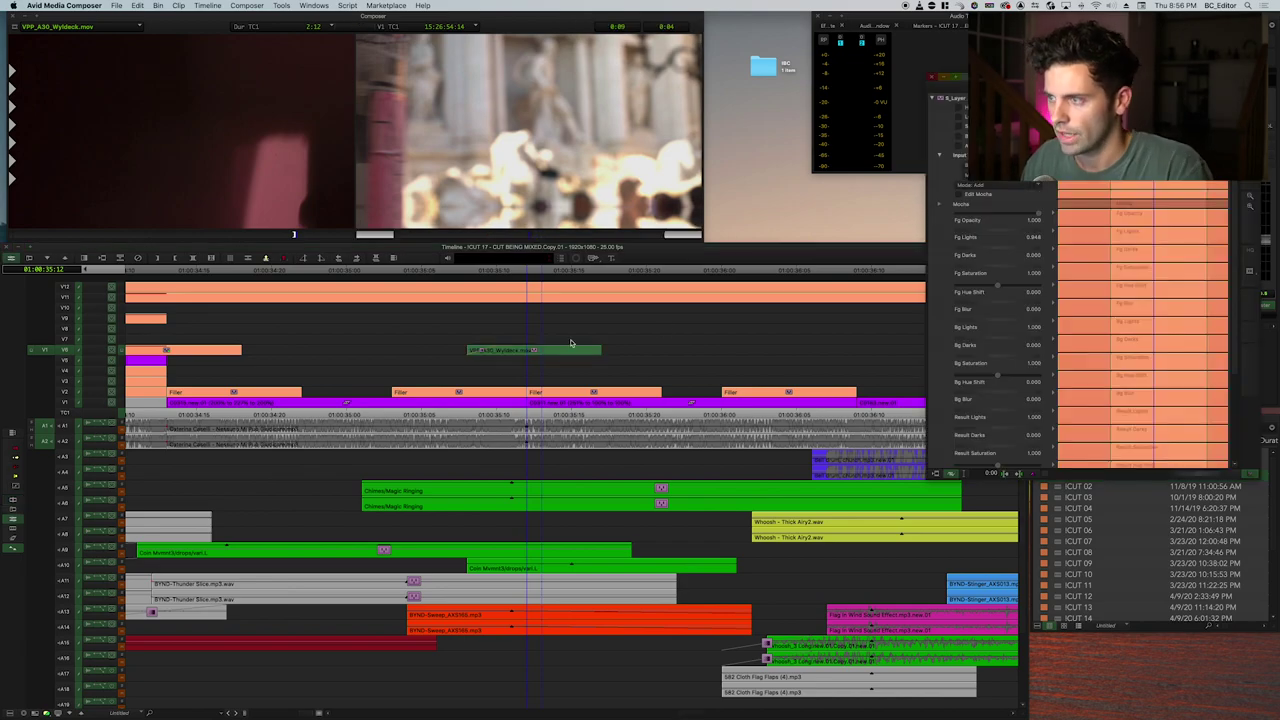
pyautogui.click(1004, 184)
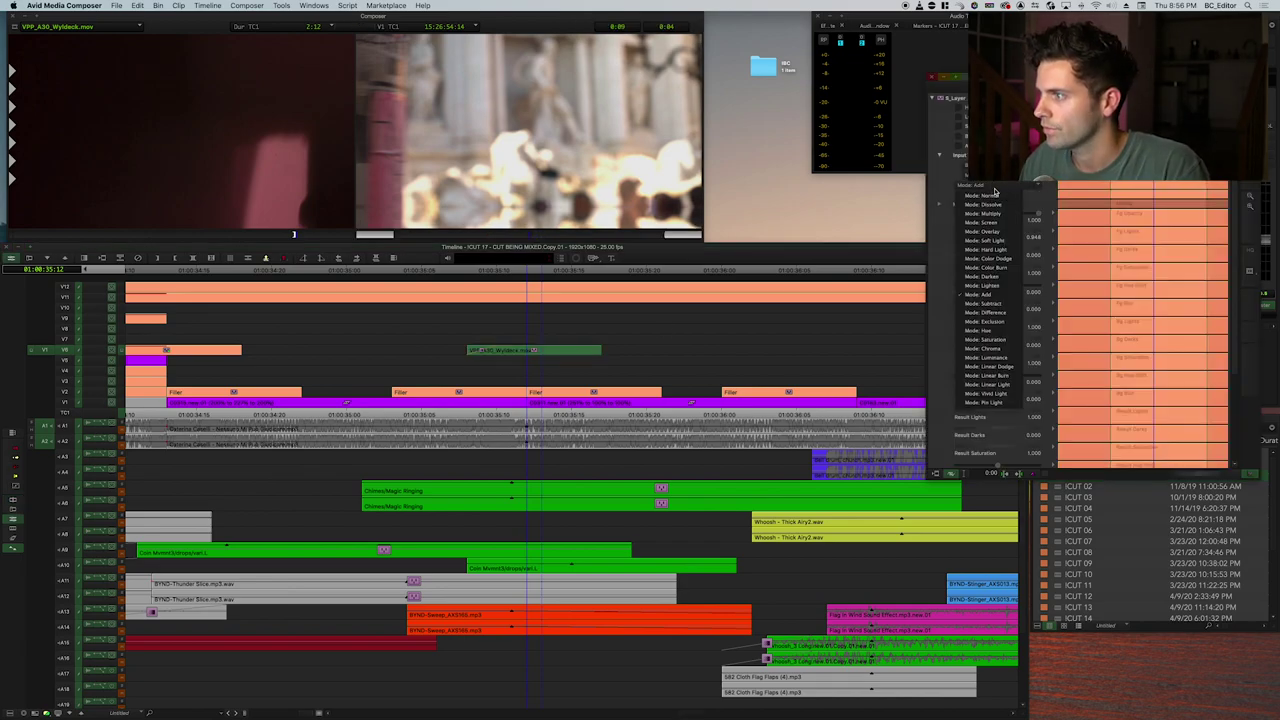
pyautogui.click(973, 295)
pyautogui.click(609, 378)
pyautogui.click(552, 361)
pyautogui.press('y')
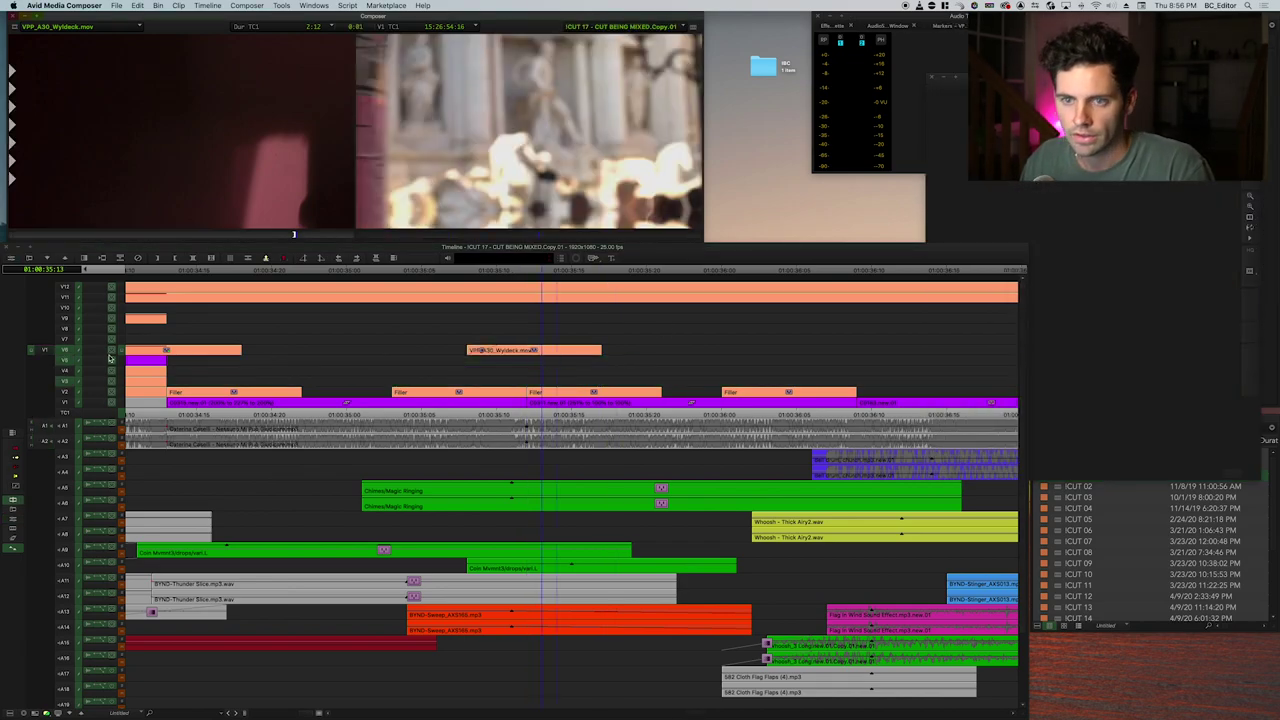
# Review the light-leak cut frame by frame around 01:00:35:13 and continue through the fountain statue shot to 01:00:36:00.
pyautogui.press('Left')
pyautogui.press('Left')
pyautogui.press('Left')
pyautogui.press('Left')
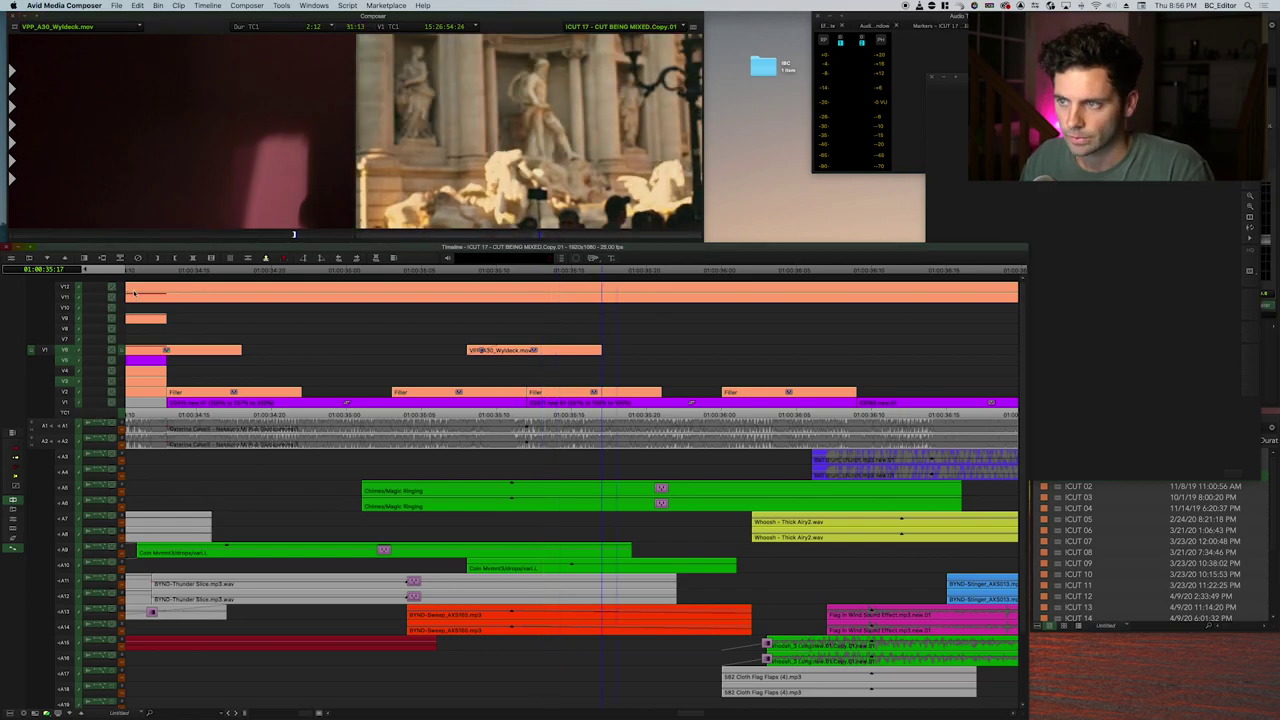
pyautogui.moveTo(569, 325); pyautogui.dragTo(671, 323)
pyautogui.press('Up')
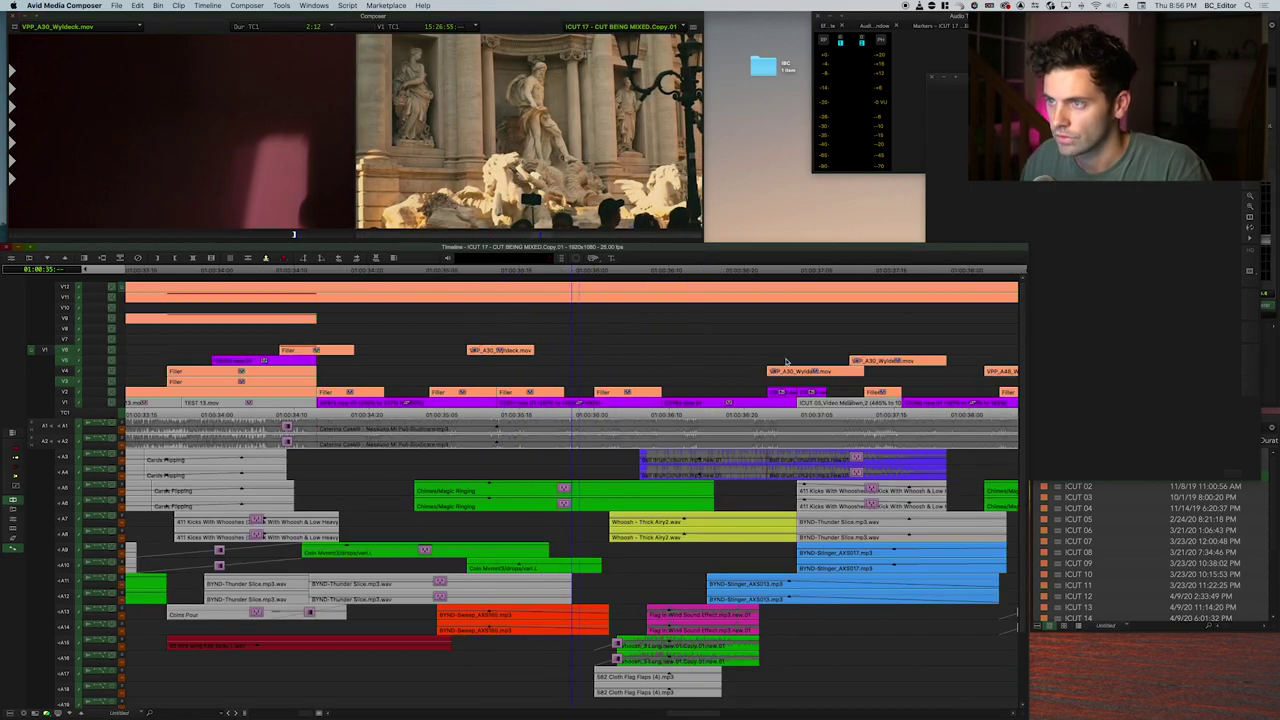
pyautogui.press('space')
pyautogui.press('space')
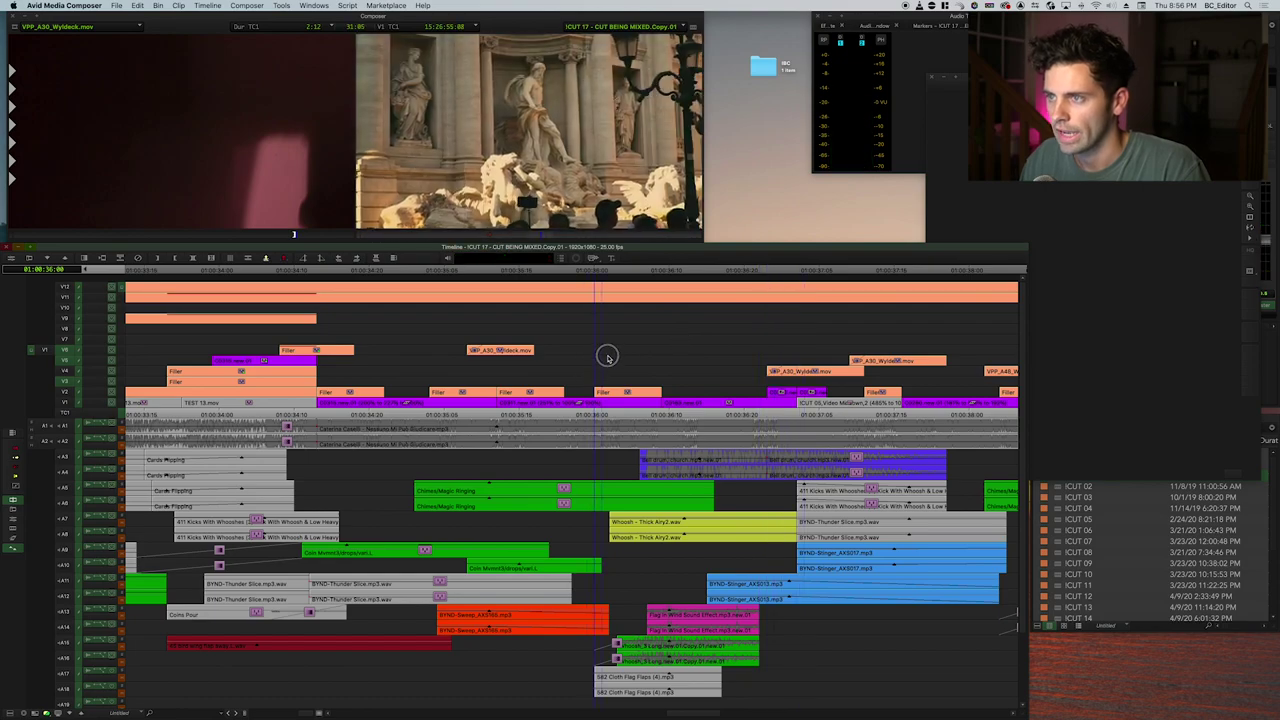
# Zoom in on the timeline around 01:00:36:01 and play the transition from the fountain statue to the bell tower.
pyautogui.press('super+bracketright')
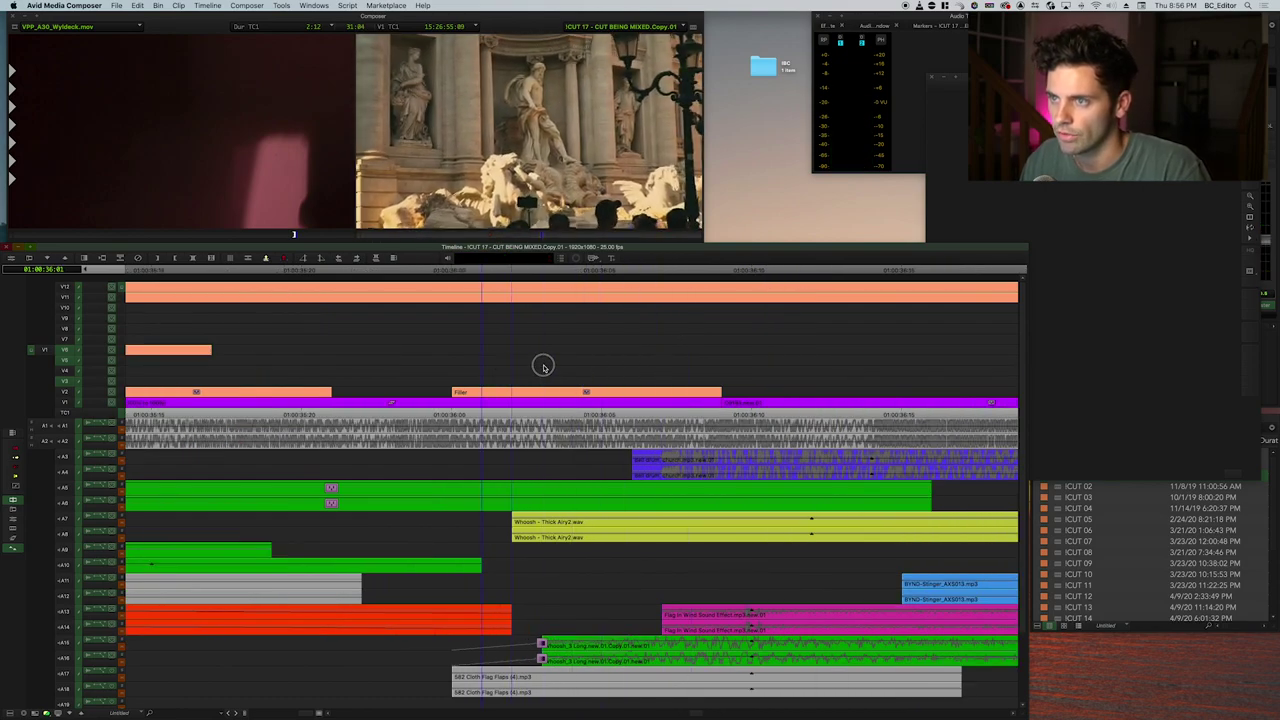
pyautogui.click(599, 367)
pyautogui.press('Left')
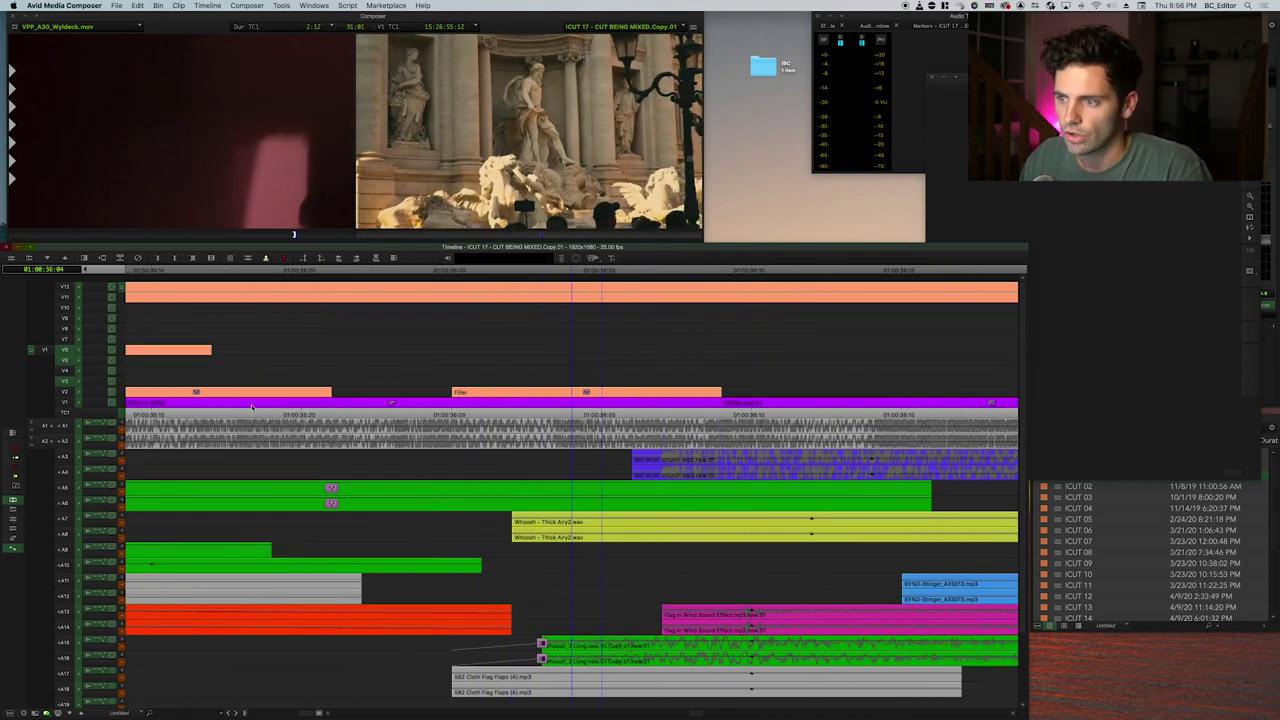
pyautogui.press('space')
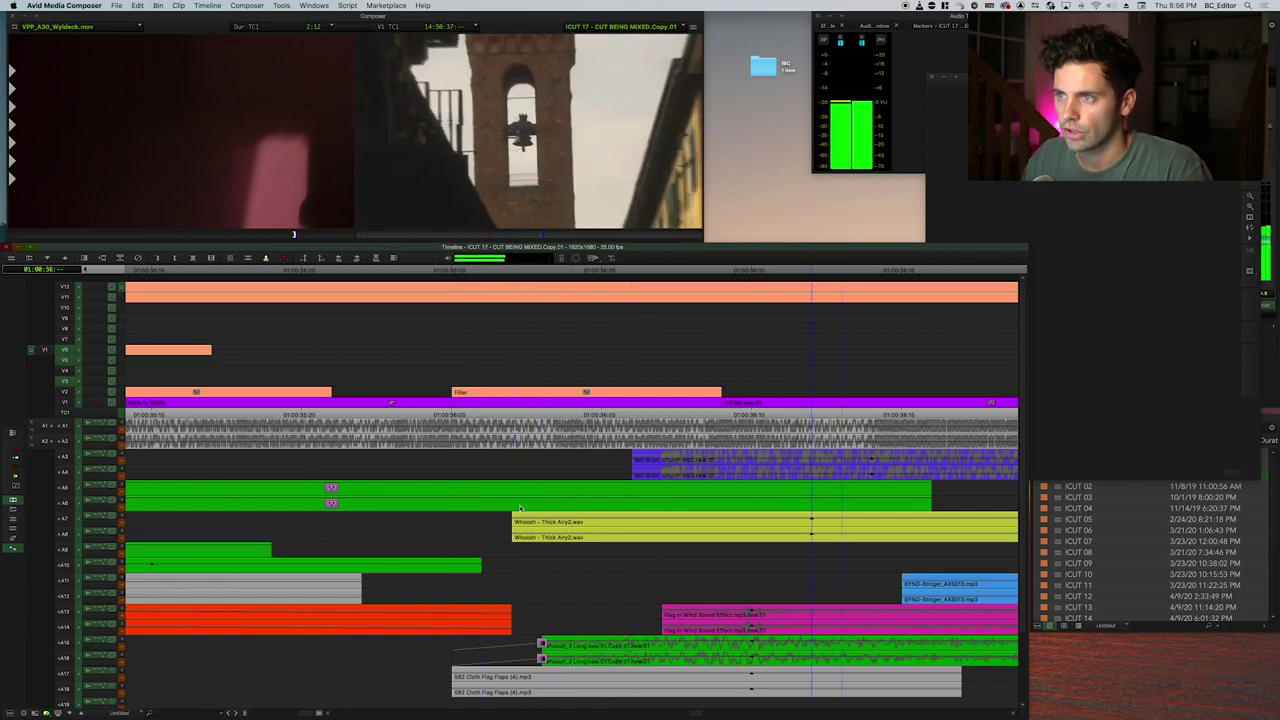
pyautogui.click(424, 412)
pyautogui.press('space')
pyautogui.press('space')
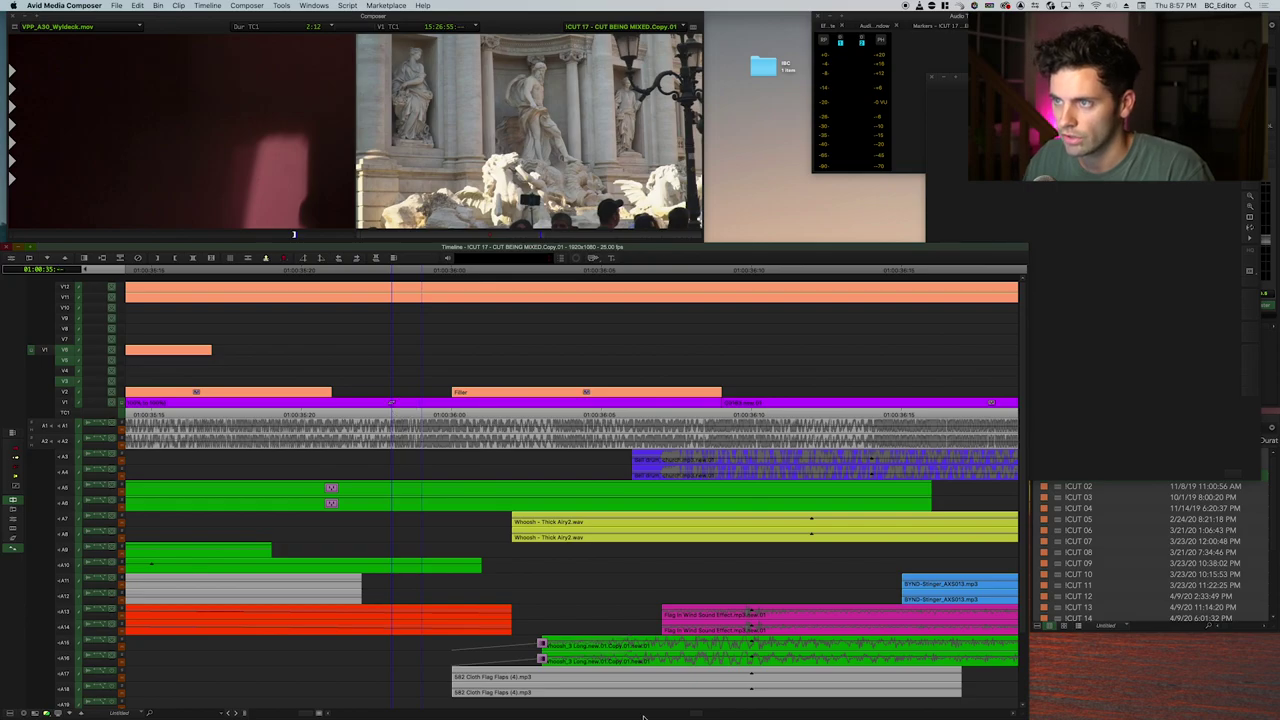
# Scrub to the bell tower shot at 01:00:36:18 and replay the section with its surrounding effects.
pyautogui.press('space')
pyautogui.press('space')
pyautogui.click(548, 408)
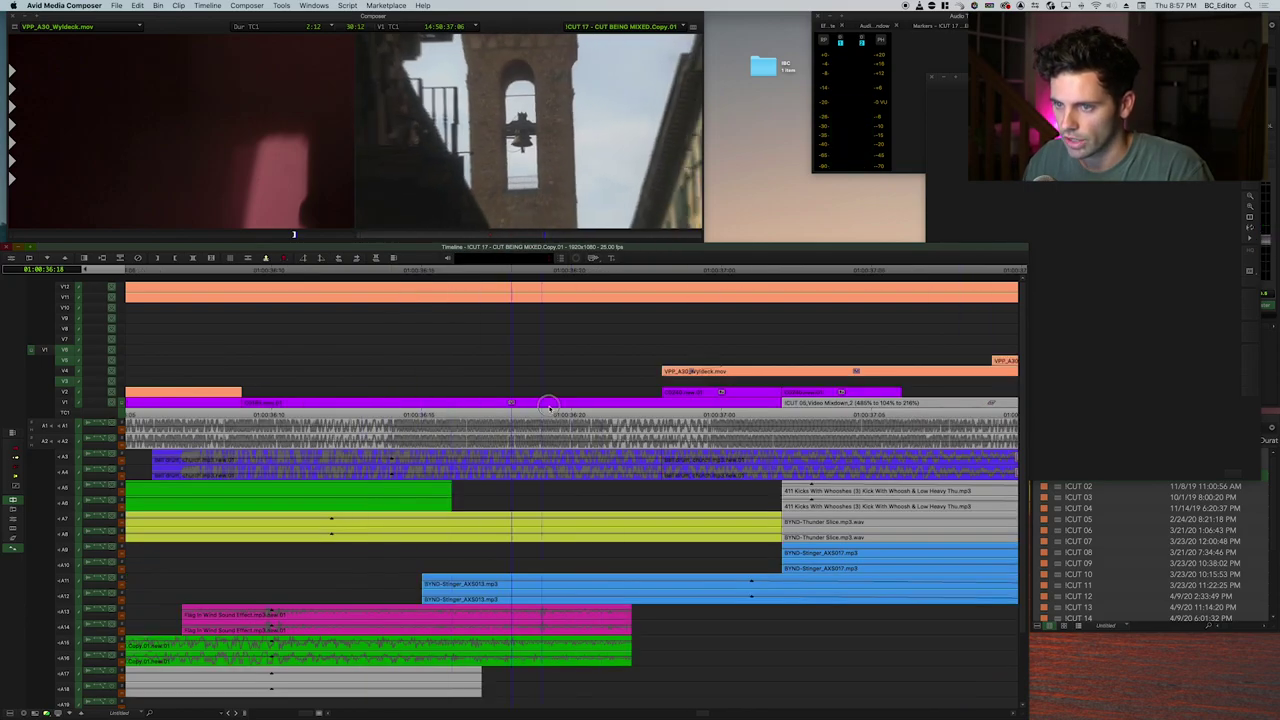
pyautogui.press('Up')
pyautogui.press('Up')
pyautogui.moveTo(479, 405); pyautogui.dragTo(427, 355)
pyautogui.press('super+bracketright')
pyautogui.press('space')
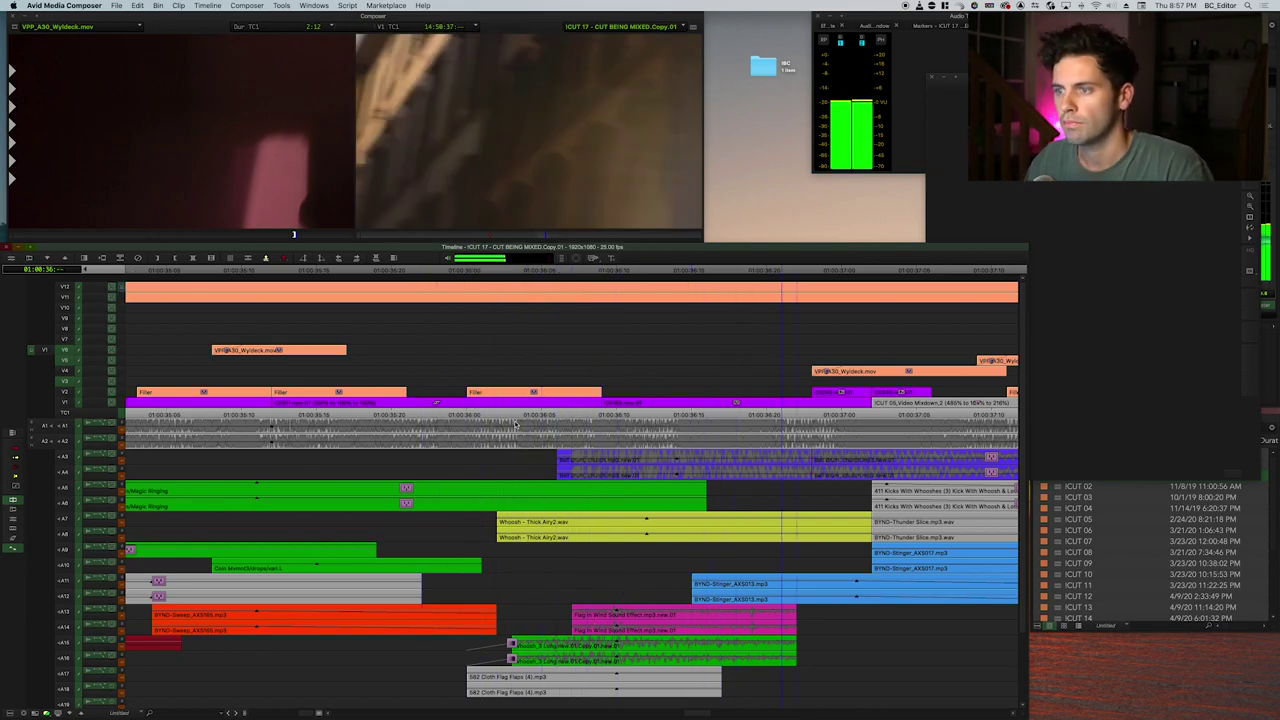
# Open the warp effect on the V2 filler at 01:00:36:00 and compare Z Dist at its first and last keyframes.
pyautogui.click(395, 322)
pyautogui.moveTo(406, 323); pyautogui.dragTo(514, 331)
pyautogui.click(560, 395)
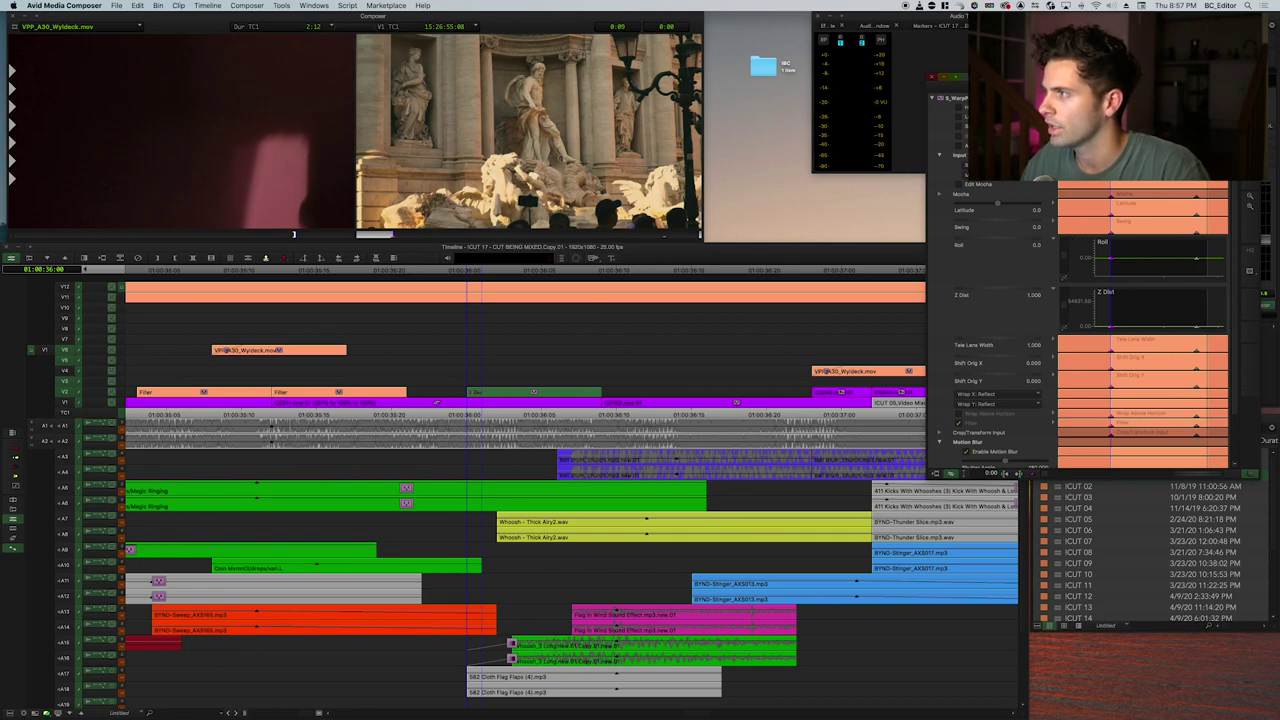
pyautogui.press('End')
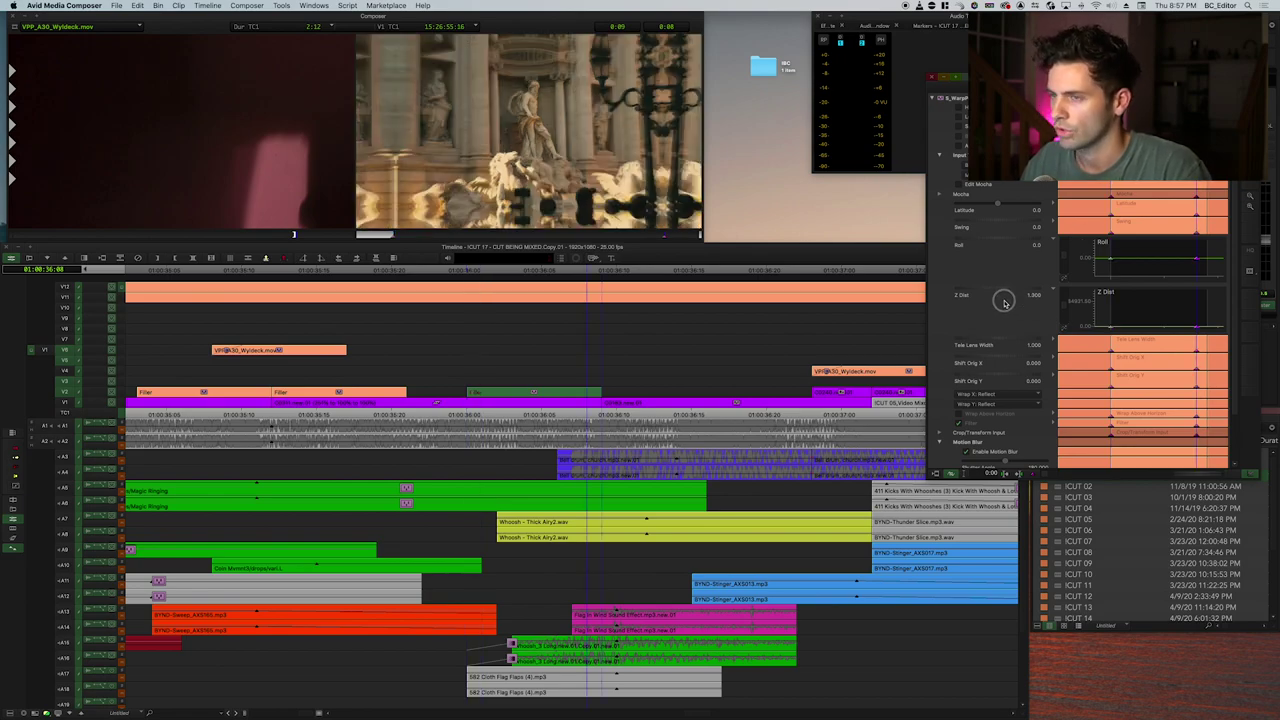
pyautogui.scroll(-2, 937, 269)
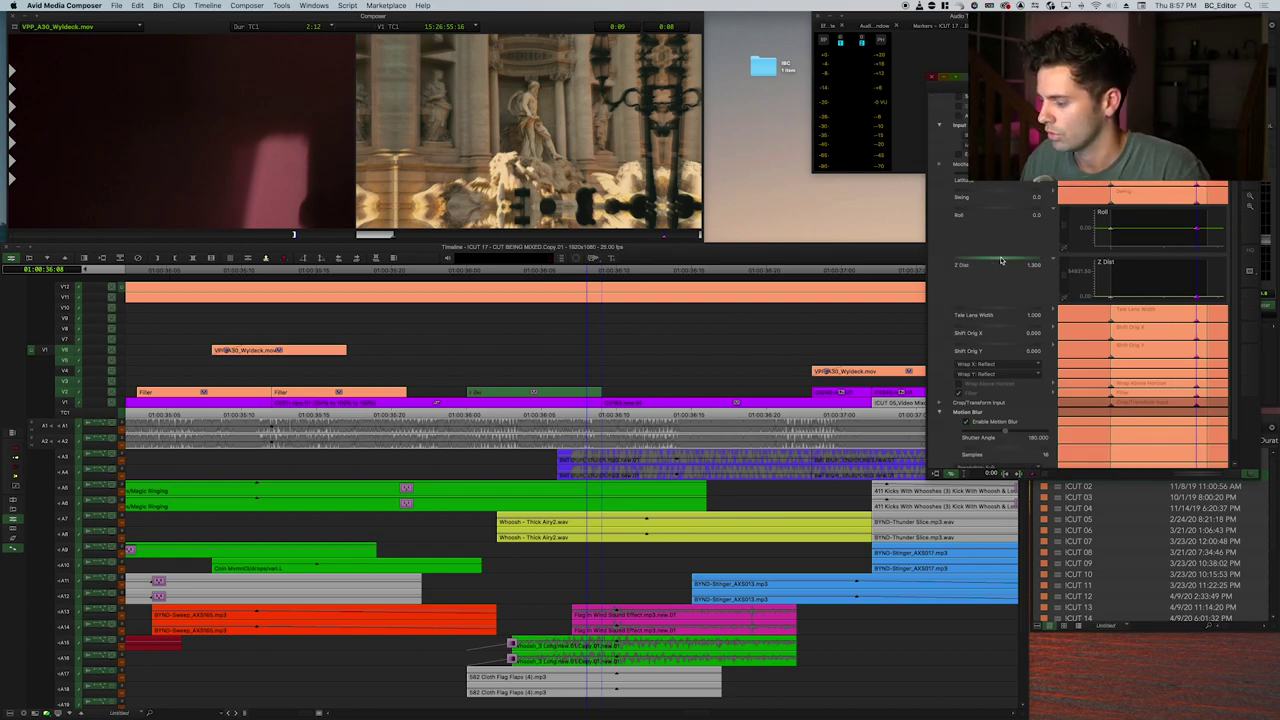
pyautogui.press('Escape')
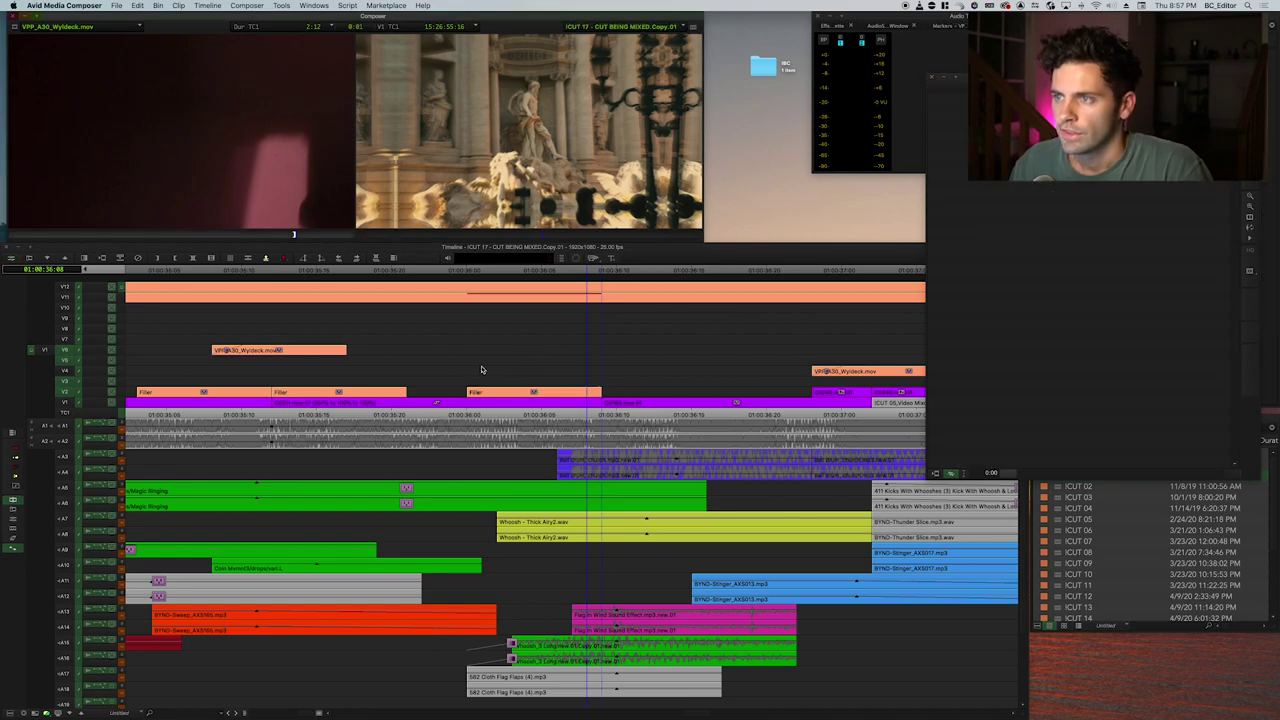
# Reopen the V2 filler's warp effect, fit the Z Dist graph to its curve, and set the keyframe interpolation to Bezier.
pyautogui.click(475, 367)
pyautogui.moveTo(440, 362); pyautogui.dragTo(596, 357)
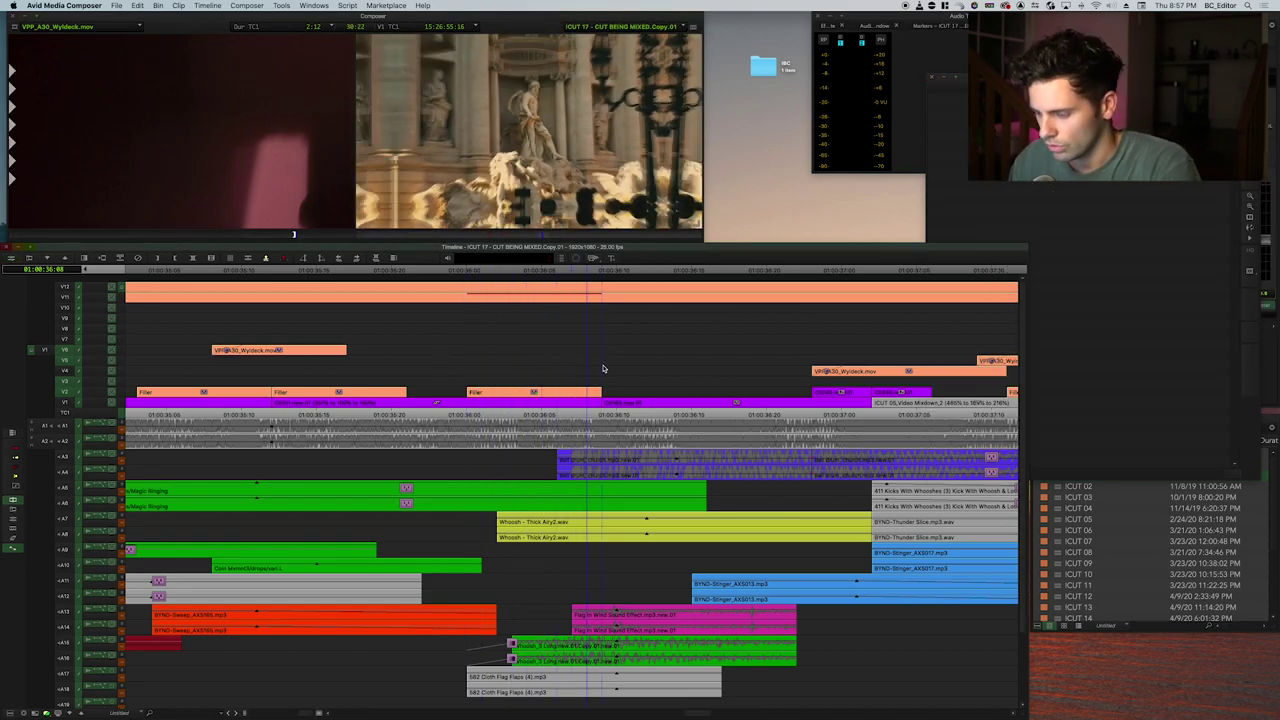
pyautogui.press('super+8')
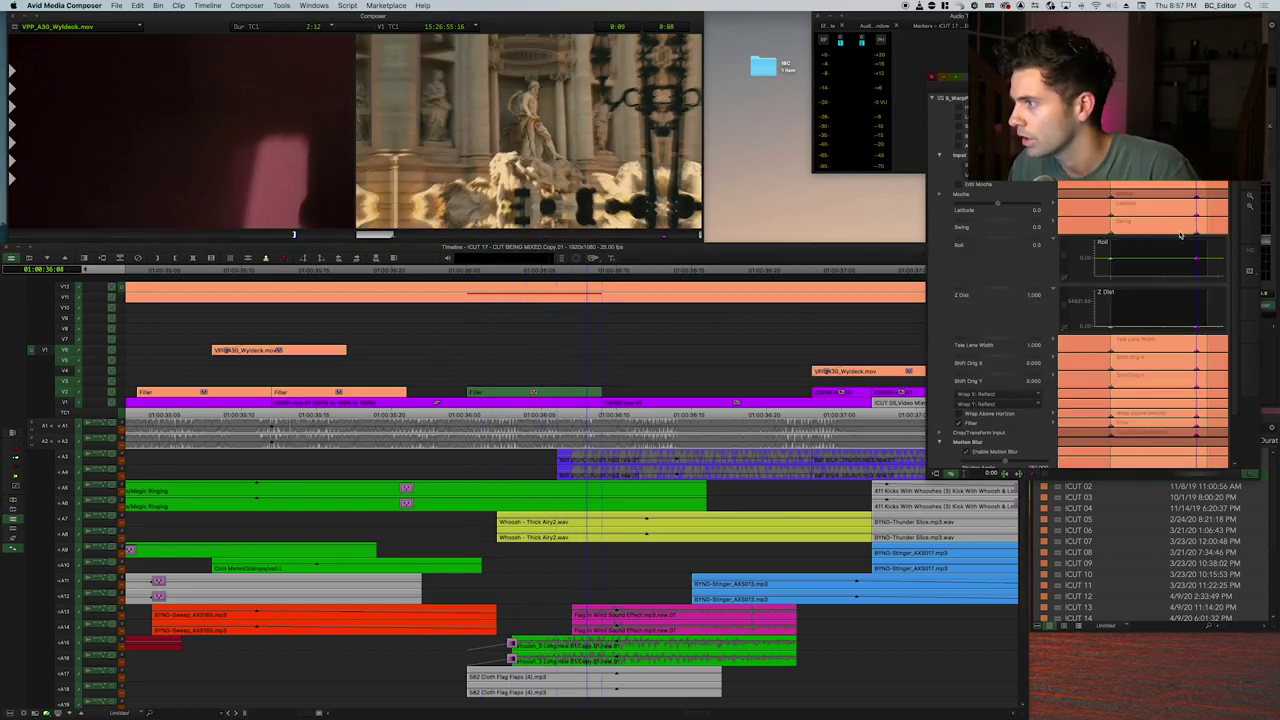
pyautogui.click(1064, 328)
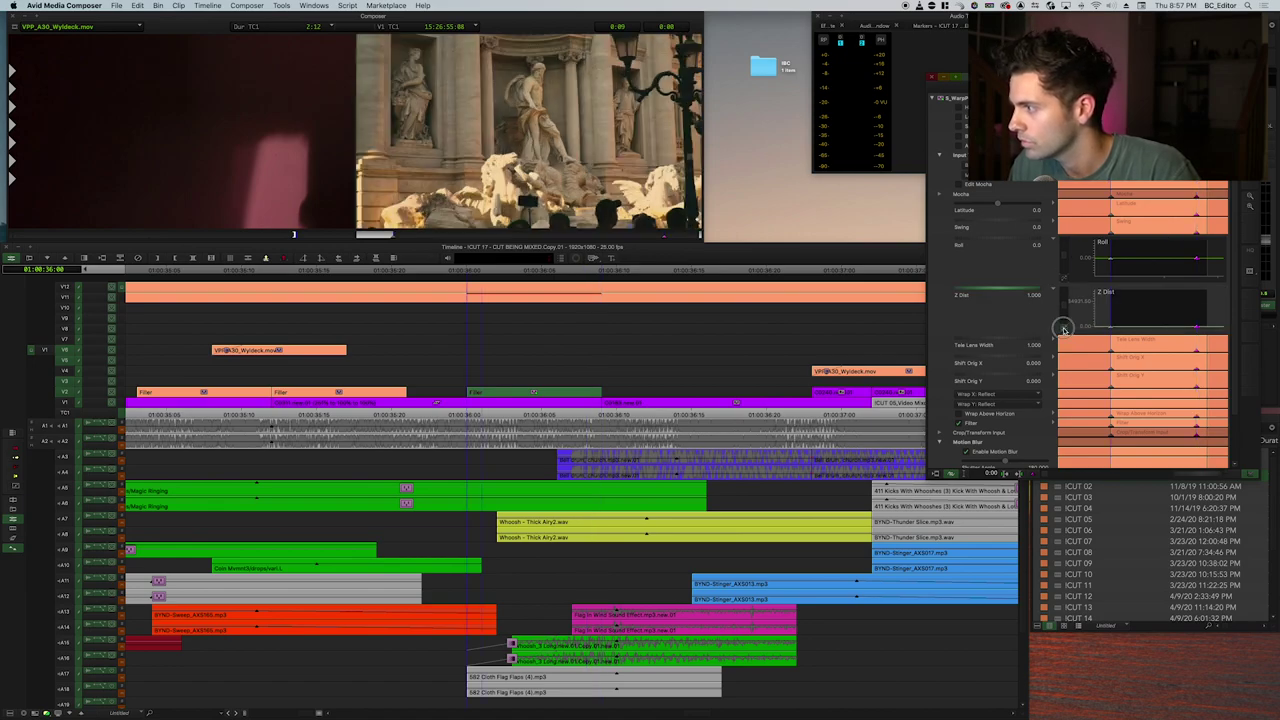
pyautogui.rightClick(1198, 310)
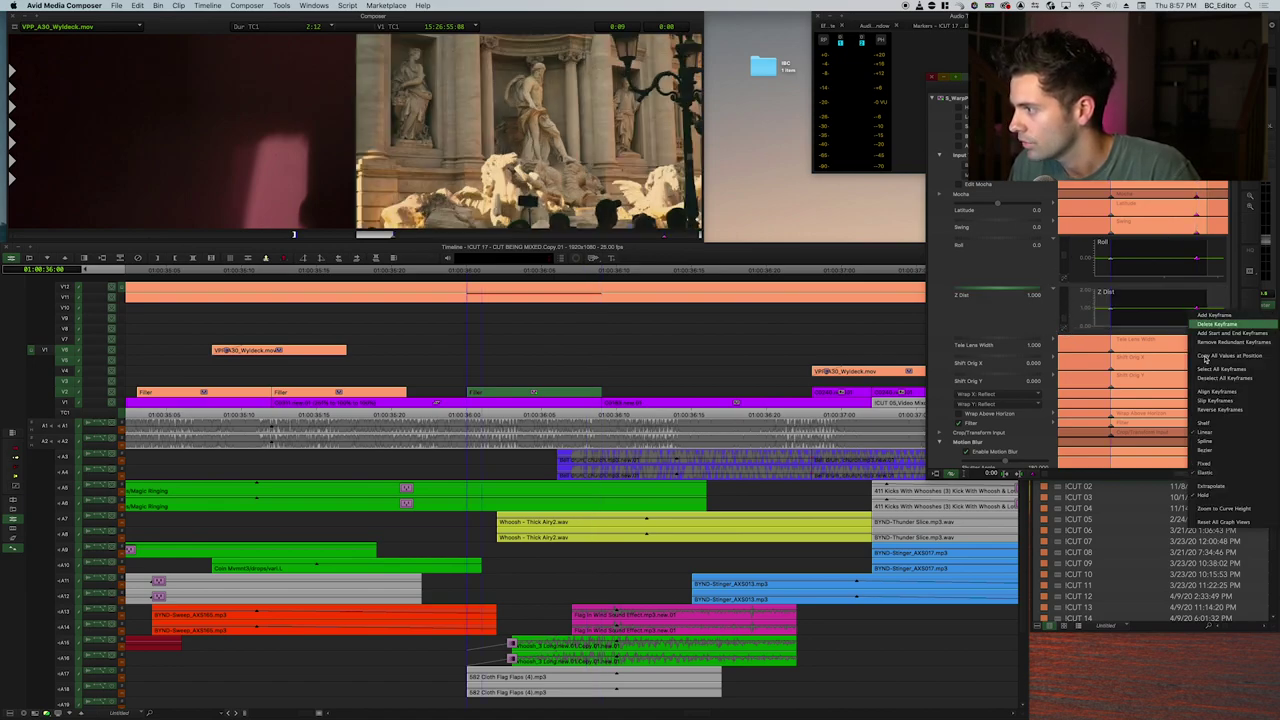
pyautogui.click(1204, 450)
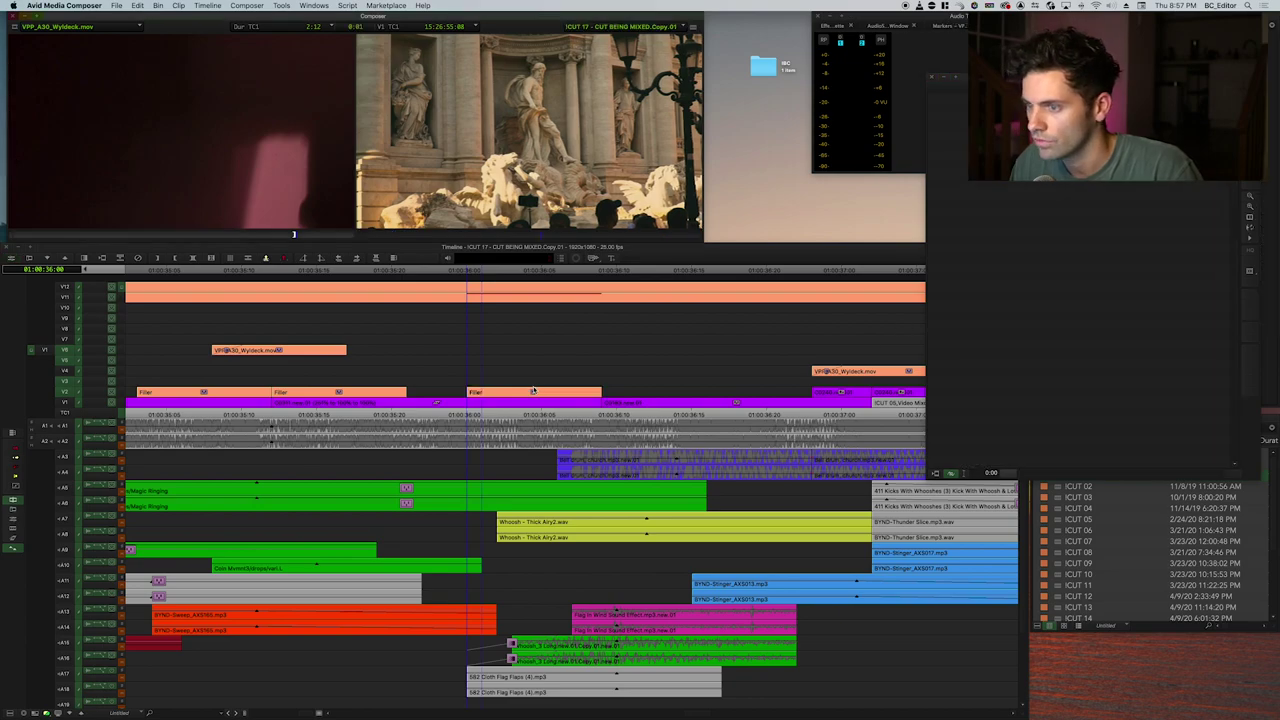
# Lower the video monitoring to V11 and reopen the V2 filler's warp effect at its last Z Dist keyframe, 01:00:36:08.
pyautogui.press('super+8')
pyautogui.click(126, 299)
pyautogui.click(121, 298)
pyautogui.moveTo(550, 303); pyautogui.dragTo(593, 322)
pyautogui.press('super+8')
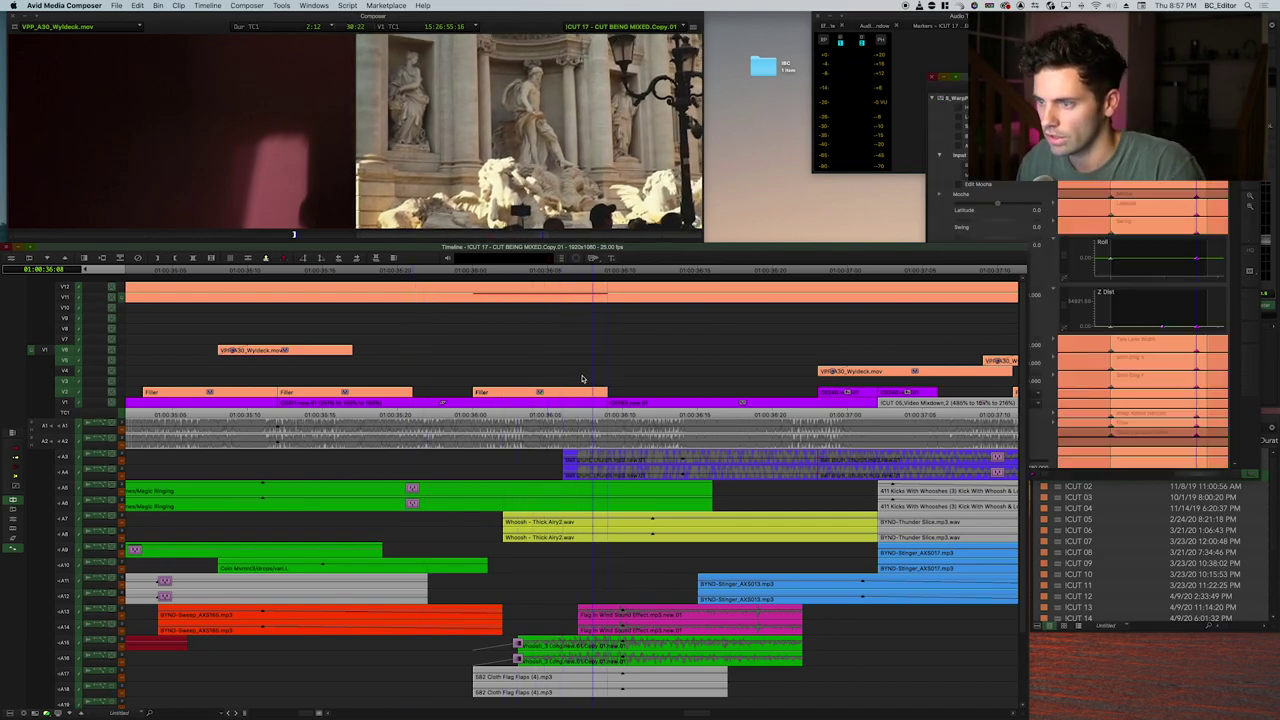
pyautogui.click(1197, 259)
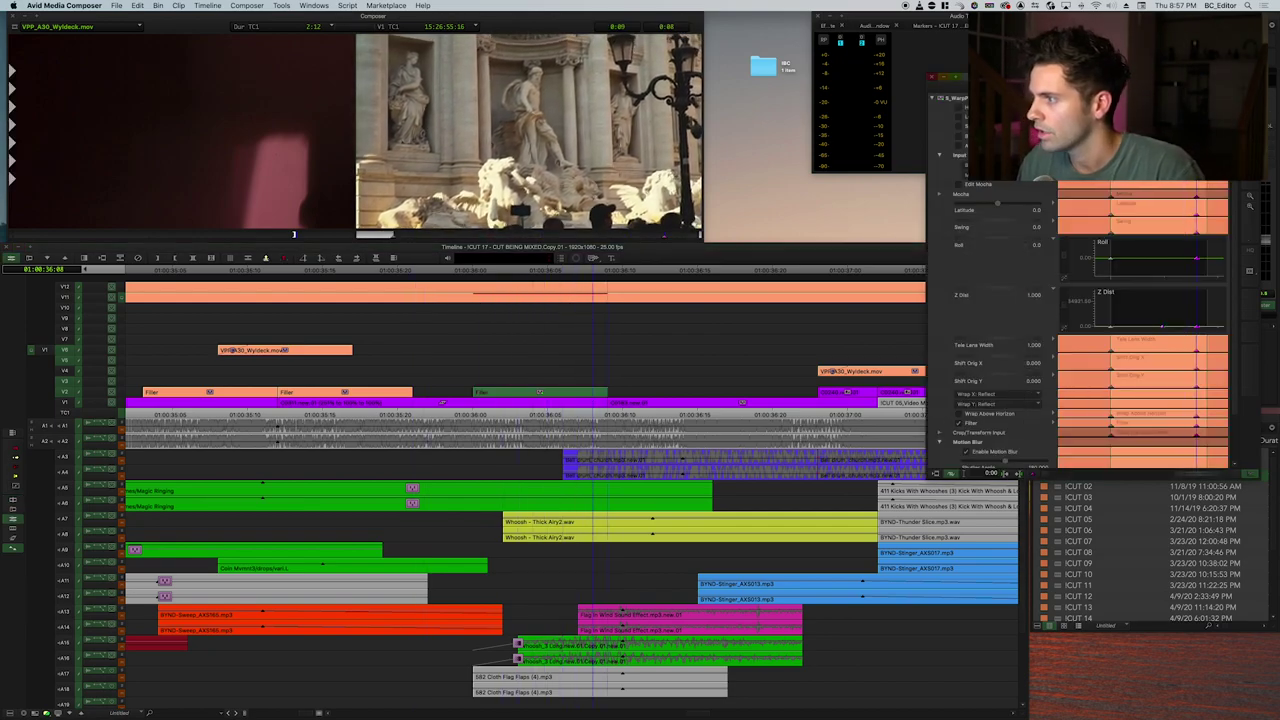
pyautogui.click(1006, 292)
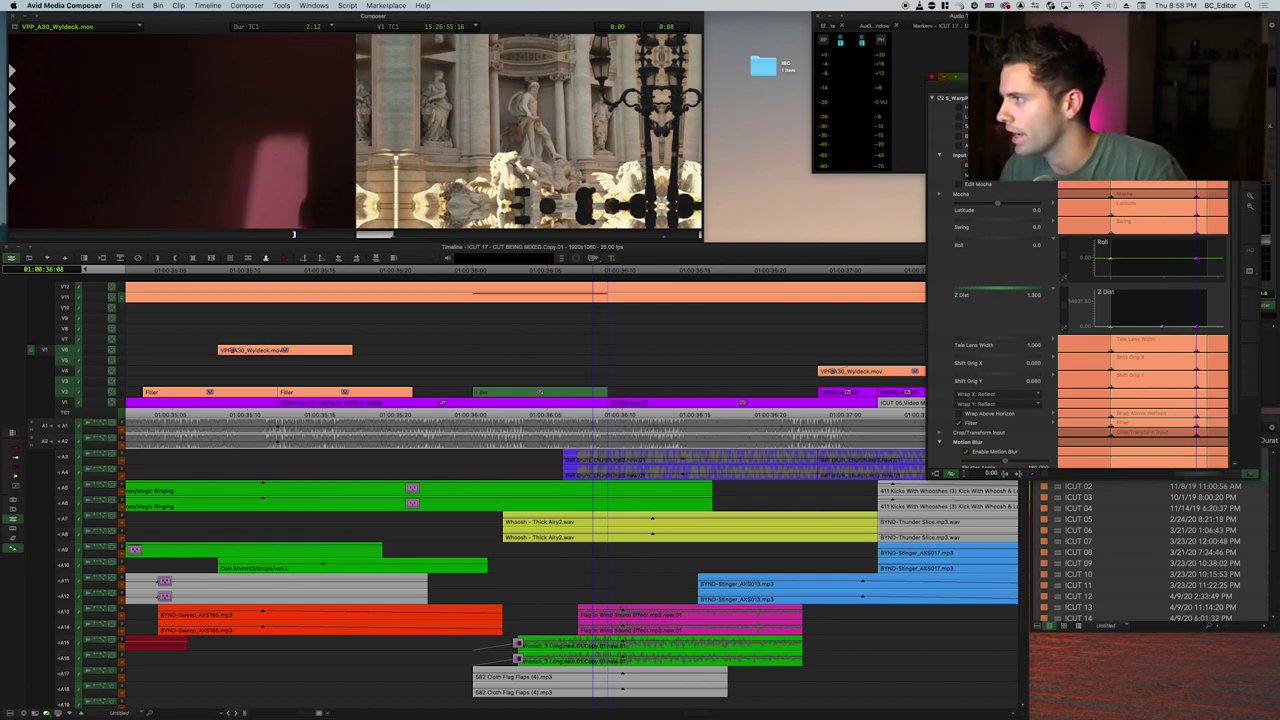
# Bend the Z Dist Bezier curve into a slow start with a steep finish and close the effect editor.
pyautogui.scroll(-3, 1216, 226)
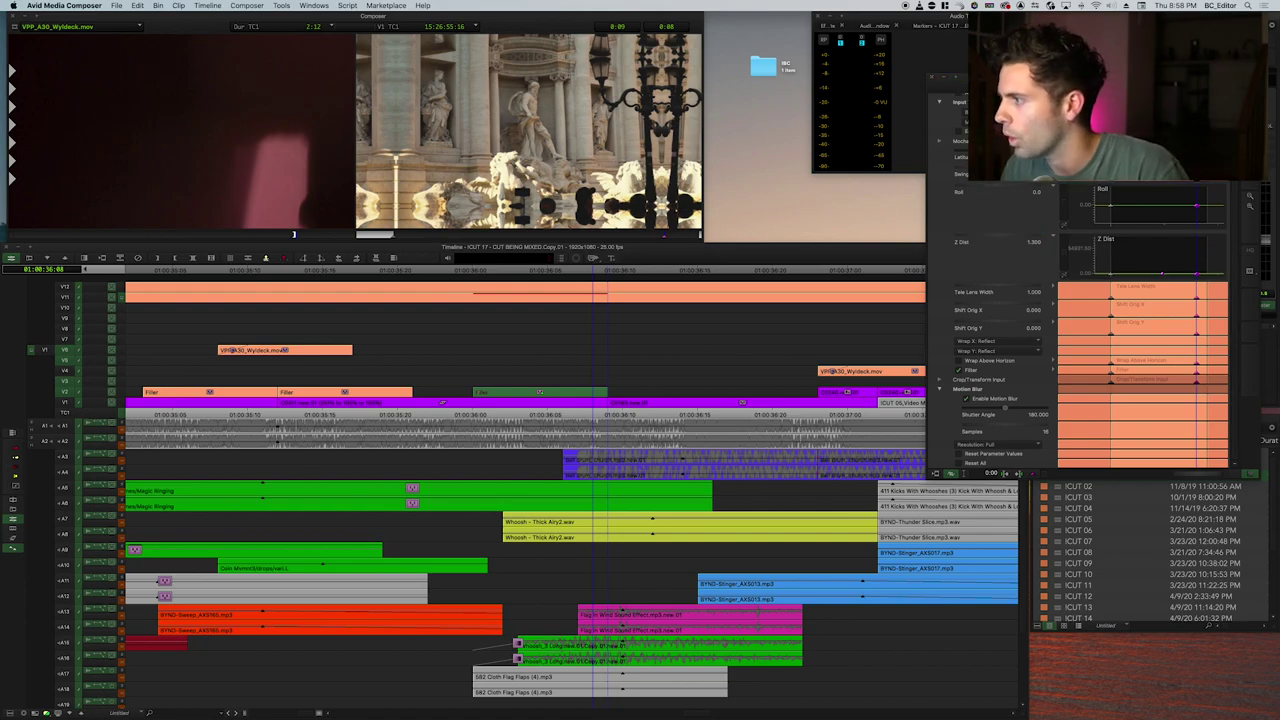
pyautogui.click(1003, 243)
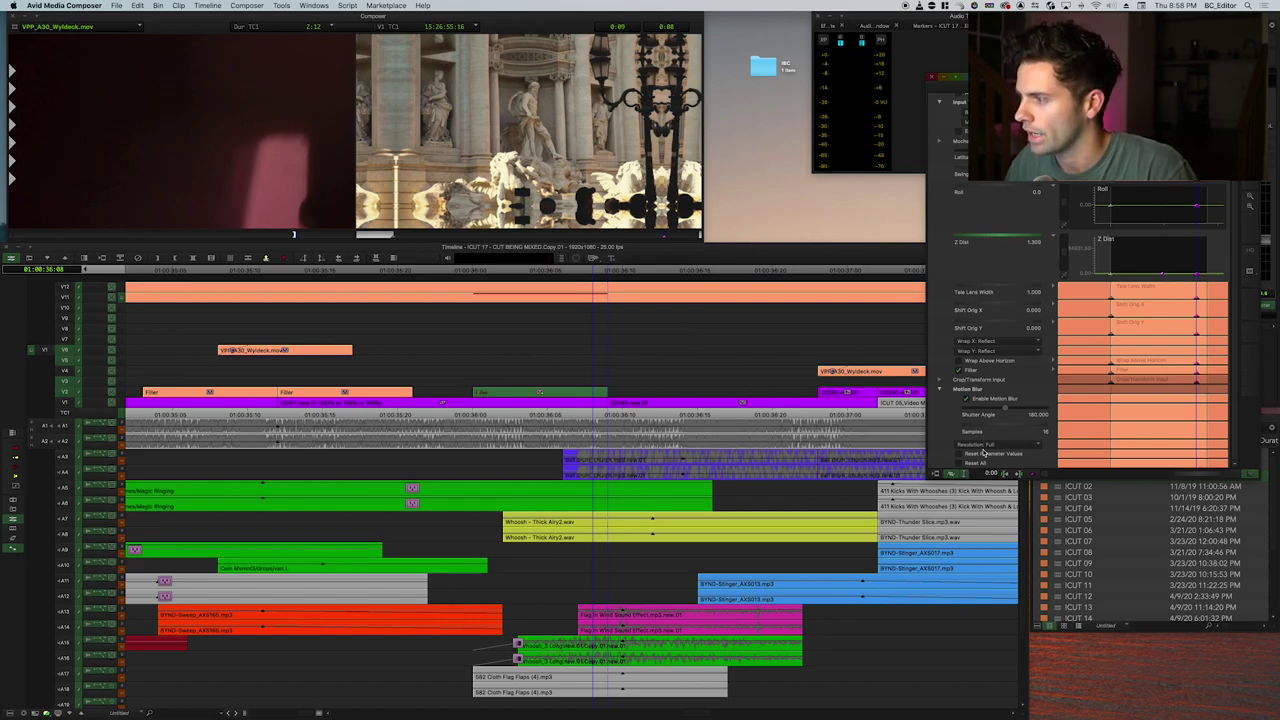
pyautogui.click(967, 400)
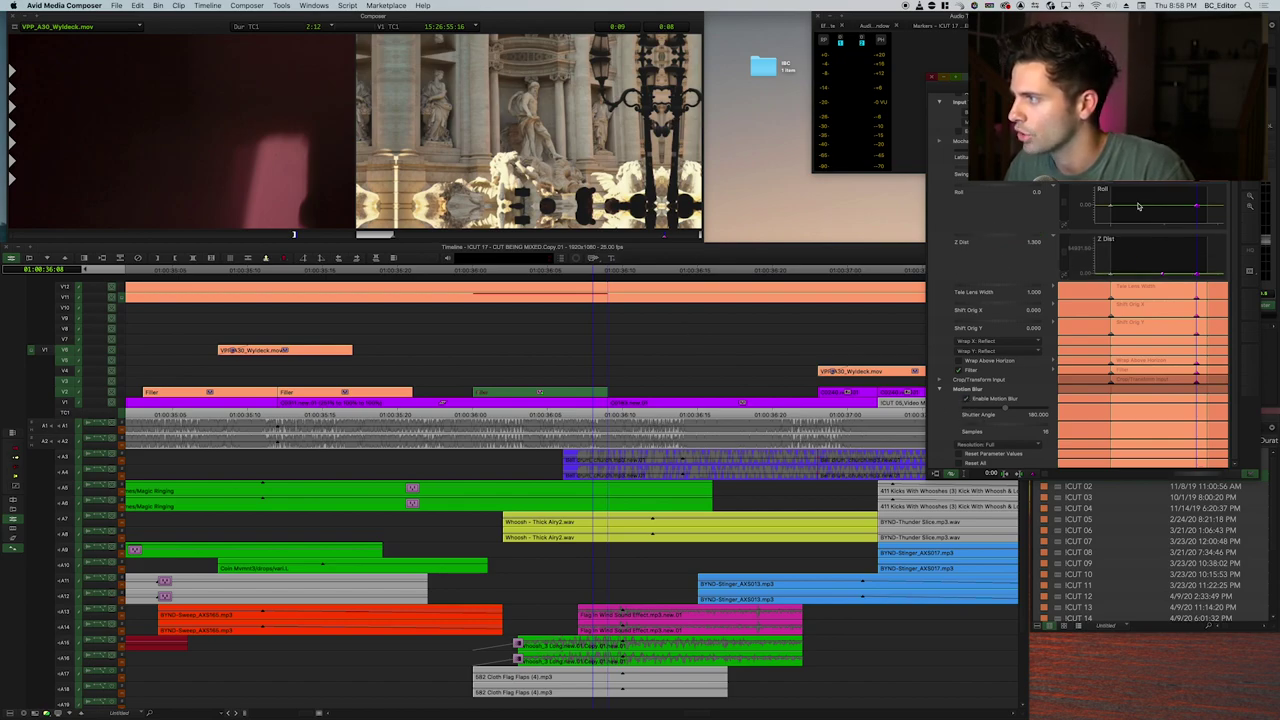
pyautogui.click(1134, 259)
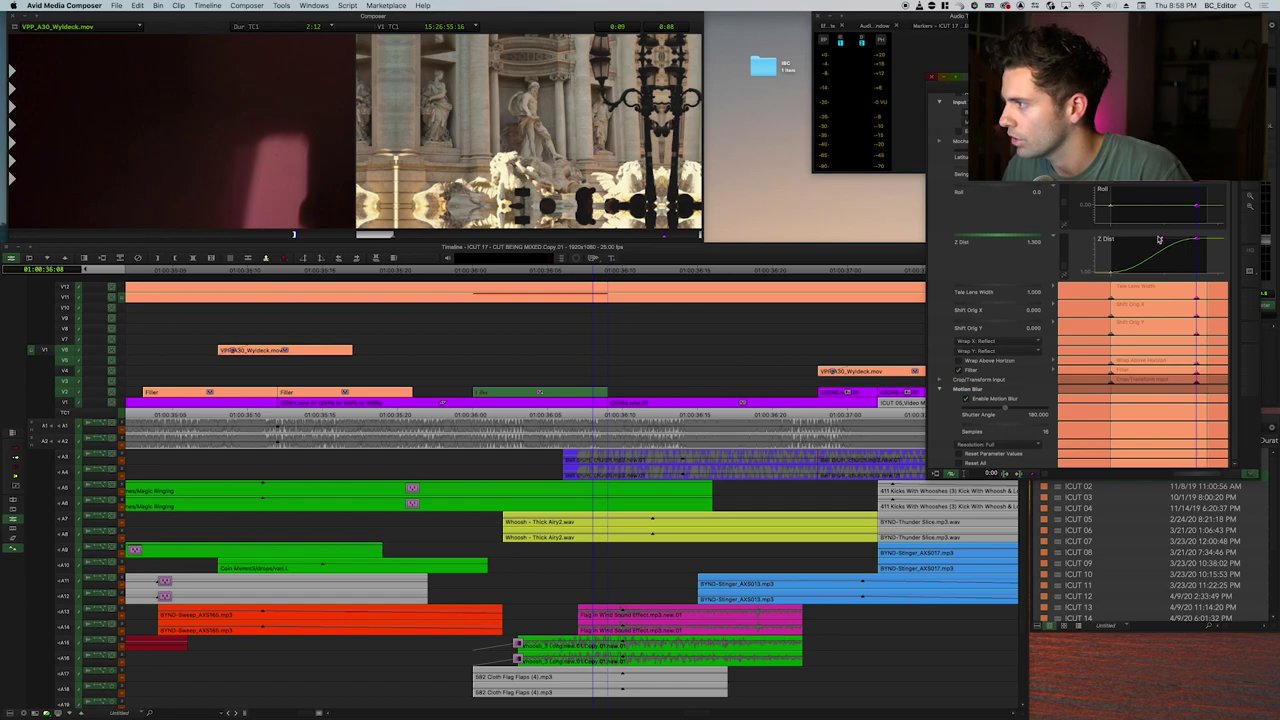
pyautogui.moveTo(1167, 251); pyautogui.dragTo(1177, 265)
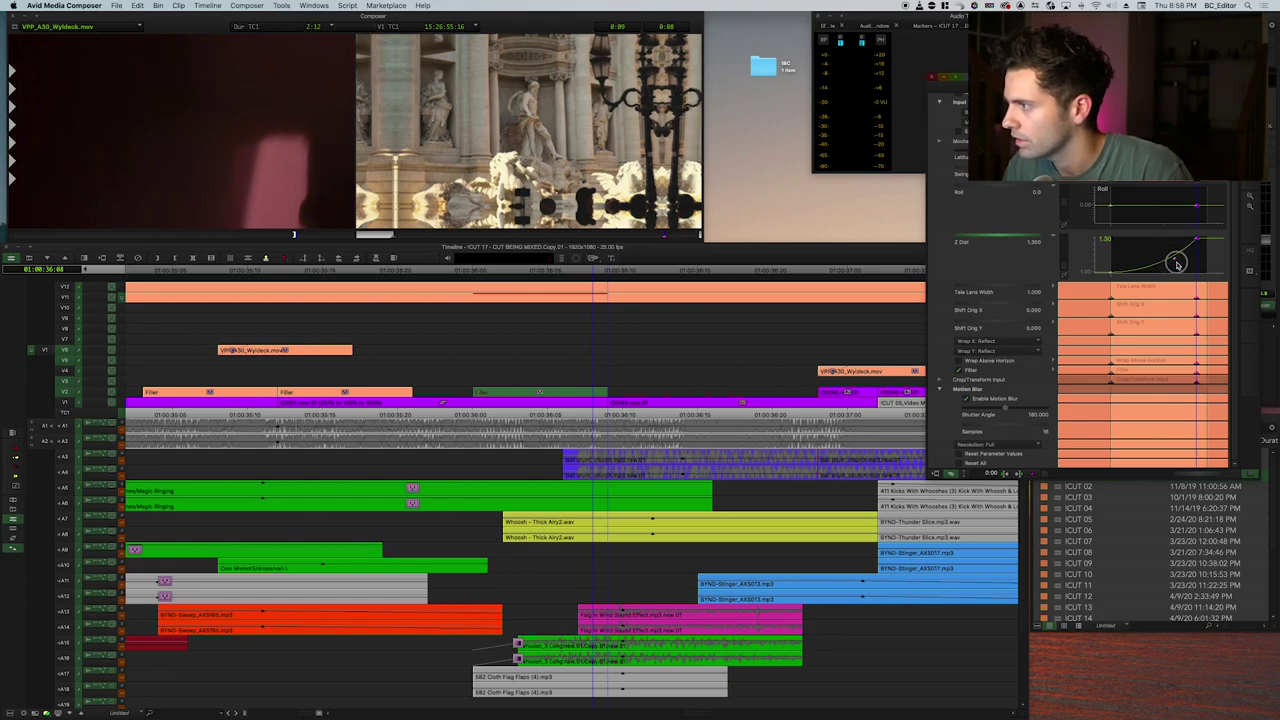
pyautogui.click(931, 84)
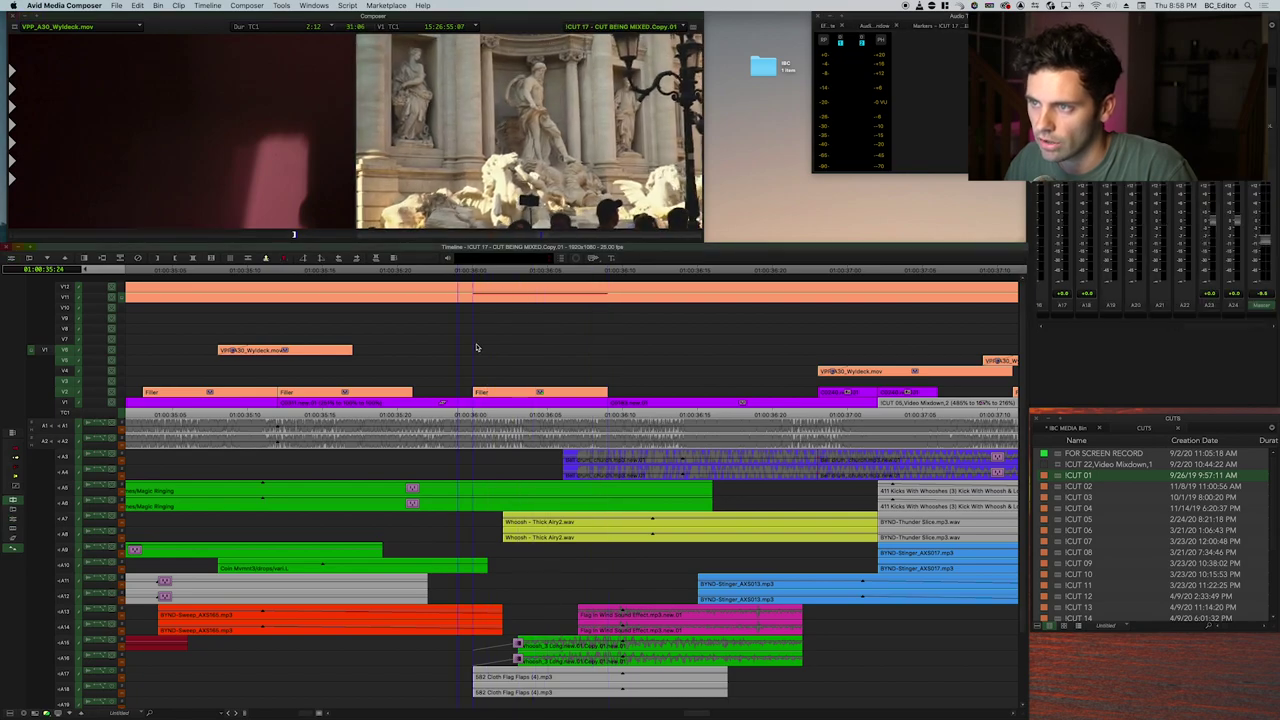
# Replay the fountain-to-bell-tower transition and step on to the blurred building frame at 01:00:36:23.
pyautogui.click(645, 350)
pyautogui.press('a')
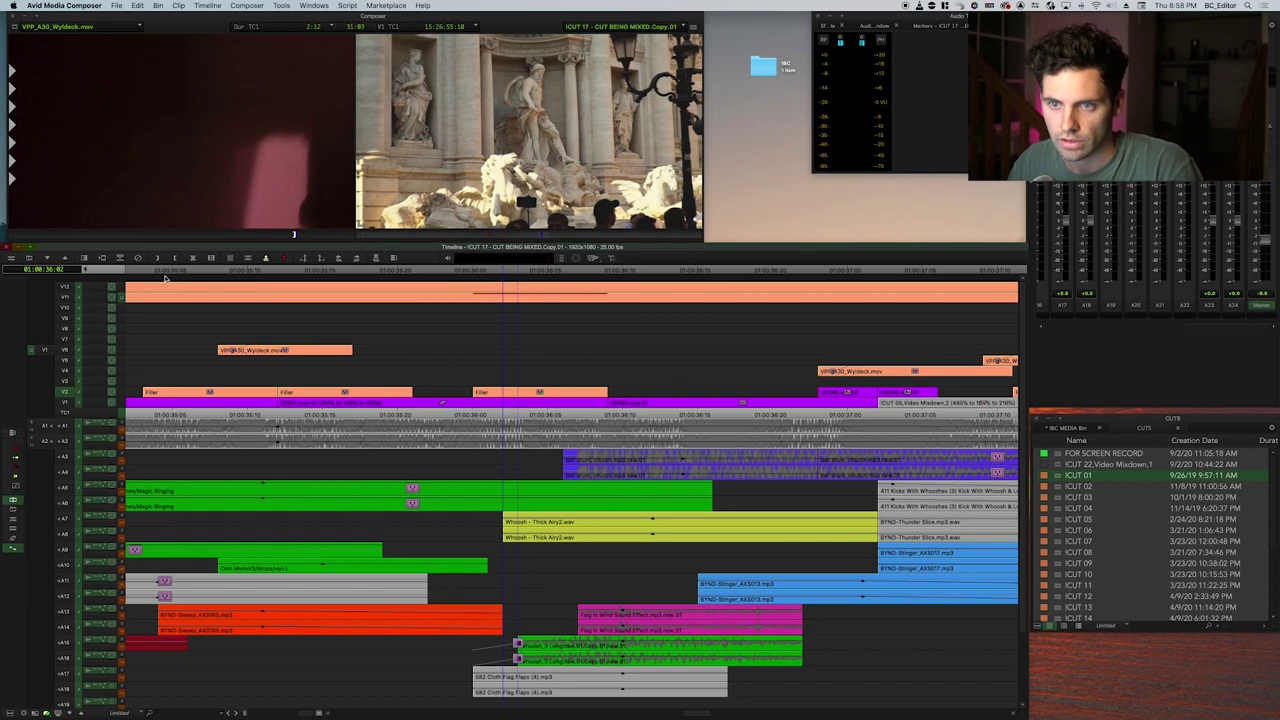
pyautogui.press('space')
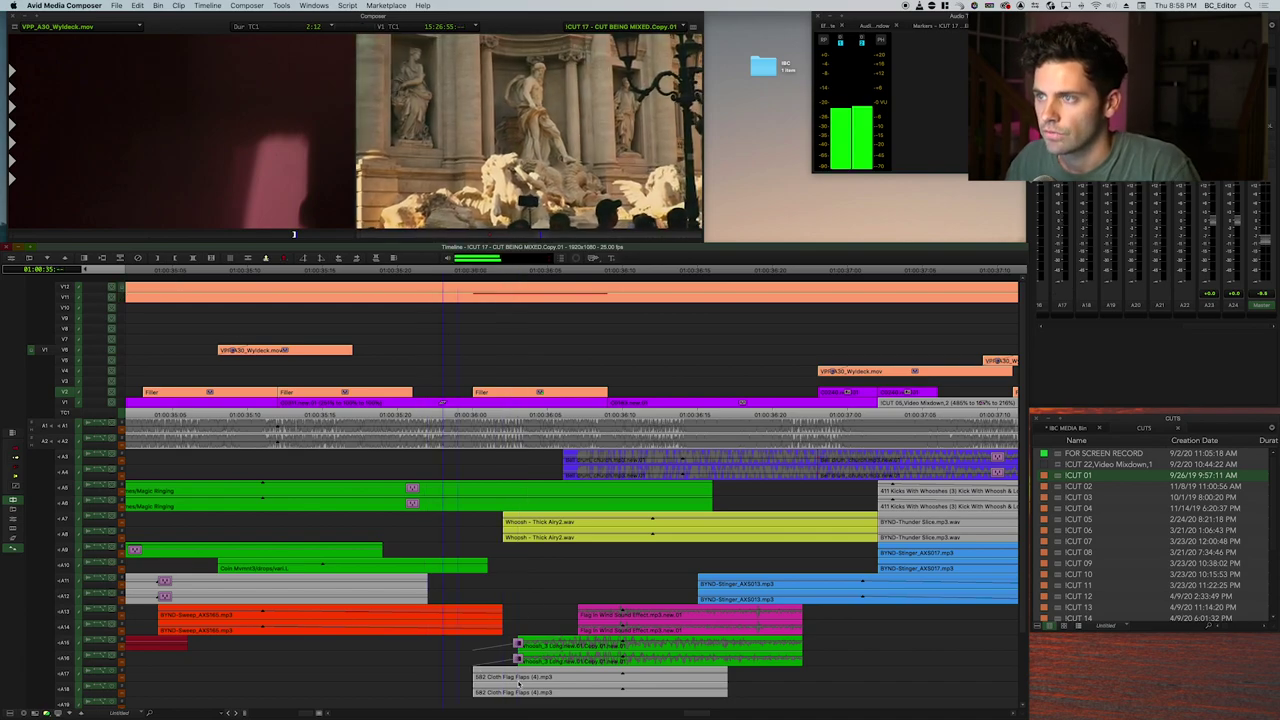
pyautogui.press('space')
pyautogui.click(381, 280)
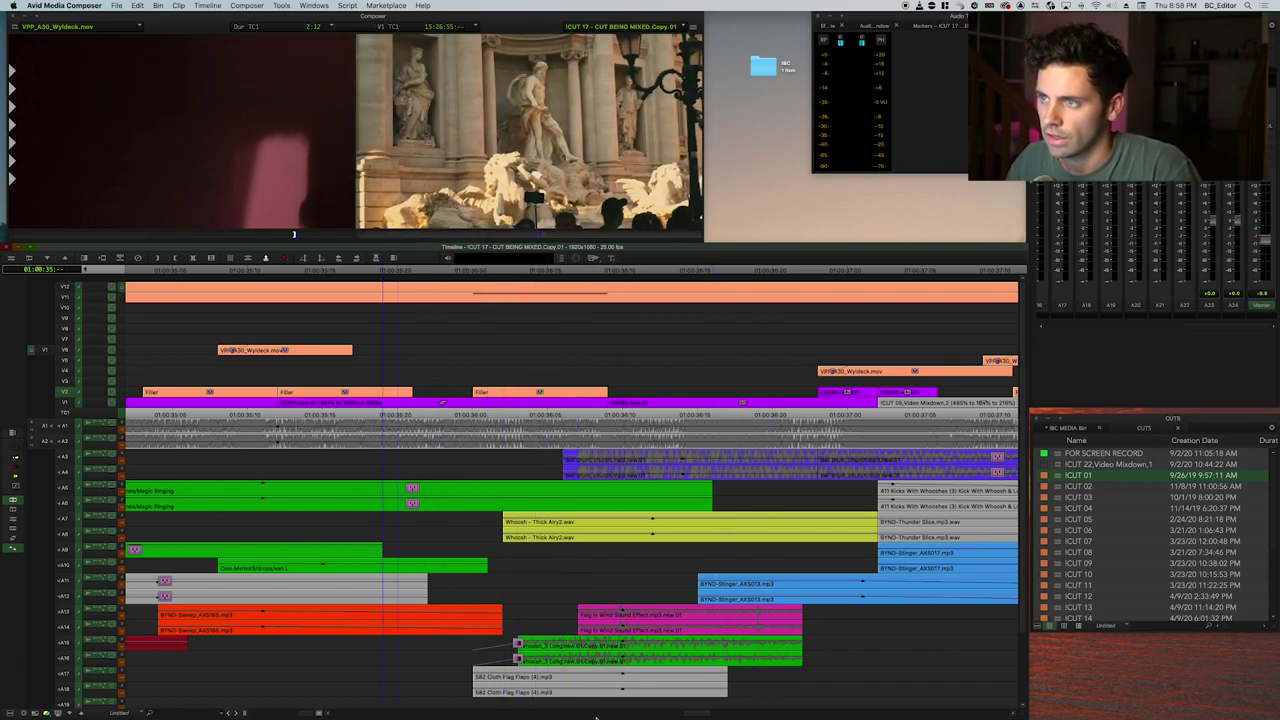
pyautogui.press('space')
pyautogui.press('space')
pyautogui.press('Right')
pyautogui.press('Right')
pyautogui.press('Right')
pyautogui.press('Right')
pyautogui.press('Right')
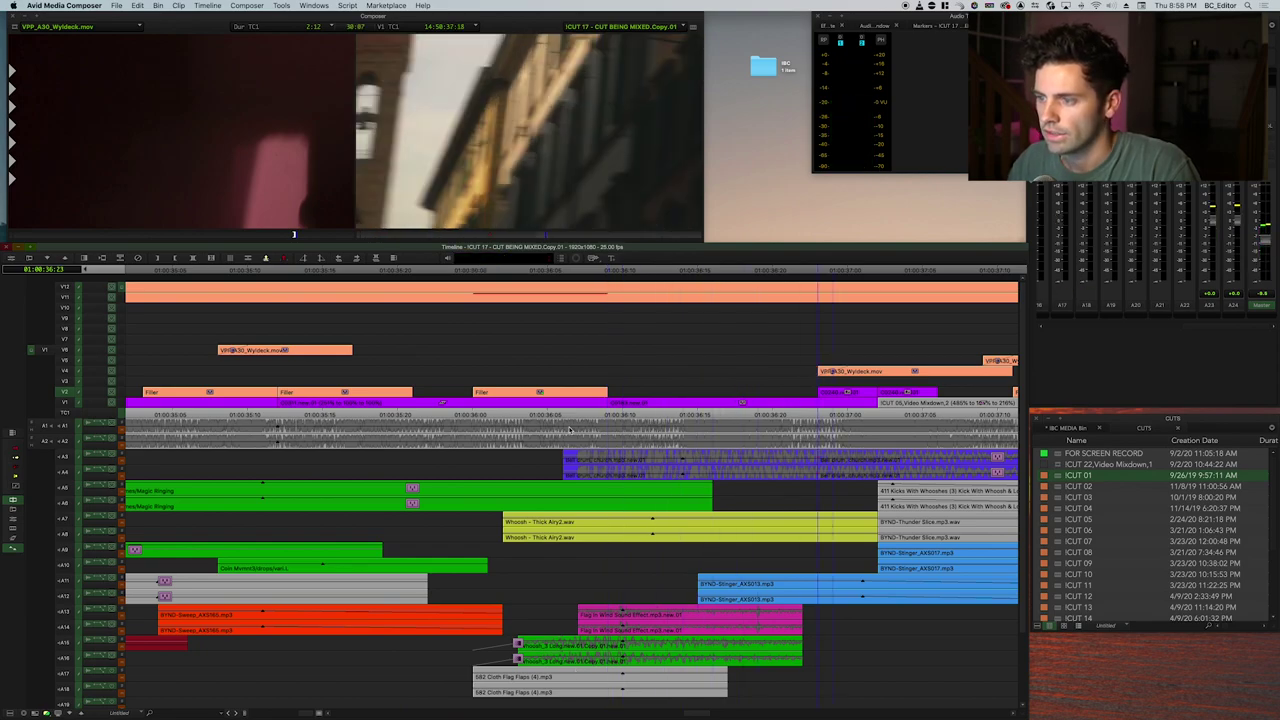
# Open the effect on the V1 bell tower clip and check Z Dist at its first keyframe, 01:00:36:09.
pyautogui.press('Up')
pyautogui.click(524, 389)
pyautogui.moveTo(512, 389); pyautogui.dragTo(475, 396)
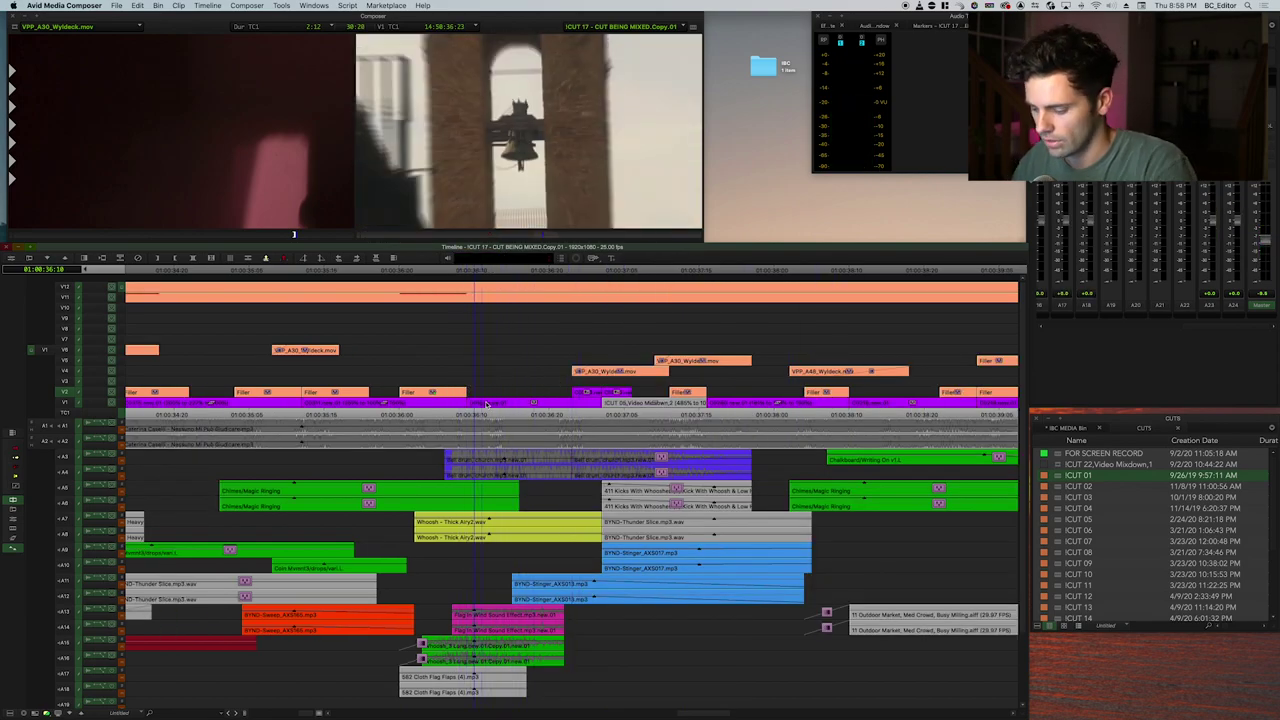
pyautogui.hotkey('shift', 'F8')
pyautogui.click(505, 403)
pyautogui.press('Home')
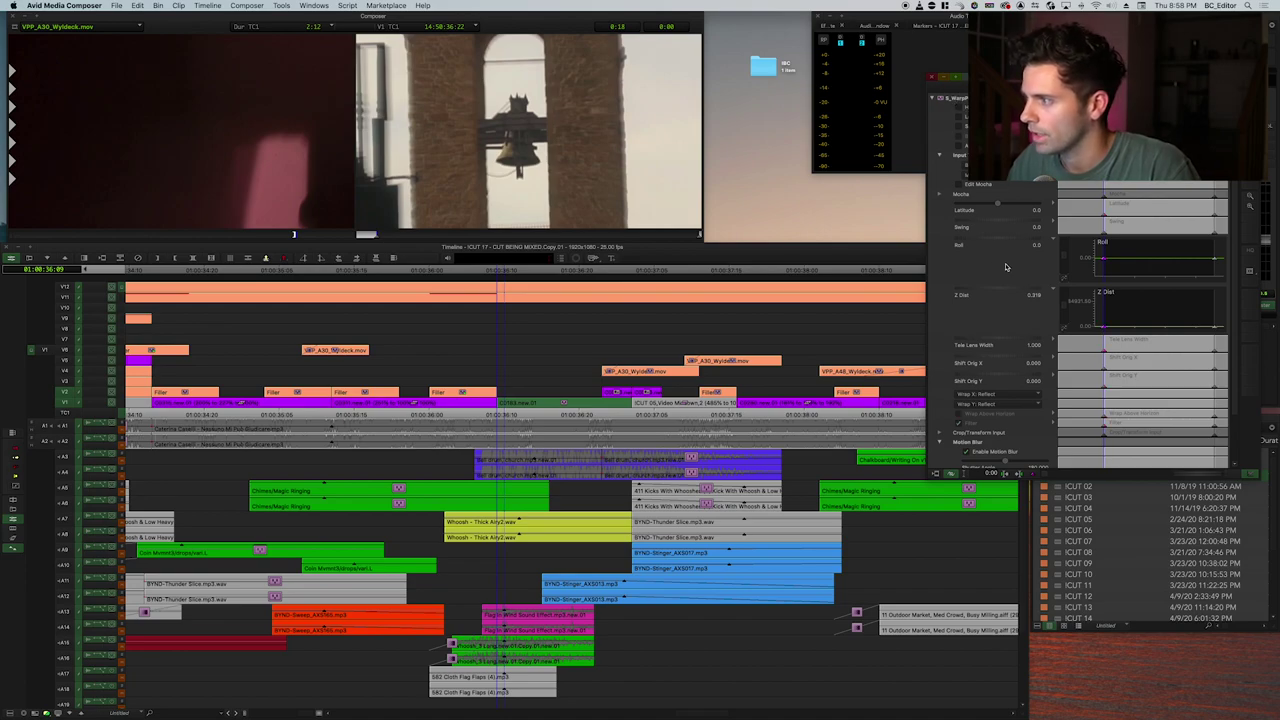
# Skim the timeline past the stroller and lighthouse shots and park on the street chalk drawing at 01:00:39:18.
pyautogui.click(491, 346)
pyautogui.moveTo(489, 325); pyautogui.dragTo(540, 319)
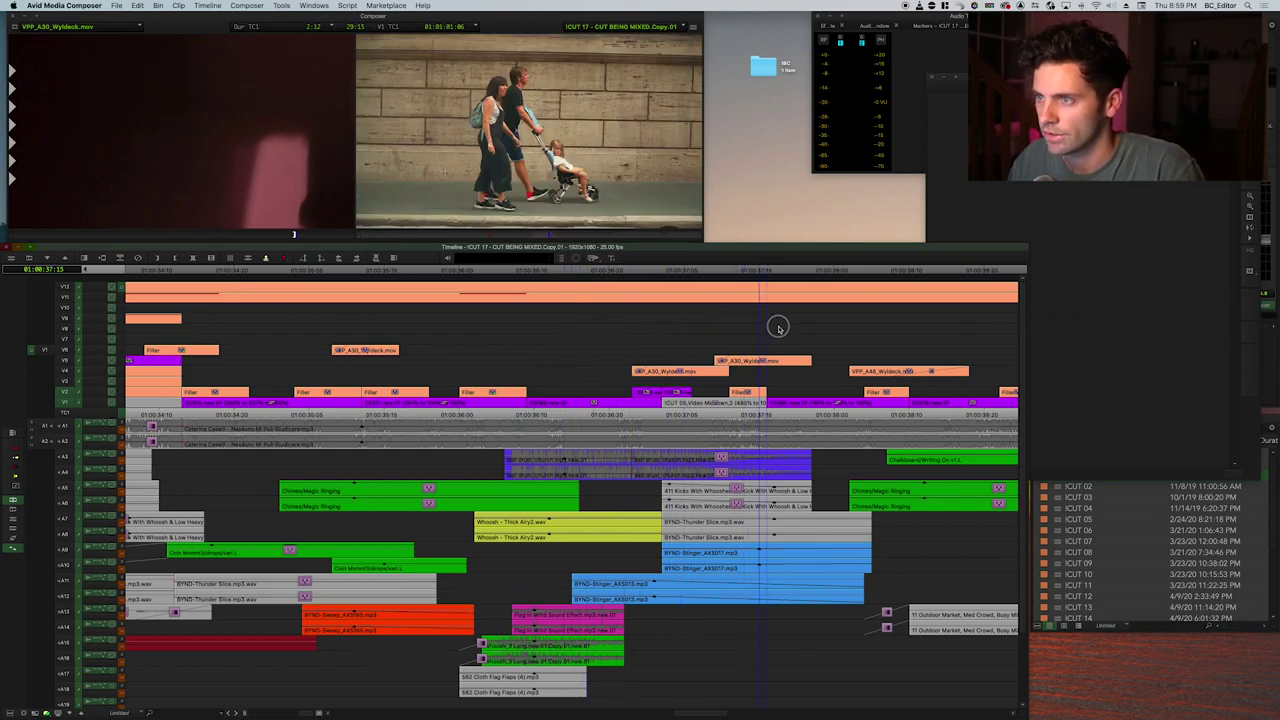
pyautogui.click(681, 336)
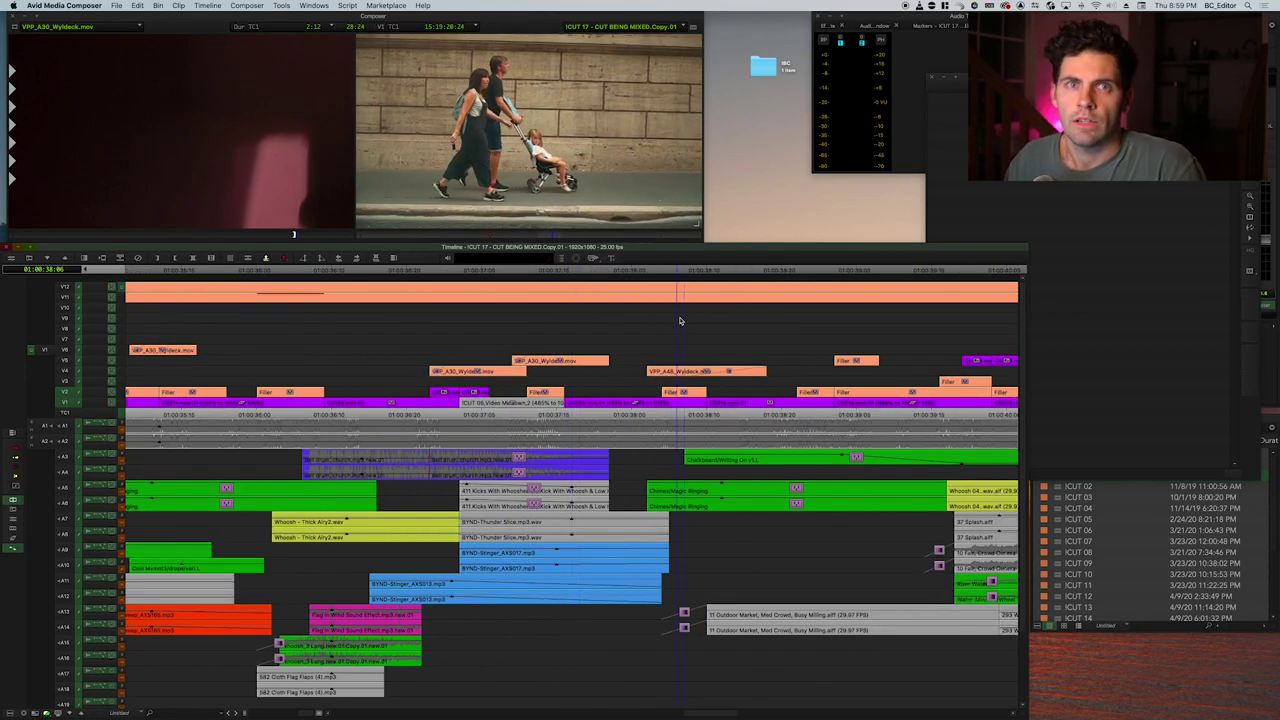
pyautogui.press('super+[')
pyautogui.press('super+]')
pyautogui.moveTo(615, 356); pyautogui.dragTo(754, 350)
pyautogui.press('super+[')
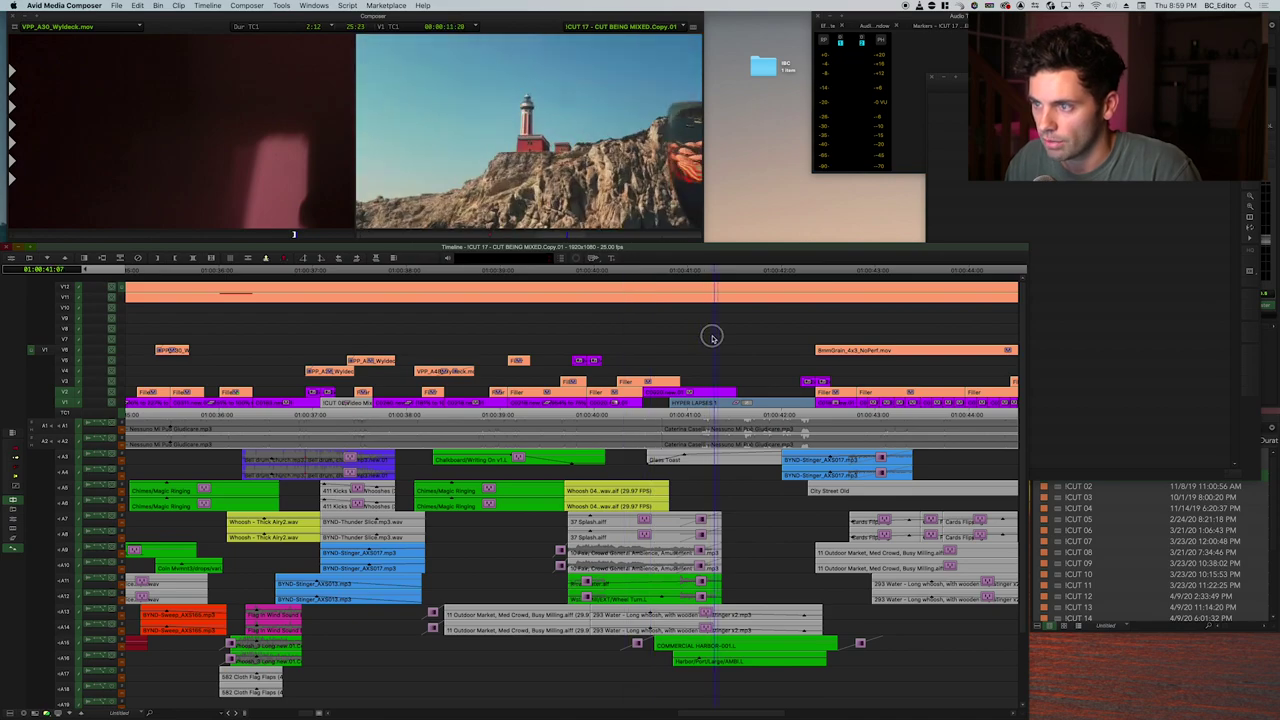
pyautogui.click(566, 337)
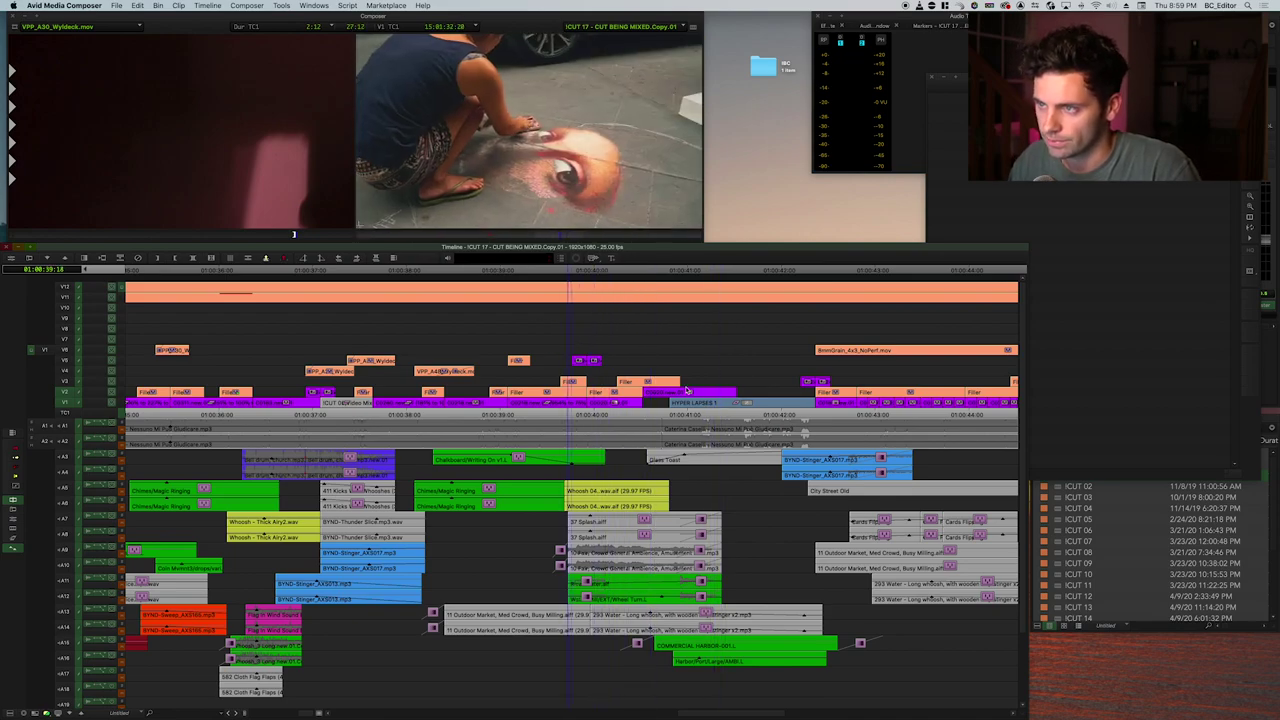
# Play the transition from the chalk drawing to the beach umbrellas repeatedly and step through its frames.
pyautogui.press('space')
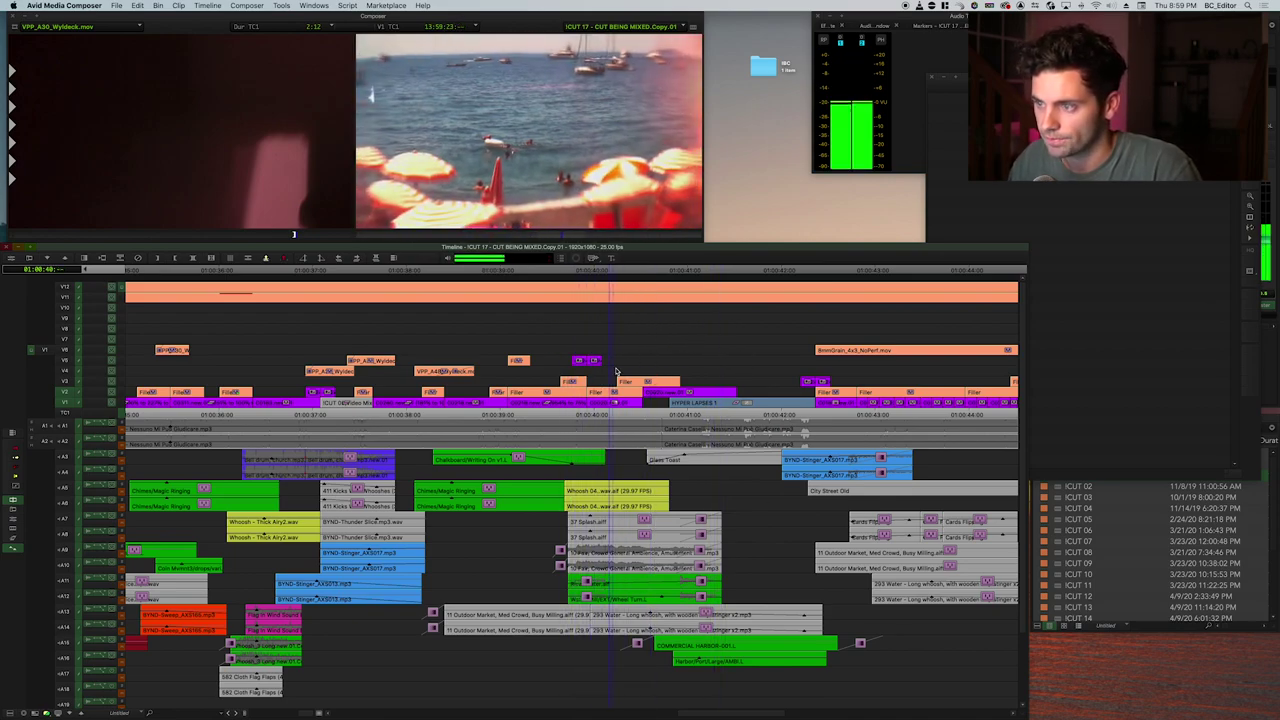
pyautogui.press('space')
pyautogui.press('1')
pyautogui.press('1')
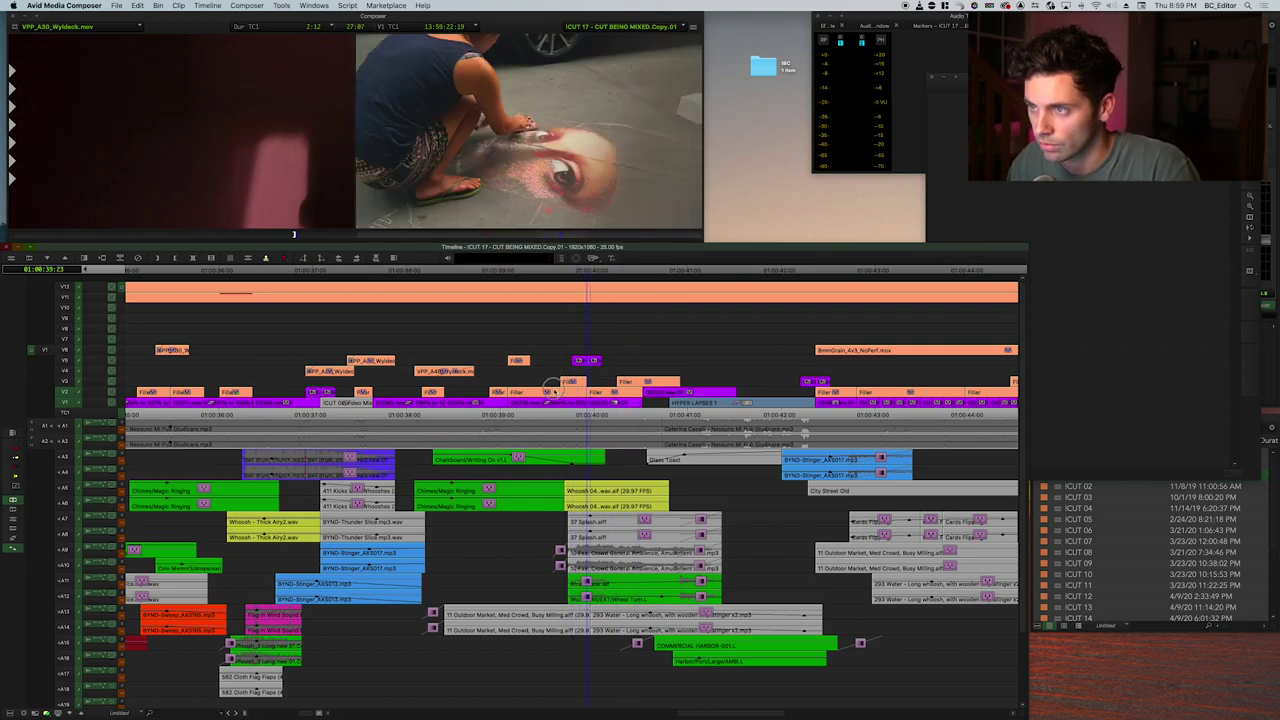
pyautogui.press('space')
pyautogui.scroll(-2, 630, 502)
pyautogui.hscroll(-2, 630, 502)
pyautogui.press('space')
pyautogui.press('Right')
pyautogui.press('Right')
pyautogui.press('Right')
pyautogui.press('Right')
# Match-frame the beach shot at 01:00:40:01 to load its source clip C0020.new.01 in the source monitor.
pyautogui.keyDown('super'); pyautogui.click(718, 374); pyautogui.keyUp('super')
pyautogui.moveTo(718, 374); pyautogui.dragTo(629, 372)
pyautogui.press('super+z')
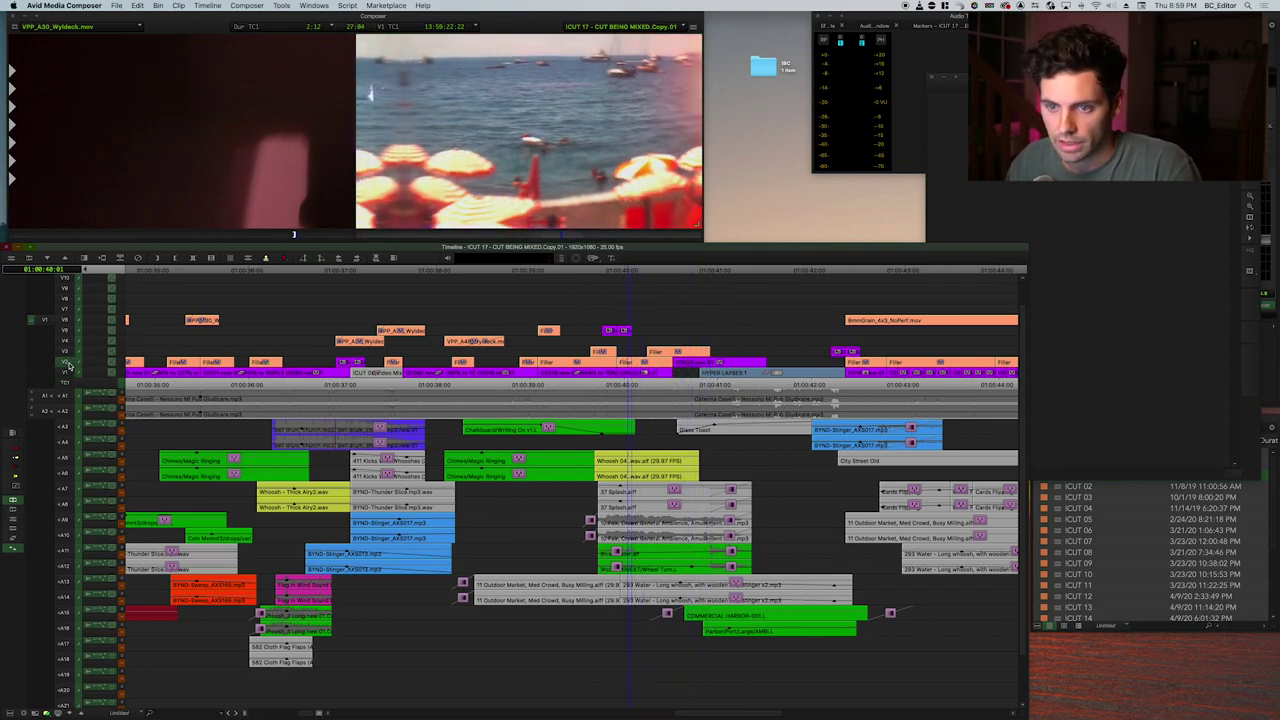
pyautogui.scroll(-2, 80, 371)
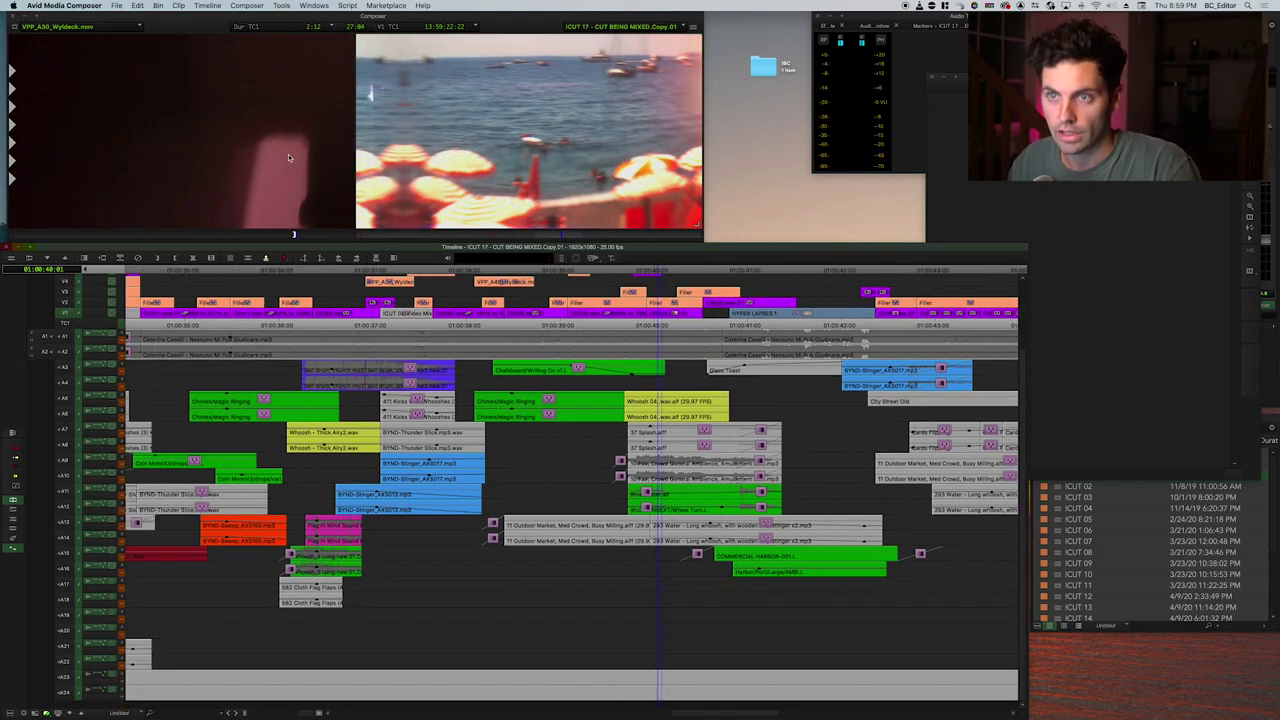
pyautogui.press('f')
pyautogui.press('Escape')
# Zoom in on the timeline around the beach shot and compare its source clip with the treated version near 01:00:40:05.
pyautogui.press('super+]')
pyautogui.press('super+]')
pyautogui.press('super+]')
pyautogui.moveTo(538, 343); pyautogui.dragTo(1022, 352)
pyautogui.click(640, 186)
pyautogui.moveTo(672, 322); pyautogui.dragTo(739, 324)
pyautogui.press('super+]')
pyautogui.scroll(2, 133, 306)
pyautogui.scroll(2, 103, 281)
pyautogui.moveTo(402, 355); pyautogui.dragTo(497, 346)
pyautogui.press('super+shift+a')
pyautogui.press('1')
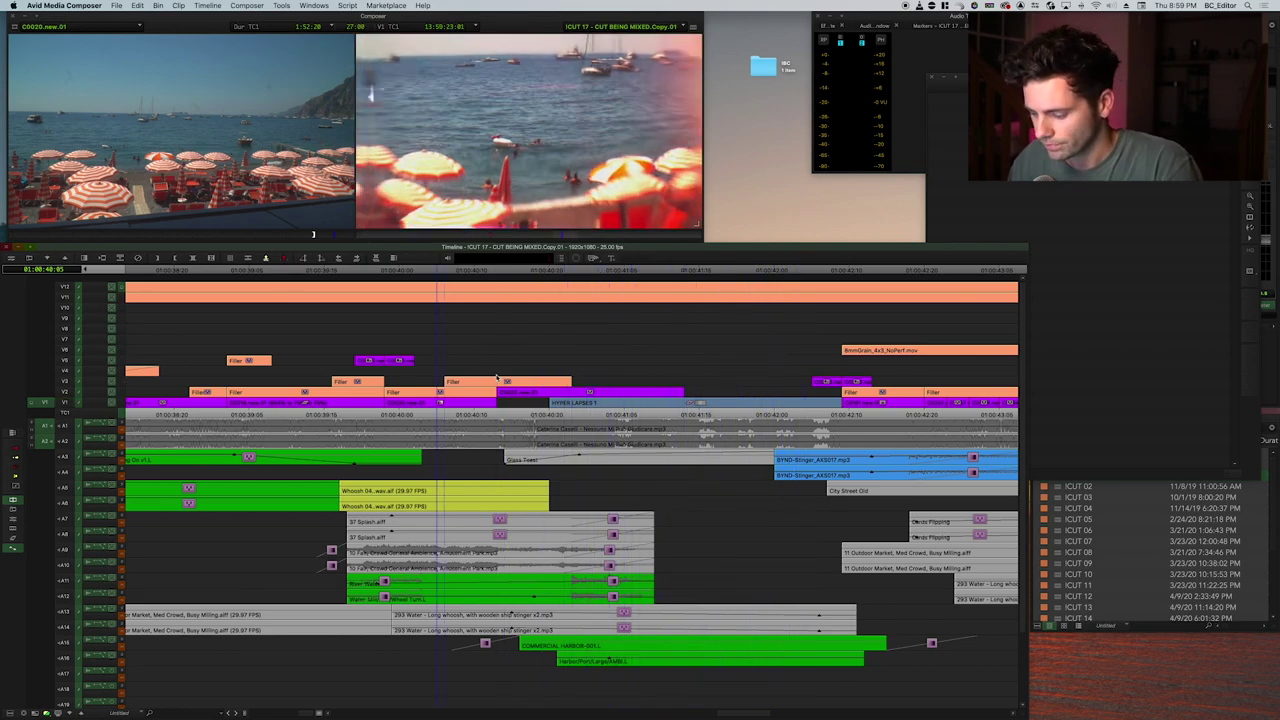
# Open the Mocha Pro effect of the V2 beach clip at 01:00:40:18 and launch the Mocha Pro plugin window.
pyautogui.hotkey('shift', 'F8')
pyautogui.click(534, 391)
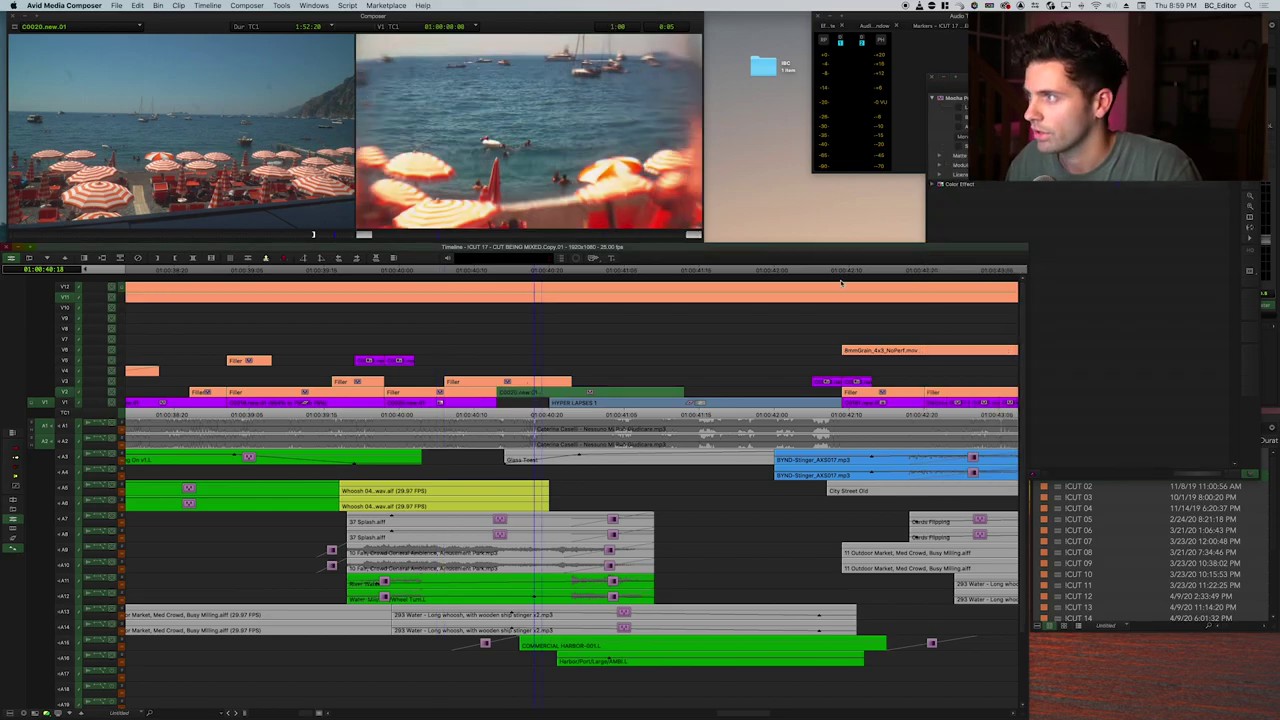
pyautogui.click(958, 108)
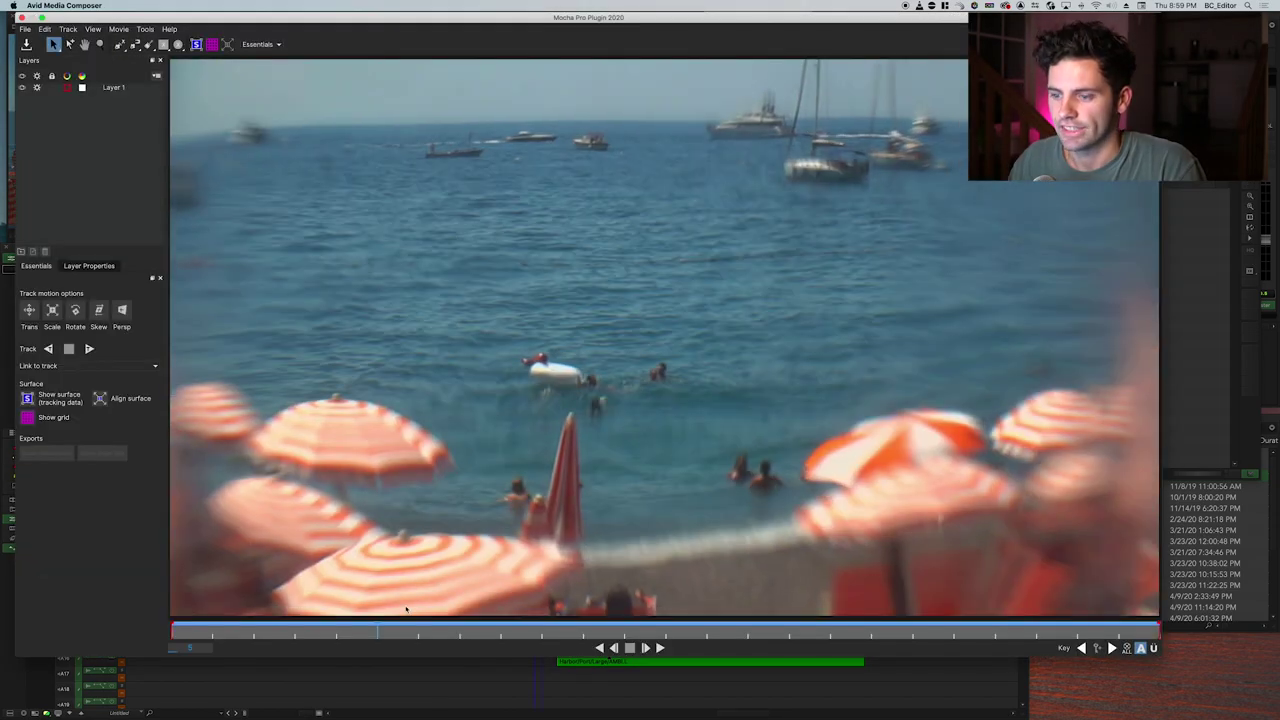
# Scrub through the beach umbrella shot in the Mocha Pro plugin and close the plugin window to return to the timeline.
pyautogui.moveTo(257, 638); pyautogui.dragTo(747, 627)
pyautogui.click(22, 17)
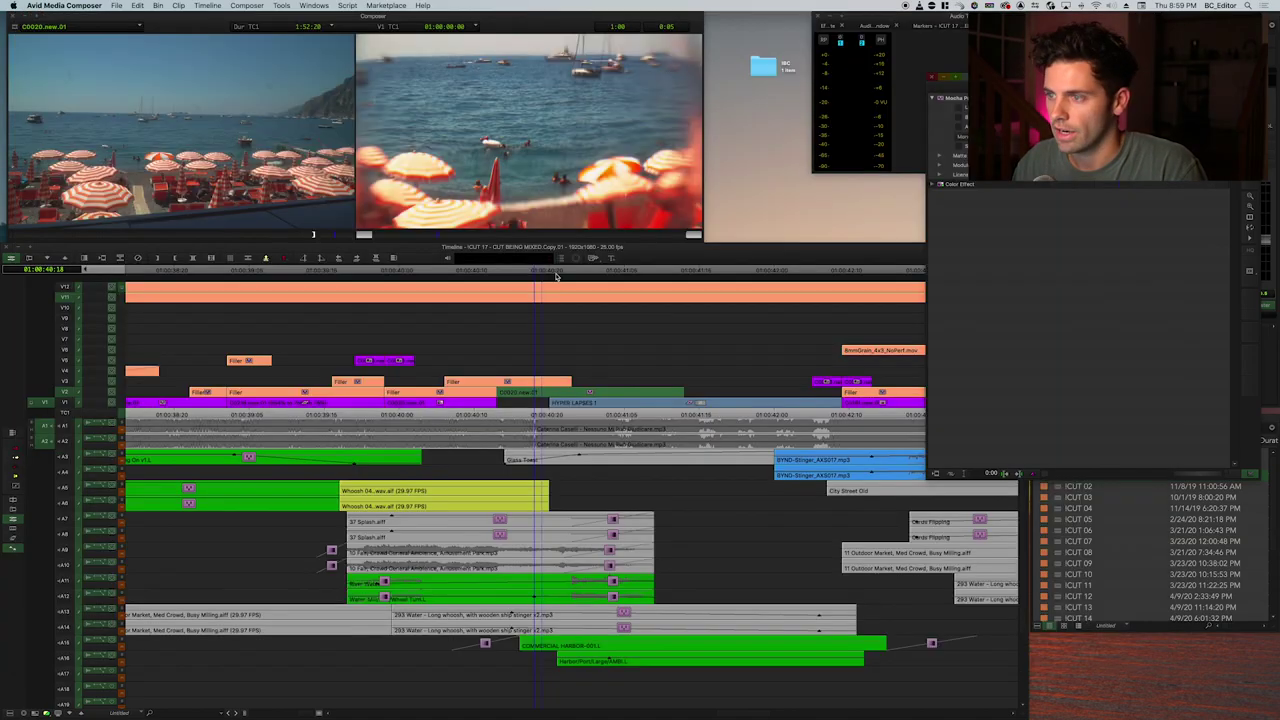
pyautogui.press('space')
pyautogui.click(522, 340)
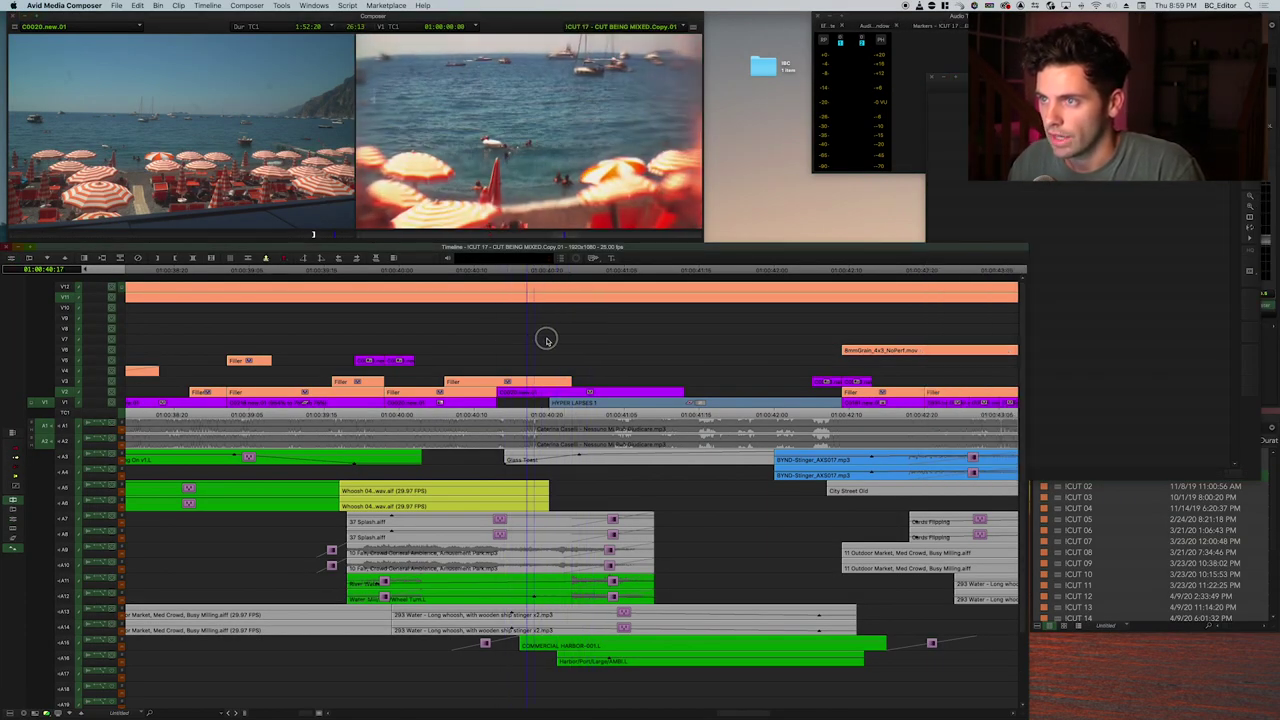
# Scrub the timeline from the beach shot to the satellite farmland shot near 01:00:42:10 and examine its layers up close.
pyautogui.moveTo(610, 341); pyautogui.dragTo(726, 354)
pyautogui.moveTo(591, 358); pyautogui.dragTo(675, 340)
pyautogui.moveTo(539, 335); pyautogui.dragTo(607, 329)
pyautogui.press('super+]')
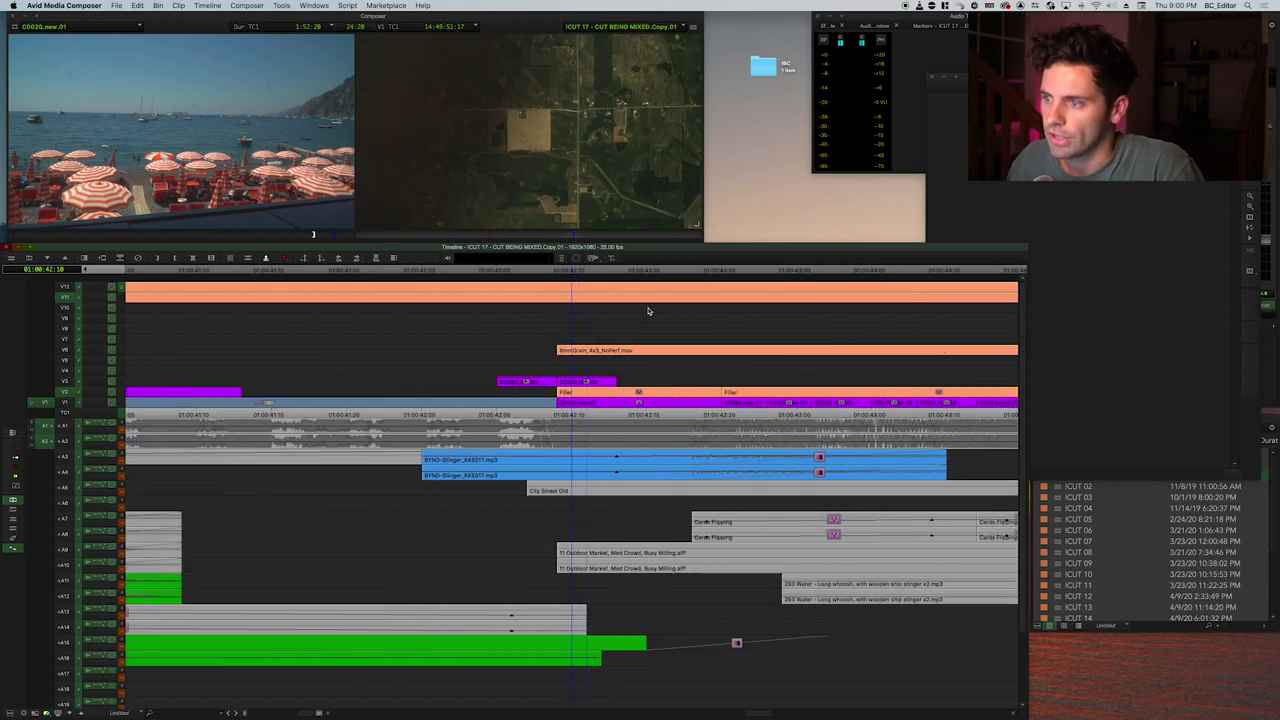
pyautogui.moveTo(517, 343); pyautogui.dragTo(616, 321)
pyautogui.press('super+bracketleft')
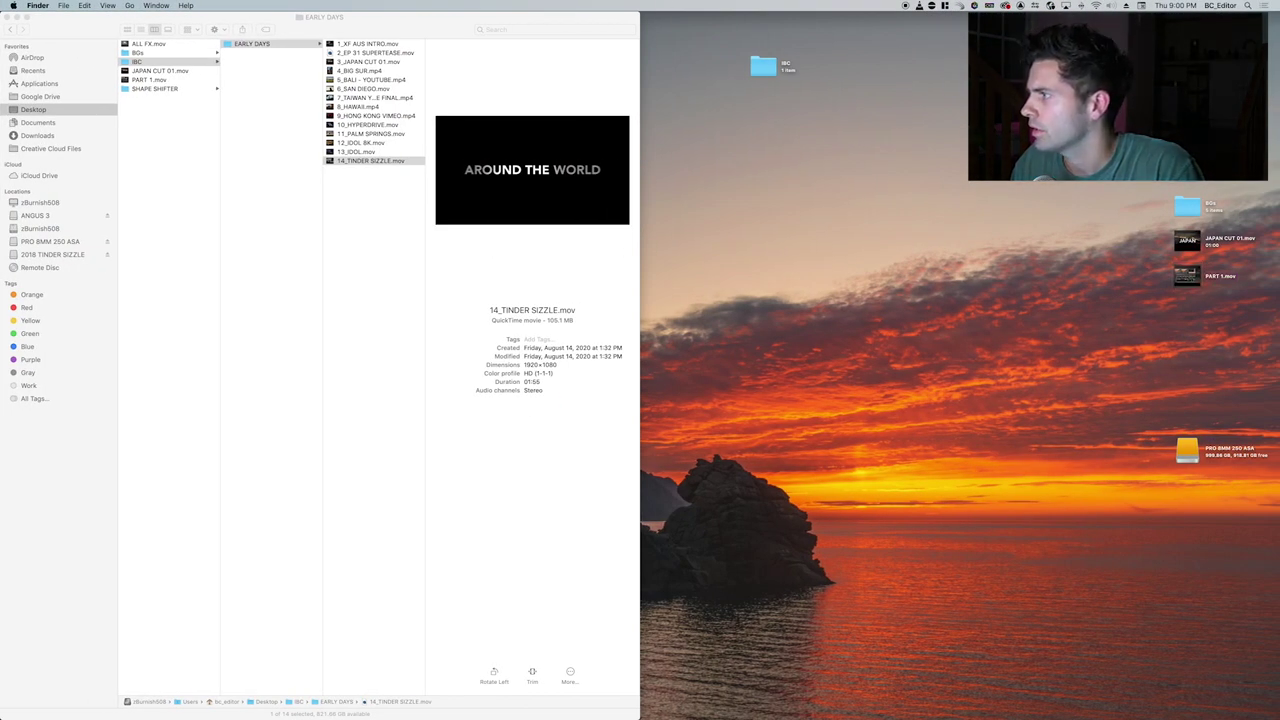
# Switch to Finder, open the RECTANGLE folder inside SHAPE SHIFTER and preview its satellite screenshots of city blocks.
pyautogui.press('super+o')
pyautogui.press('Right')
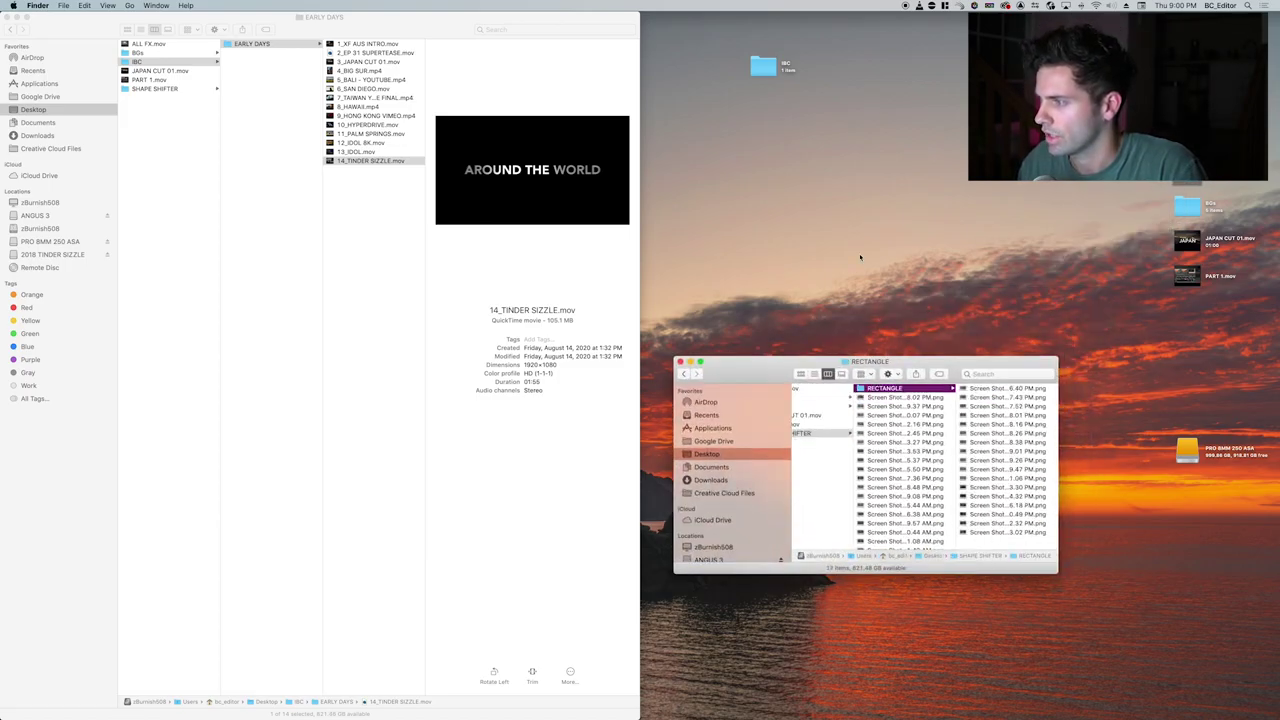
pyautogui.press('Right')
pyautogui.press('space')
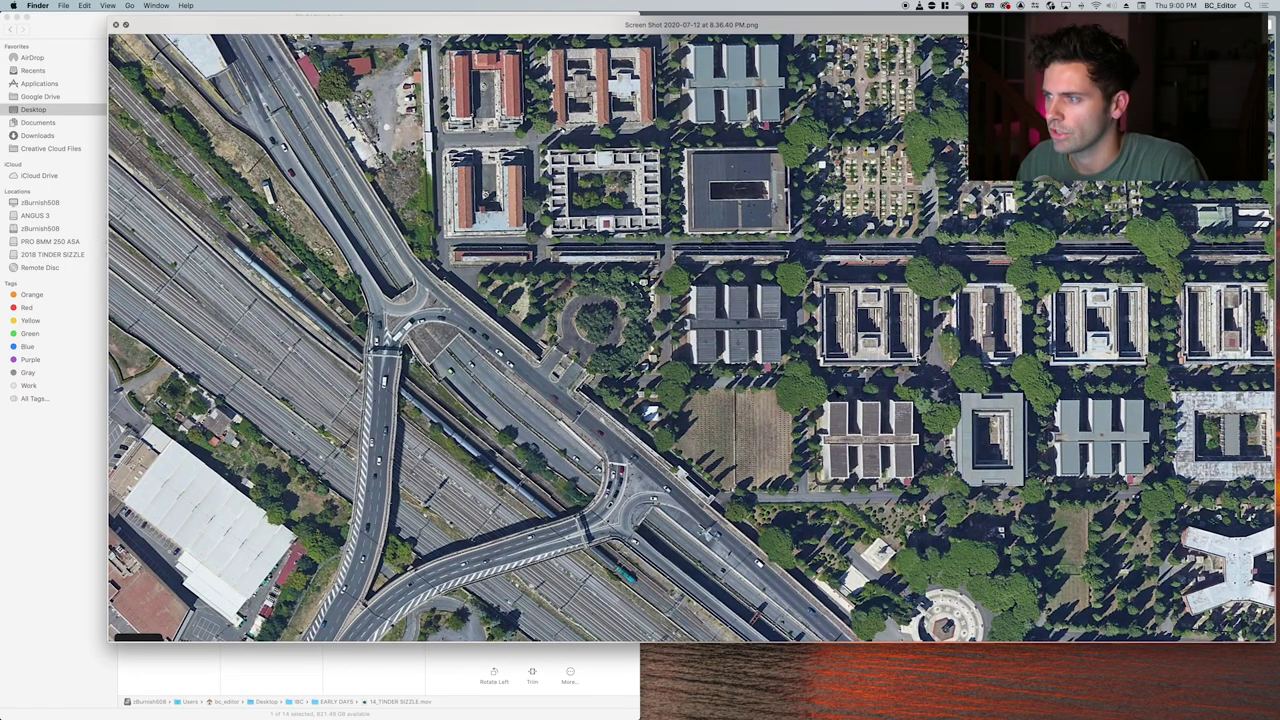
pyautogui.press('Right')
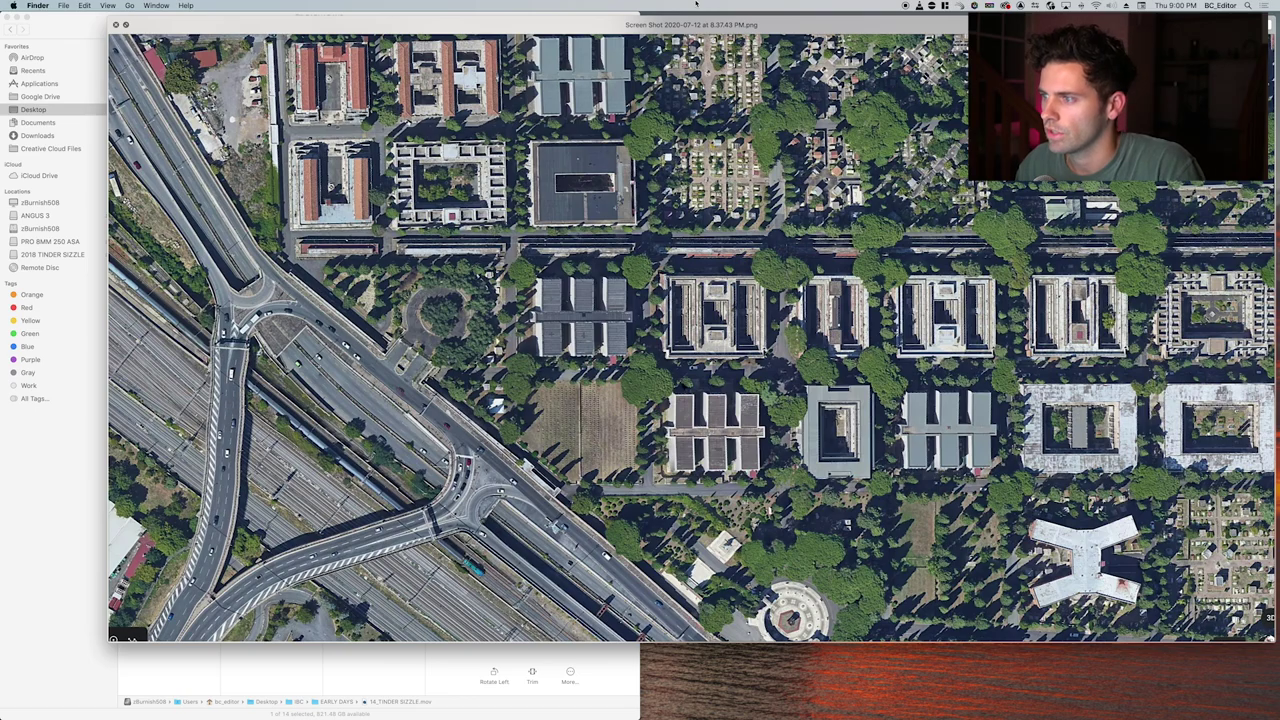
pyautogui.press('Right')
pyautogui.press('Right')
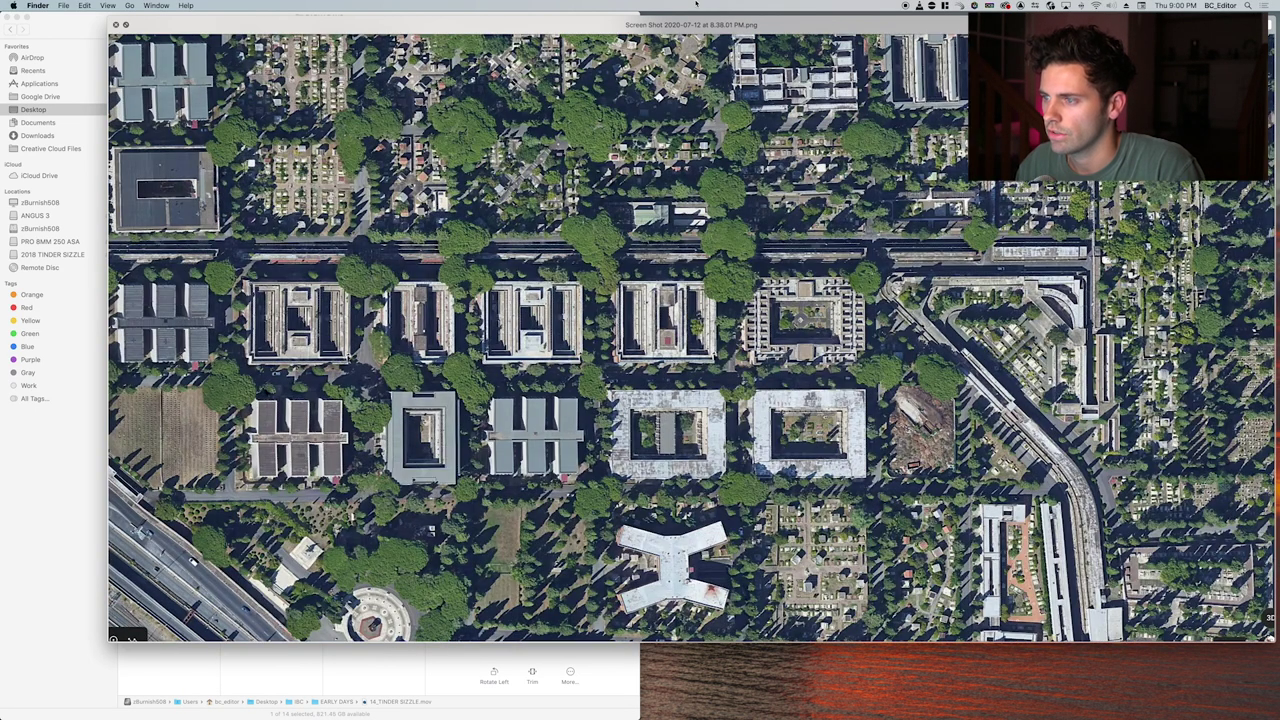
pyautogui.press('space')
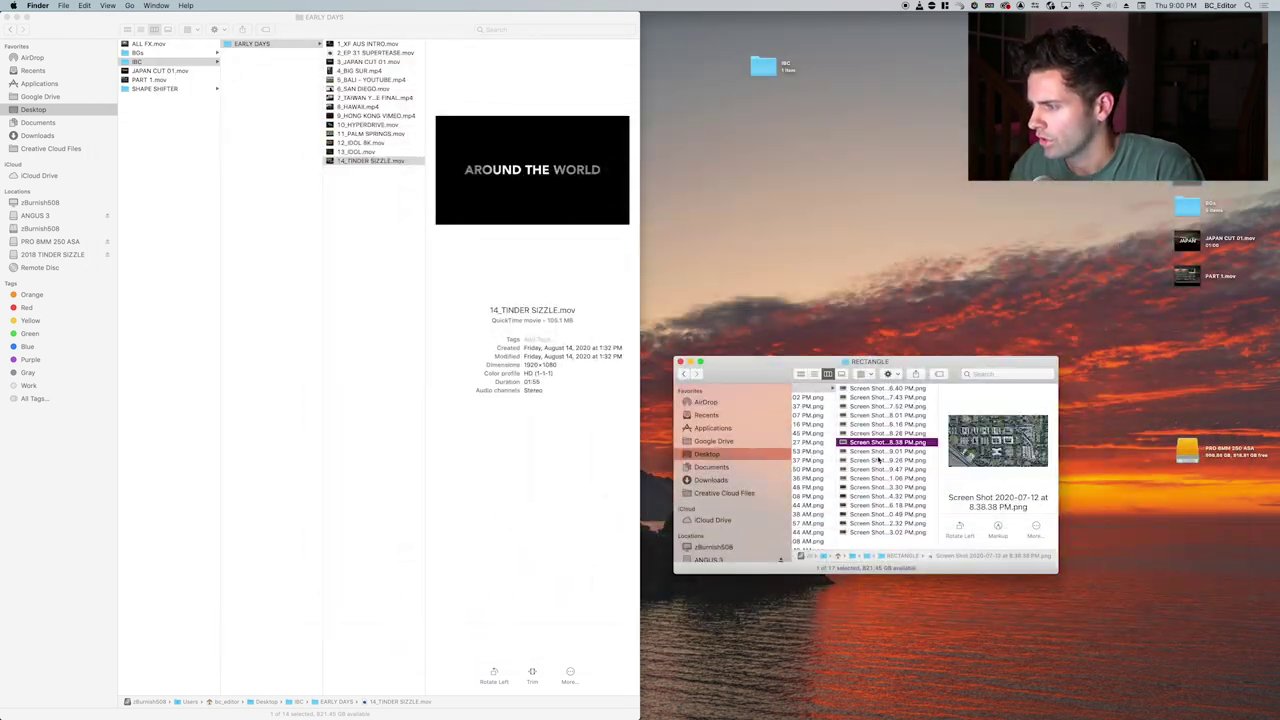
# Preview the farmland screenshots in the RECTANGLE folder, including the 8.46.18 PM and 8.44.32 PM images.
pyautogui.click(885, 461)
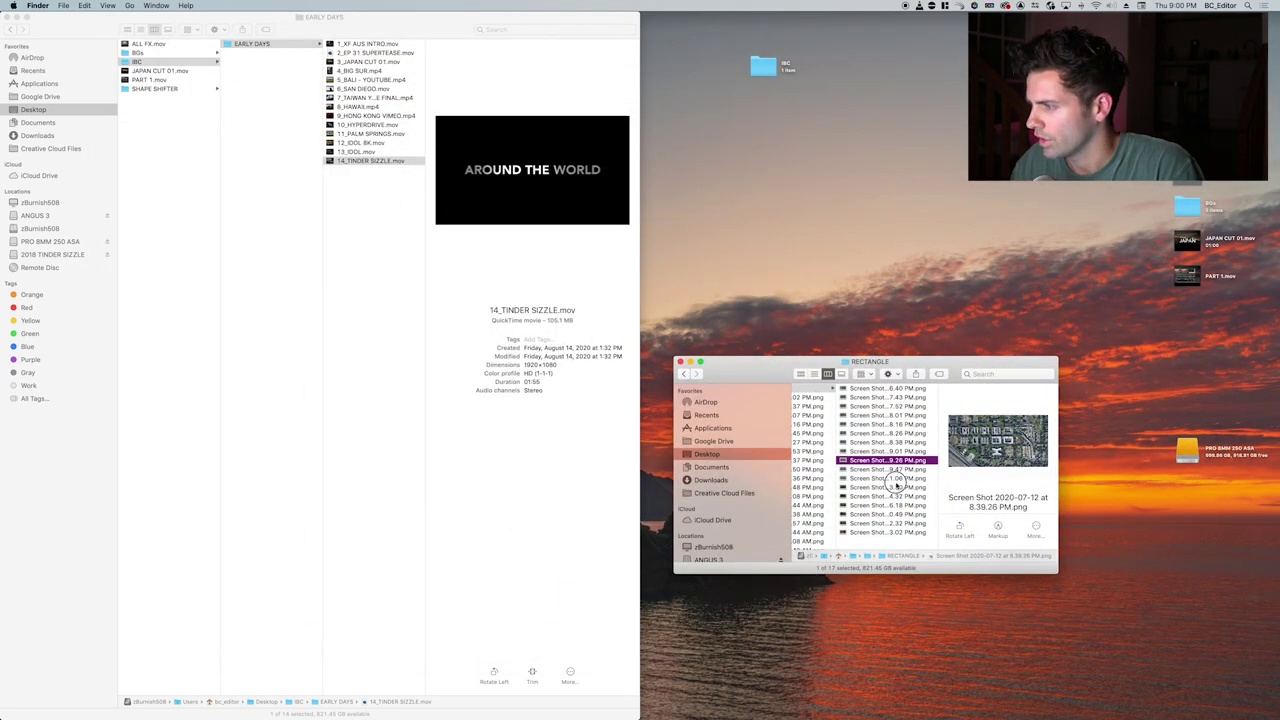
pyautogui.moveTo(889, 479); pyautogui.dragTo(891, 506)
pyautogui.click(890, 507)
pyautogui.press('space')
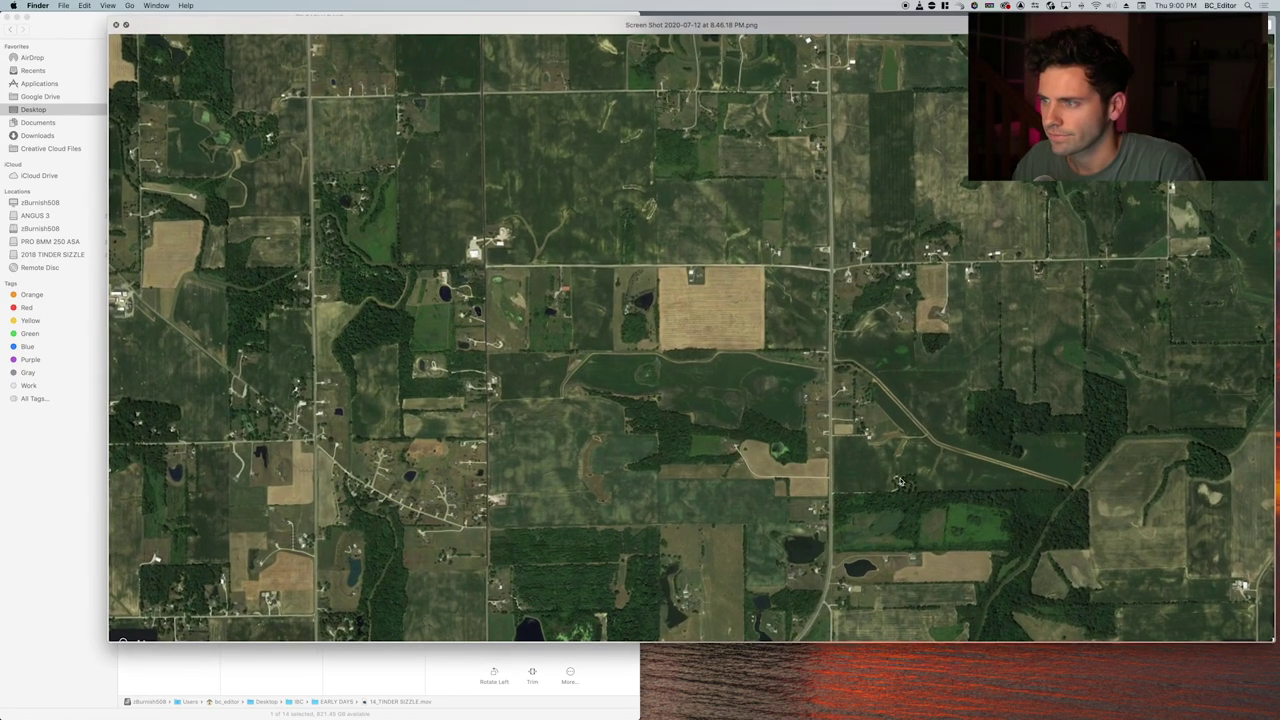
pyautogui.press('Up')
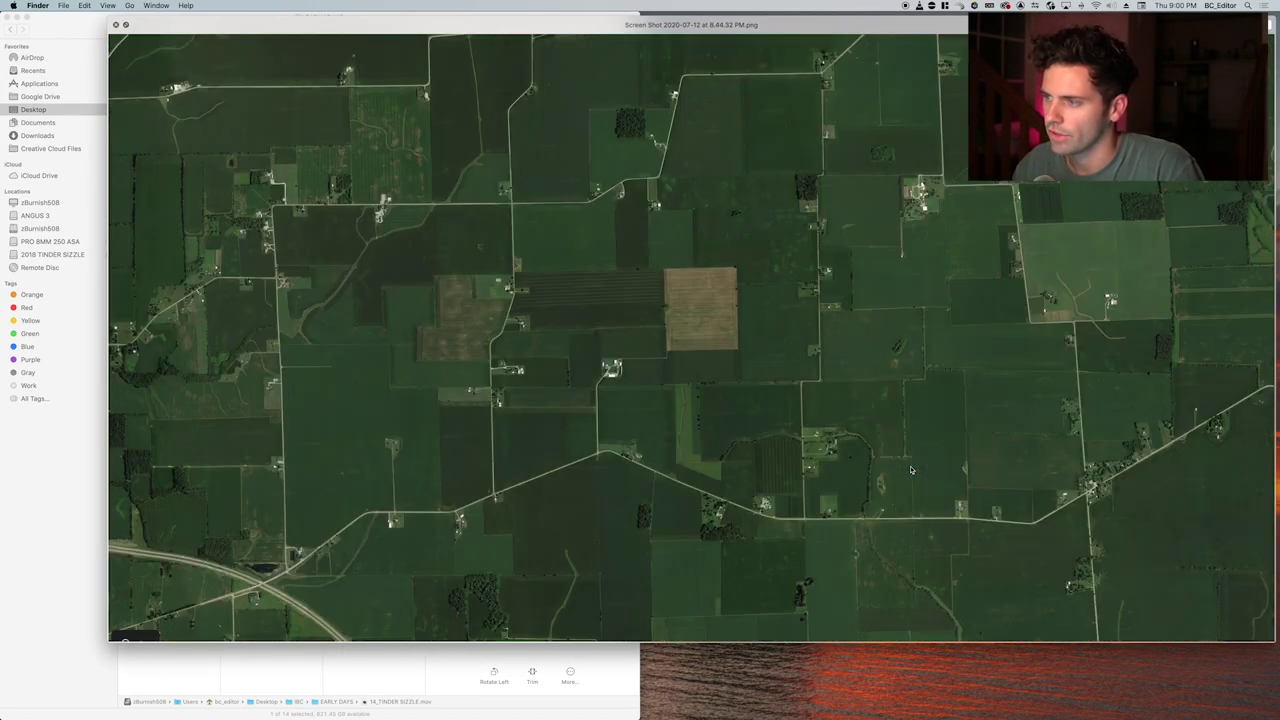
pyautogui.press('space')
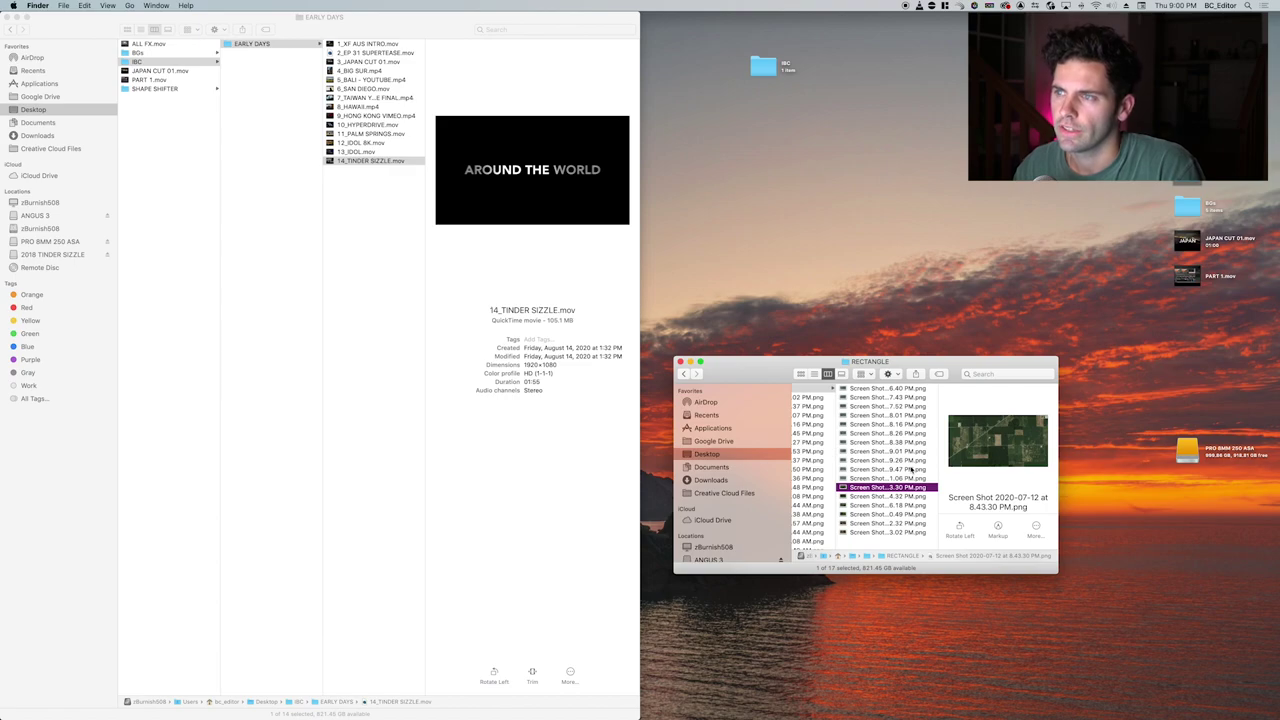
# Switch to After Effects and look through the stack of screenshot and adjustment layers in the CIRCLE 3 composition.
pyautogui.hotkey('ctrl', 'Left')
pyautogui.moveTo(366, 428)
pyautogui.mouseDown()
pyautogui.moveTo(448, 428)
pyautogui.moveTo(349, 441)
pyautogui.mouseUp()
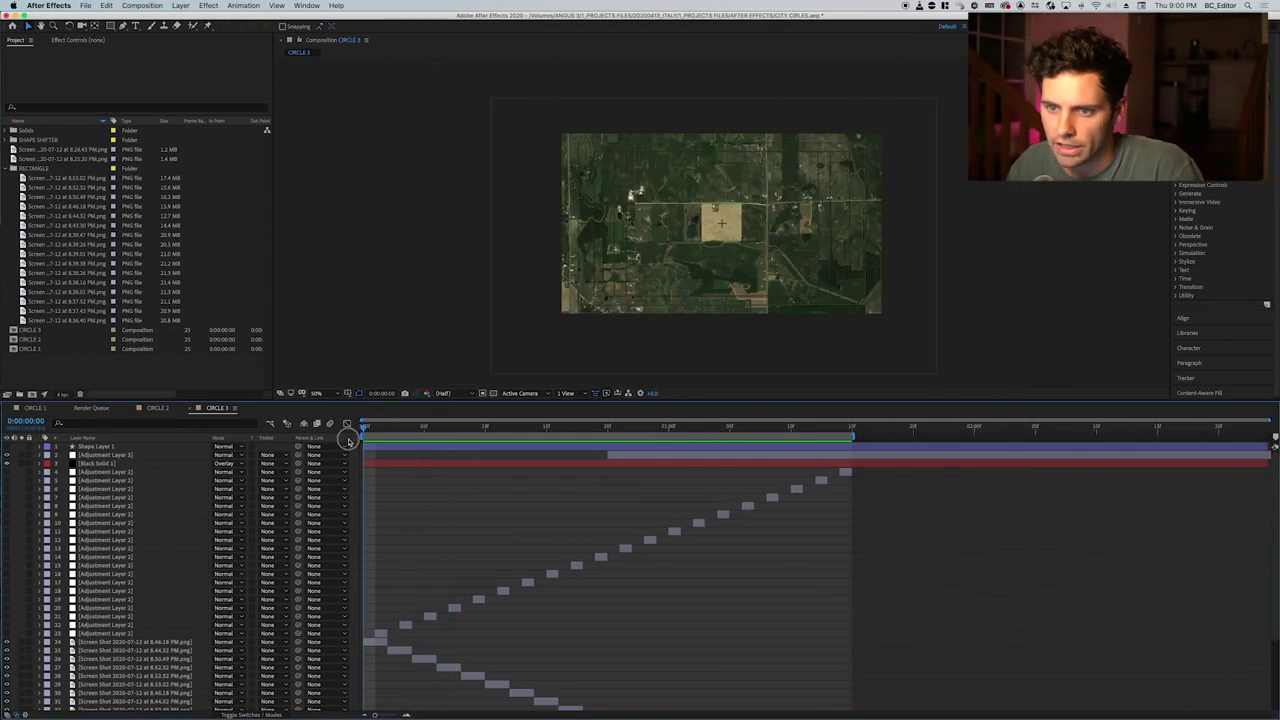
pyautogui.scroll(-5, 232, 668)
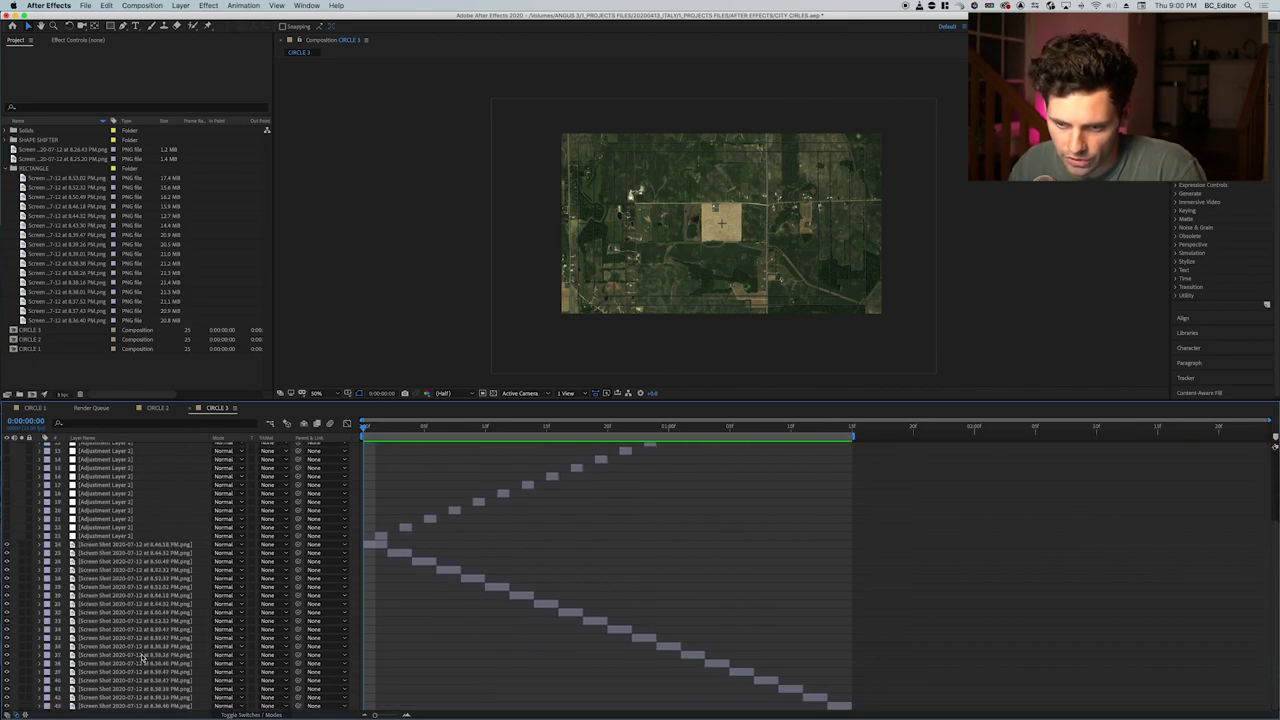
pyautogui.scroll(5, 128, 614)
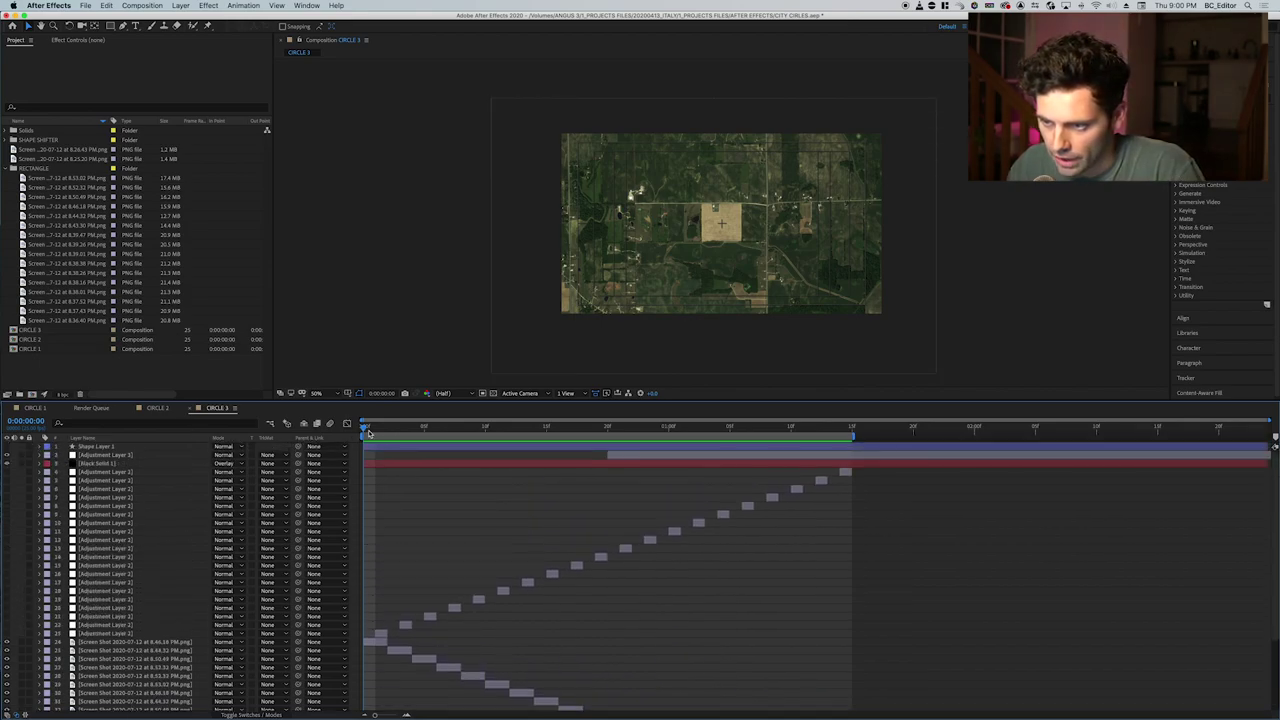
# Show the red square guide on Shape Layer 1 and lower its opacity at 0:00:00:02 to make it see-through.
pyautogui.click(7, 447)
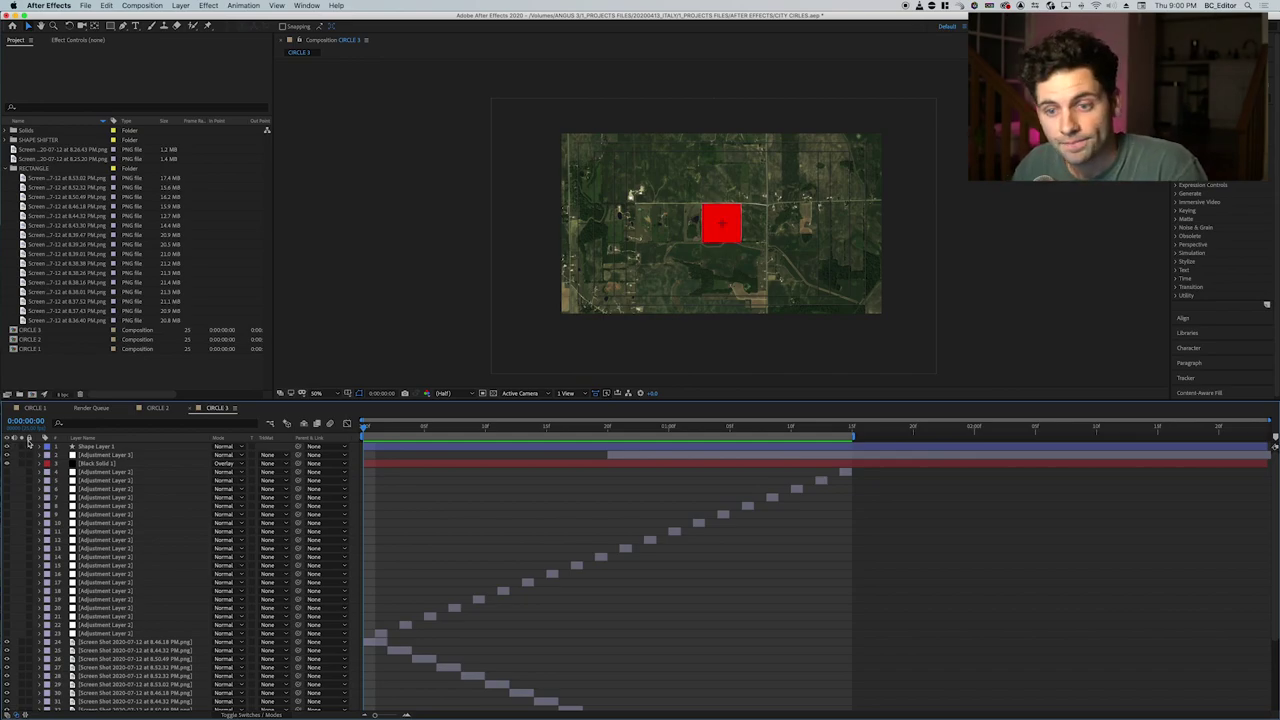
pyautogui.moveTo(366, 430)
pyautogui.mouseDown()
pyautogui.moveTo(508, 430)
pyautogui.moveTo(352, 432)
pyautogui.moveTo(388, 430)
pyautogui.mouseUp()
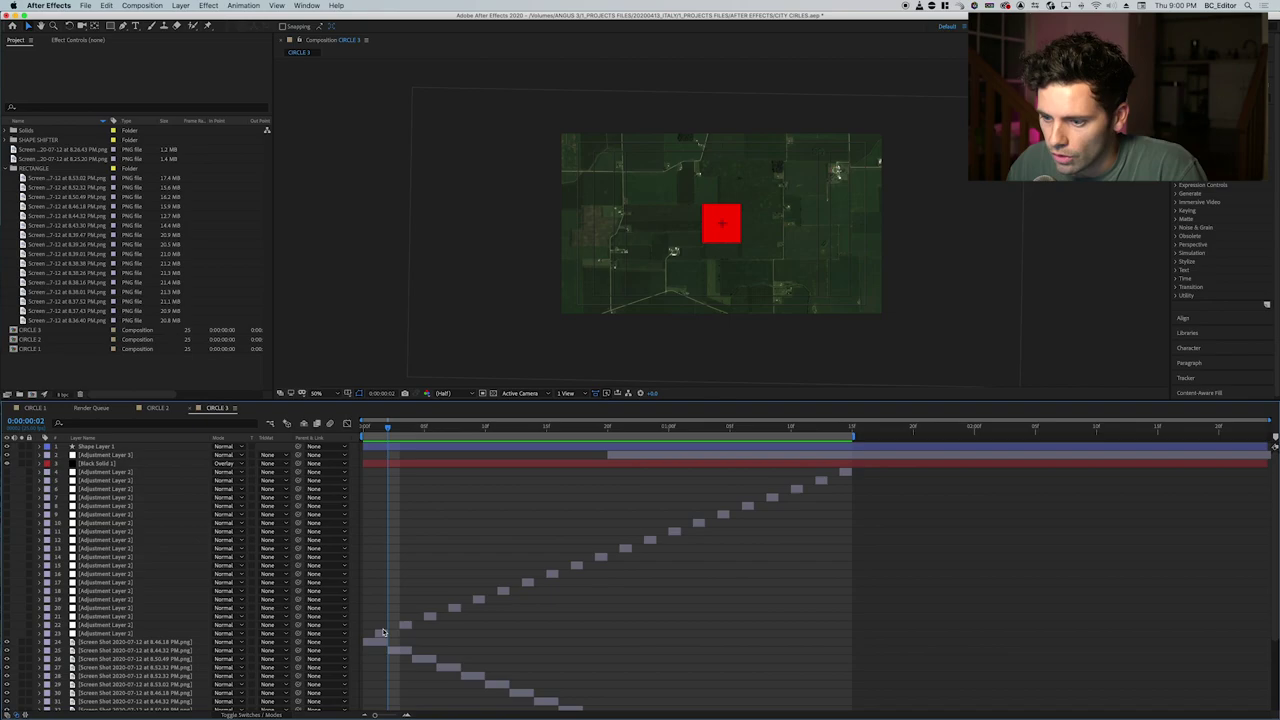
pyautogui.click(381, 633)
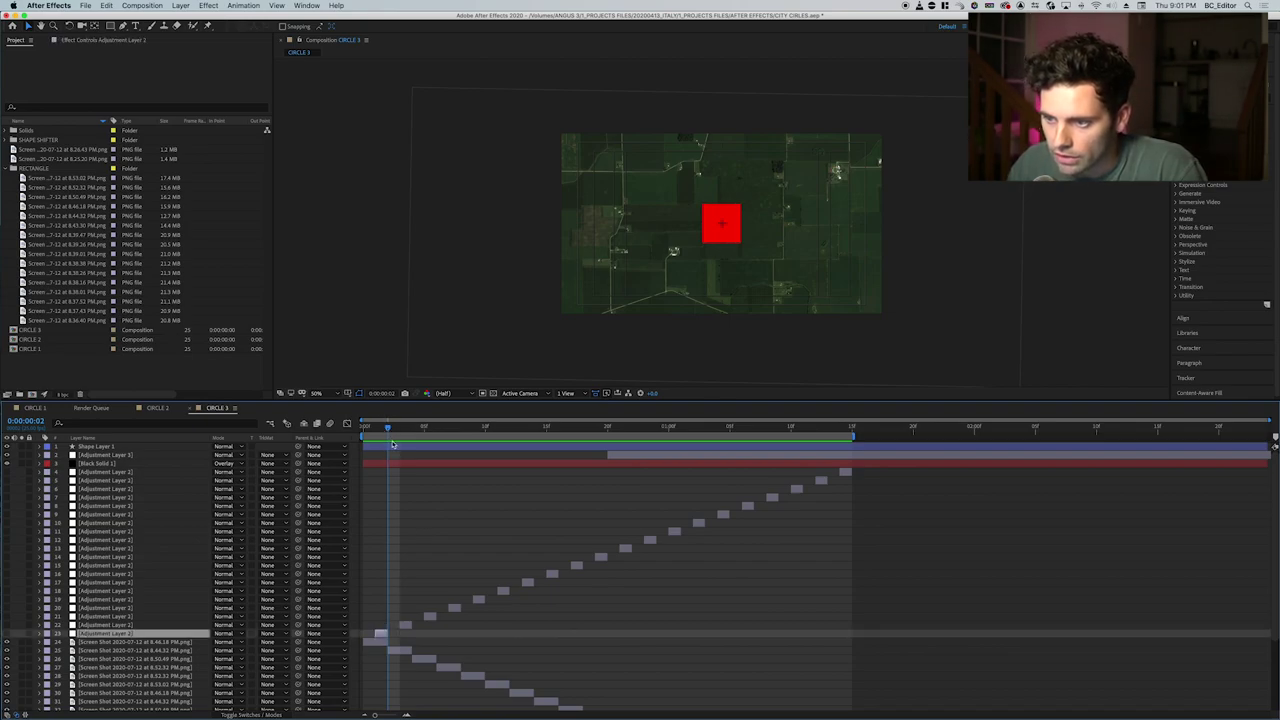
pyautogui.click(392, 449)
pyautogui.press('t')
pyautogui.moveTo(219, 456); pyautogui.dragTo(182, 457)
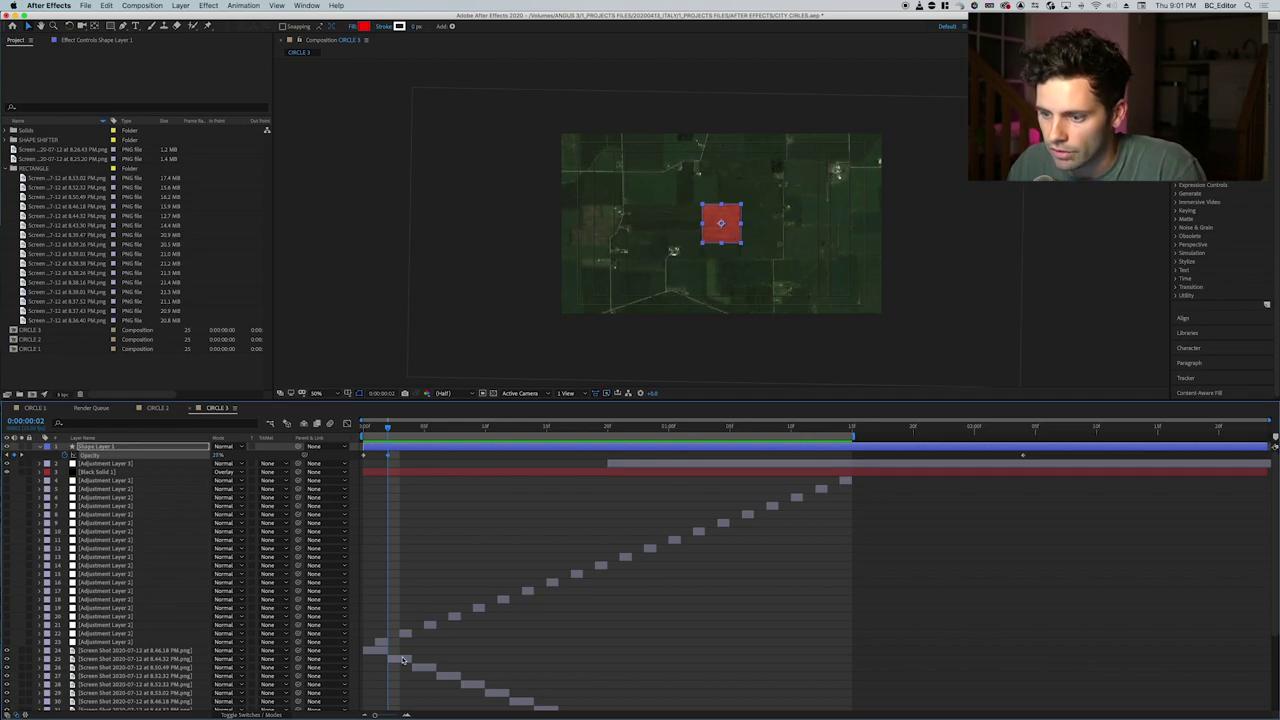
# Nudge the 8.44.32 PM screenshot layer until its brown rectangular field lines up with the red square guide.
pyautogui.click(403, 660)
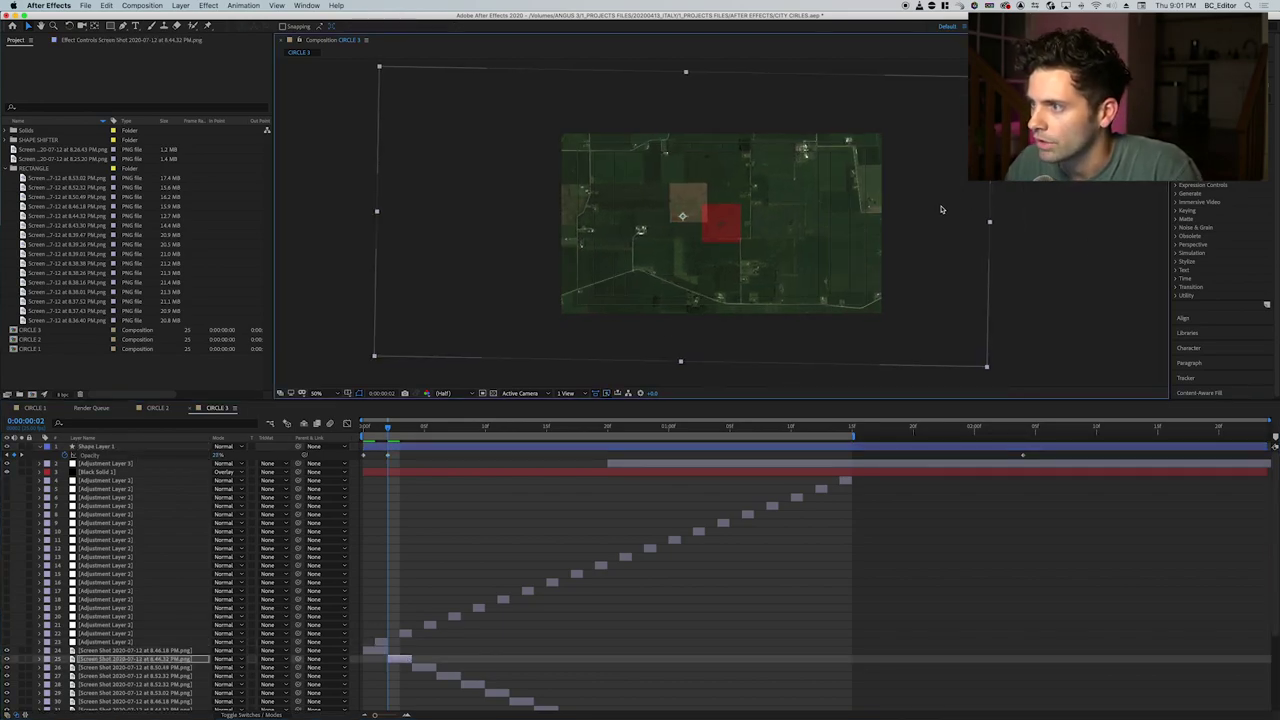
pyautogui.hotkey('shift', 'Down')
pyautogui.hotkey('shift', 'Down')
pyautogui.hotkey('shift', 'Right')
pyautogui.hotkey('shift', 'Right')
pyautogui.hotkey('shift', 'Down')
pyautogui.hotkey('shift', 'Down')
pyautogui.hotkey('shift', 'Right')
pyautogui.hotkey('shift', 'Right')
pyautogui.hotkey('shift', 'Right')
pyautogui.hotkey('shift', 'Right')
pyautogui.hotkey('shift', 'Right')
pyautogui.press('Left')
pyautogui.press('Left')
pyautogui.press('Left')
pyautogui.press('Left')
pyautogui.press('Down')
pyautogui.press('Down')
pyautogui.press('Down')
pyautogui.press('Up')
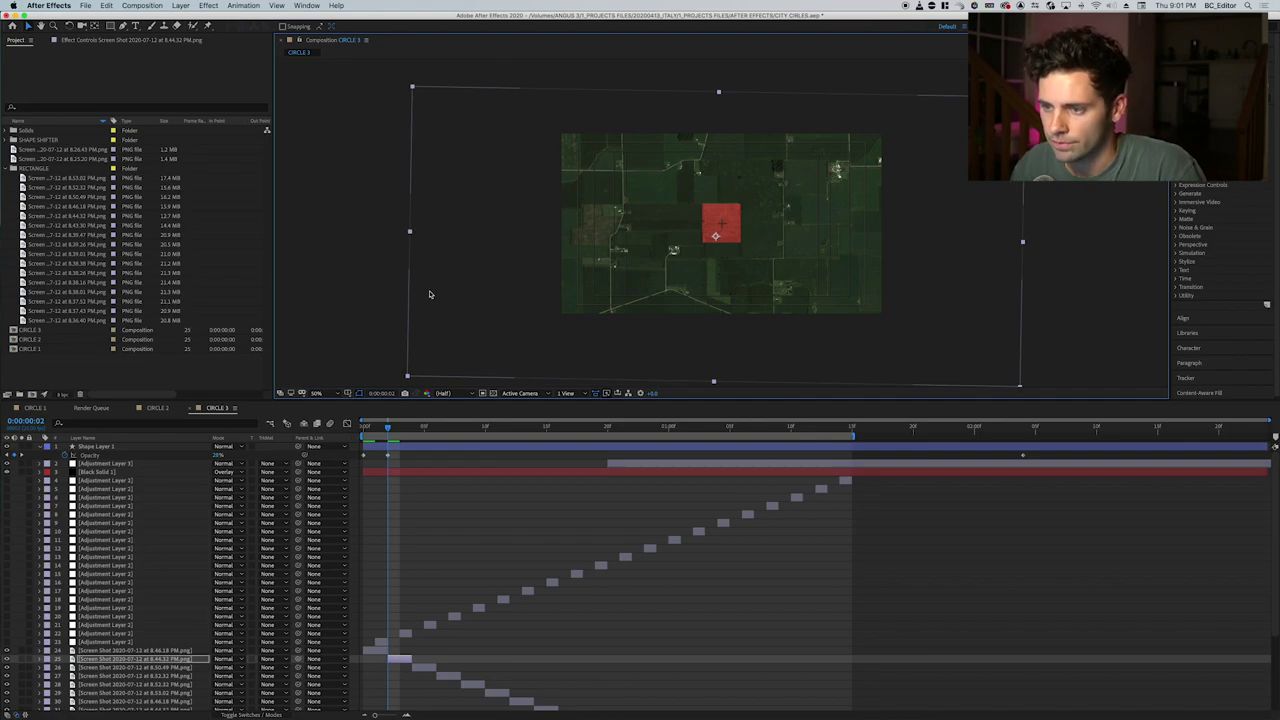
# Scrub the CIRCLE 3 composition to 0:00:00:20 and back to the start to check the alignment against the red guide.
pyautogui.moveTo(392, 428); pyautogui.dragTo(608, 428)
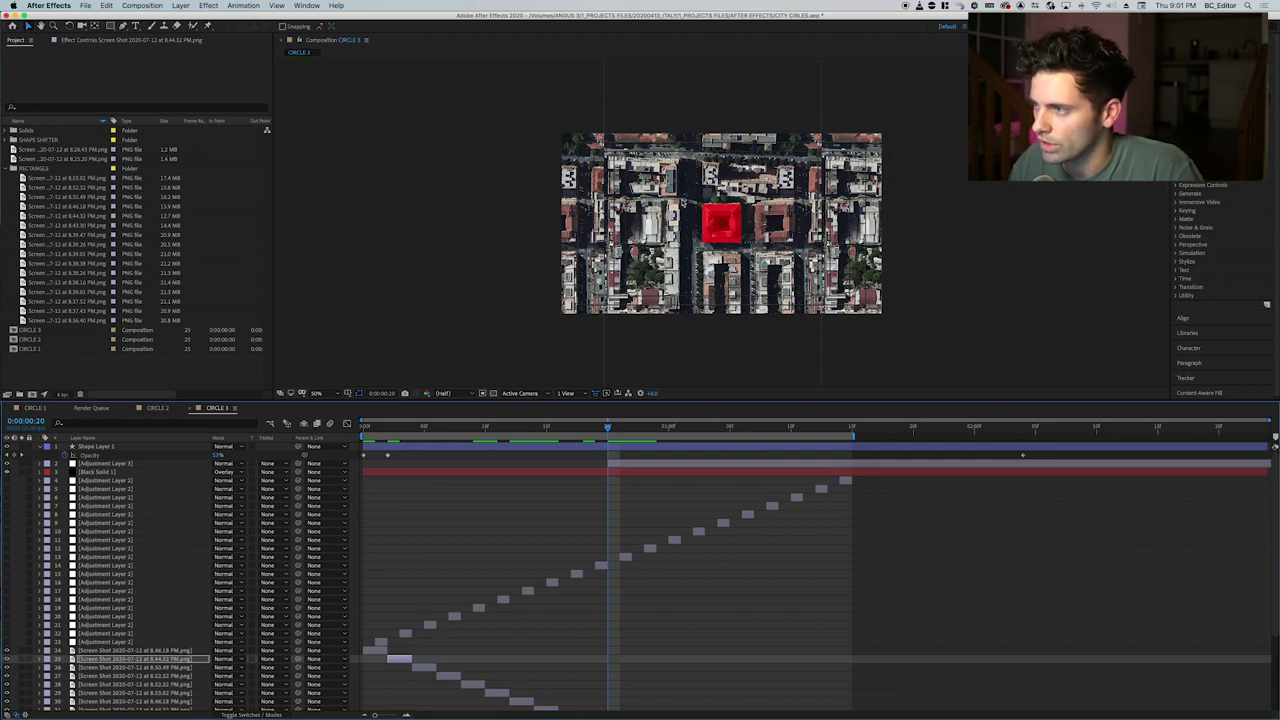
pyautogui.moveTo(608, 428); pyautogui.dragTo(363, 434)
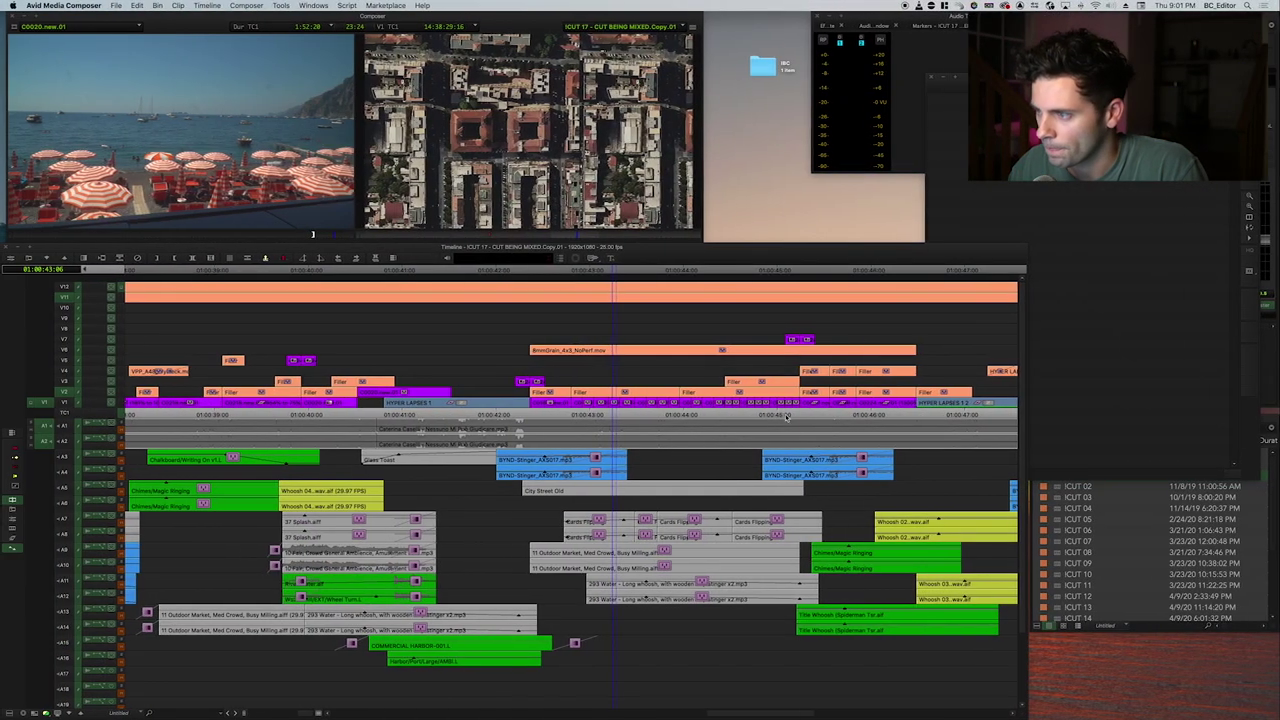
# In Media Composer, play from the satellite shots at 01:00:43:06 past the vintage car shot and scrub onward.
pyautogui.press('space')
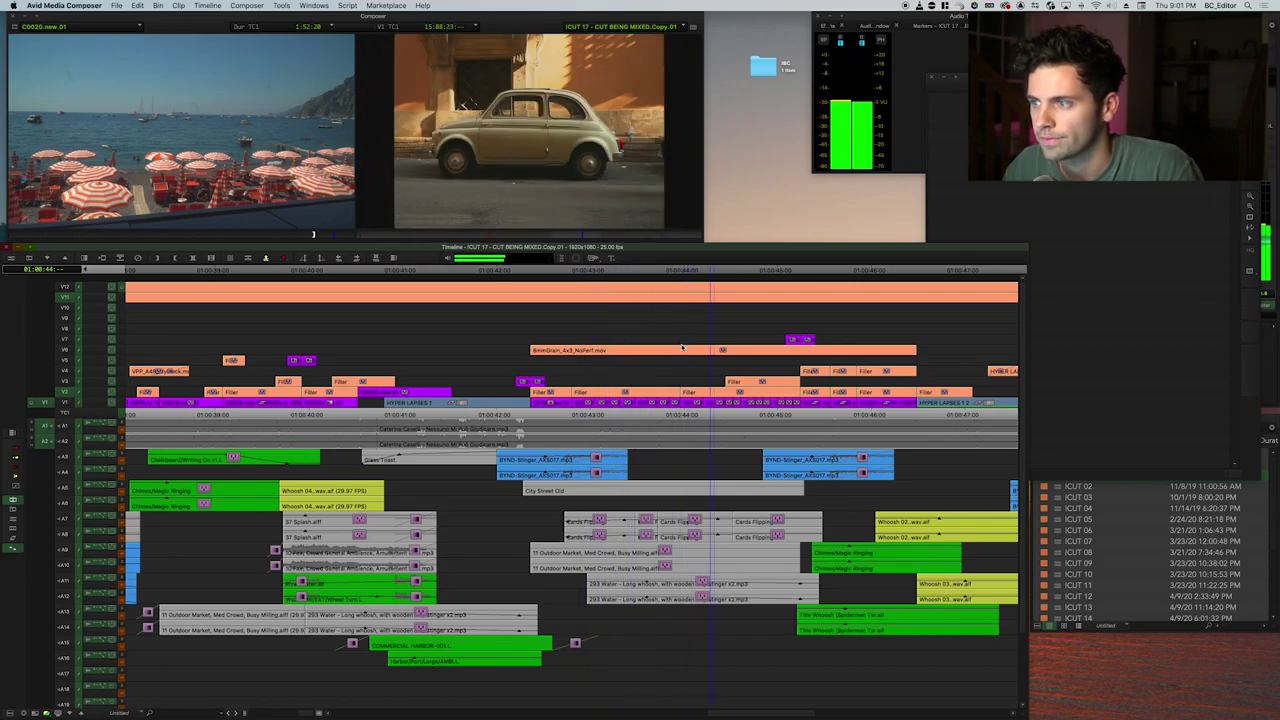
pyautogui.click(636, 330)
pyautogui.moveTo(684, 327); pyautogui.dragTo(742, 325)
# Scrub ahead through the hyperlapse section to the statue shot near 01:00:51, examining its layers at different zoom levels.
pyautogui.press('super+bracketleft')
pyautogui.press('super+bracketright')
pyautogui.moveTo(576, 337); pyautogui.dragTo(730, 336)
pyautogui.press('super+bracketright')
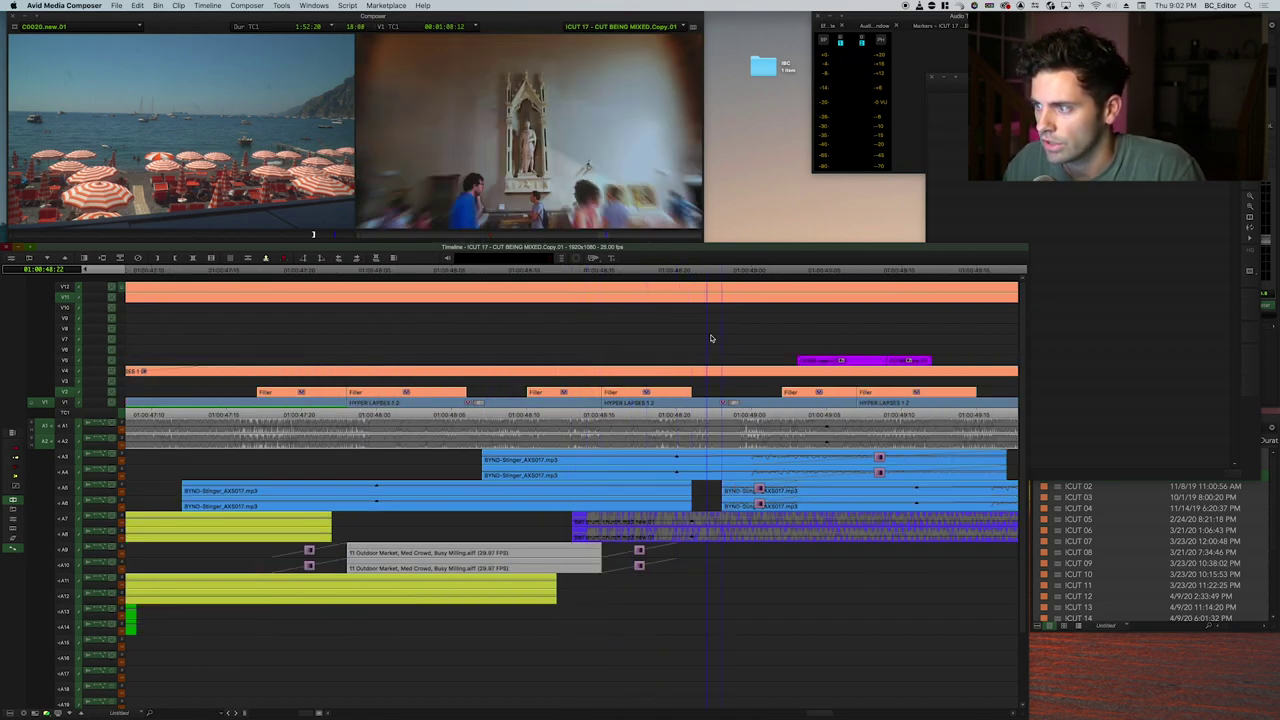
pyautogui.press('super+bracketleft')
pyautogui.moveTo(701, 330); pyautogui.dragTo(860, 332)
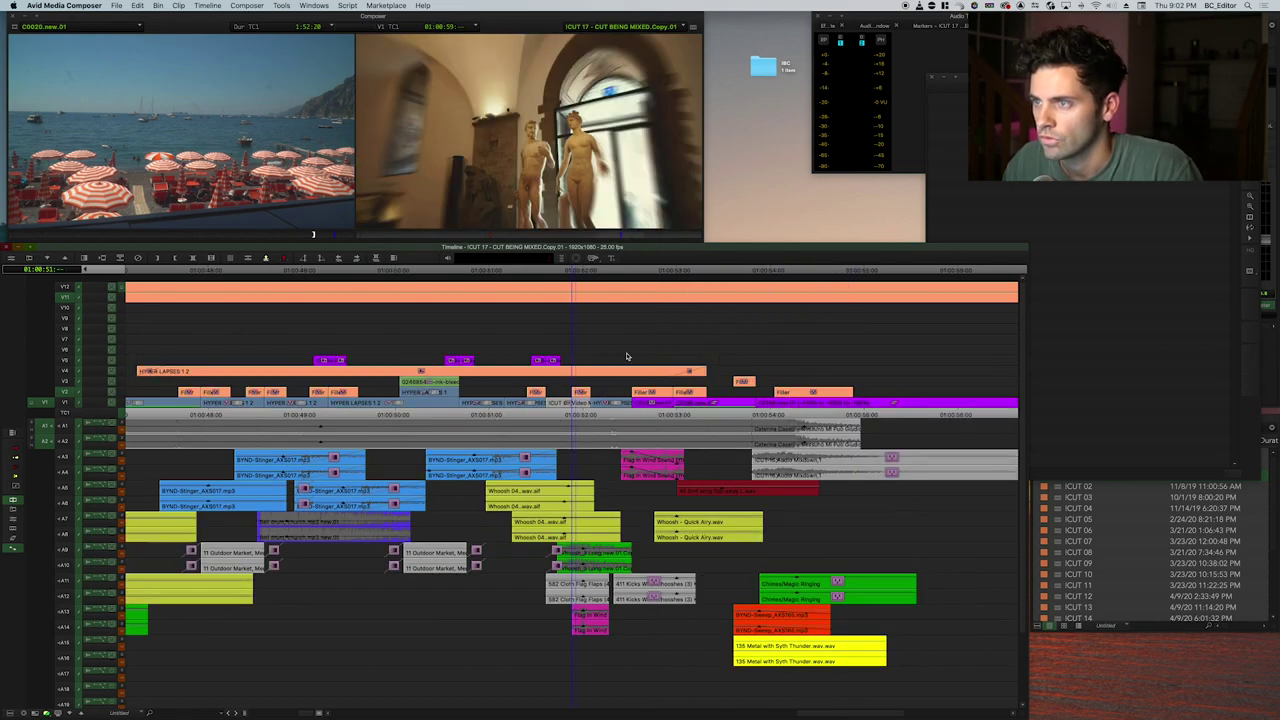
# Play the sequence through to the closing sunset coast shot, and return to the start to play the opening.
pyautogui.press('space')
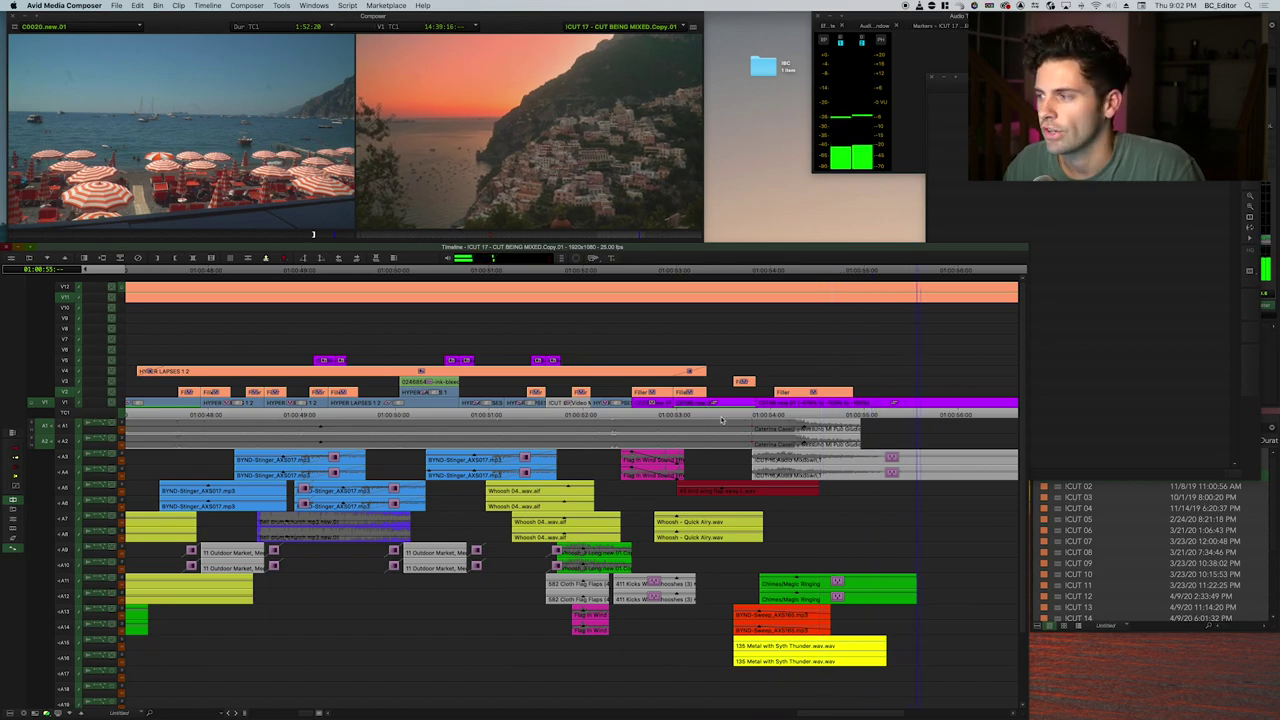
pyautogui.press('space')
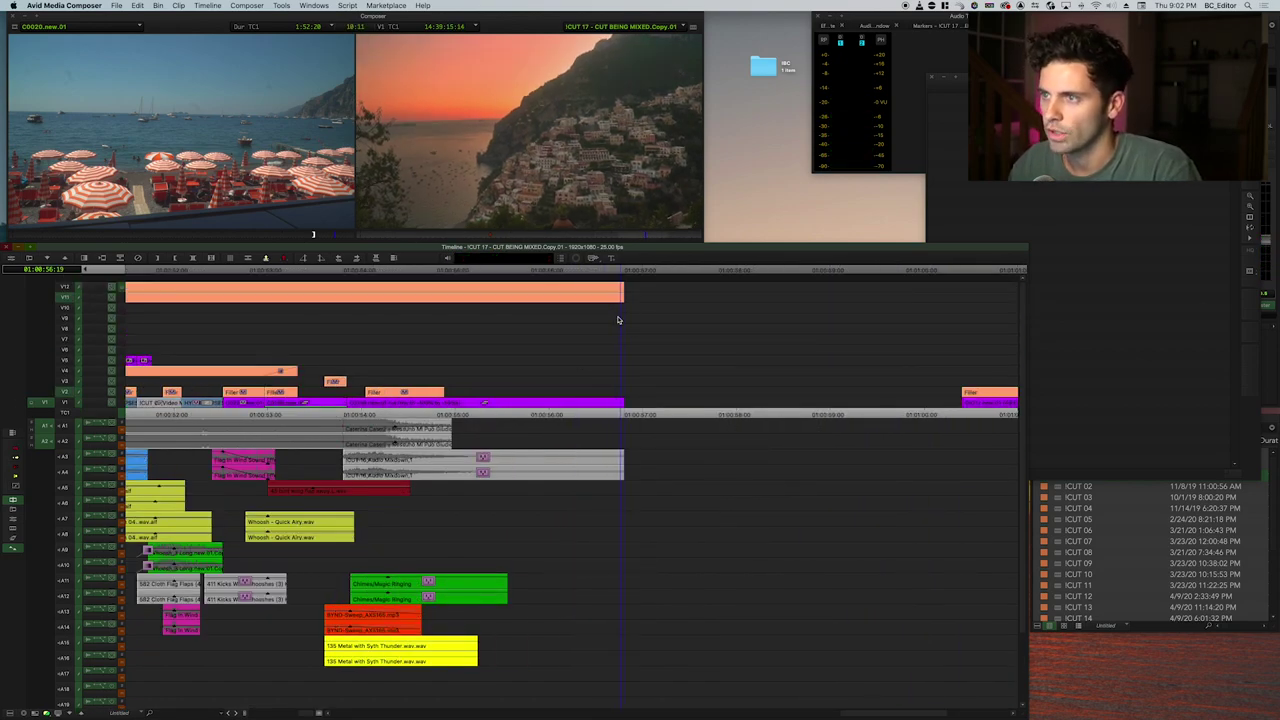
pyautogui.press('Home')
pyautogui.press('space')
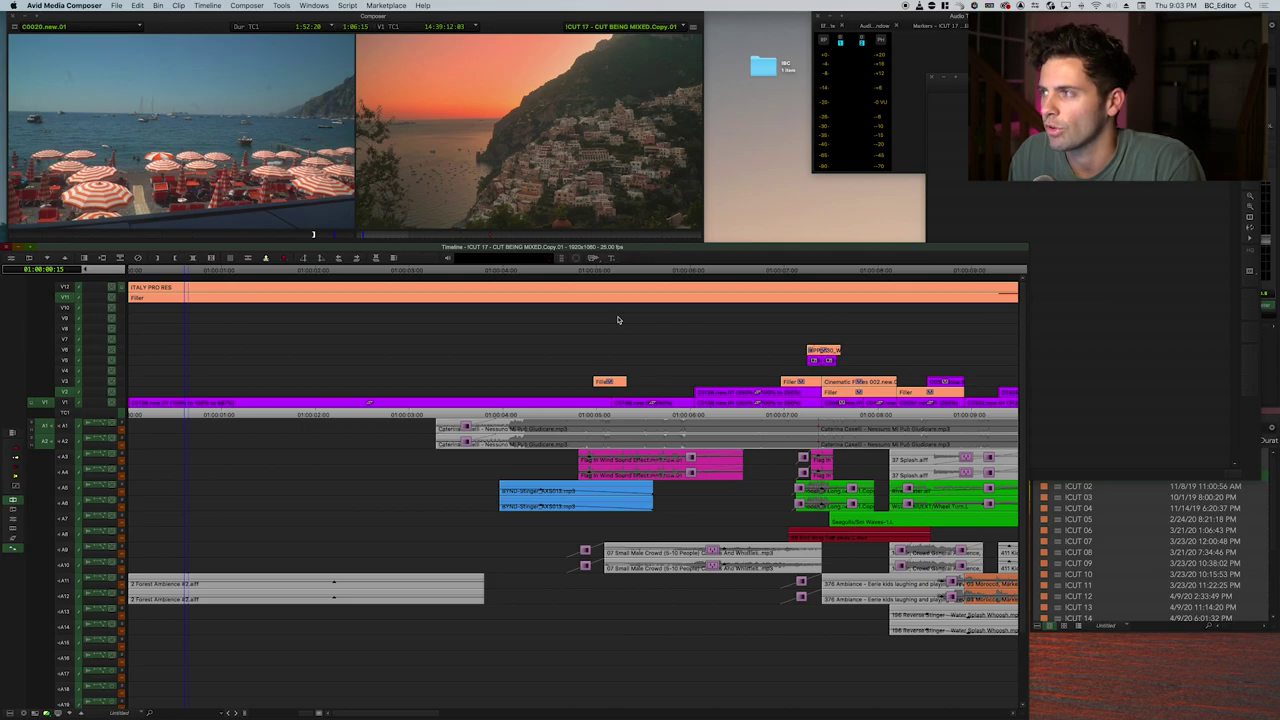
# Switch to Chrome, view the Burnish Creative website and return to the ICUT 17 timeline in Media Composer.
pyautogui.hotkey('ctrl', 'Right')
pyautogui.hotkey('ctrl', 'Right')
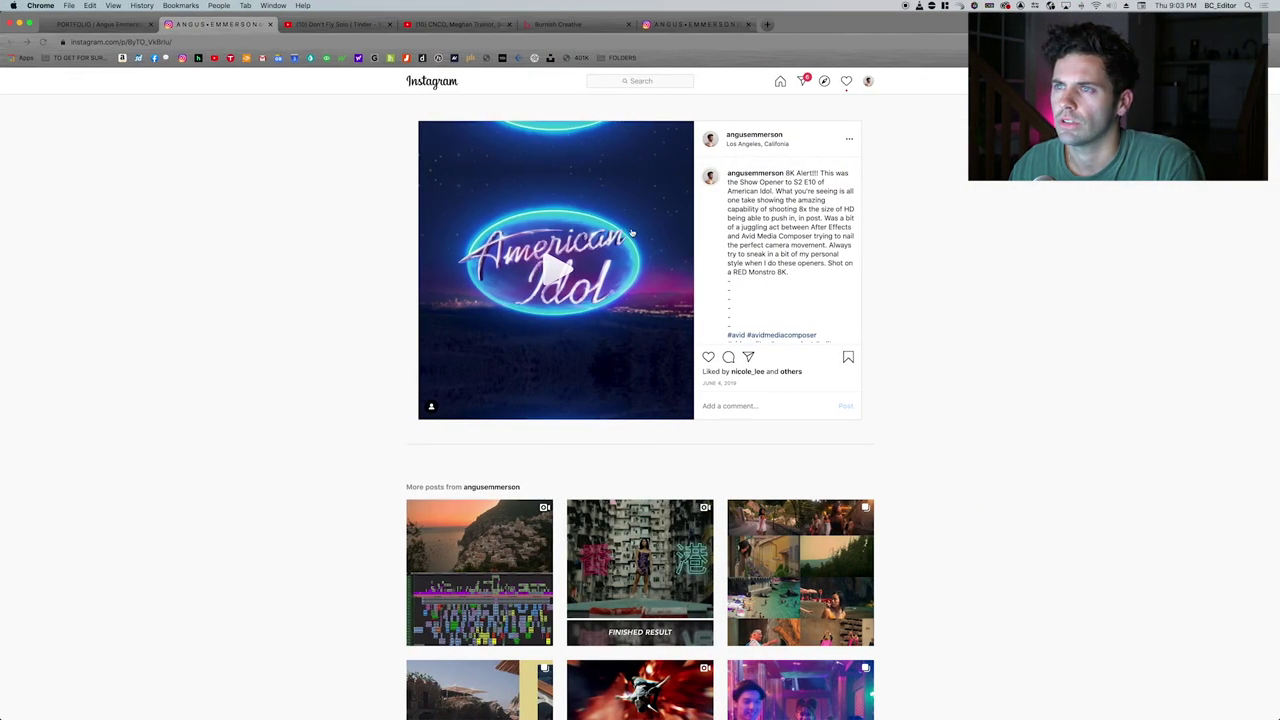
pyautogui.hotkey('ctrl', 'Right')
pyautogui.hotkey('ctrl', 'Left')
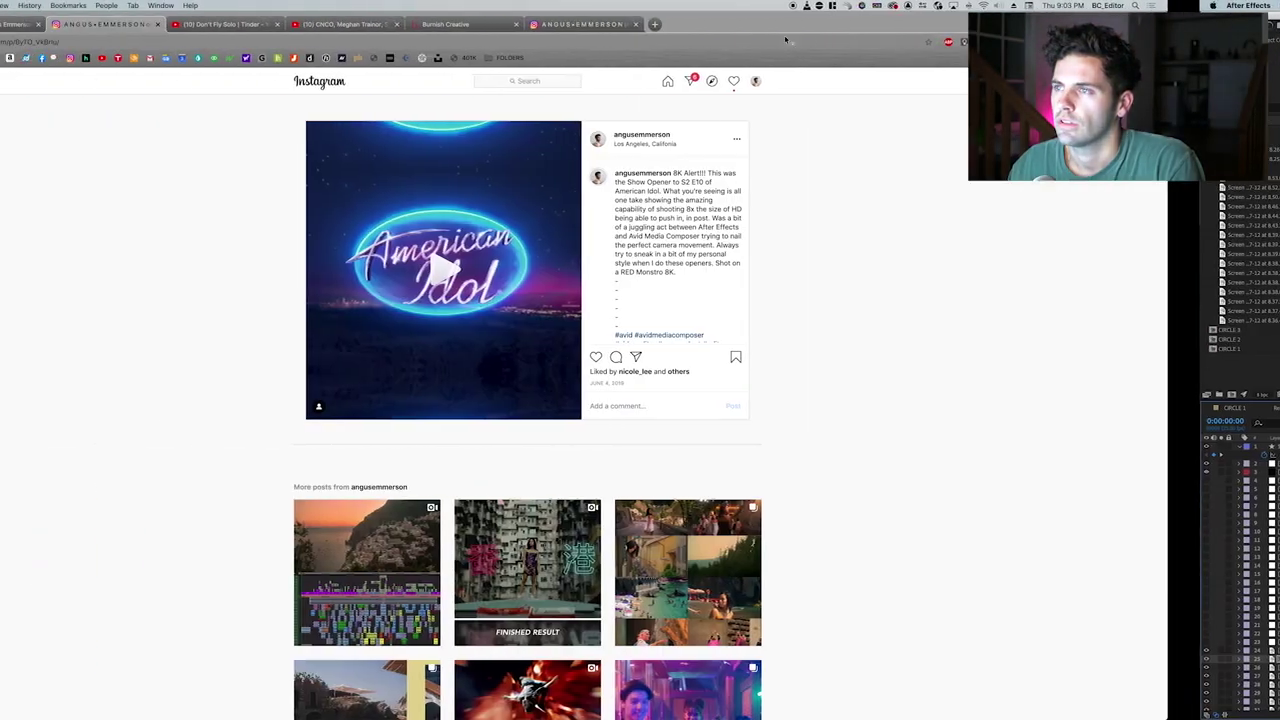
pyautogui.click(575, 24)
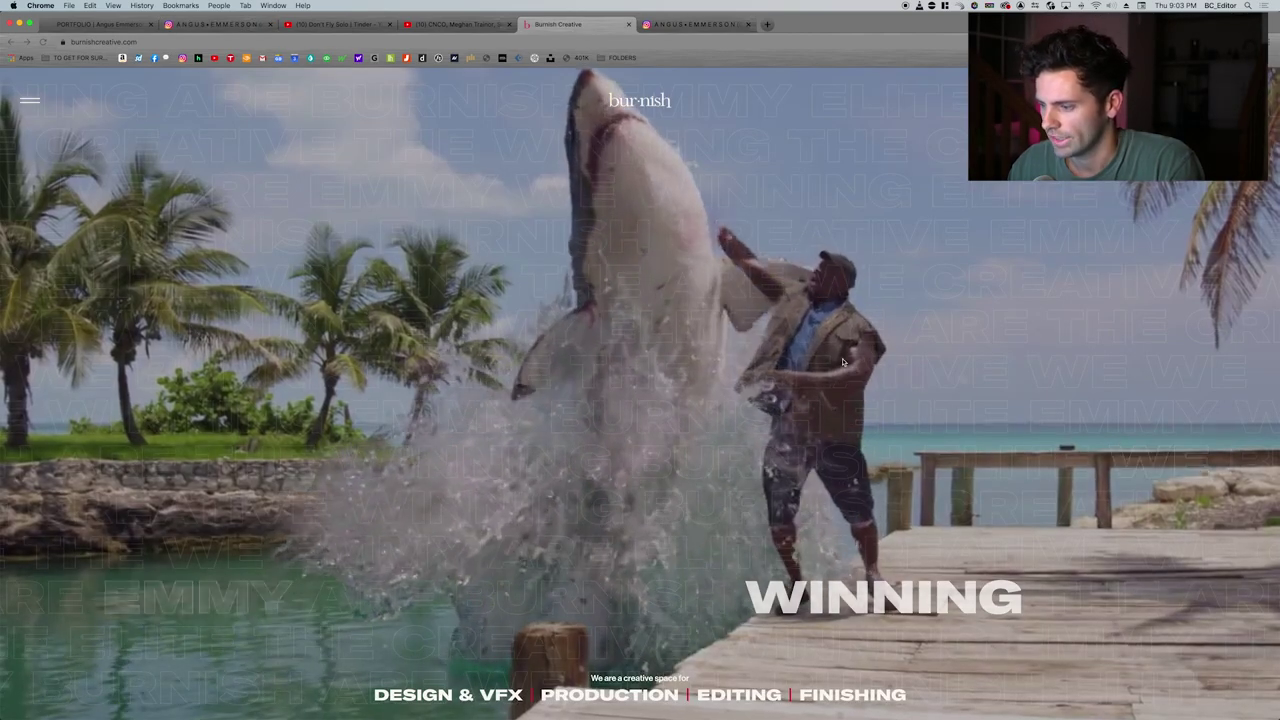
pyautogui.hotkey('ctrl', 'Left')
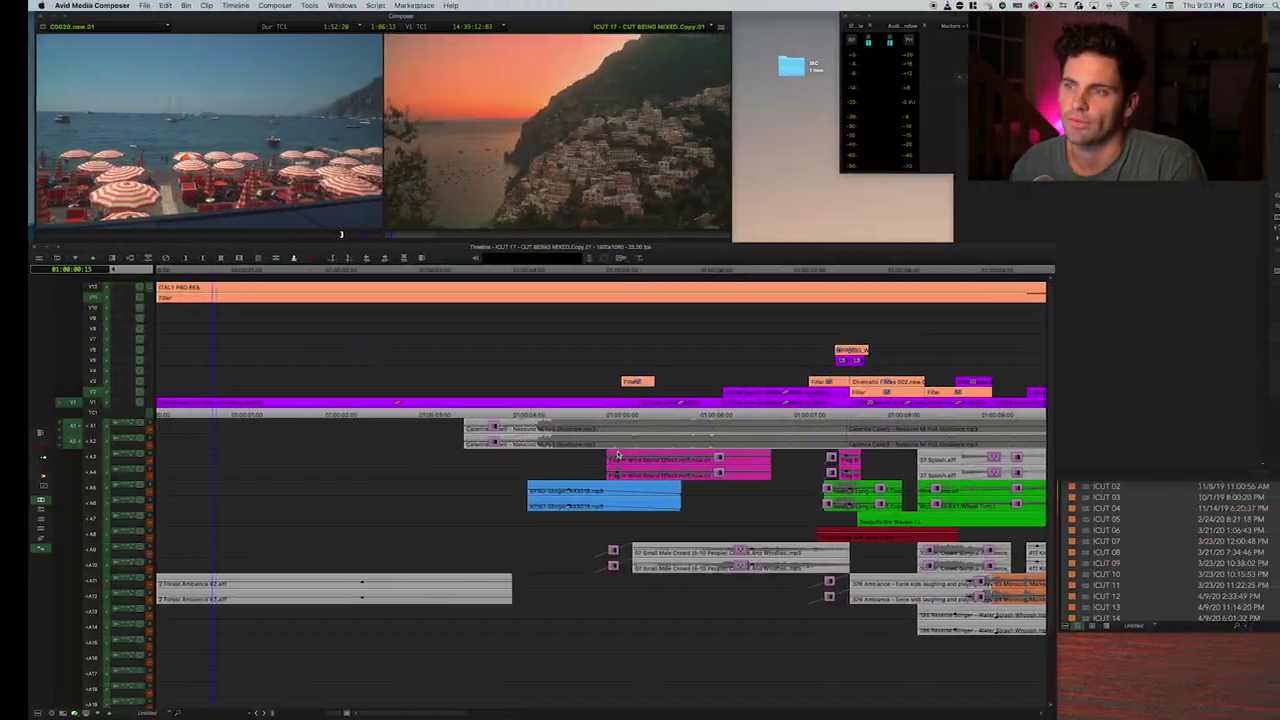